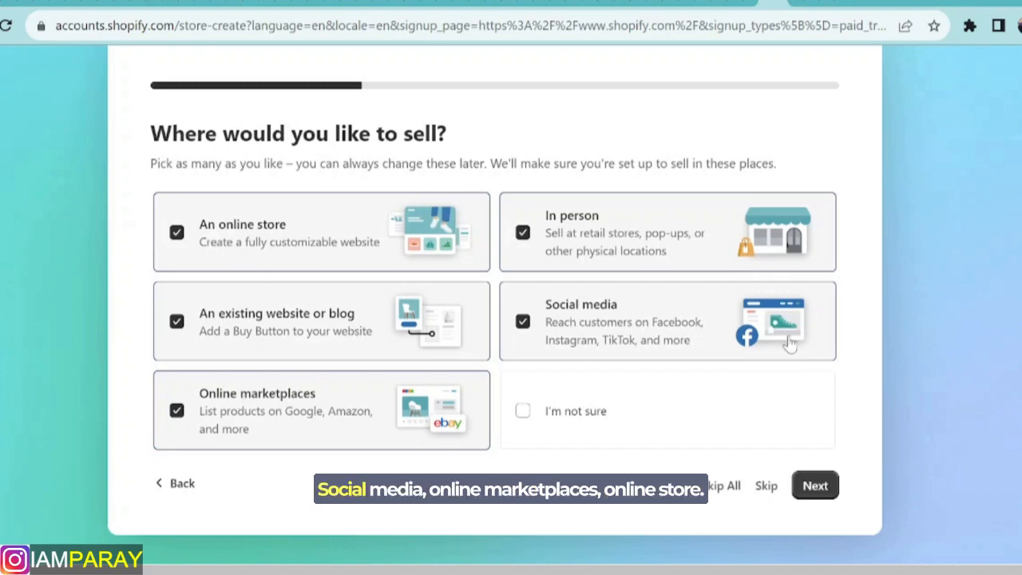
Submit the selected sales channels, choose Products I buy or make myself as what to sell first, and confirm United Kingdom as the business location
{"action": "left_click", "coordinate": [815, 485]}
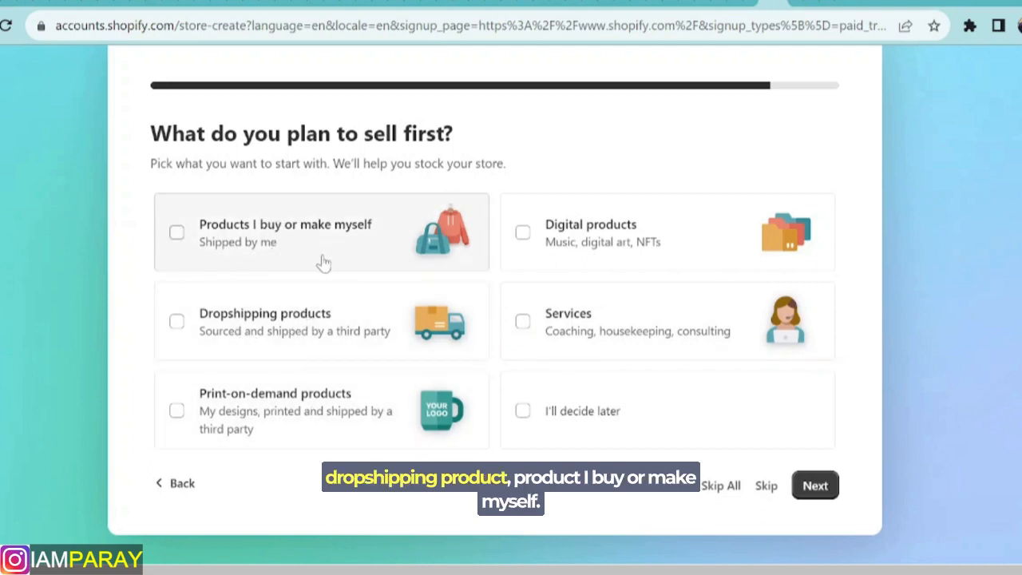
{"action": "left_click", "coordinate": [230, 242]}
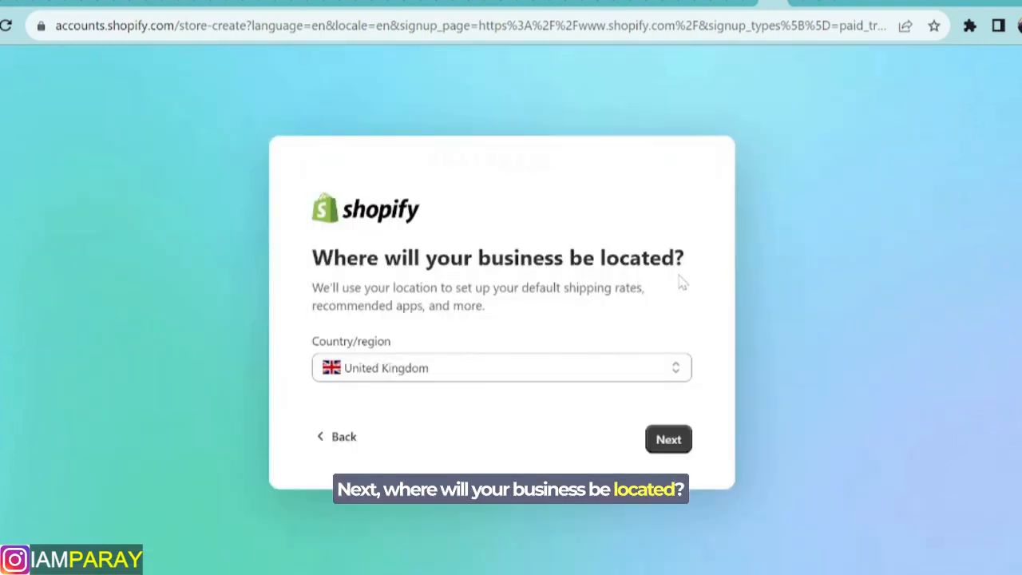
{"action": "left_click", "coordinate": [676, 444]}
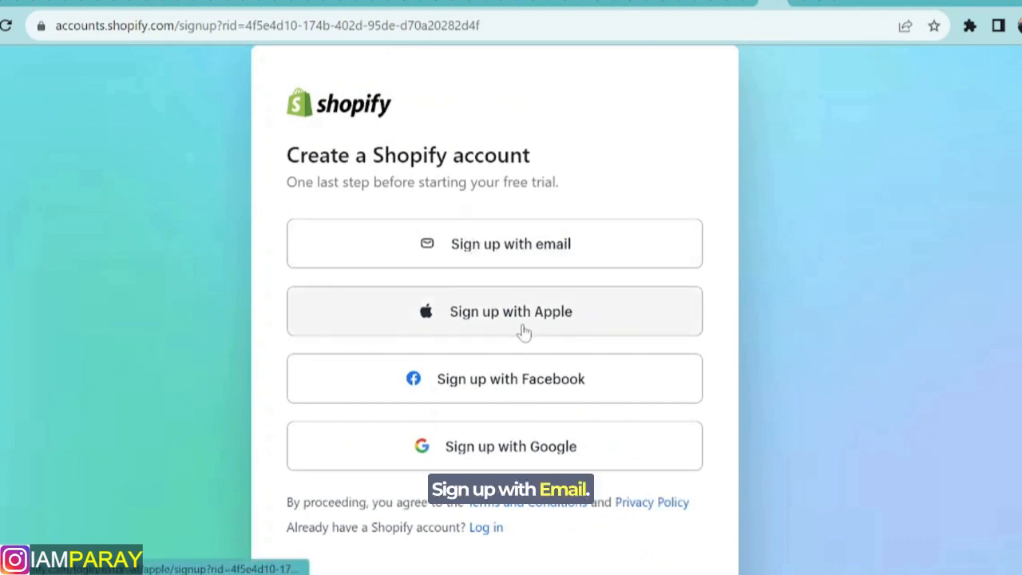
Review the account sign-up options and choose to sign up with email
{"action": "scroll", "coordinate": [513, 406], "scroll_direction": "down", "scroll_amount": 1}
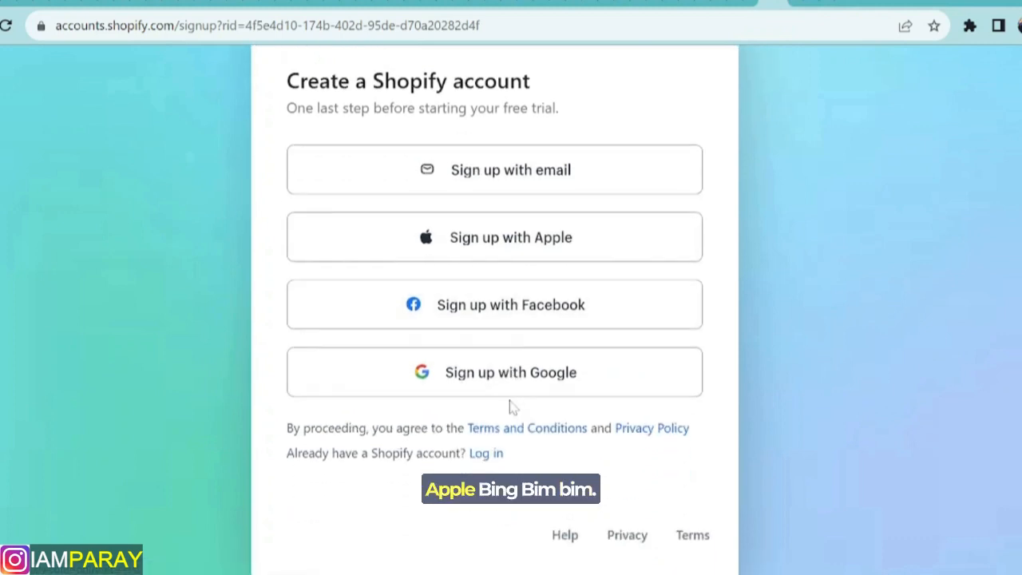
{"action": "scroll", "coordinate": [511, 406], "scroll_direction": "up", "scroll_amount": 1}
{"action": "left_click", "coordinate": [509, 247]}
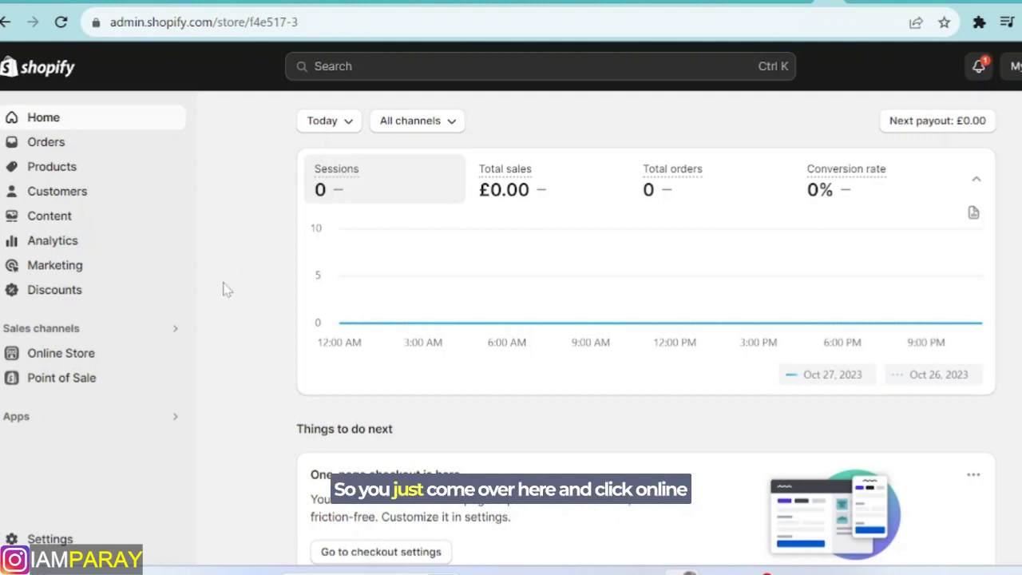
Open the online store's themes and go from there to the Shopify Theme Store
{"action": "left_click", "coordinate": [61, 355]}
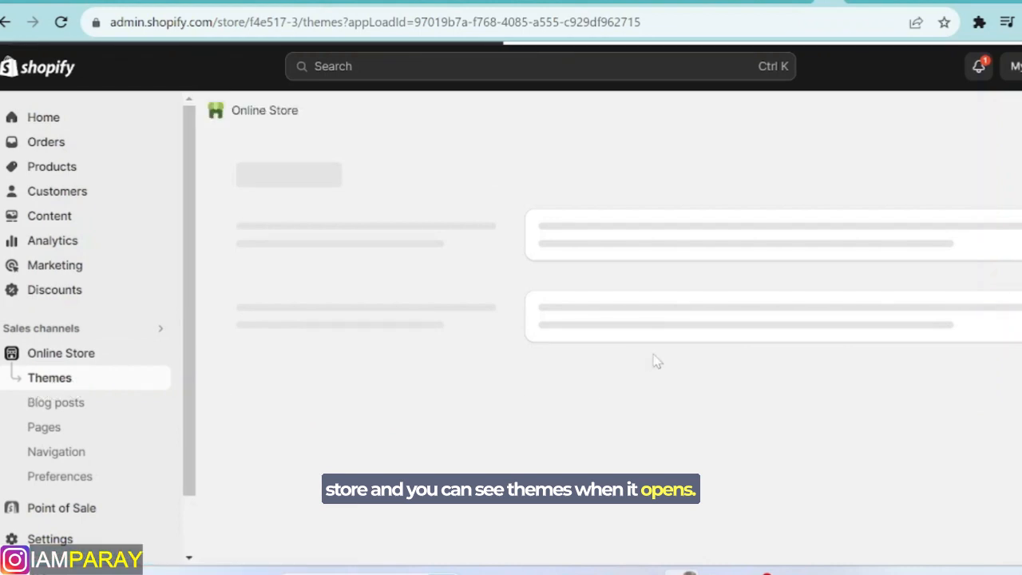
{"action": "scroll", "coordinate": [650, 349], "scroll_direction": "down", "scroll_amount": 4}
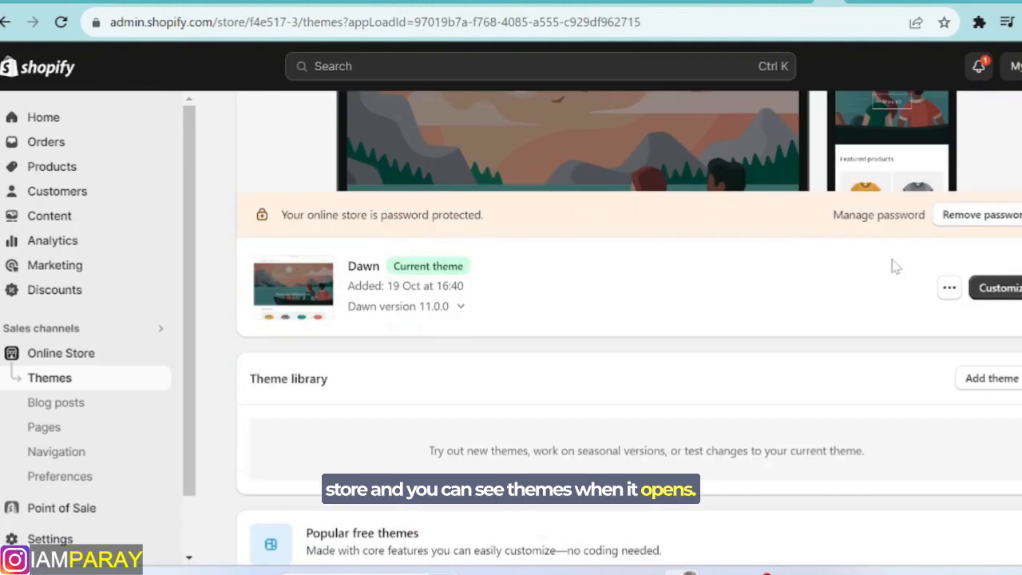
{"action": "scroll", "coordinate": [895, 266], "scroll_direction": "down", "scroll_amount": 8}
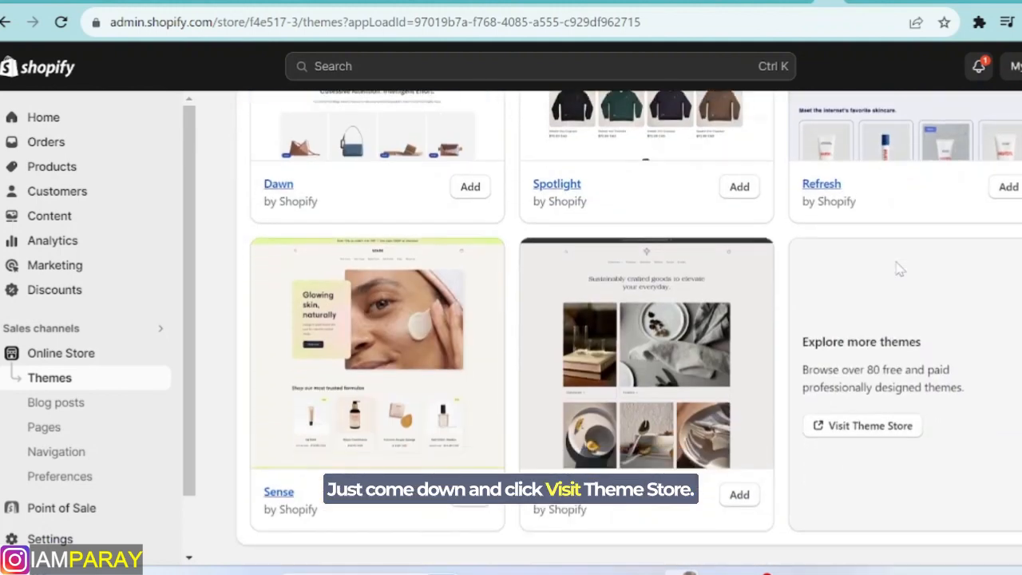
{"action": "scroll", "coordinate": [900, 269], "scroll_direction": "down", "scroll_amount": 1}
{"action": "left_click", "coordinate": [866, 397]}
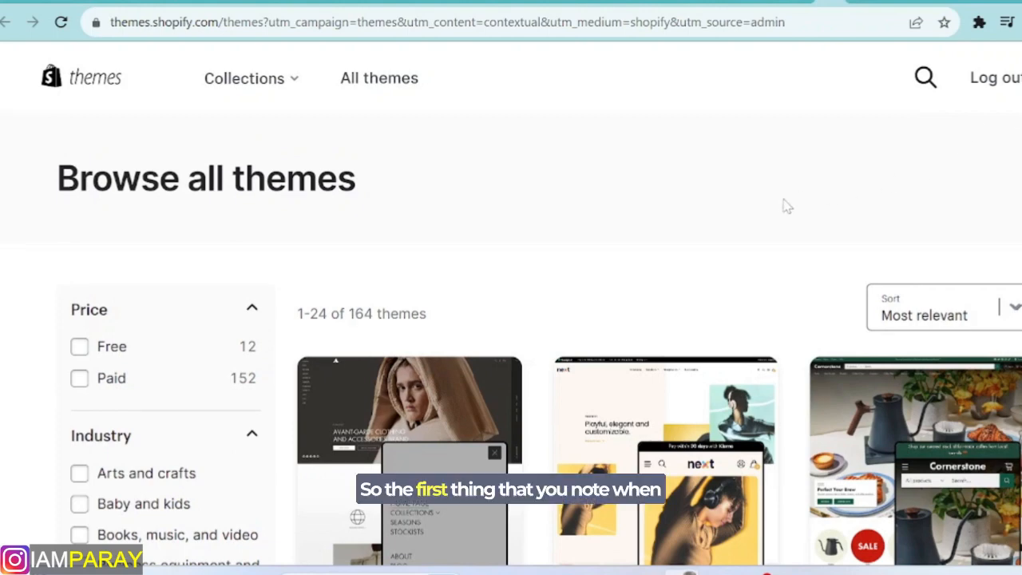
Filter the theme catalog by the Free price option and look through the matching themes
{"action": "scroll", "coordinate": [785, 208], "scroll_direction": "down", "scroll_amount": 1}
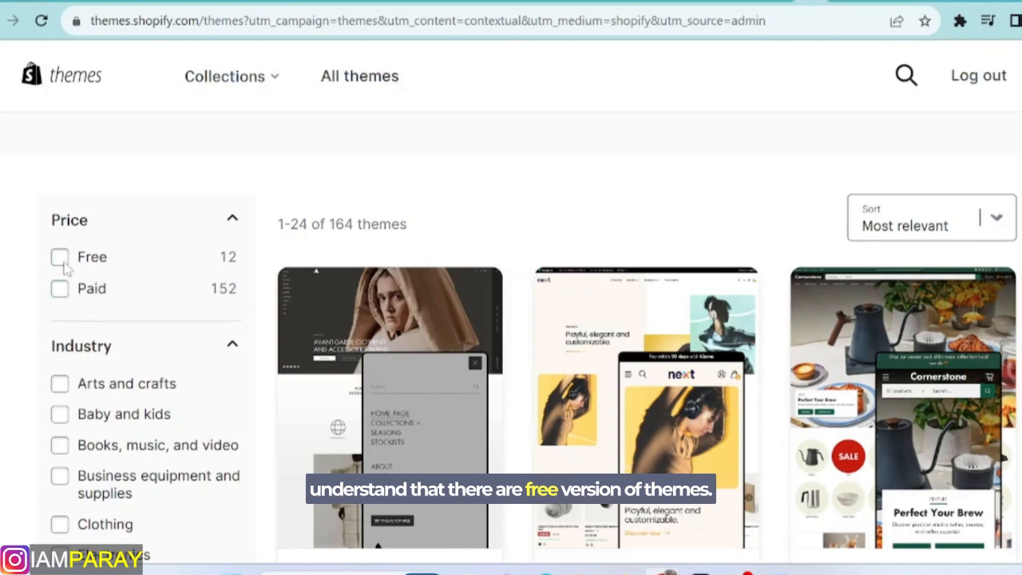
{"action": "left_click", "coordinate": [62, 264]}
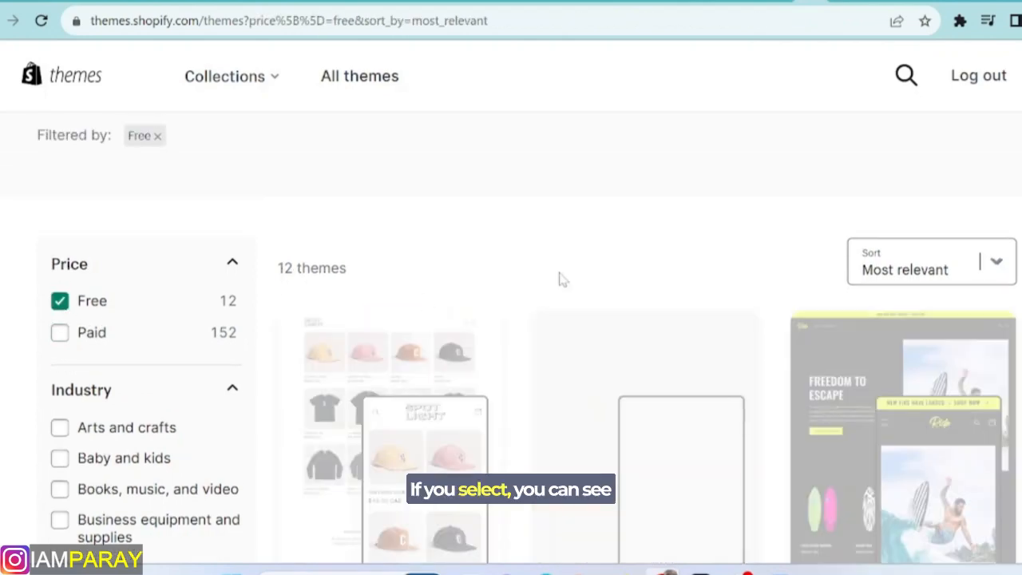
{"action": "scroll", "coordinate": [675, 244], "scroll_direction": "down", "scroll_amount": 10}
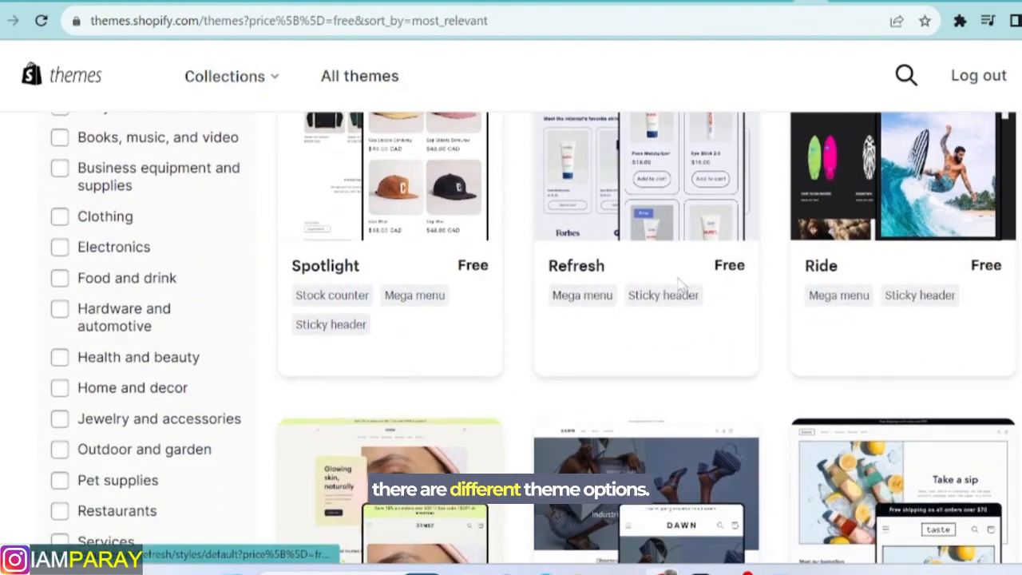
{"action": "scroll", "coordinate": [681, 242], "scroll_direction": "down", "scroll_amount": 10}
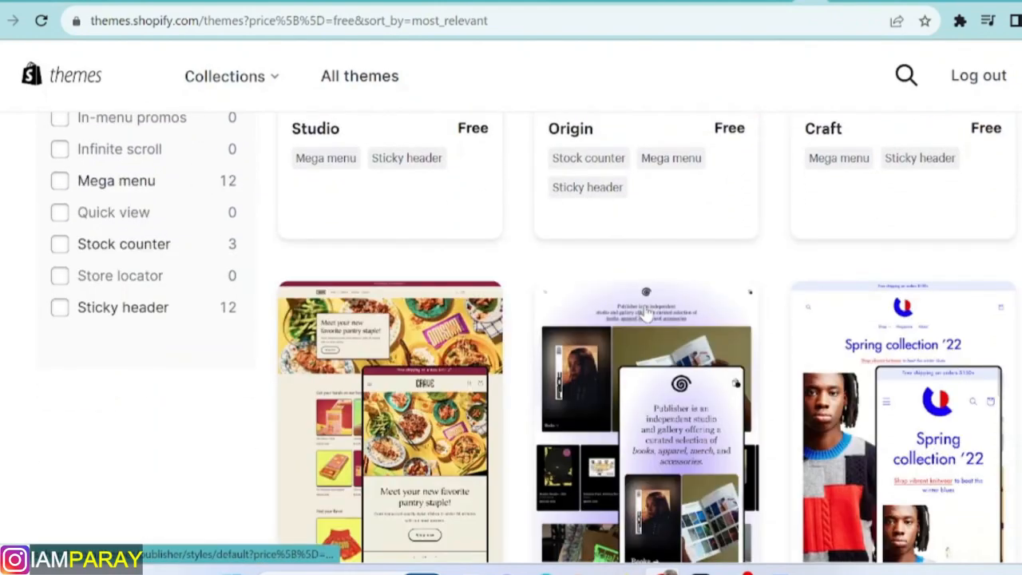
{"action": "scroll", "coordinate": [651, 336], "scroll_direction": "down", "scroll_amount": 3}
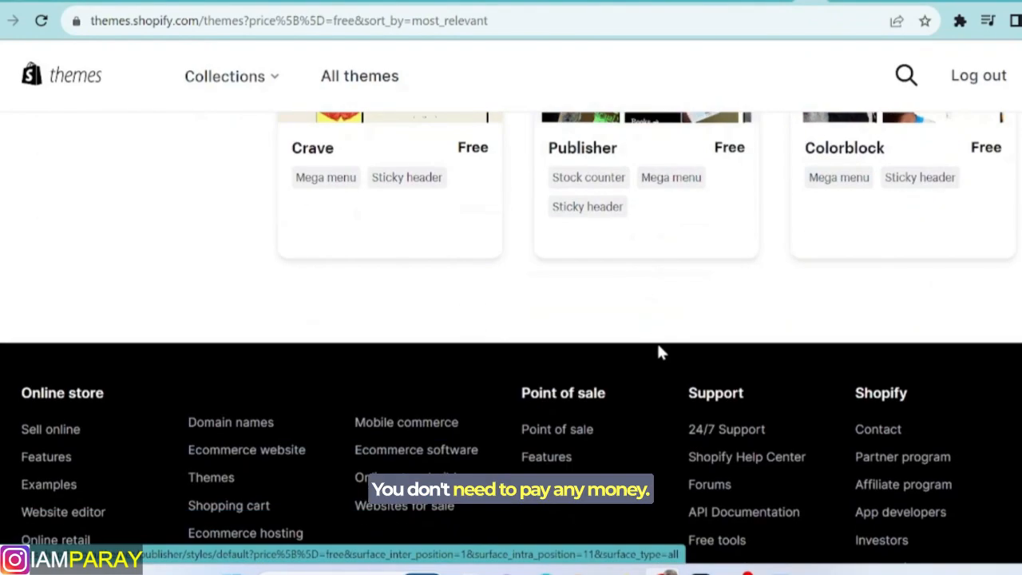
{"action": "scroll", "coordinate": [671, 364], "scroll_direction": "up", "scroll_amount": 12}
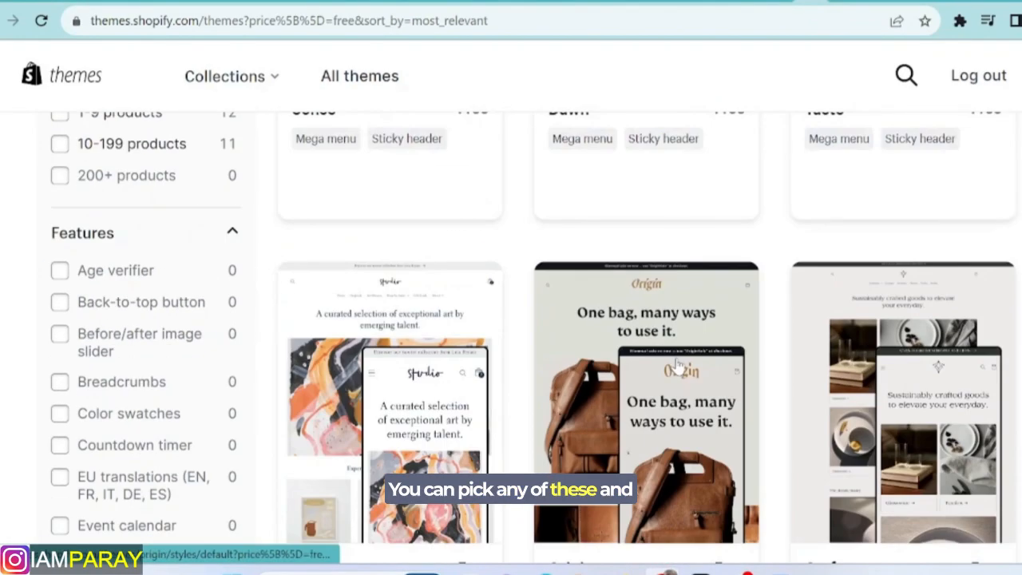
{"action": "scroll", "coordinate": [679, 363], "scroll_direction": "up", "scroll_amount": 10}
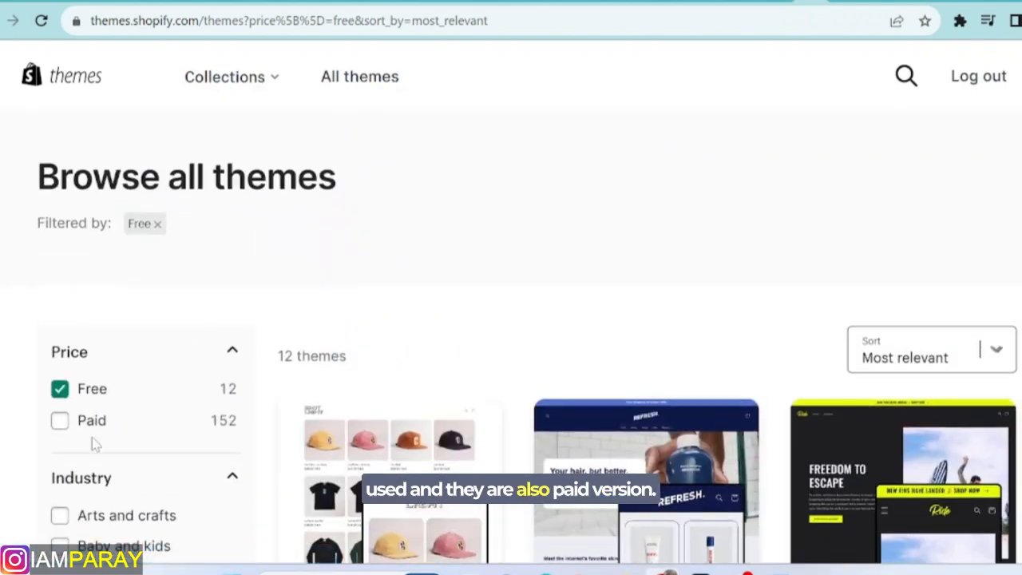
Switch the price filter from Free to Paid only and examine the paid themes and their prices
{"action": "left_click", "coordinate": [60, 421]}
{"action": "left_click", "coordinate": [60, 389]}
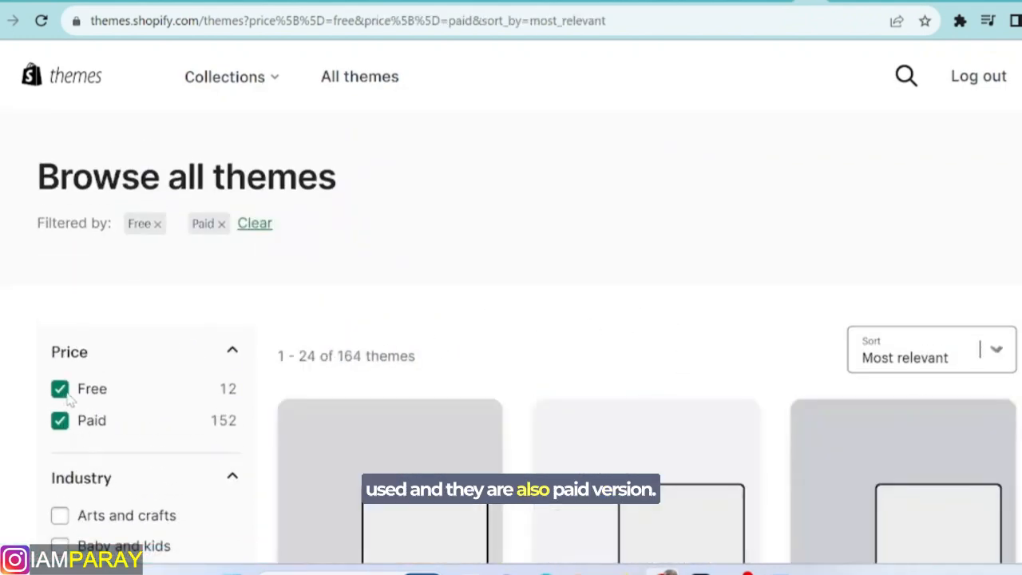
{"action": "scroll", "coordinate": [427, 341], "scroll_direction": "down", "scroll_amount": 3}
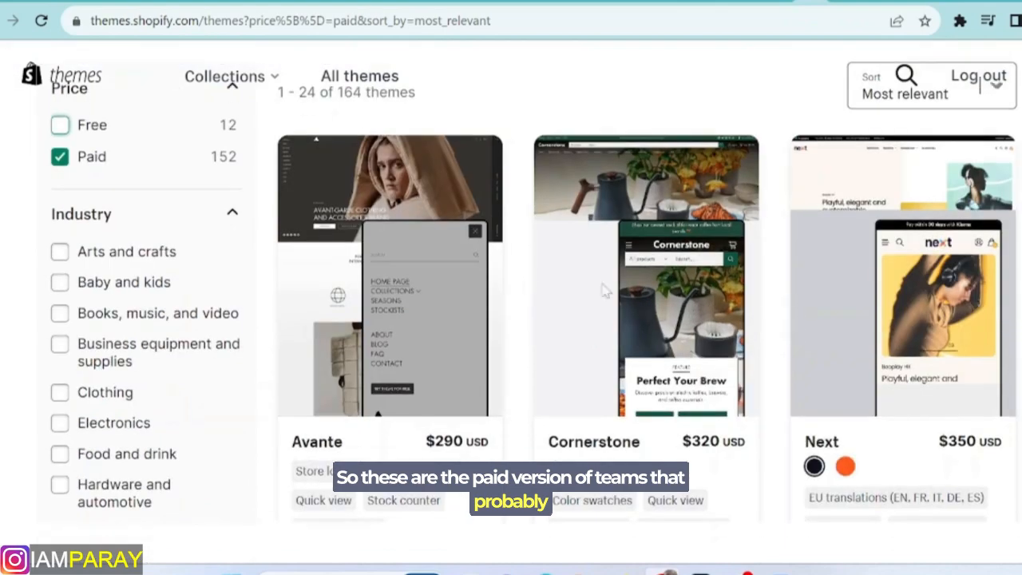
{"action": "scroll", "coordinate": [763, 289], "scroll_direction": "down", "scroll_amount": 1}
{"action": "scroll", "coordinate": [763, 289], "scroll_direction": "up", "scroll_amount": 1}
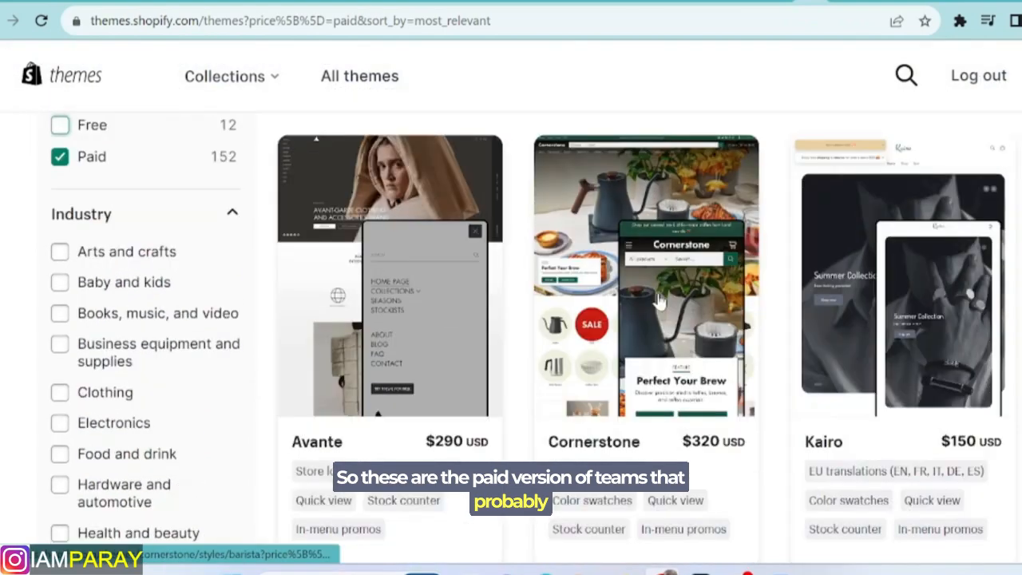
{"action": "scroll", "coordinate": [660, 301], "scroll_direction": "down", "scroll_amount": 2}
{"action": "scroll", "coordinate": [660, 301], "scroll_direction": "down", "scroll_amount": 4}
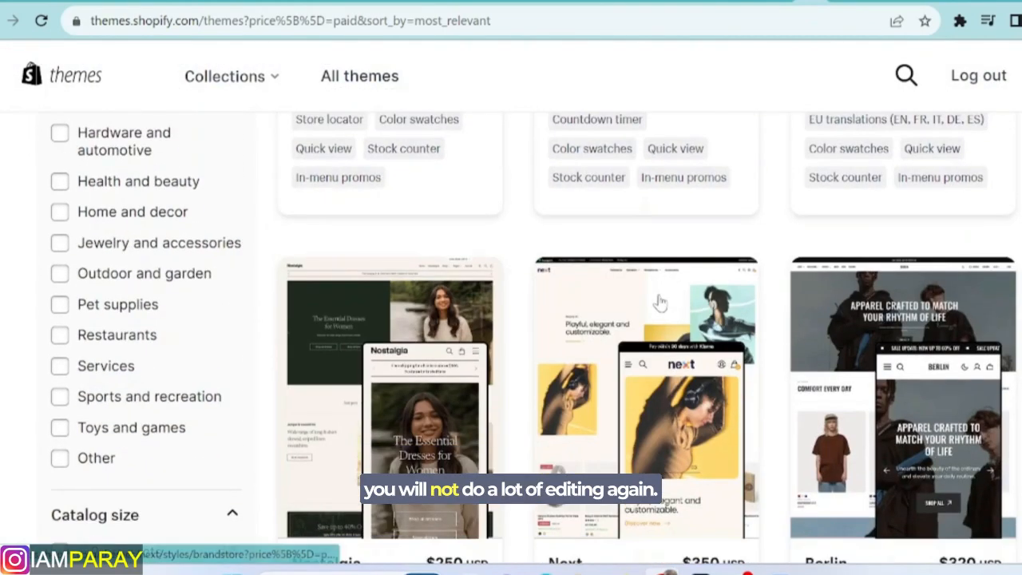
{"action": "scroll", "coordinate": [659, 302], "scroll_direction": "down", "scroll_amount": 1}
{"action": "scroll", "coordinate": [663, 304], "scroll_direction": "up", "scroll_amount": 4}
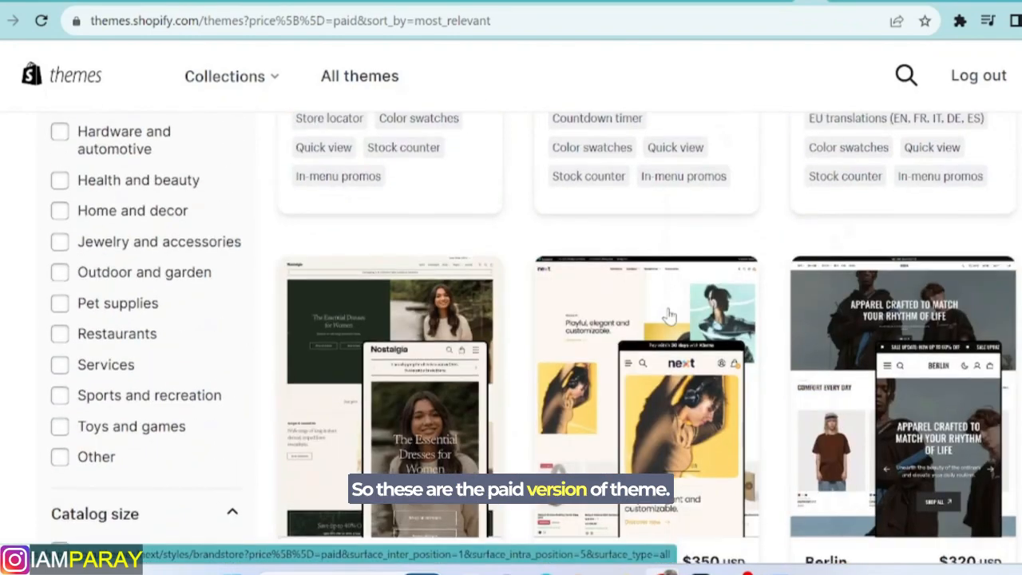
{"action": "scroll", "coordinate": [666, 311], "scroll_direction": "down", "scroll_amount": 3}
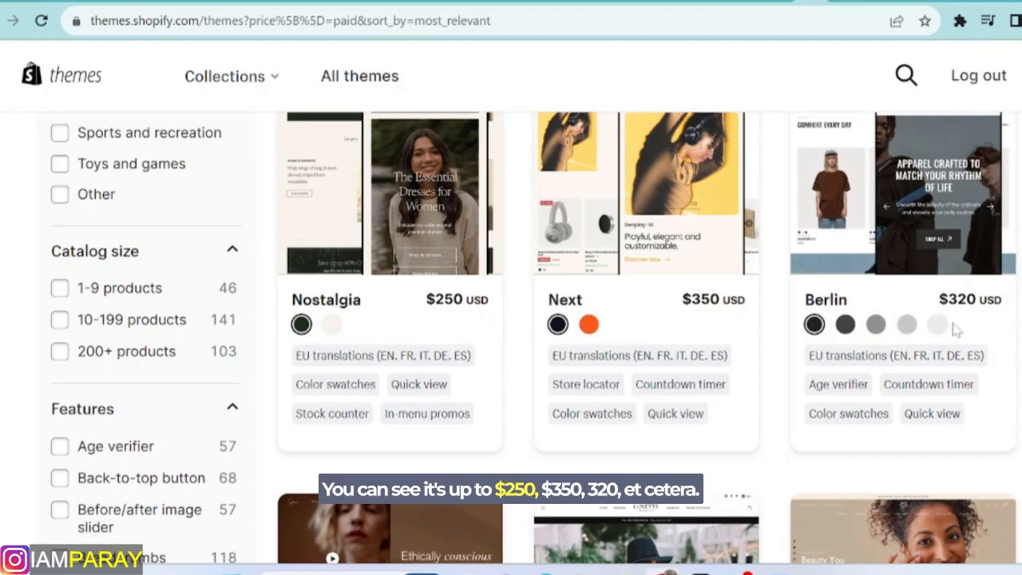
{"action": "scroll", "coordinate": [680, 340], "scroll_direction": "down", "scroll_amount": 8}
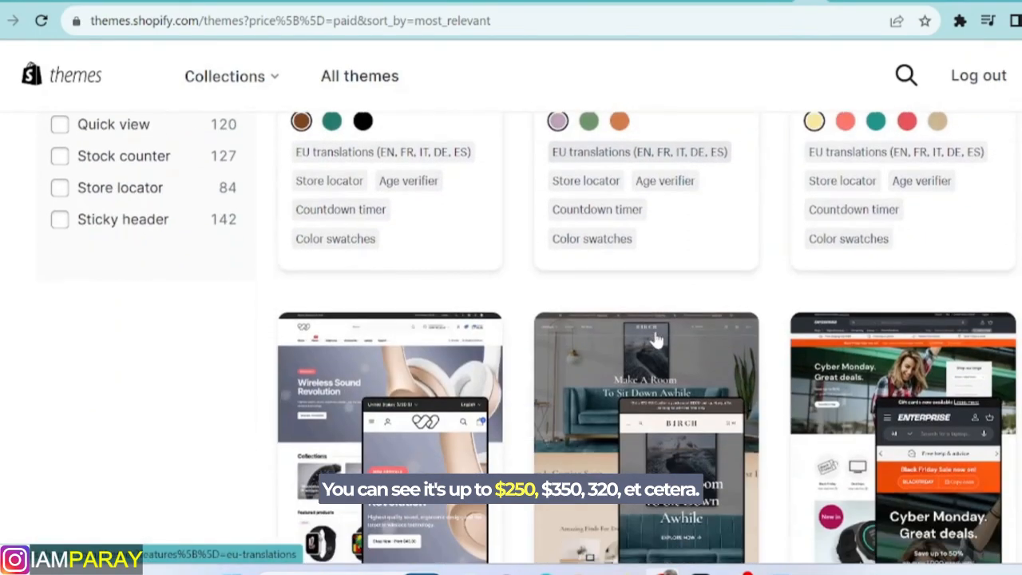
{"action": "scroll", "coordinate": [654, 339], "scroll_direction": "down", "scroll_amount": 3}
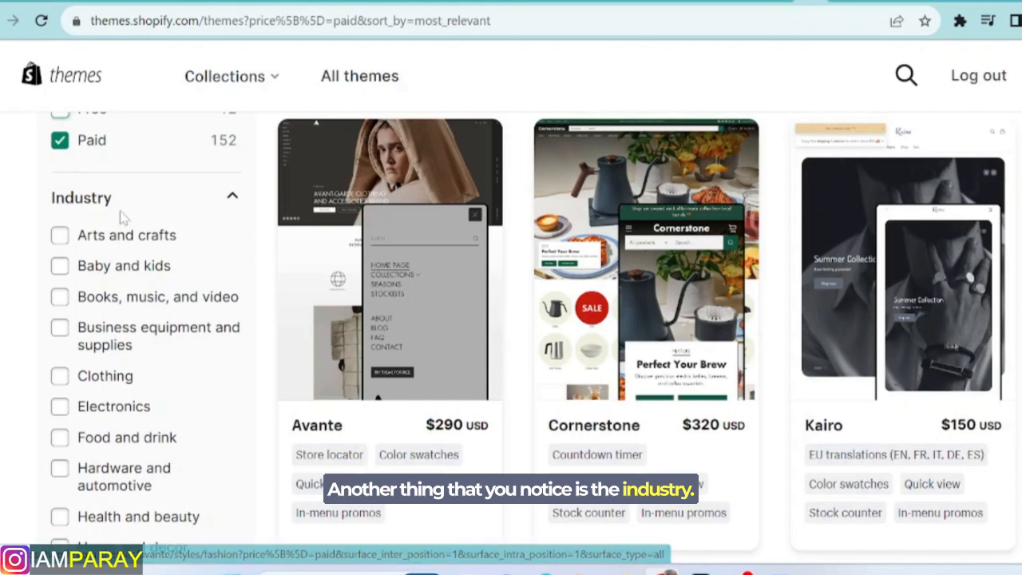
Look through the industry filters and narrow the paid themes to Restaurants and Services
{"action": "scroll", "coordinate": [120, 224], "scroll_direction": "down", "scroll_amount": 1}
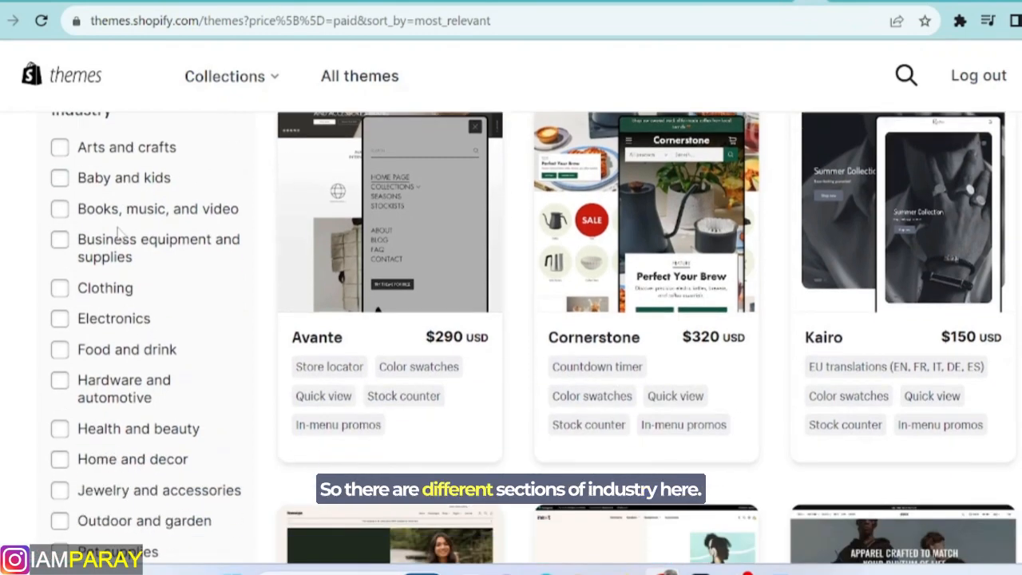
{"action": "scroll", "coordinate": [120, 231], "scroll_direction": "up", "scroll_amount": 2}
{"action": "scroll", "coordinate": [118, 316], "scroll_direction": "down", "scroll_amount": 2}
{"action": "scroll", "coordinate": [152, 329], "scroll_direction": "down", "scroll_amount": 1}
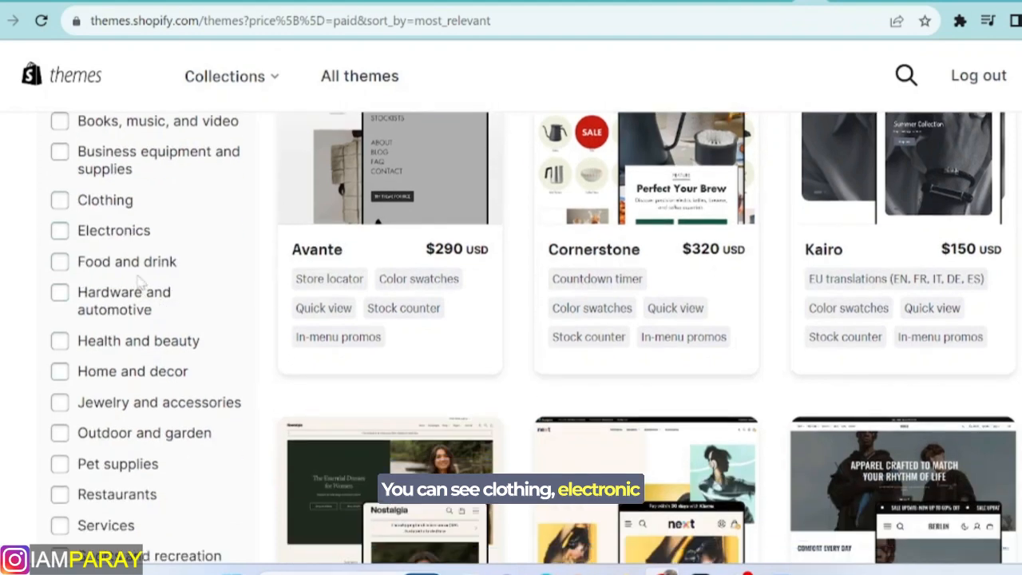
{"action": "scroll", "coordinate": [135, 314], "scroll_direction": "down", "scroll_amount": 2}
{"action": "left_click", "coordinate": [60, 319]}
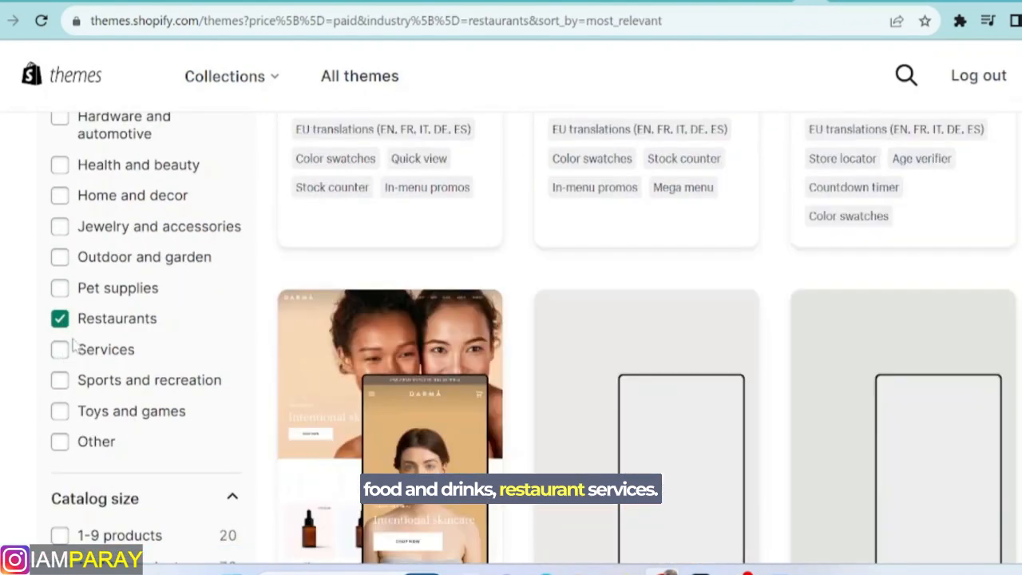
{"action": "left_click", "coordinate": [73, 344]}
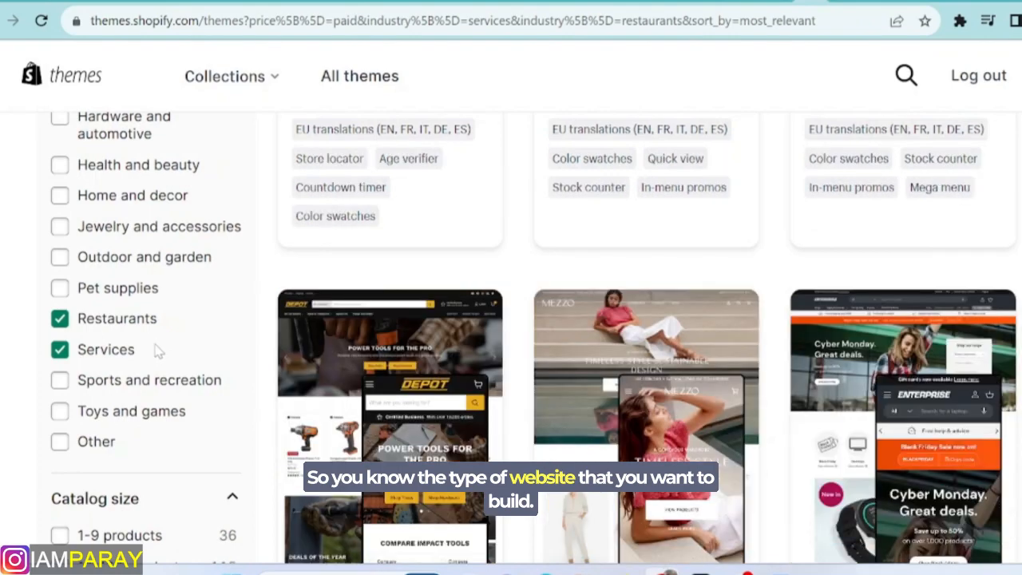
Examine the industry and catalog size filters and the paid themes offered for Restaurants and Services
{"action": "scroll", "coordinate": [134, 335], "scroll_direction": "up", "scroll_amount": 6}
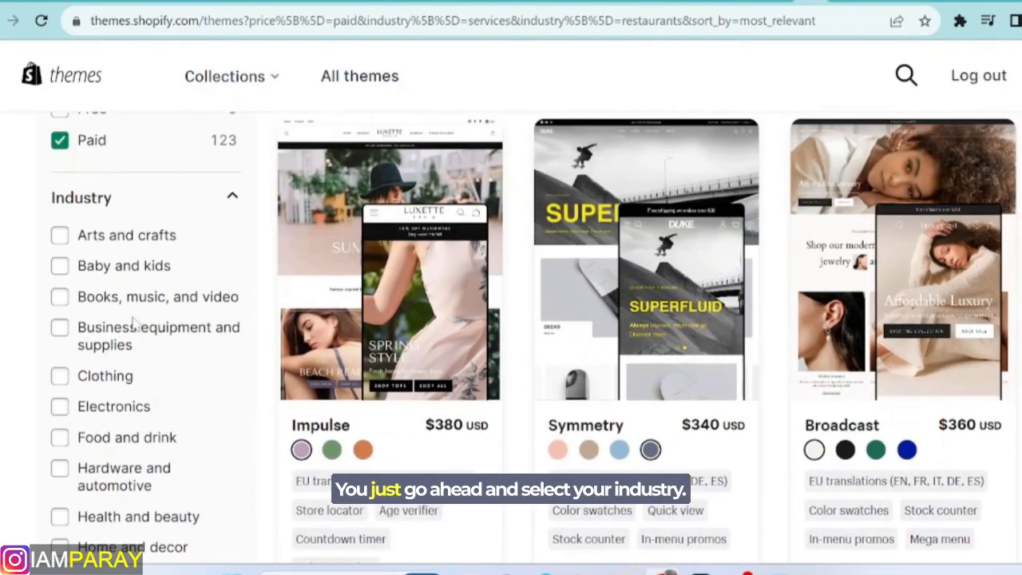
{"action": "scroll", "coordinate": [132, 331], "scroll_direction": "up", "scroll_amount": 1}
{"action": "scroll", "coordinate": [132, 331], "scroll_direction": "down", "scroll_amount": 4}
{"action": "scroll", "coordinate": [128, 330], "scroll_direction": "up", "scroll_amount": 1}
{"action": "scroll", "coordinate": [218, 360], "scroll_direction": "down", "scroll_amount": 1}
{"action": "scroll", "coordinate": [176, 361], "scroll_direction": "down", "scroll_amount": 3}
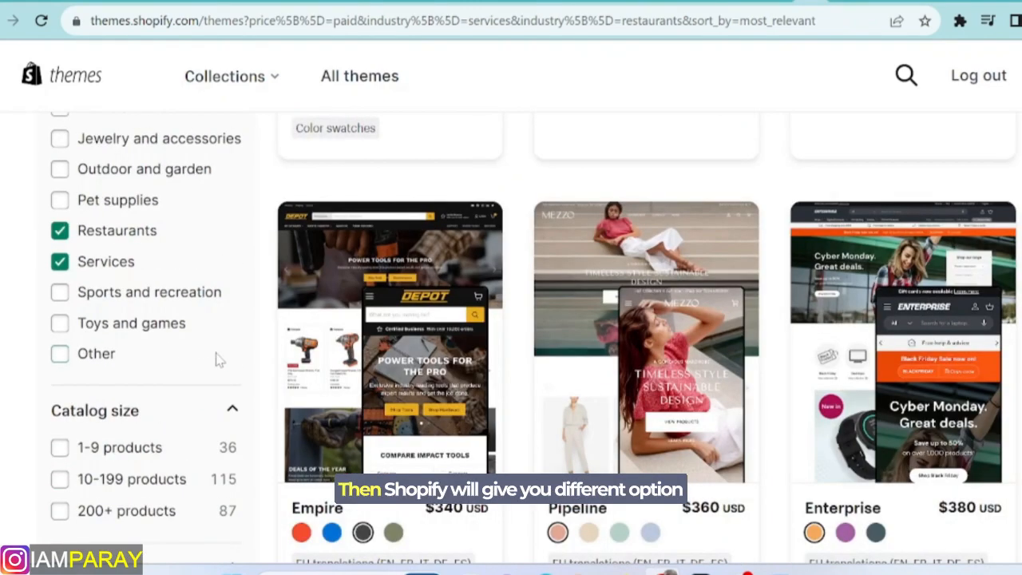
{"action": "scroll", "coordinate": [390, 358], "scroll_direction": "down", "scroll_amount": 1}
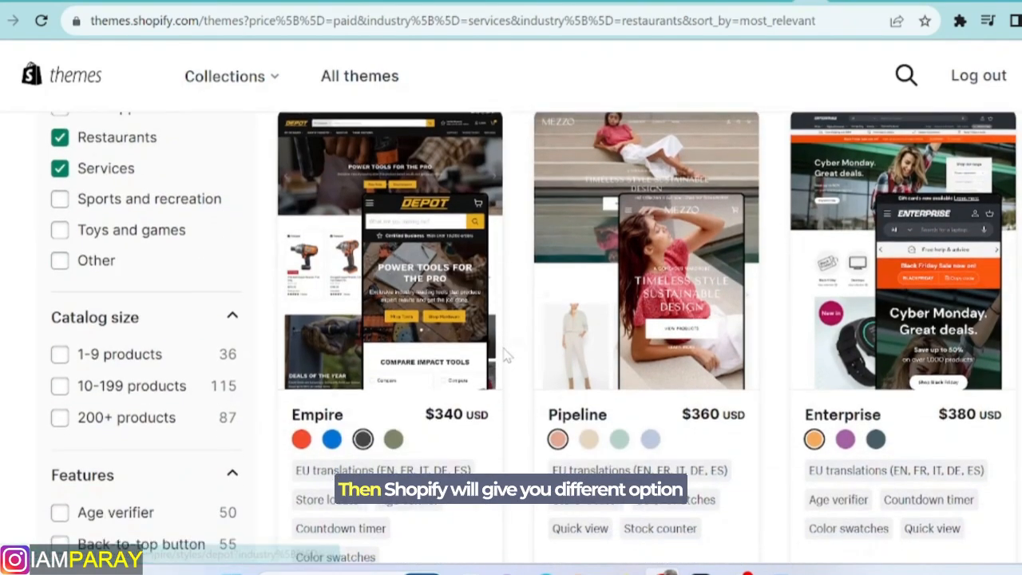
{"action": "scroll", "coordinate": [504, 359], "scroll_direction": "down", "scroll_amount": 2}
{"action": "scroll", "coordinate": [501, 360], "scroll_direction": "up", "scroll_amount": 2}
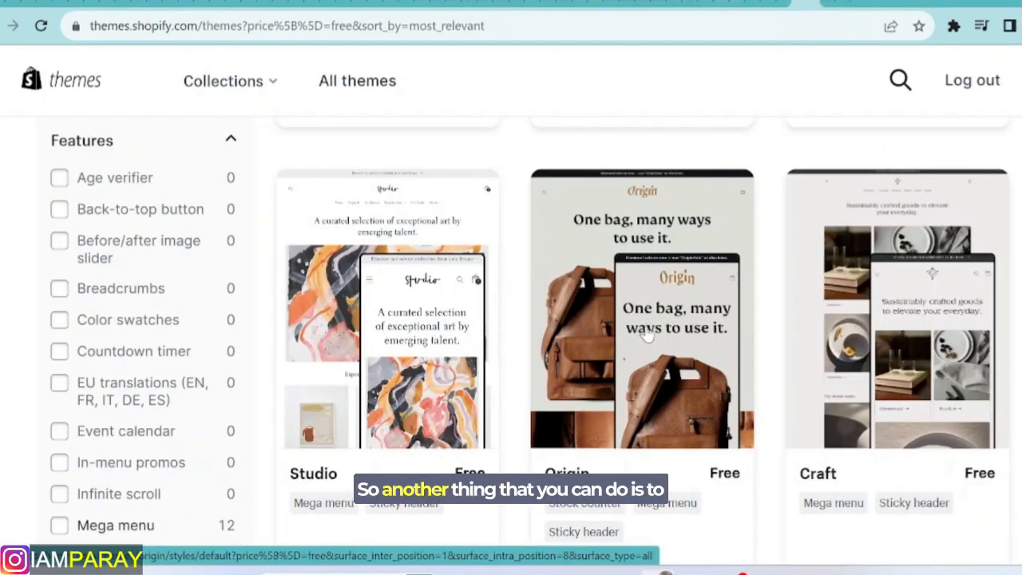
Compare the free themes' listed features and open the Origin theme's detail page
{"action": "scroll", "coordinate": [645, 336], "scroll_direction": "down", "scroll_amount": 1}
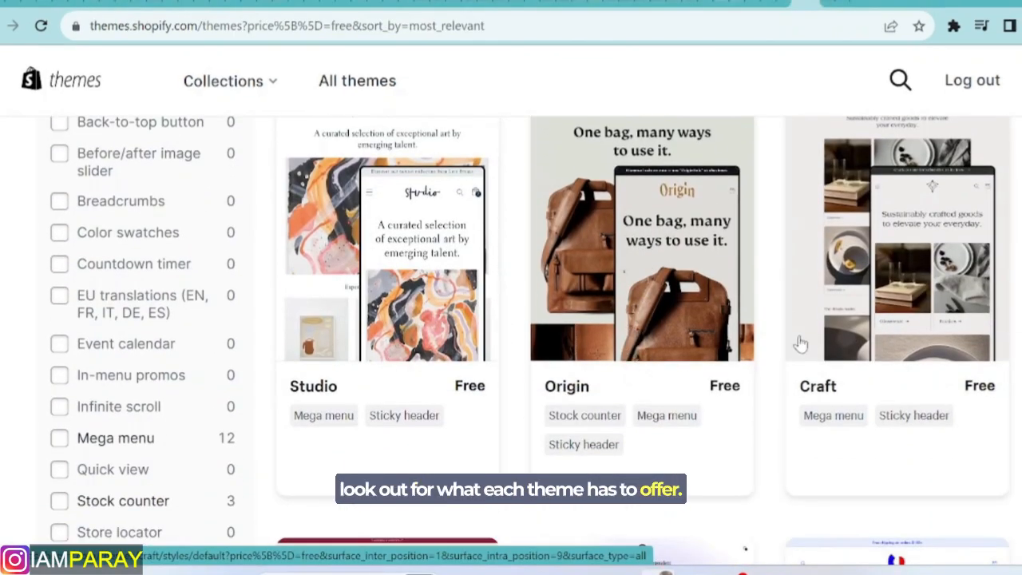
{"action": "scroll", "coordinate": [798, 346], "scroll_direction": "down", "scroll_amount": 3}
{"action": "scroll", "coordinate": [796, 346], "scroll_direction": "up", "scroll_amount": 5}
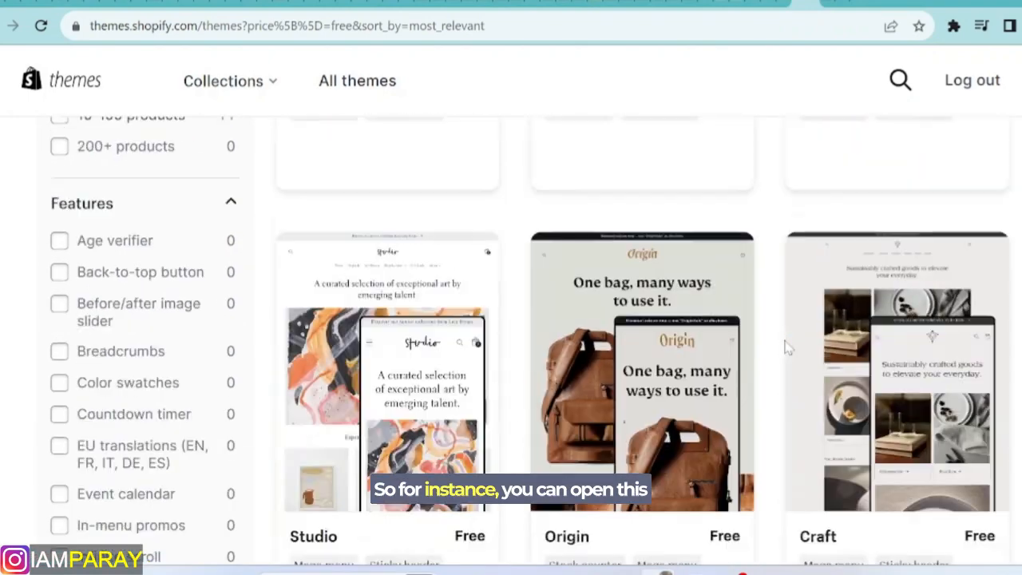
{"action": "scroll", "coordinate": [674, 334], "scroll_direction": "down", "scroll_amount": 2}
{"action": "left_click", "coordinate": [627, 264]}
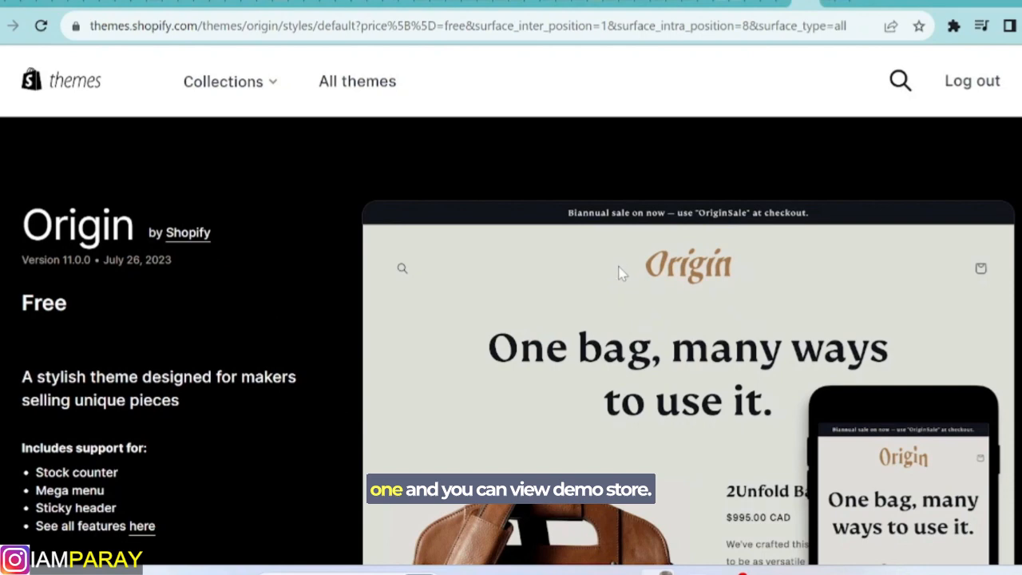
Open the Origin theme's demo store and look through its home page layout, from product section to journal
{"action": "scroll", "coordinate": [621, 272], "scroll_direction": "down", "scroll_amount": 3}
{"action": "left_click", "coordinate": [163, 380]}
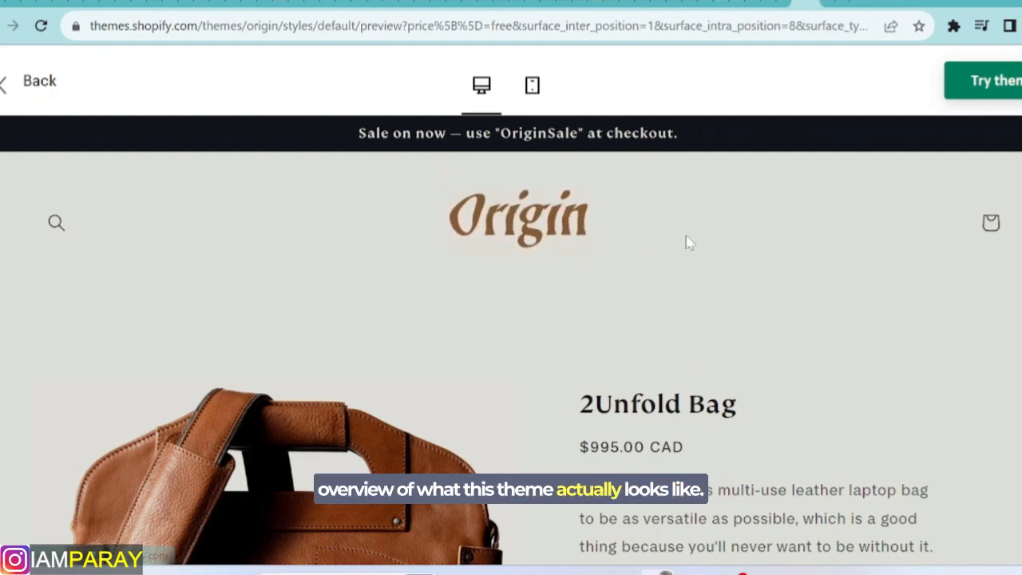
{"action": "scroll", "coordinate": [686, 243], "scroll_direction": "down", "scroll_amount": 10}
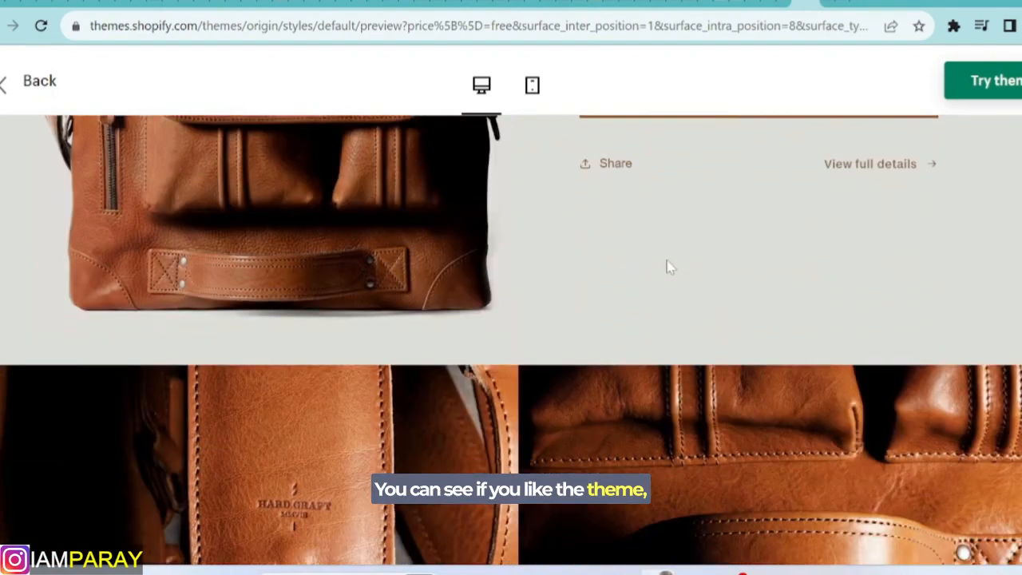
{"action": "scroll", "coordinate": [670, 267], "scroll_direction": "down", "scroll_amount": 10}
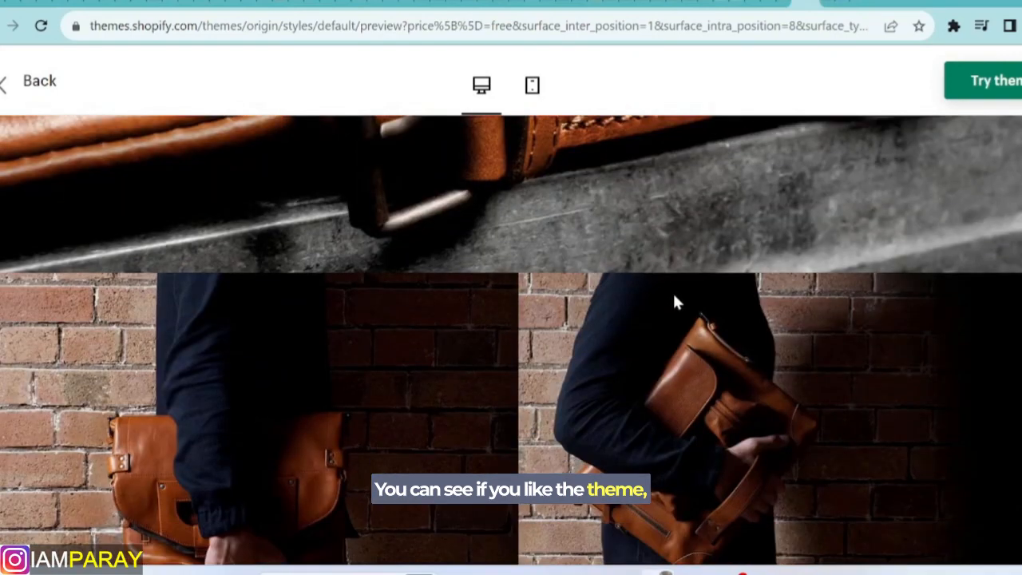
{"action": "scroll", "coordinate": [674, 300], "scroll_direction": "down", "scroll_amount": 10}
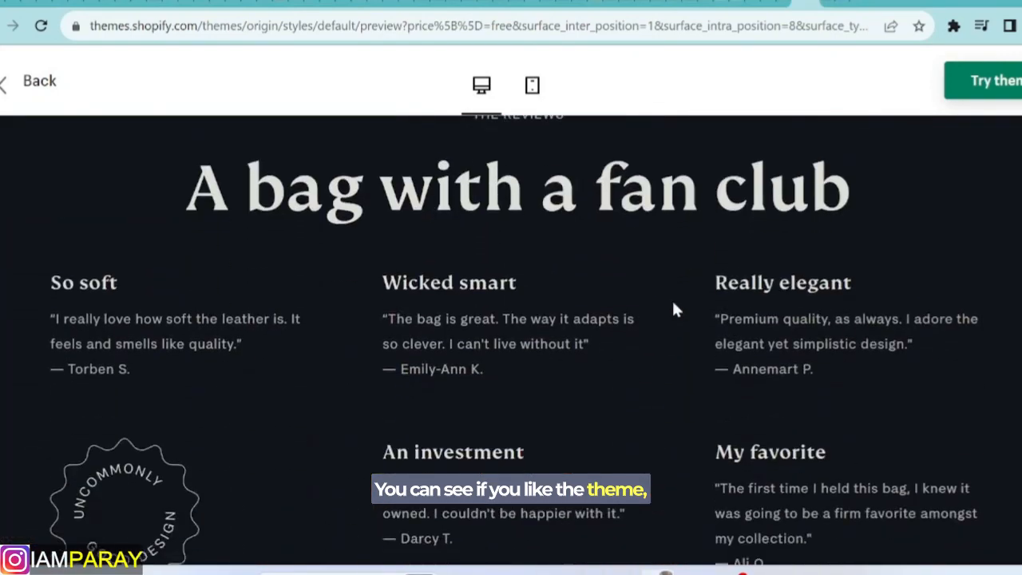
{"action": "scroll", "coordinate": [674, 309], "scroll_direction": "down", "scroll_amount": 5}
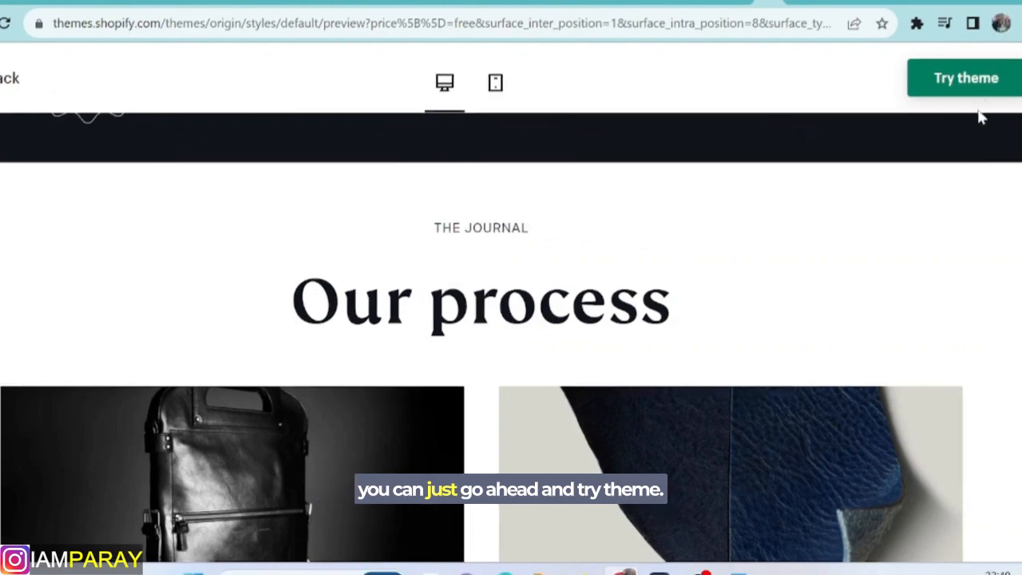
{"action": "scroll", "coordinate": [309, 372], "scroll_direction": "down", "scroll_amount": 4}
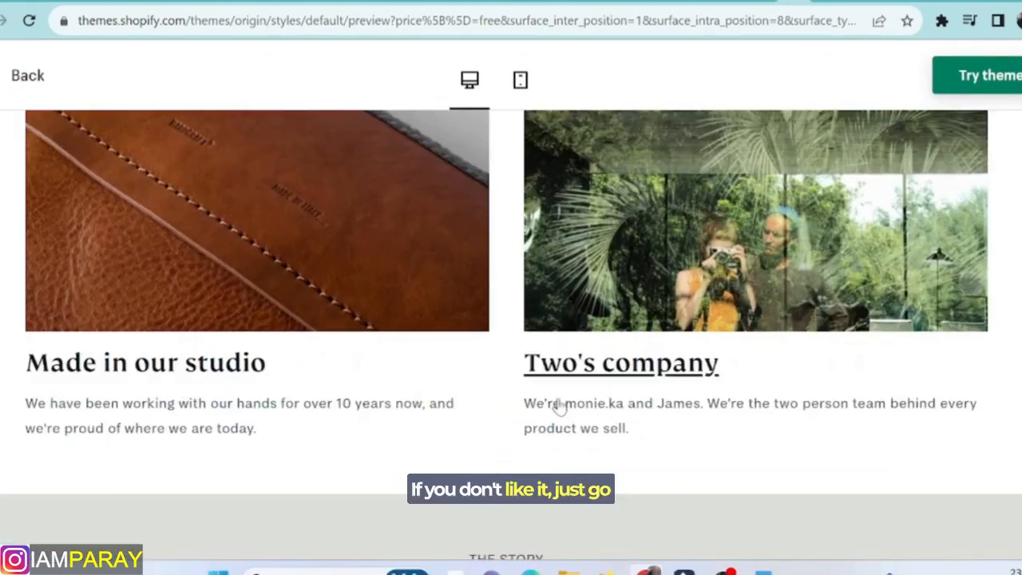
Leave the Origin preview, return to the full theme list and filter it to free Clothing themes
{"action": "left_click", "coordinate": [31, 83]}
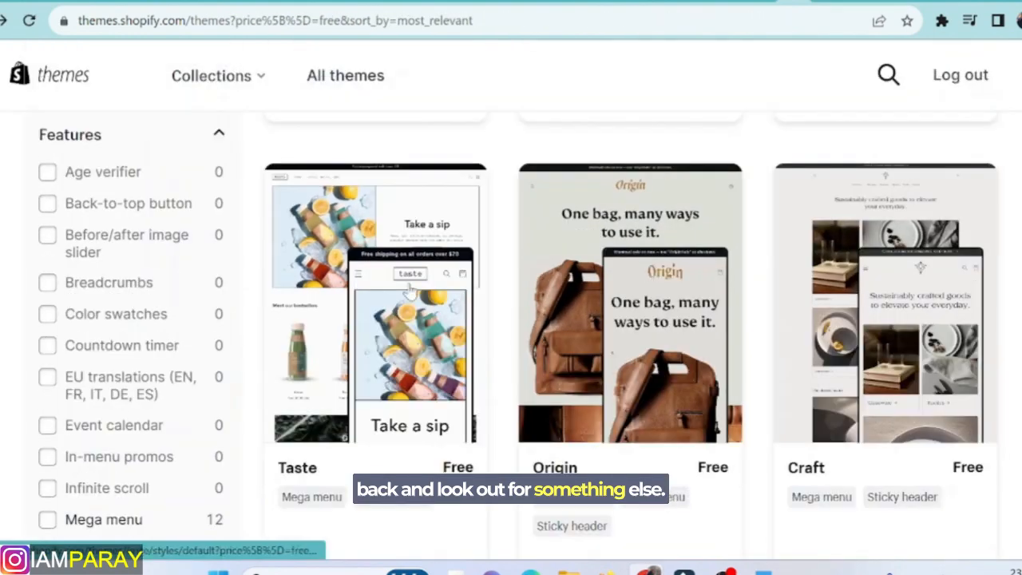
{"action": "scroll", "coordinate": [452, 287], "scroll_direction": "down", "scroll_amount": 5}
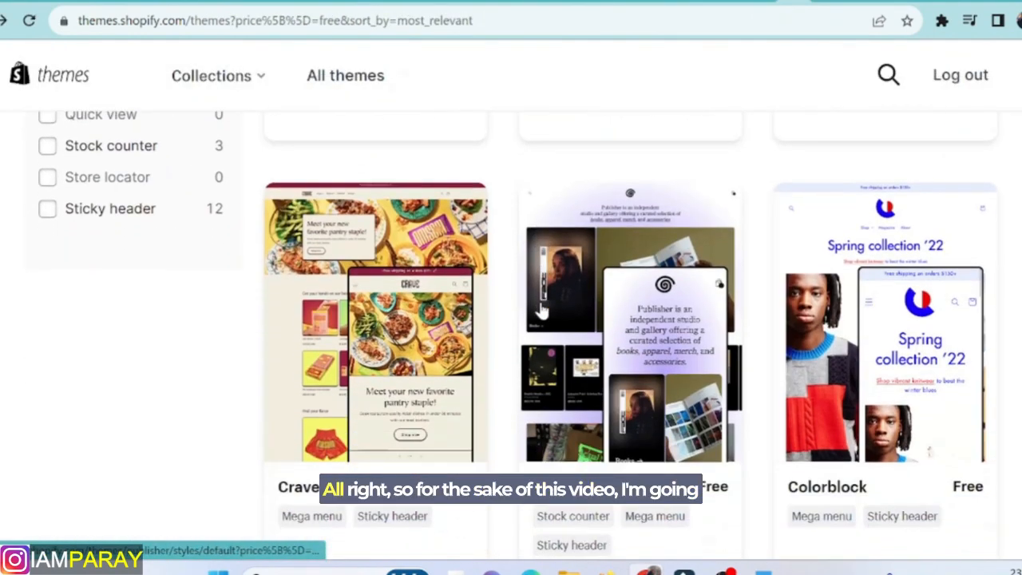
{"action": "key", "text": "alt+Left"}
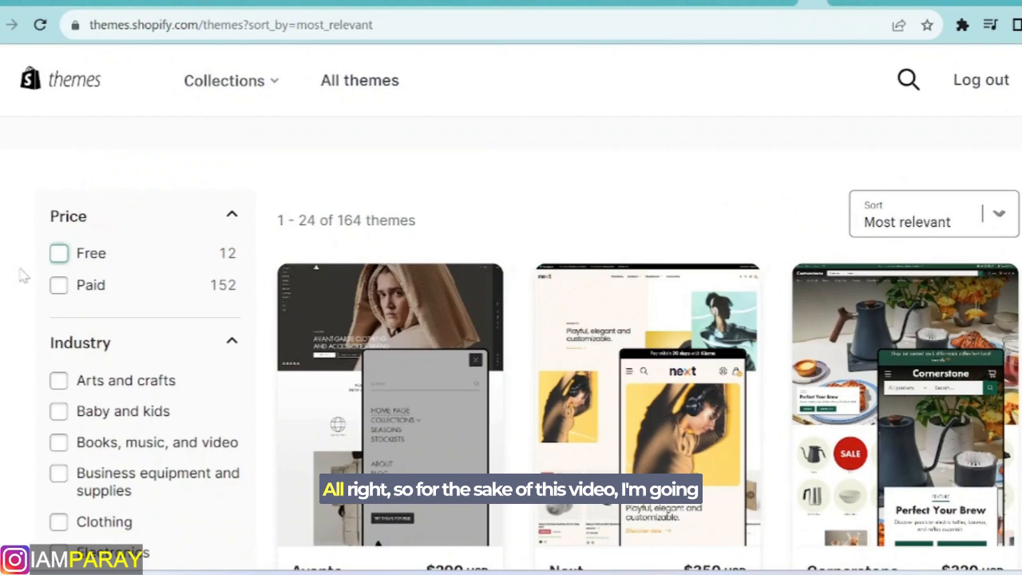
{"action": "scroll", "coordinate": [303, 323], "scroll_direction": "down", "scroll_amount": 1}
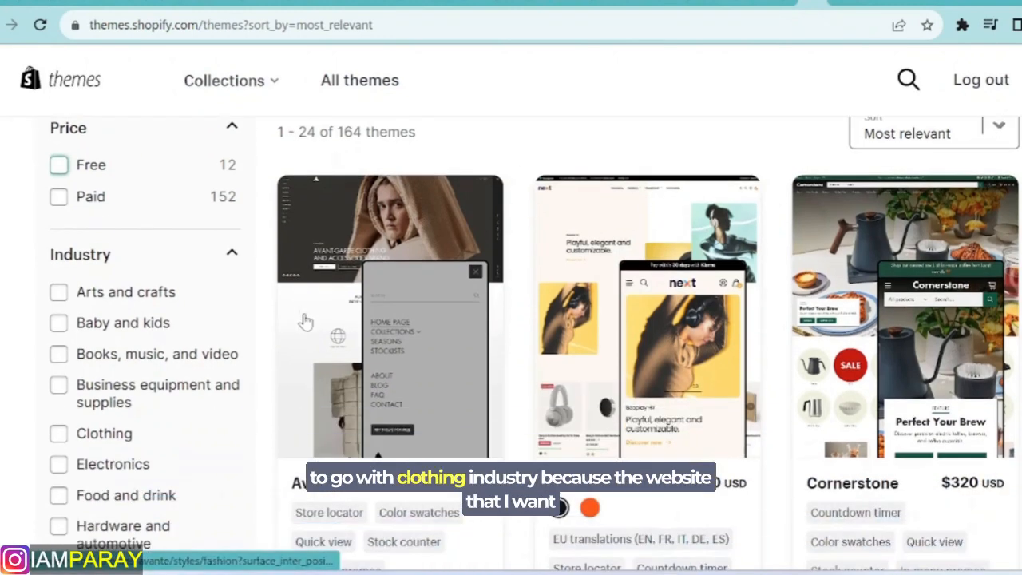
{"action": "left_click", "coordinate": [58, 433]}
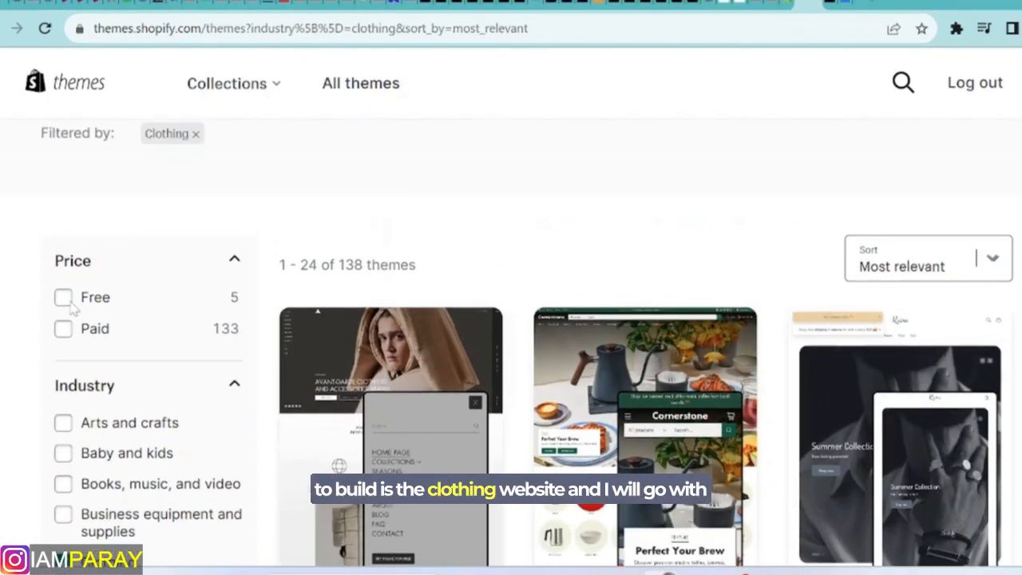
{"action": "left_click", "coordinate": [62, 300]}
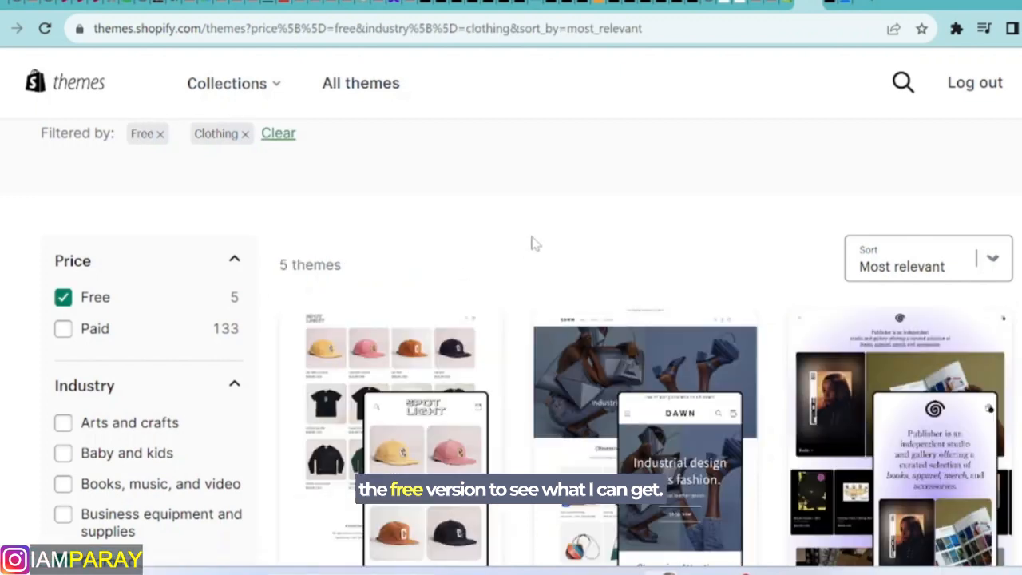
Look through the free clothing themes and open the Spotlight theme's detail page
{"action": "scroll", "coordinate": [523, 246], "scroll_direction": "down", "scroll_amount": 1}
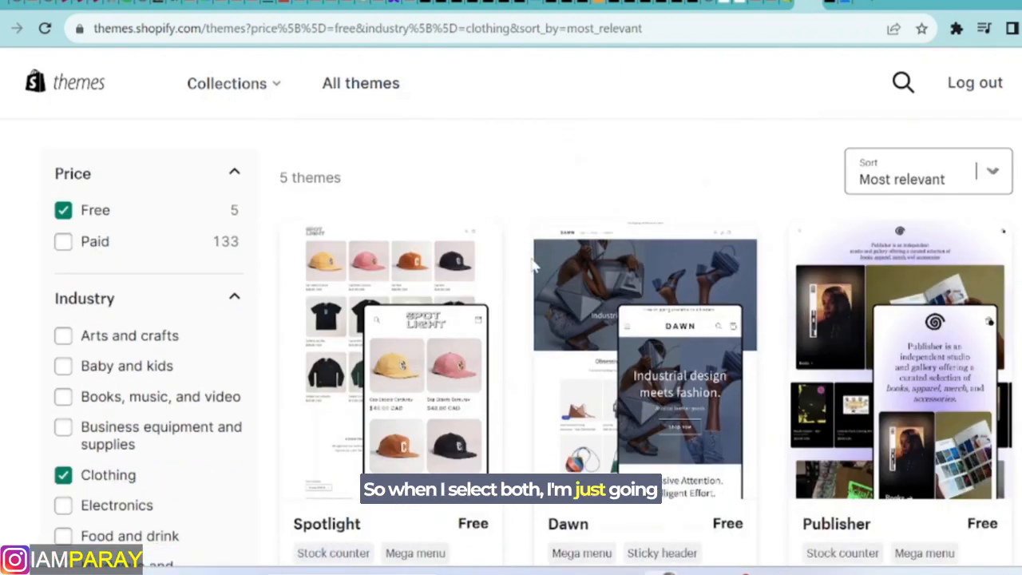
{"action": "scroll", "coordinate": [600, 268], "scroll_direction": "down", "scroll_amount": 1}
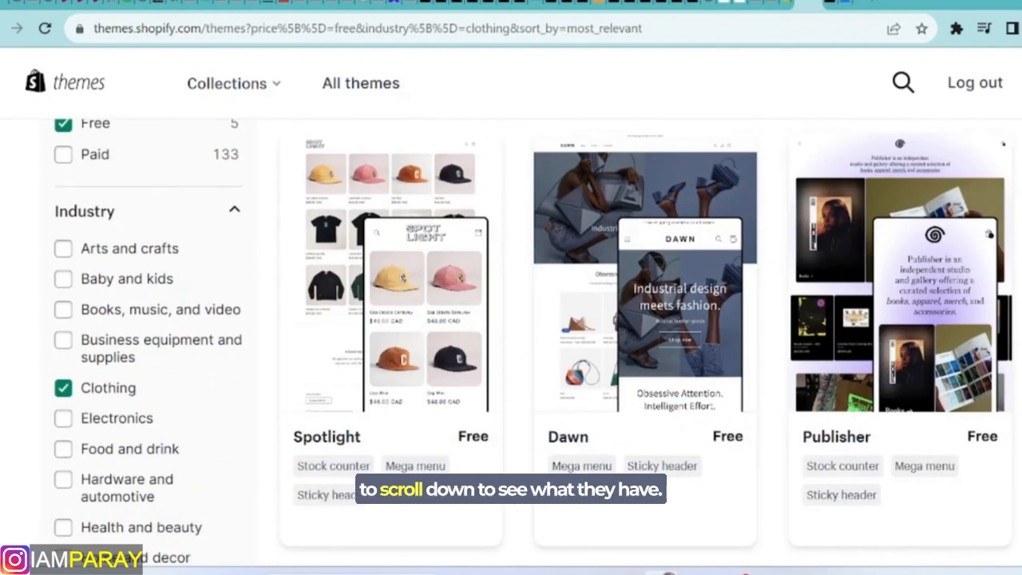
{"action": "scroll", "coordinate": [533, 343], "scroll_direction": "down", "scroll_amount": 5}
{"action": "scroll", "coordinate": [534, 343], "scroll_direction": "down", "scroll_amount": 2}
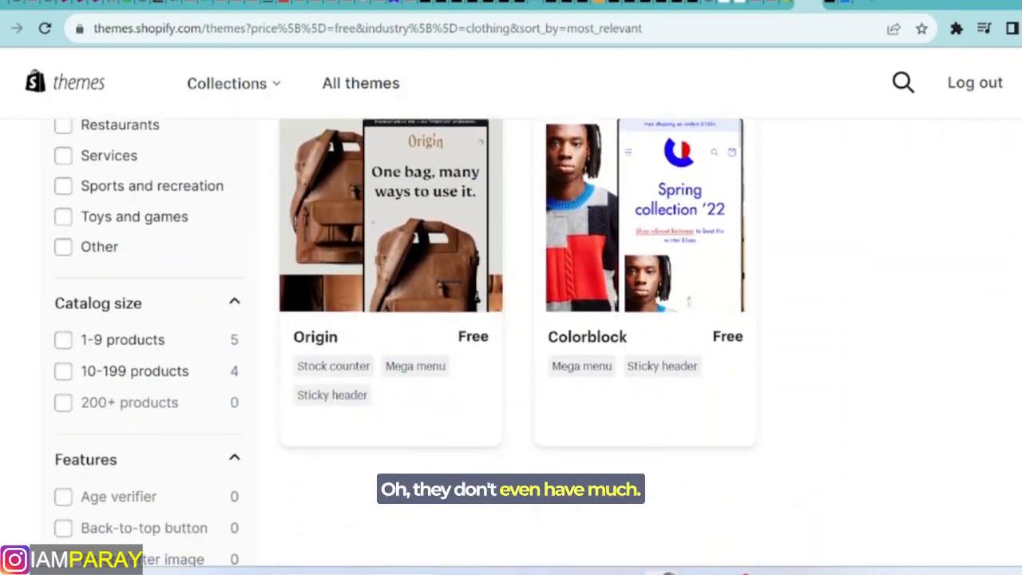
{"action": "scroll", "coordinate": [534, 343], "scroll_direction": "up", "scroll_amount": 5}
{"action": "scroll", "coordinate": [534, 343], "scroll_direction": "up", "scroll_amount": 3}
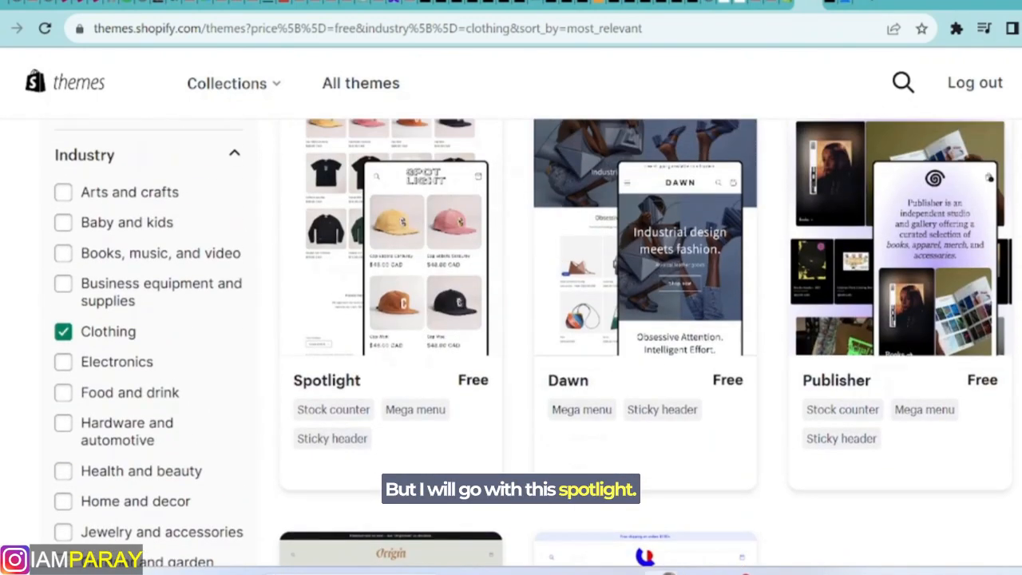
{"action": "left_click", "coordinate": [372, 266]}
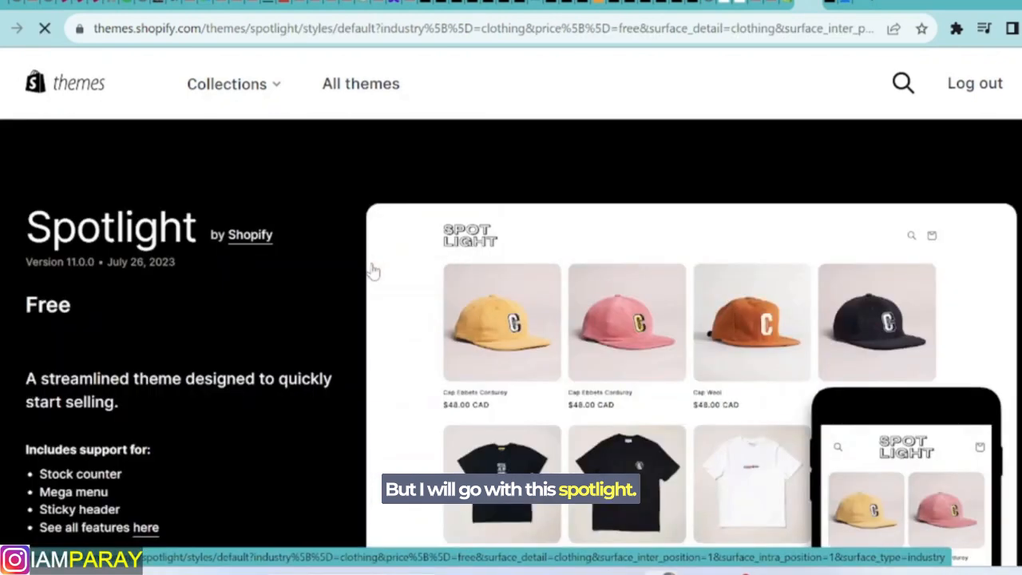
Open the Spotlight theme's demo store and examine its product grid
{"action": "scroll", "coordinate": [165, 468], "scroll_direction": "down", "scroll_amount": 2}
{"action": "left_click", "coordinate": [153, 467]}
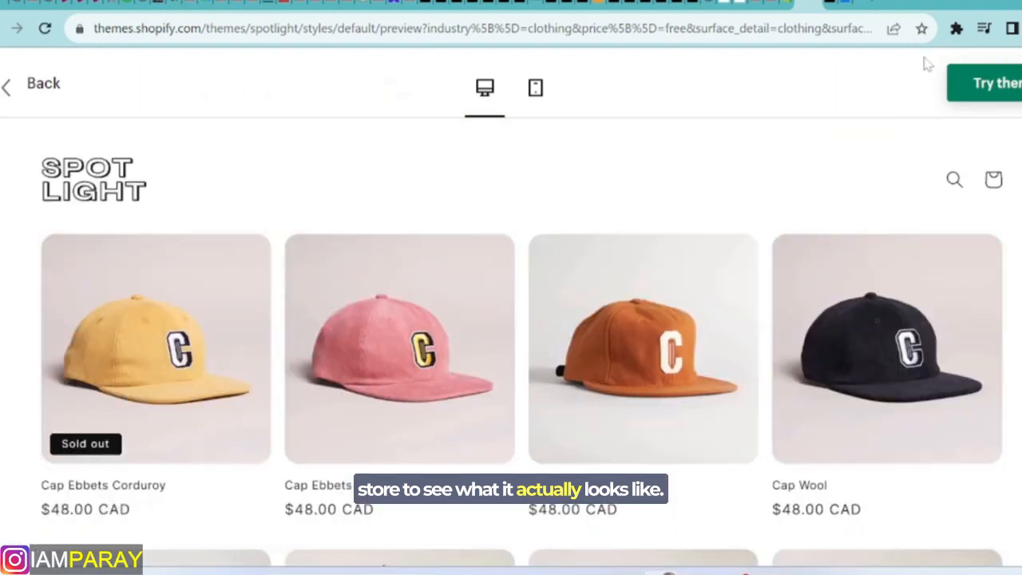
{"action": "scroll", "coordinate": [352, 216], "scroll_direction": "down", "scroll_amount": 5}
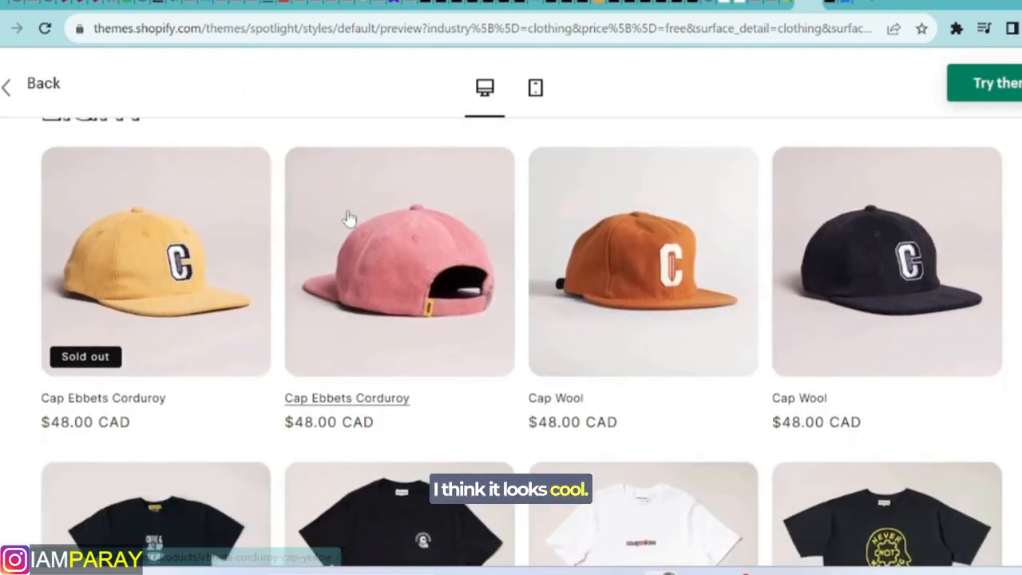
{"action": "scroll", "coordinate": [349, 224], "scroll_direction": "down", "scroll_amount": 5}
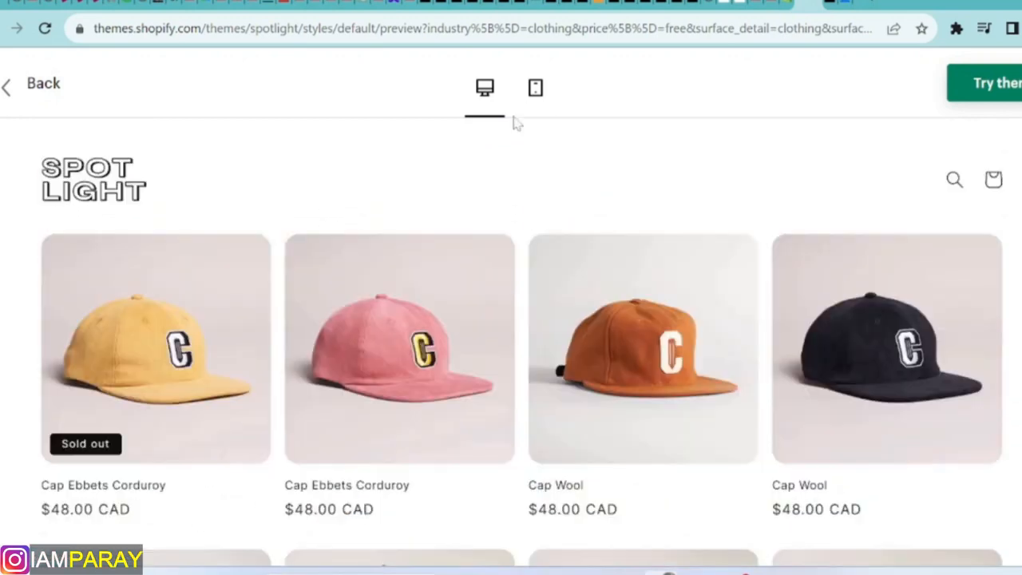
Check the Spotlight demo store in the mobile view and return to the desktop view
{"action": "left_click", "coordinate": [537, 90]}
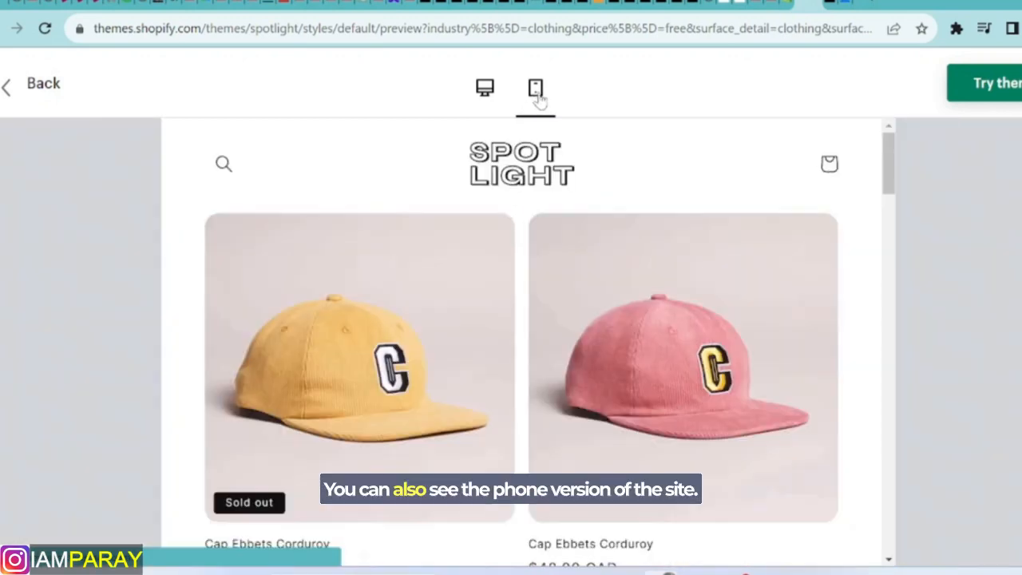
{"action": "left_click_drag", "start_coordinate": [678, 201], "coordinate": [700, 187]}
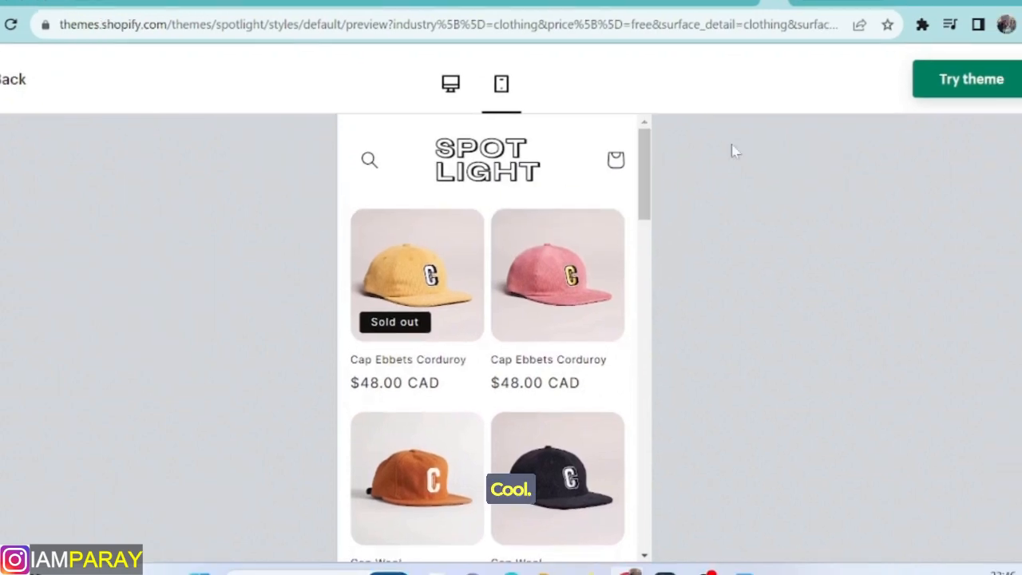
{"action": "left_click", "coordinate": [451, 88]}
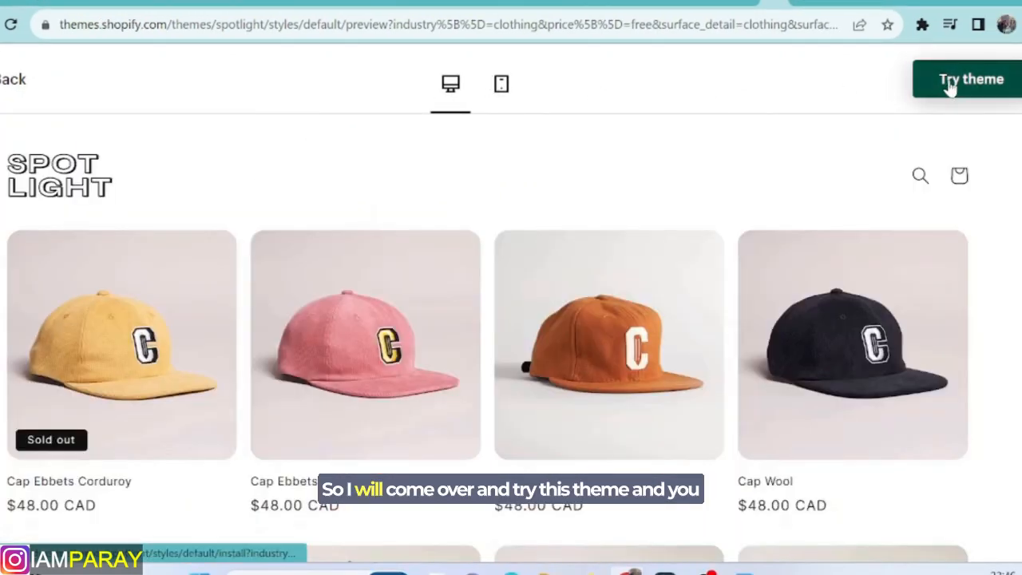
Add the Spotlight theme to the store by trying it, and locate it in the store's theme library
{"action": "left_click", "coordinate": [944, 88]}
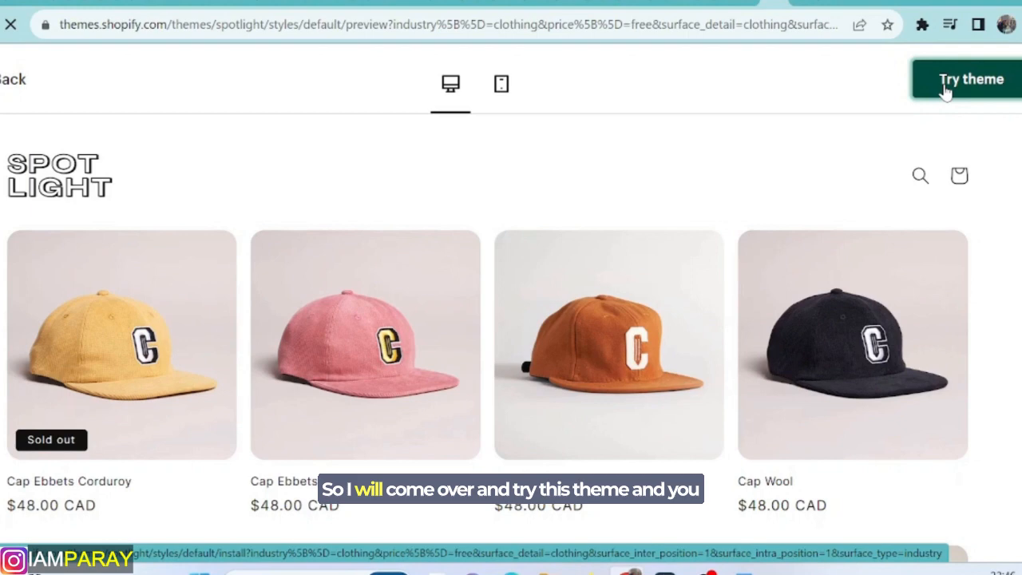
{"action": "left_click", "coordinate": [946, 90]}
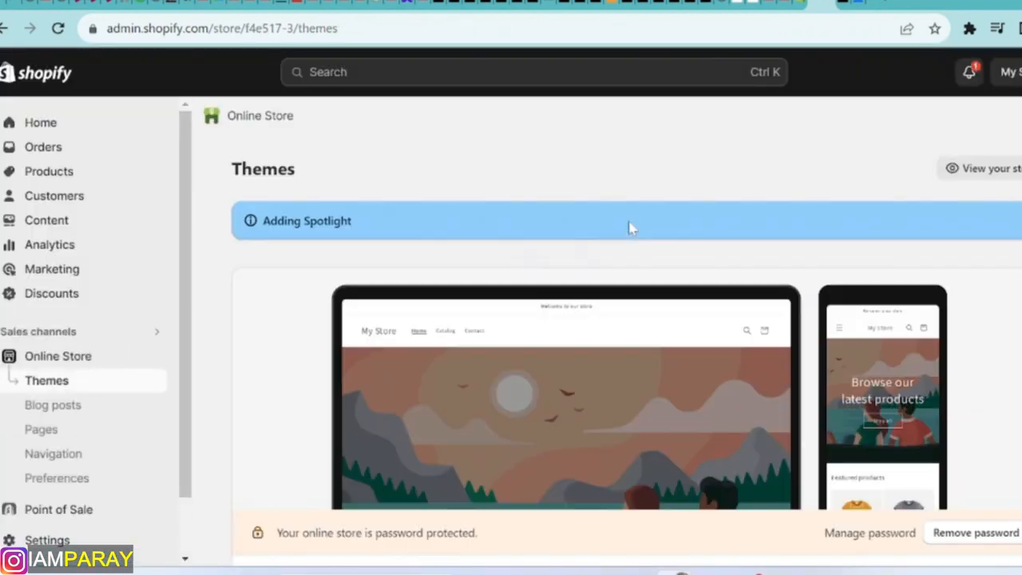
{"action": "scroll", "coordinate": [558, 194], "scroll_direction": "down", "scroll_amount": 1}
{"action": "scroll", "coordinate": [558, 195], "scroll_direction": "down", "scroll_amount": 1}
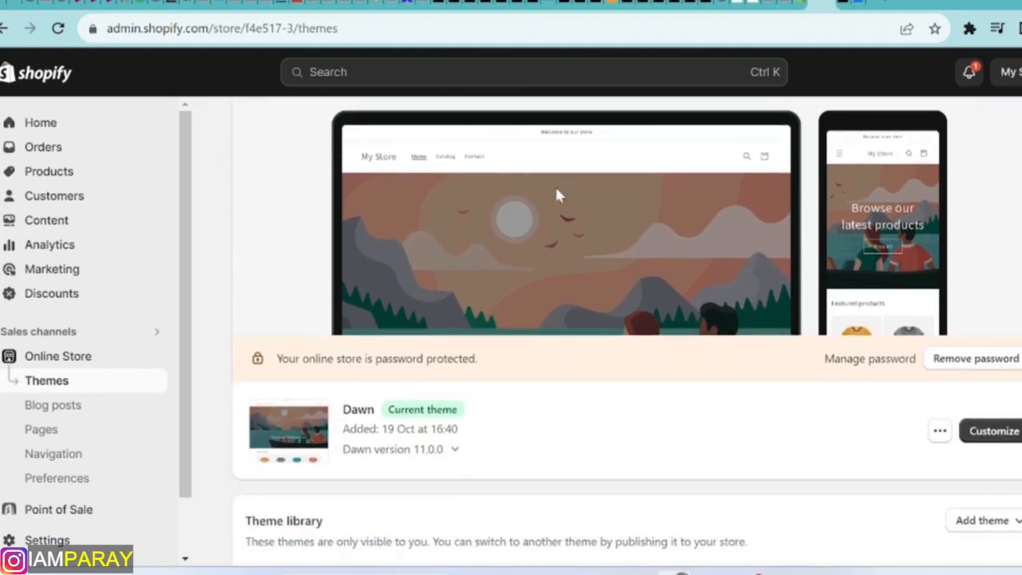
{"action": "scroll", "coordinate": [554, 184], "scroll_direction": "down", "scroll_amount": 1}
{"action": "scroll", "coordinate": [551, 192], "scroll_direction": "down", "scroll_amount": 2}
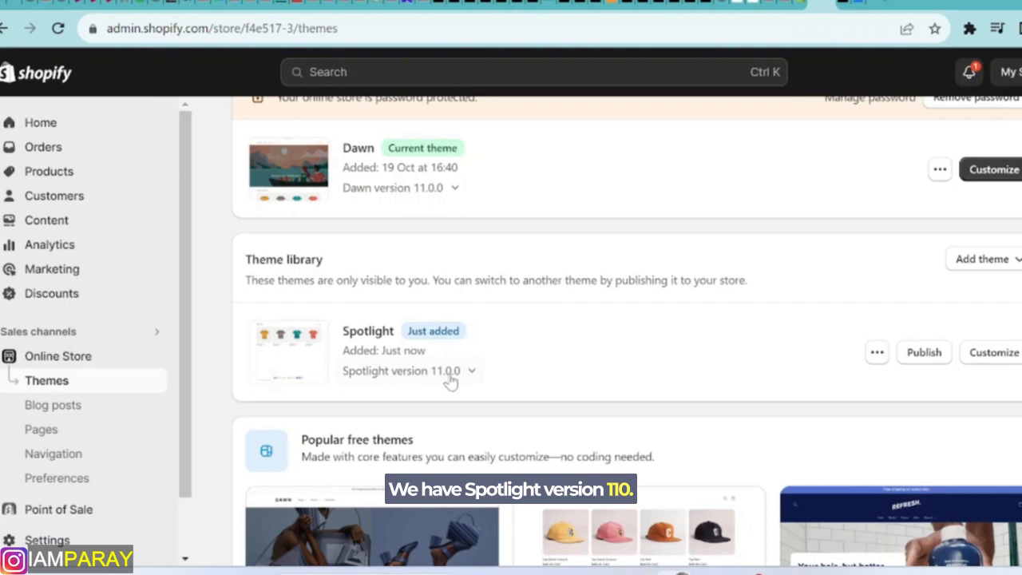
{"action": "scroll", "coordinate": [560, 366], "scroll_direction": "up", "scroll_amount": 1}
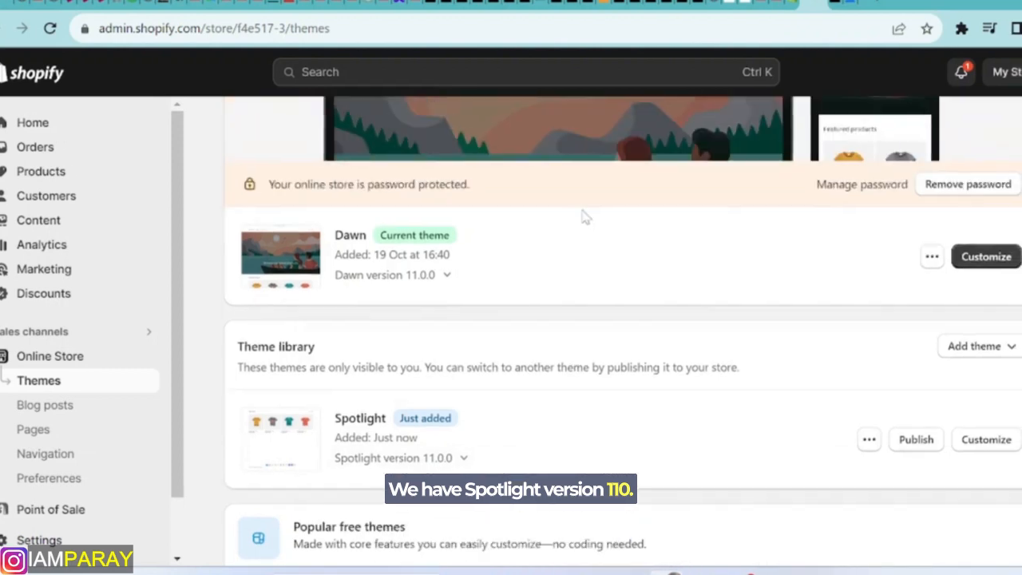
Open the Spotlight theme's customization editor in a new browser tab and switch to it
{"action": "right_click", "coordinate": [979, 449]}
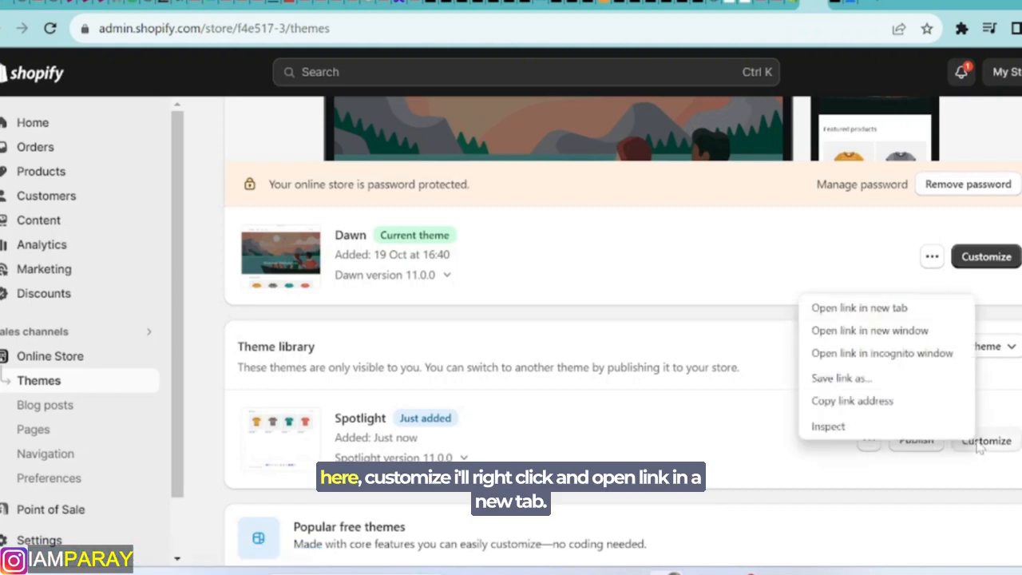
{"action": "left_click", "coordinate": [862, 311]}
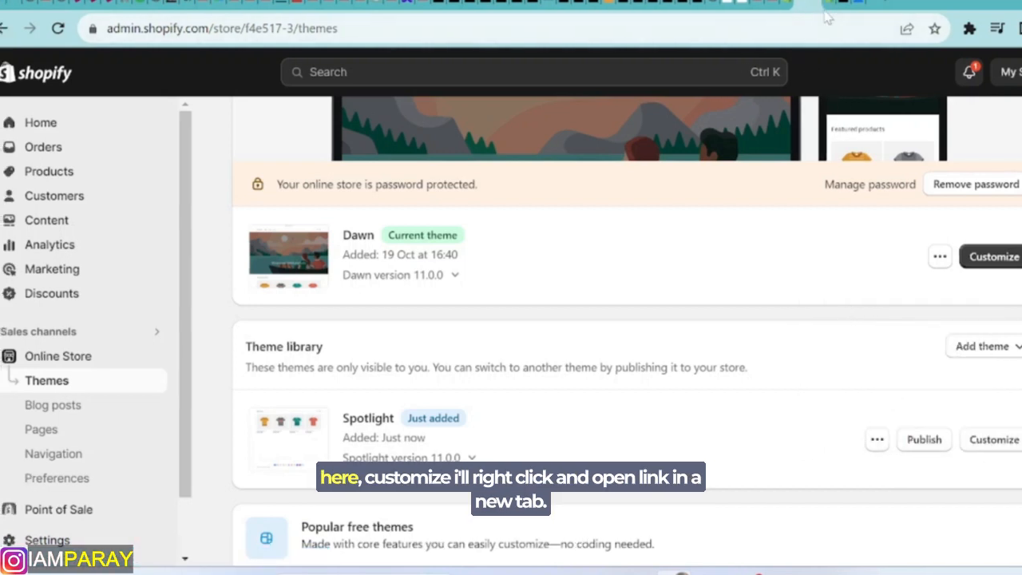
{"action": "left_click", "coordinate": [823, 14]}
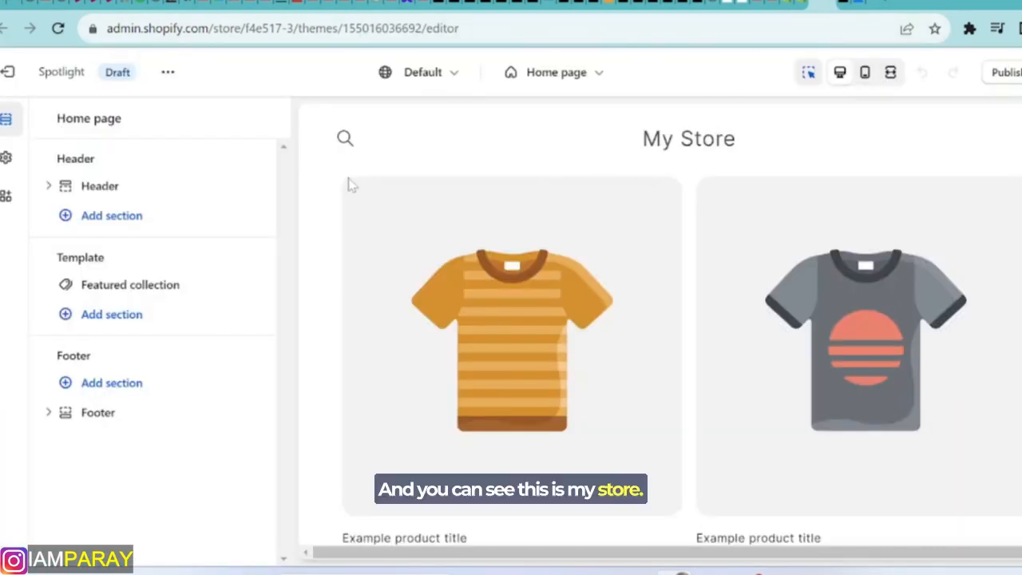
Look over the Spotlight home page in the theme editor, from the header down to the footer
{"action": "scroll", "coordinate": [639, 240], "scroll_direction": "down", "scroll_amount": 1}
{"action": "scroll", "coordinate": [662, 254], "scroll_direction": "down", "scroll_amount": 4}
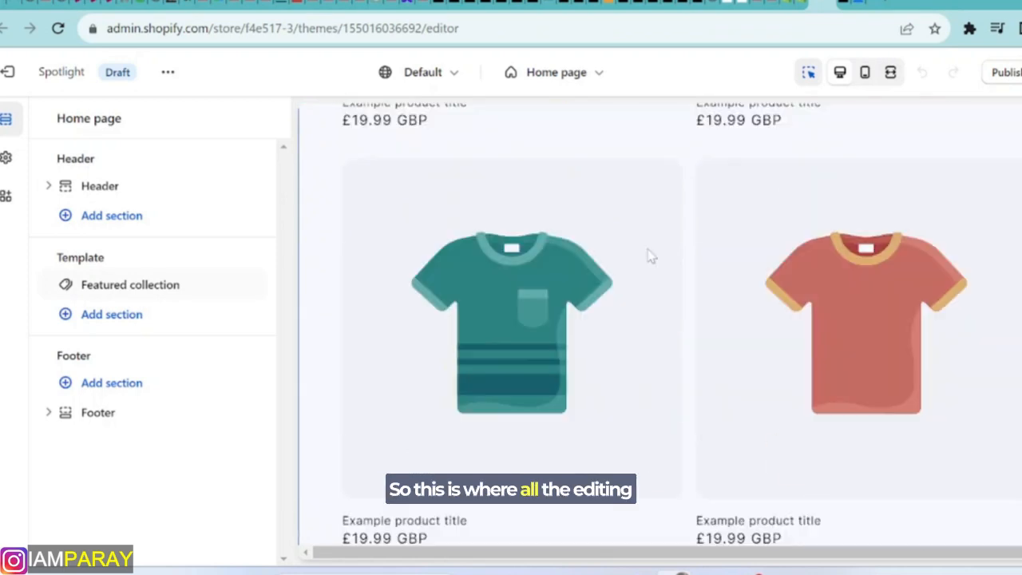
{"action": "scroll", "coordinate": [651, 265], "scroll_direction": "down", "scroll_amount": 4}
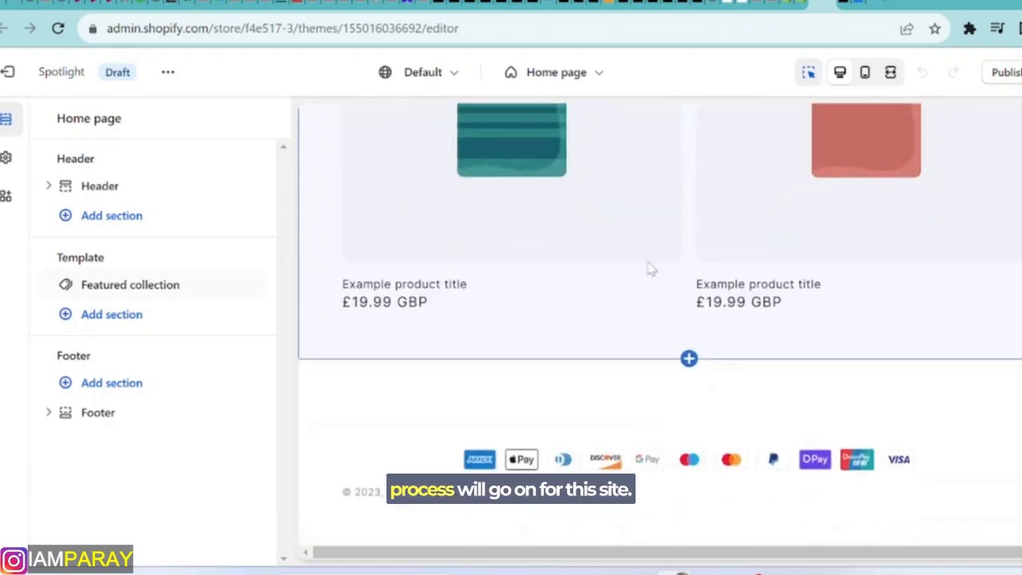
{"action": "scroll", "coordinate": [653, 267], "scroll_direction": "up", "scroll_amount": 8}
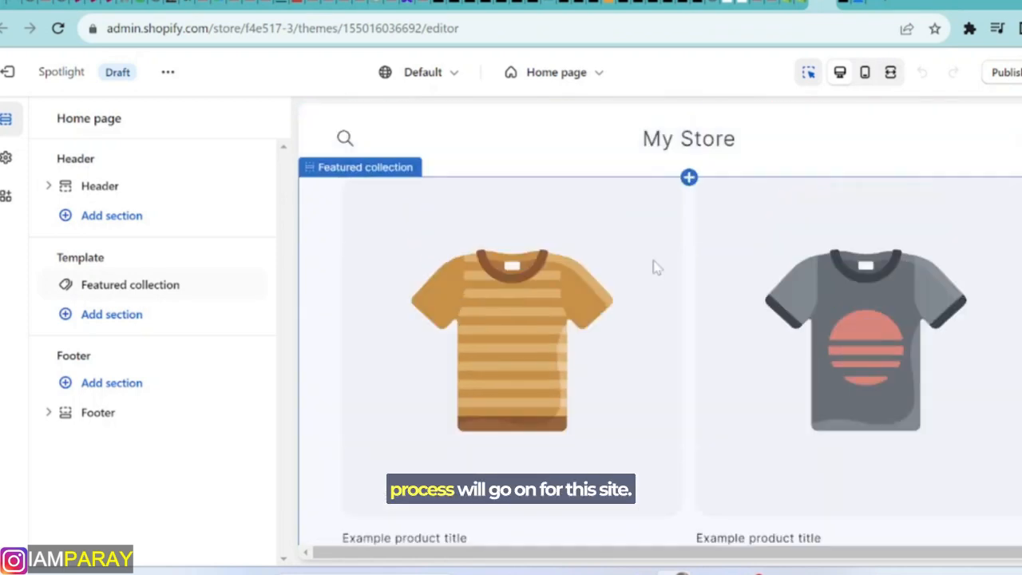
{"action": "scroll", "coordinate": [655, 266], "scroll_direction": "down", "scroll_amount": 1}
{"action": "scroll", "coordinate": [662, 319], "scroll_direction": "up", "scroll_amount": 1}
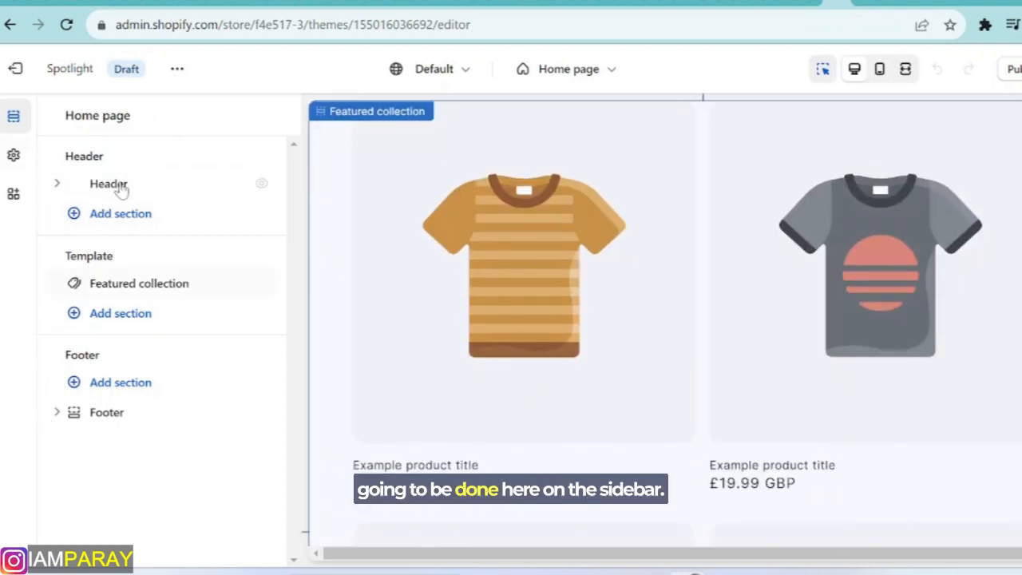
Preview the home page in the mobile view, looking through its products, and return to the desktop view
{"action": "scroll", "coordinate": [615, 303], "scroll_direction": "up", "scroll_amount": 1}
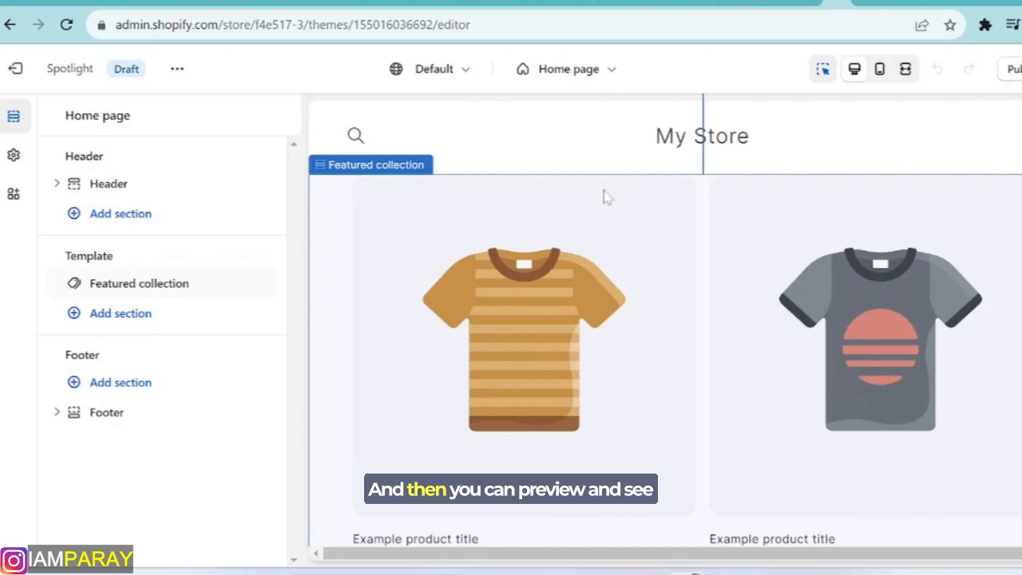
{"action": "scroll", "coordinate": [775, 344], "scroll_direction": "down", "scroll_amount": 8}
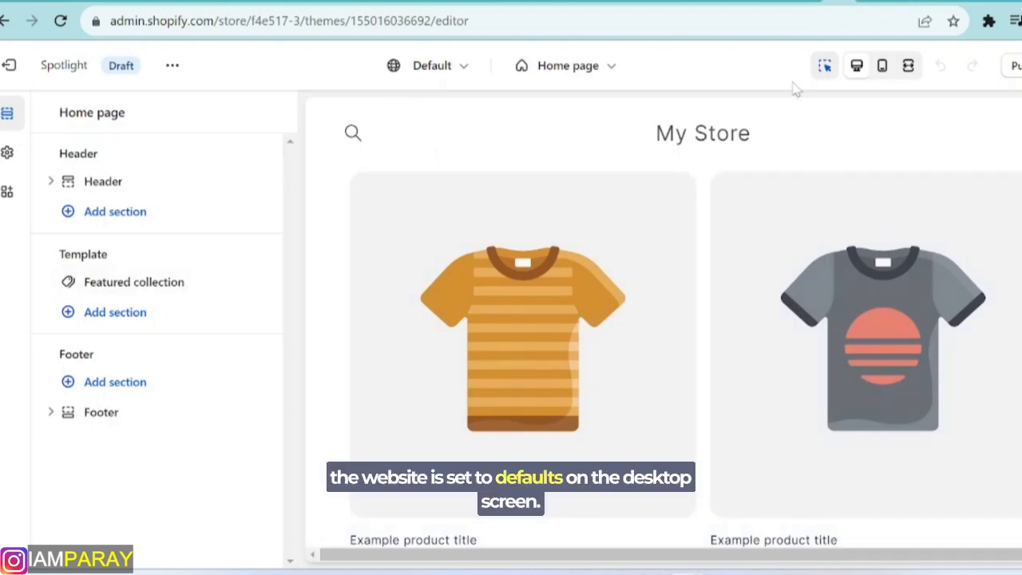
{"action": "scroll", "coordinate": [824, 189], "scroll_direction": "down", "scroll_amount": 5}
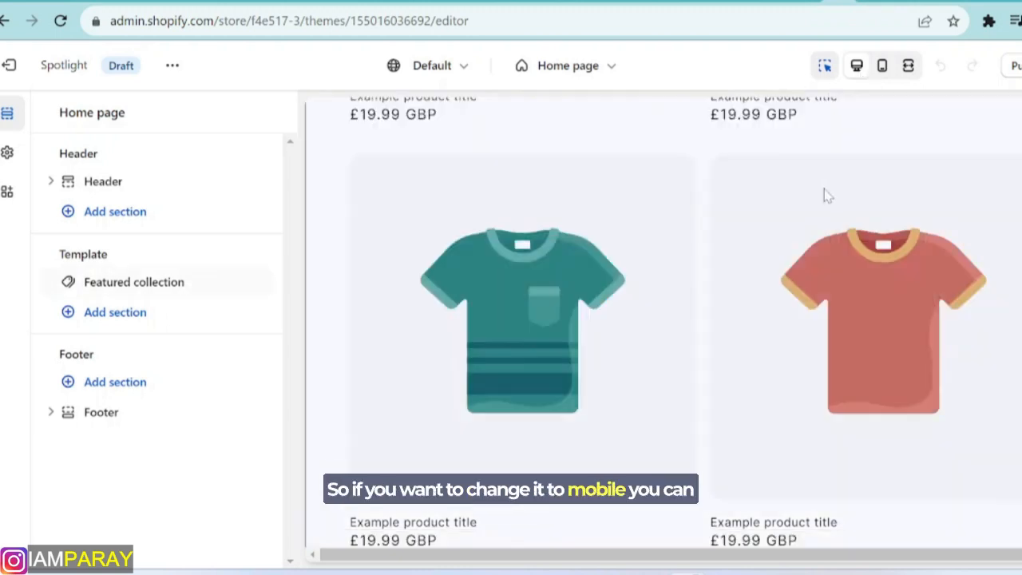
{"action": "scroll", "coordinate": [825, 189], "scroll_direction": "up", "scroll_amount": 4}
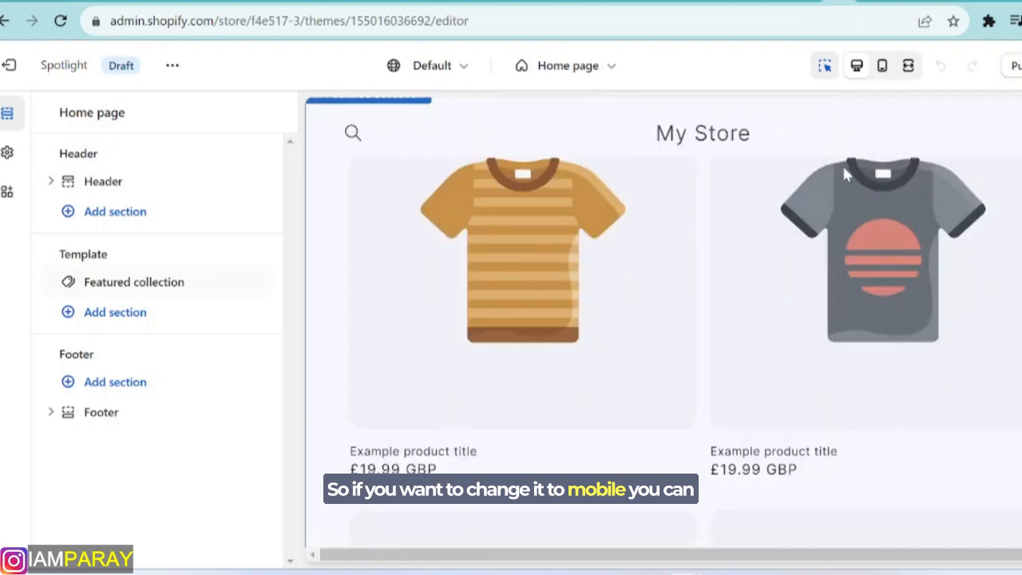
{"action": "left_click", "coordinate": [883, 68]}
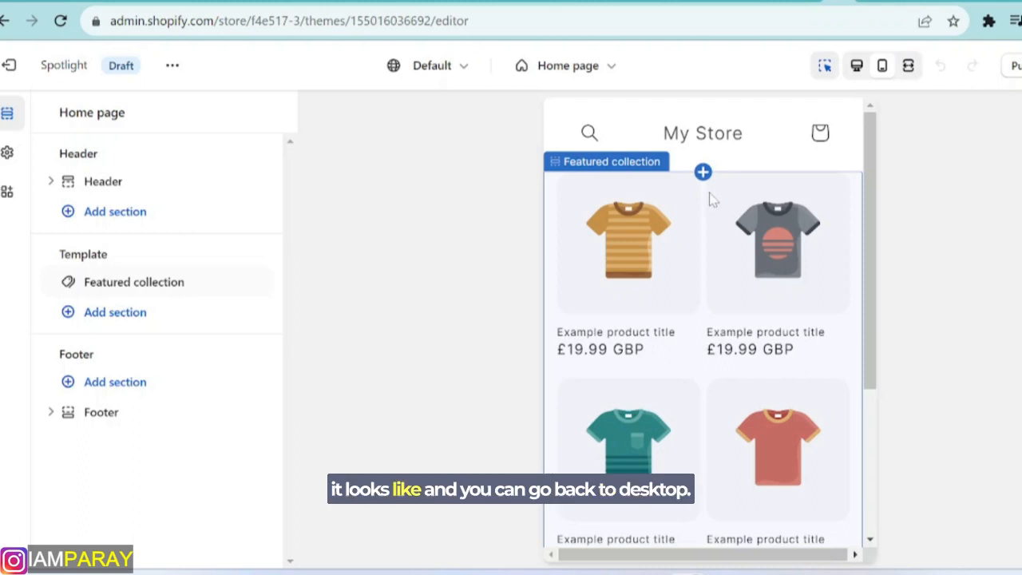
{"action": "scroll", "coordinate": [710, 199], "scroll_direction": "down", "scroll_amount": 5}
{"action": "scroll", "coordinate": [710, 201], "scroll_direction": "up", "scroll_amount": 5}
{"action": "scroll", "coordinate": [719, 250], "scroll_direction": "down", "scroll_amount": 3}
{"action": "scroll", "coordinate": [719, 251], "scroll_direction": "up", "scroll_amount": 3}
{"action": "left_click", "coordinate": [854, 71]}
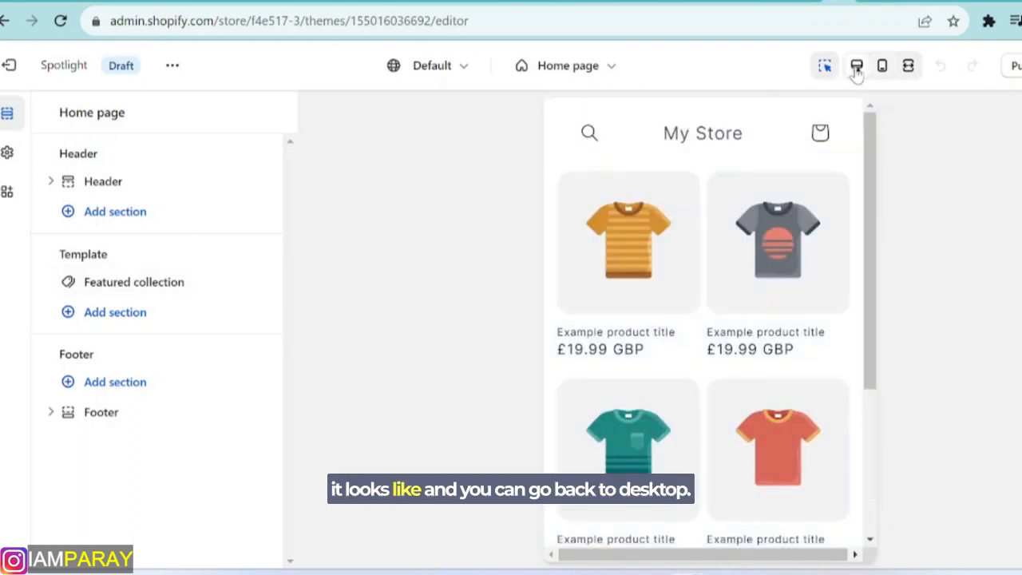
Preview the home page in the full-width view, return to the desktop view and look over the page
{"action": "left_click", "coordinate": [909, 67]}
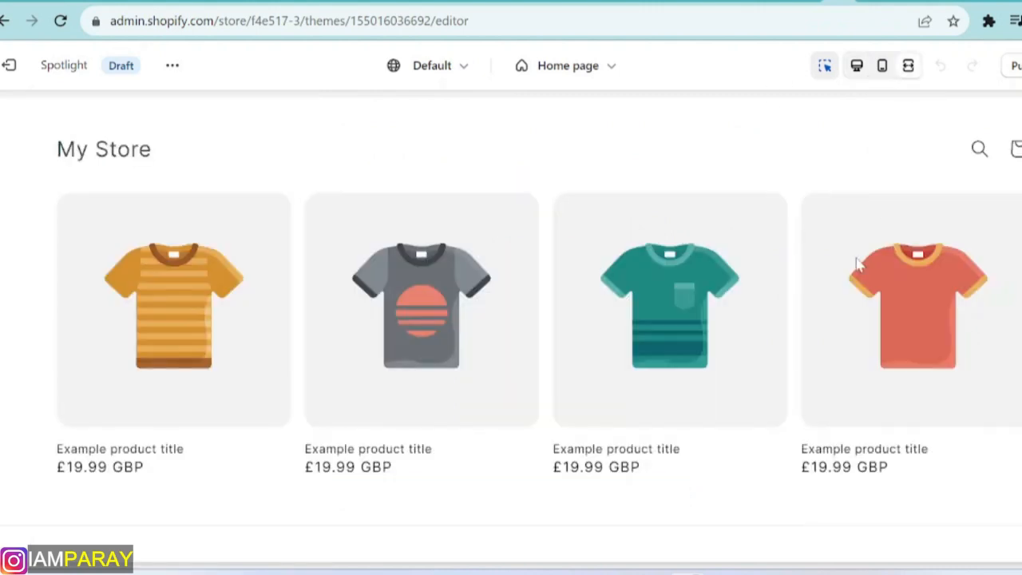
{"action": "scroll", "coordinate": [853, 263], "scroll_direction": "down", "scroll_amount": 3}
{"action": "scroll", "coordinate": [853, 272], "scroll_direction": "up", "scroll_amount": 3}
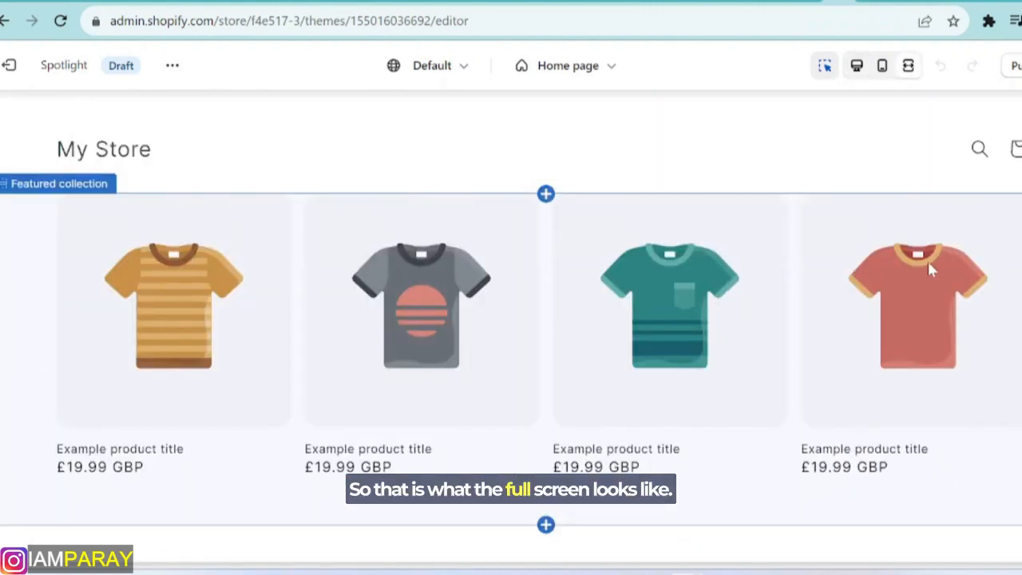
{"action": "left_click", "coordinate": [856, 70]}
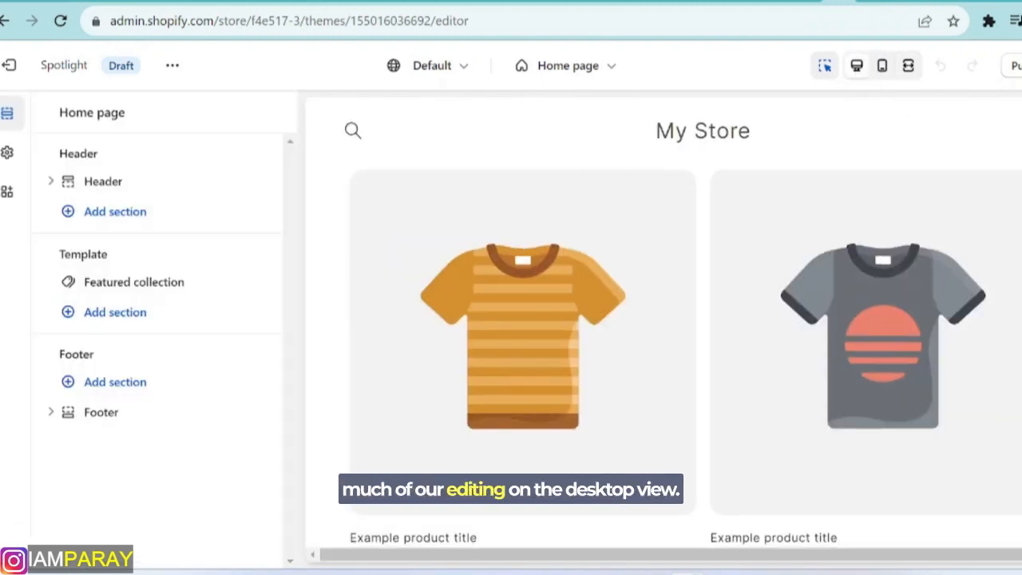
{"action": "scroll", "coordinate": [686, 320], "scroll_direction": "down", "scroll_amount": 8}
{"action": "scroll", "coordinate": [686, 319], "scroll_direction": "up", "scroll_amount": 8}
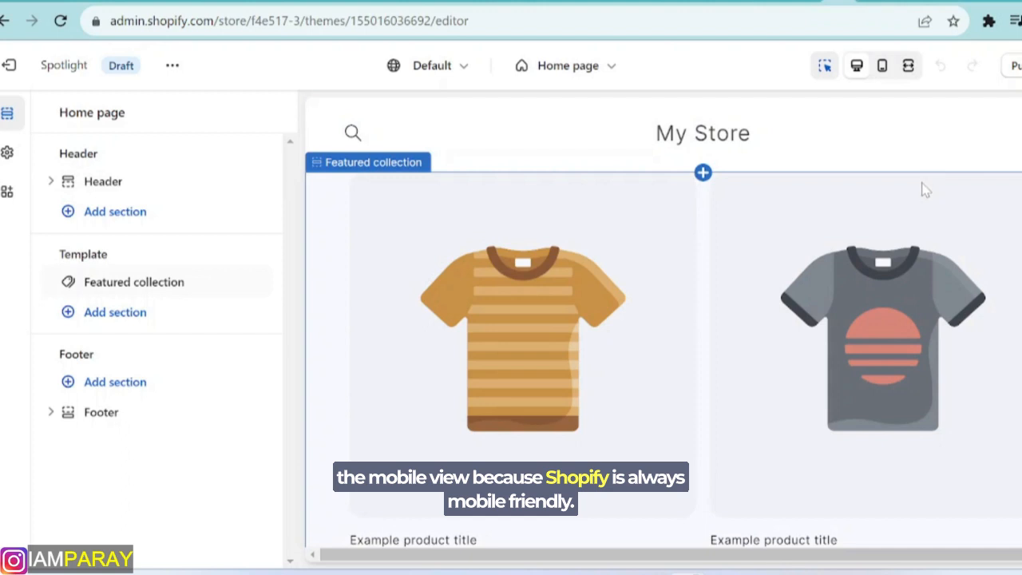
{"action": "scroll", "coordinate": [739, 198], "scroll_direction": "down", "scroll_amount": 3}
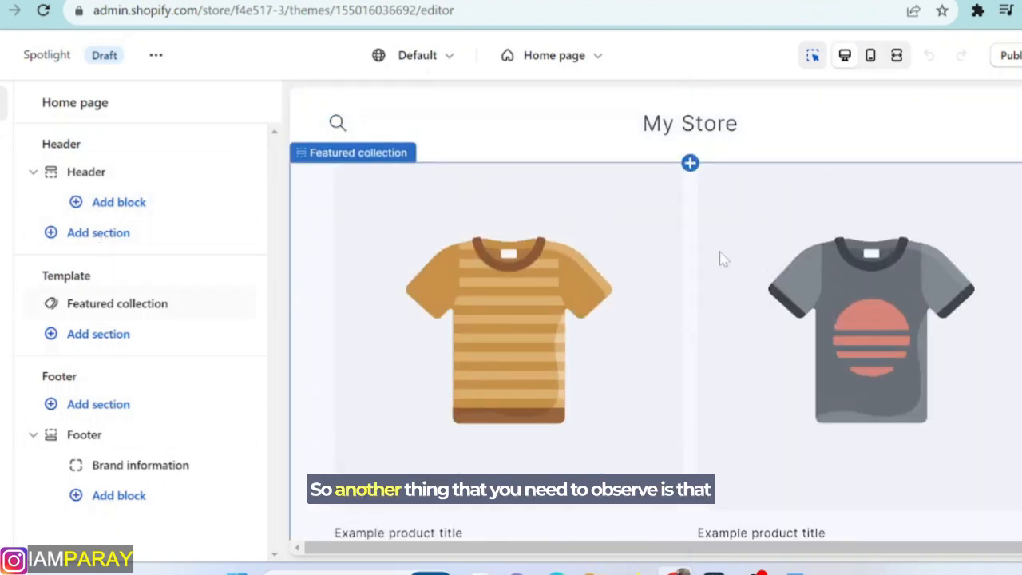
Open the header section's settings and look over the home page preview down to the footer
{"action": "left_click", "coordinate": [570, 124]}
{"action": "scroll", "coordinate": [519, 244], "scroll_direction": "down", "scroll_amount": 2}
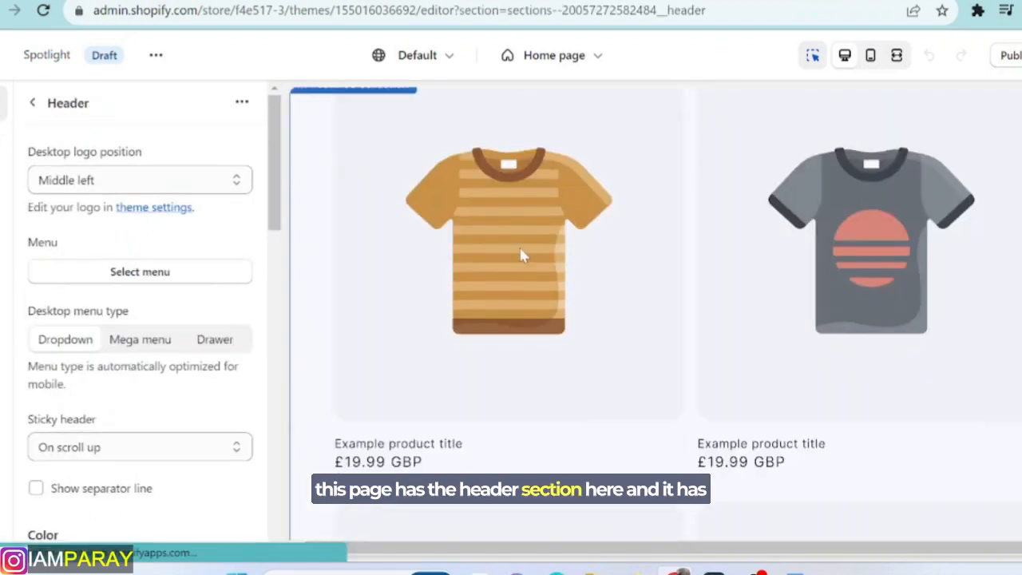
{"action": "scroll", "coordinate": [496, 285], "scroll_direction": "down", "scroll_amount": 5}
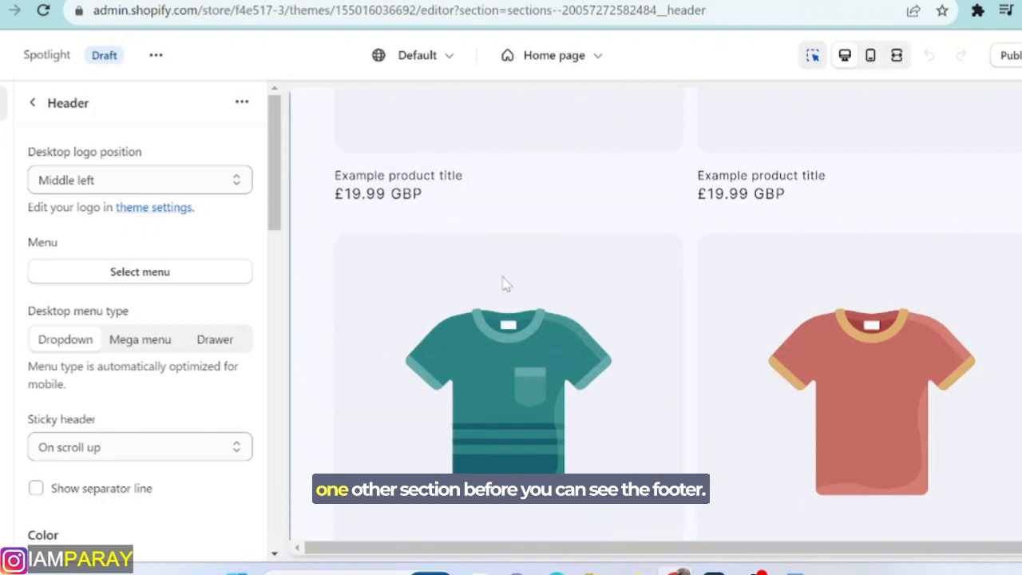
{"action": "scroll", "coordinate": [511, 285], "scroll_direction": "down", "scroll_amount": 5}
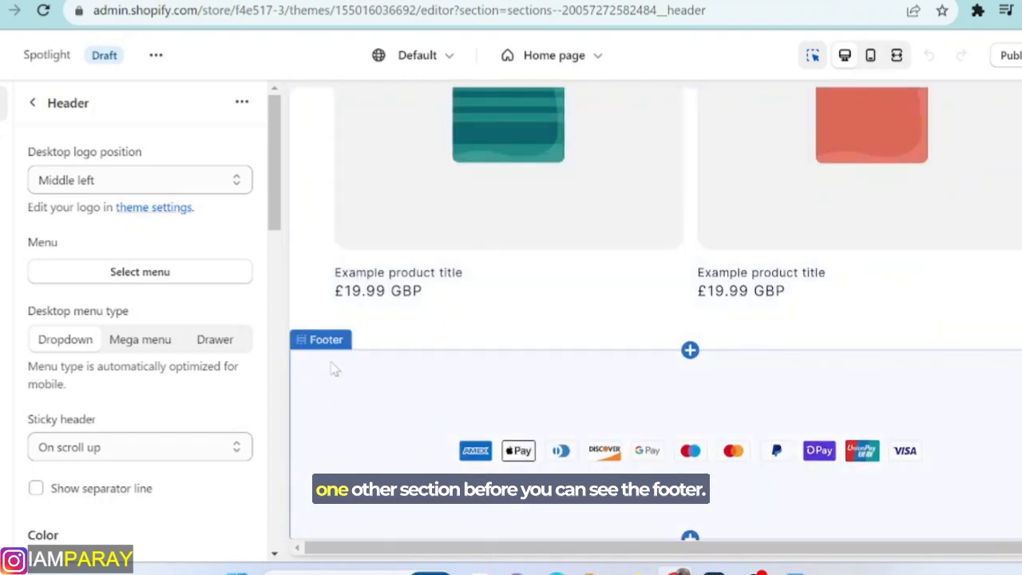
{"action": "scroll", "coordinate": [408, 445], "scroll_direction": "up", "scroll_amount": 8}
Open the settings of the featured collection, header and footer sections in turn from the page preview
{"action": "left_click", "coordinate": [646, 364]}
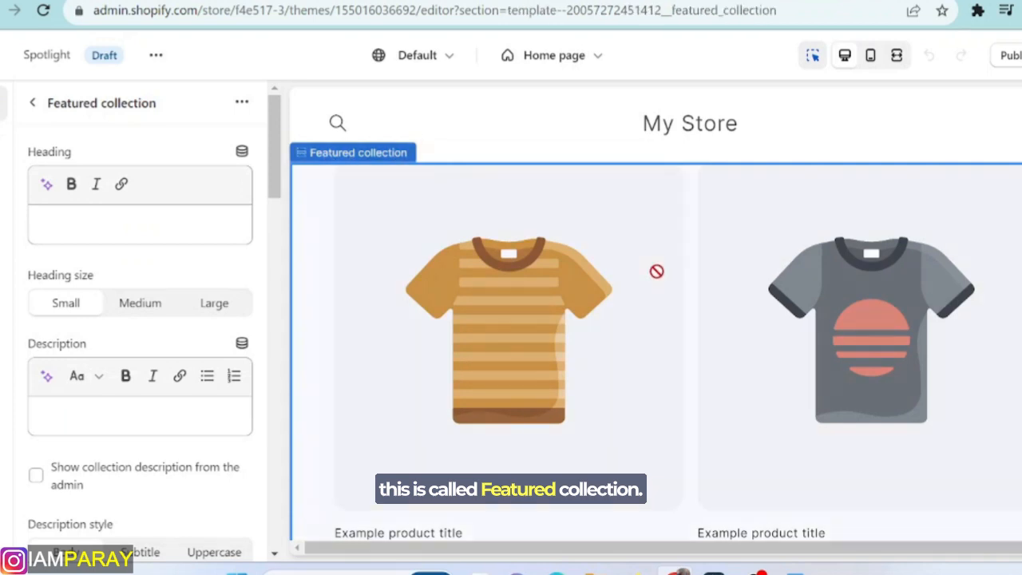
{"action": "left_click", "coordinate": [600, 128]}
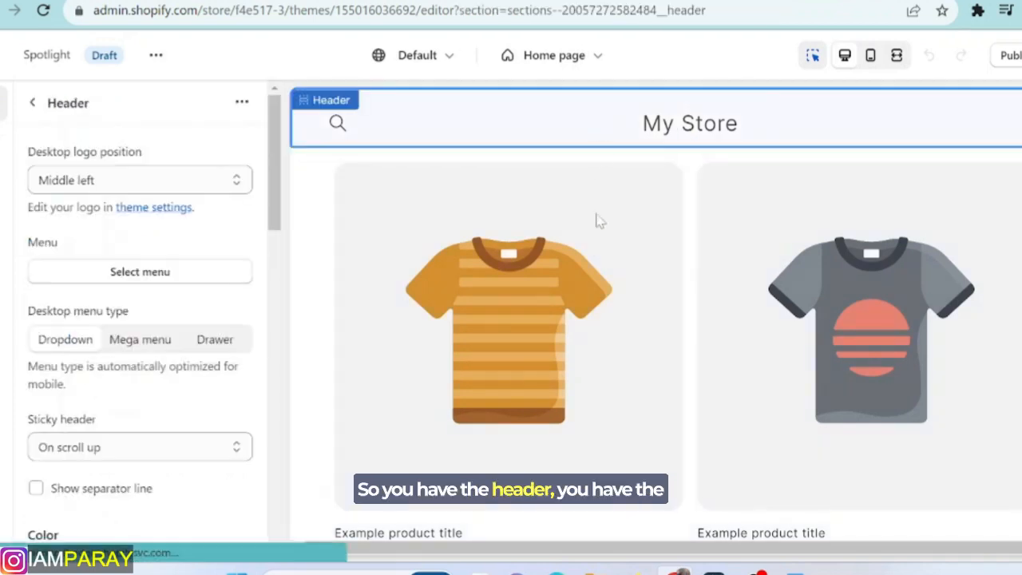
{"action": "left_click", "coordinate": [548, 322]}
{"action": "scroll", "coordinate": [581, 347], "scroll_direction": "down", "scroll_amount": 5}
{"action": "scroll", "coordinate": [587, 399], "scroll_direction": "down", "scroll_amount": 2}
{"action": "left_click", "coordinate": [531, 408]}
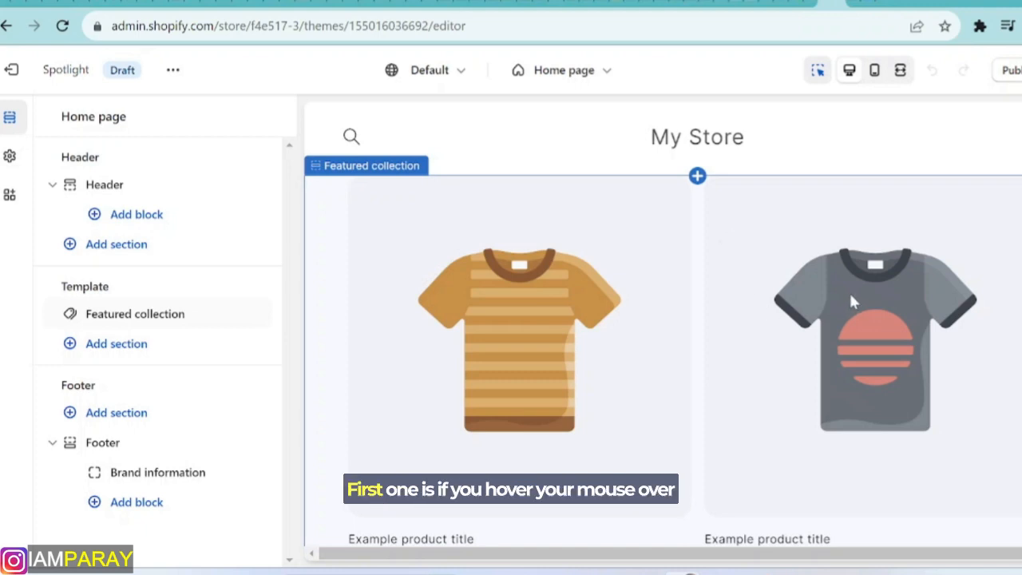
Look through the sections available for the template between the featured collection and the footer, and close the list without adding one
{"action": "mouse_move", "coordinate": [703, 188]}
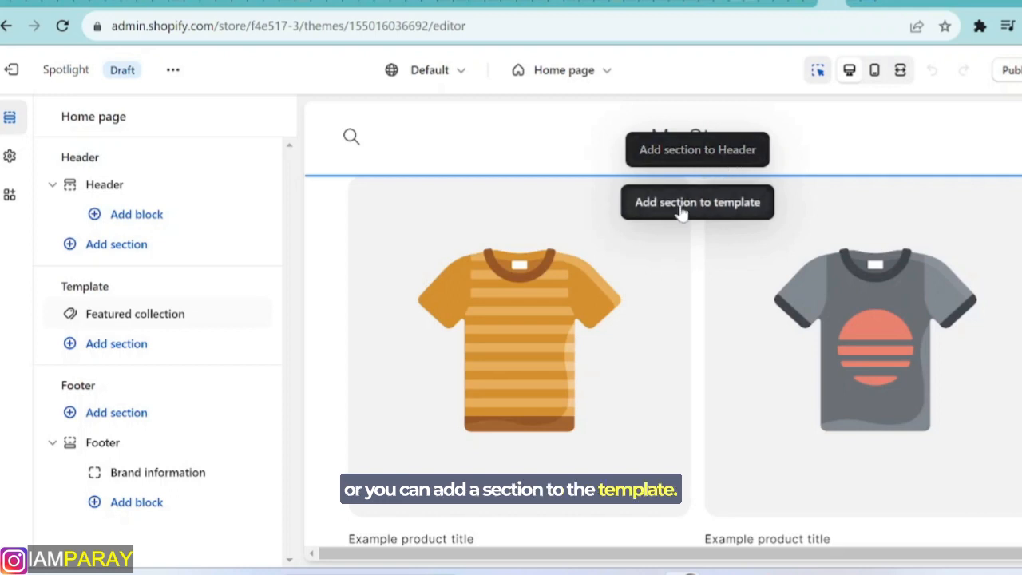
{"action": "scroll", "coordinate": [695, 336], "scroll_direction": "down", "scroll_amount": 5}
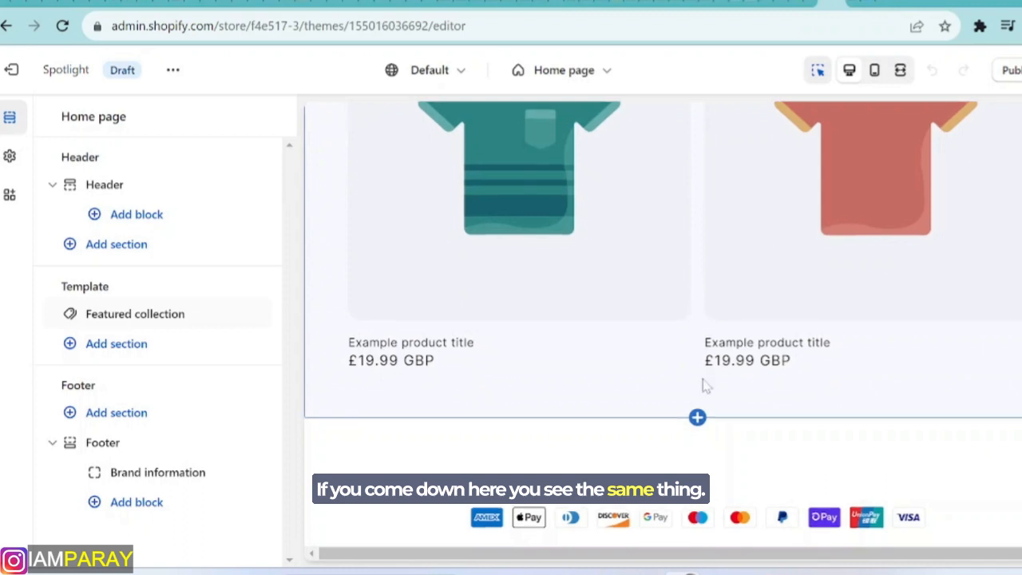
{"action": "scroll", "coordinate": [700, 380], "scroll_direction": "down", "scroll_amount": 1}
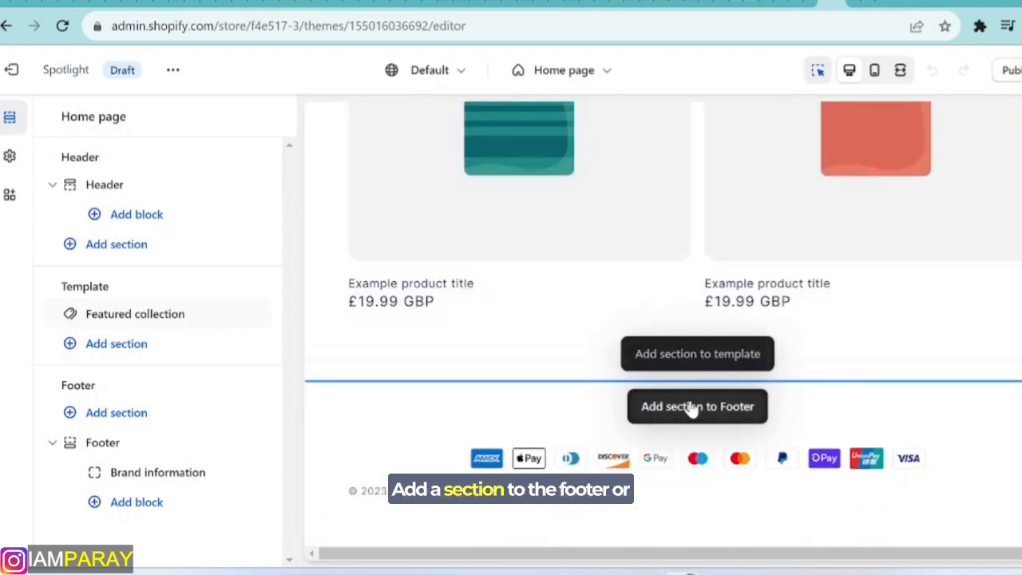
{"action": "left_click", "coordinate": [698, 356]}
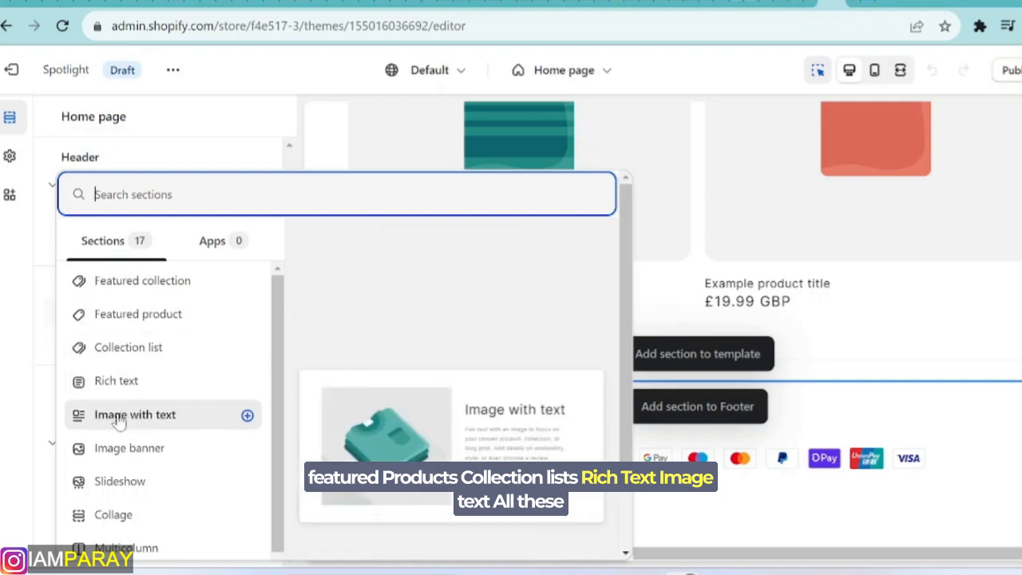
{"action": "scroll", "coordinate": [151, 392], "scroll_direction": "down", "scroll_amount": 2}
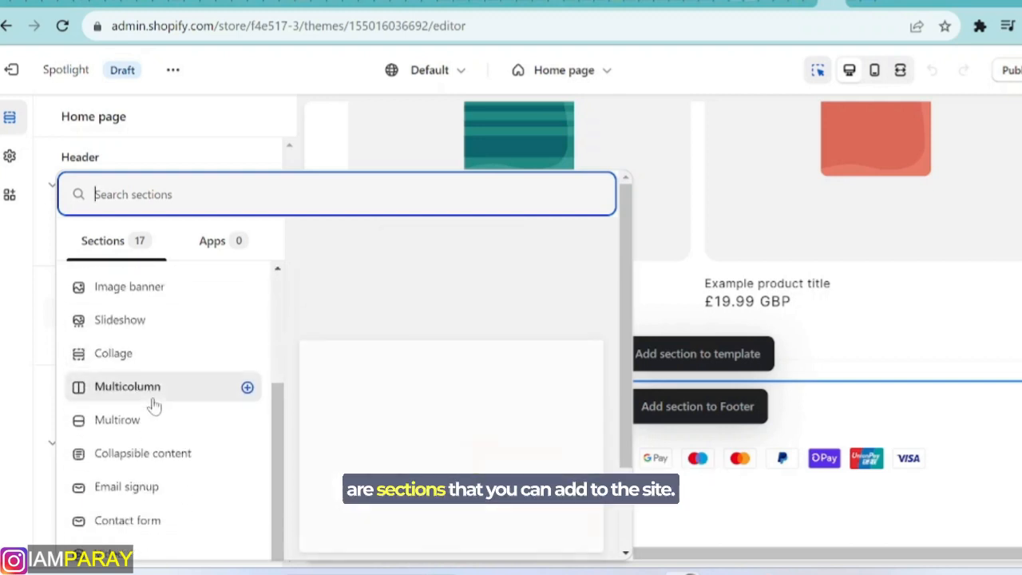
{"action": "left_click", "coordinate": [855, 332]}
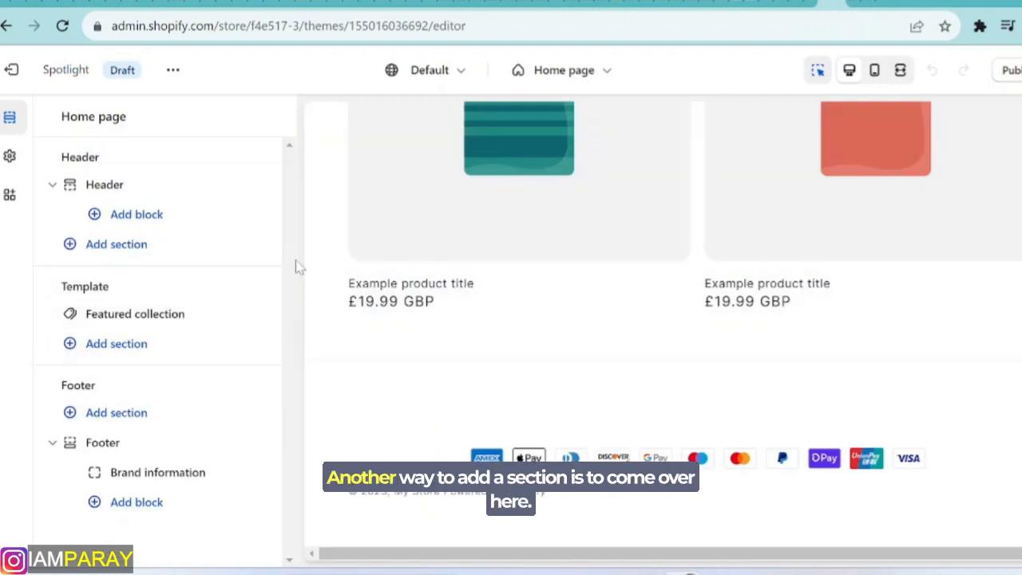
Check which sections can be added to the header and close the list without adding one
{"action": "mouse_move", "coordinate": [82, 190]}
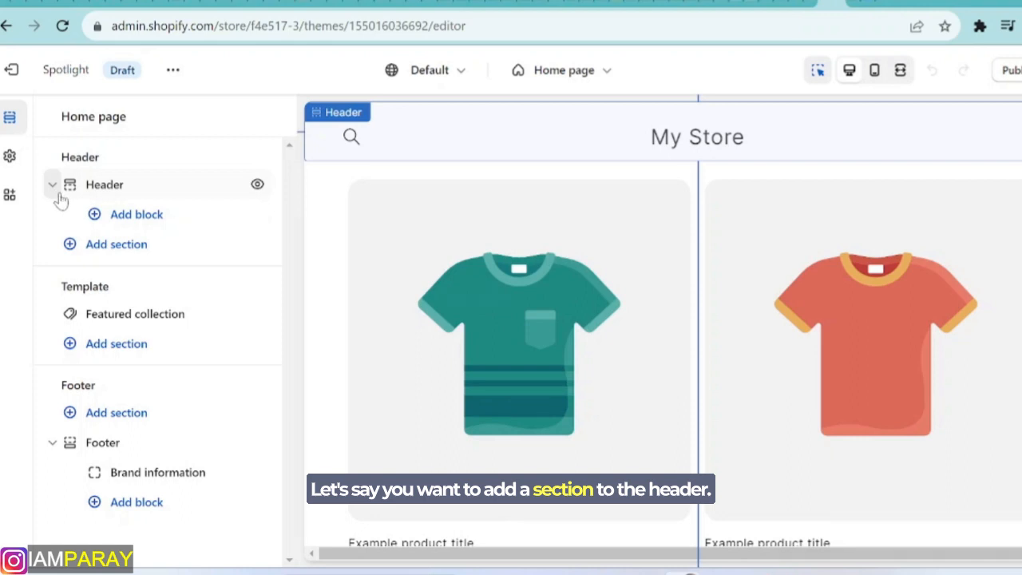
{"action": "left_click", "coordinate": [117, 245]}
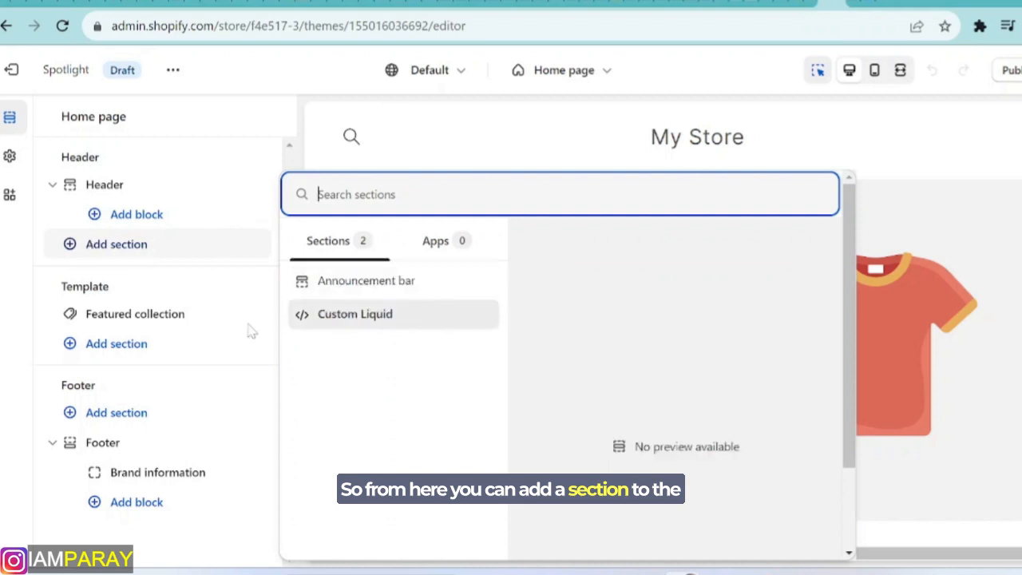
{"action": "left_click", "coordinate": [16, 295]}
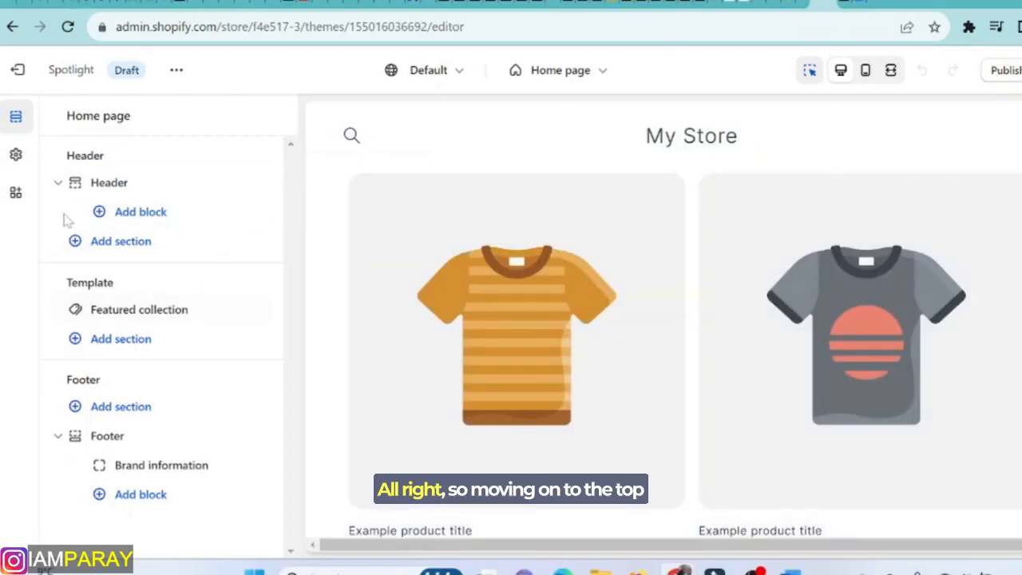
Open the theme settings and look through all categories, from Logo to Theme style
{"action": "left_click", "coordinate": [17, 156]}
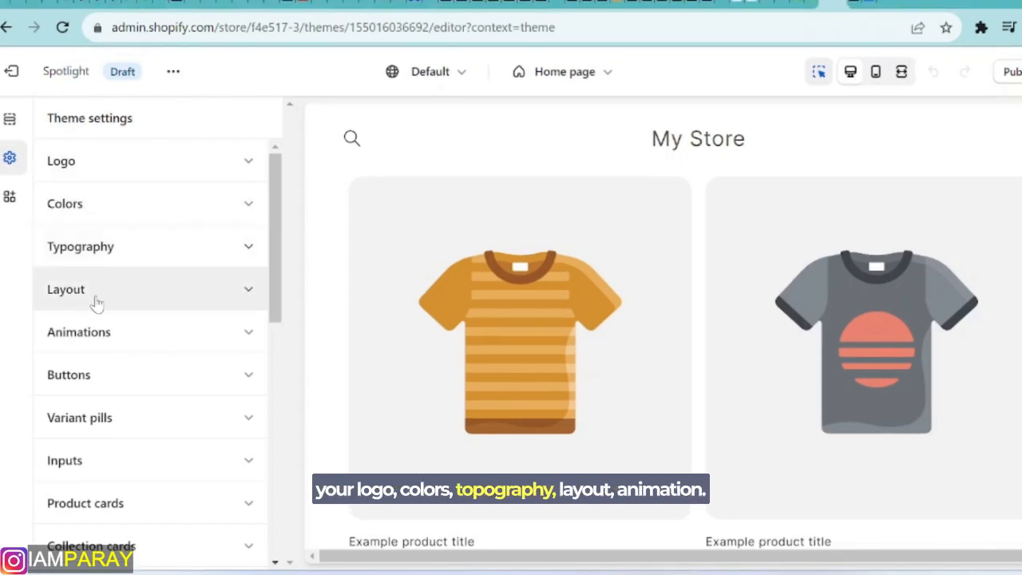
{"action": "scroll", "coordinate": [103, 308], "scroll_direction": "down", "scroll_amount": 5}
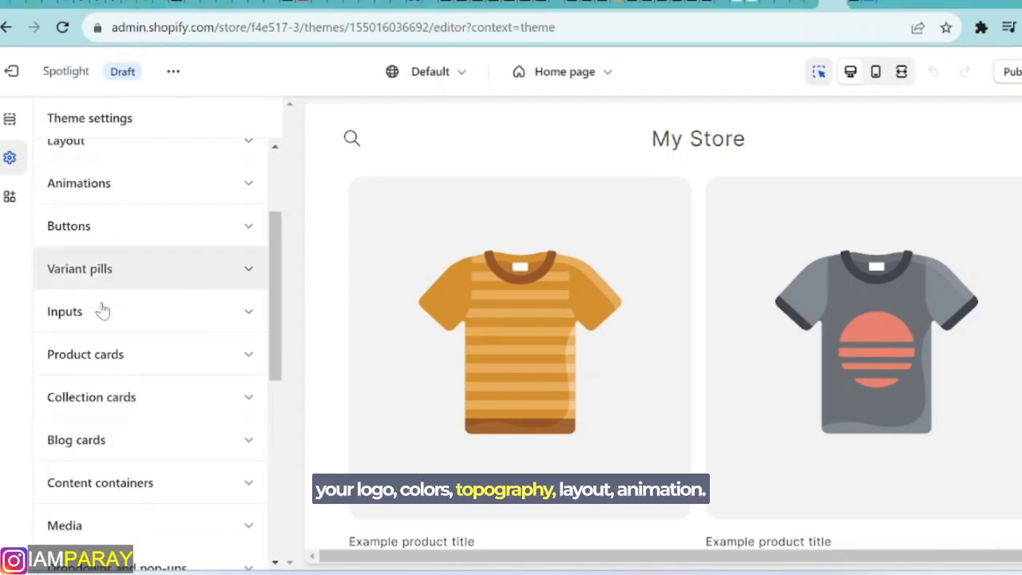
{"action": "scroll", "coordinate": [102, 311], "scroll_direction": "down", "scroll_amount": 5}
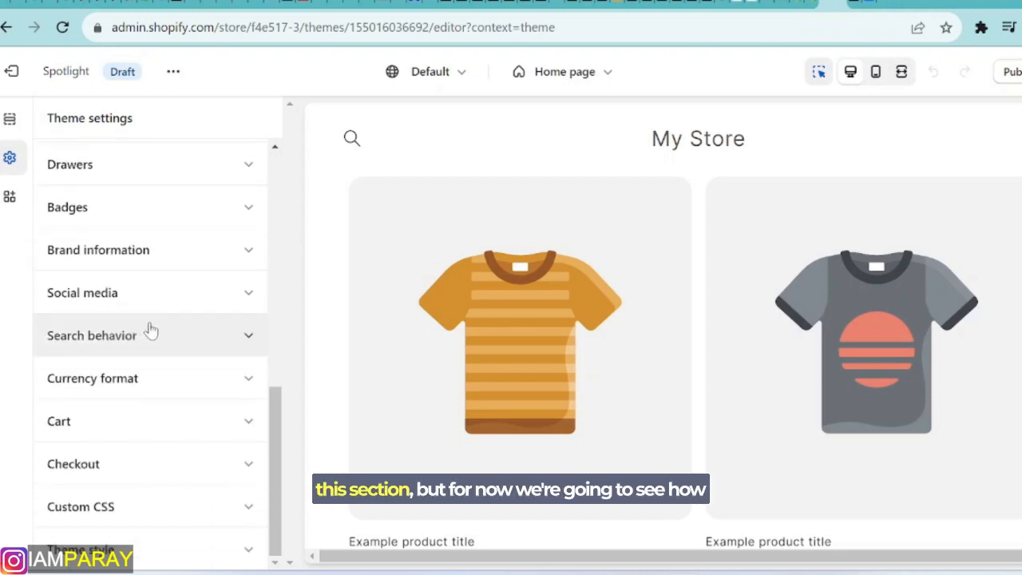
{"action": "scroll", "coordinate": [153, 324], "scroll_direction": "up", "scroll_amount": 2}
{"action": "left_click_drag", "start_coordinate": [275, 480], "coordinate": [275, 297]}
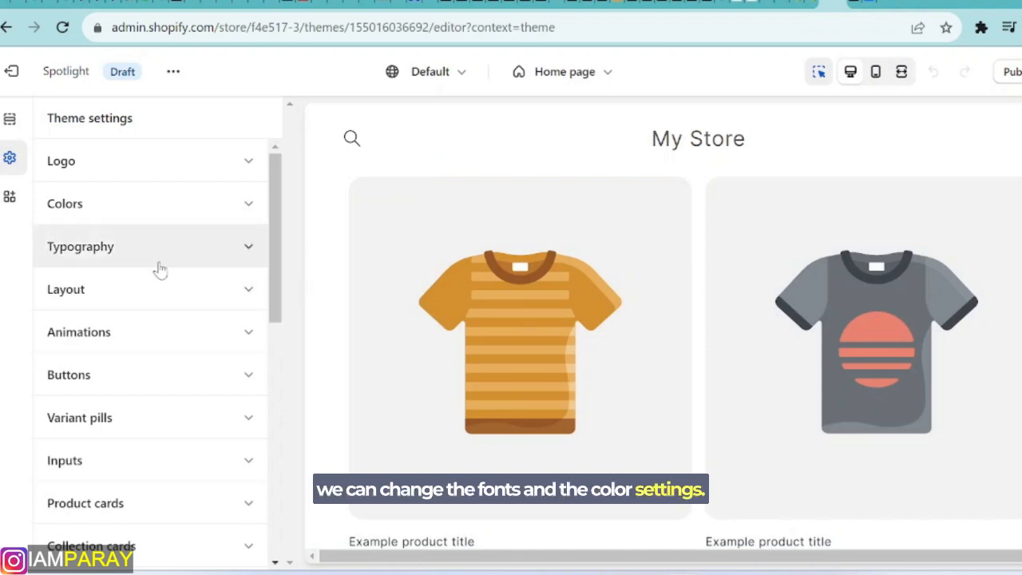
Set the typography's heading font to the system font Sans-serif, after trying Serif and Mono and loading more fonts
{"action": "scroll", "coordinate": [269, 237], "scroll_direction": "down", "scroll_amount": 1}
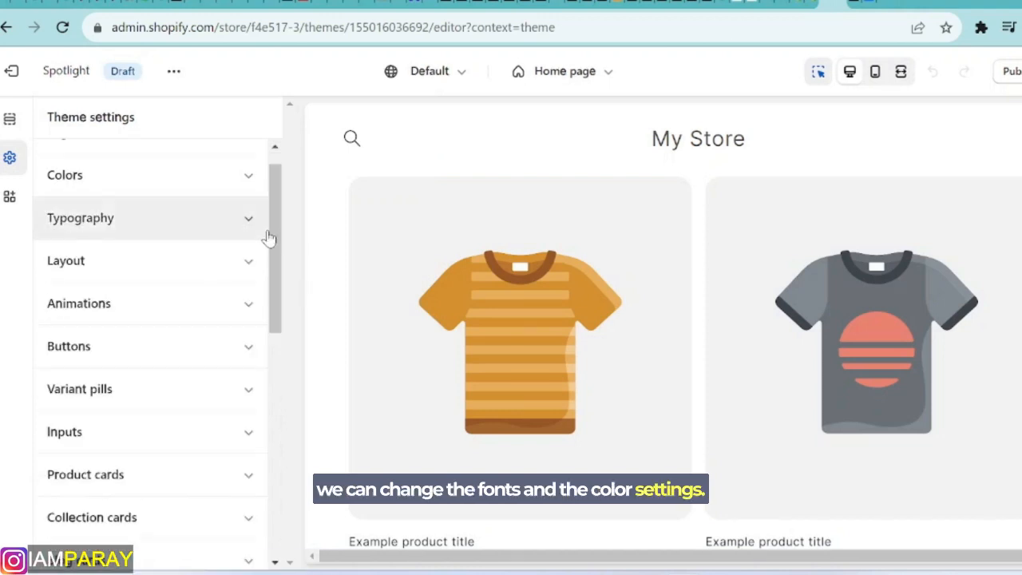
{"action": "left_click", "coordinate": [98, 227]}
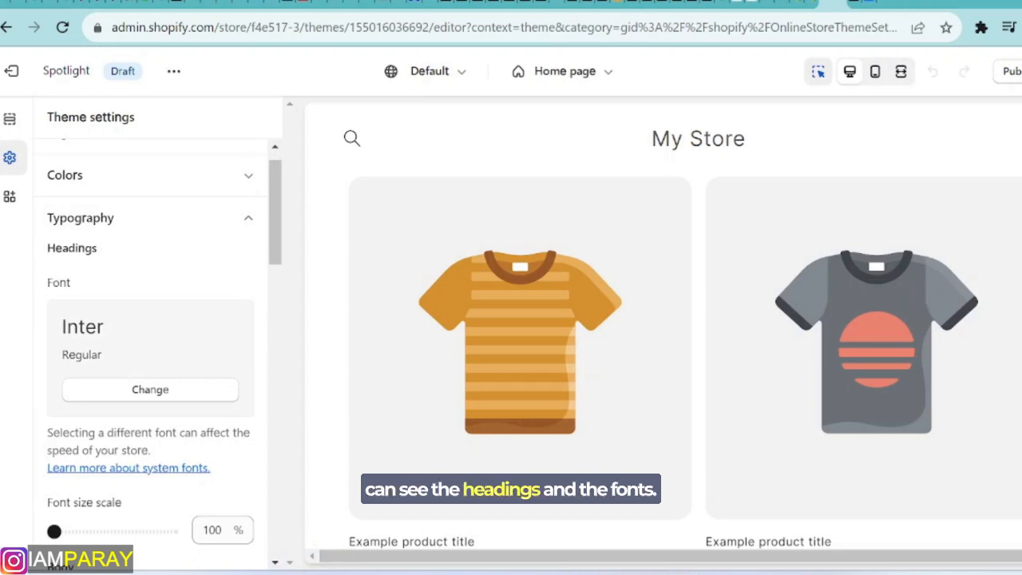
{"action": "scroll", "coordinate": [74, 224], "scroll_direction": "down", "scroll_amount": 1}
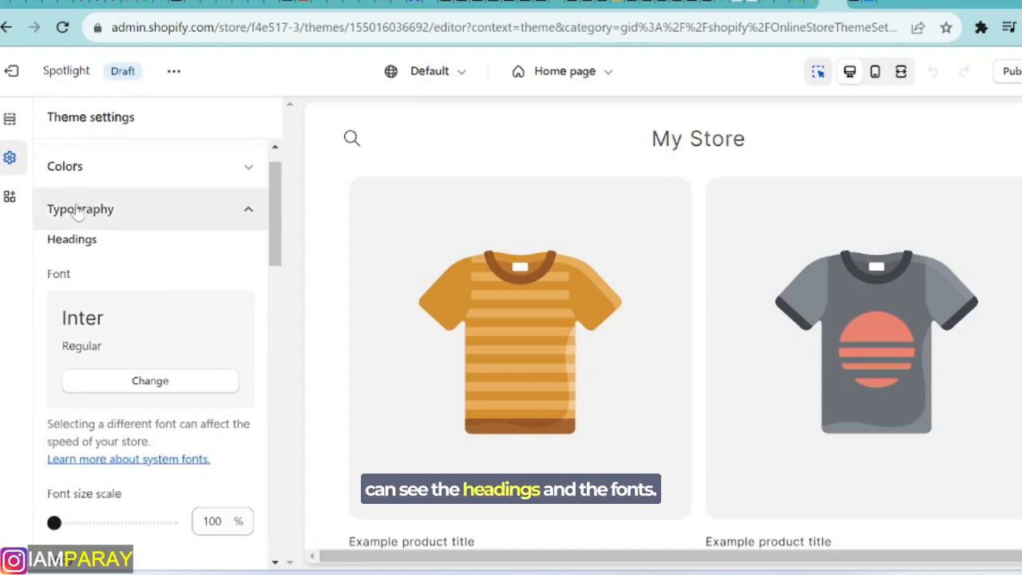
{"action": "left_click", "coordinate": [124, 383]}
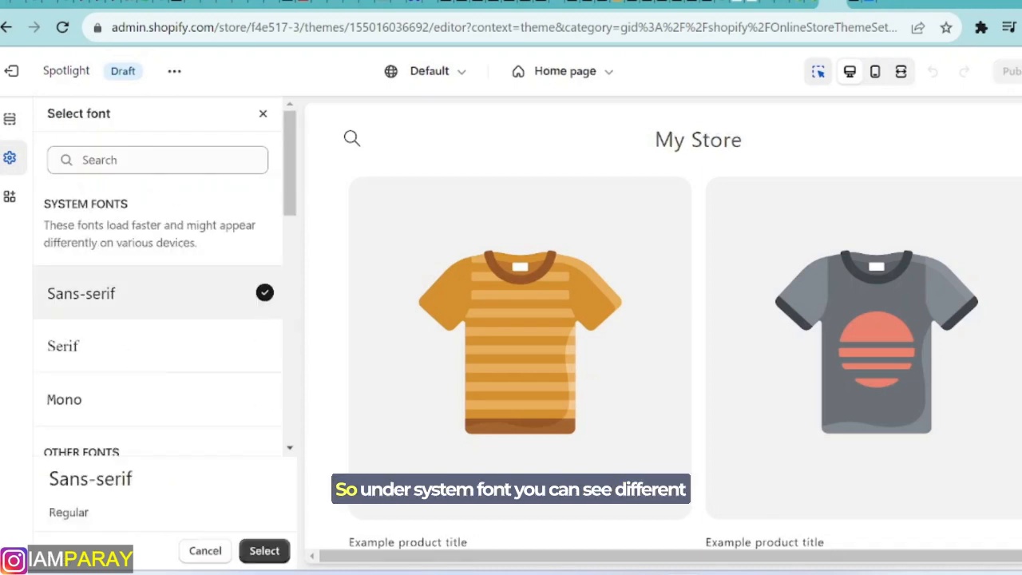
{"action": "left_click", "coordinate": [81, 346]}
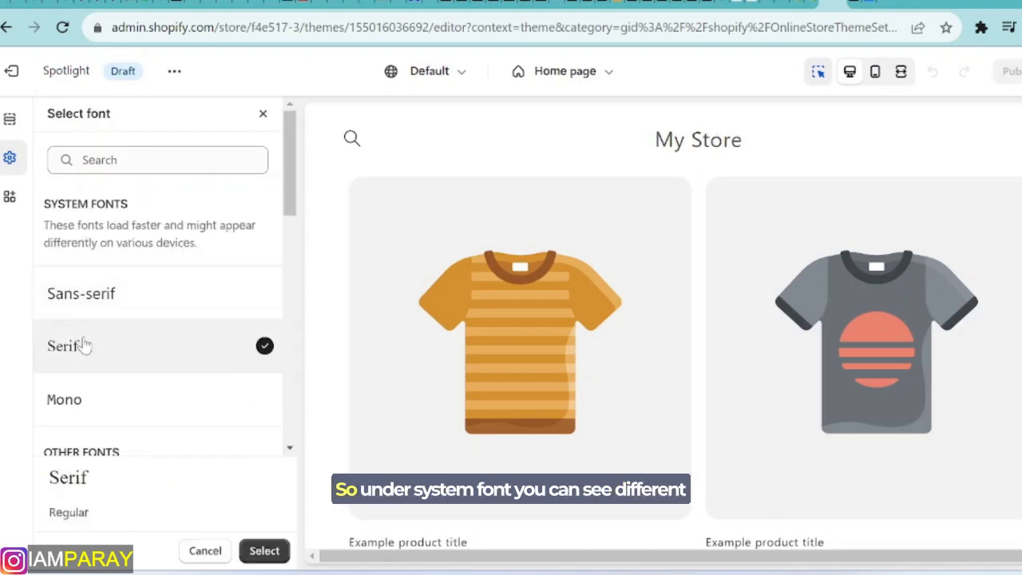
{"action": "left_click", "coordinate": [48, 397]}
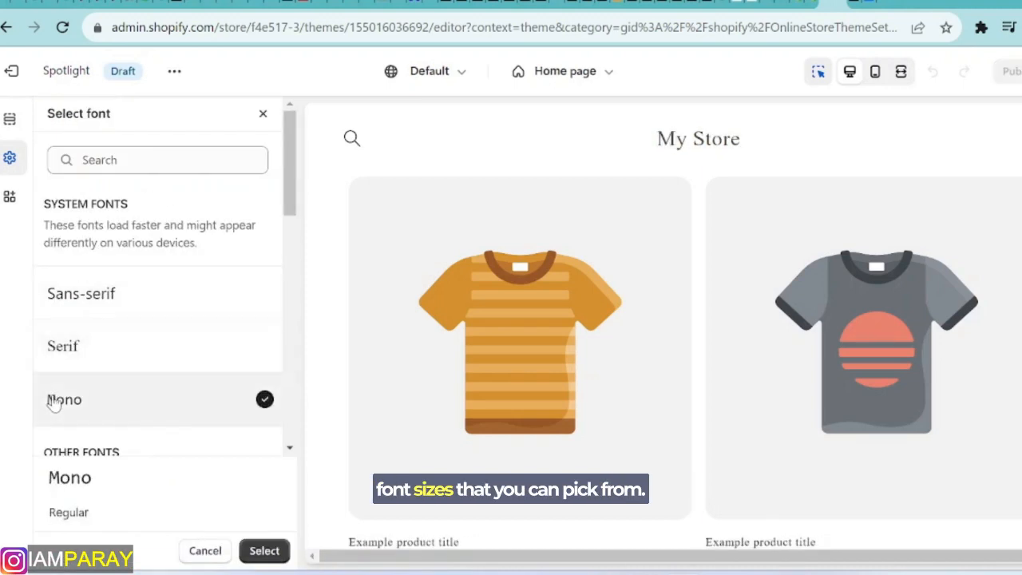
{"action": "left_click", "coordinate": [119, 295]}
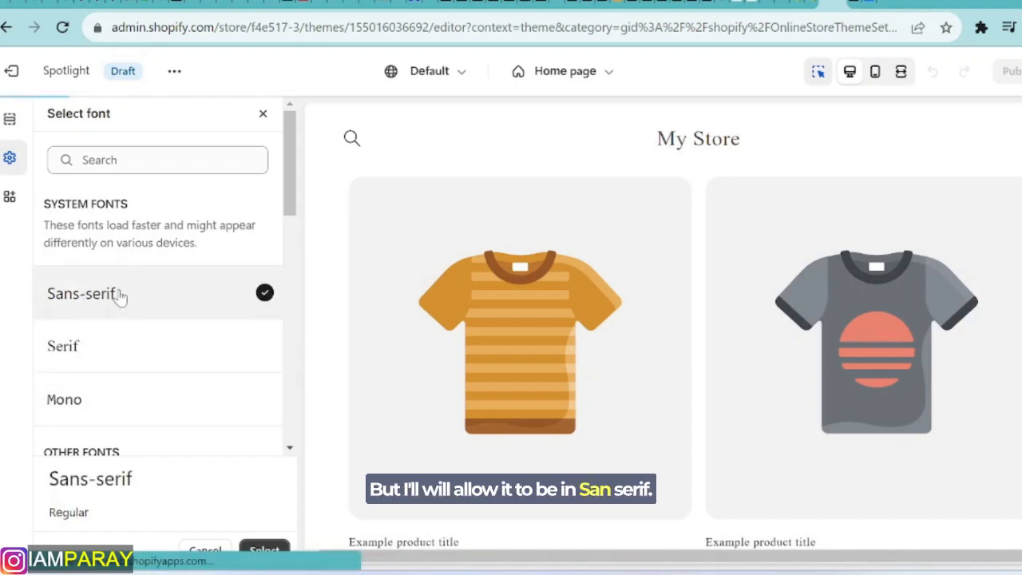
{"action": "scroll", "coordinate": [199, 320], "scroll_direction": "down", "scroll_amount": 10}
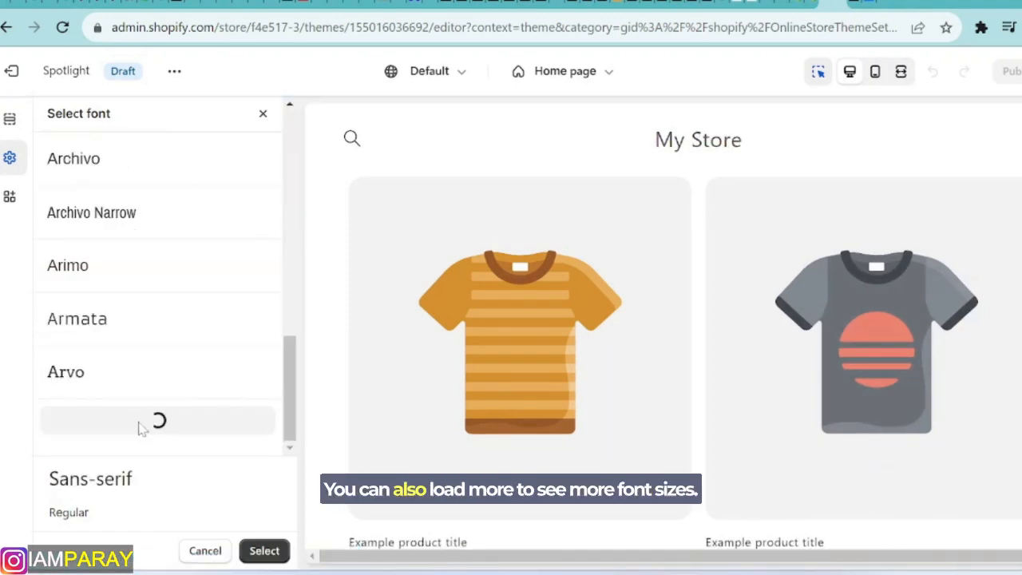
{"action": "left_click_drag", "start_coordinate": [289, 292], "coordinate": [281, 413]}
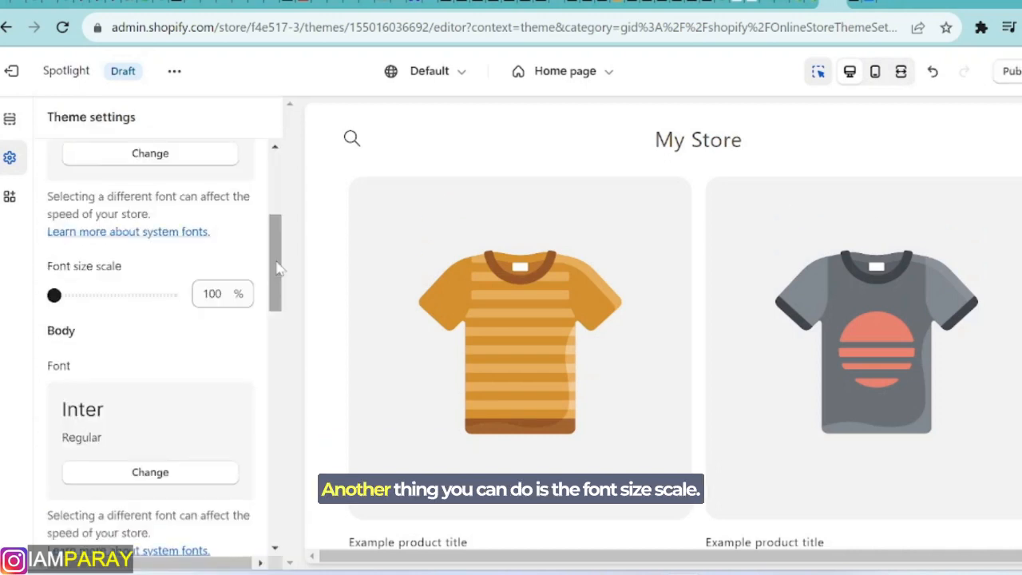
Try heading font size scales of 145% and 125%, and return the scale to 100%
{"action": "left_click_drag", "start_coordinate": [276, 267], "coordinate": [276, 263]}
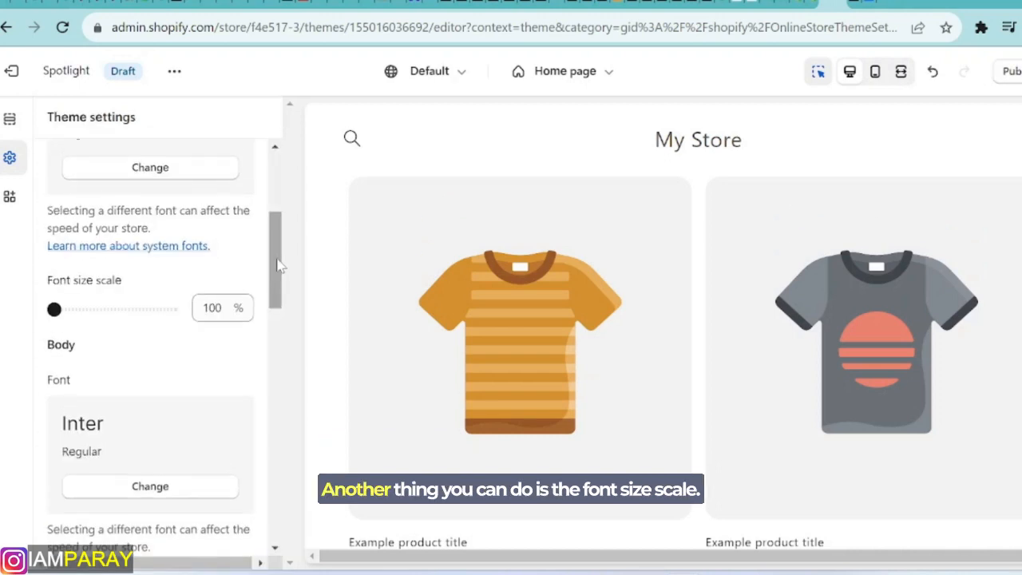
{"action": "left_click_drag", "start_coordinate": [53, 310], "coordinate": [160, 310]}
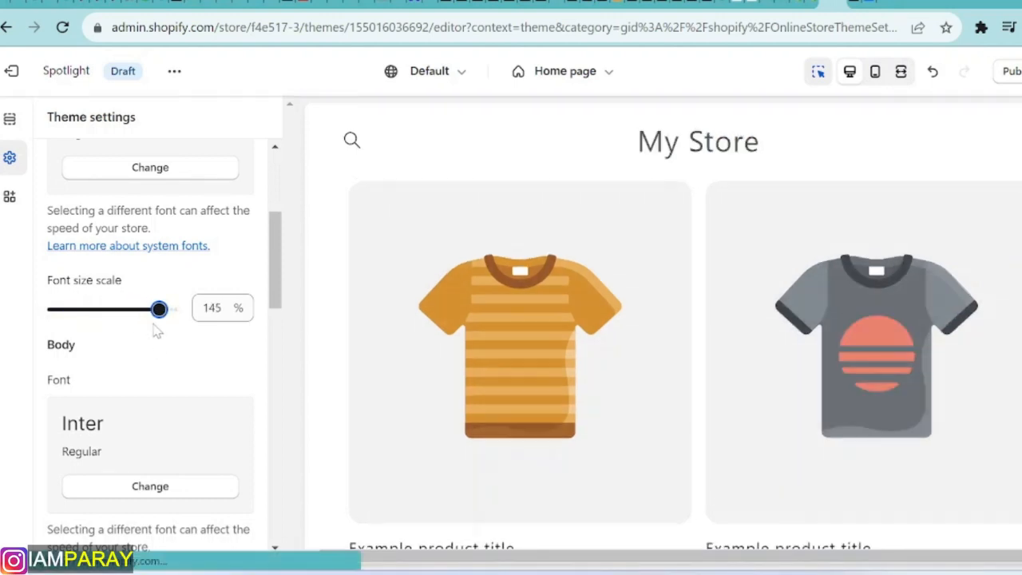
{"action": "left_click_drag", "start_coordinate": [159, 310], "coordinate": [112, 310]}
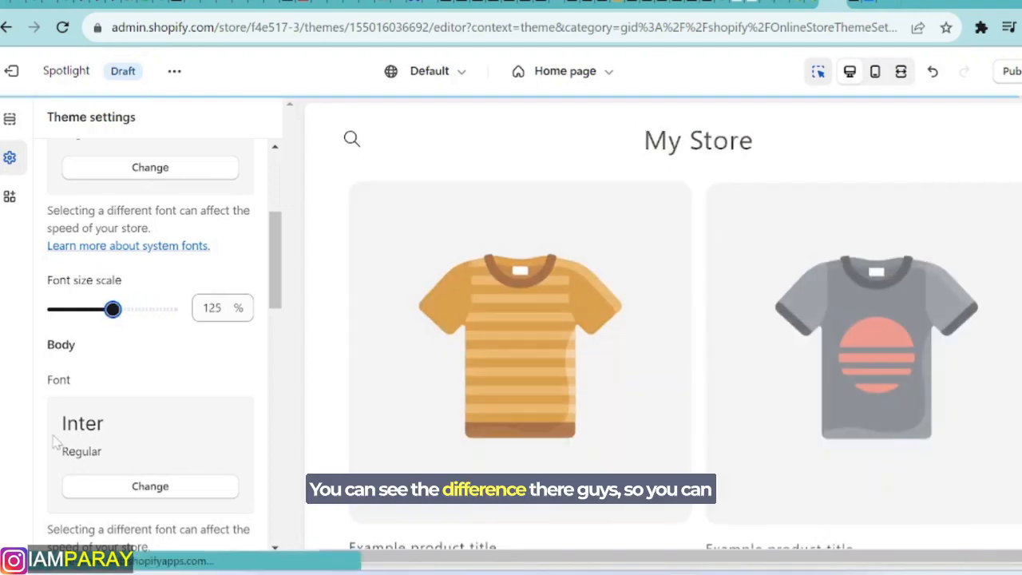
{"action": "left_click_drag", "start_coordinate": [112, 309], "coordinate": [51, 309]}
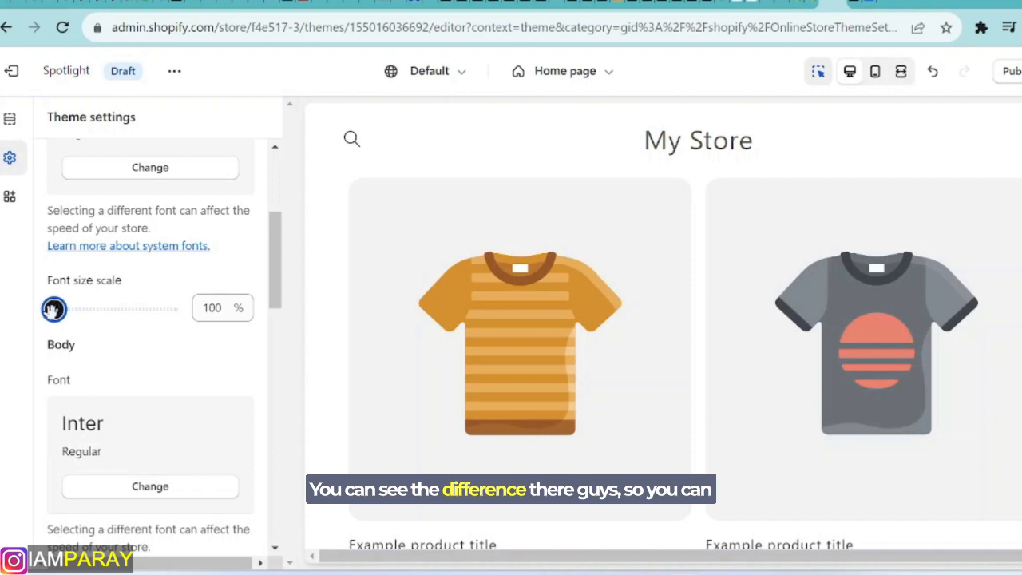
{"action": "scroll", "coordinate": [269, 280], "scroll_direction": "up", "scroll_amount": 2}
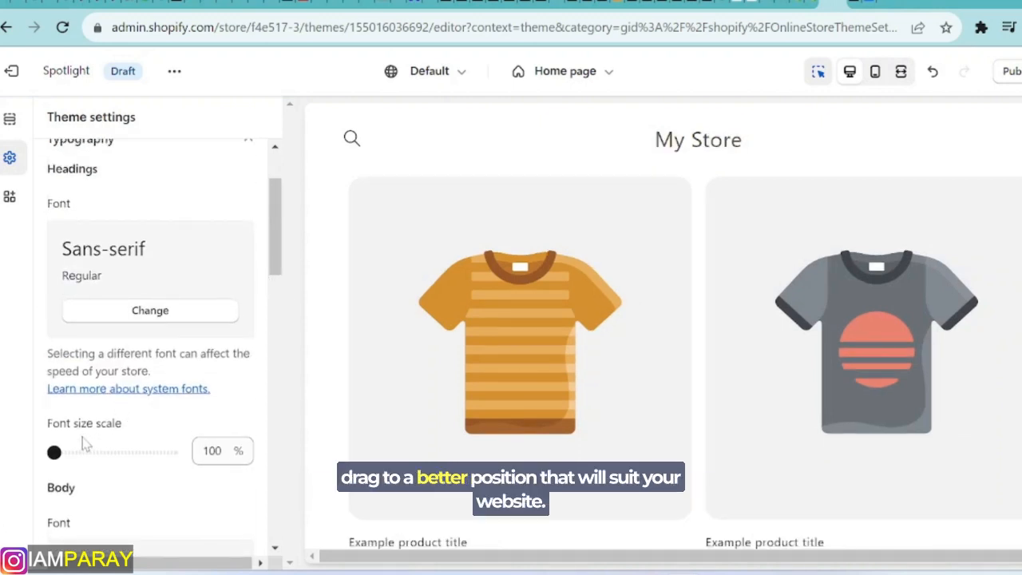
{"action": "scroll", "coordinate": [86, 446], "scroll_direction": "down", "scroll_amount": 3}
Open the theme's color settings and examine the background, text and button colors of Scheme 1 and Scheme 2
{"action": "scroll", "coordinate": [229, 227], "scroll_direction": "up", "scroll_amount": 5}
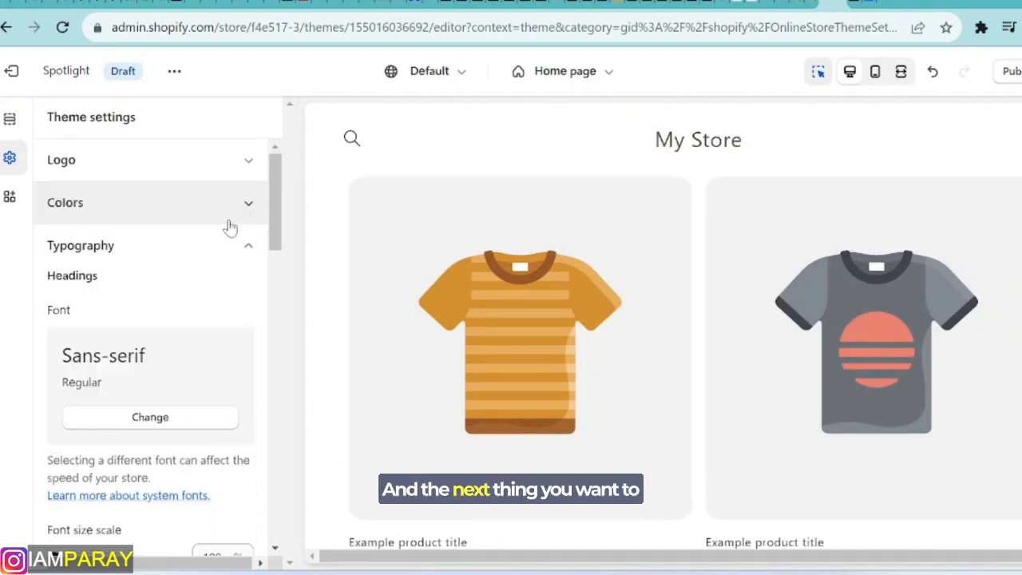
{"action": "left_click", "coordinate": [120, 216]}
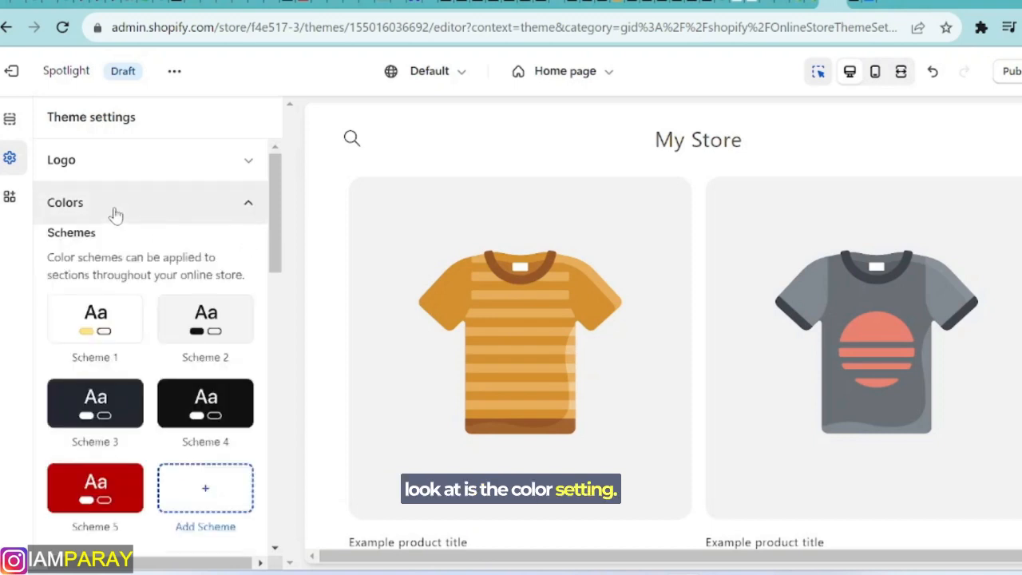
{"action": "scroll", "coordinate": [256, 240], "scroll_direction": "down", "scroll_amount": 1}
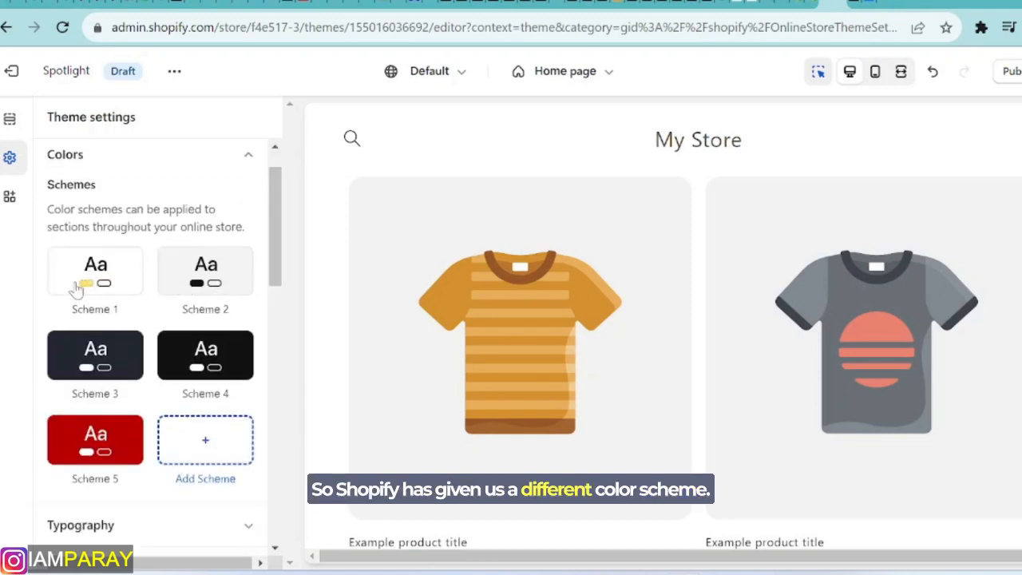
{"action": "left_click", "coordinate": [97, 268]}
{"action": "scroll", "coordinate": [148, 404], "scroll_direction": "down", "scroll_amount": 1}
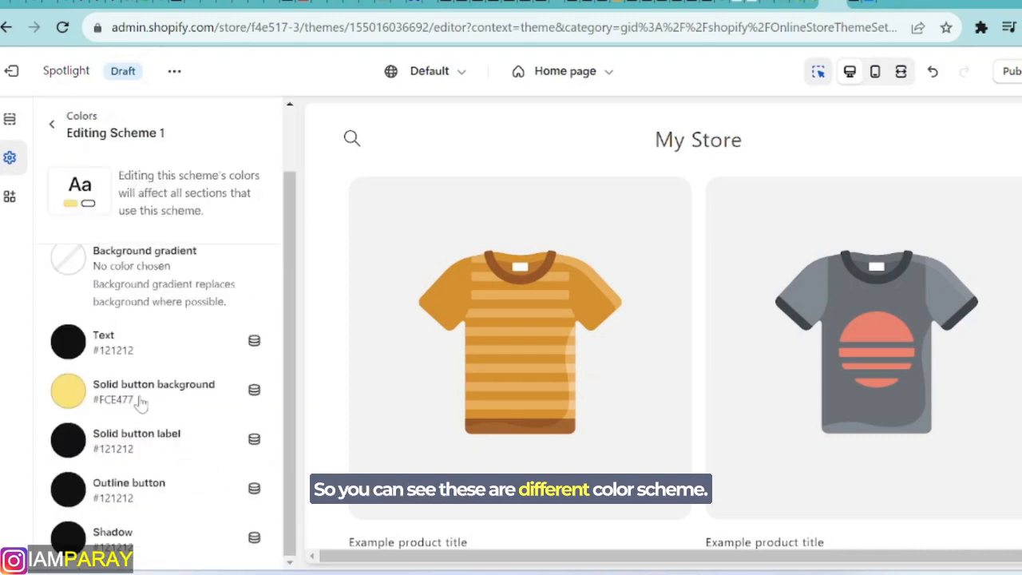
{"action": "scroll", "coordinate": [140, 403], "scroll_direction": "up", "scroll_amount": 1}
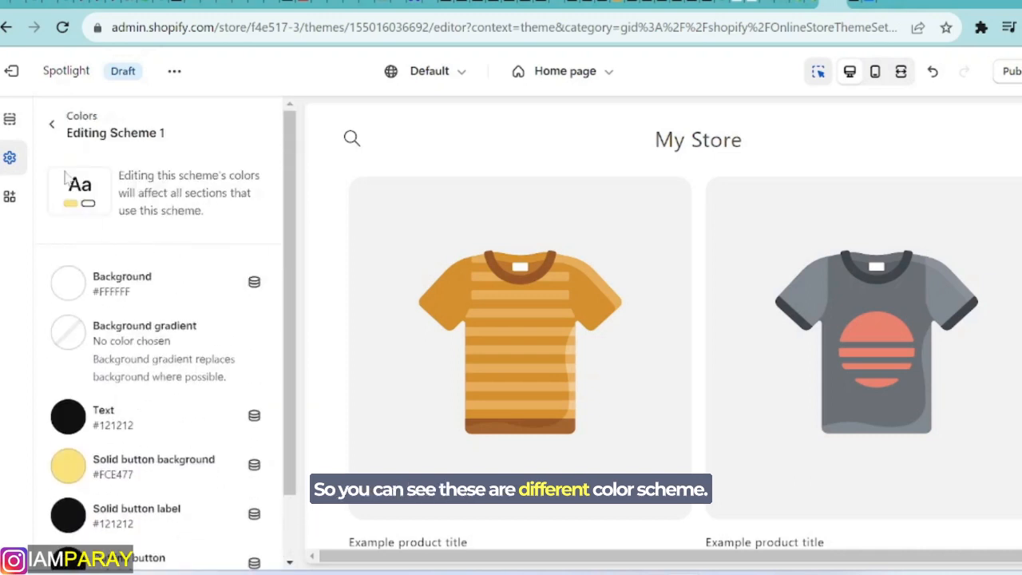
{"action": "left_click", "coordinate": [53, 125]}
{"action": "left_click", "coordinate": [174, 281]}
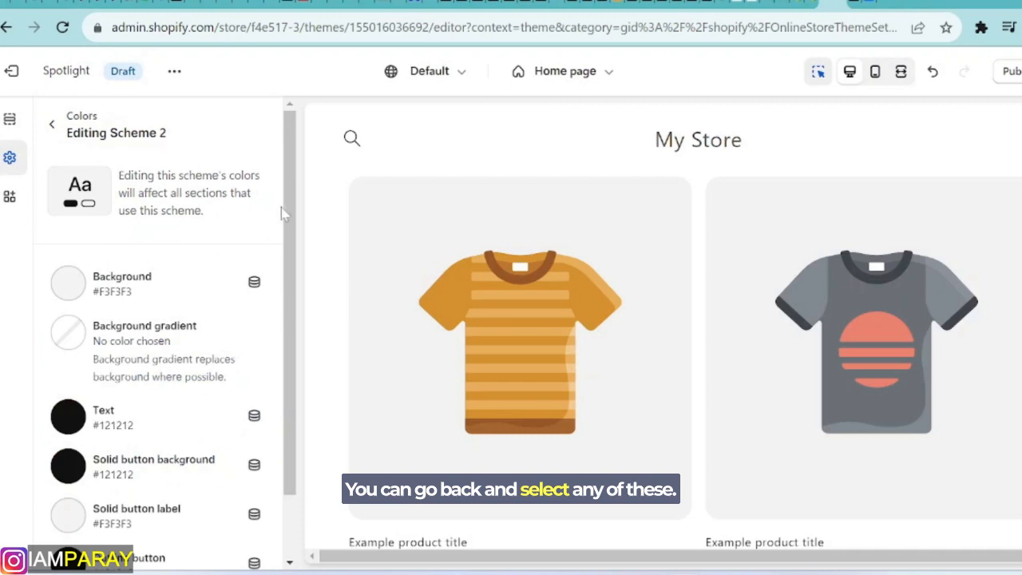
{"action": "scroll", "coordinate": [288, 239], "scroll_direction": "down", "scroll_amount": 1}
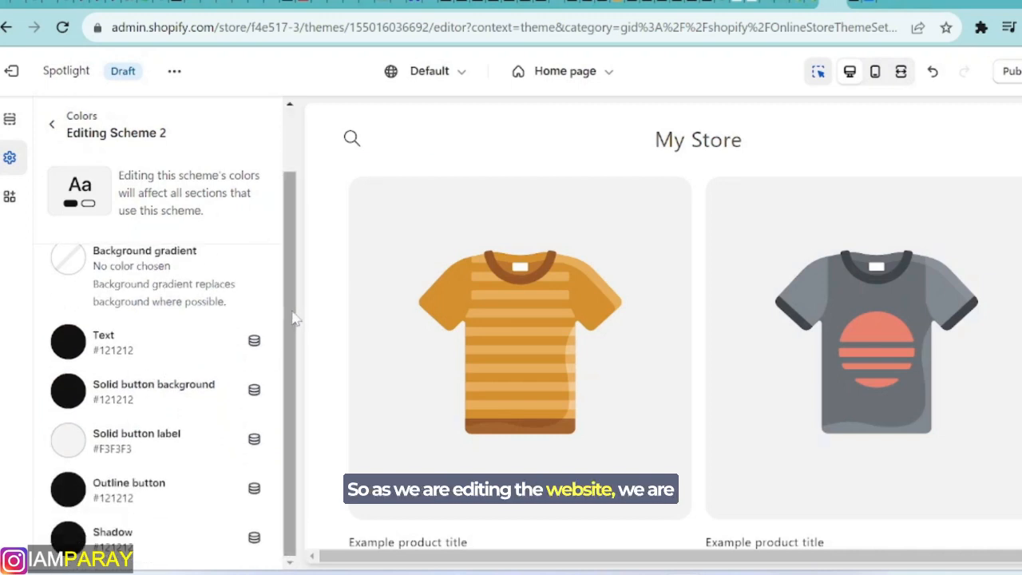
{"action": "scroll", "coordinate": [287, 308], "scroll_direction": "up", "scroll_amount": 1}
{"action": "scroll", "coordinate": [177, 309], "scroll_direction": "down", "scroll_amount": 1}
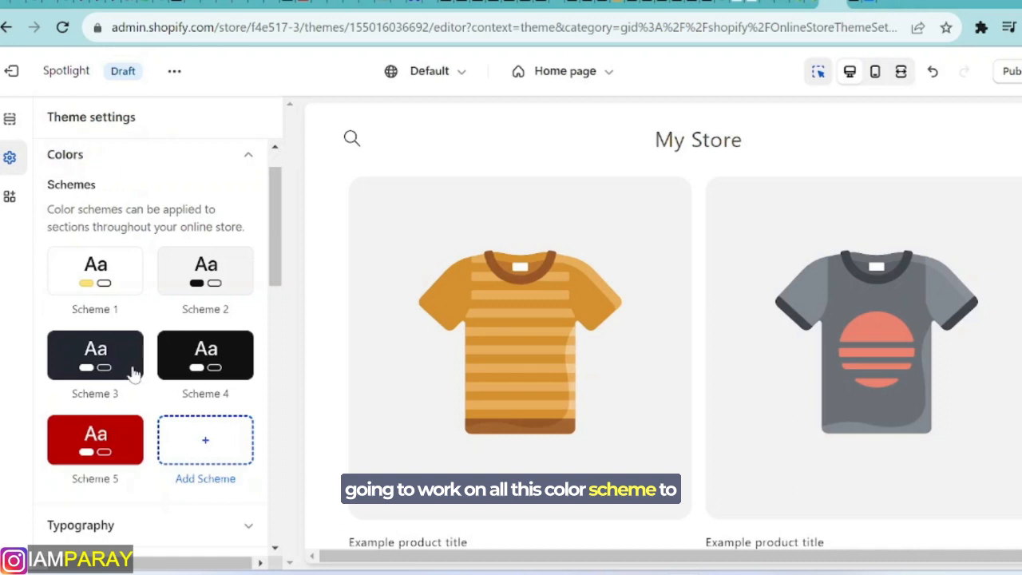
Look over the remaining color schemes and the products in the home page preview
{"action": "scroll", "coordinate": [133, 380], "scroll_direction": "down", "scroll_amount": 3}
{"action": "scroll", "coordinate": [133, 381], "scroll_direction": "up", "scroll_amount": 2}
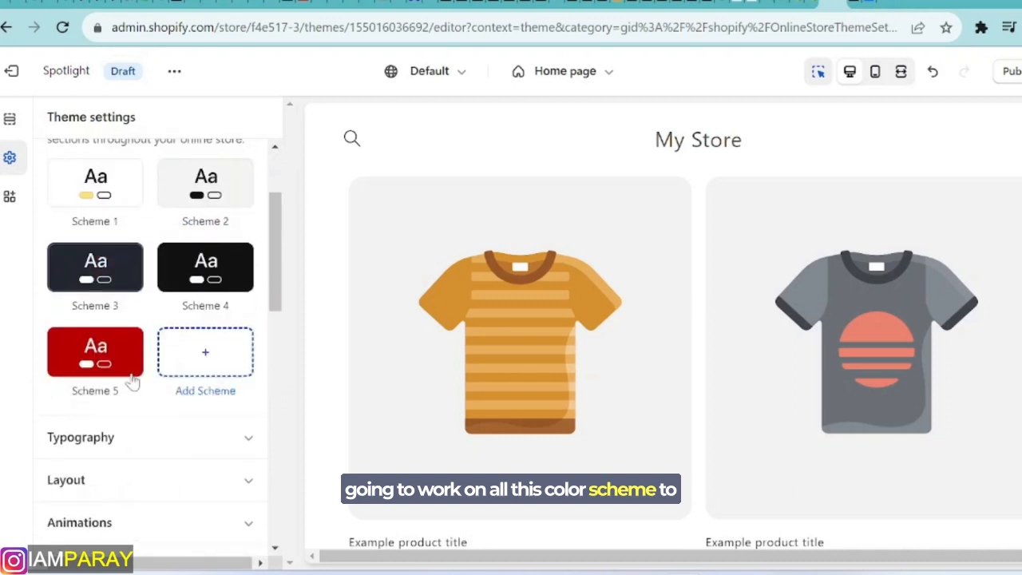
{"action": "left_click", "coordinate": [69, 271]}
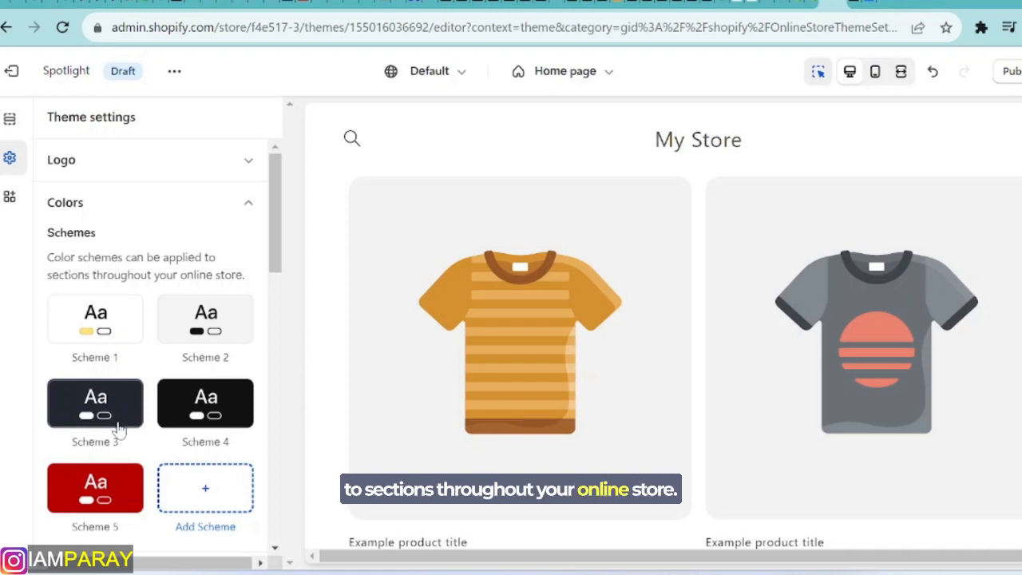
{"action": "scroll", "coordinate": [360, 411], "scroll_direction": "down", "scroll_amount": 5}
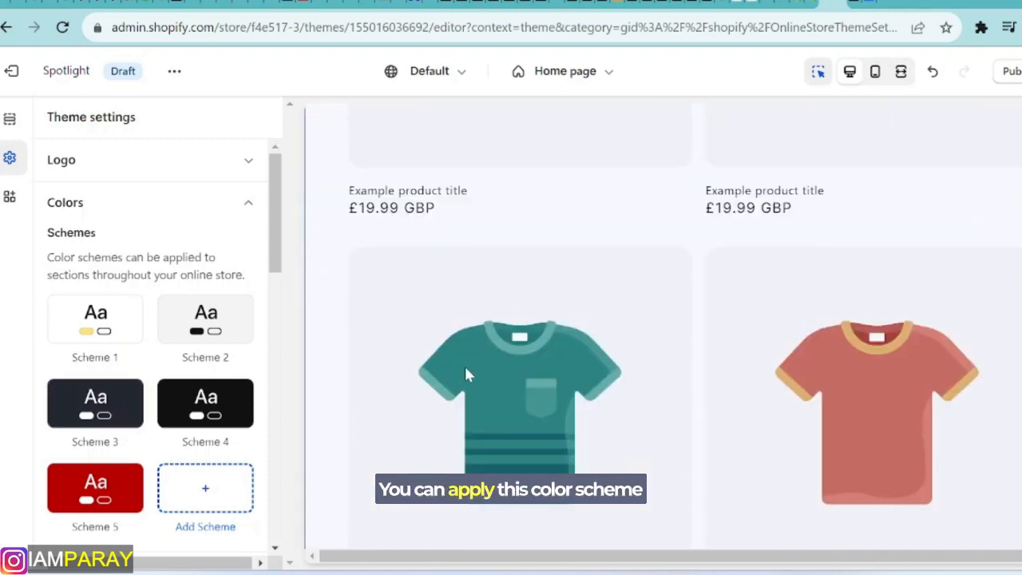
{"action": "scroll", "coordinate": [467, 372], "scroll_direction": "down", "scroll_amount": 2}
{"action": "scroll", "coordinate": [224, 395], "scroll_direction": "down", "scroll_amount": 3}
{"action": "scroll", "coordinate": [505, 365], "scroll_direction": "down", "scroll_amount": 2}
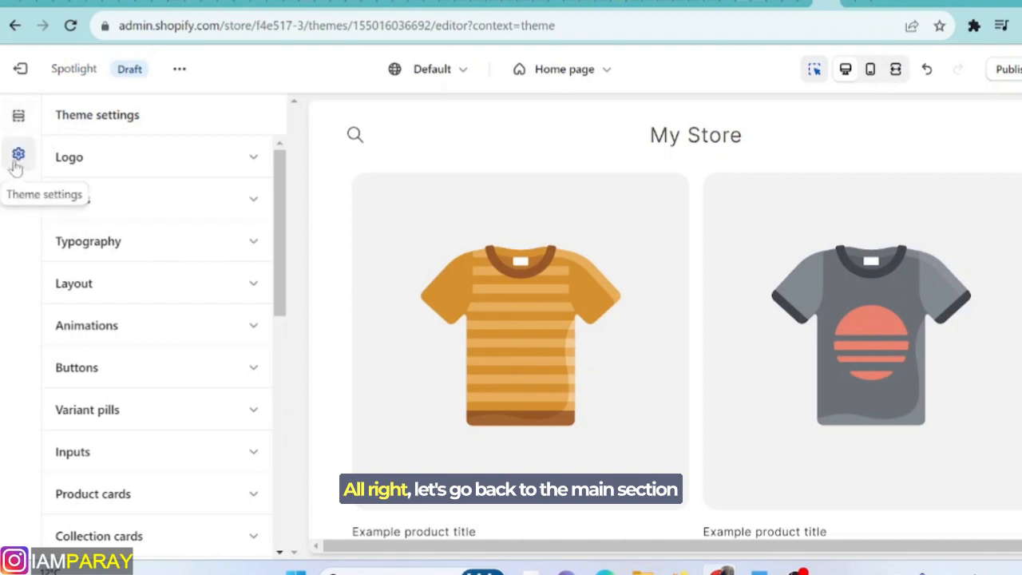
Set the header section's color scheme to Scheme 2, after trying Scheme 5 and Scheme 4
{"action": "left_click", "coordinate": [18, 118]}
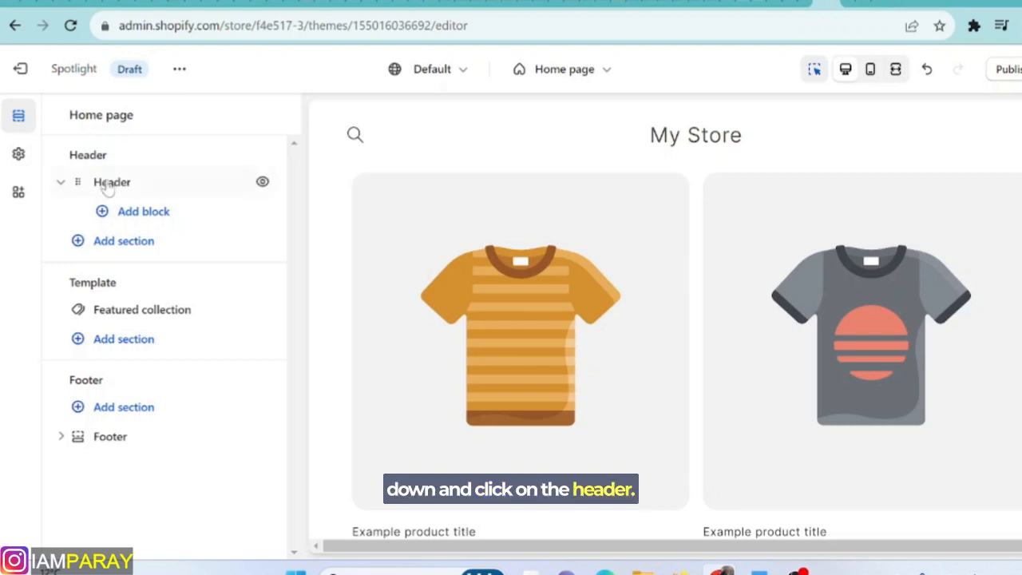
{"action": "left_click", "coordinate": [108, 183]}
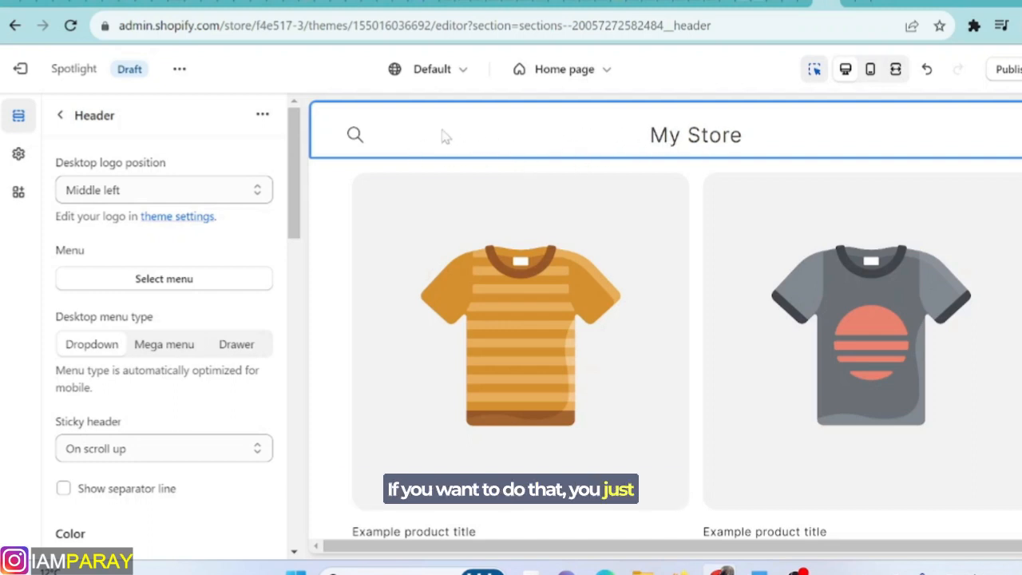
{"action": "left_click_drag", "start_coordinate": [297, 157], "coordinate": [294, 238]}
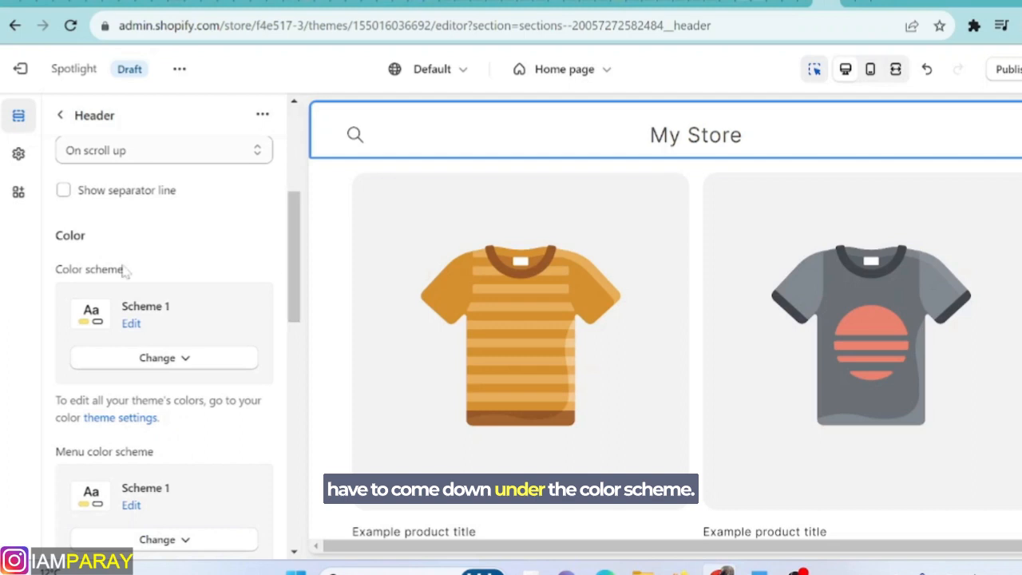
{"action": "left_click", "coordinate": [160, 360]}
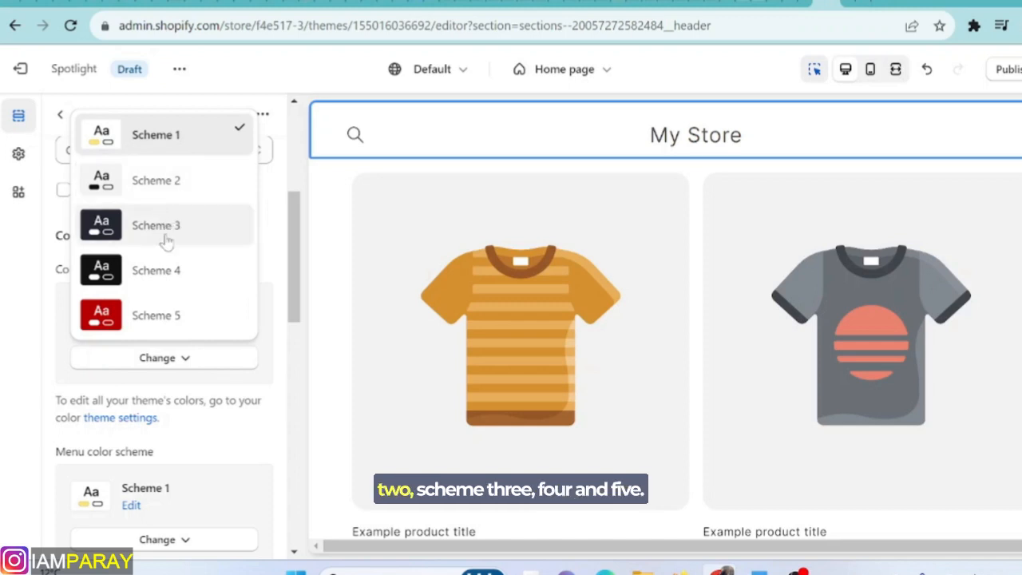
{"action": "left_click", "coordinate": [152, 320]}
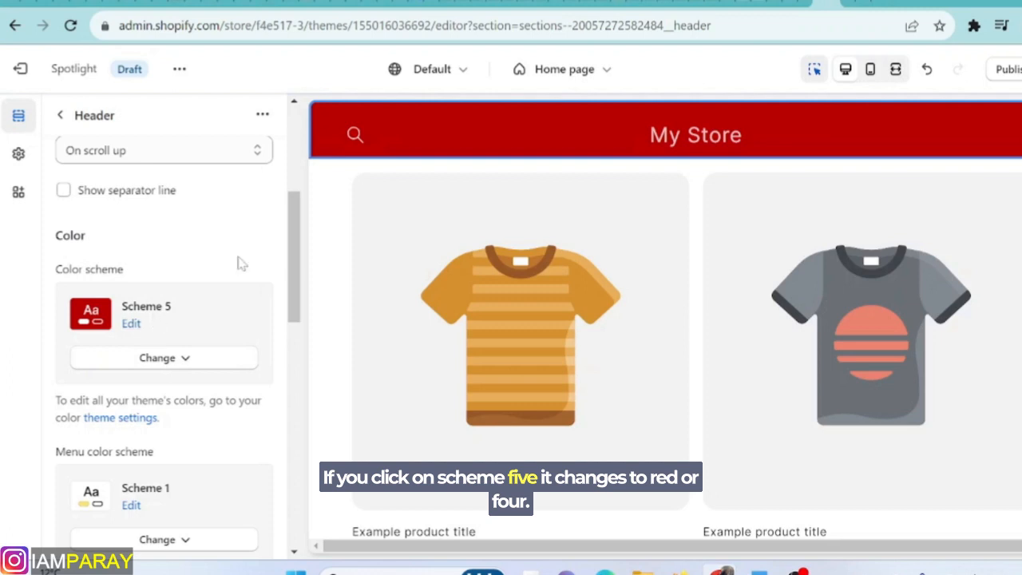
{"action": "left_click", "coordinate": [186, 358]}
{"action": "left_click", "coordinate": [158, 269]}
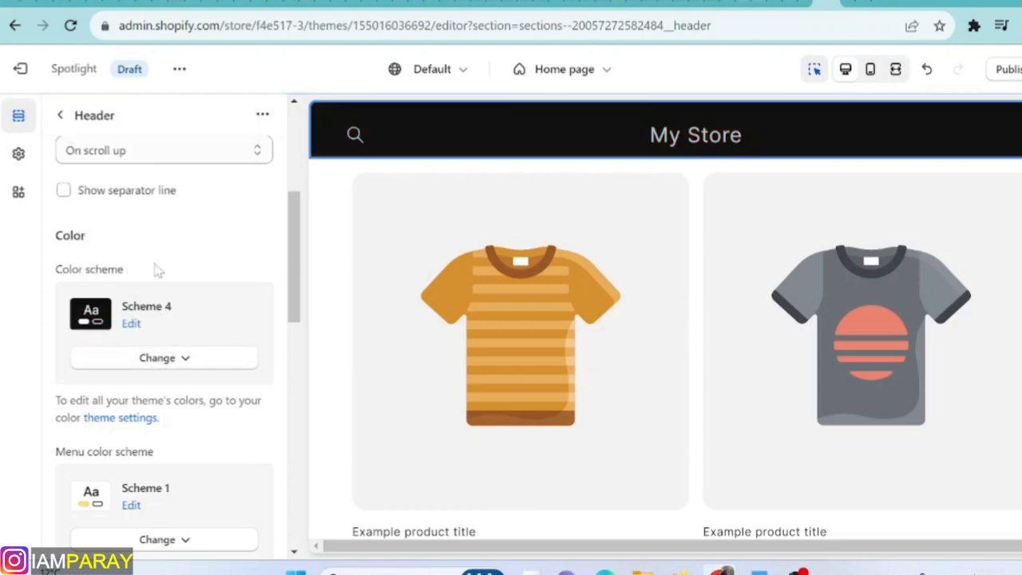
{"action": "left_click", "coordinate": [160, 358]}
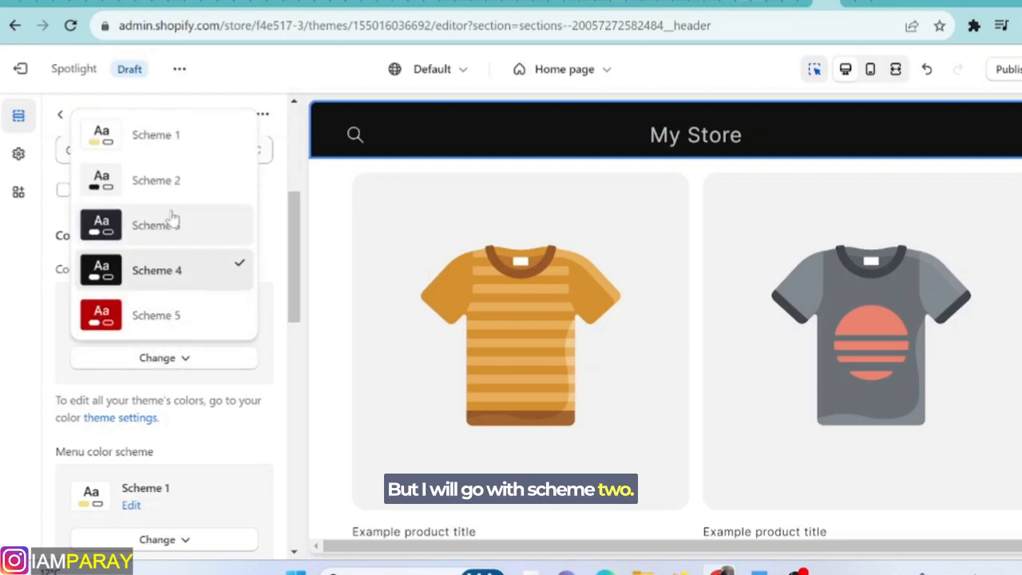
{"action": "left_click", "coordinate": [158, 180]}
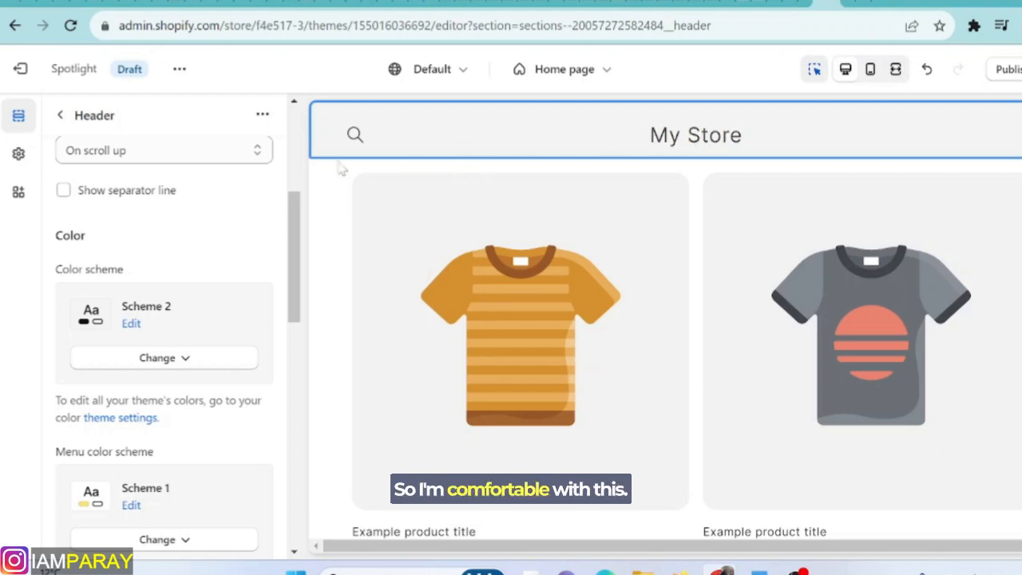
{"action": "scroll", "coordinate": [191, 365], "scroll_direction": "down", "scroll_amount": 1}
{"action": "left_click_drag", "start_coordinate": [292, 269], "coordinate": [301, 250]}
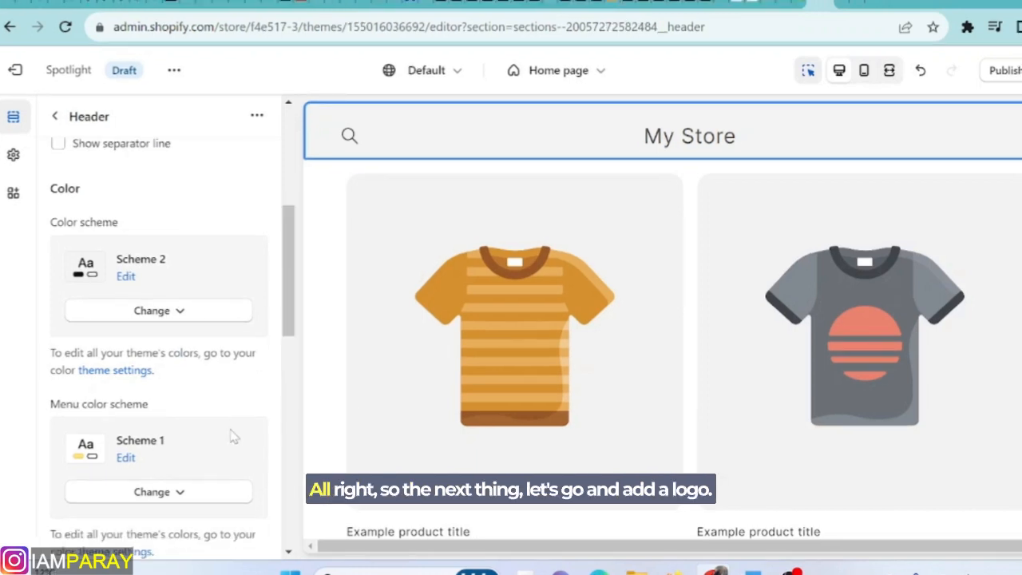
Set the store logo in the theme settings to the PNG image named logo from the store library
{"action": "left_click_drag", "start_coordinate": [288, 340], "coordinate": [290, 224]}
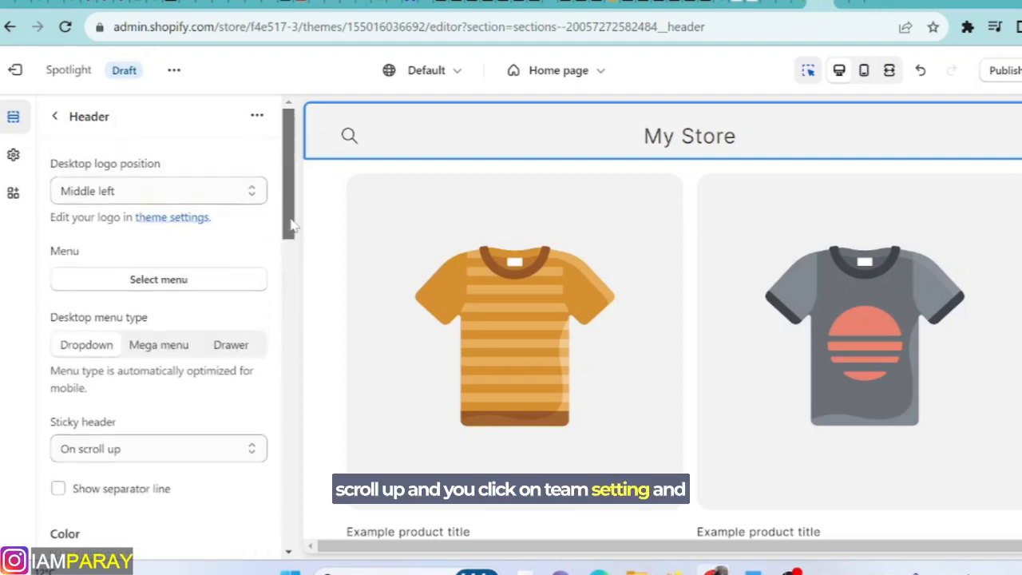
{"action": "left_click", "coordinate": [172, 226]}
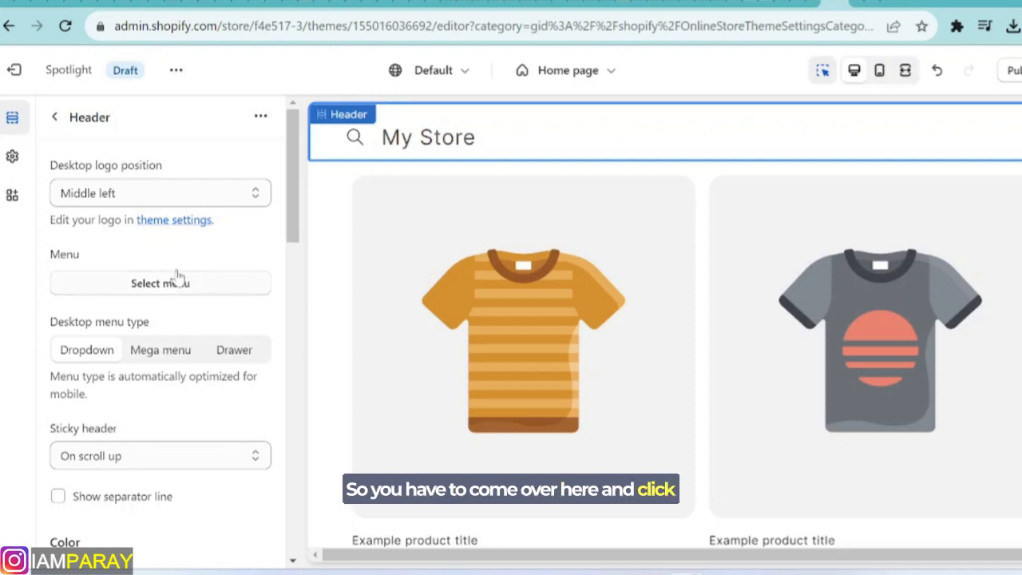
{"action": "left_click", "coordinate": [174, 225]}
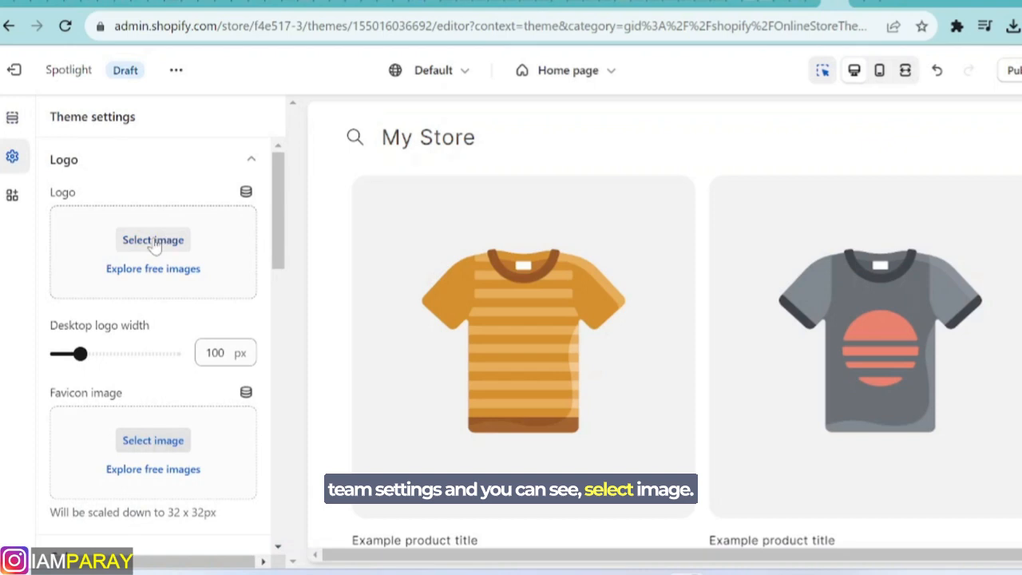
{"action": "left_click", "coordinate": [137, 244]}
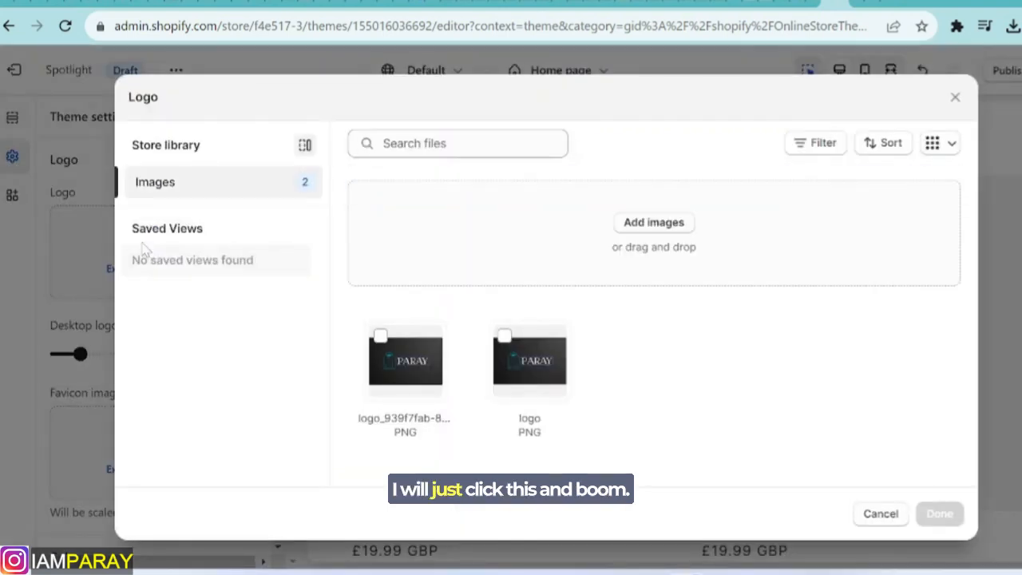
{"action": "left_click", "coordinate": [531, 367]}
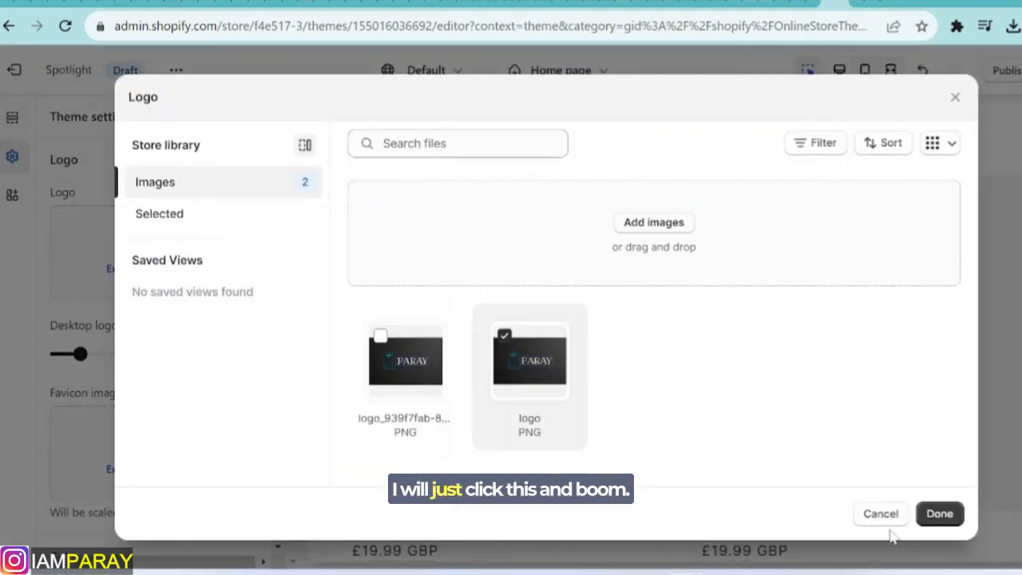
{"action": "left_click", "coordinate": [936, 518]}
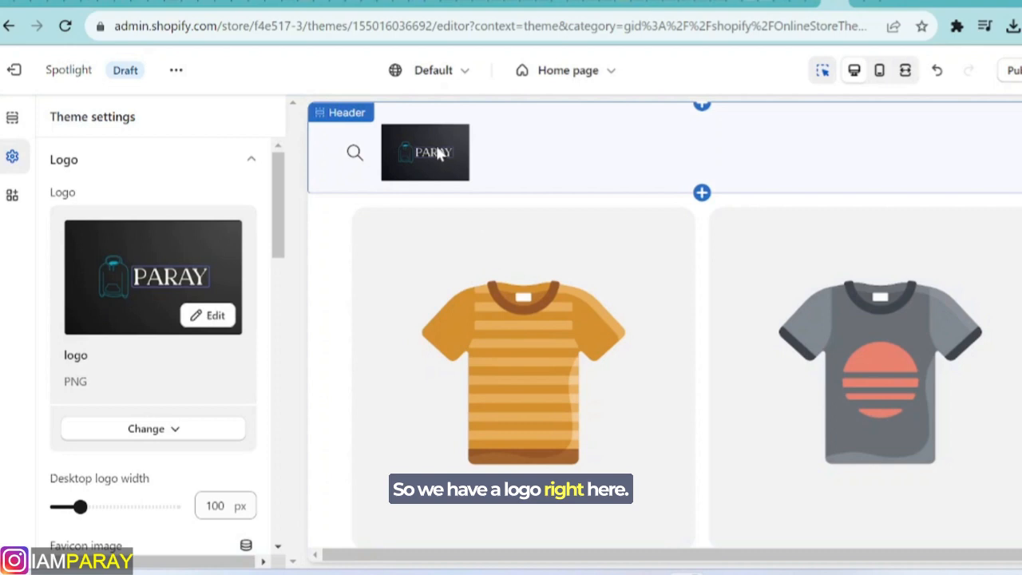
Try the Center option for the header's mobile logo position, and return it to Left
{"action": "left_click_drag", "start_coordinate": [281, 239], "coordinate": [279, 307]}
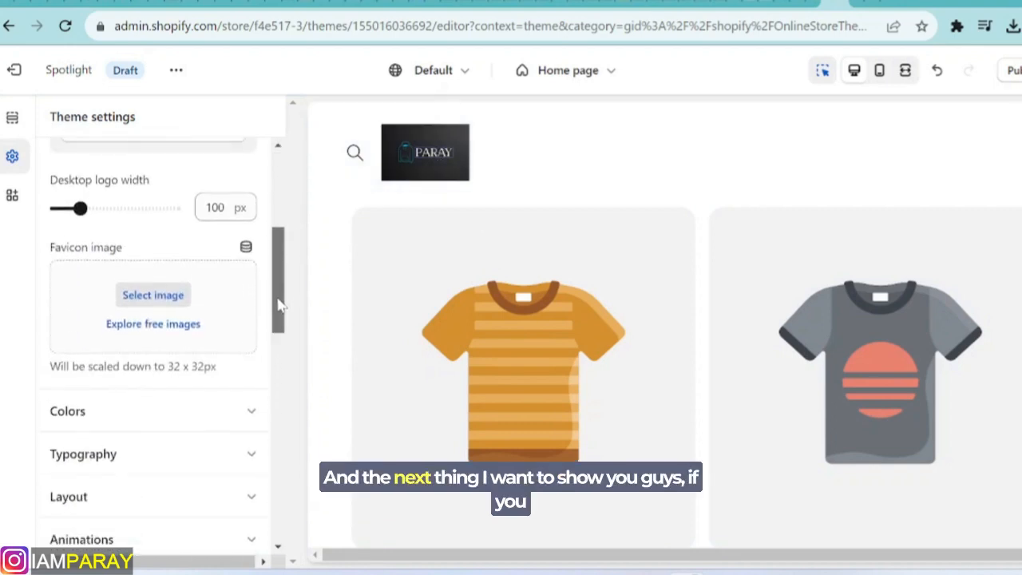
{"action": "left_click", "coordinate": [432, 153]}
{"action": "left_click_drag", "start_coordinate": [289, 254], "coordinate": [291, 459]}
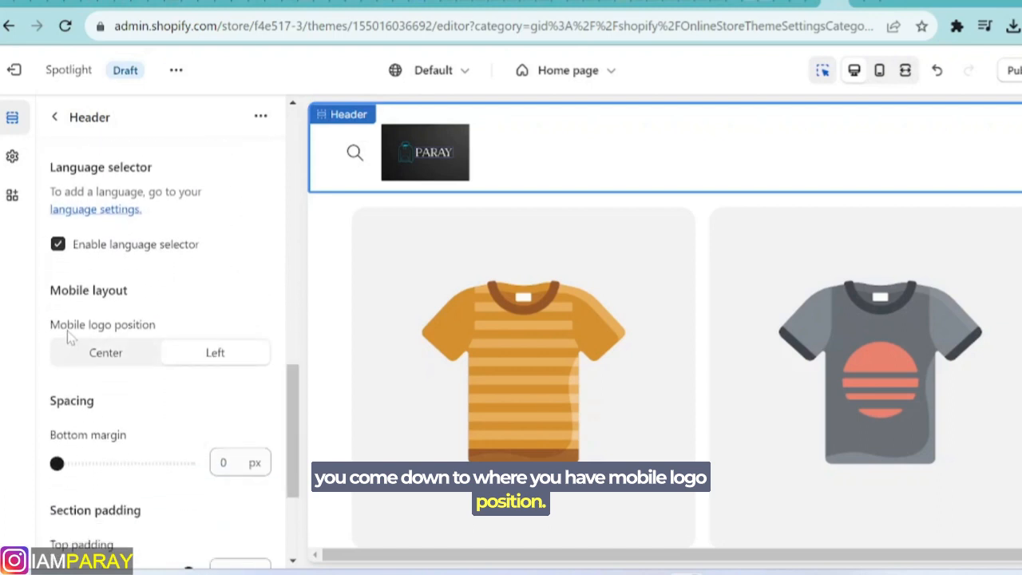
{"action": "left_click", "coordinate": [108, 359]}
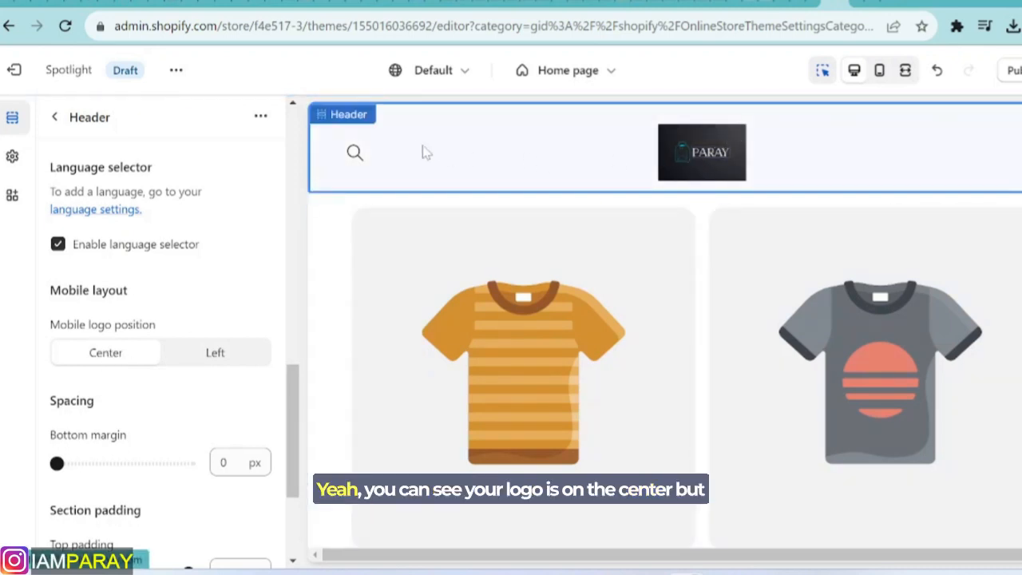
{"action": "left_click", "coordinate": [213, 354]}
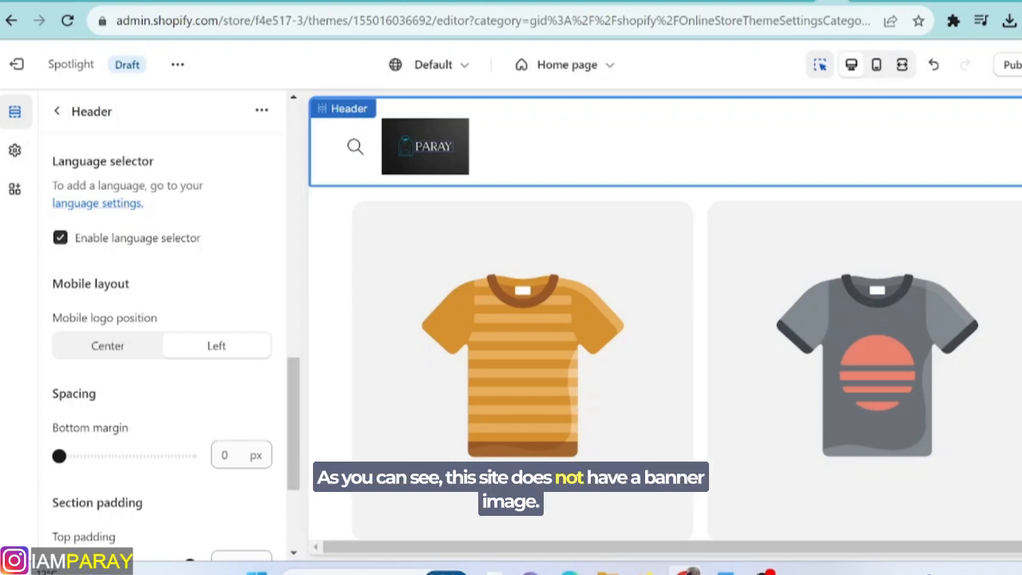
Look over the home page preview from the header through the featured collection to the footer
{"action": "scroll", "coordinate": [666, 319], "scroll_direction": "down", "scroll_amount": 2}
{"action": "scroll", "coordinate": [666, 319], "scroll_direction": "up", "scroll_amount": 2}
{"action": "scroll", "coordinate": [729, 163], "scroll_direction": "down", "scroll_amount": 2}
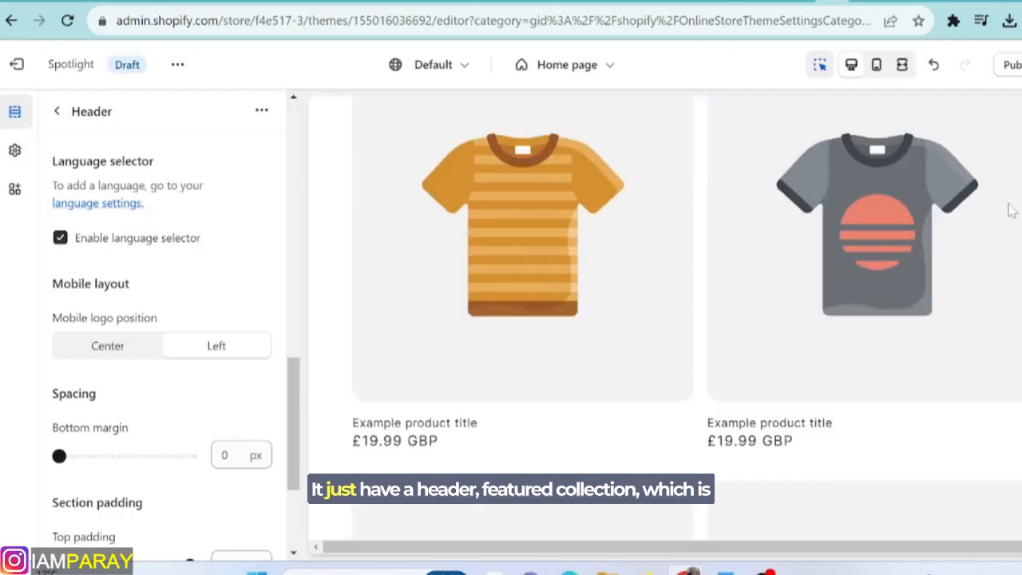
{"action": "scroll", "coordinate": [714, 212], "scroll_direction": "up", "scroll_amount": 2}
{"action": "scroll", "coordinate": [564, 271], "scroll_direction": "down", "scroll_amount": 5}
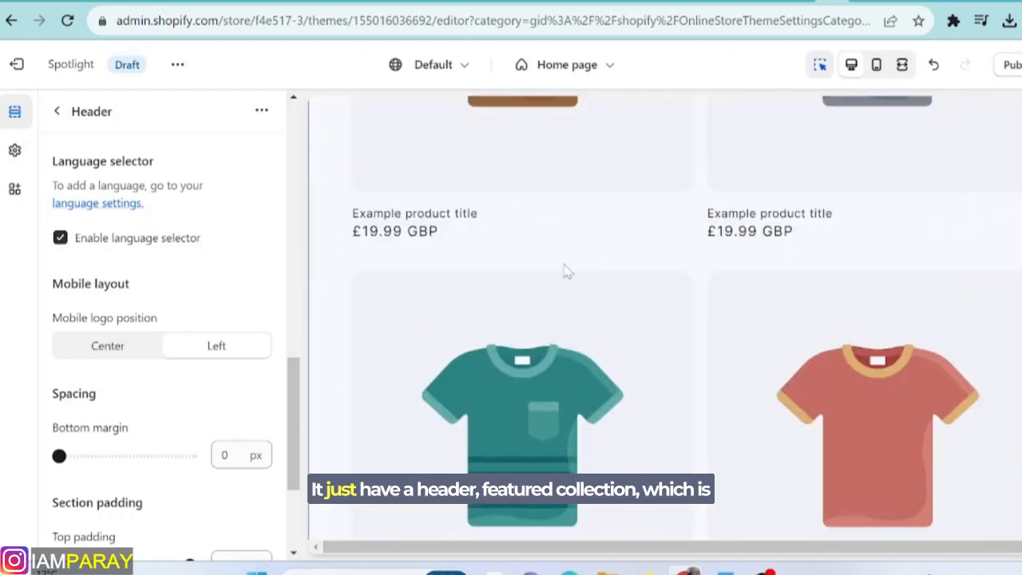
{"action": "scroll", "coordinate": [912, 445], "scroll_direction": "down", "scroll_amount": 2}
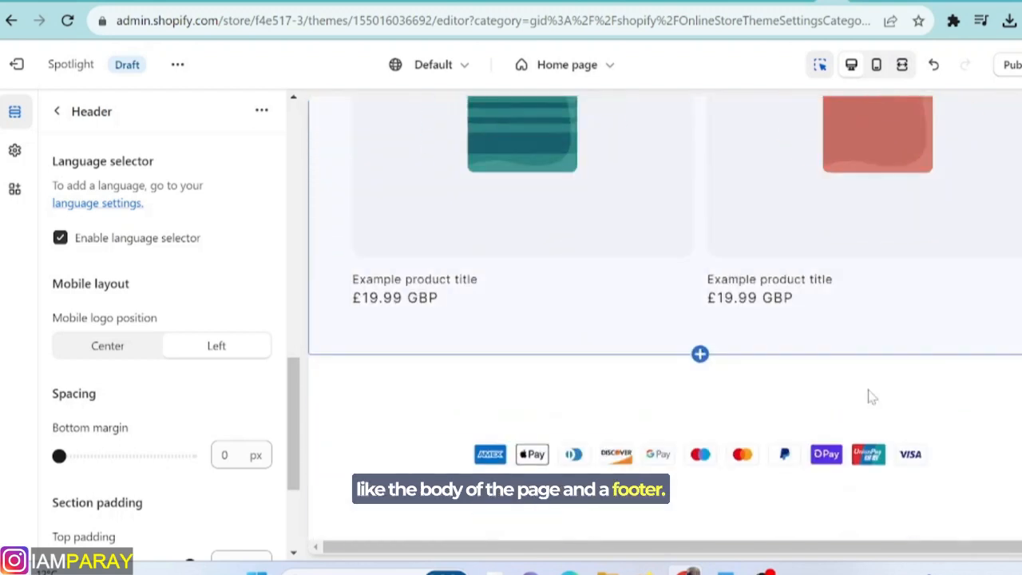
{"action": "scroll", "coordinate": [901, 251], "scroll_direction": "up", "scroll_amount": 8}
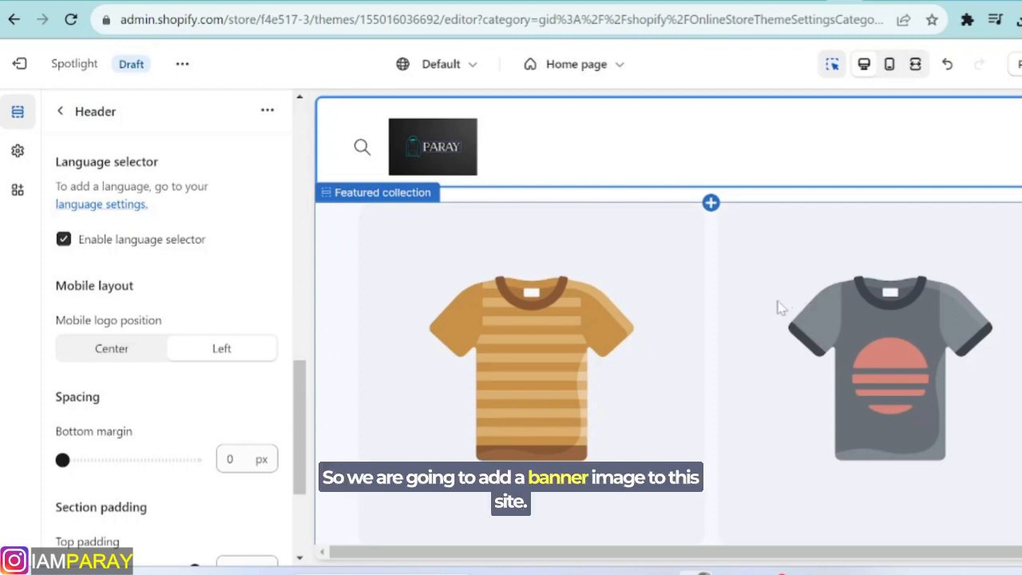
Add an Image banner section to the home page template between the header and the featured collection
{"action": "left_click", "coordinate": [711, 204]}
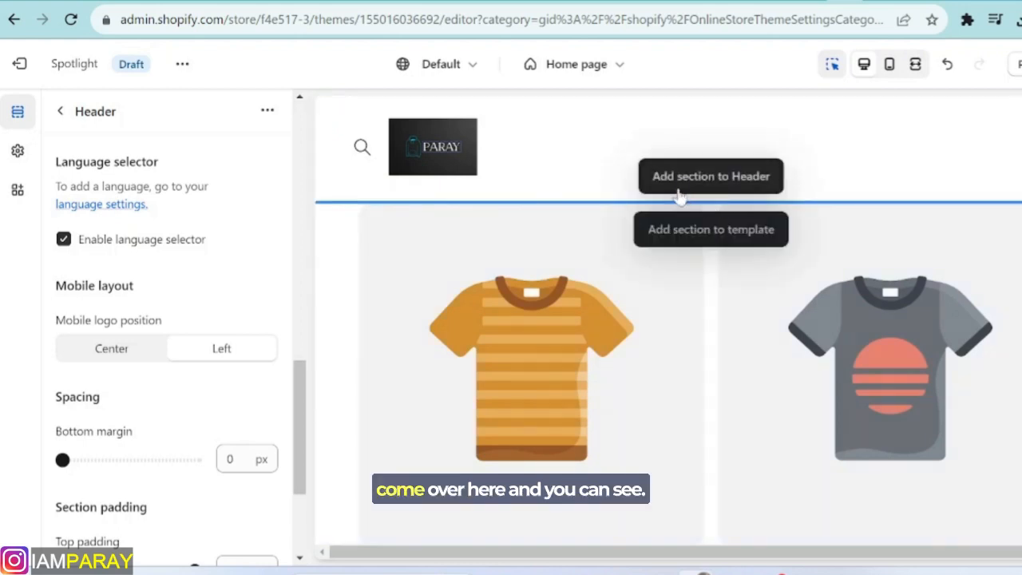
{"action": "left_click", "coordinate": [697, 239]}
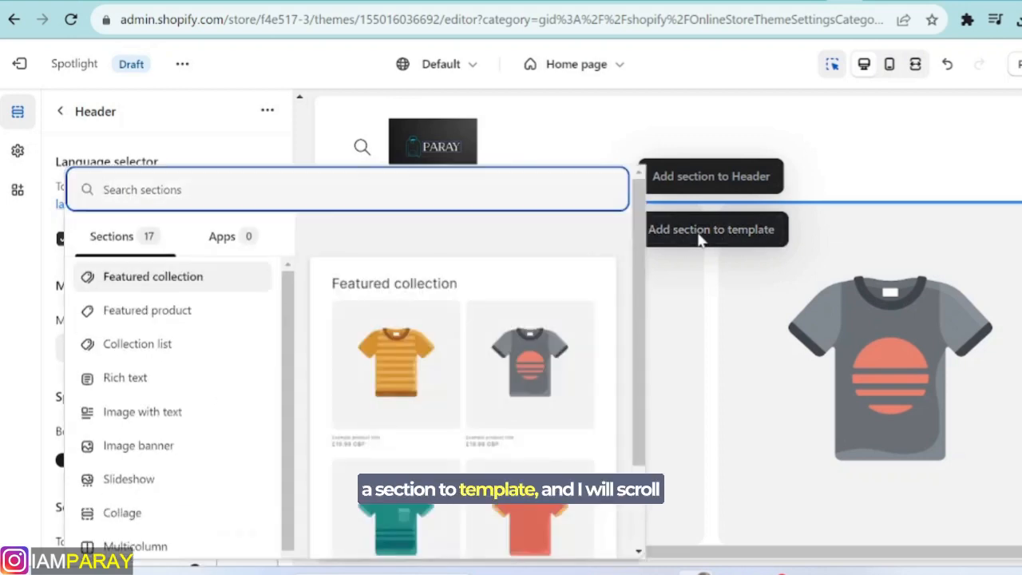
{"action": "scroll", "coordinate": [160, 289], "scroll_direction": "down", "scroll_amount": 2}
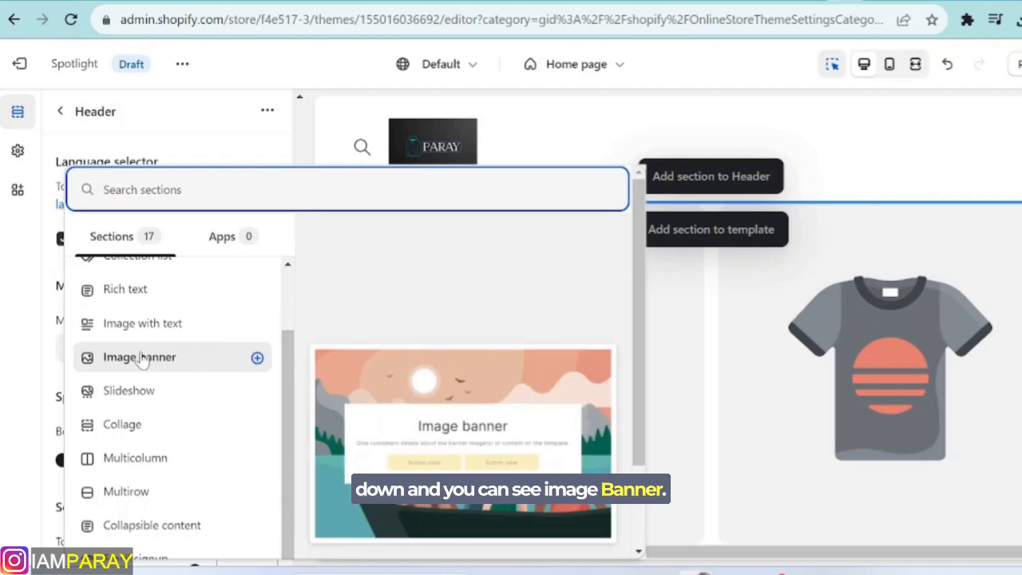
{"action": "left_click", "coordinate": [141, 359]}
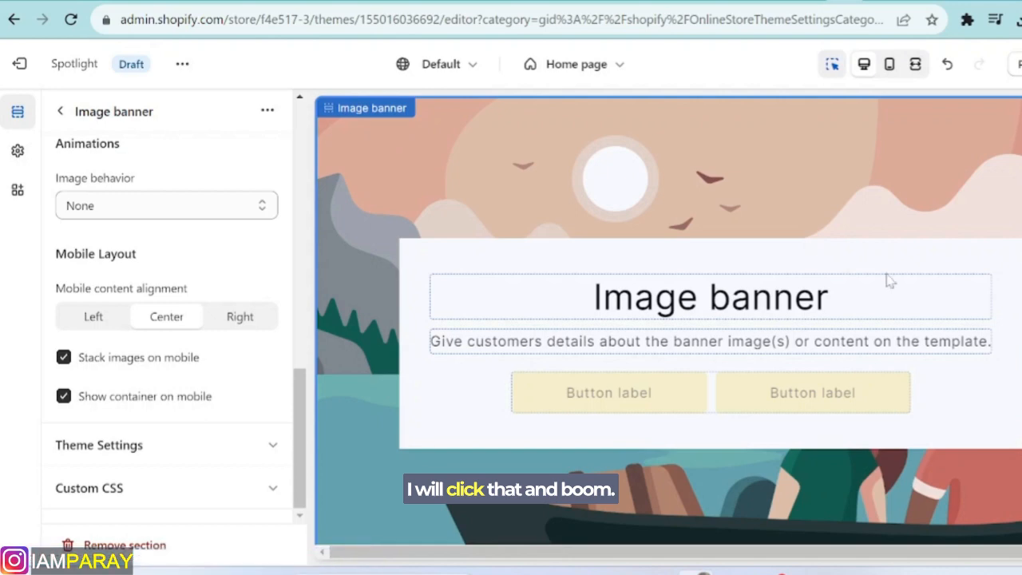
Examine the image banner's placeholder picture, text and buttons and the products below it in the preview
{"action": "scroll", "coordinate": [890, 281], "scroll_direction": "up", "scroll_amount": 2}
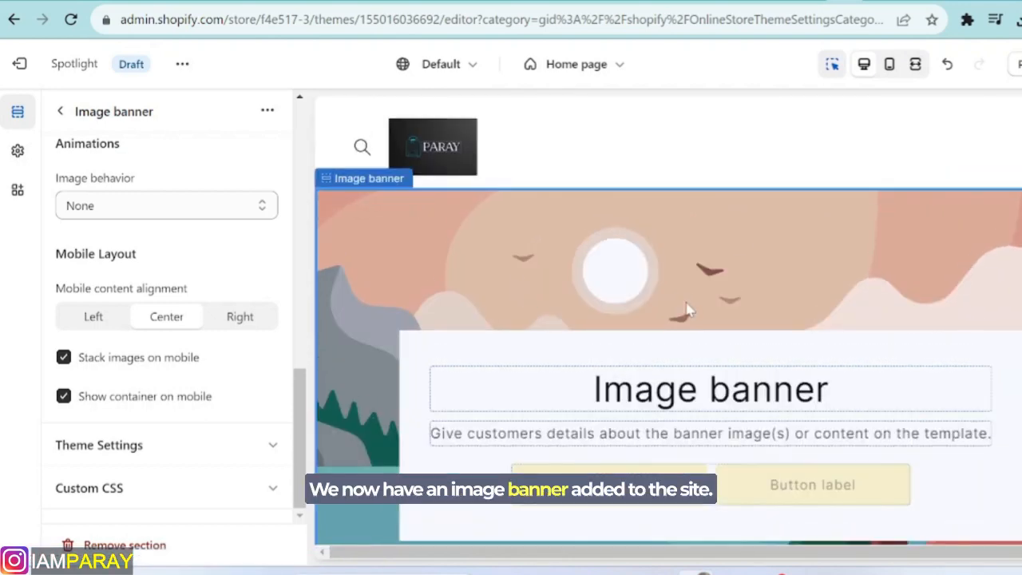
{"action": "scroll", "coordinate": [684, 307], "scroll_direction": "down", "scroll_amount": 8}
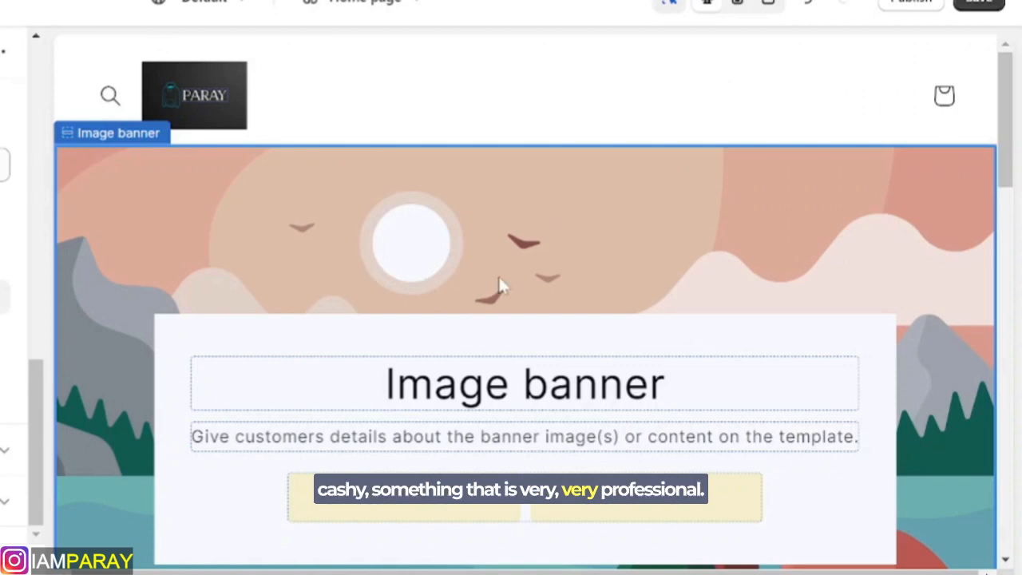
{"action": "scroll", "coordinate": [496, 279], "scroll_direction": "down", "scroll_amount": 1}
{"action": "scroll", "coordinate": [495, 283], "scroll_direction": "down", "scroll_amount": 4}
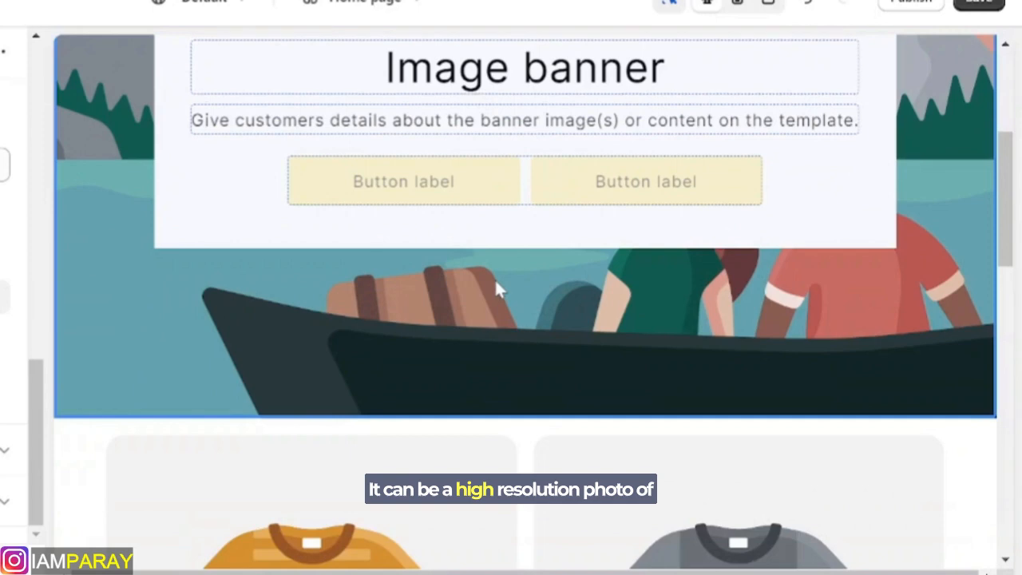
{"action": "scroll", "coordinate": [496, 283], "scroll_direction": "down", "scroll_amount": 2}
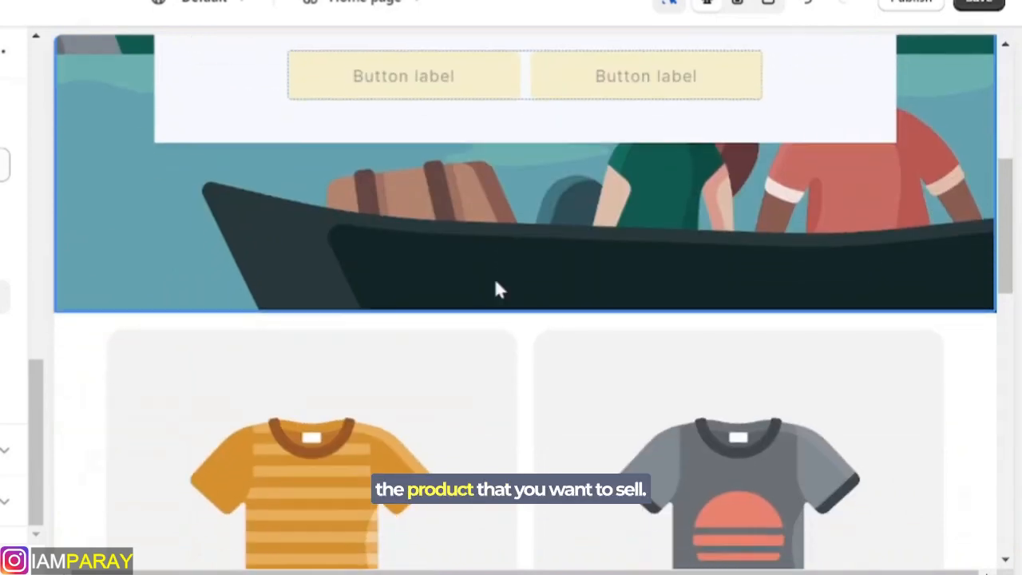
{"action": "scroll", "coordinate": [495, 289], "scroll_direction": "down", "scroll_amount": 3}
{"action": "scroll", "coordinate": [495, 292], "scroll_direction": "down", "scroll_amount": 2}
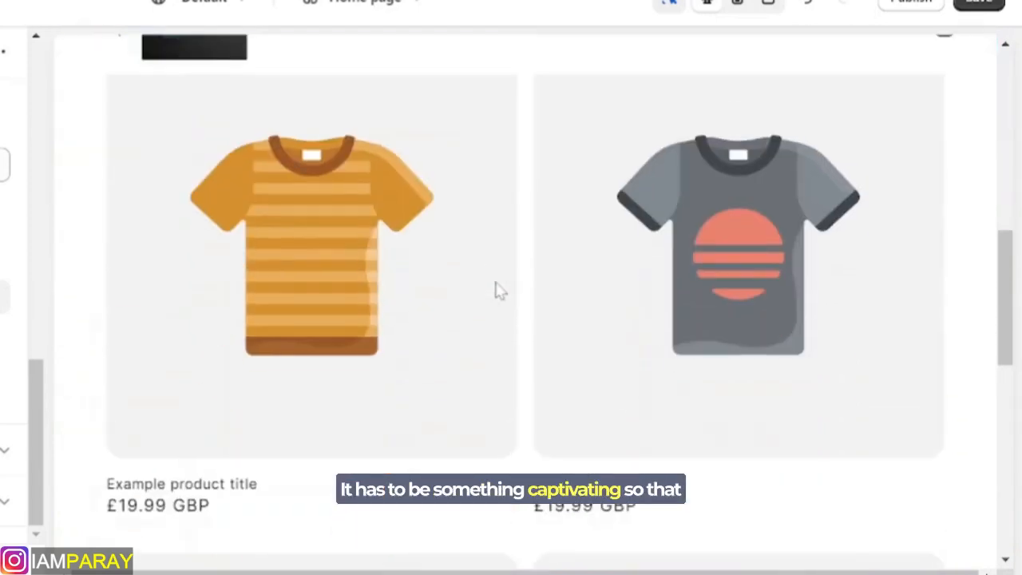
{"action": "scroll", "coordinate": [495, 291], "scroll_direction": "up", "scroll_amount": 2}
{"action": "scroll", "coordinate": [496, 291], "scroll_direction": "up", "scroll_amount": 5}
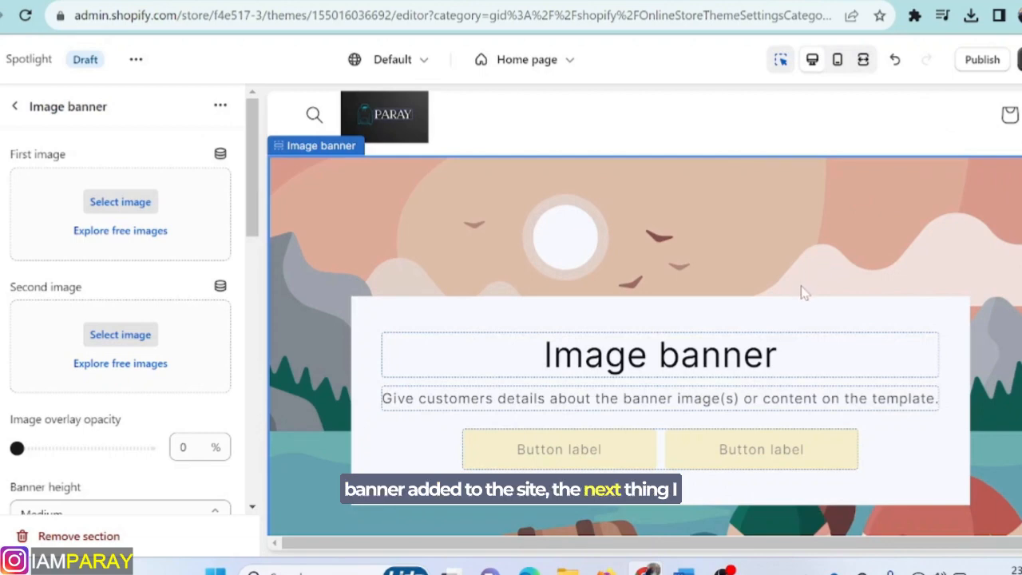
{"action": "scroll", "coordinate": [583, 240], "scroll_direction": "down", "scroll_amount": 2}
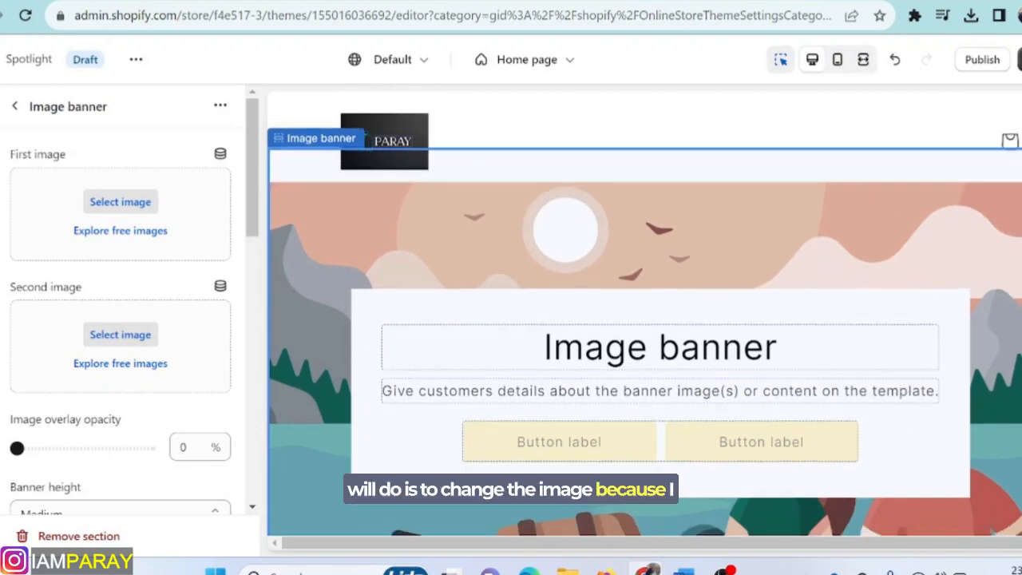
{"action": "scroll", "coordinate": [596, 316], "scroll_direction": "down", "scroll_amount": 2}
{"action": "scroll", "coordinate": [596, 316], "scroll_direction": "up", "scroll_amount": 1}
{"action": "scroll", "coordinate": [448, 244], "scroll_direction": "up", "scroll_amount": 3}
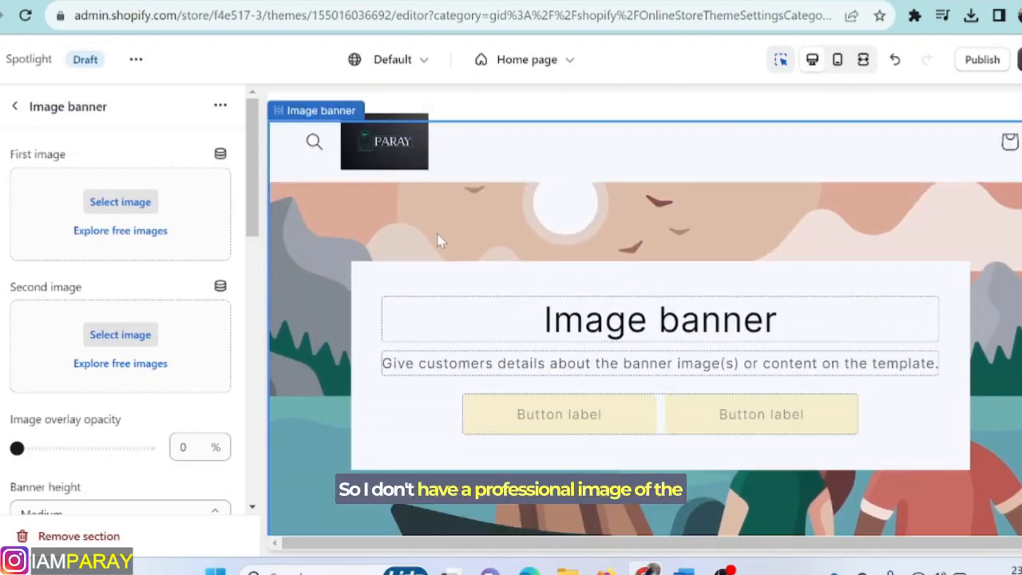
{"action": "scroll", "coordinate": [645, 320], "scroll_direction": "up", "scroll_amount": 2}
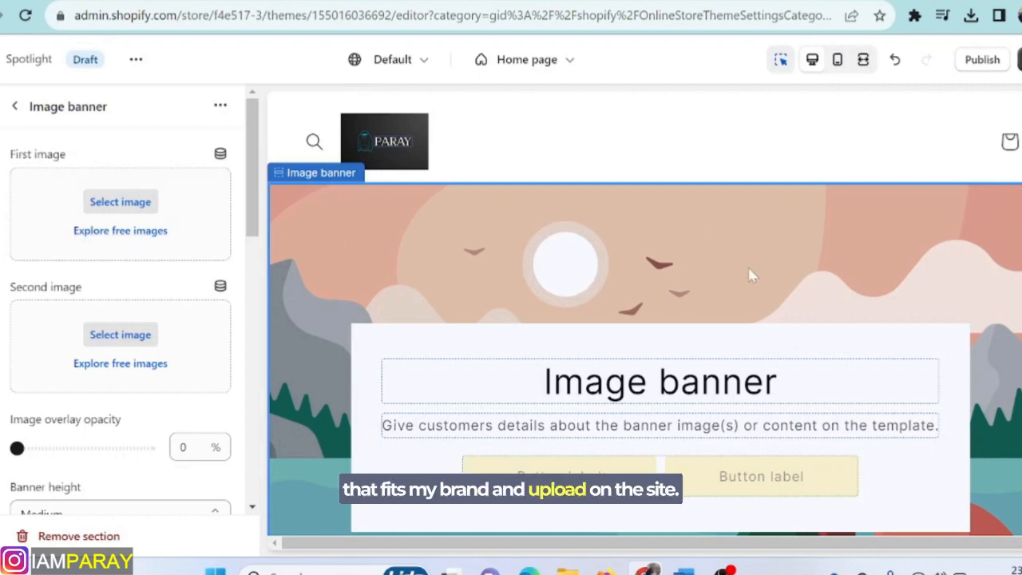
Search the free images for hoodie and use the close-up-grey-marl-hoodie photo as the banner's first image
{"action": "left_click", "coordinate": [119, 232]}
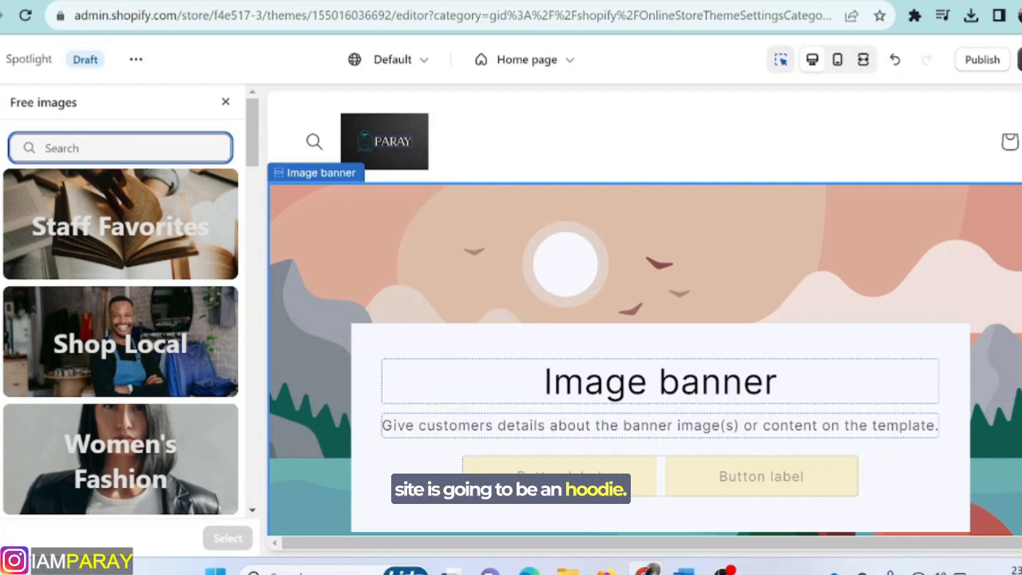
{"action": "type", "text": "ho"}
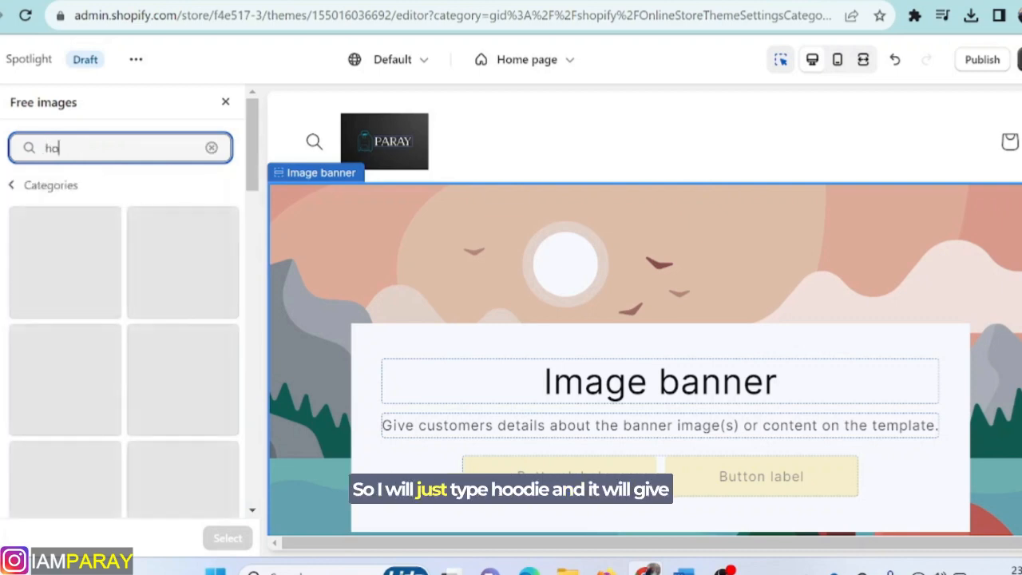
{"action": "type", "text": "odie"}
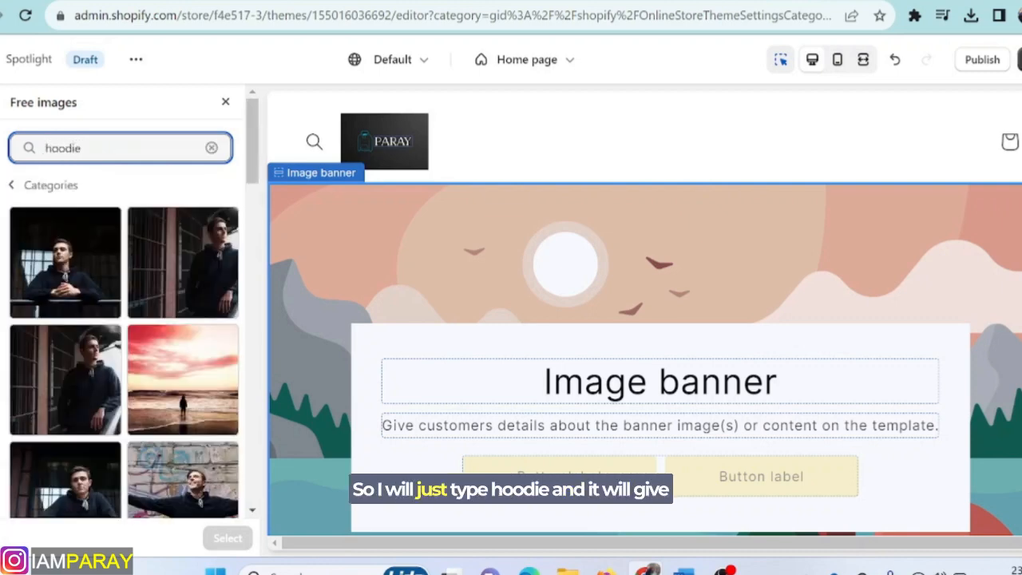
{"action": "left_click_drag", "start_coordinate": [252, 161], "coordinate": [254, 336]}
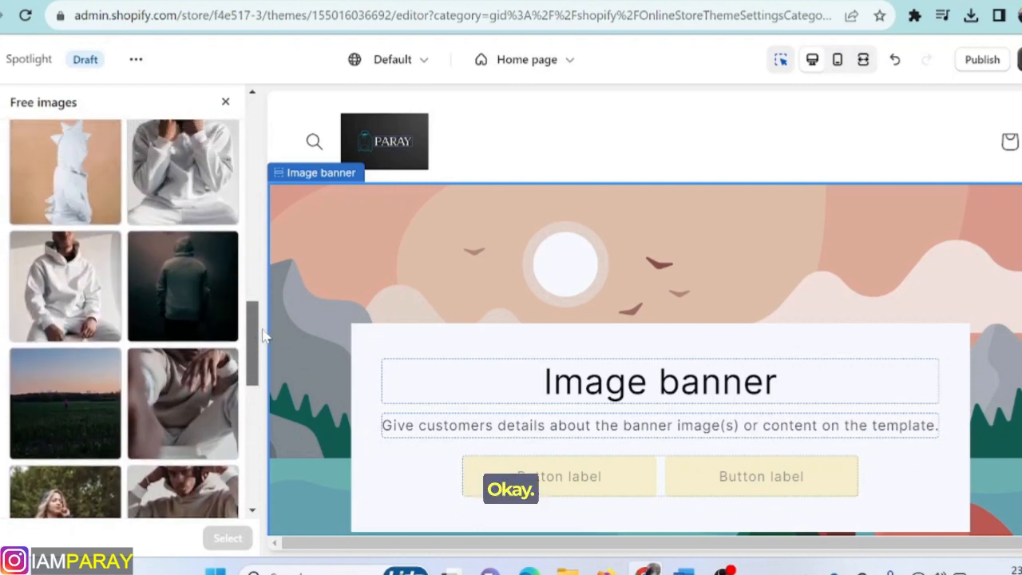
{"action": "left_click", "coordinate": [55, 288]}
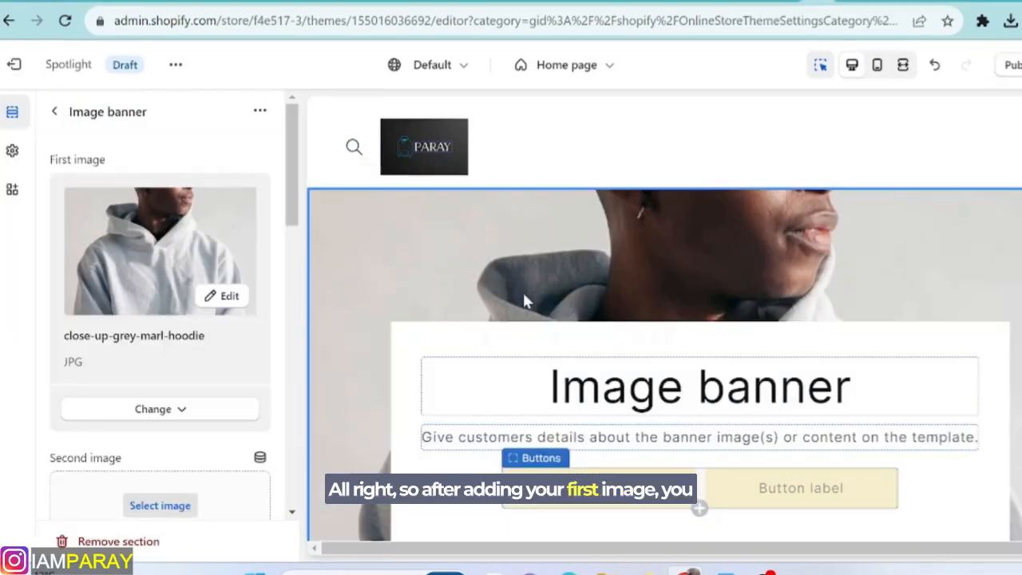
Review the banner with its hoodie photo in the preview and look at the second image settings
{"action": "scroll", "coordinate": [519, 300], "scroll_direction": "down", "scroll_amount": 3}
{"action": "scroll", "coordinate": [622, 354], "scroll_direction": "down", "scroll_amount": 1}
{"action": "scroll", "coordinate": [622, 354], "scroll_direction": "up", "scroll_amount": 1}
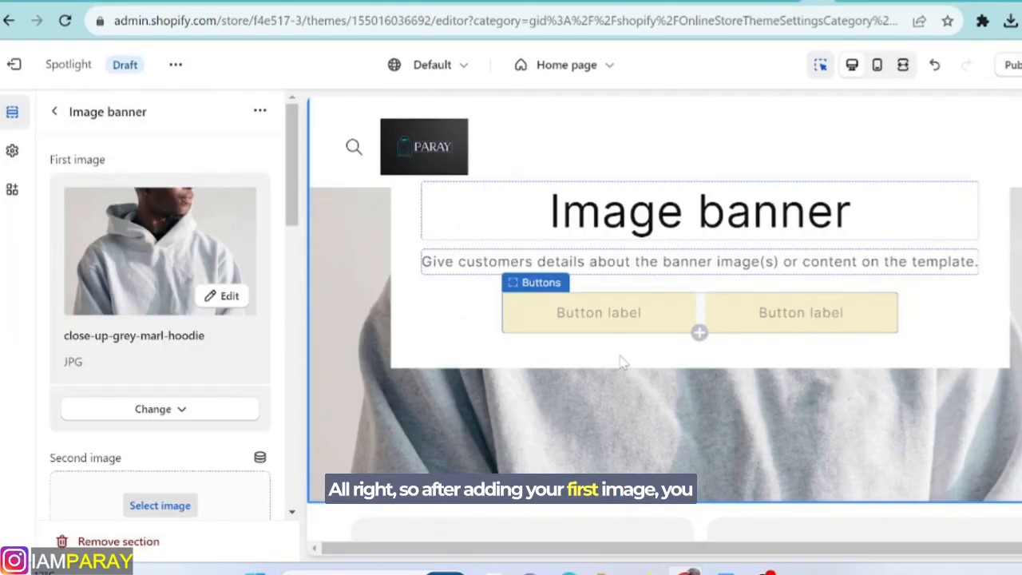
{"action": "scroll", "coordinate": [132, 260], "scroll_direction": "down", "scroll_amount": 1}
{"action": "scroll", "coordinate": [132, 260], "scroll_direction": "down", "scroll_amount": 1}
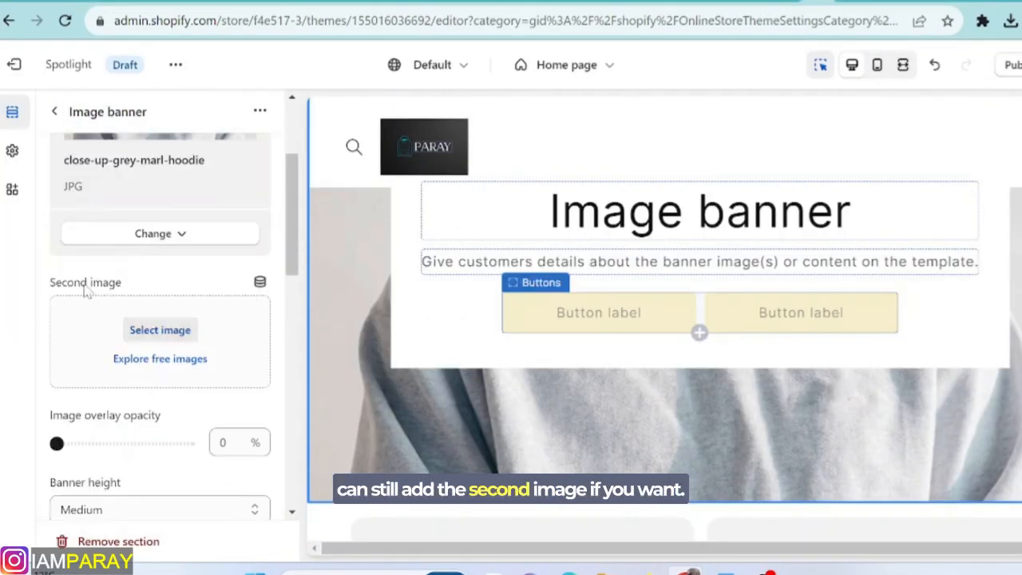
{"action": "scroll", "coordinate": [524, 356], "scroll_direction": "up", "scroll_amount": 2}
{"action": "scroll", "coordinate": [535, 335], "scroll_direction": "down", "scroll_amount": 1}
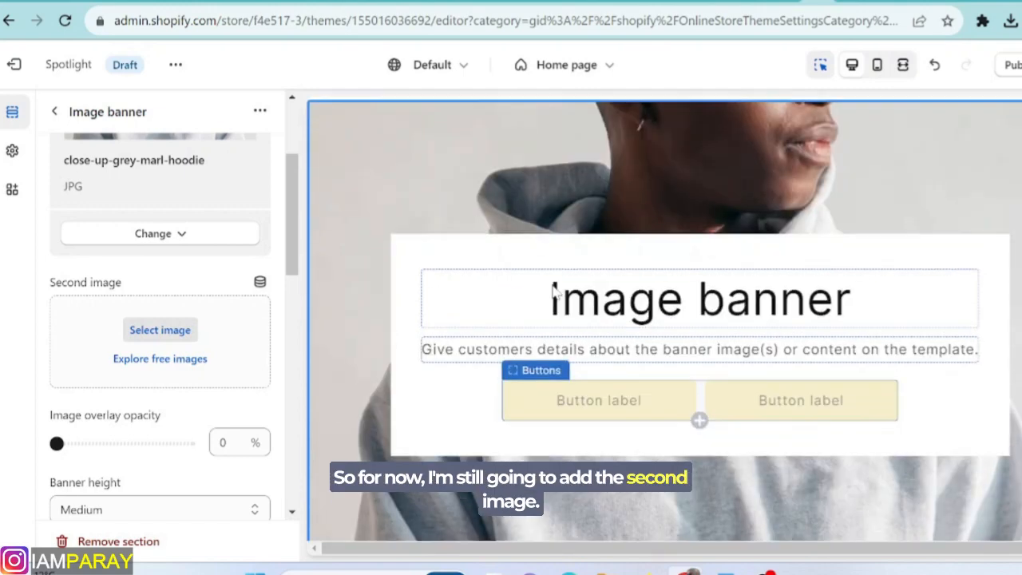
Search the free images for hoodie and use the casual-mens-fashion-long-sleeves photo as the banner's second image
{"action": "scroll", "coordinate": [511, 290], "scroll_direction": "down", "scroll_amount": 1}
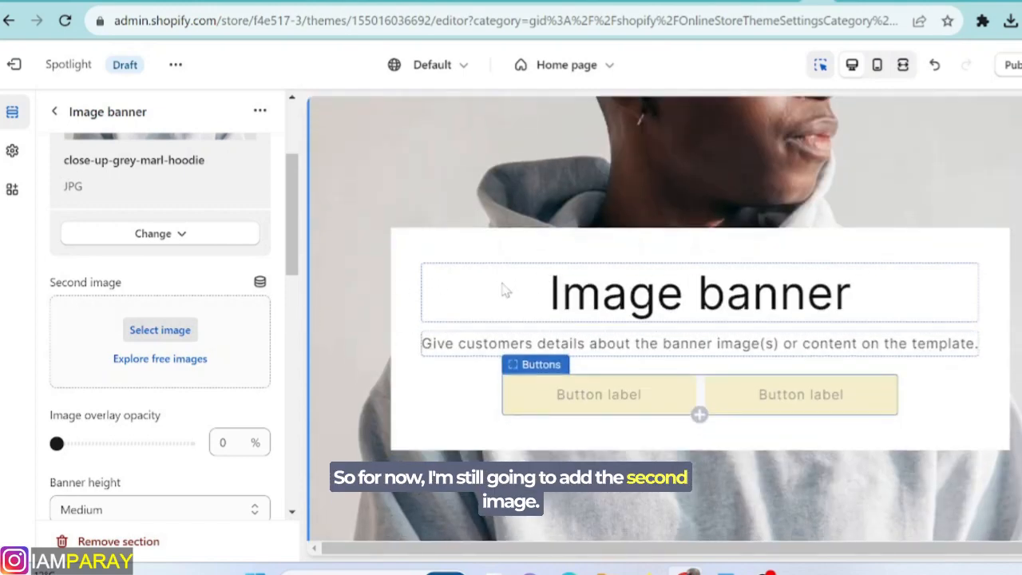
{"action": "left_click", "coordinate": [156, 363]}
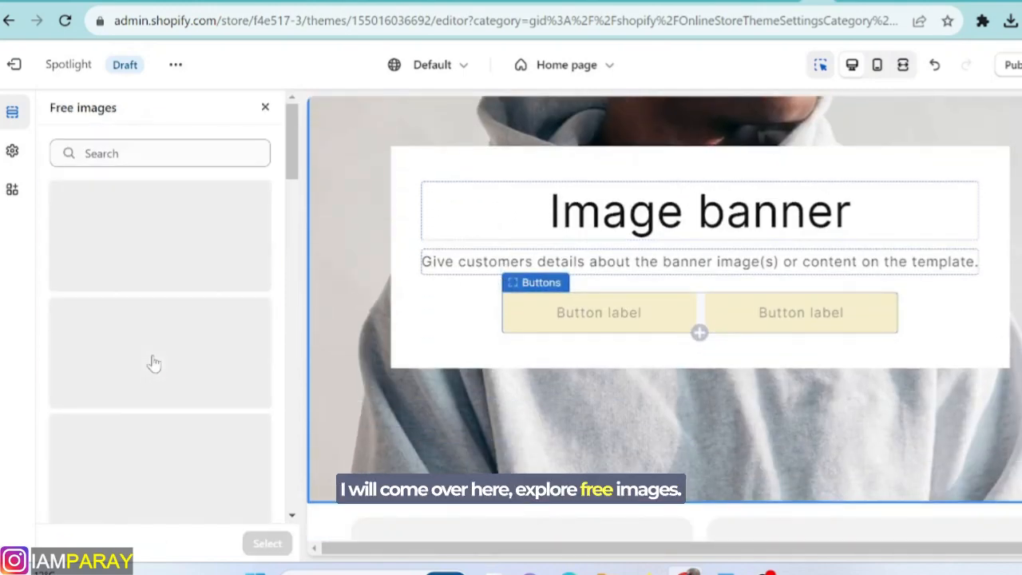
{"action": "type", "text": "h"}
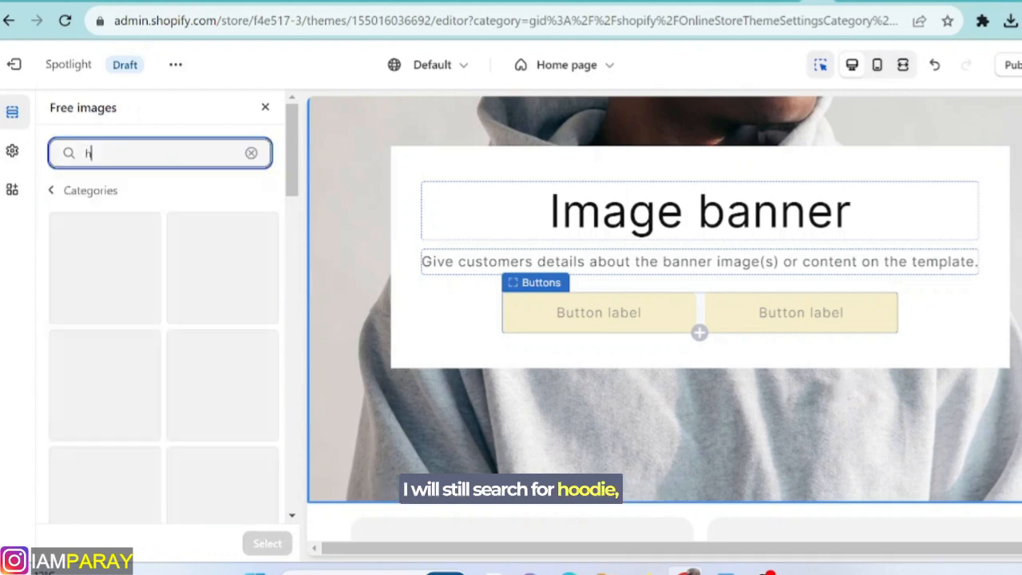
{"action": "type", "text": "oodie"}
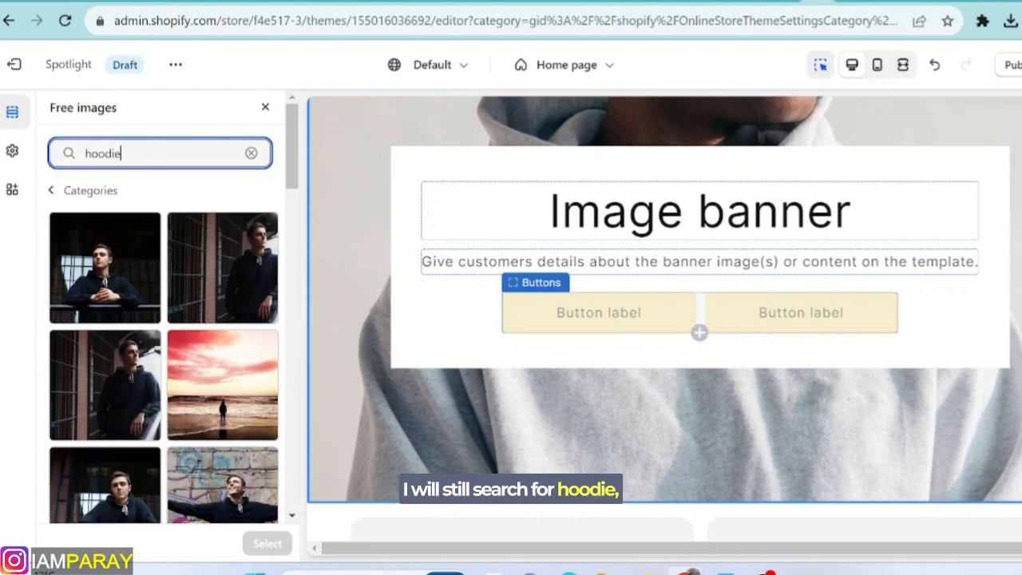
{"action": "scroll", "coordinate": [222, 336], "scroll_direction": "down", "scroll_amount": 4}
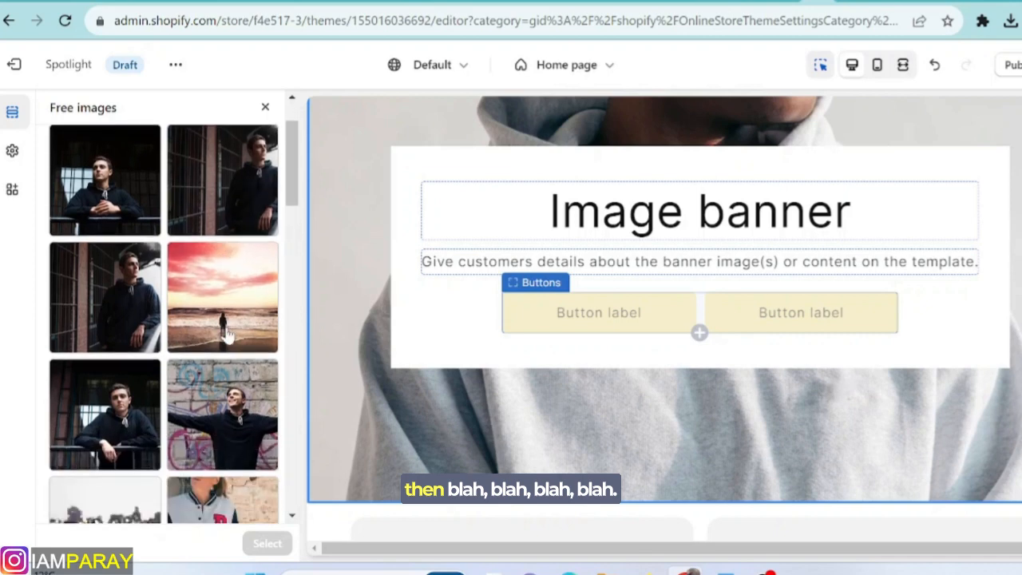
{"action": "scroll", "coordinate": [222, 345], "scroll_direction": "up", "scroll_amount": 2}
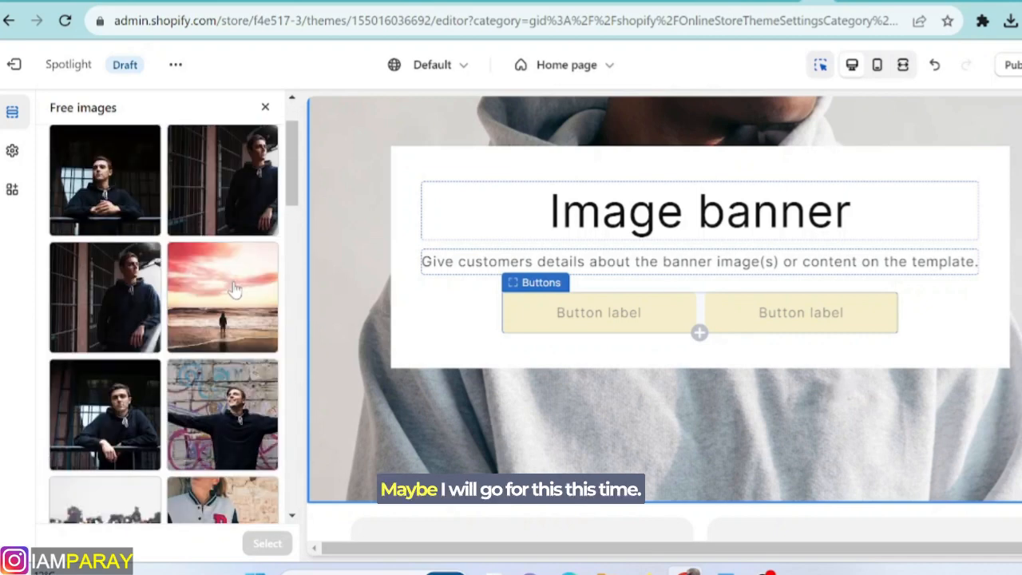
{"action": "left_click", "coordinate": [120, 430]}
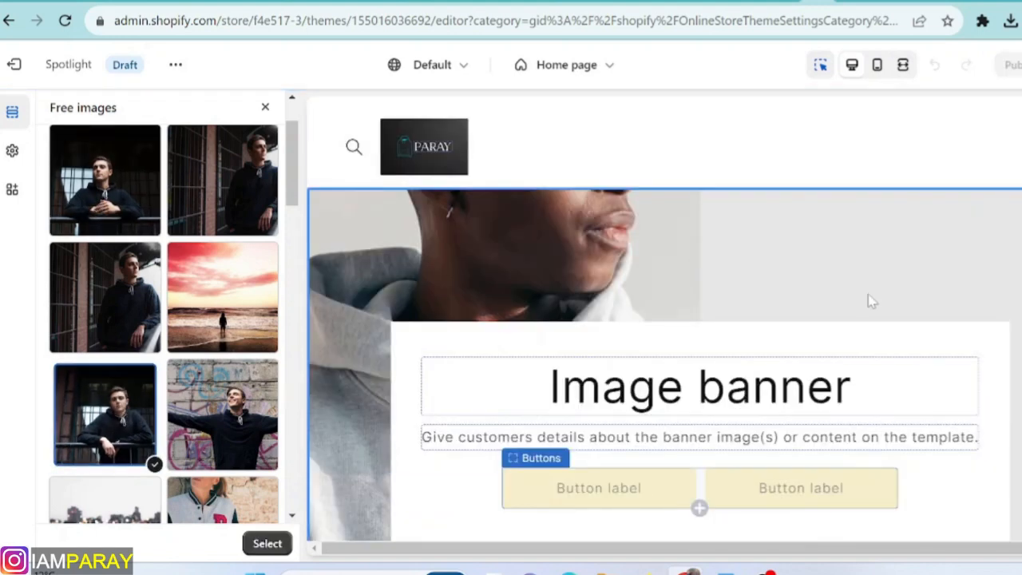
{"action": "scroll", "coordinate": [949, 295], "scroll_direction": "down", "scroll_amount": 1}
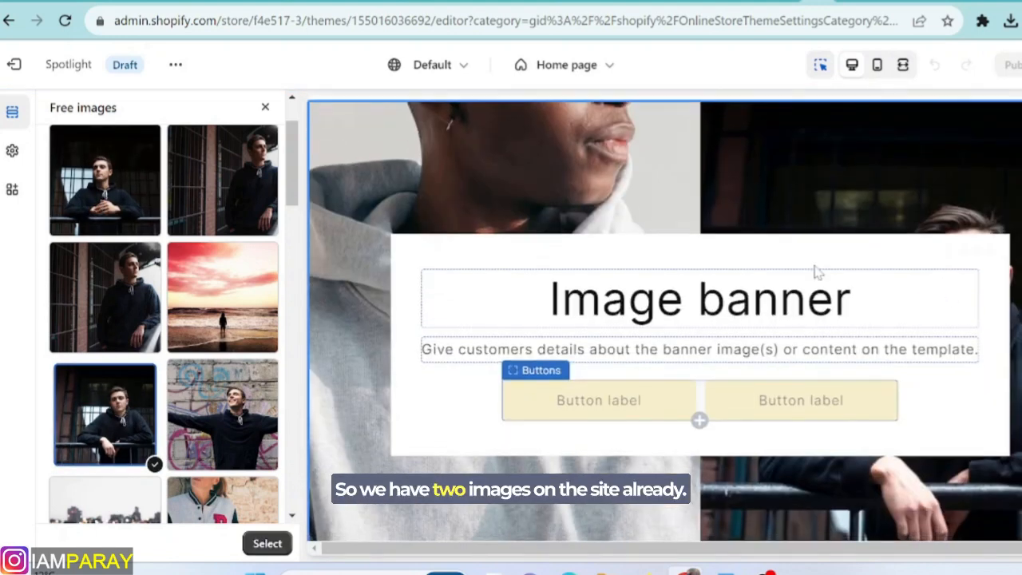
{"action": "scroll", "coordinate": [742, 263], "scroll_direction": "down", "scroll_amount": 2}
{"action": "scroll", "coordinate": [743, 280], "scroll_direction": "up", "scroll_amount": 3}
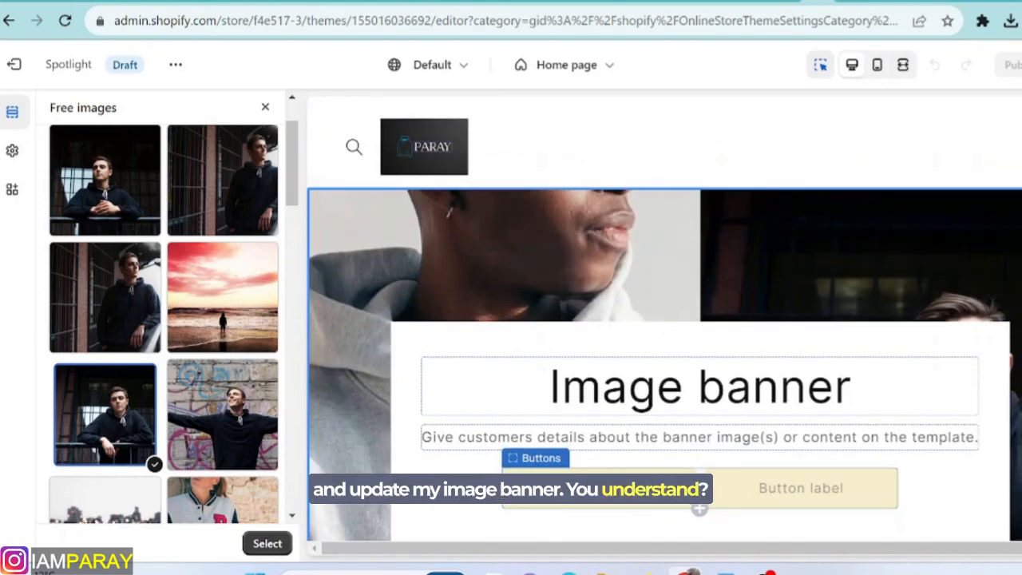
{"action": "scroll", "coordinate": [801, 285], "scroll_direction": "down", "scroll_amount": 1}
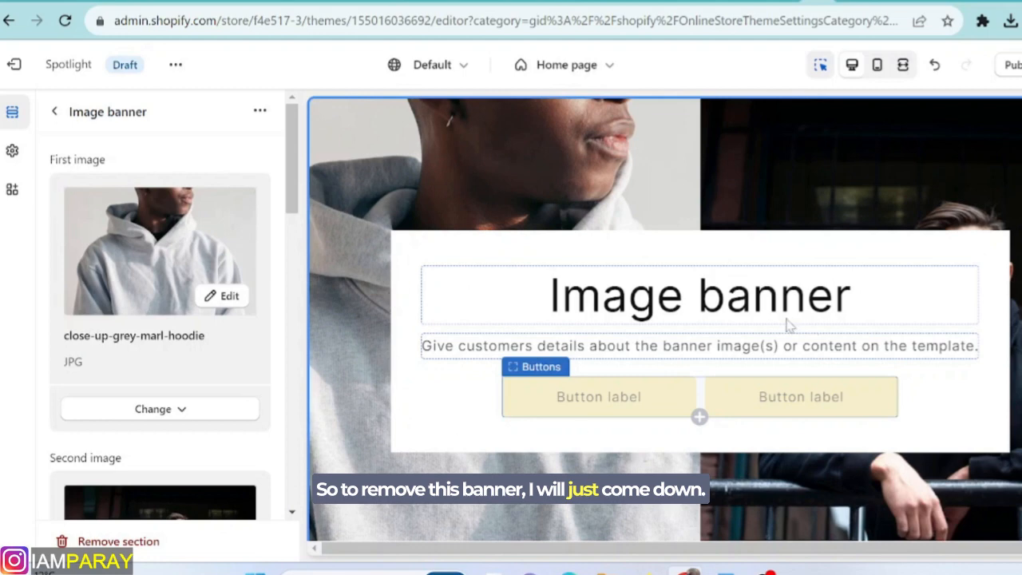
Try an image overlay opacity of 80% on the banner and return it to 0%
{"action": "scroll", "coordinate": [293, 185], "scroll_direction": "down", "scroll_amount": 5}
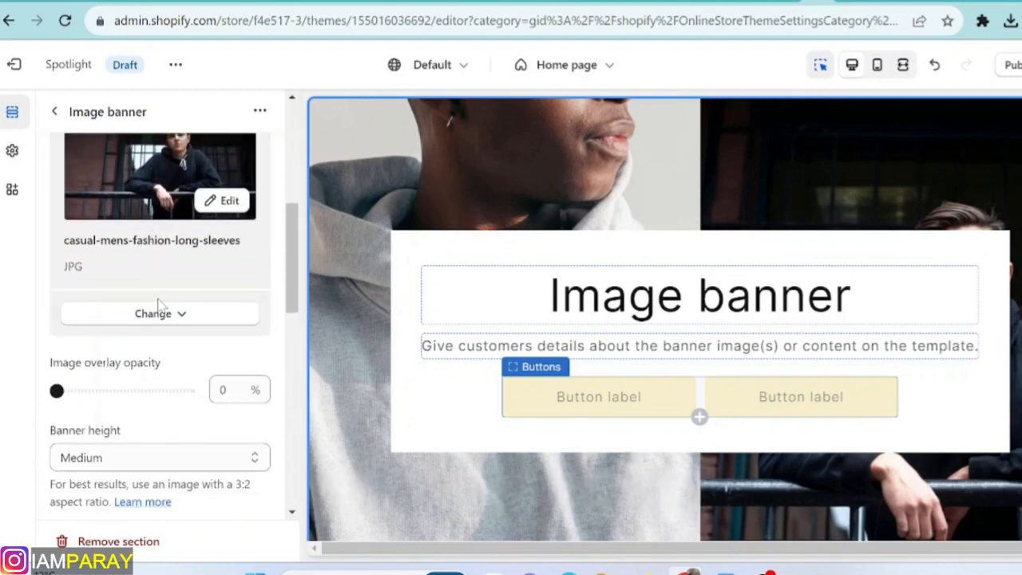
{"action": "scroll", "coordinate": [152, 307], "scroll_direction": "down", "scroll_amount": 2}
{"action": "left_click_drag", "start_coordinate": [55, 304], "coordinate": [162, 304]}
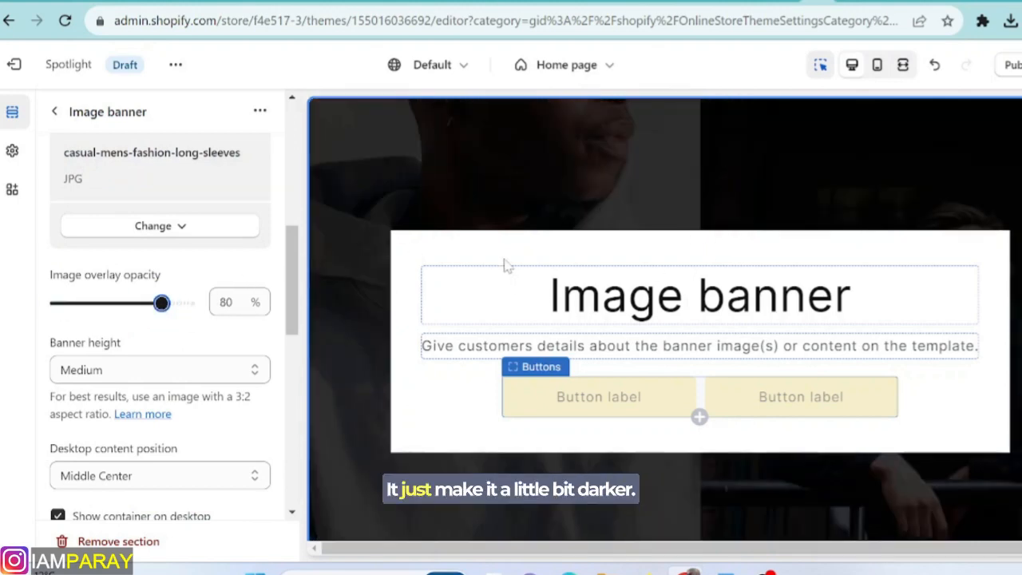
{"action": "left_click_drag", "start_coordinate": [158, 305], "coordinate": [56, 304]}
Turn off the banner's container on desktop so its text has no white box
{"action": "scroll", "coordinate": [156, 339], "scroll_direction": "down", "scroll_amount": 1}
{"action": "scroll", "coordinate": [156, 339], "scroll_direction": "down", "scroll_amount": 2}
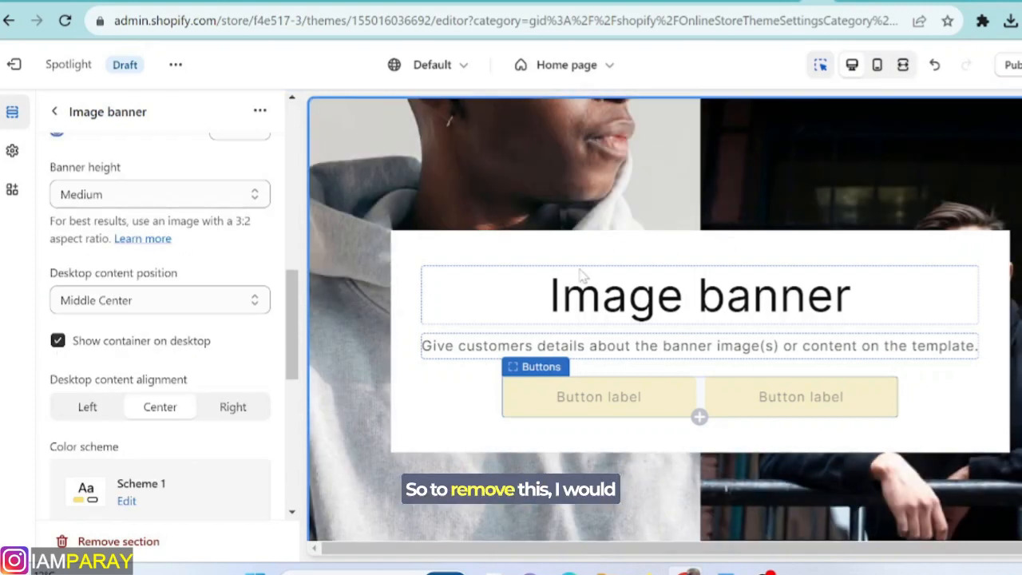
{"action": "left_click", "coordinate": [57, 341]}
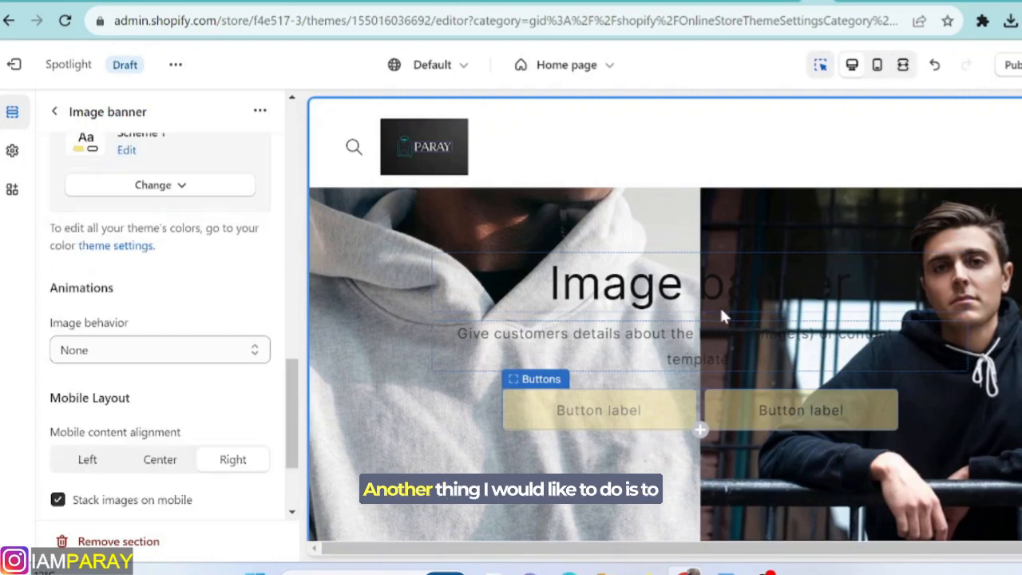
Set the banner's image behavior animation to Ambient movement
{"action": "scroll", "coordinate": [721, 311], "scroll_direction": "down", "scroll_amount": 1}
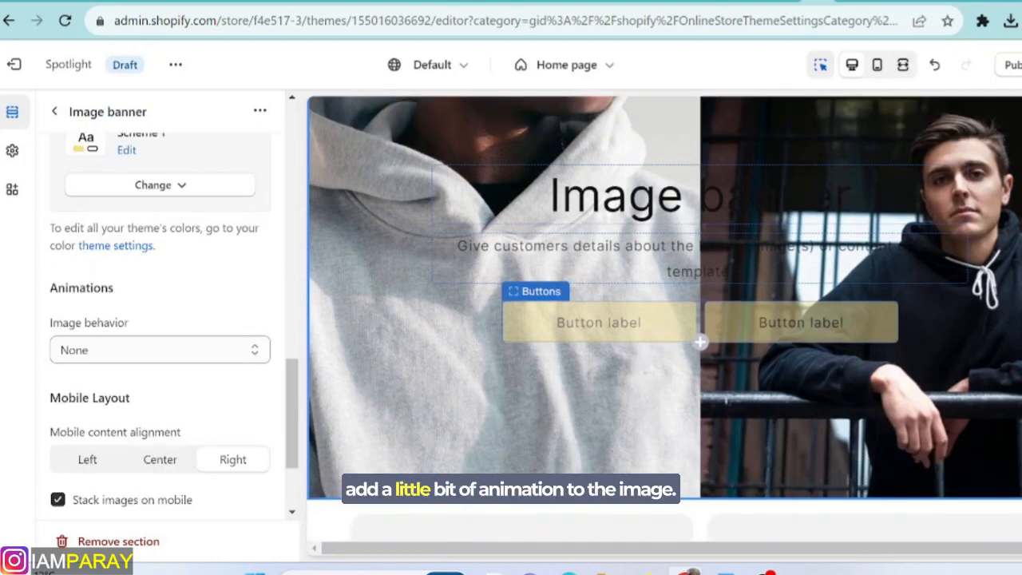
{"action": "scroll", "coordinate": [615, 255], "scroll_direction": "up", "scroll_amount": 1}
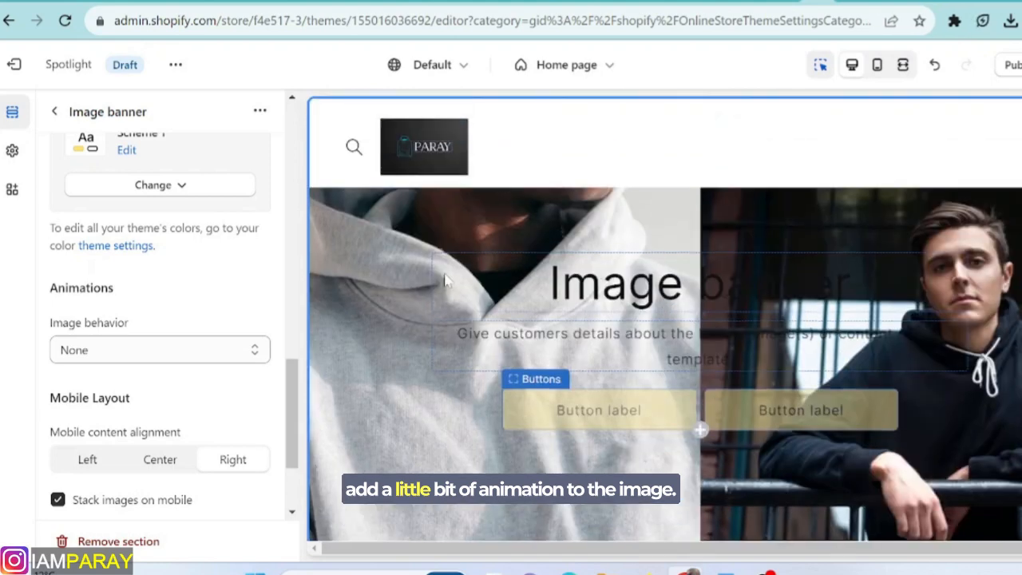
{"action": "left_click", "coordinate": [214, 352]}
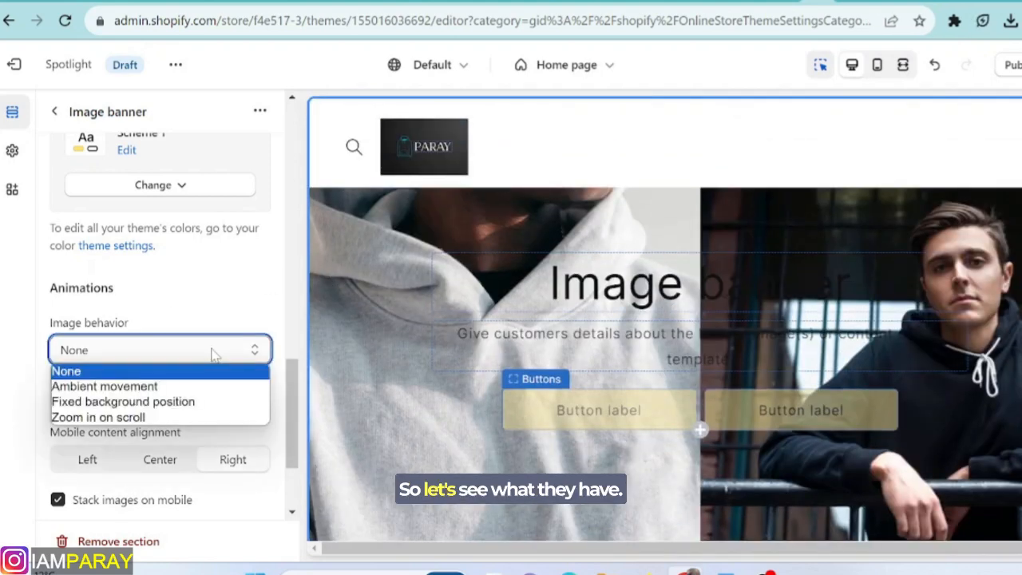
{"action": "left_click", "coordinate": [70, 387]}
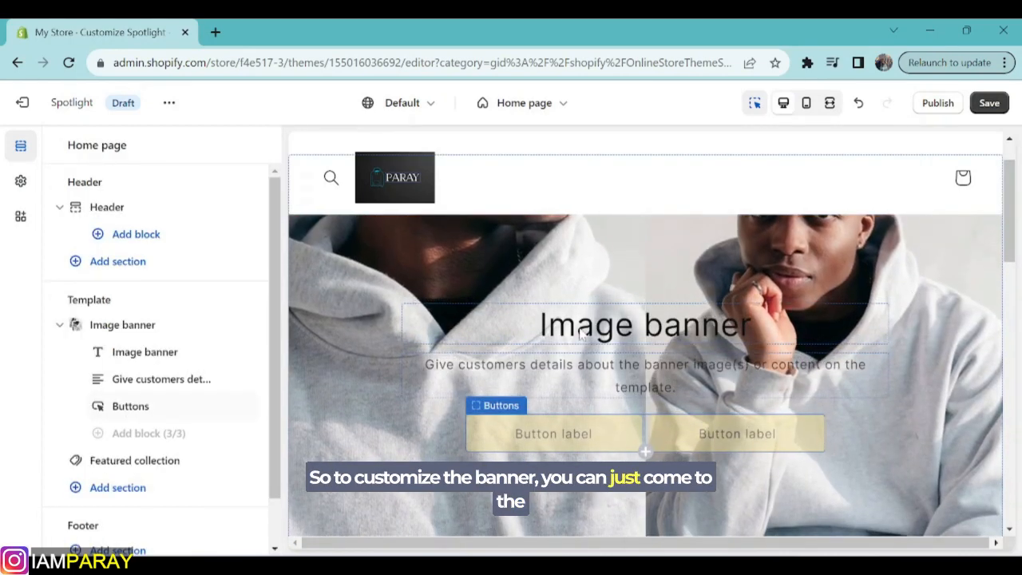
Replace the banner's heading text with PARAY COLLECTIONS
{"action": "left_click", "coordinate": [622, 331]}
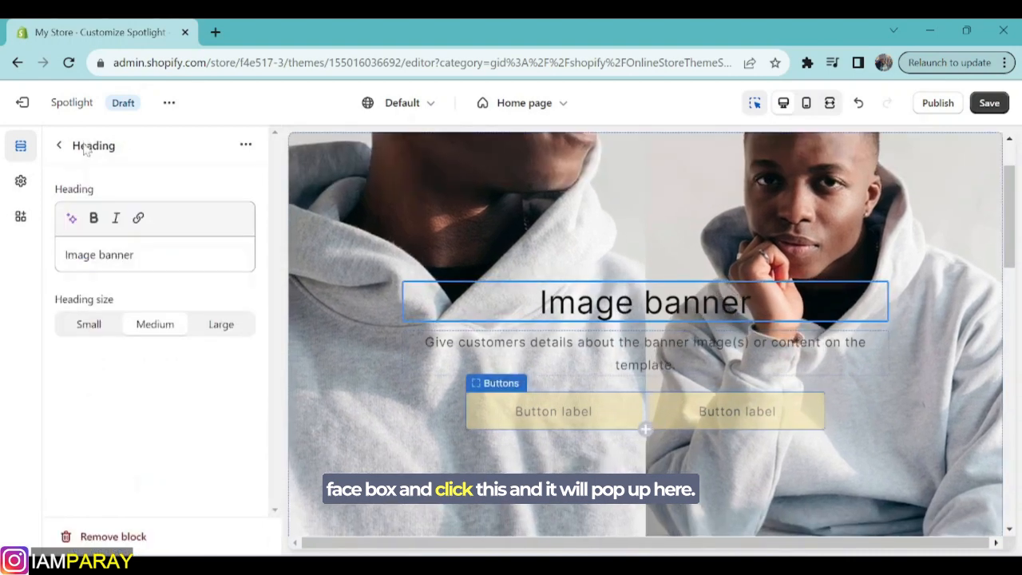
{"action": "left_click", "coordinate": [135, 255]}
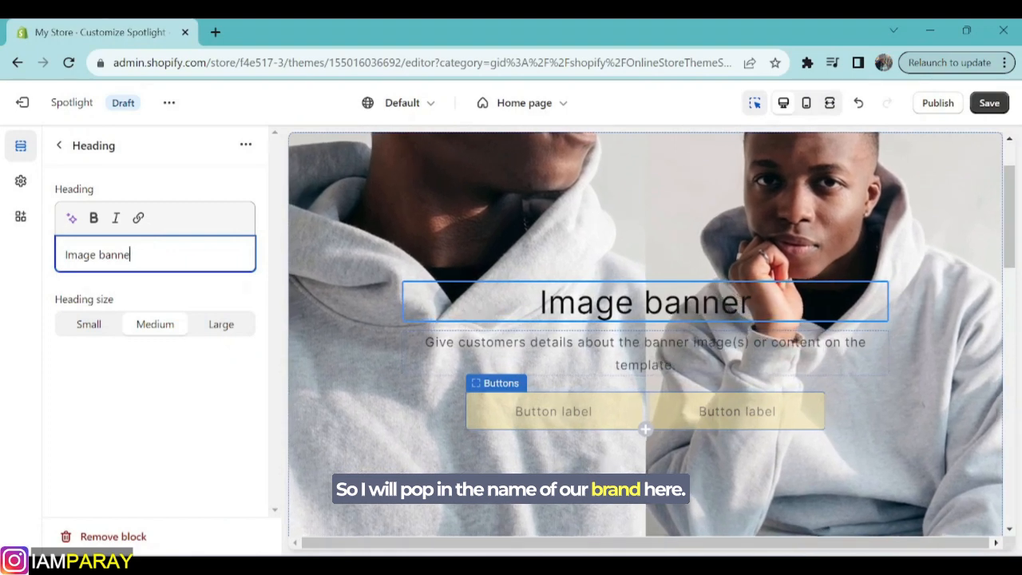
{"action": "key", "text": "BackSpace"}
{"action": "key", "text": "BackSpace"}
{"action": "key", "text": "BackSpace"}
{"action": "key", "text": "BackSpace"}
{"action": "key", "text": "BackSpace"}
{"action": "key", "text": "BackSpace"}
{"action": "key", "text": "BackSpace"}
{"action": "key", "text": "BackSpace"}
{"action": "key", "text": "BackSpace"}
{"action": "key", "text": "BackSpace"}
{"action": "key", "text": "BackSpace"}
{"action": "key", "text": "BackSpace"}
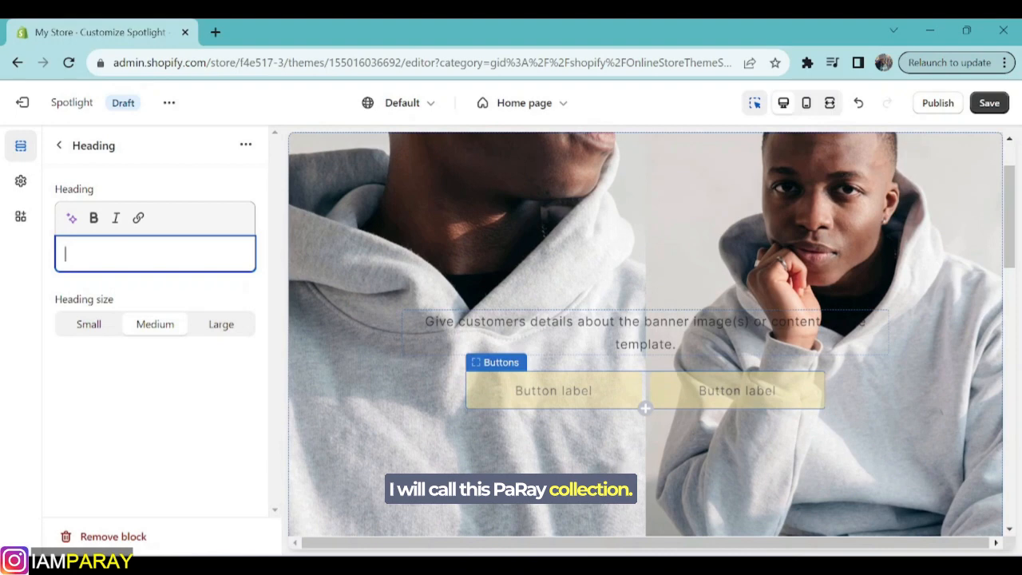
{"action": "type", "text": "P"}
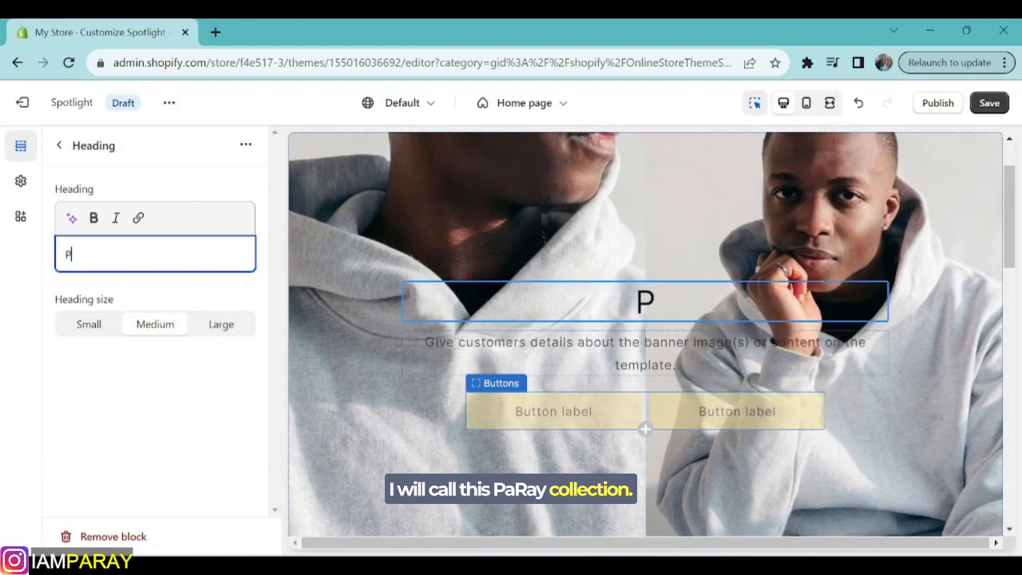
{"action": "type", "text": "ARA"}
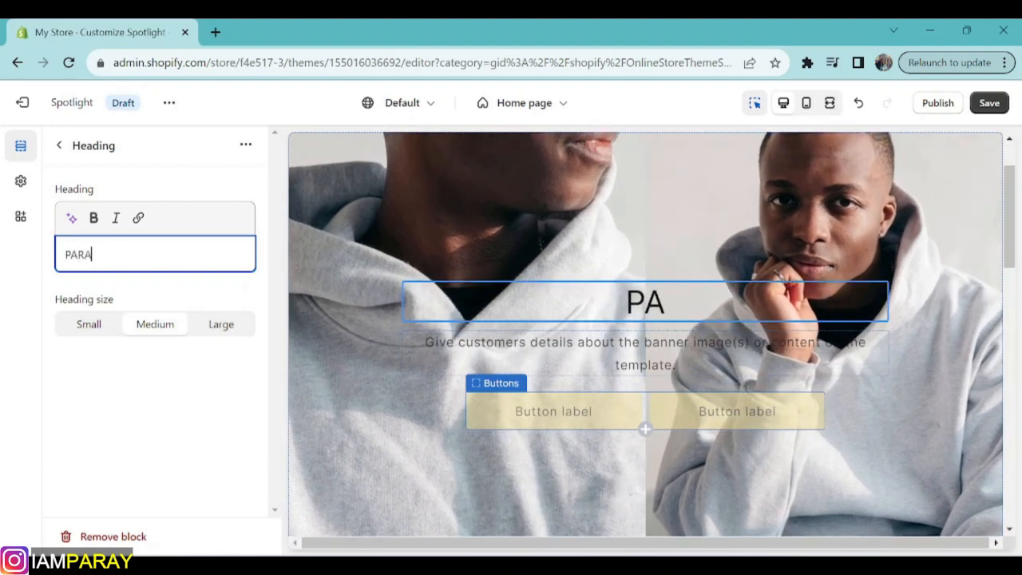
{"action": "type", "text": "Y COLL"}
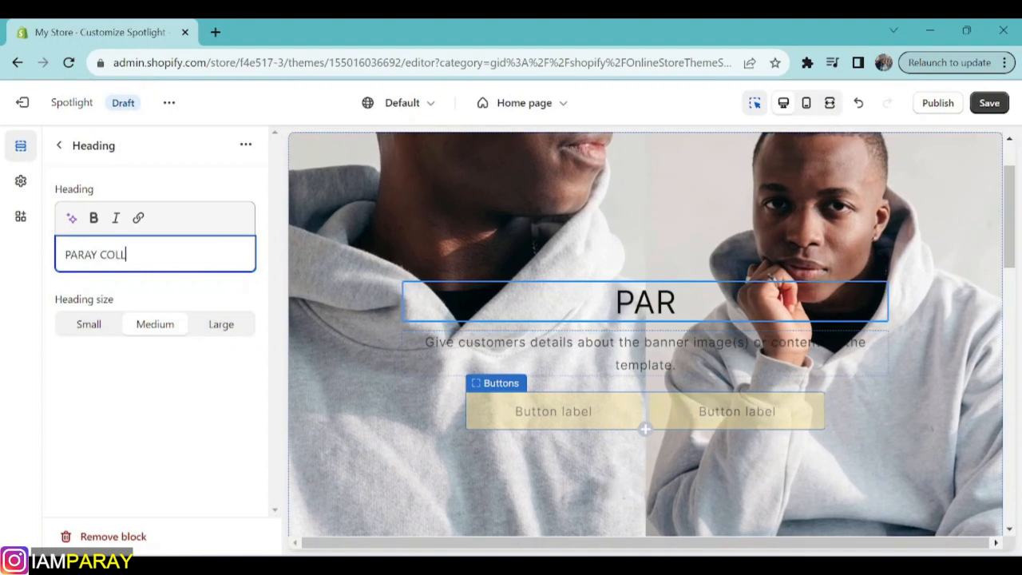
{"action": "type", "text": "ECTIONS"}
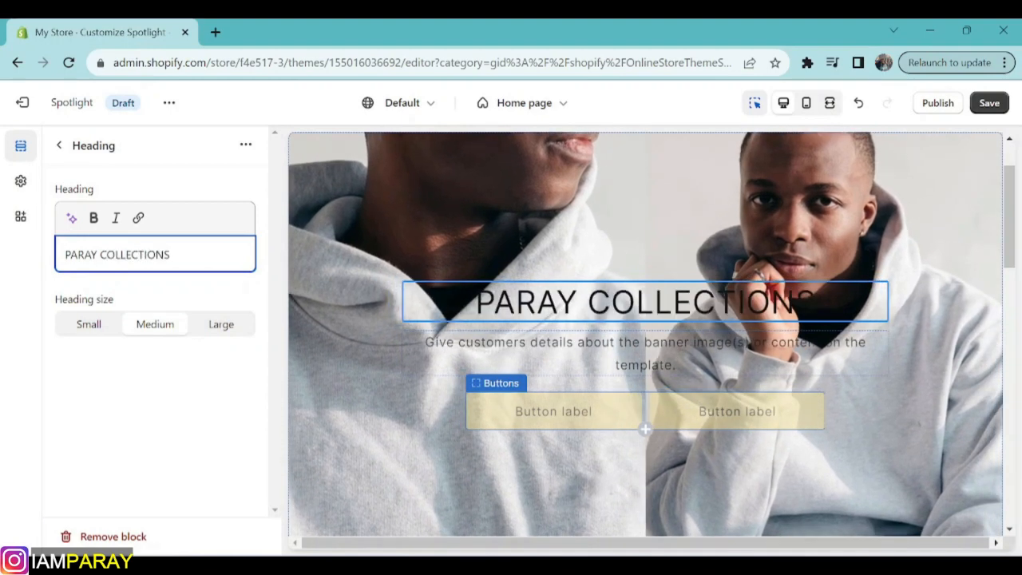
Replace the banner's description with the generated "Discover the perfect hoodie for every occasion" suggestion, using the prompt "Headline about a hoodie store" and the Expert tone
{"action": "left_click", "coordinate": [564, 351]}
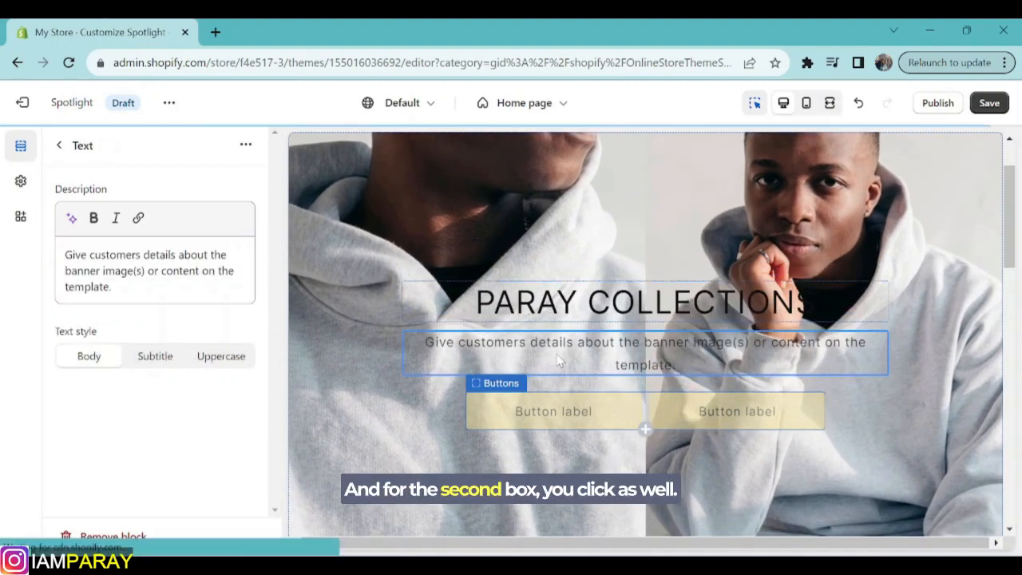
{"action": "left_click", "coordinate": [113, 286]}
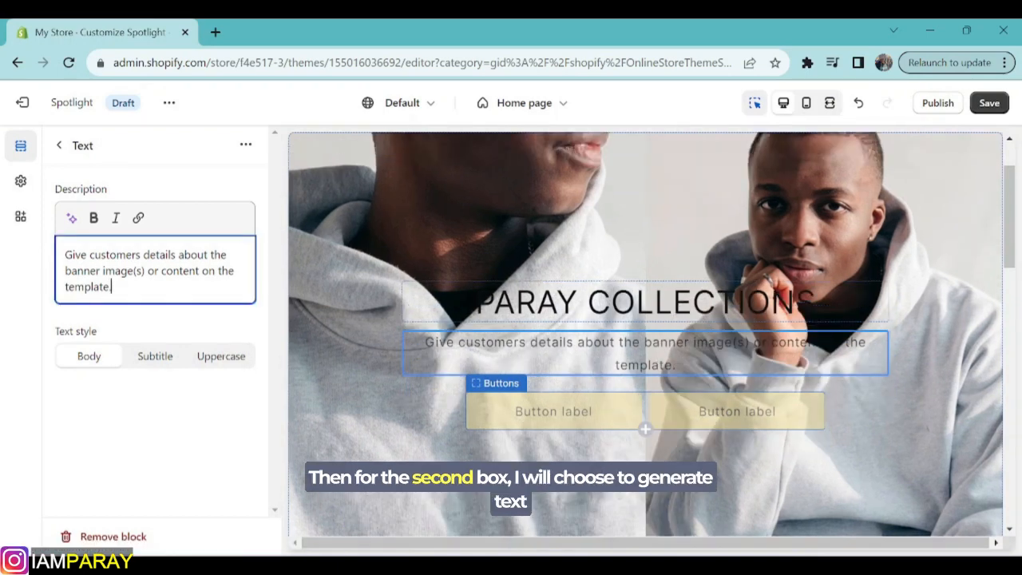
{"action": "left_click", "coordinate": [71, 218]}
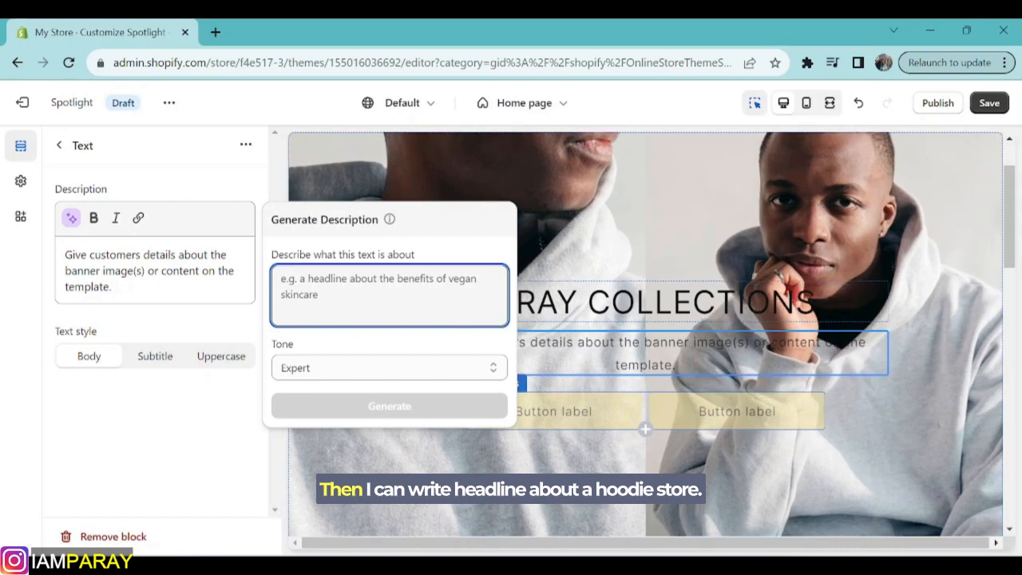
{"action": "type", "text": "H"}
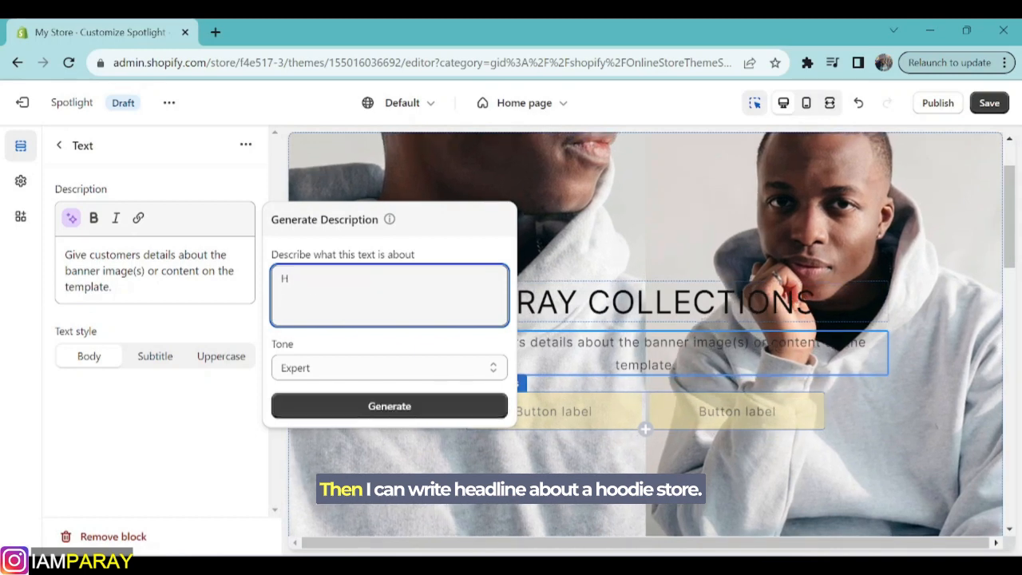
{"action": "type", "text": "eadline about a hoodie st"}
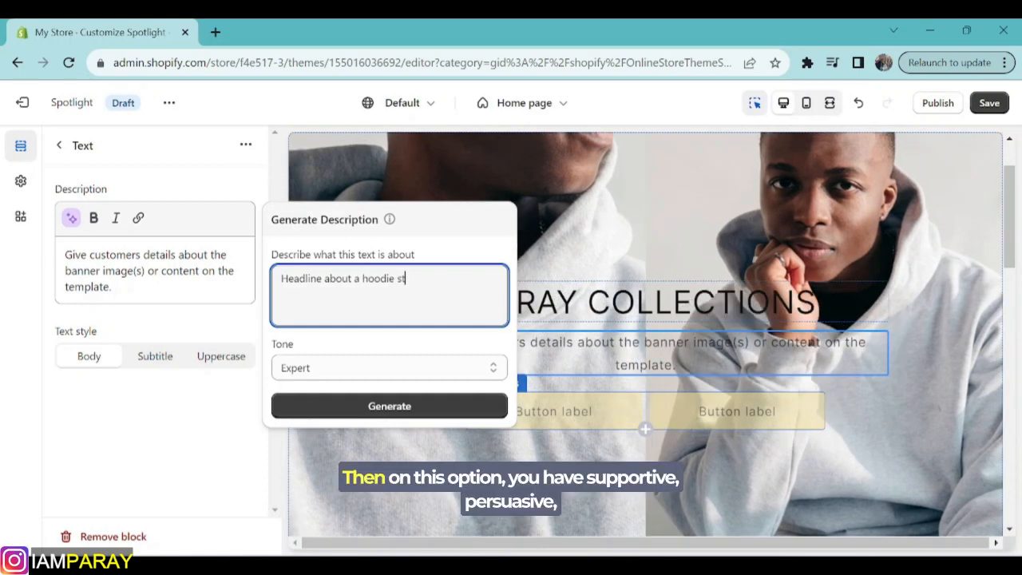
{"action": "type", "text": "ore"}
{"action": "left_click", "coordinate": [345, 367]}
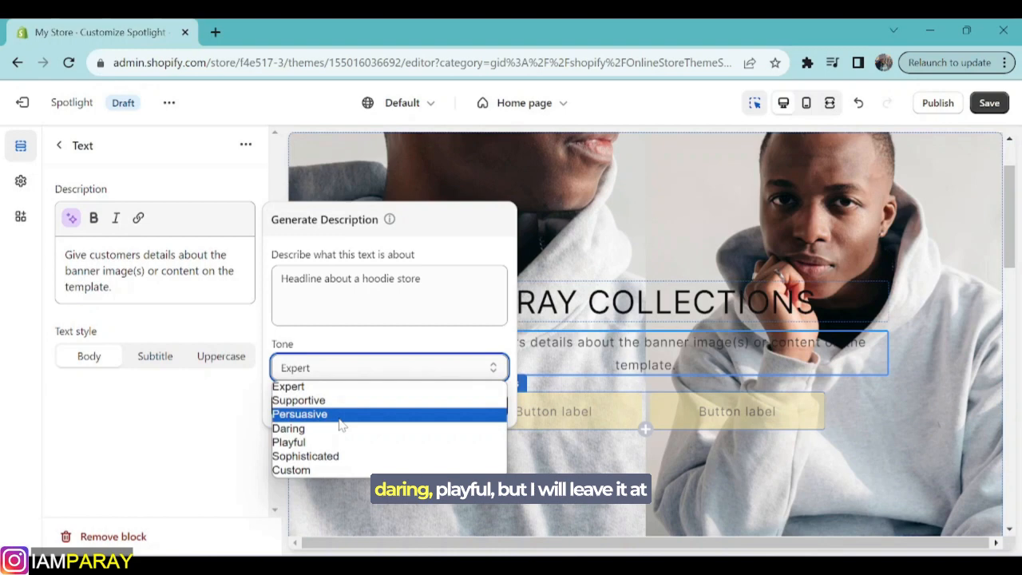
{"action": "left_click", "coordinate": [312, 389]}
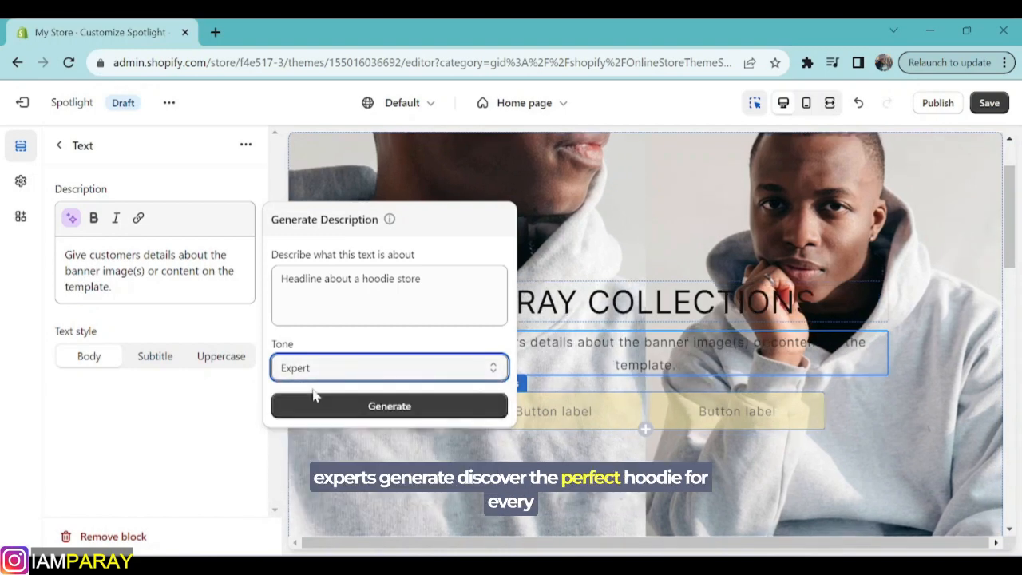
{"action": "left_click", "coordinate": [415, 407]}
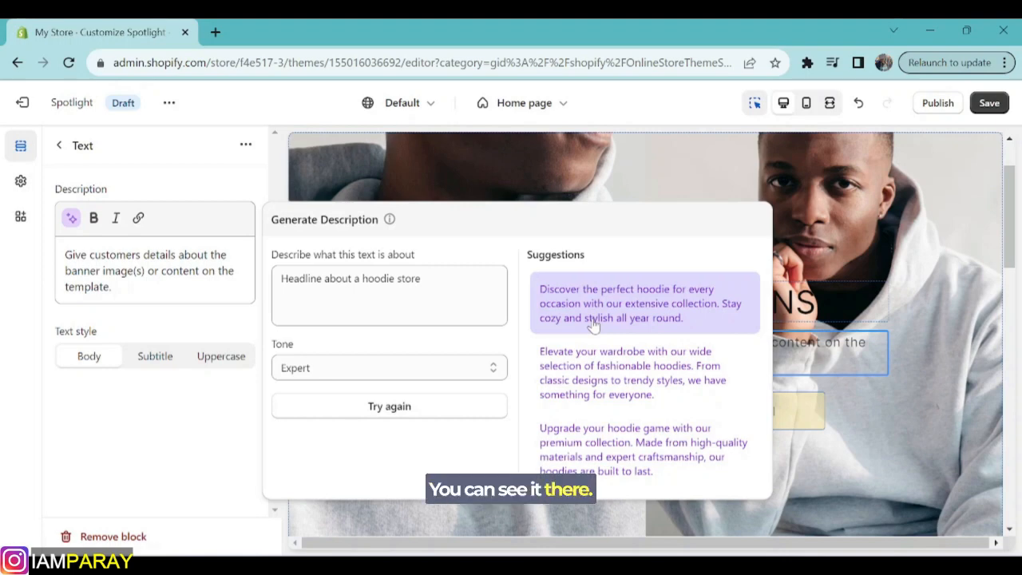
{"action": "left_click", "coordinate": [593, 320]}
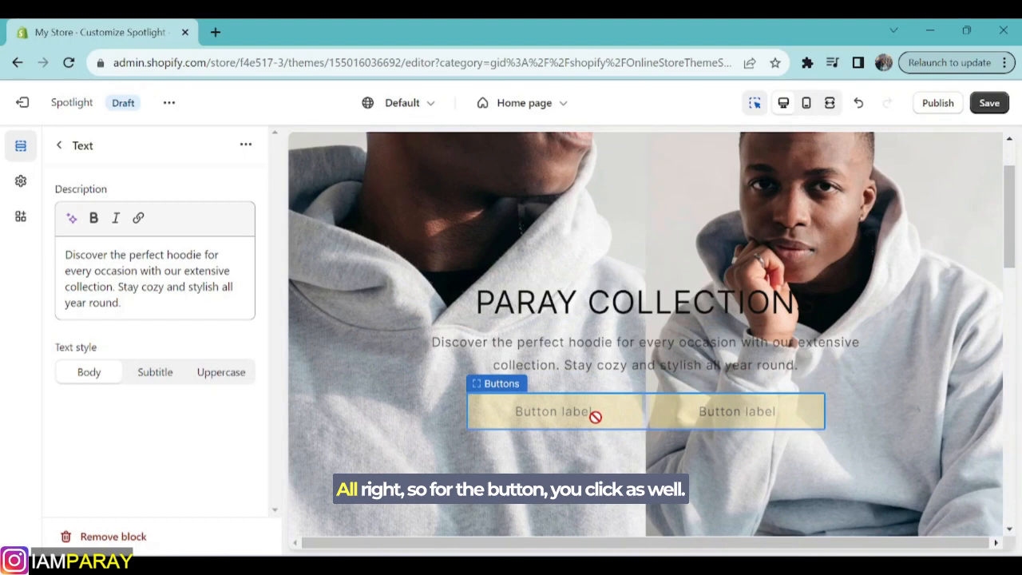
Configure the banner's first button with the label SHOP, a link to All products and the outline button style
{"action": "left_click", "coordinate": [595, 416]}
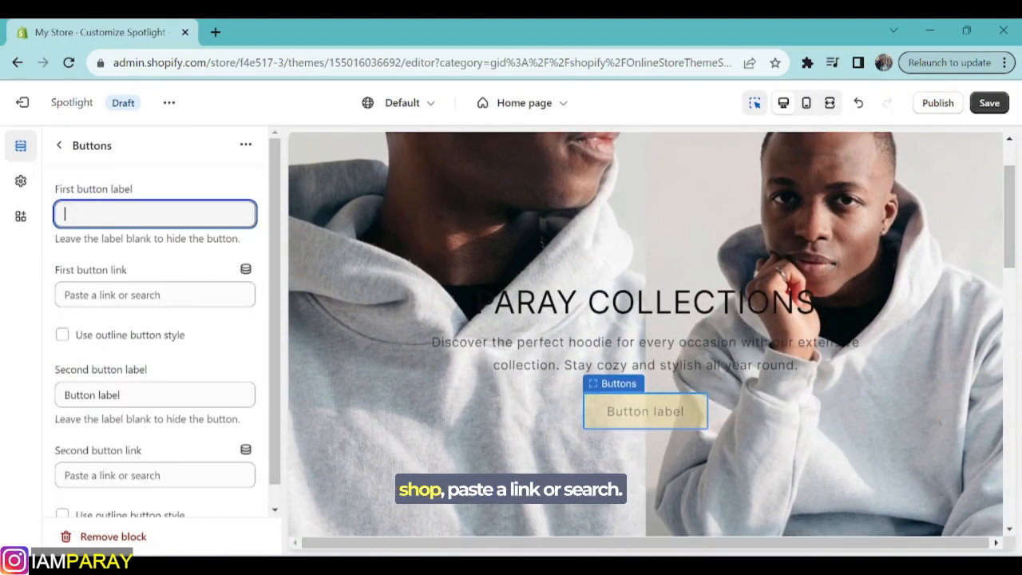
{"action": "type", "text": "SHOP"}
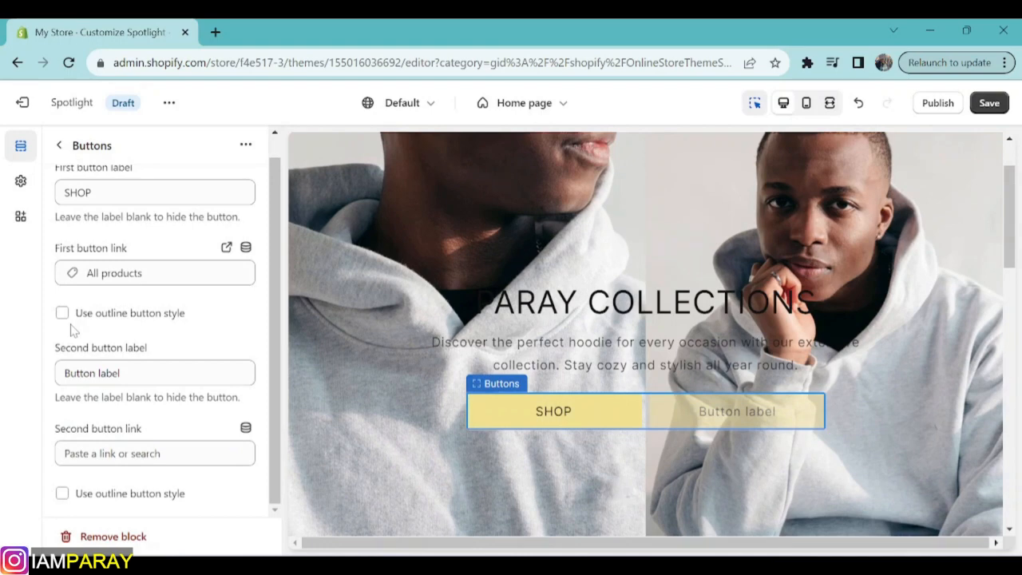
{"action": "left_click", "coordinate": [62, 314]}
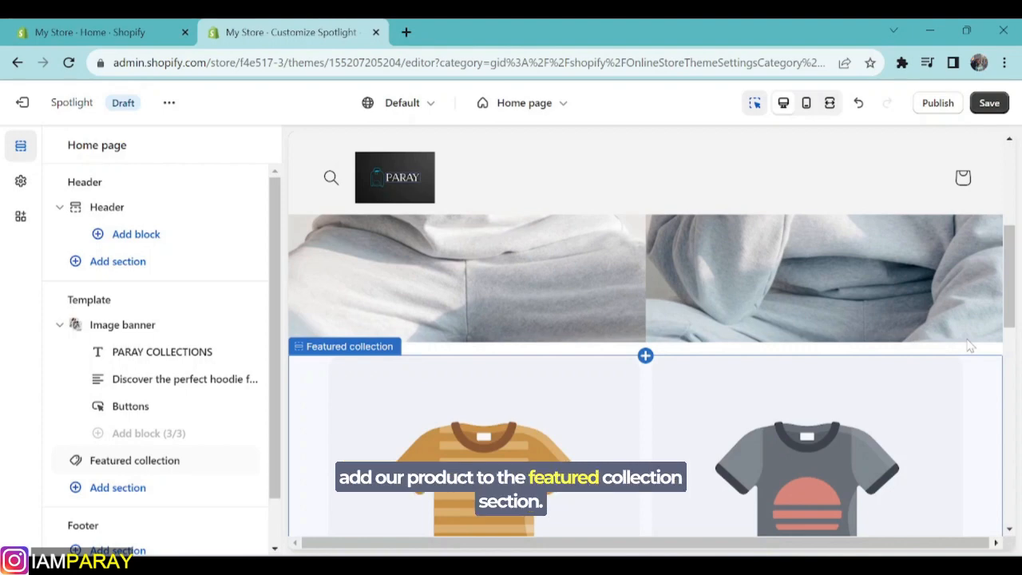
Switch to the store admin, open the Products page and start adding a new product
{"action": "left_click_drag", "start_coordinate": [1012, 323], "coordinate": [1013, 324]}
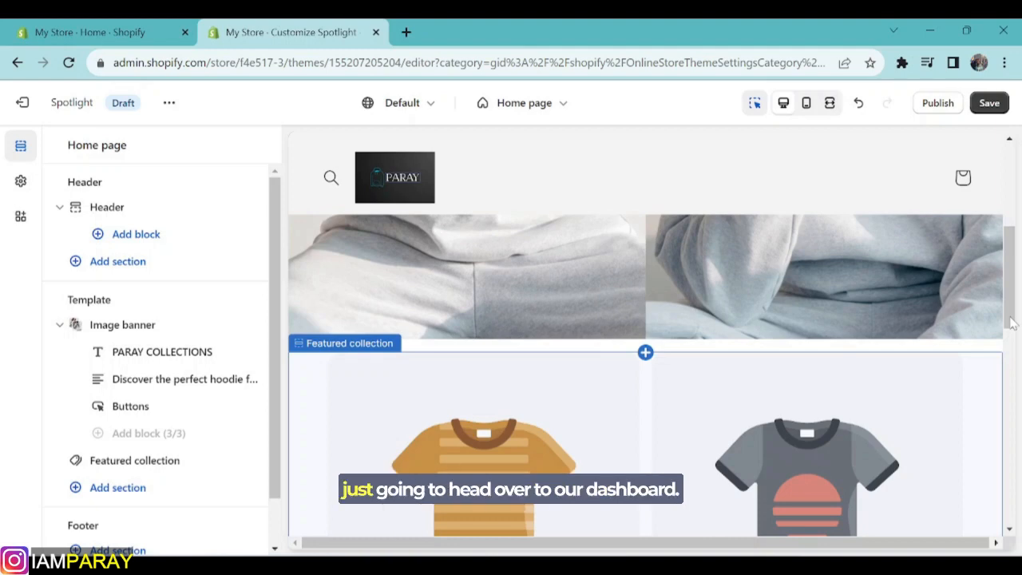
{"action": "scroll", "coordinate": [525, 295], "scroll_direction": "down", "scroll_amount": 2}
{"action": "scroll", "coordinate": [559, 344], "scroll_direction": "up", "scroll_amount": 2}
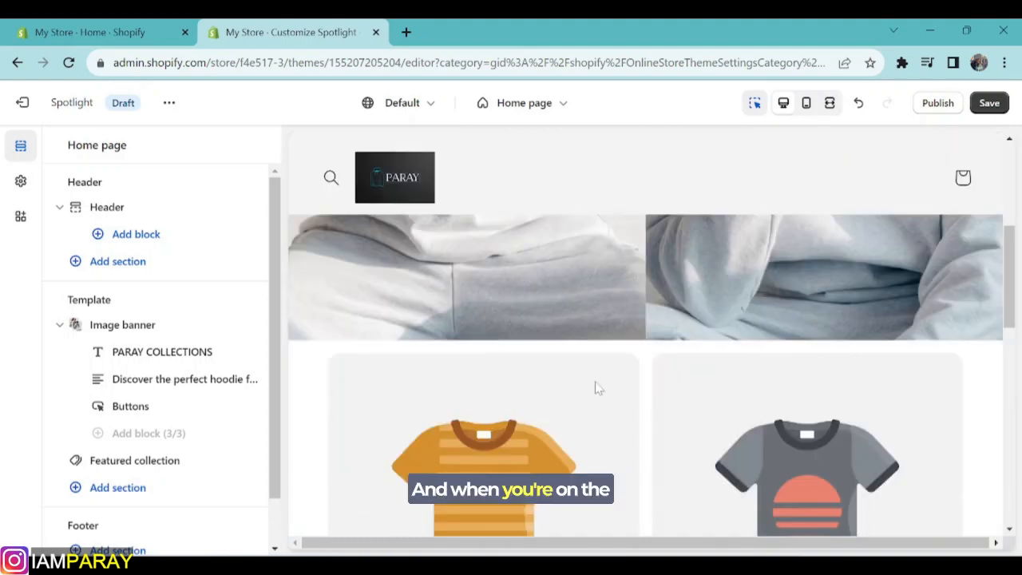
{"action": "key", "text": "ctrl+1"}
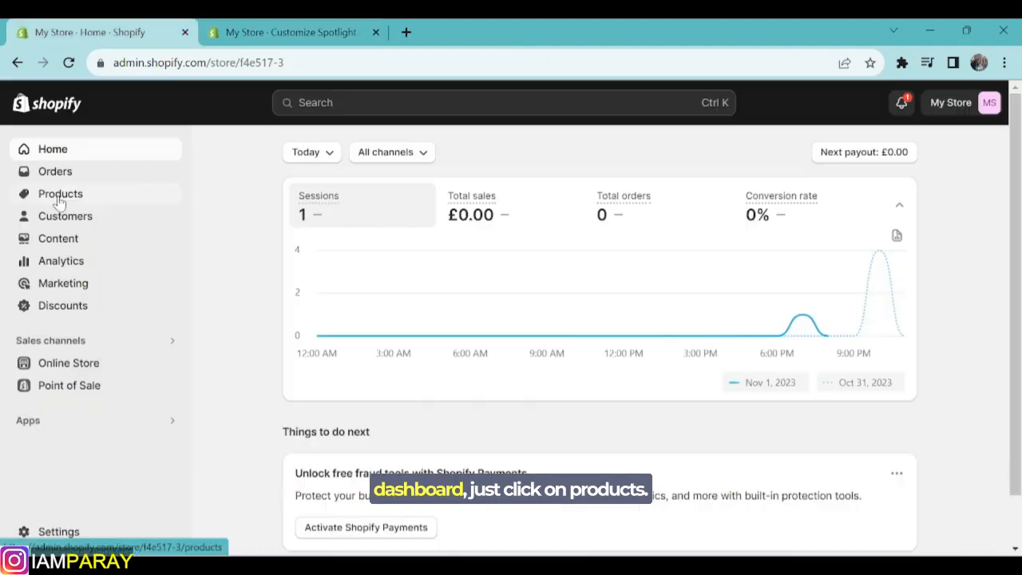
{"action": "left_click", "coordinate": [59, 199]}
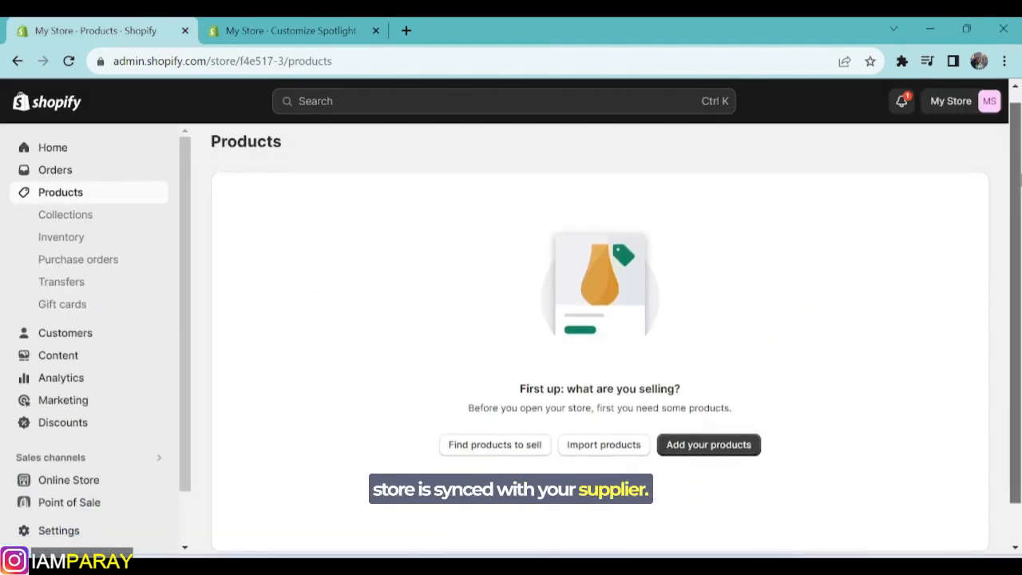
{"action": "scroll", "coordinate": [1014, 209], "scroll_direction": "down", "scroll_amount": 2}
{"action": "scroll", "coordinate": [1019, 210], "scroll_direction": "up", "scroll_amount": 2}
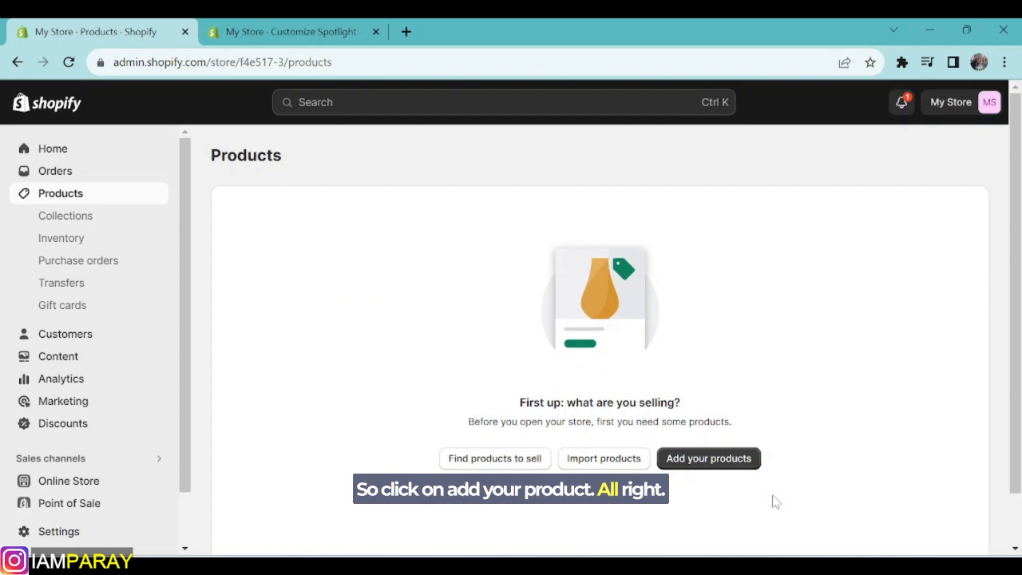
{"action": "left_click", "coordinate": [709, 457]}
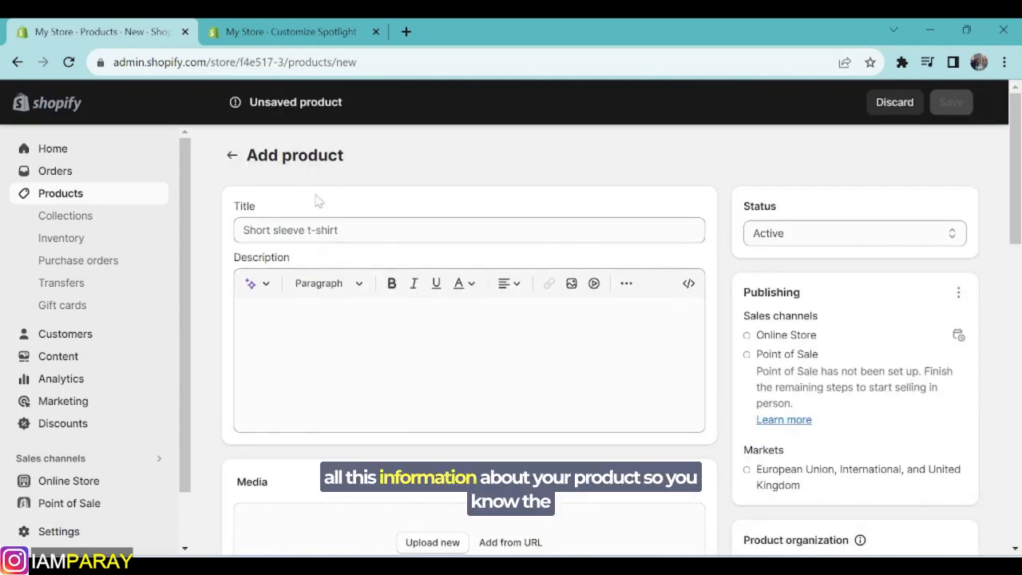
Title the new product Ankara Design
{"action": "scroll", "coordinate": [317, 200], "scroll_direction": "down", "scroll_amount": 5}
{"action": "scroll", "coordinate": [405, 203], "scroll_direction": "up", "scroll_amount": 5}
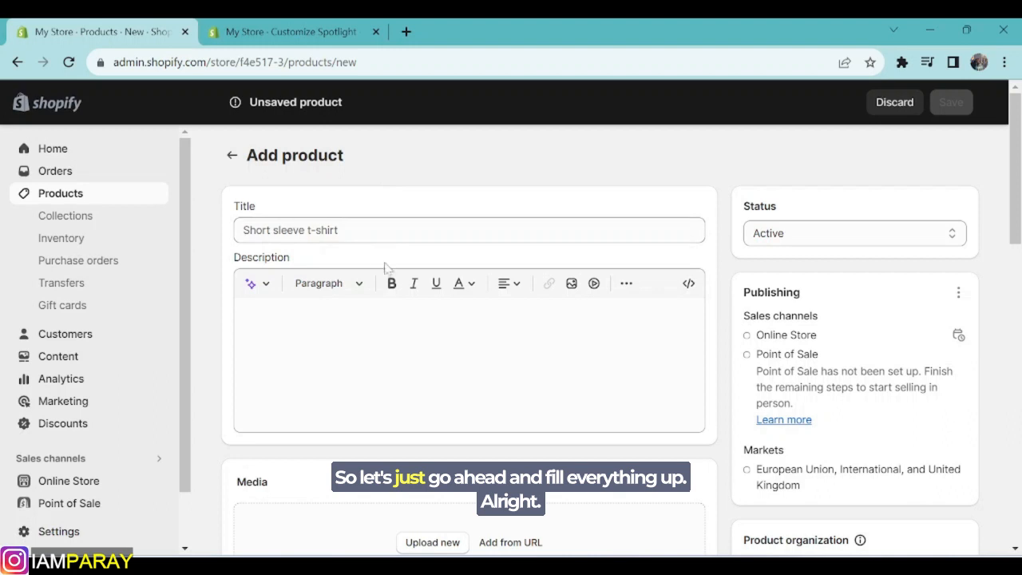
{"action": "left_click", "coordinate": [469, 359]}
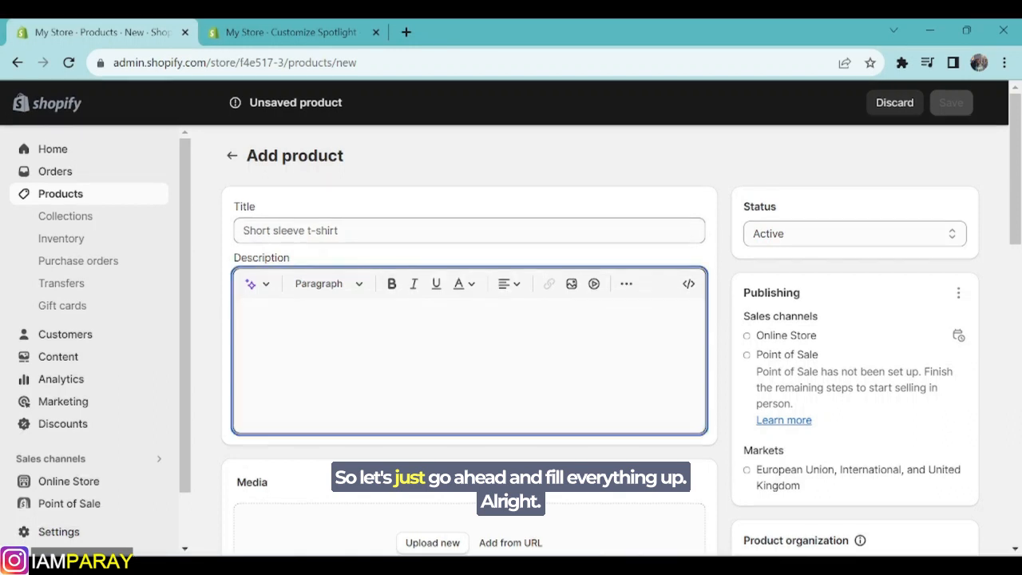
{"action": "left_click", "coordinate": [469, 230]}
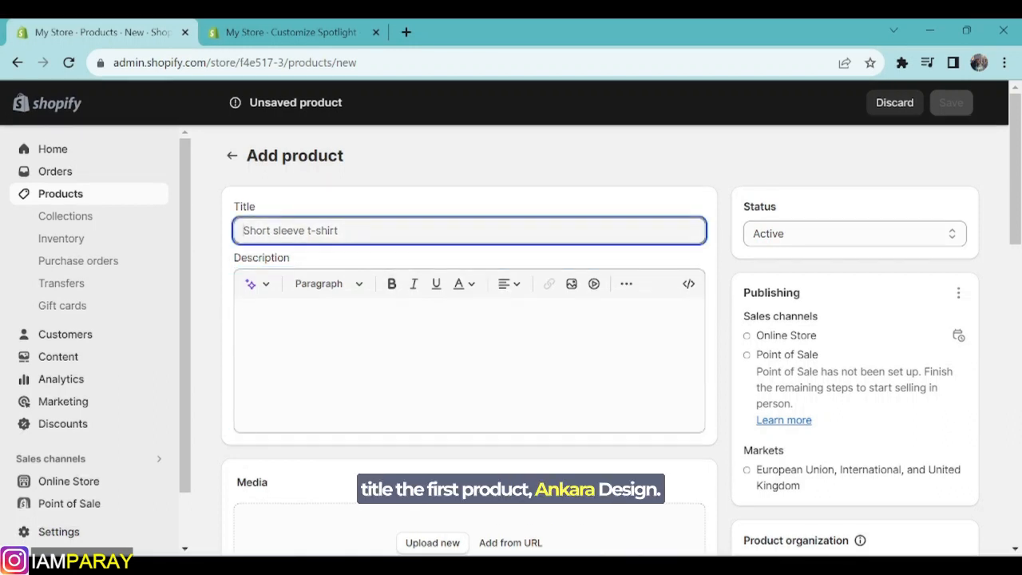
{"action": "type", "text": "Ankara"}
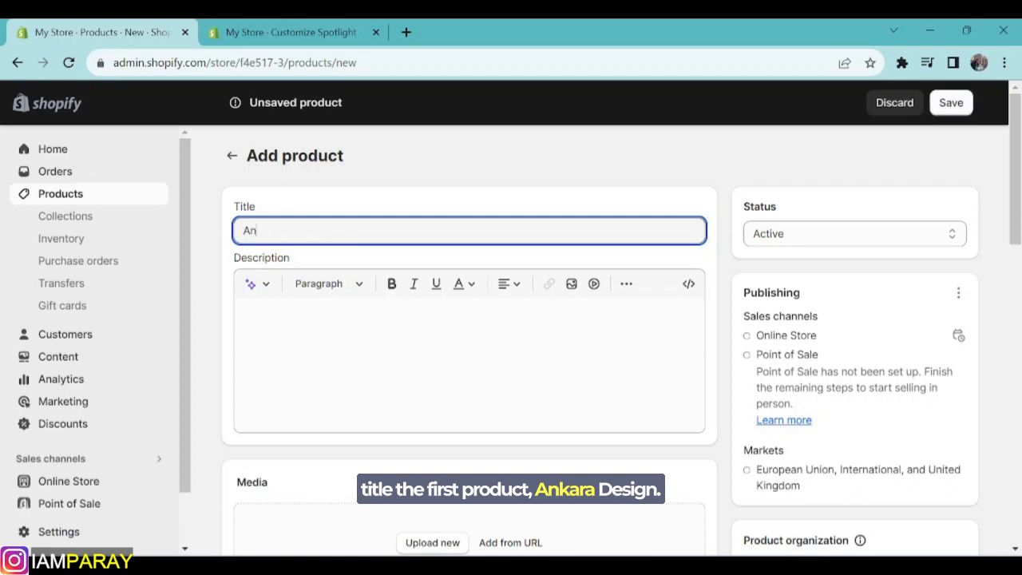
{"action": "type", "text": "Design"}
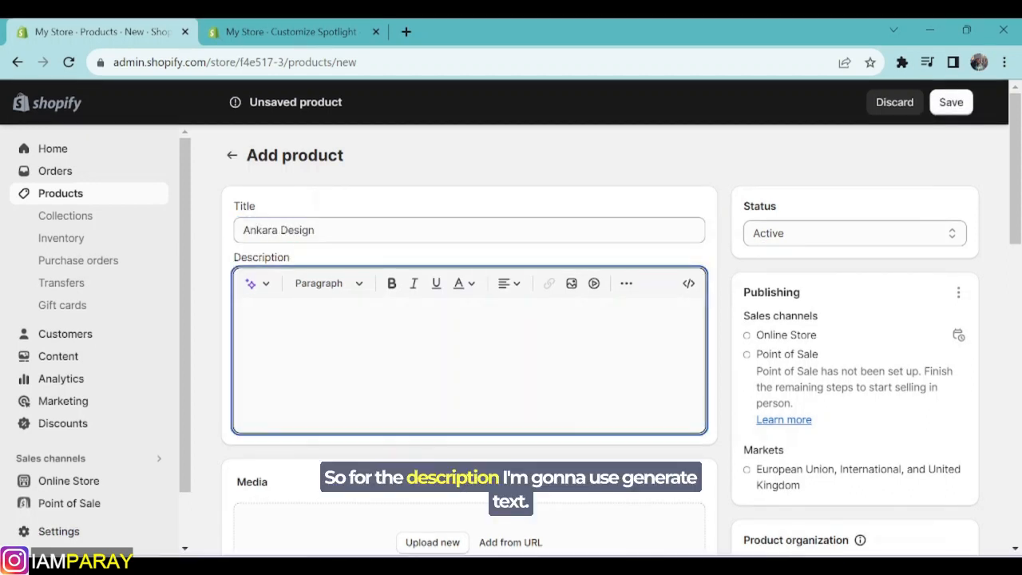
Generate the product description from the keywords "African ankara hoodie" in the Expert tone and keep the suggestion
{"action": "left_click", "coordinate": [251, 284]}
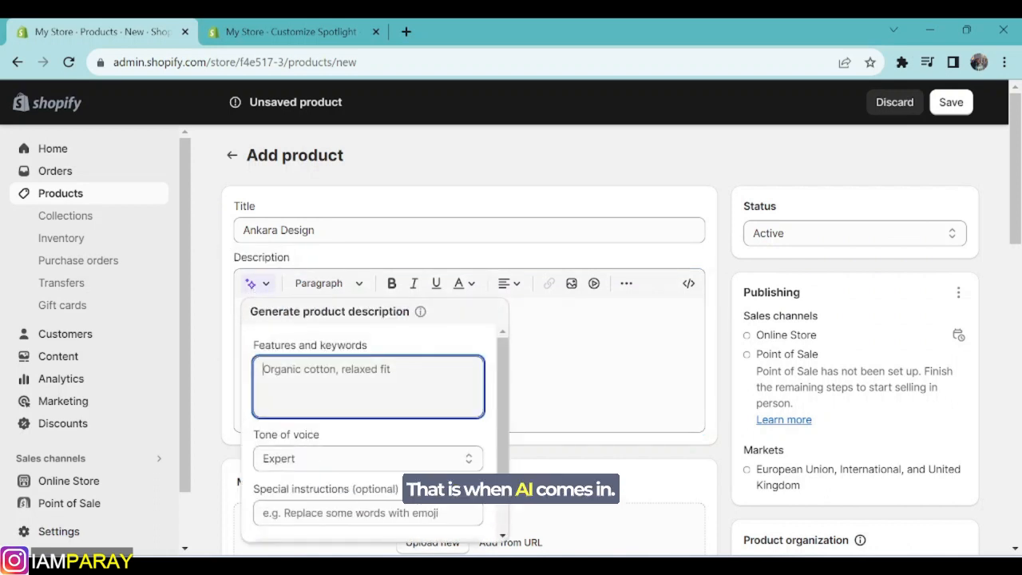
{"action": "type", "text": "African ankara hoodie"}
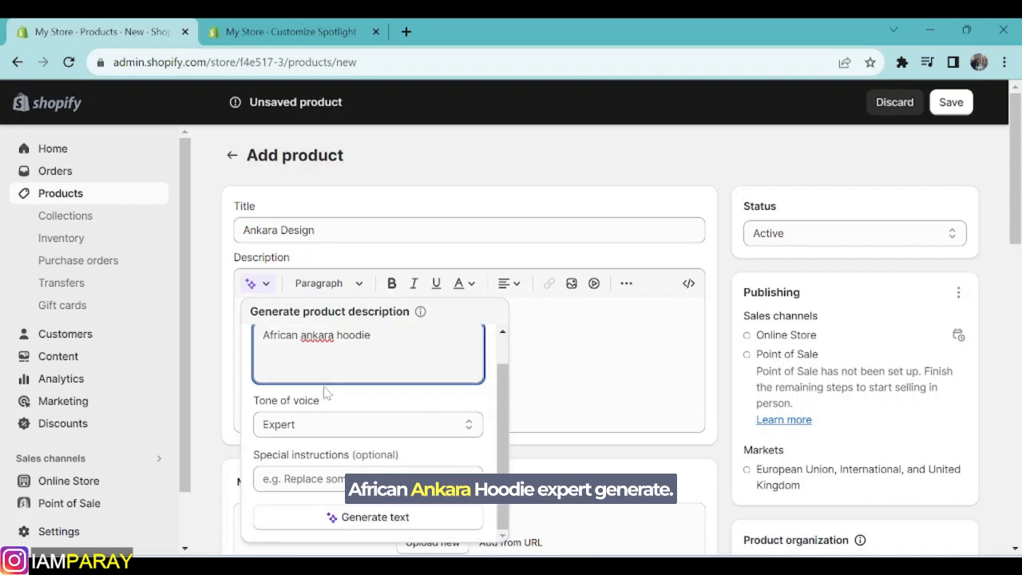
{"action": "scroll", "coordinate": [332, 447], "scroll_direction": "down", "scroll_amount": 1}
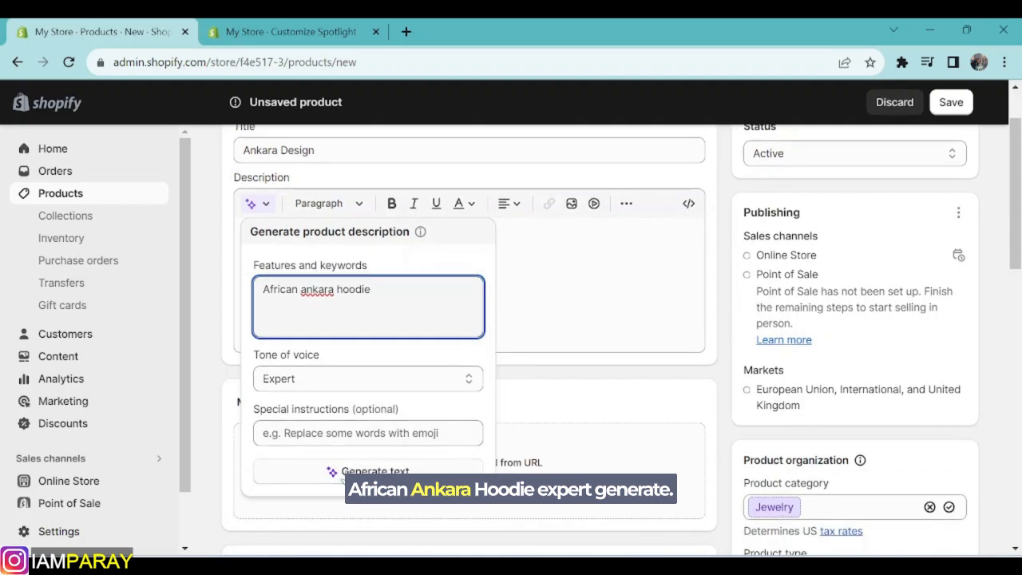
{"action": "left_click", "coordinate": [342, 473]}
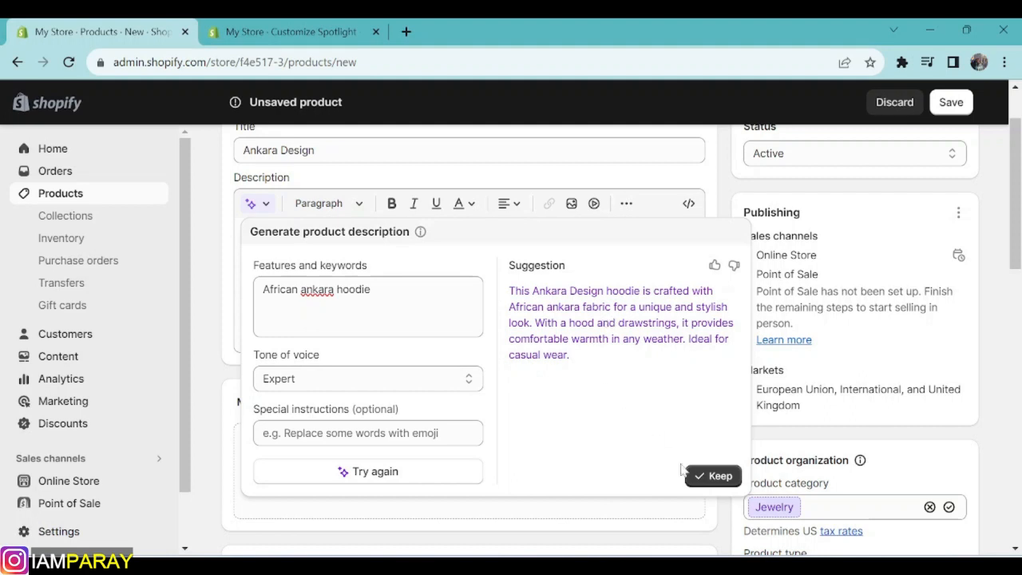
{"action": "left_click", "coordinate": [713, 476]}
Examine the product's hoodie and sweatshirt images in the Media section
{"action": "scroll", "coordinate": [360, 304], "scroll_direction": "up", "scroll_amount": 1}
{"action": "scroll", "coordinate": [360, 303], "scroll_direction": "down", "scroll_amount": 3}
{"action": "scroll", "coordinate": [319, 311], "scroll_direction": "down", "scroll_amount": 2}
{"action": "scroll", "coordinate": [375, 316], "scroll_direction": "down", "scroll_amount": 2}
{"action": "scroll", "coordinate": [375, 318], "scroll_direction": "up", "scroll_amount": 2}
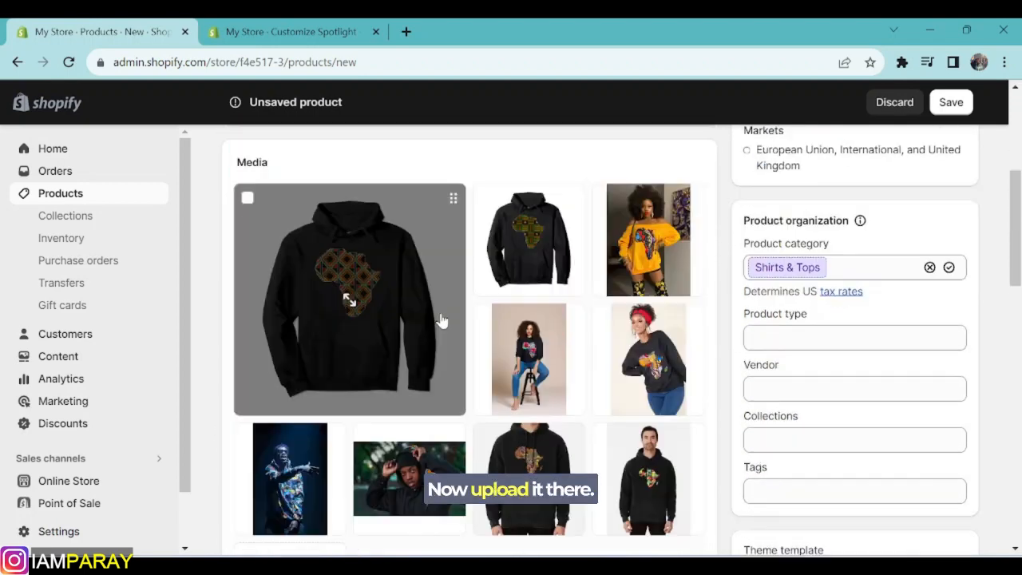
{"action": "scroll", "coordinate": [442, 321], "scroll_direction": "down", "scroll_amount": 2}
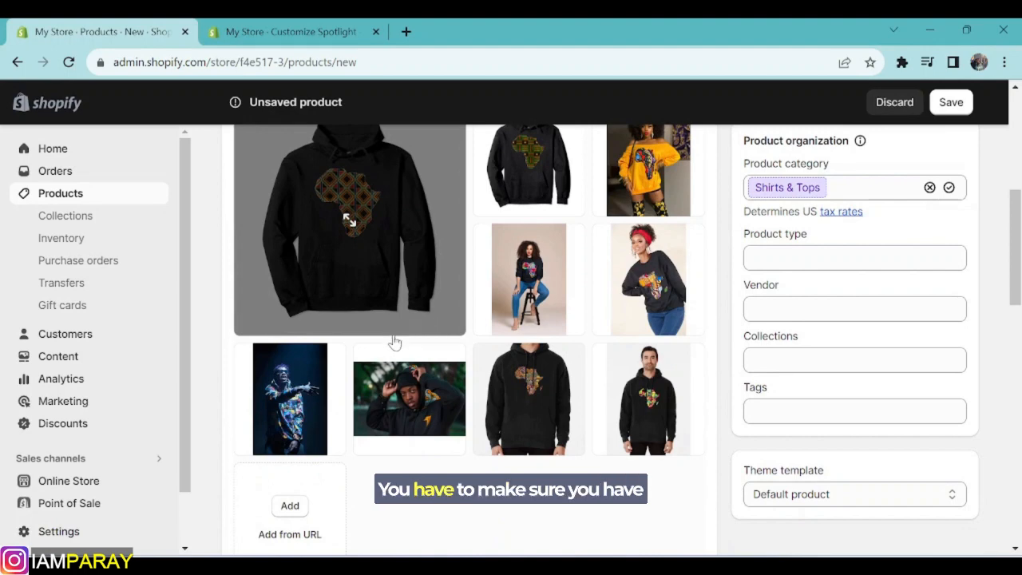
{"action": "scroll", "coordinate": [394, 341], "scroll_direction": "up", "scroll_amount": 4}
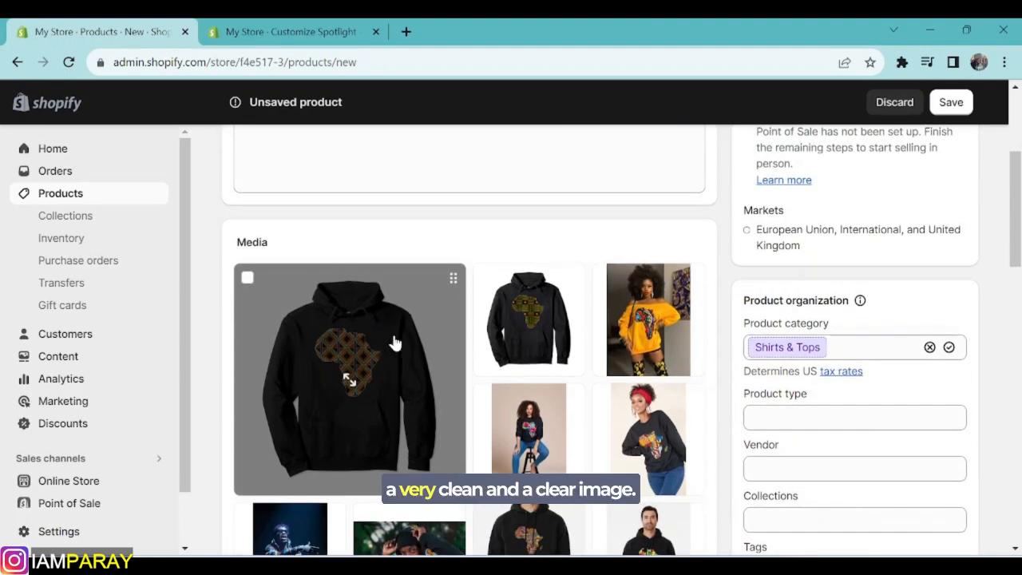
{"action": "scroll", "coordinate": [471, 292], "scroll_direction": "down", "scroll_amount": 4}
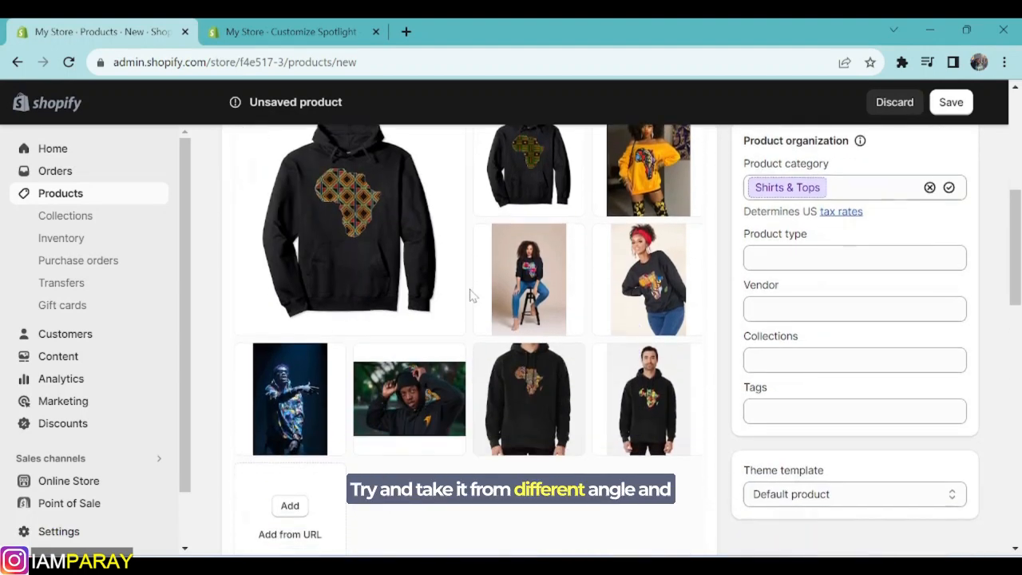
{"action": "scroll", "coordinate": [454, 308], "scroll_direction": "up", "scroll_amount": 4}
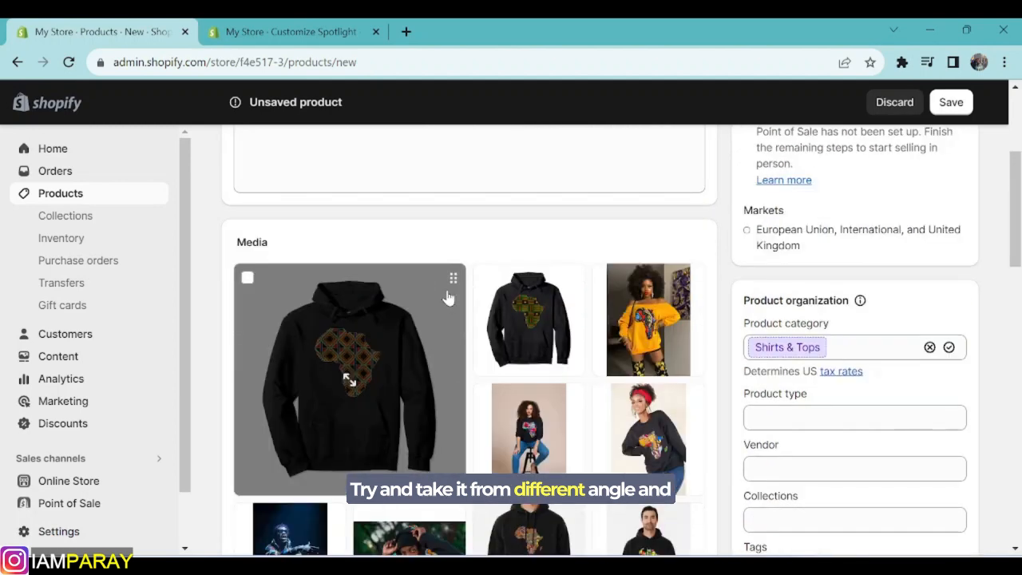
{"action": "scroll", "coordinate": [448, 299], "scroll_direction": "down", "scroll_amount": 2}
{"action": "scroll", "coordinate": [448, 298], "scroll_direction": "down", "scroll_amount": 2}
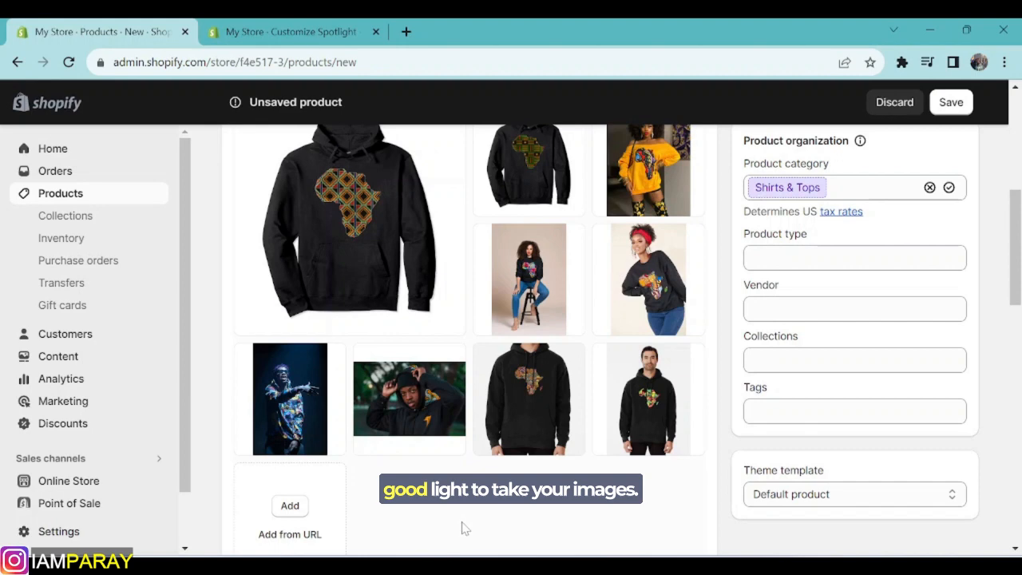
{"action": "scroll", "coordinate": [465, 528], "scroll_direction": "up", "scroll_amount": 2}
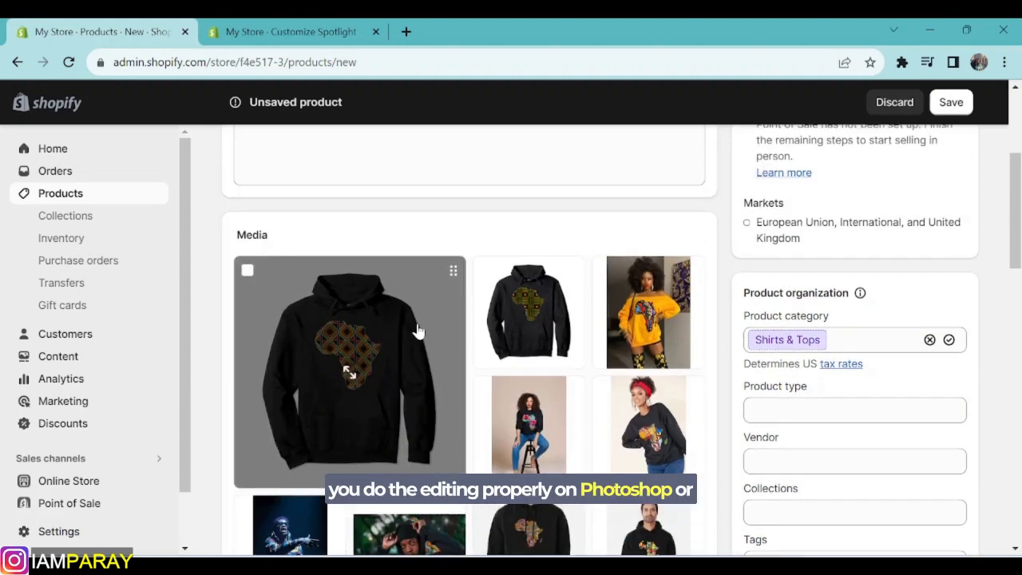
{"action": "scroll", "coordinate": [418, 328], "scroll_direction": "up", "scroll_amount": 2}
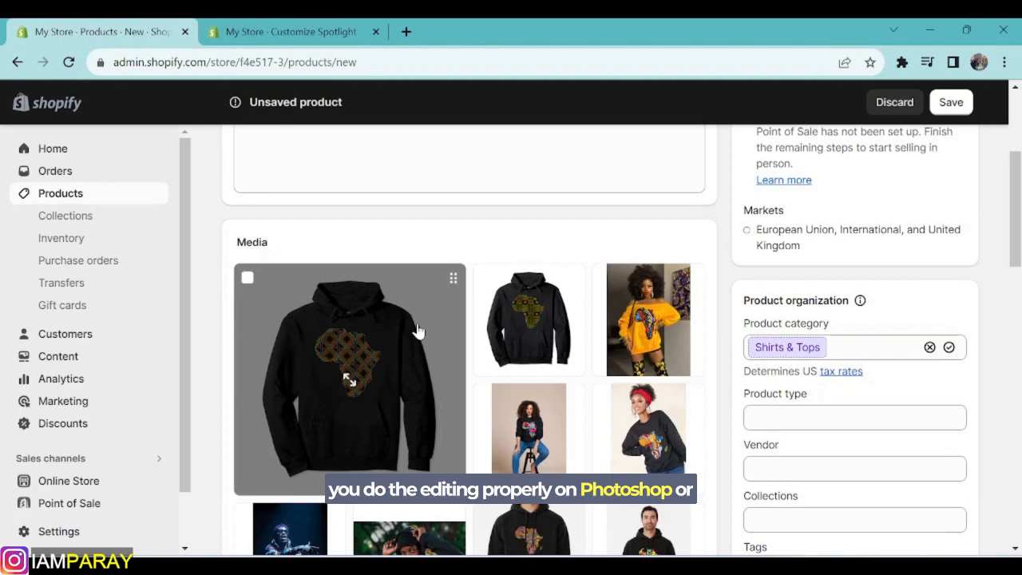
Reorder the product media so the image of the woman in the red headband and black sweatshirt comes first
{"action": "scroll", "coordinate": [488, 308], "scroll_direction": "down", "scroll_amount": 2}
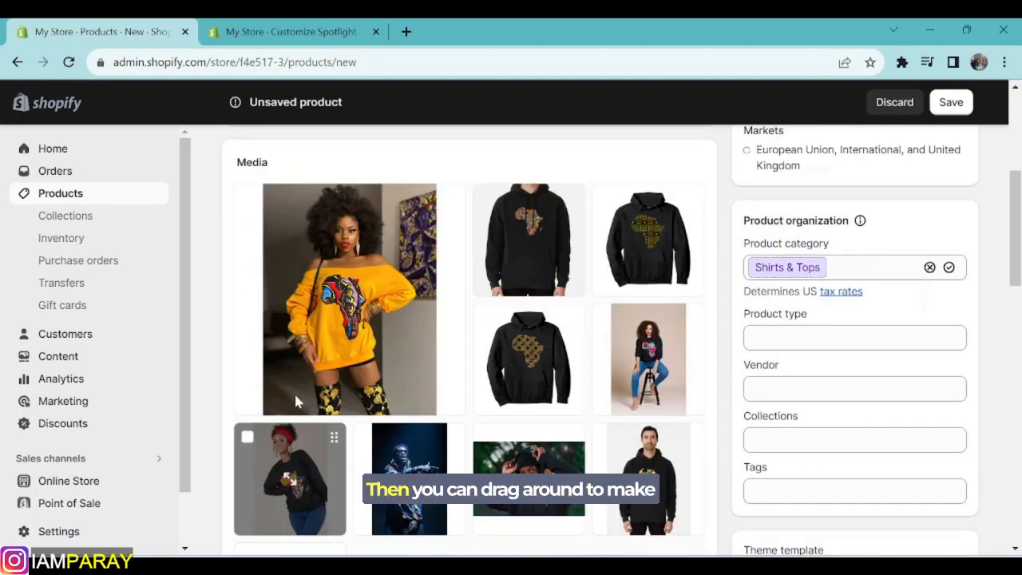
{"action": "left_click_drag", "start_coordinate": [289, 477], "coordinate": [315, 274]}
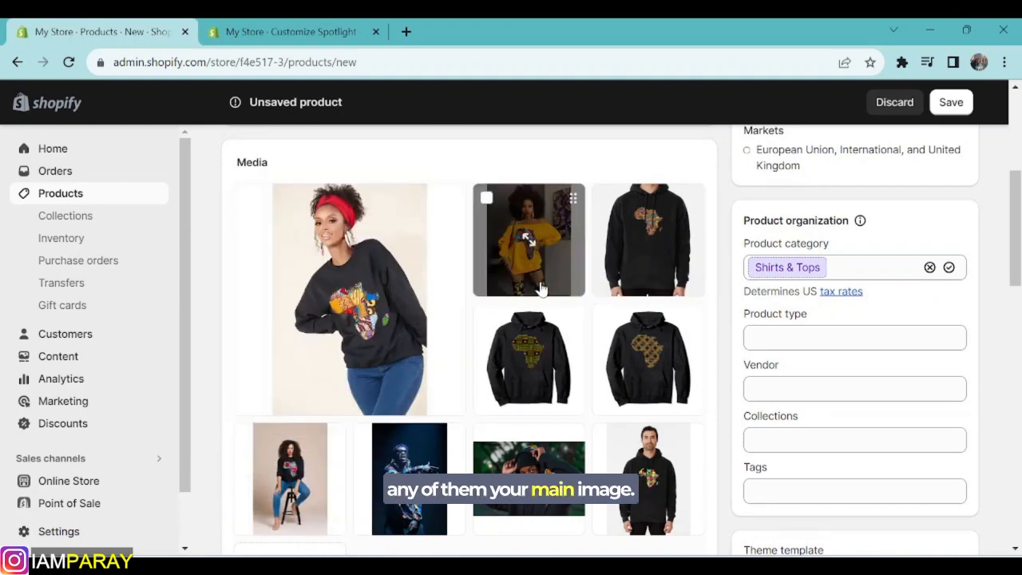
Set the product's price to £38 and its compare-at price to £45
{"action": "scroll", "coordinate": [525, 349], "scroll_direction": "down", "scroll_amount": 5}
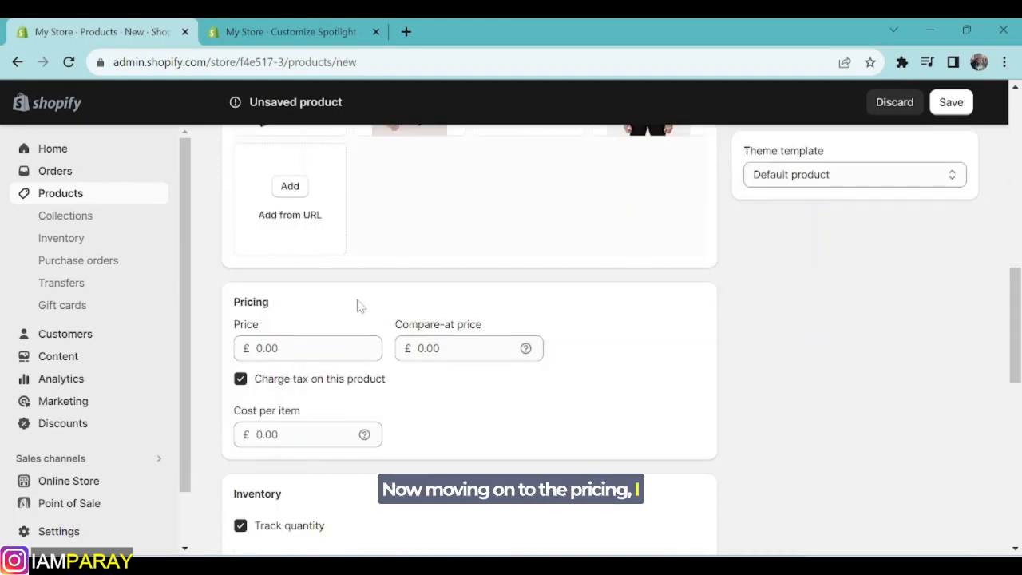
{"action": "left_click", "coordinate": [310, 348]}
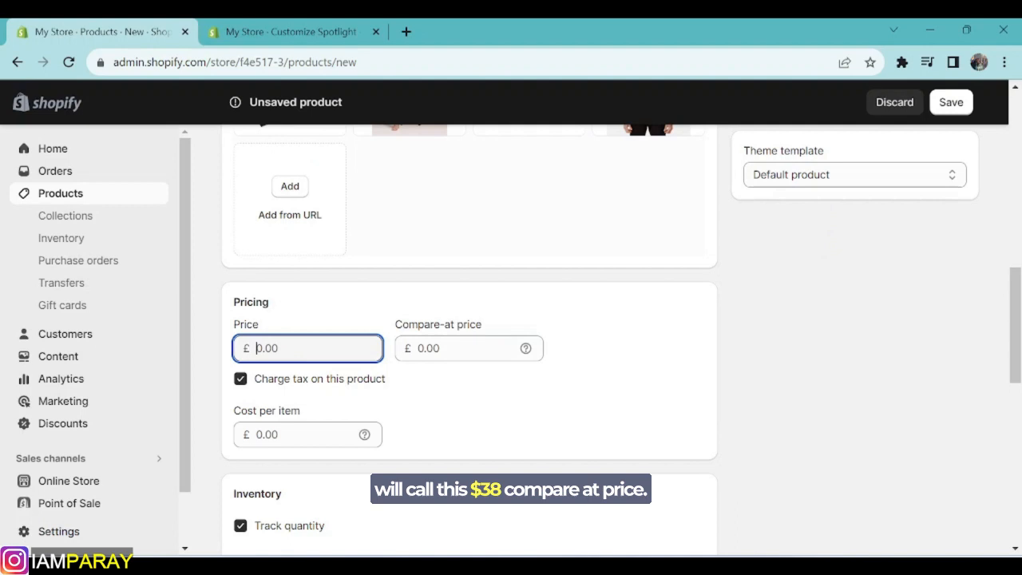
{"action": "type", "text": "38"}
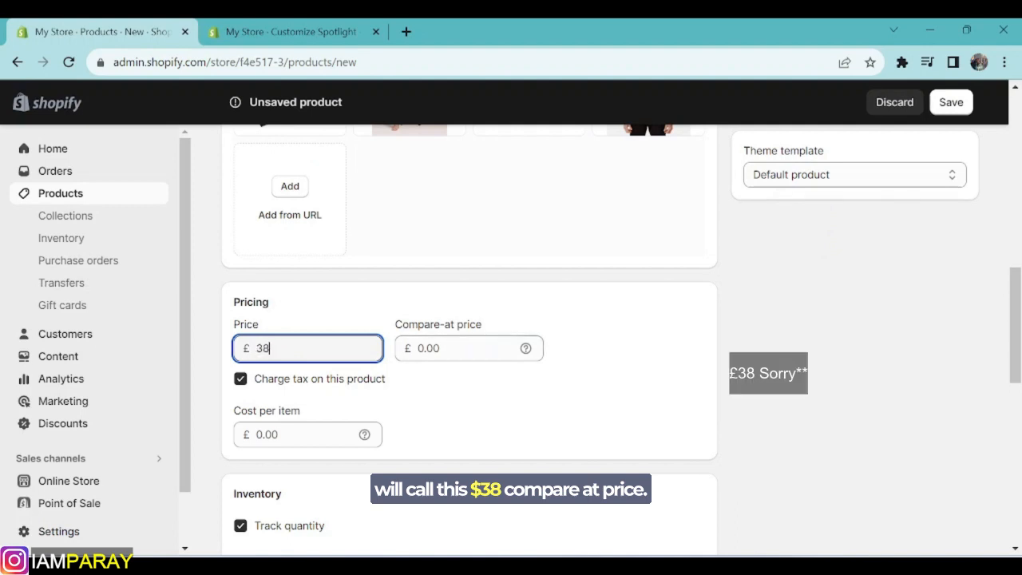
{"action": "left_click", "coordinate": [463, 348]}
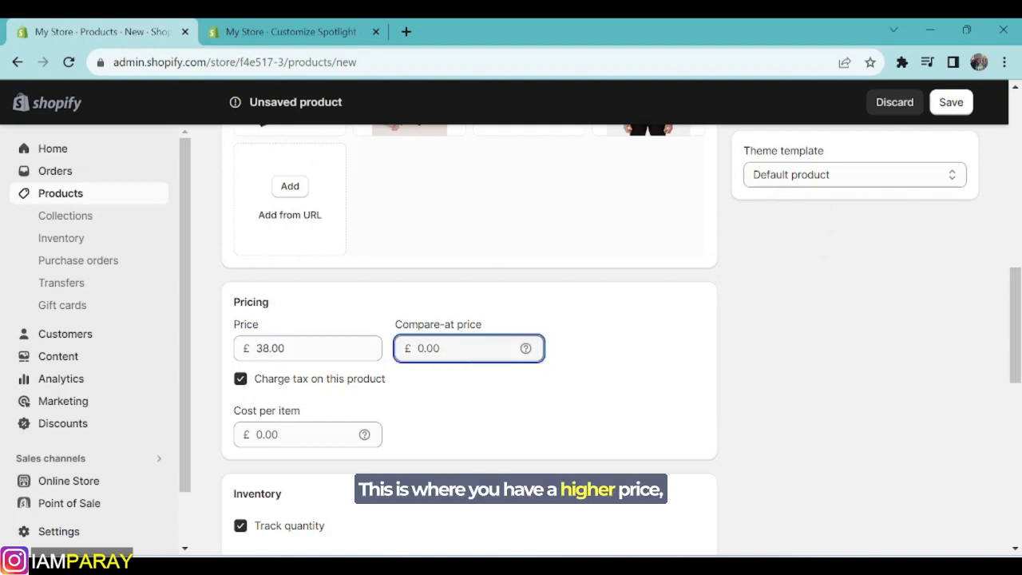
{"action": "type", "text": "45"}
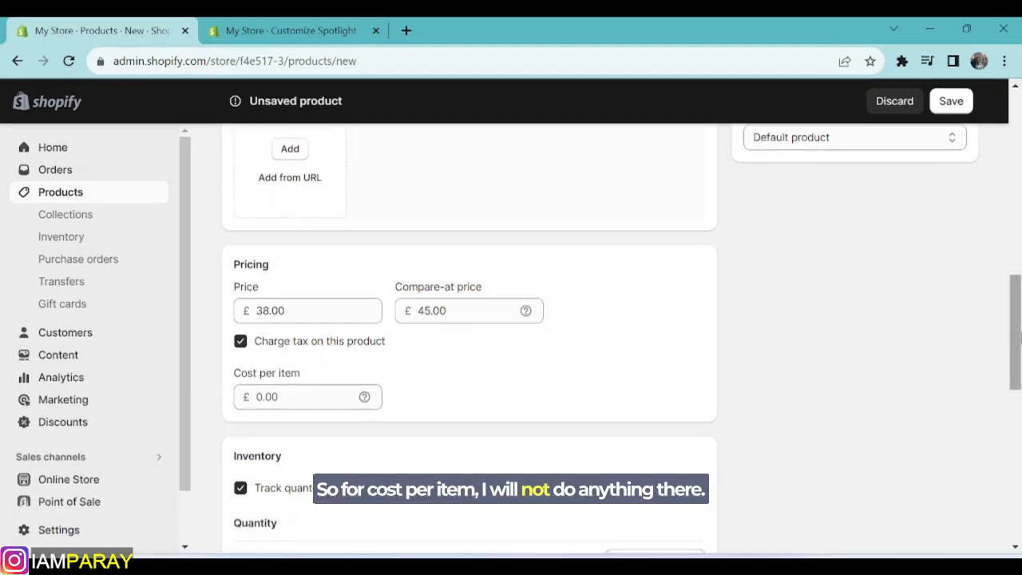
Set the product's inventory quantity to 20
{"action": "left_click_drag", "start_coordinate": [1017, 335], "coordinate": [1017, 384]}
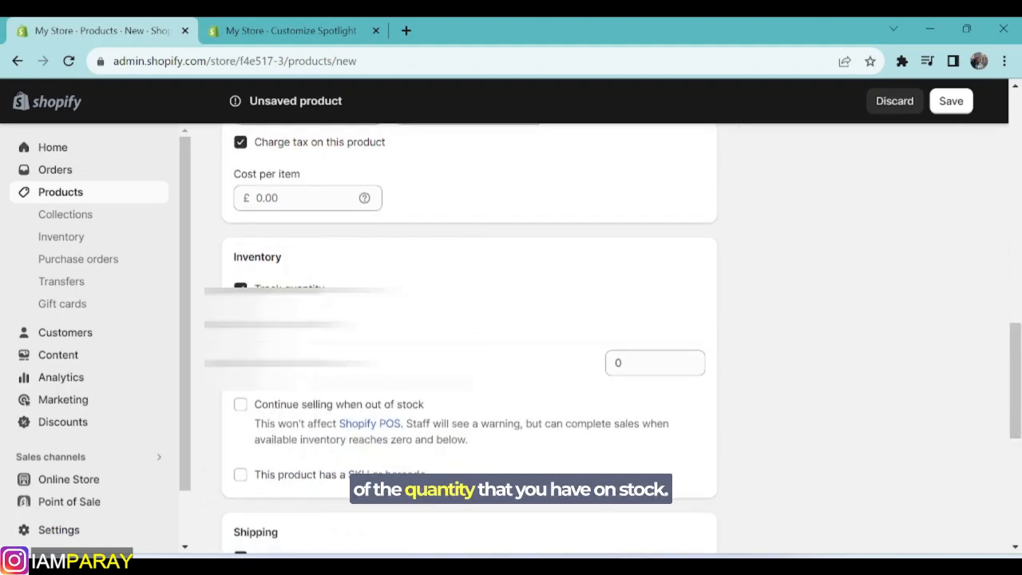
{"action": "left_click", "coordinate": [651, 363]}
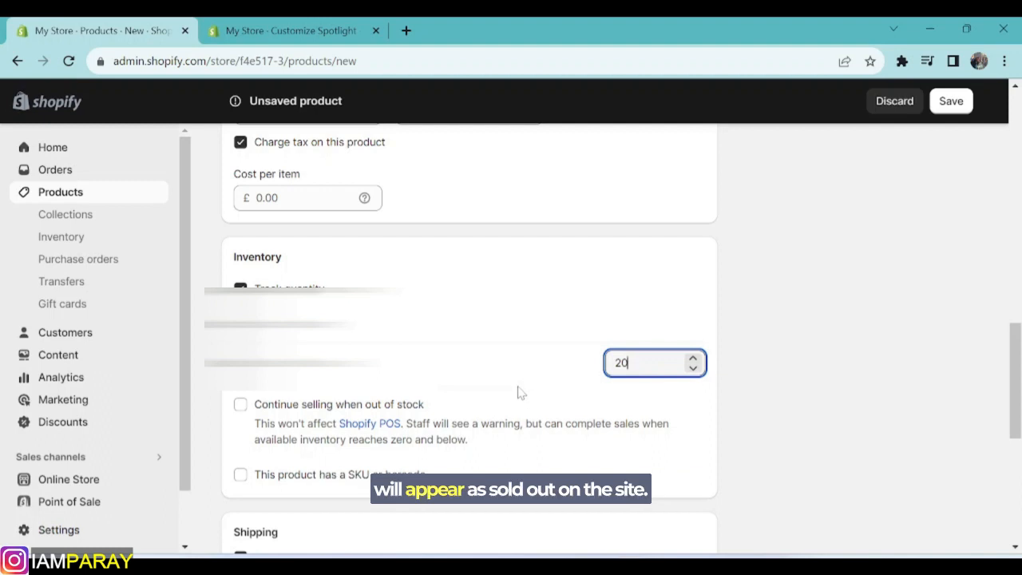
Allow the product to continue selling when out of stock in its inventory settings
{"action": "scroll", "coordinate": [579, 397], "scroll_direction": "down", "scroll_amount": 1}
{"action": "left_click", "coordinate": [240, 324]}
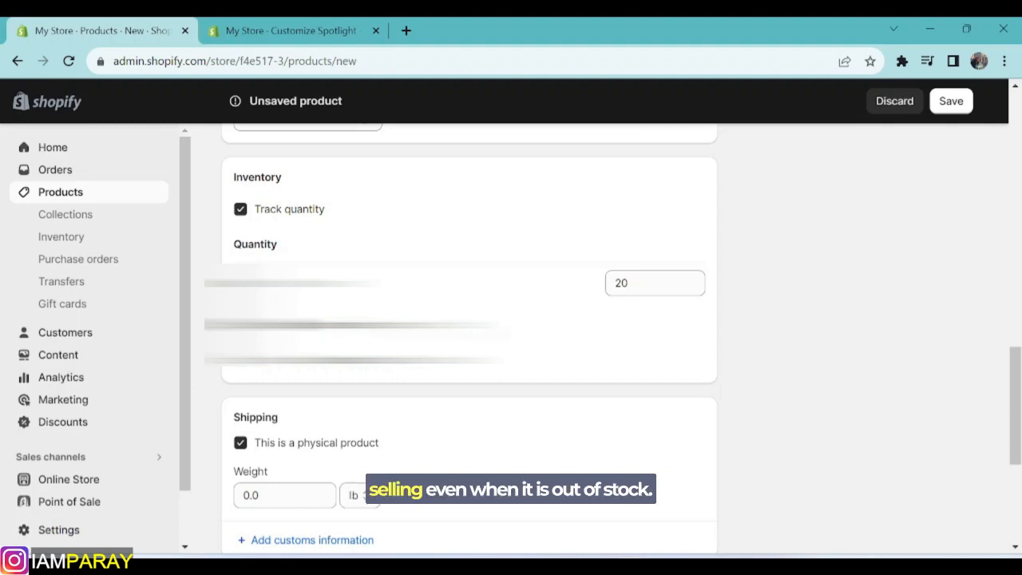
{"action": "scroll", "coordinate": [479, 360], "scroll_direction": "down", "scroll_amount": 1}
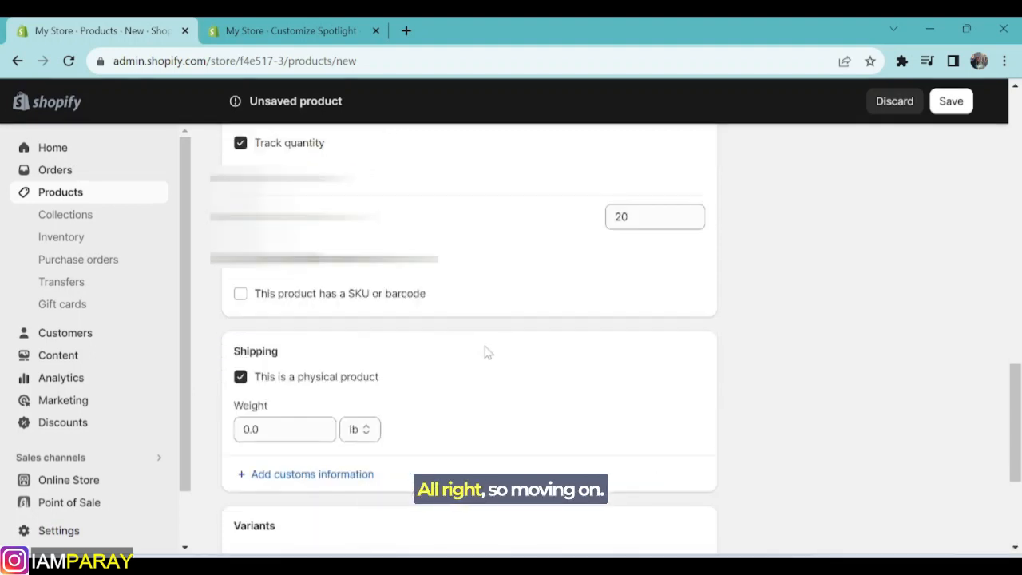
Keep the product's shipping settings as they are and add a variant option named Size
{"action": "scroll", "coordinate": [506, 353], "scroll_direction": "down", "scroll_amount": 1}
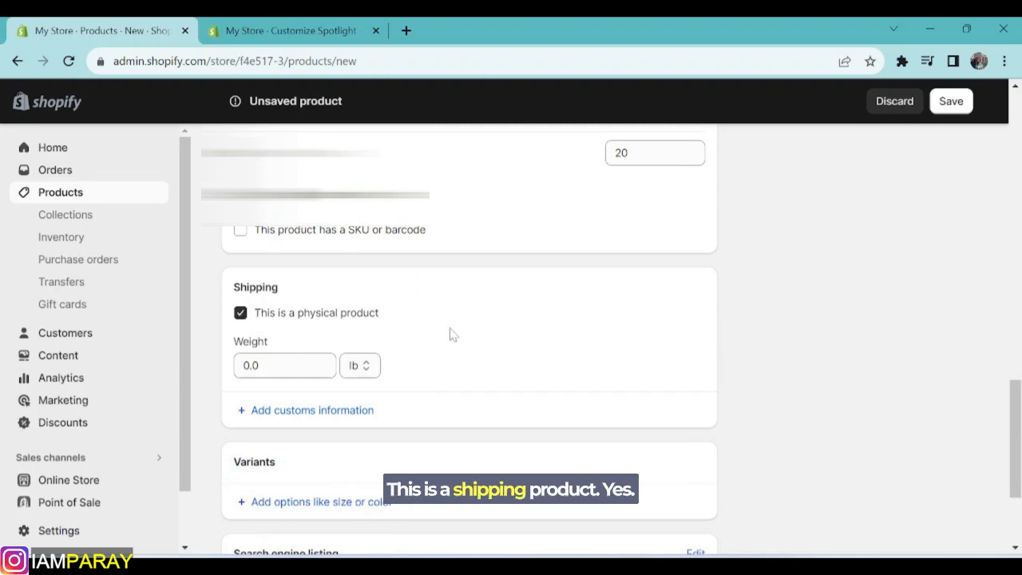
{"action": "scroll", "coordinate": [450, 336], "scroll_direction": "down", "scroll_amount": 1}
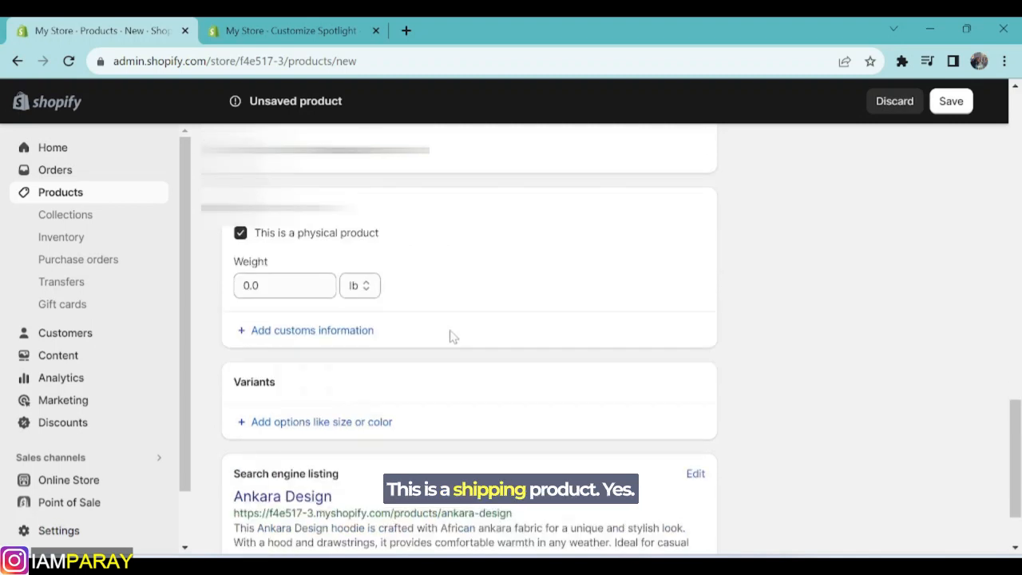
{"action": "left_click", "coordinate": [321, 289]}
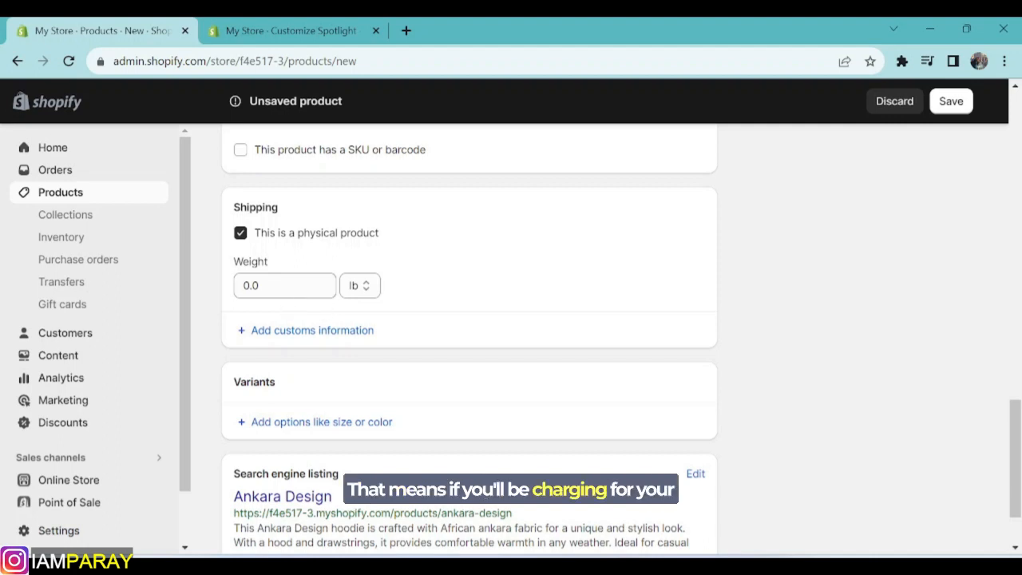
{"action": "scroll", "coordinate": [546, 314], "scroll_direction": "down", "scroll_amount": 1}
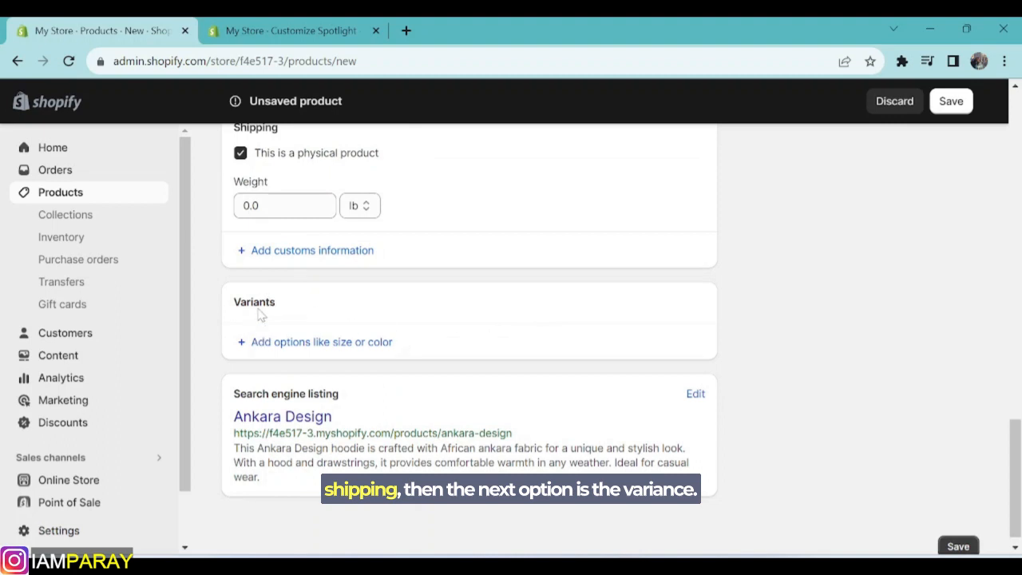
{"action": "left_click", "coordinate": [296, 343]}
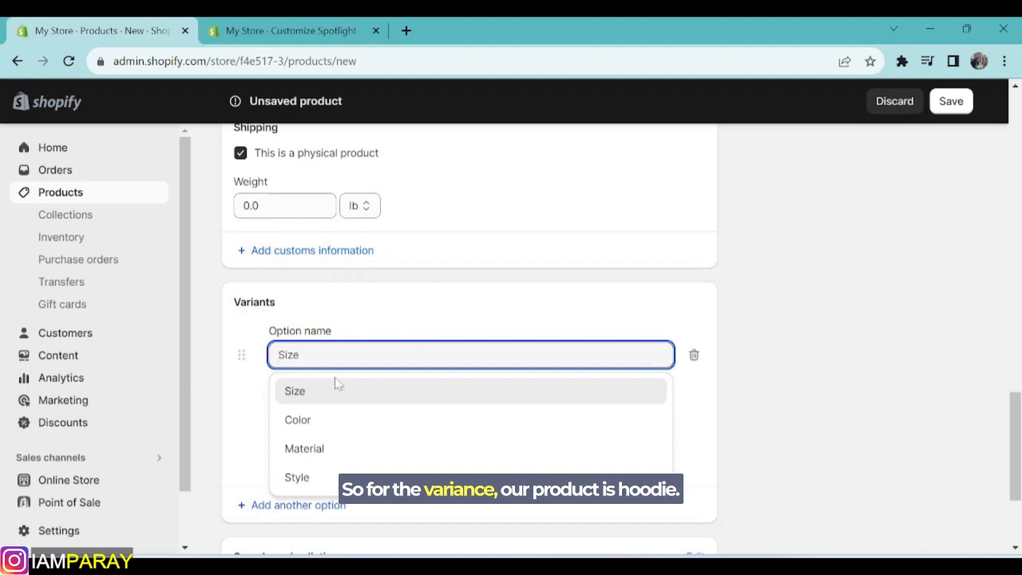
{"action": "scroll", "coordinate": [336, 384], "scroll_direction": "down", "scroll_amount": 1}
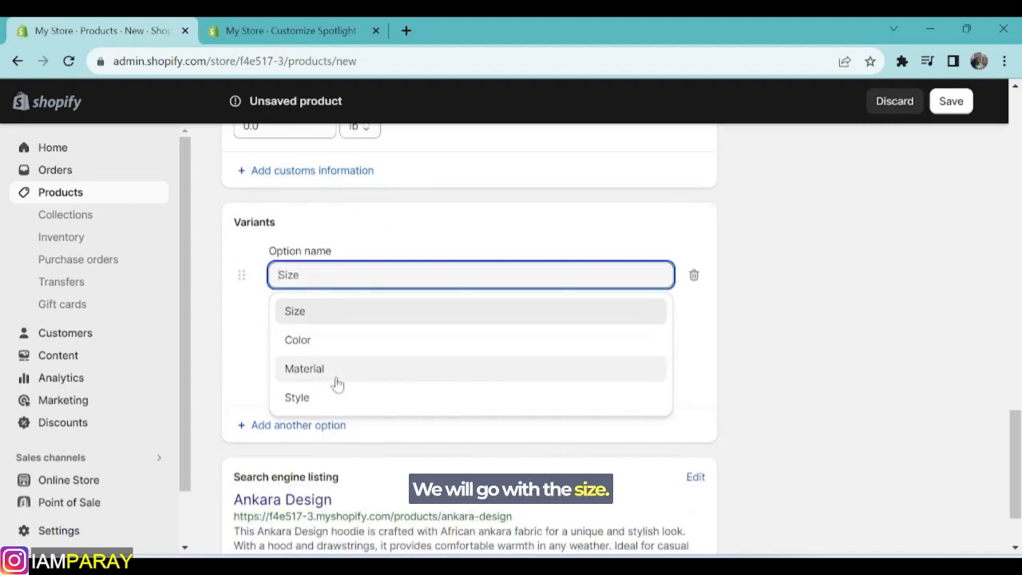
{"action": "left_click", "coordinate": [317, 321]}
Enter Small, Medium and Large as the Size option's values and finish editing the option
{"action": "type", "text": "S"}
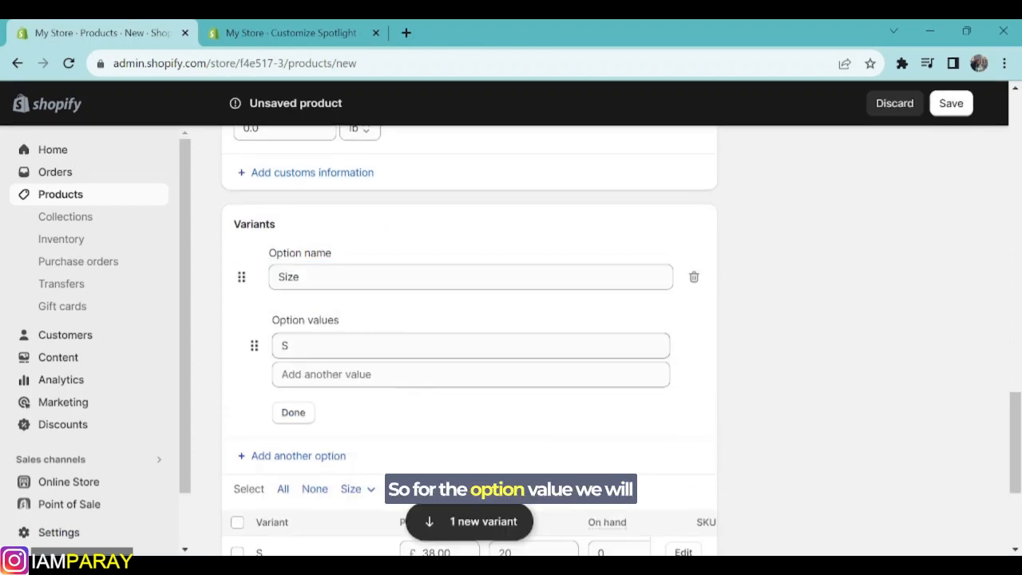
{"action": "type", "text": "mall"}
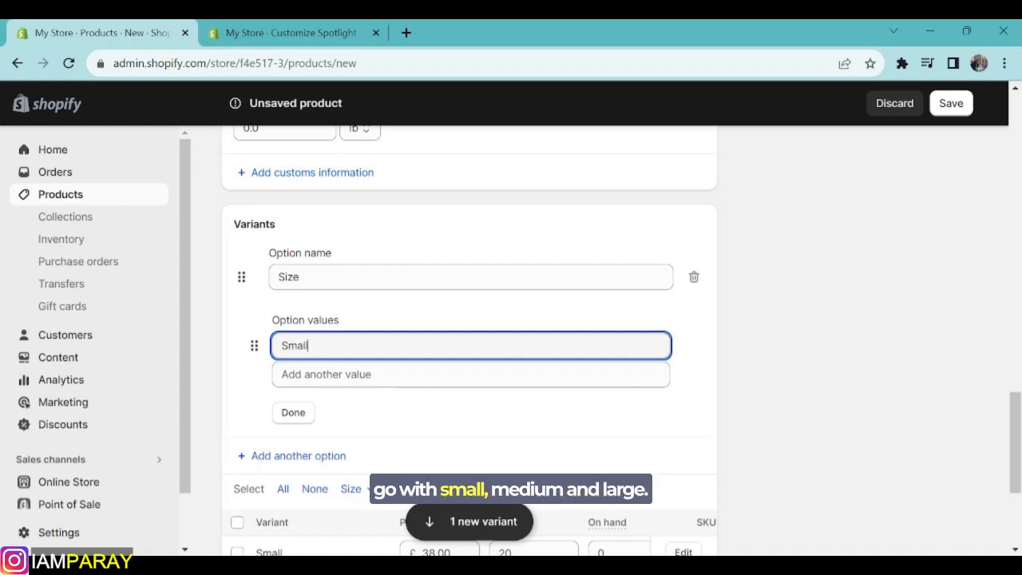
{"action": "key", "text": "Tab"}
{"action": "type", "text": "Me"}
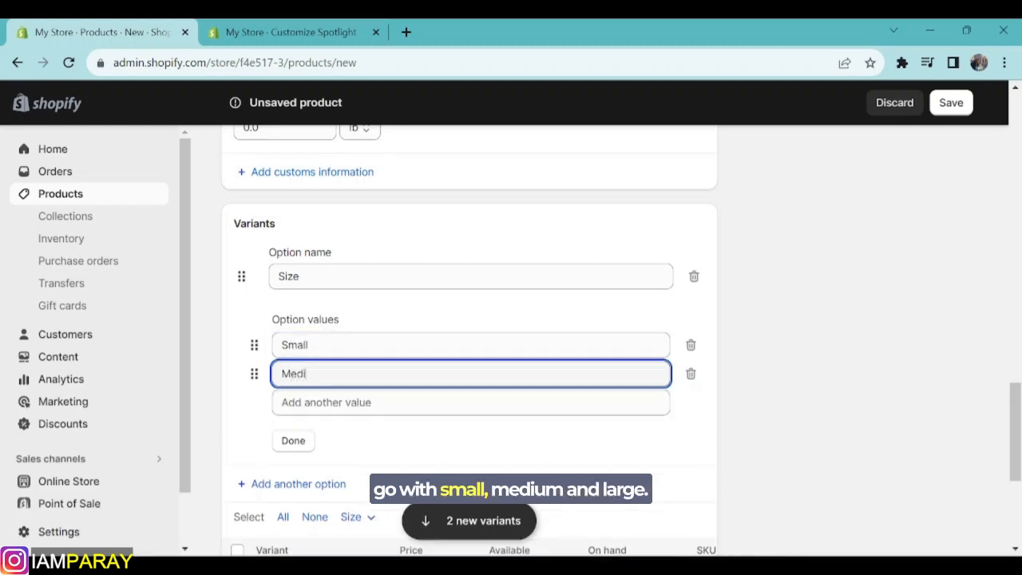
{"action": "type", "text": "dium"}
{"action": "key", "text": "Tab"}
{"action": "type", "text": "Large"}
{"action": "scroll", "coordinate": [307, 346], "scroll_direction": "down", "scroll_amount": 3}
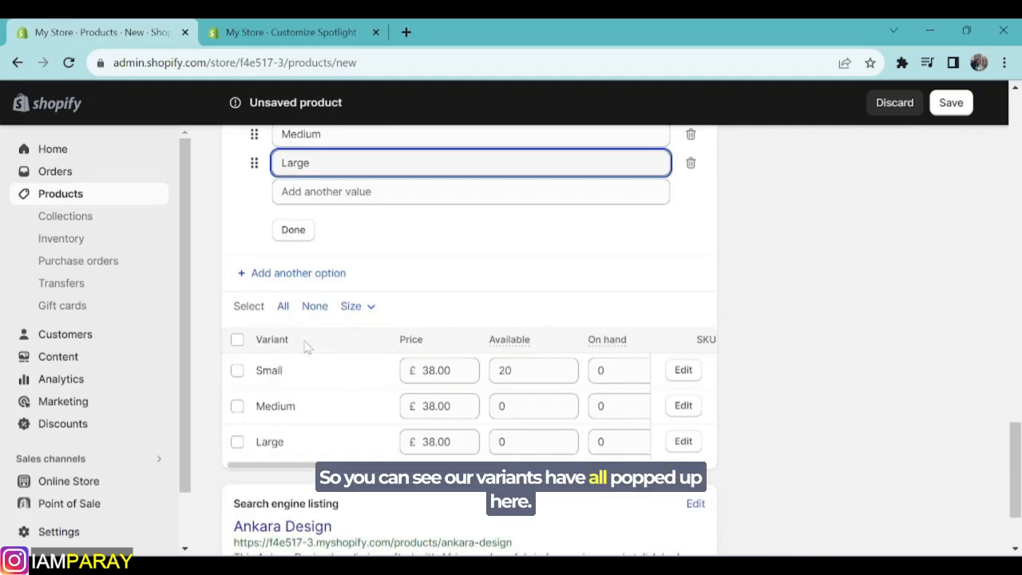
{"action": "mouse_move", "coordinate": [282, 465]}
{"action": "left_mouse_down"}
{"action": "mouse_move", "coordinate": [466, 466]}
{"action": "mouse_move", "coordinate": [294, 470]}
{"action": "left_mouse_up"}
{"action": "scroll", "coordinate": [373, 272], "scroll_direction": "up", "scroll_amount": 1}
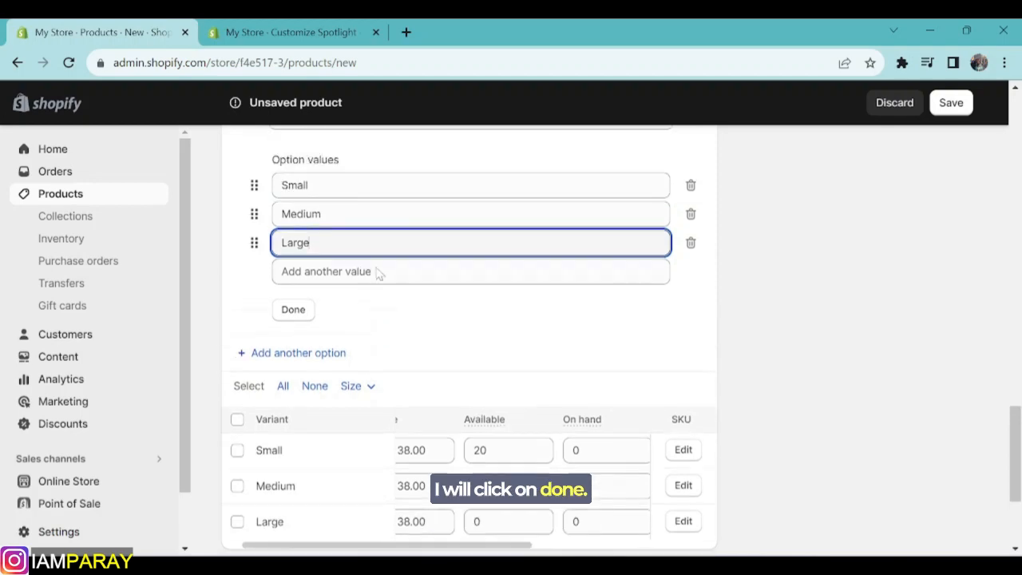
{"action": "left_click", "coordinate": [293, 310]}
Save the new Ankara Design product
{"action": "scroll", "coordinate": [944, 434], "scroll_direction": "up", "scroll_amount": 5}
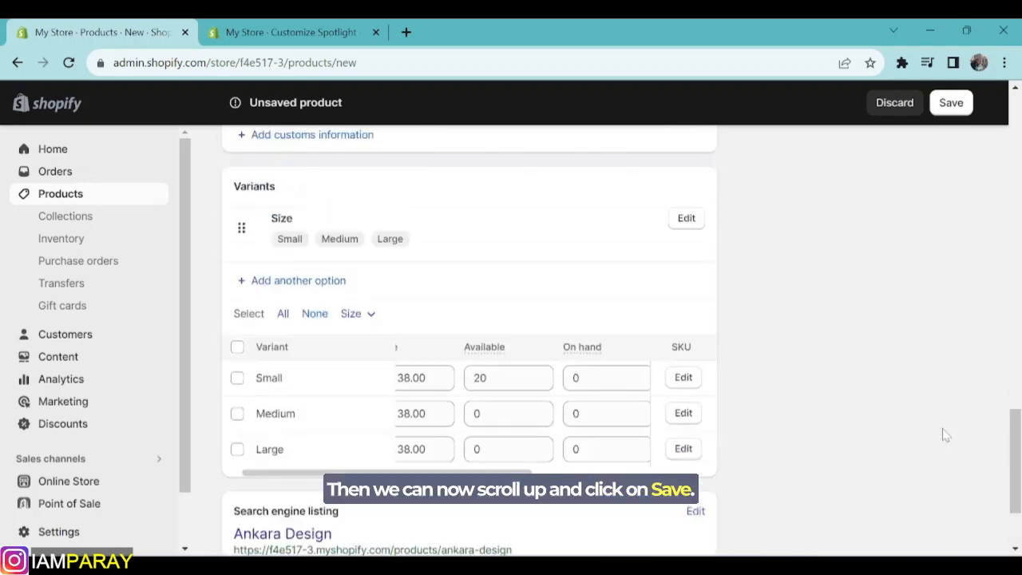
{"action": "scroll", "coordinate": [982, 312], "scroll_direction": "up", "scroll_amount": 10}
{"action": "left_click", "coordinate": [951, 102]}
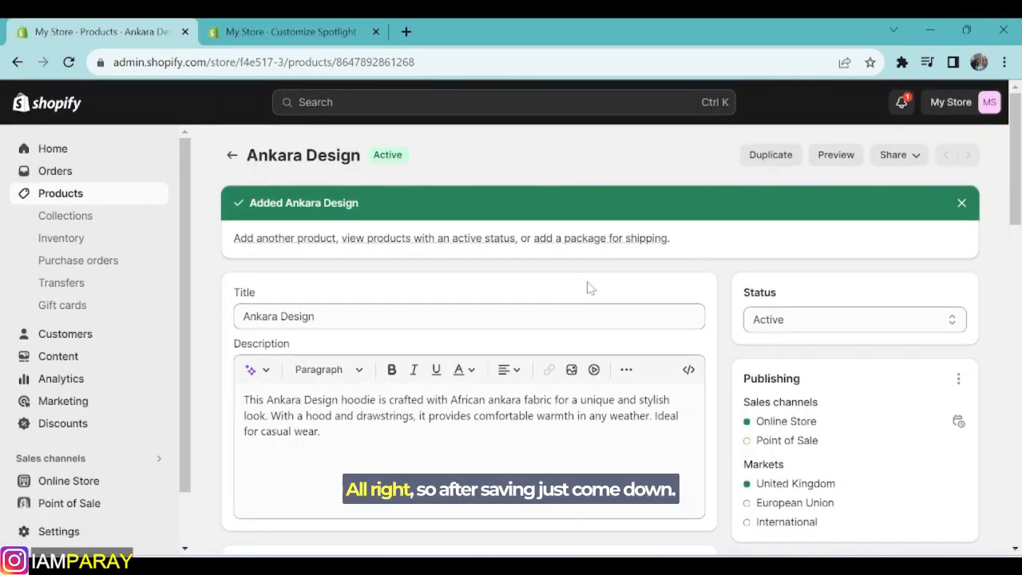
Assign the black hoodie image with the gold lattice-patterned Africa map to the Small variant
{"action": "scroll", "coordinate": [474, 278], "scroll_direction": "down", "scroll_amount": 8}
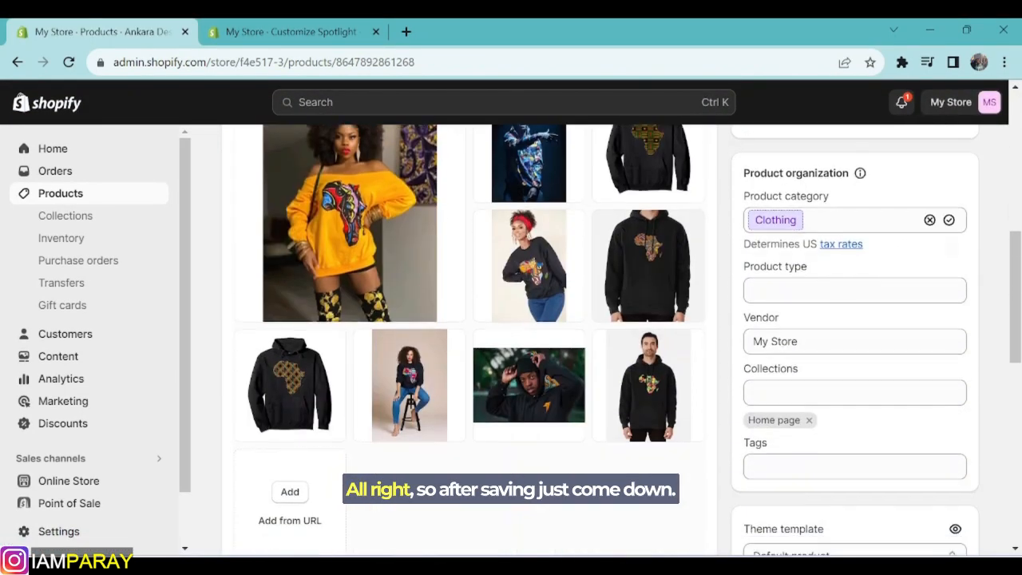
{"action": "scroll", "coordinate": [471, 282], "scroll_direction": "down", "scroll_amount": 3}
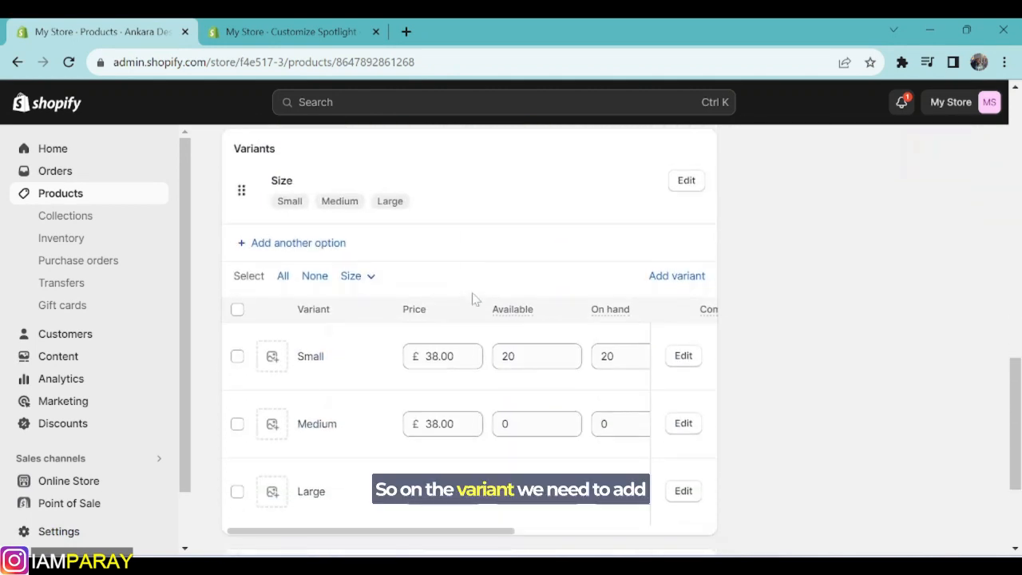
{"action": "scroll", "coordinate": [473, 295], "scroll_direction": "down", "scroll_amount": 1}
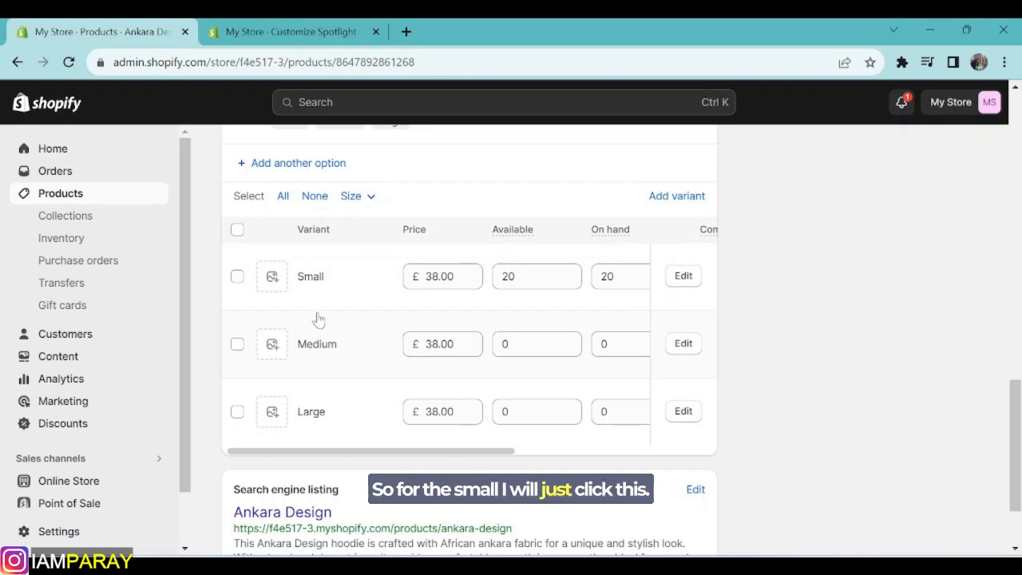
{"action": "left_click", "coordinate": [272, 277]}
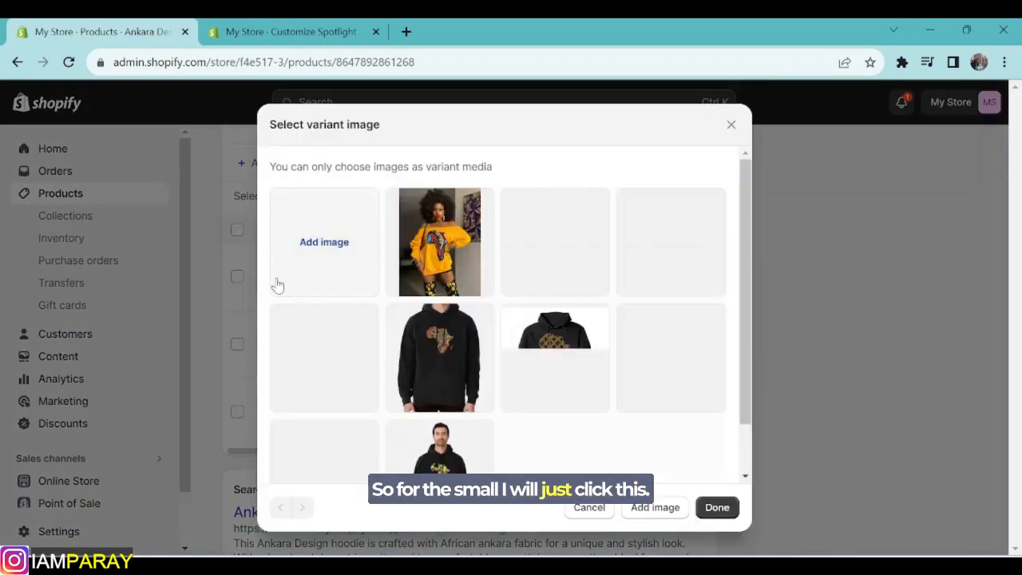
{"action": "left_click", "coordinate": [696, 284]}
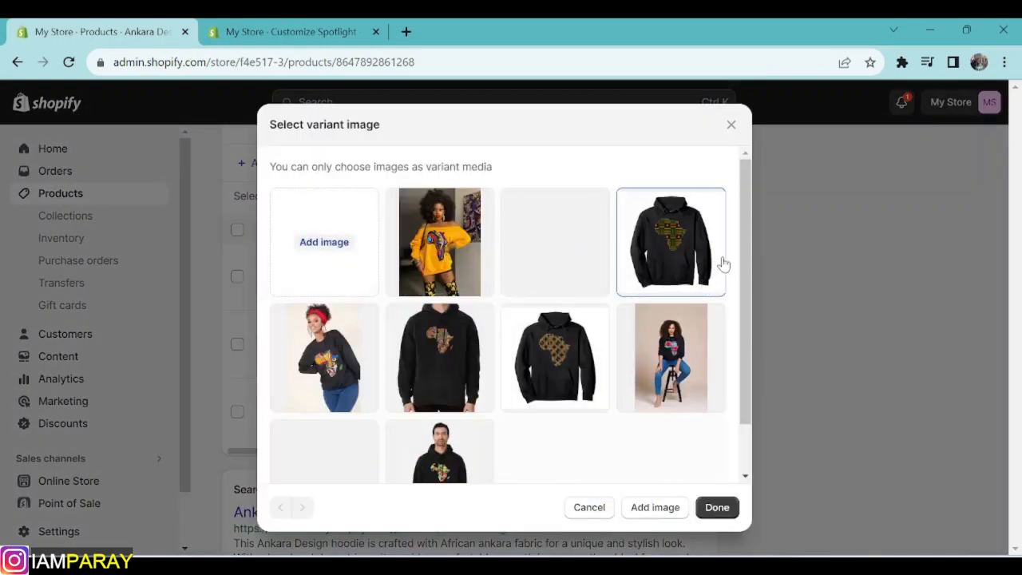
{"action": "scroll", "coordinate": [555, 312], "scroll_direction": "down", "scroll_amount": 2}
{"action": "left_click", "coordinate": [553, 304]}
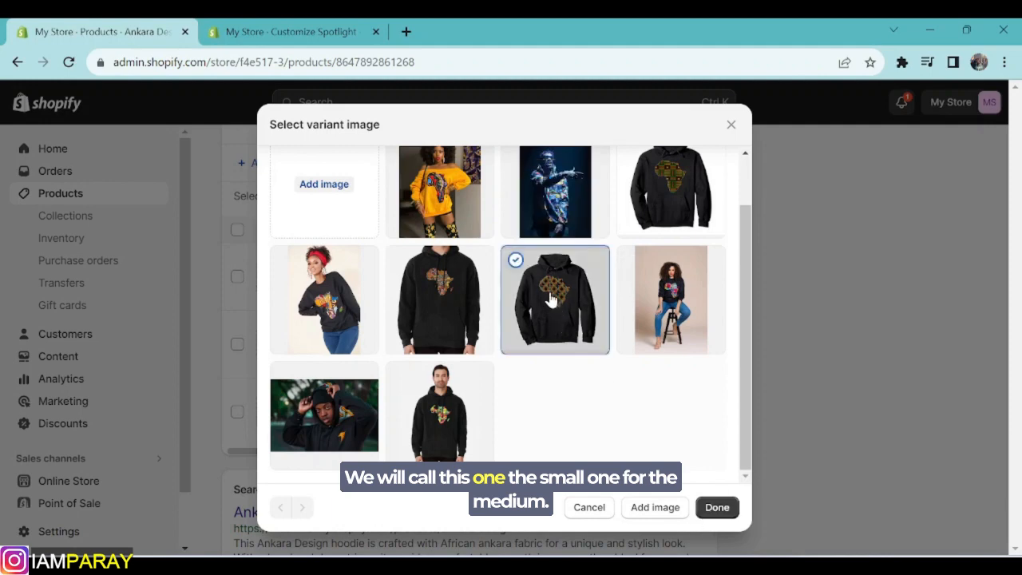
{"action": "left_click", "coordinate": [716, 508]}
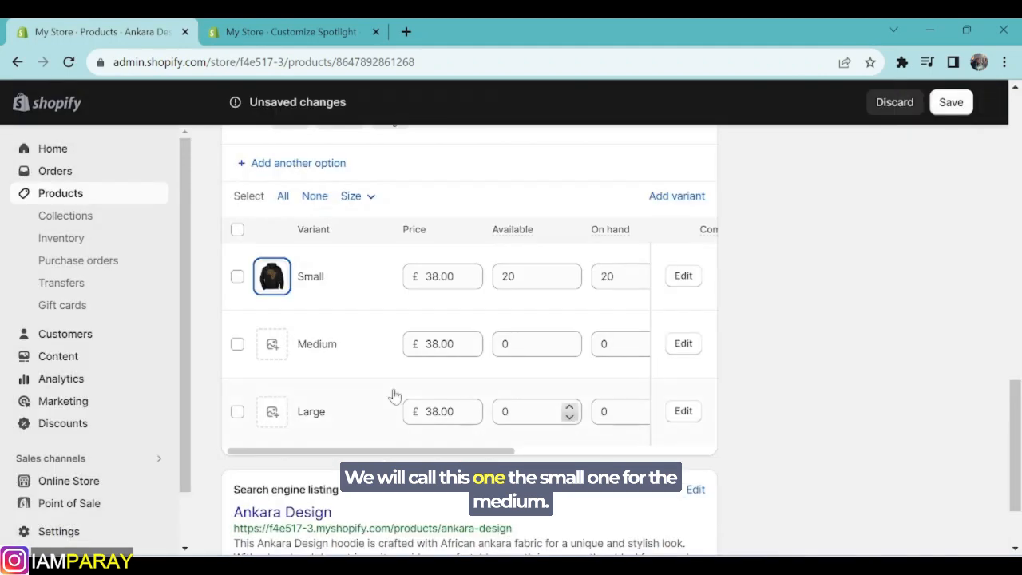
Assign the black hoodie image with the green-and-gold Africa map to the Medium variant
{"action": "left_click", "coordinate": [272, 345]}
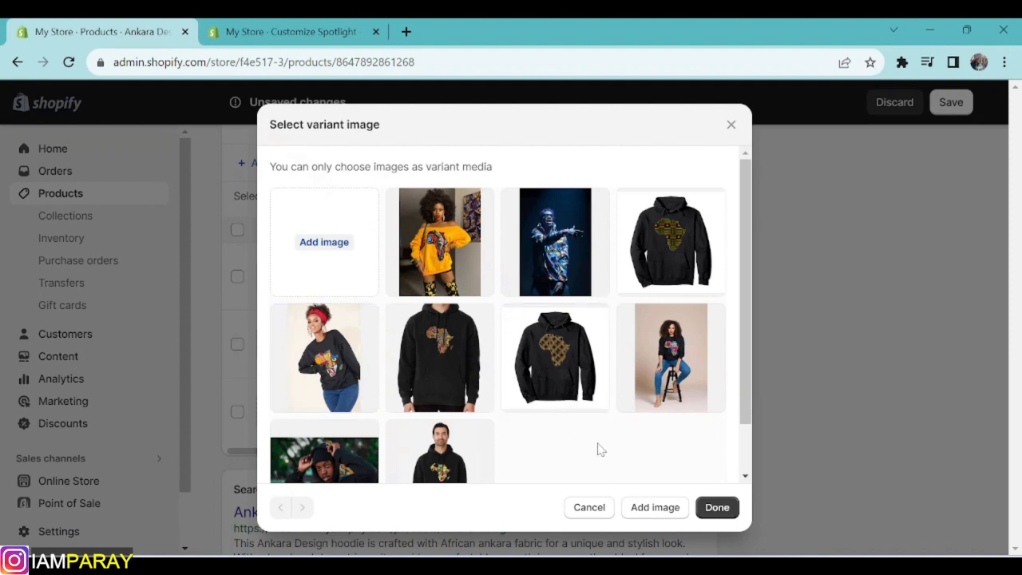
{"action": "scroll", "coordinate": [601, 450], "scroll_direction": "down", "scroll_amount": 1}
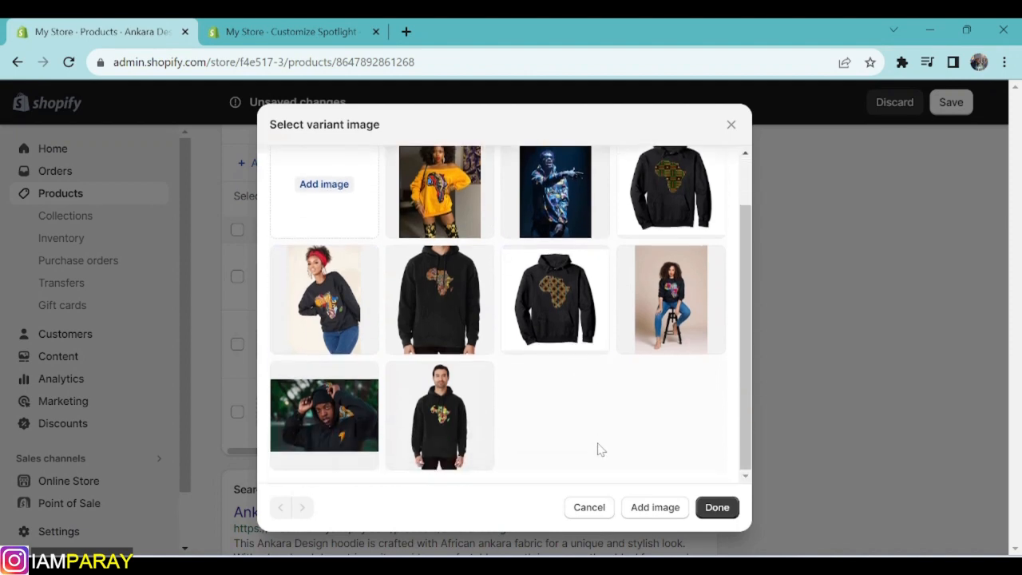
{"action": "left_click", "coordinate": [678, 190]}
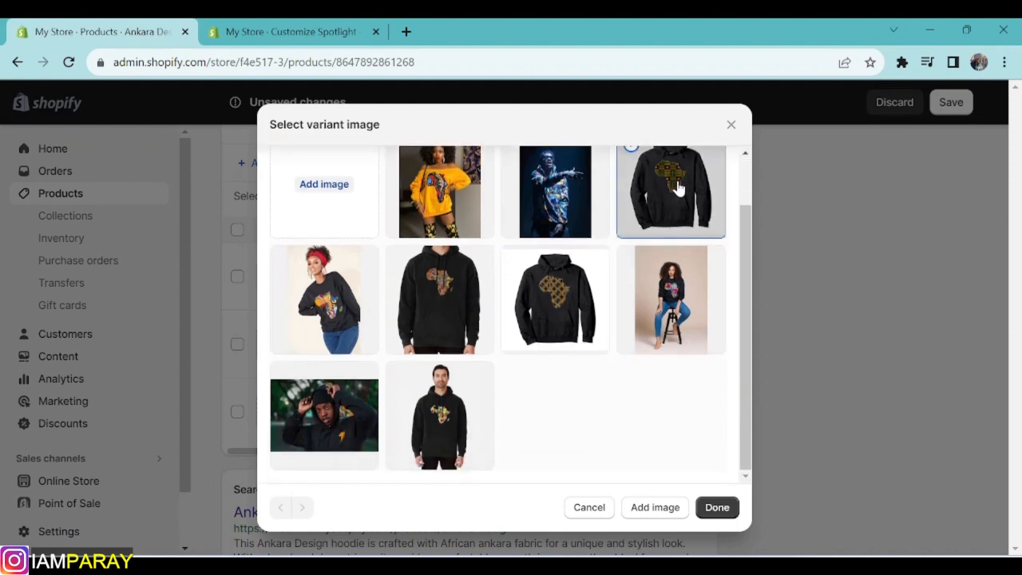
{"action": "left_click", "coordinate": [717, 508]}
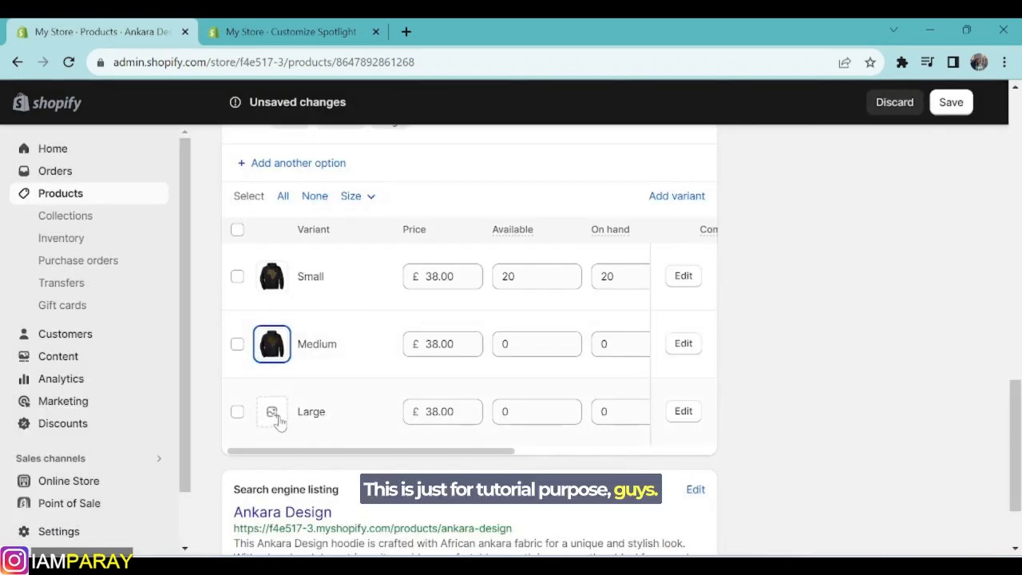
Assign the image of the headless model in a black Africa-print hoodie to the Large variant
{"action": "left_click", "coordinate": [272, 412]}
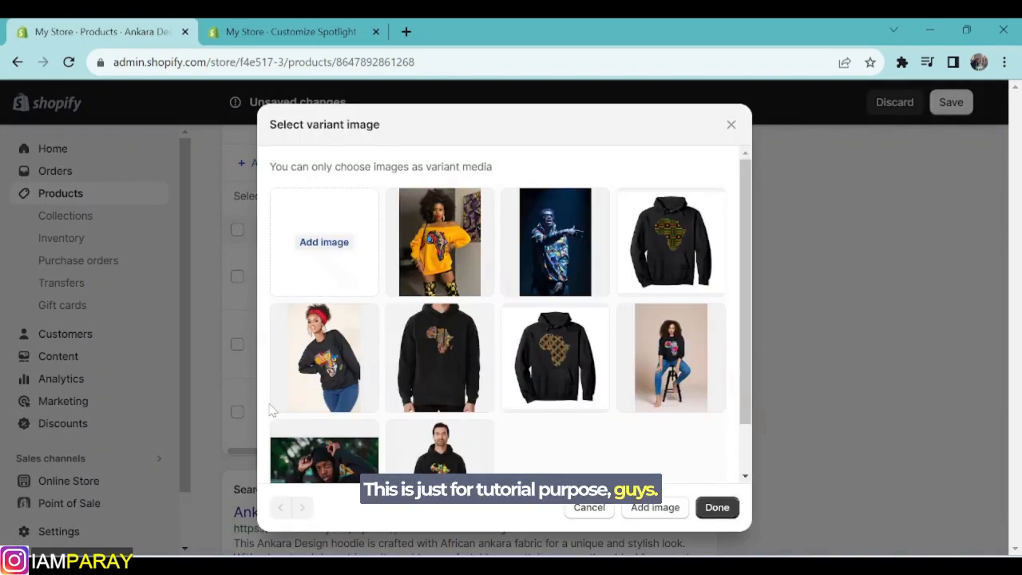
{"action": "left_click", "coordinate": [440, 367]}
{"action": "left_click", "coordinate": [717, 507]}
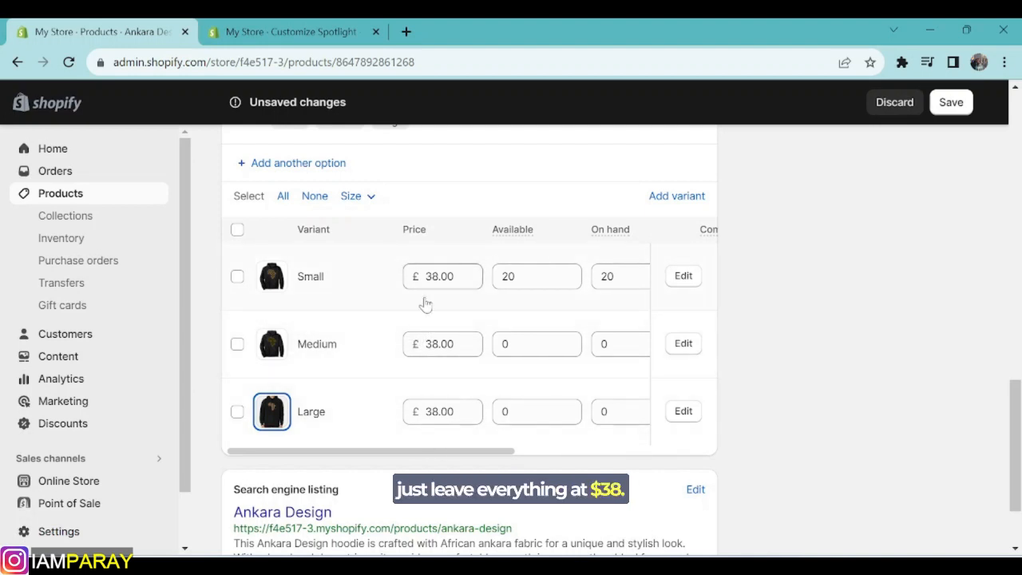
Open the Size option's name and values for editing, and close them without making changes
{"action": "scroll", "coordinate": [539, 380], "scroll_direction": "up", "scroll_amount": 3}
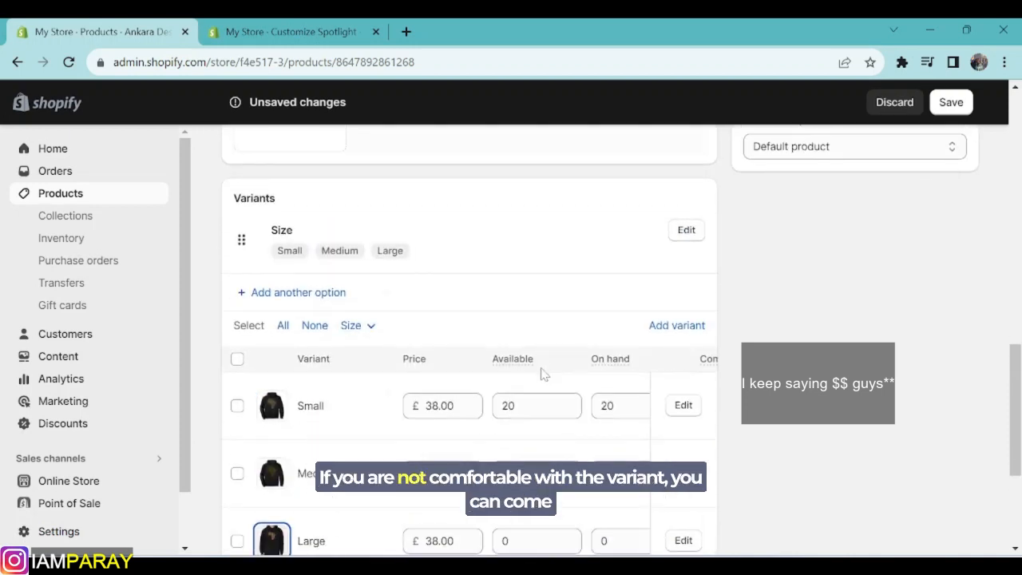
{"action": "scroll", "coordinate": [539, 377], "scroll_direction": "down", "scroll_amount": 1}
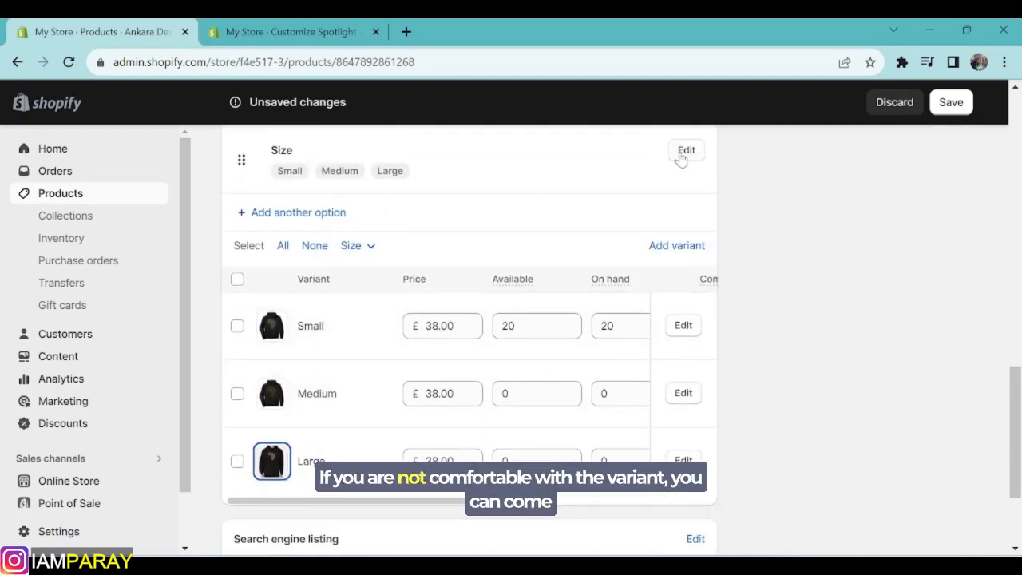
{"action": "left_click", "coordinate": [681, 153]}
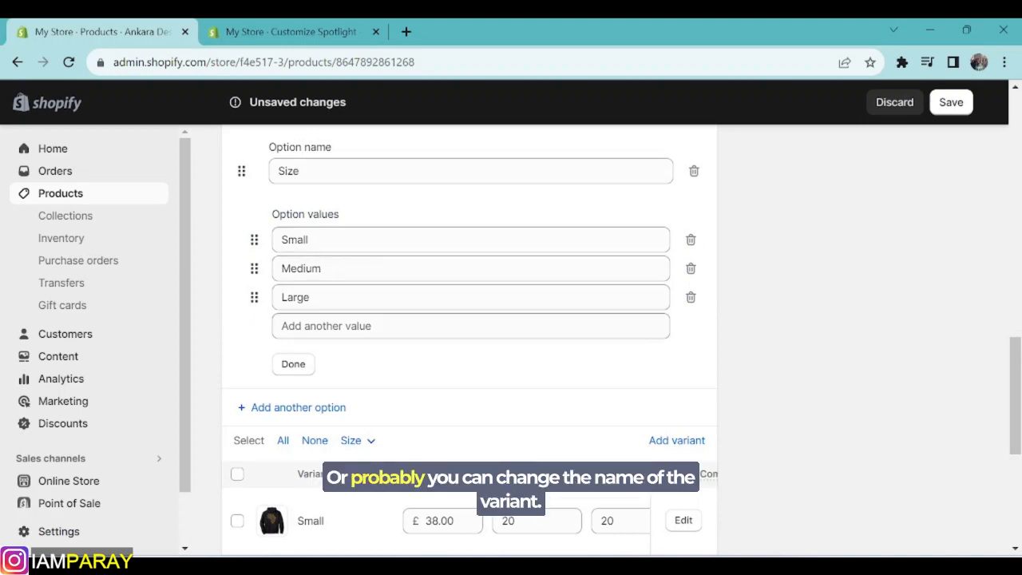
{"action": "left_click", "coordinate": [293, 368]}
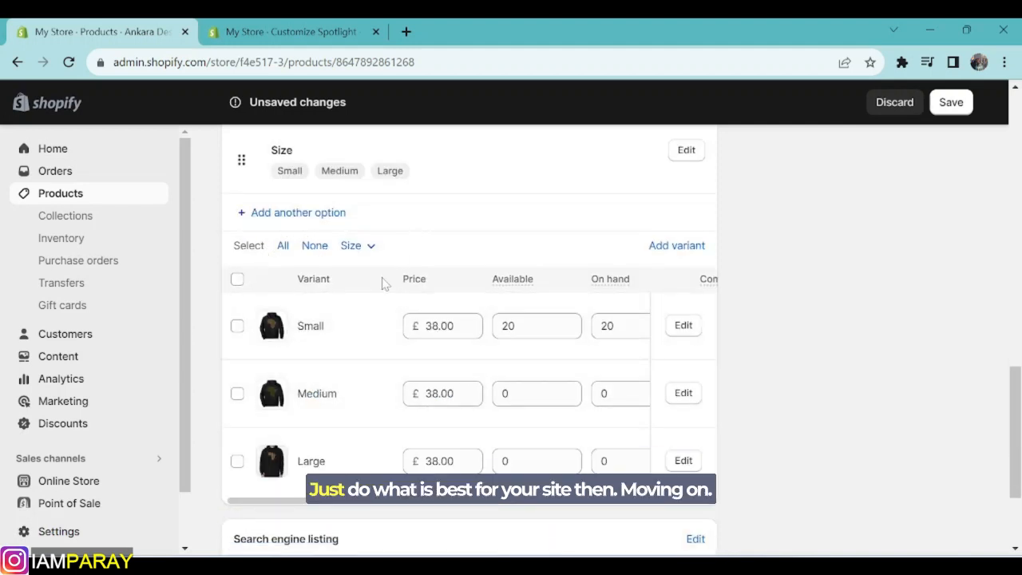
Change the page title in the product's search engine listing to "African Ankara Hoodie"
{"action": "scroll", "coordinate": [523, 253], "scroll_direction": "down", "scroll_amount": 2}
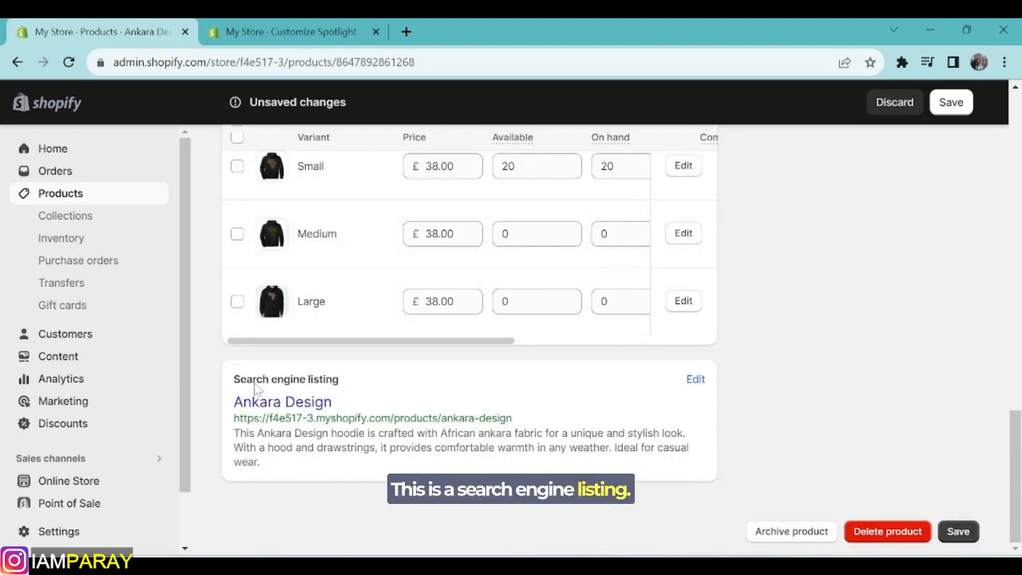
{"action": "left_click", "coordinate": [696, 380]}
{"action": "scroll", "coordinate": [424, 395], "scroll_direction": "down", "scroll_amount": 2}
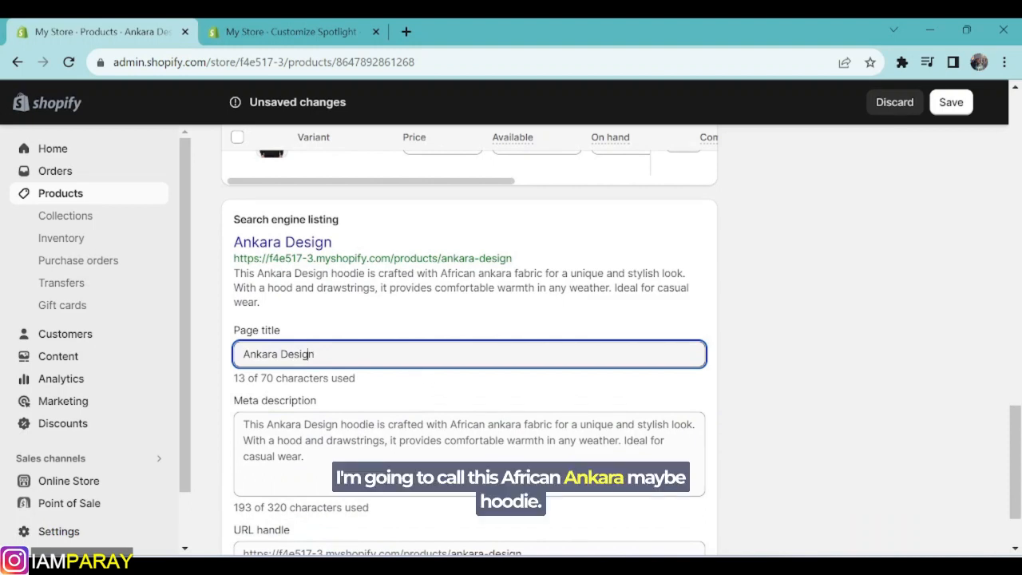
{"action": "type", "text": "African"}
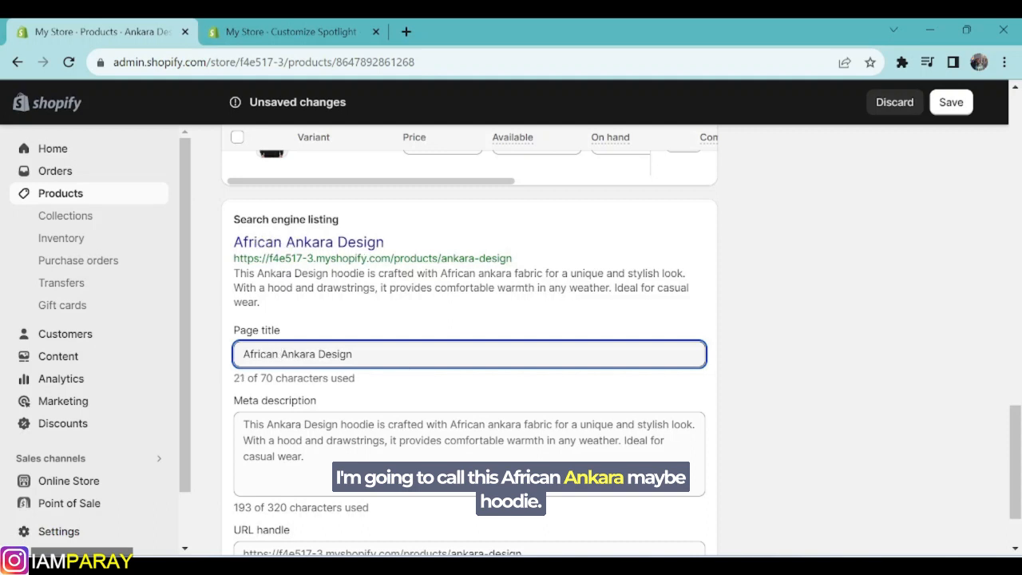
{"action": "key", "text": "BackSpace"}
{"action": "key", "text": "BackSpace"}
{"action": "key", "text": "BackSpace"}
{"action": "key", "text": "BackSpace"}
{"action": "key", "text": "BackSpace"}
{"action": "key", "text": "BackSpace"}
{"action": "key", "text": "BackSpace"}
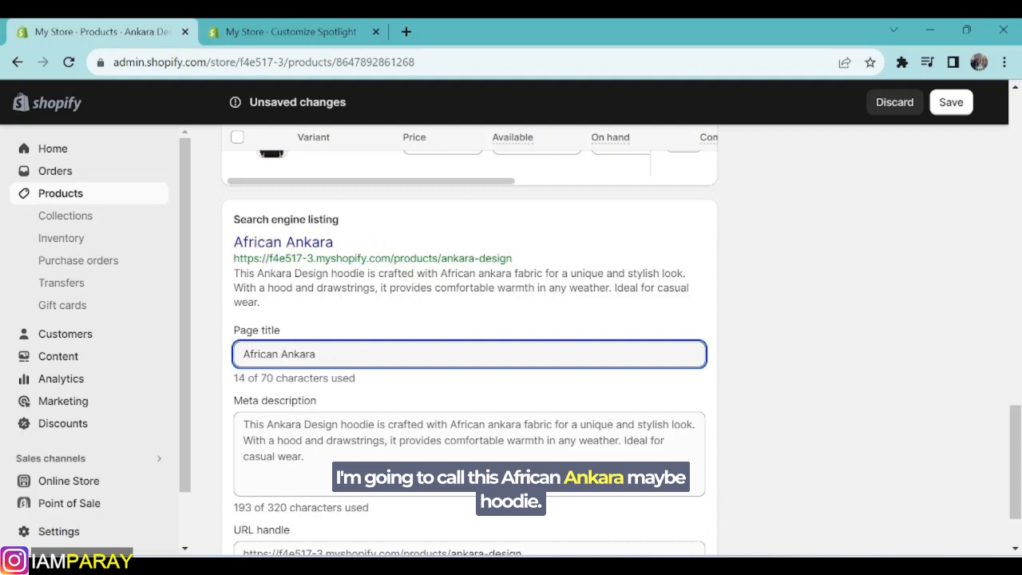
{"action": "type", "text": "Hoodie"}
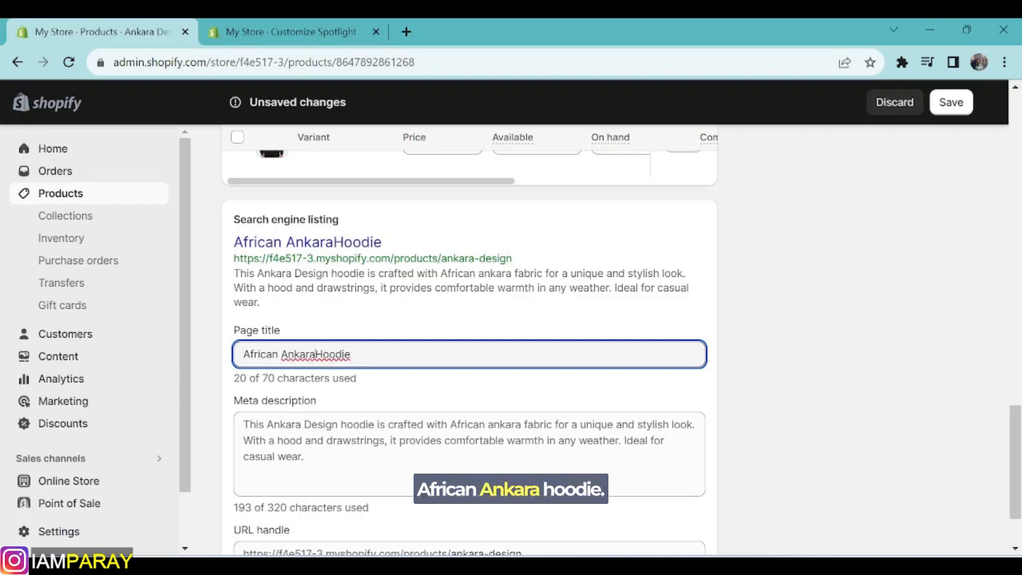
{"action": "left_click", "coordinate": [354, 353]}
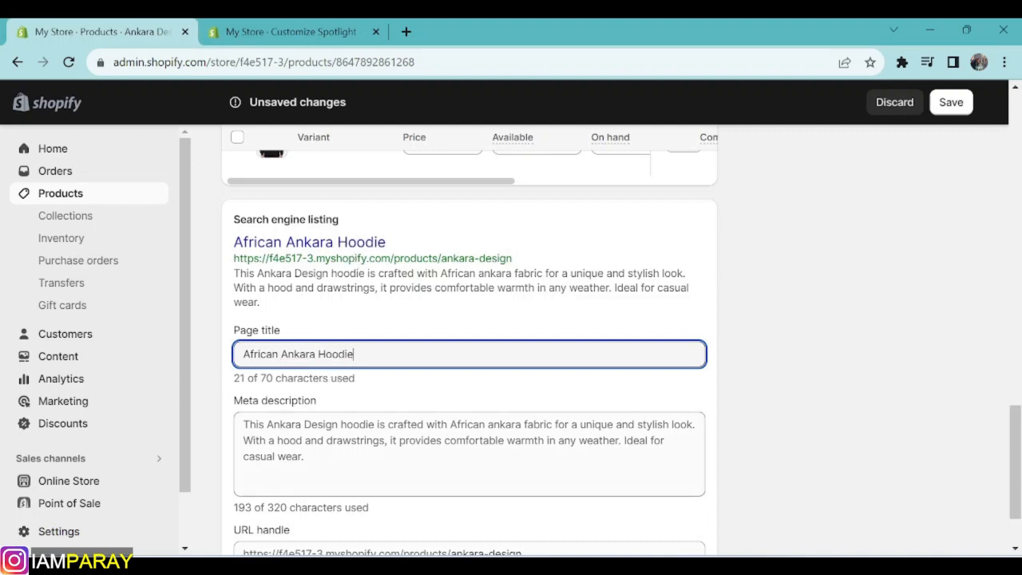
{"action": "scroll", "coordinate": [357, 410], "scroll_direction": "down", "scroll_amount": 1}
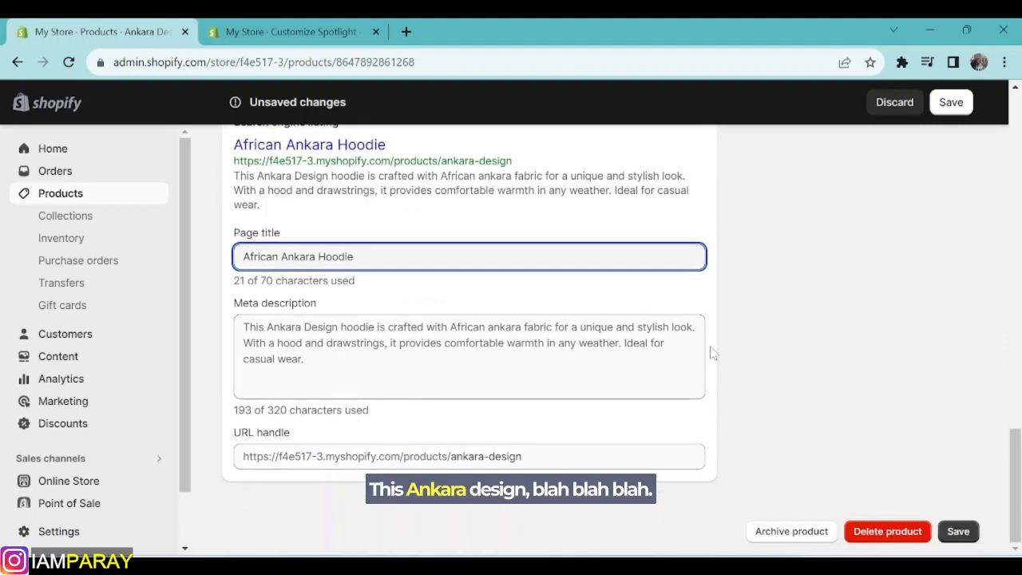
{"action": "left_click", "coordinate": [306, 359]}
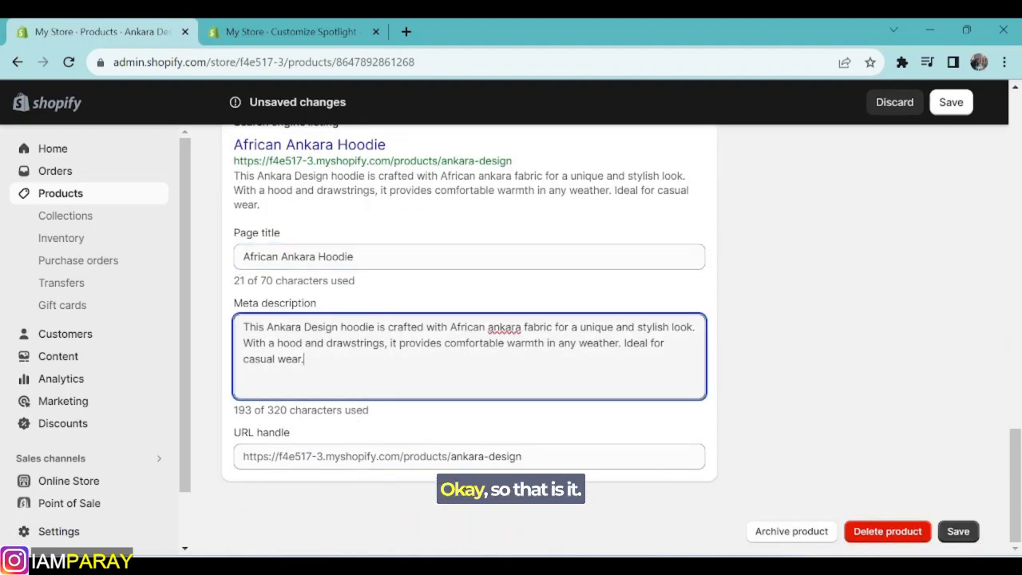
Set the Ankara Design product's status to Active
{"action": "scroll", "coordinate": [858, 370], "scroll_direction": "up", "scroll_amount": 15}
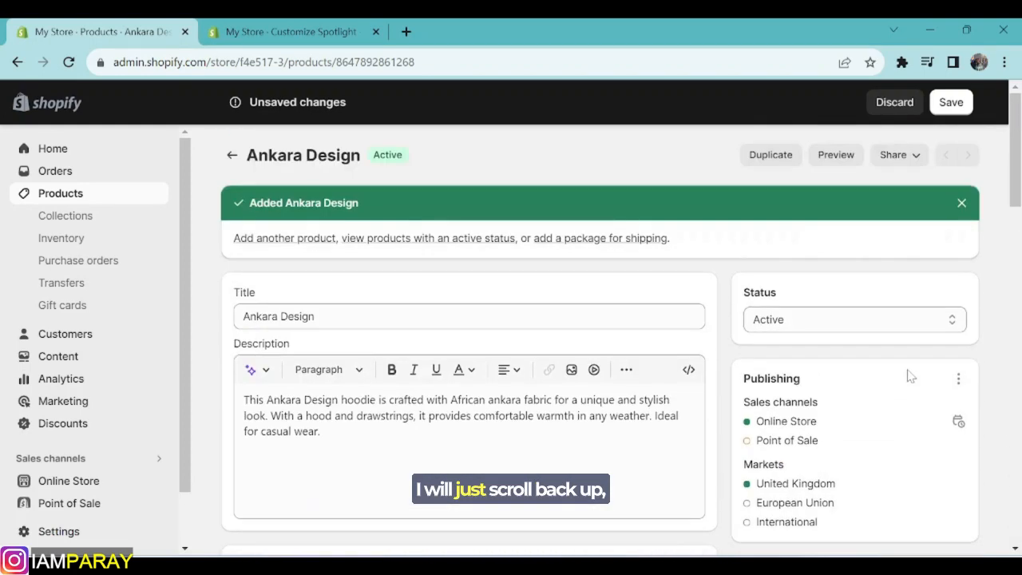
{"action": "left_click", "coordinate": [831, 324]}
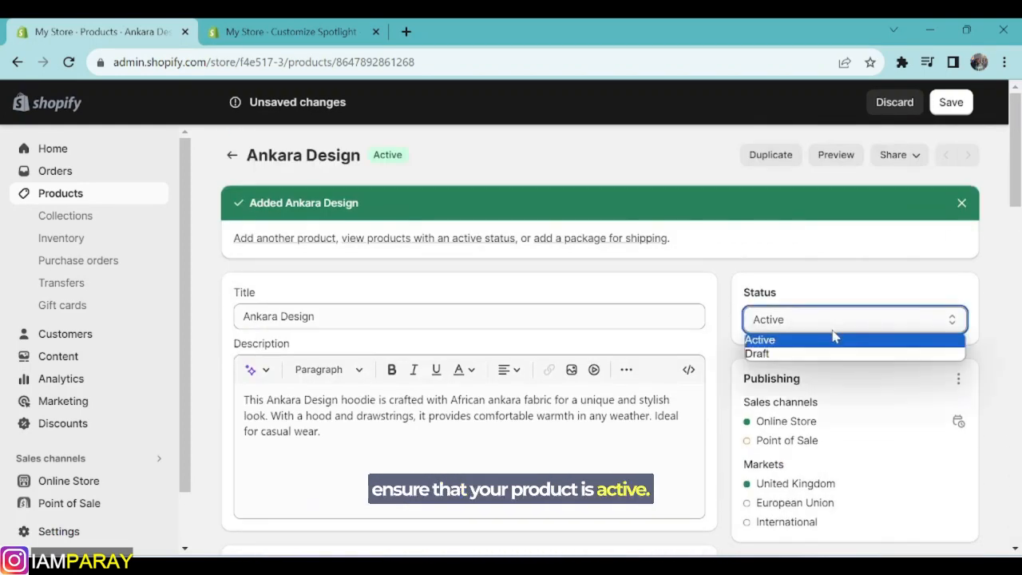
{"action": "left_click", "coordinate": [828, 340]}
Review the product's sales channel selection for Online Store and Point of Sale, and close it without changes
{"action": "scroll", "coordinate": [839, 336], "scroll_direction": "down", "scroll_amount": 1}
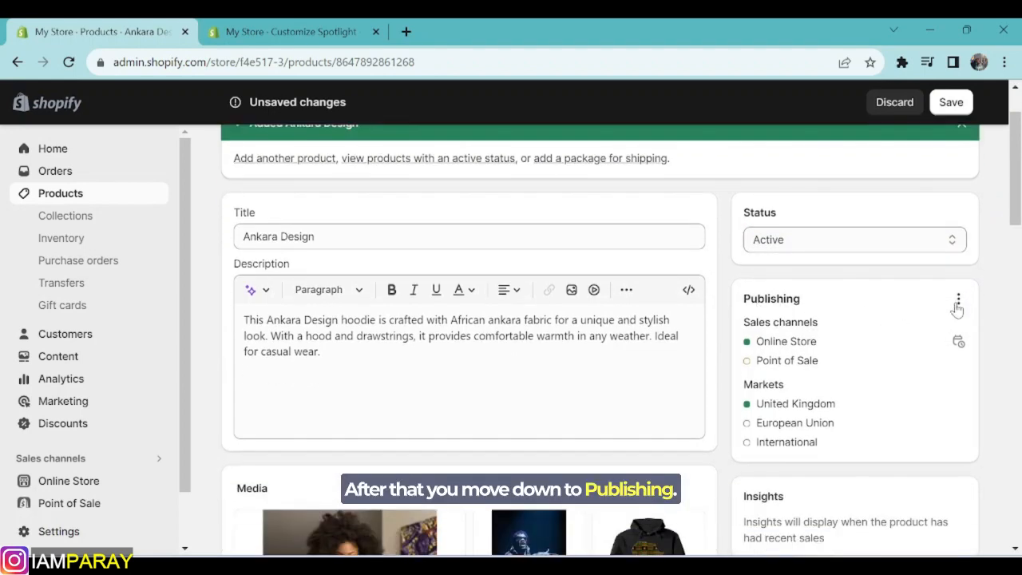
{"action": "left_click", "coordinate": [959, 299]}
{"action": "left_click", "coordinate": [924, 336]}
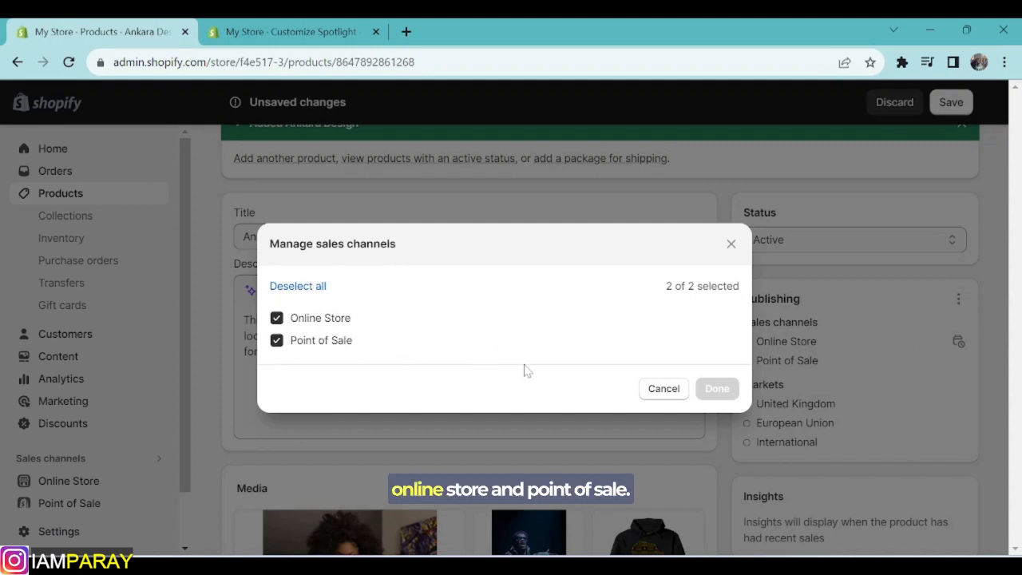
{"action": "left_click", "coordinate": [659, 392]}
Save the Ankara Design product and return to the product list
{"action": "scroll", "coordinate": [842, 437], "scroll_direction": "up", "scroll_amount": 1}
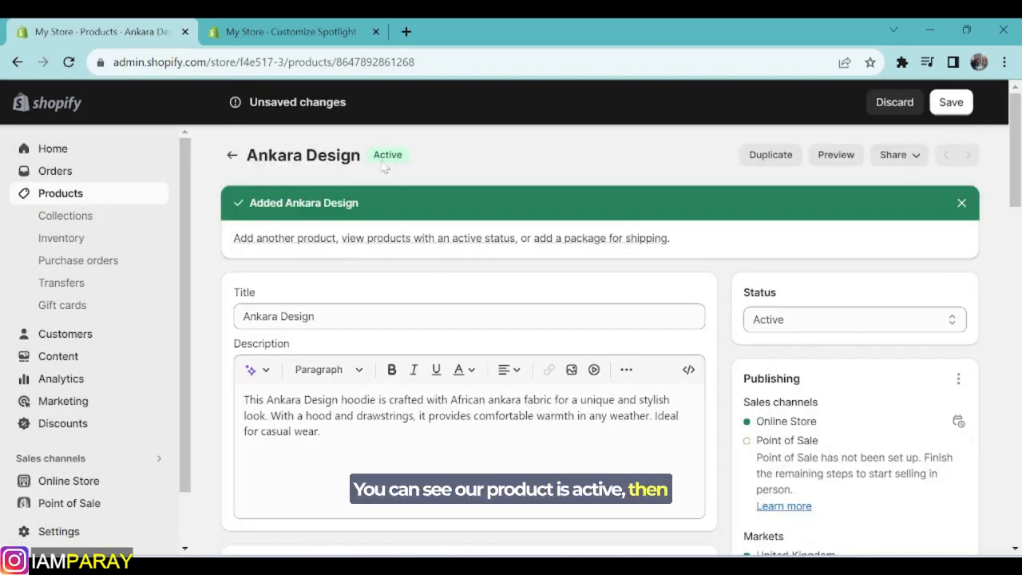
{"action": "left_click", "coordinate": [950, 110]}
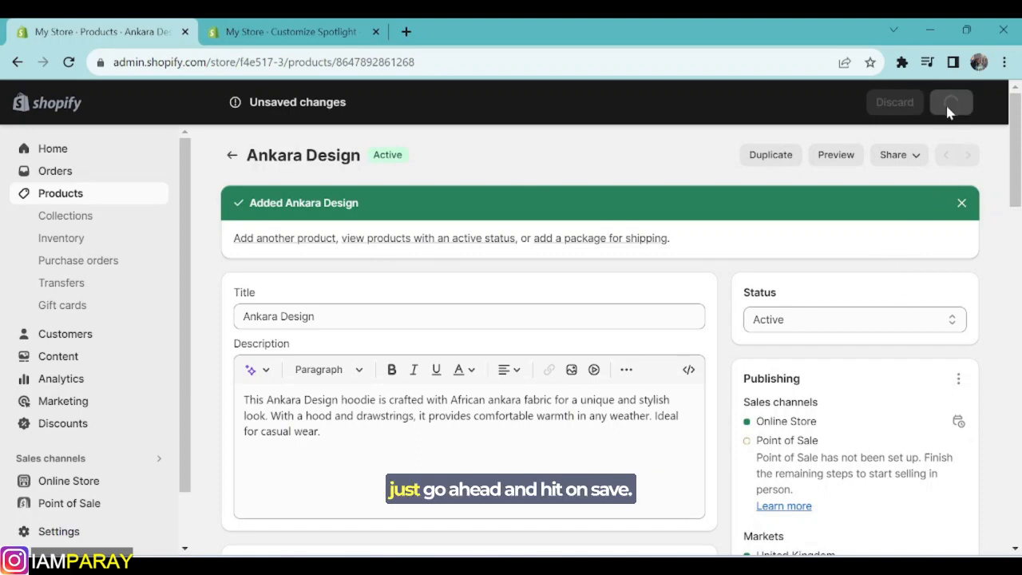
{"action": "scroll", "coordinate": [563, 290], "scroll_direction": "down", "scroll_amount": 3}
{"action": "scroll", "coordinate": [563, 290], "scroll_direction": "down", "scroll_amount": 10}
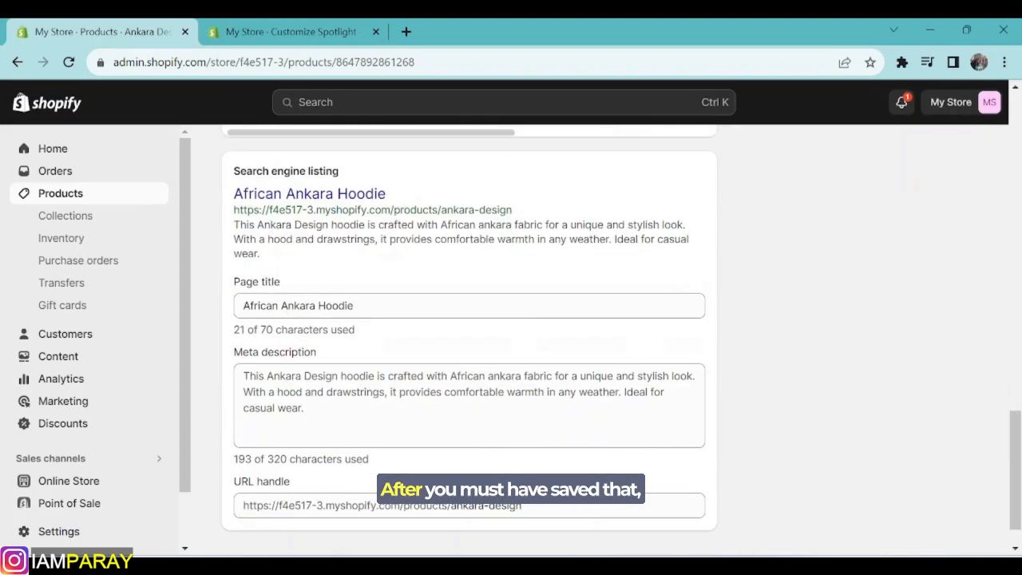
{"action": "scroll", "coordinate": [506, 421], "scroll_direction": "up", "scroll_amount": 15}
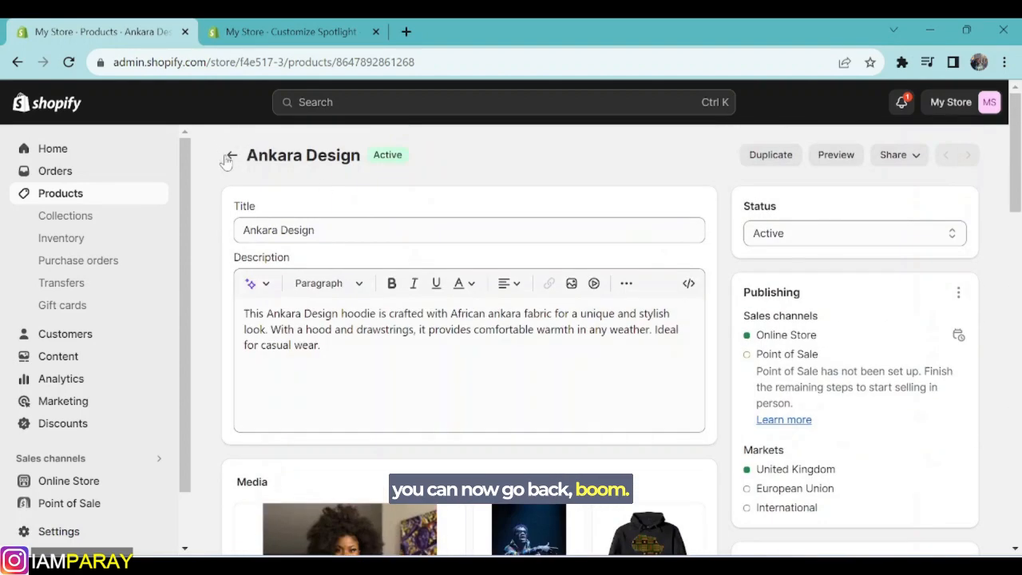
{"action": "left_click", "coordinate": [230, 154]}
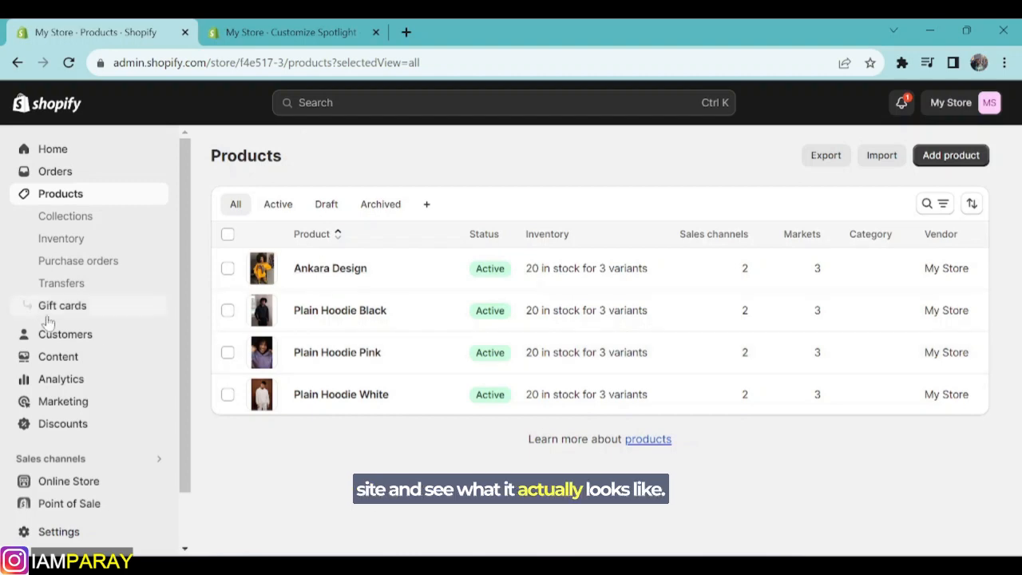
Review the featured collection's products in the Spotlight home page preview, and open the store's Collections page
{"action": "left_click", "coordinate": [311, 34]}
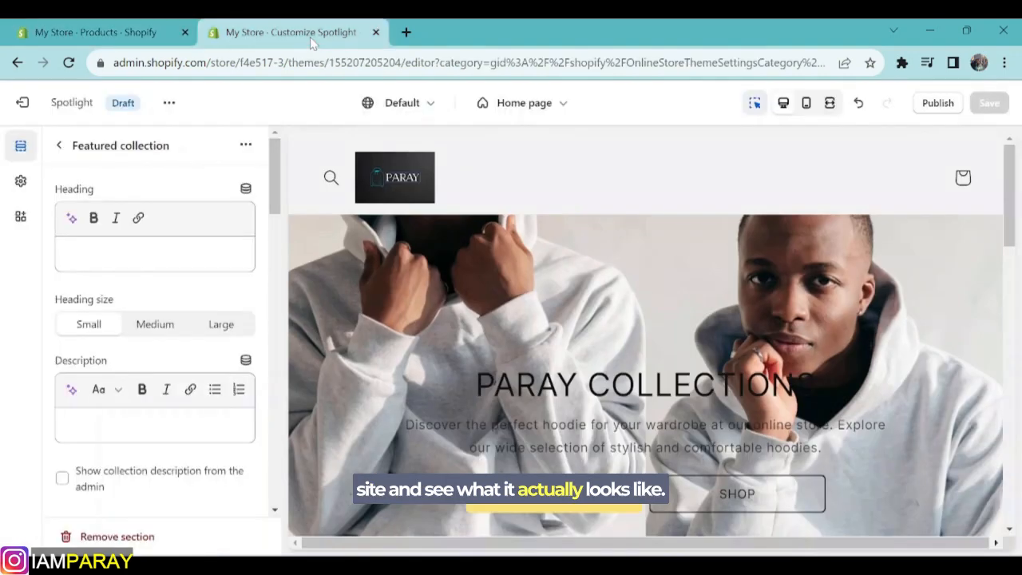
{"action": "left_click_drag", "start_coordinate": [1010, 170], "coordinate": [1012, 326]}
{"action": "scroll", "coordinate": [502, 299], "scroll_direction": "down", "scroll_amount": 4}
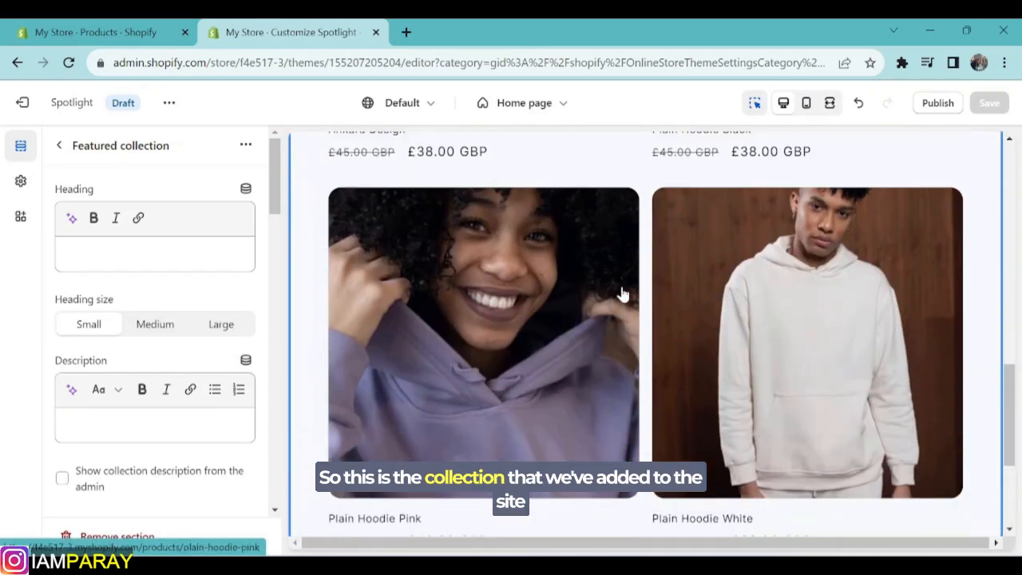
{"action": "scroll", "coordinate": [622, 293], "scroll_direction": "down", "scroll_amount": 3}
{"action": "scroll", "coordinate": [765, 383], "scroll_direction": "up", "scroll_amount": 5}
{"action": "left_click_drag", "start_coordinate": [1013, 384], "coordinate": [1019, 289]}
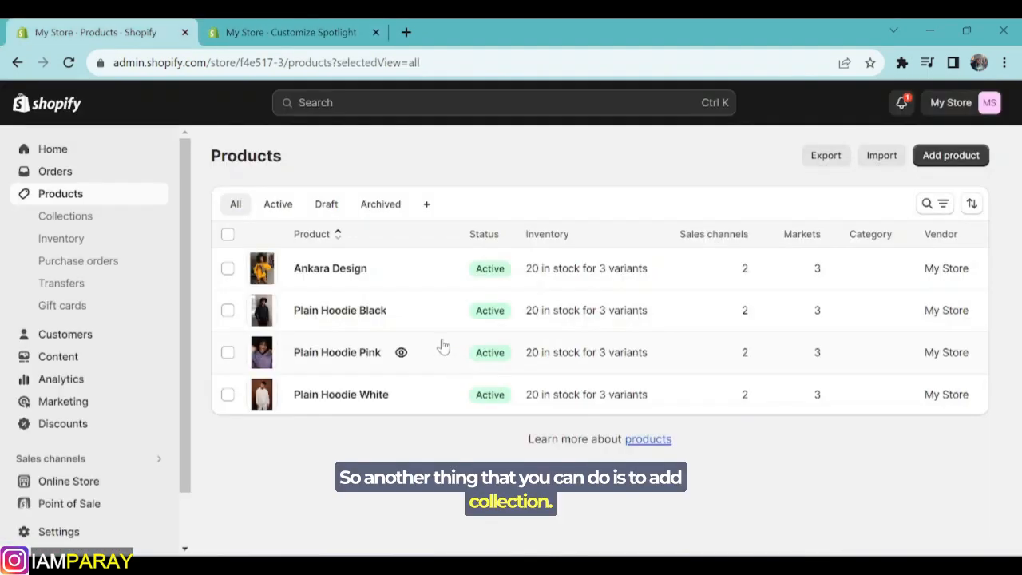
{"action": "left_click", "coordinate": [42, 221]}
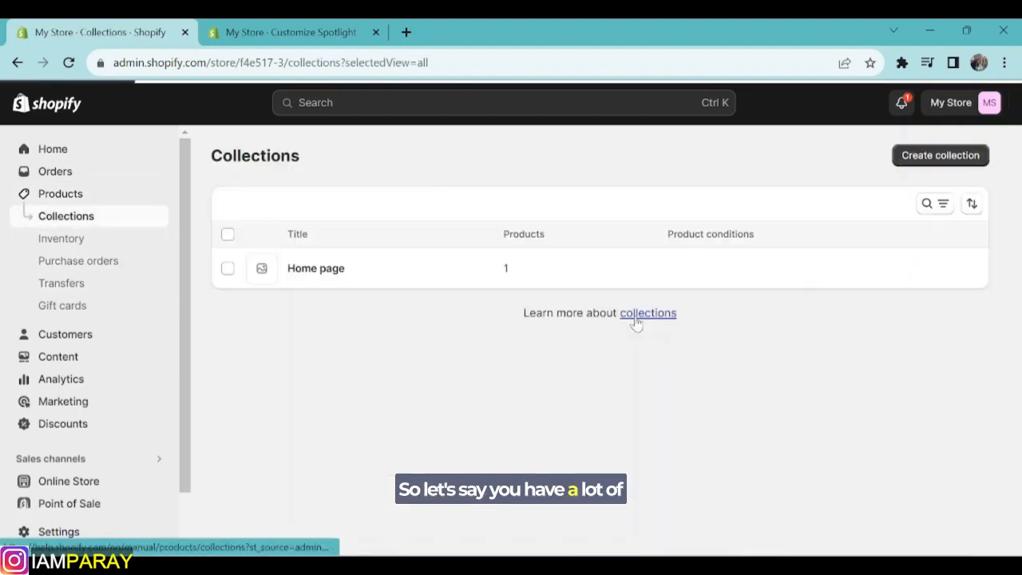
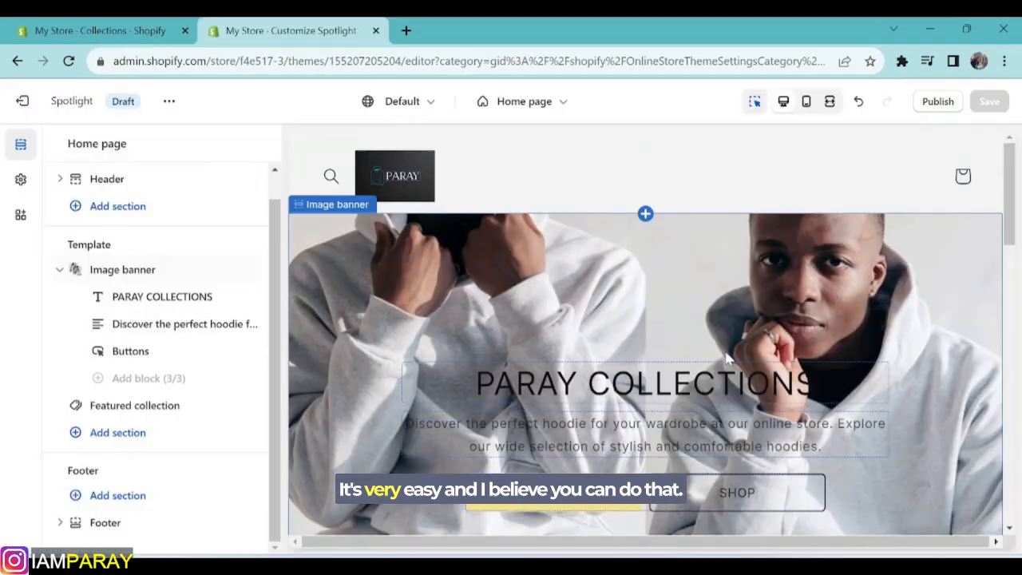
Open the choice of sections for the home page template and preview the Collection list section
{"action": "scroll", "coordinate": [724, 363], "scroll_direction": "down", "scroll_amount": 5}
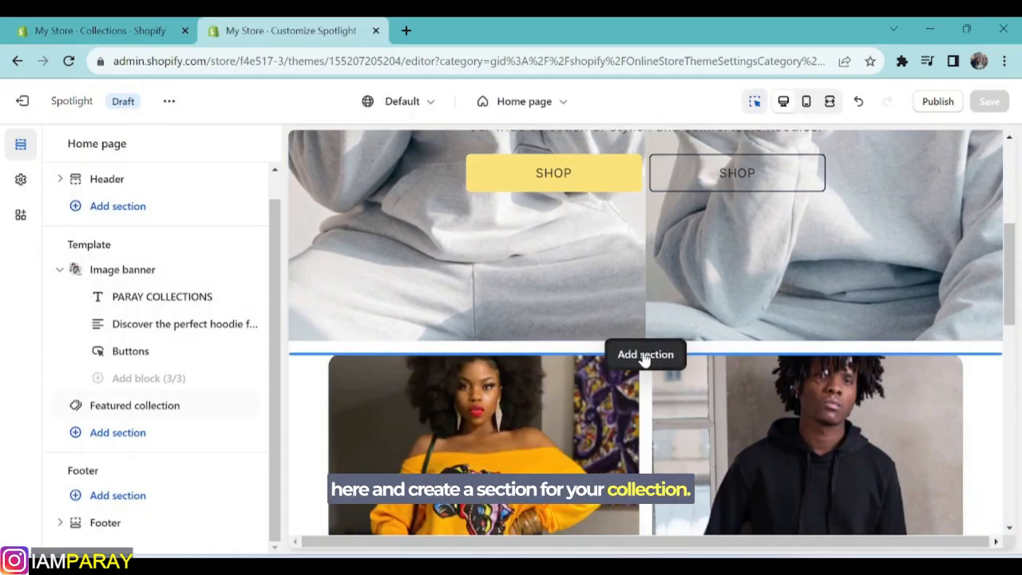
{"action": "left_click", "coordinate": [646, 356]}
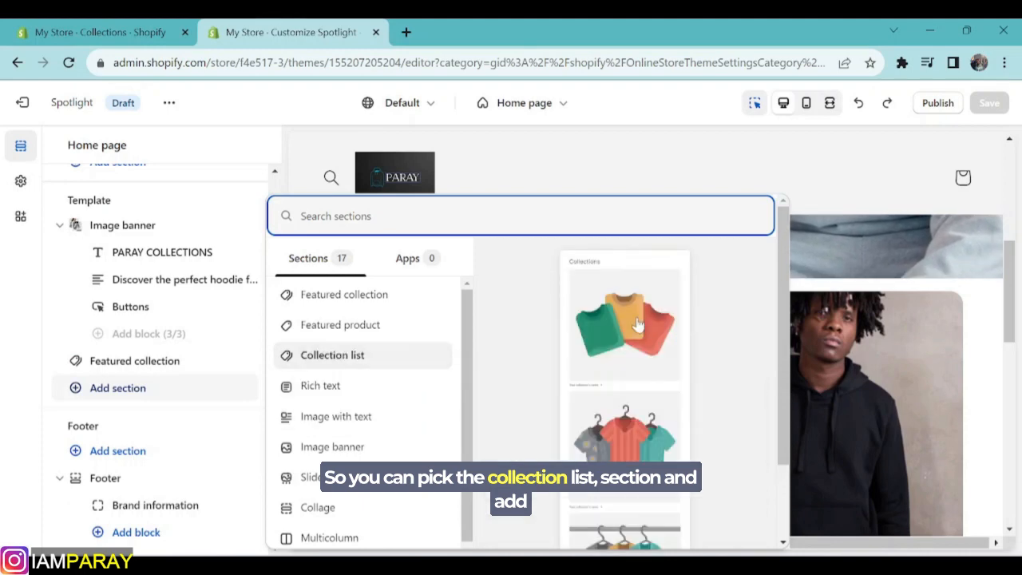
{"action": "scroll", "coordinate": [636, 325], "scroll_direction": "down", "scroll_amount": 2}
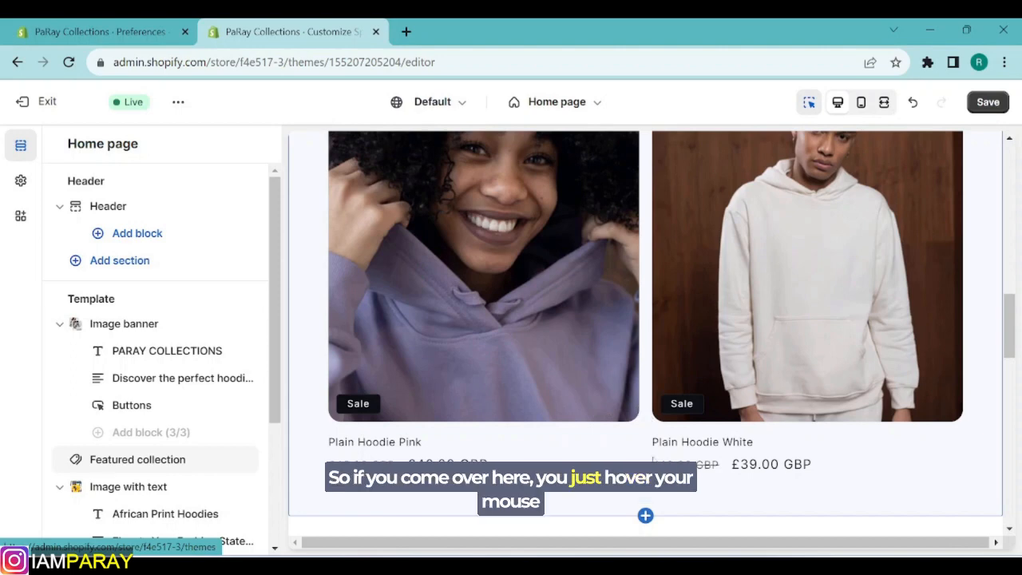
Add a Multicolumn section to the home page directly below the Featured collection
{"action": "left_click", "coordinate": [647, 516]}
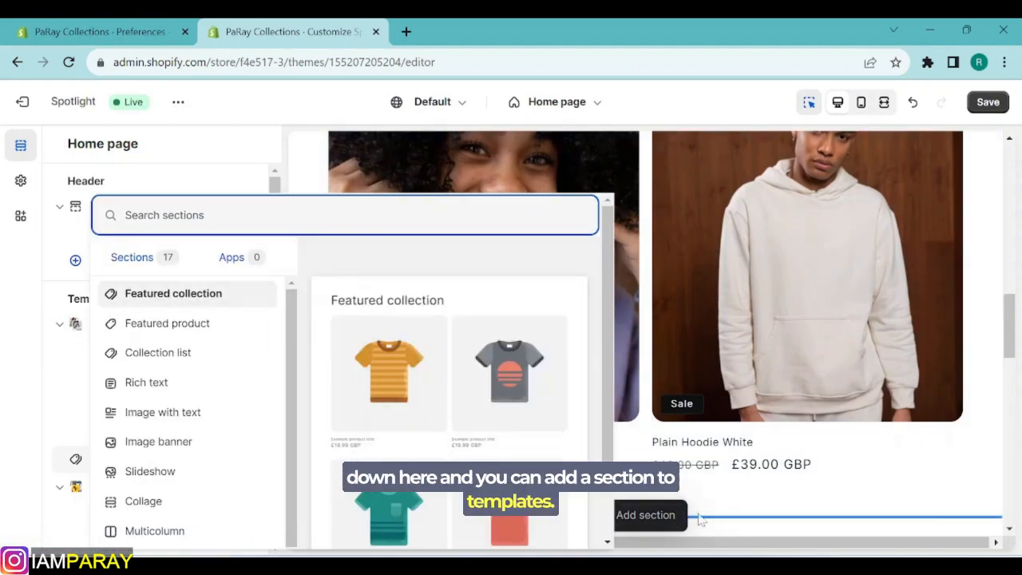
{"action": "left_click", "coordinate": [730, 516]}
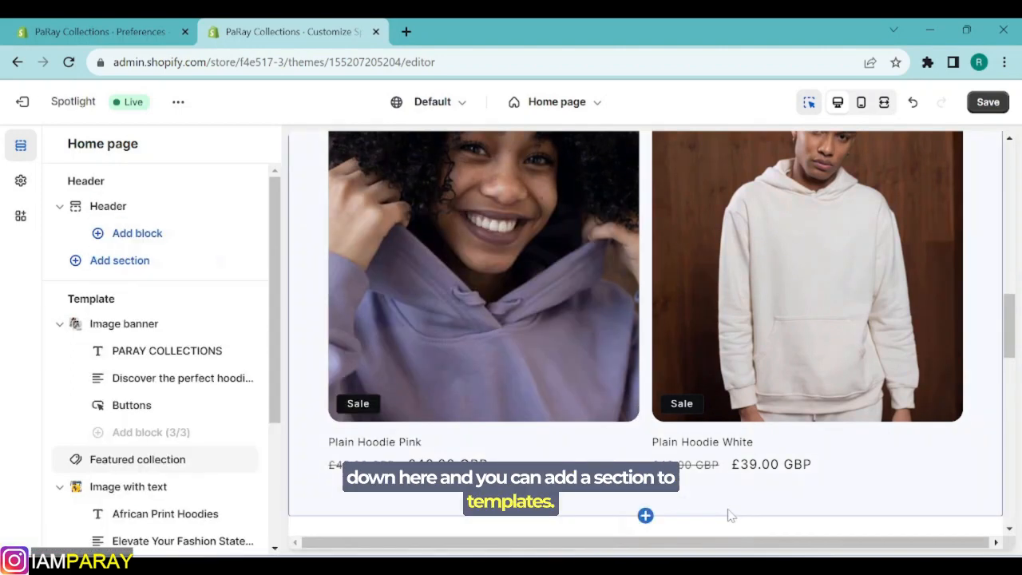
{"action": "left_click", "coordinate": [648, 516]}
{"action": "scroll", "coordinate": [199, 335], "scroll_direction": "down", "scroll_amount": 3}
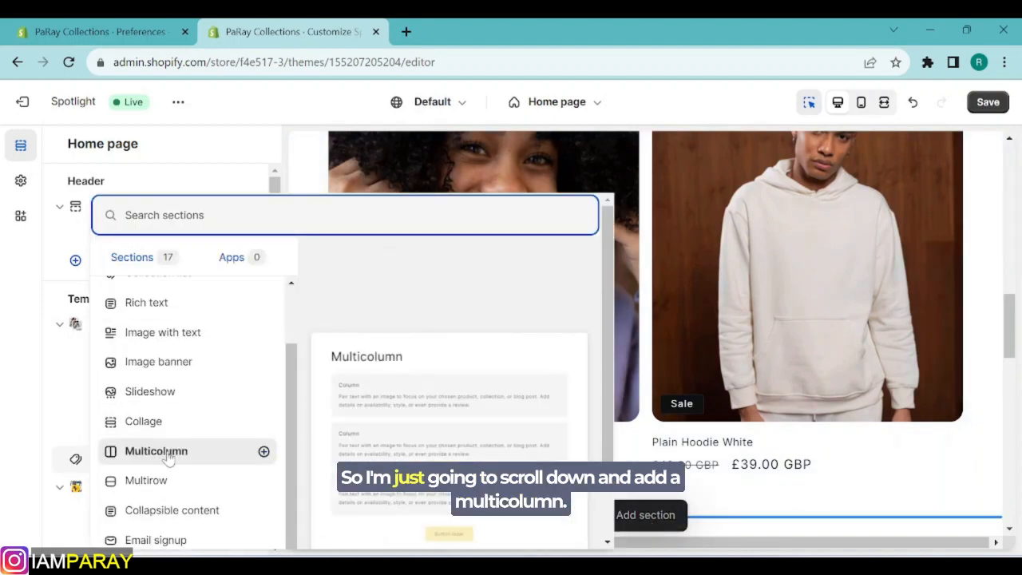
{"action": "left_click", "coordinate": [166, 452]}
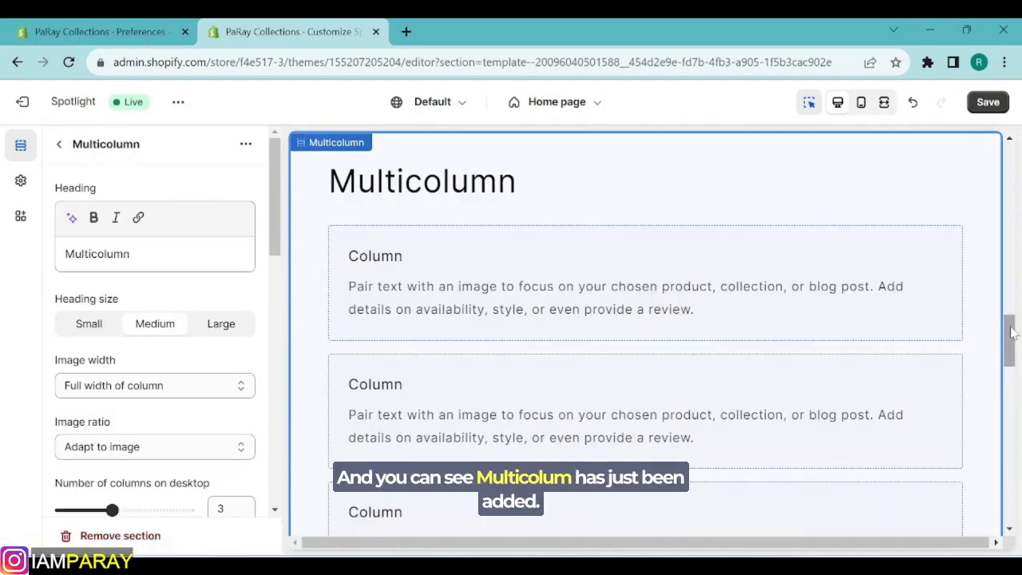
{"action": "mouse_move", "coordinate": [1011, 334]}
{"action": "left_mouse_down"}
{"action": "mouse_move", "coordinate": [1011, 365]}
{"action": "mouse_move", "coordinate": [1012, 338]}
{"action": "left_mouse_up"}
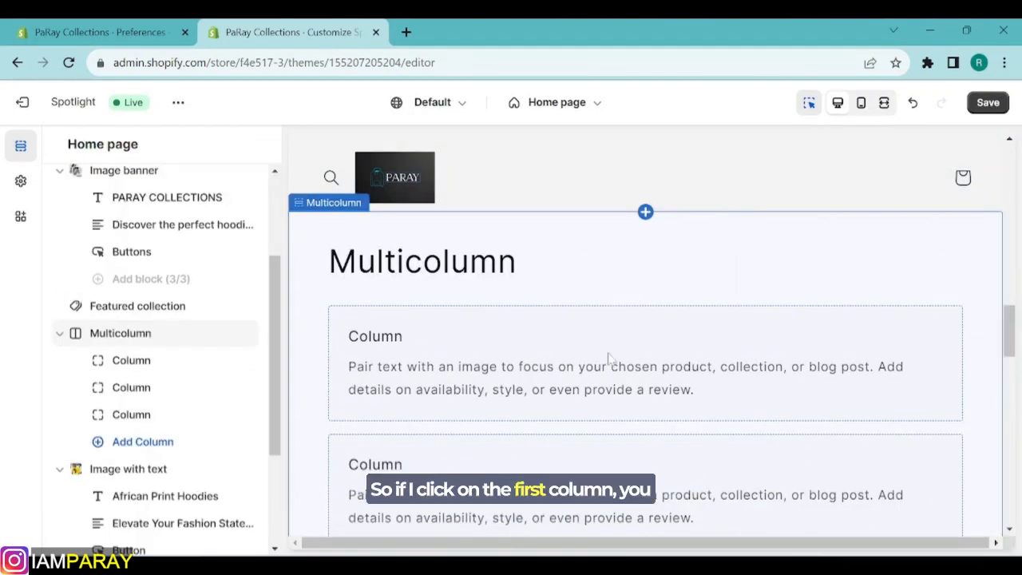
Set the first Multicolumn column's image to the free Men's Fashion photo of a man in a beige hoodie
{"action": "left_click", "coordinate": [595, 346]}
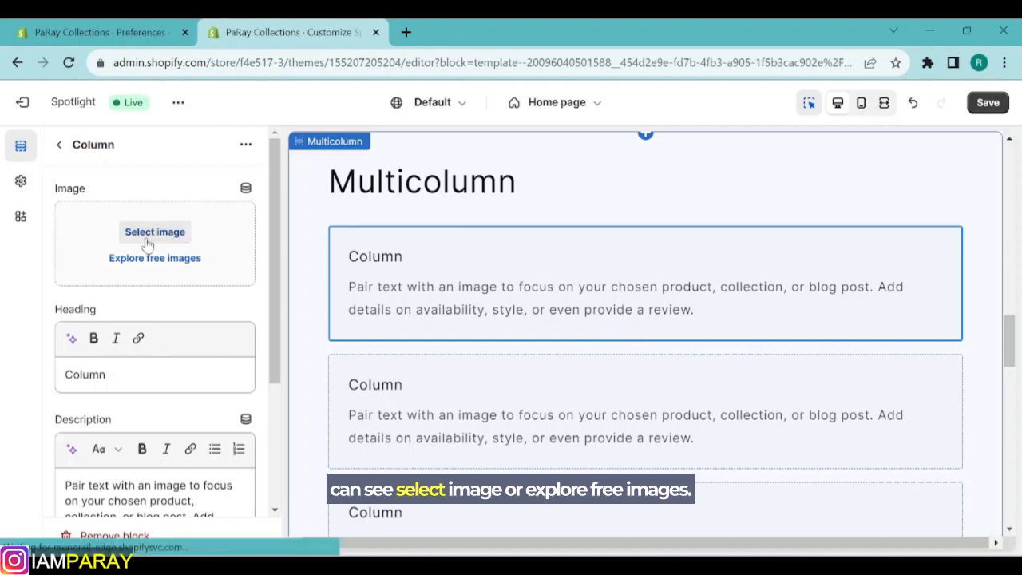
{"action": "left_click", "coordinate": [120, 259]}
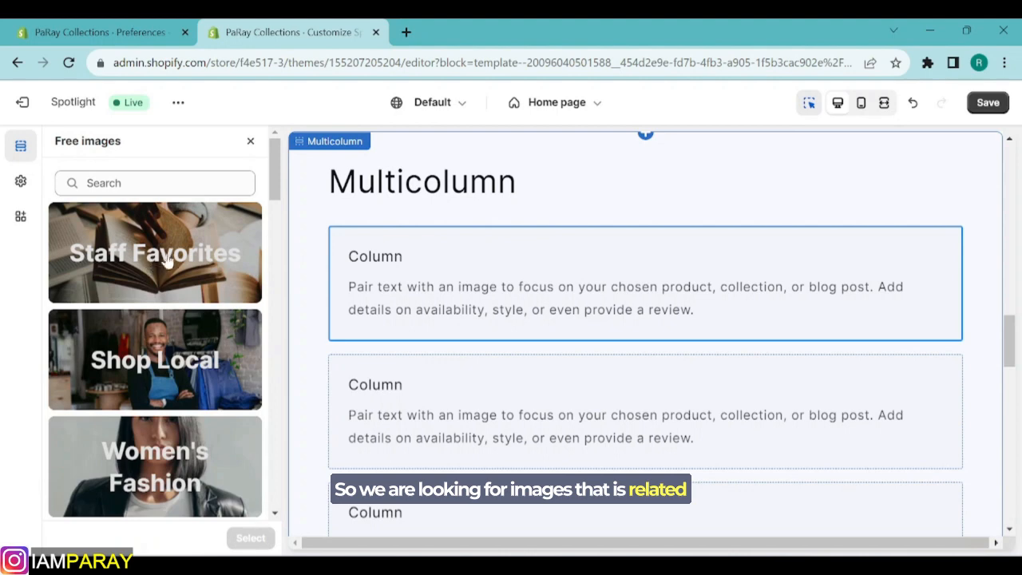
{"action": "scroll", "coordinate": [275, 206], "scroll_direction": "down", "scroll_amount": 2}
{"action": "left_click_drag", "start_coordinate": [274, 206], "coordinate": [273, 261]}
{"action": "left_click", "coordinate": [146, 303]}
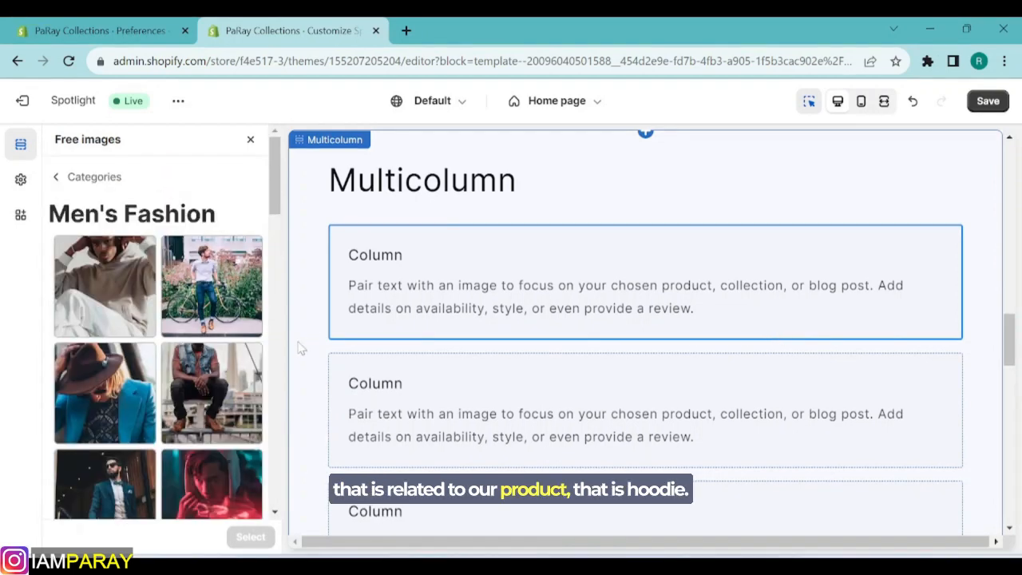
{"action": "scroll", "coordinate": [277, 220], "scroll_direction": "down", "scroll_amount": 1}
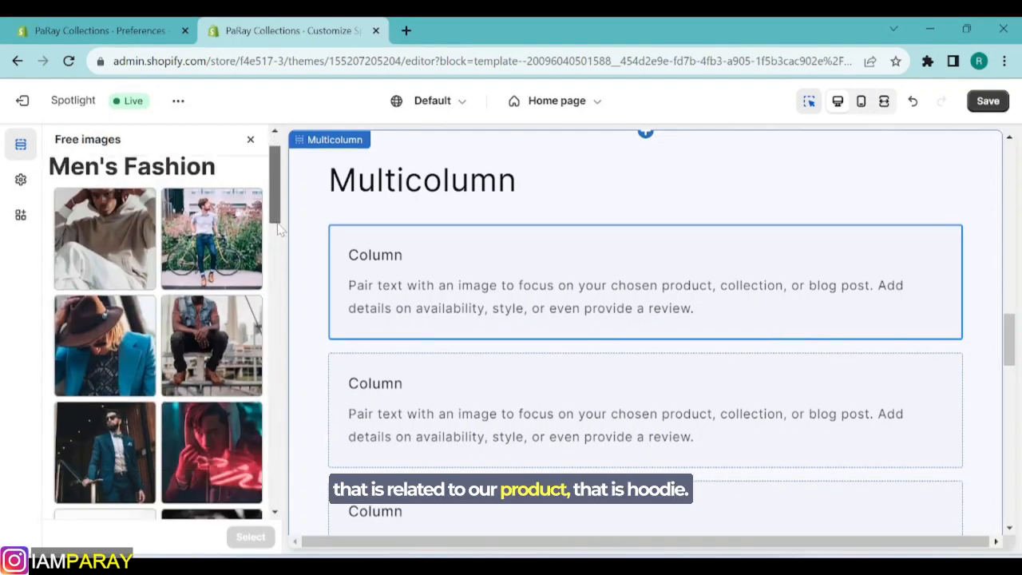
{"action": "scroll", "coordinate": [277, 229], "scroll_direction": "down", "scroll_amount": 2}
{"action": "scroll", "coordinate": [160, 303], "scroll_direction": "up", "scroll_amount": 3}
{"action": "left_click", "coordinate": [106, 279]}
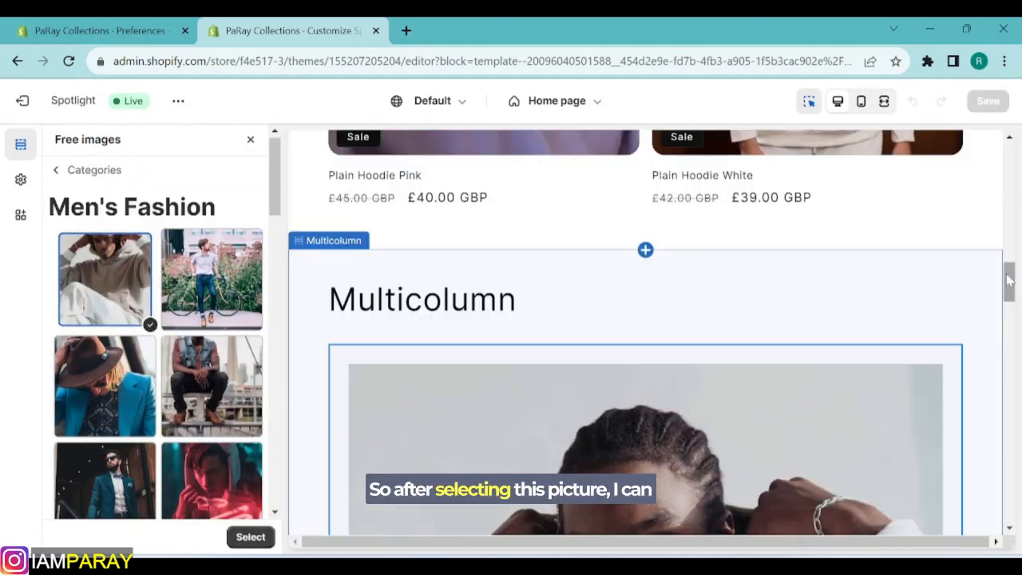
{"action": "left_click_drag", "start_coordinate": [1009, 280], "coordinate": [1012, 402]}
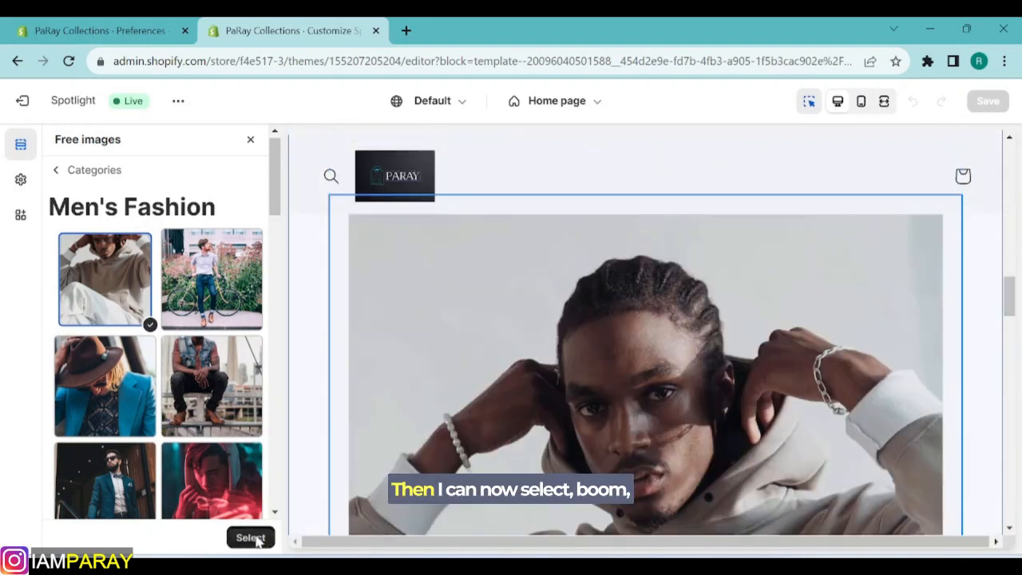
{"action": "left_click", "coordinate": [258, 541]}
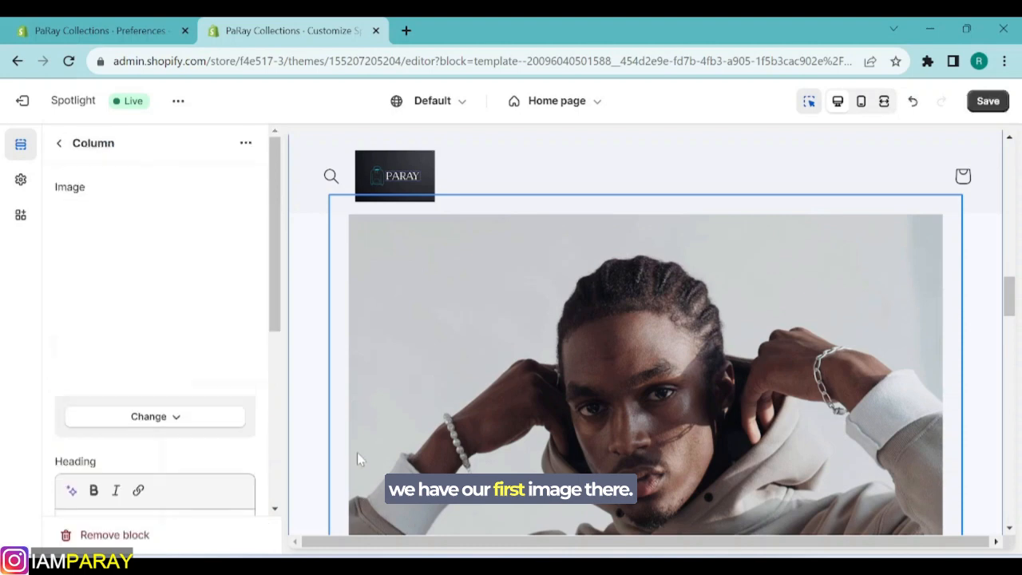
Head the first column "Premium Hoodies" and generate its Expert-tone description from that phrase, using the "Experience the ultimate in comfort and style" suggestion
{"action": "left_click_drag", "start_coordinate": [274, 239], "coordinate": [272, 371]}
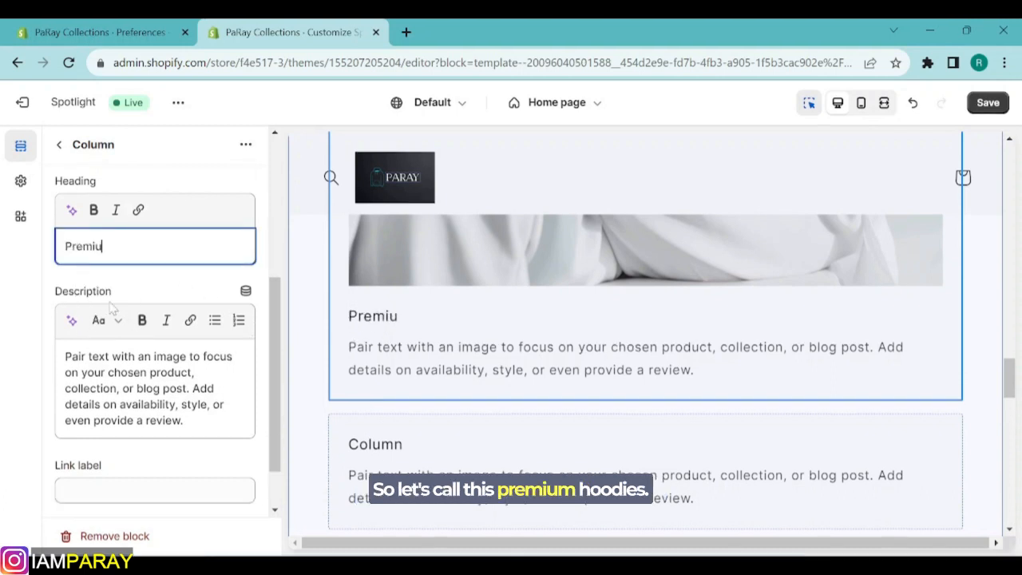
{"action": "type", "text": "m Hoodies"}
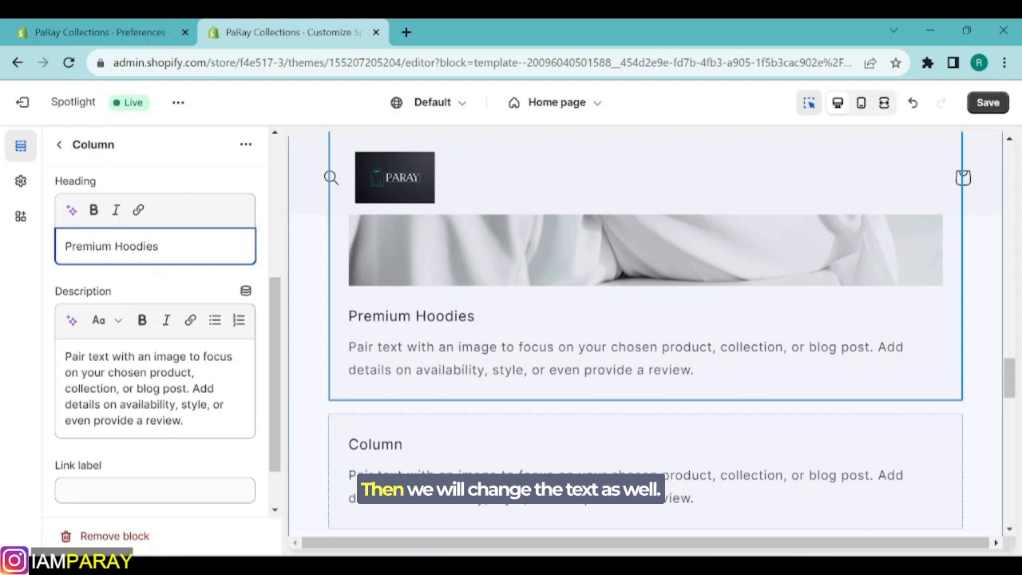
{"action": "left_click", "coordinate": [72, 320]}
{"action": "type", "text": "Premiu"}
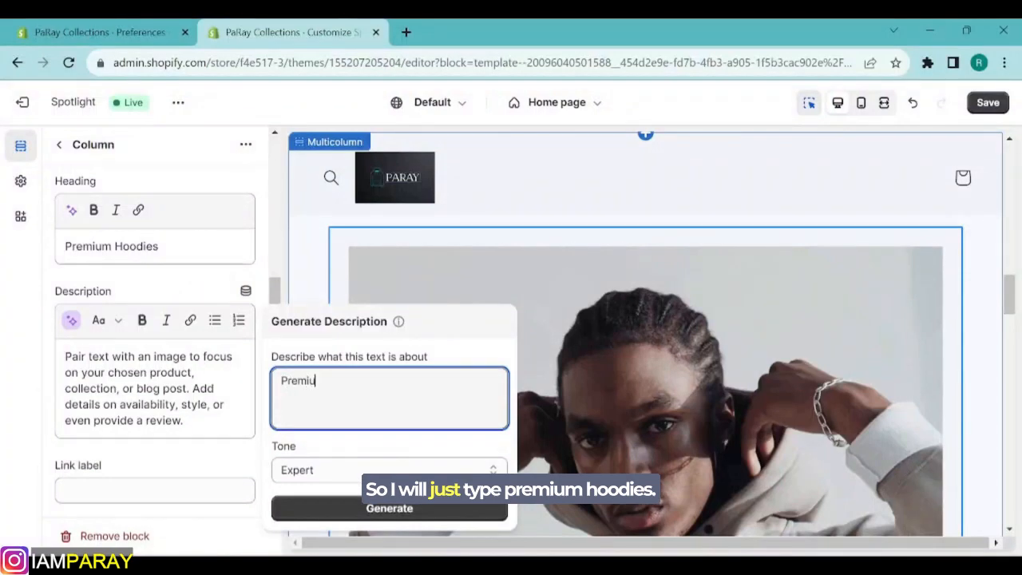
{"action": "type", "text": "m Hoodies"}
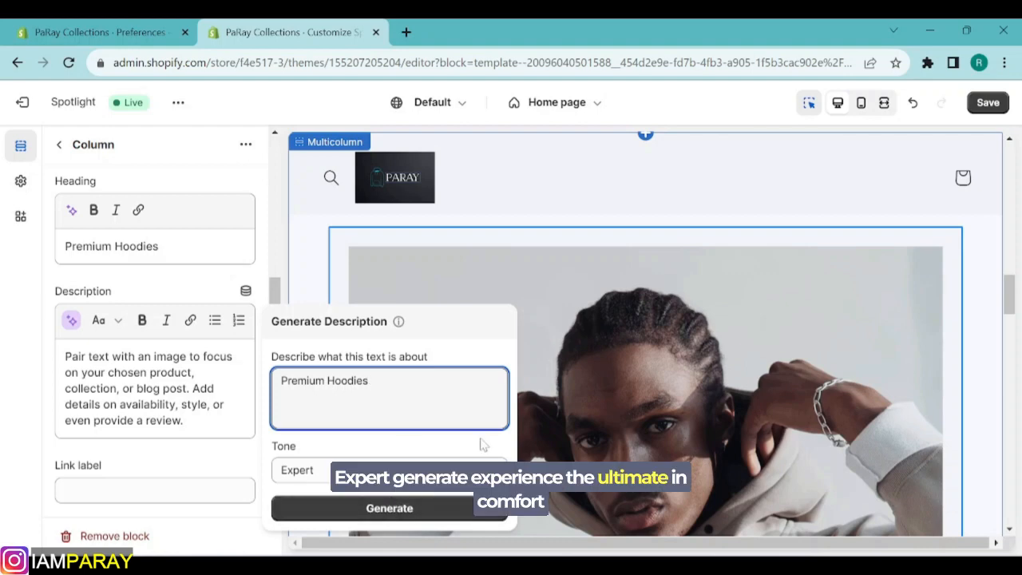
{"action": "left_click", "coordinate": [390, 507]}
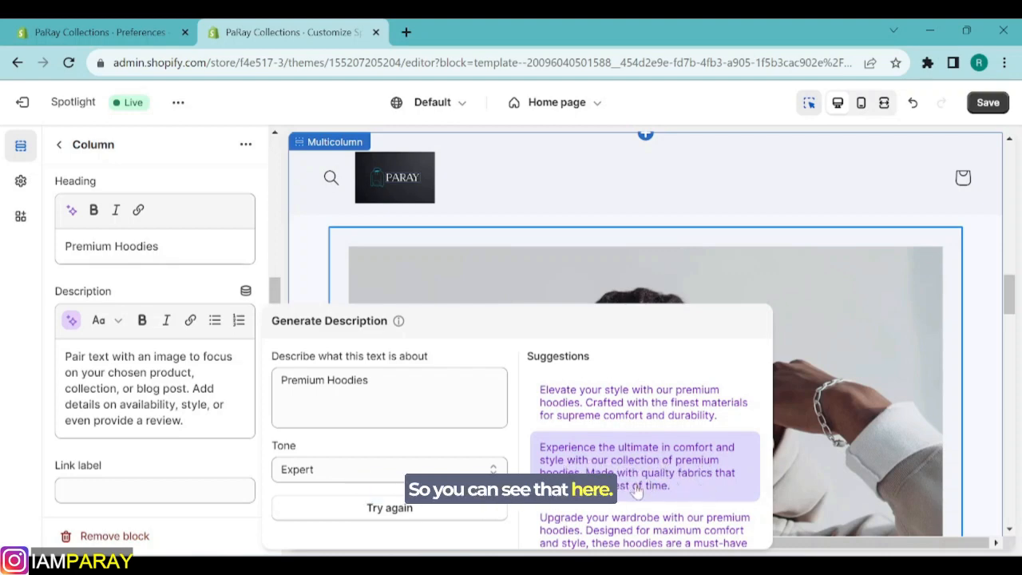
{"action": "left_click", "coordinate": [665, 481]}
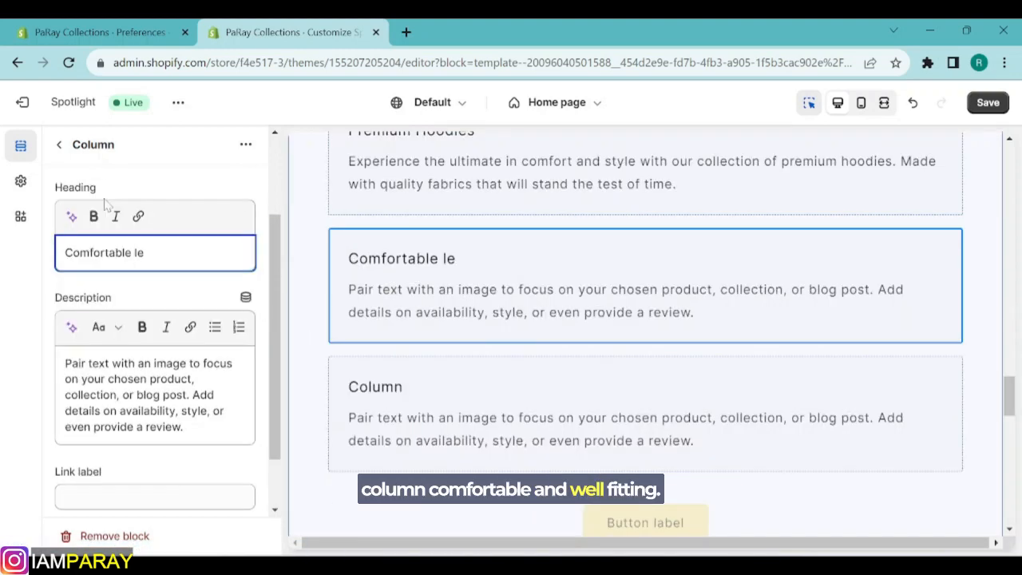
Head the second column "Comfortable and well fitting" and generate its description from that phrase, using the "Discover the ultimate in comfort" text
{"action": "type", "text": "and well "}
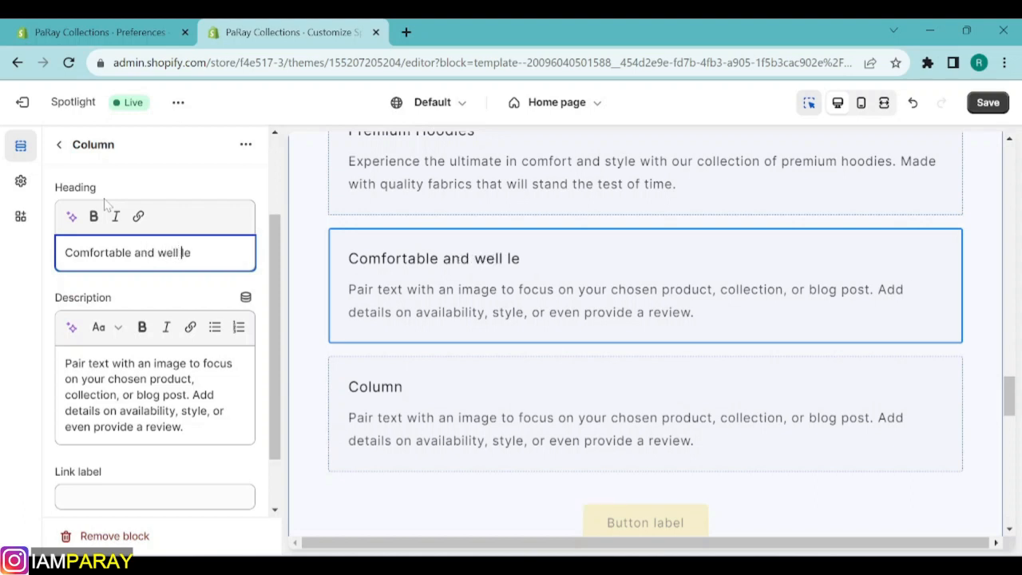
{"action": "type", "text": "fitting"}
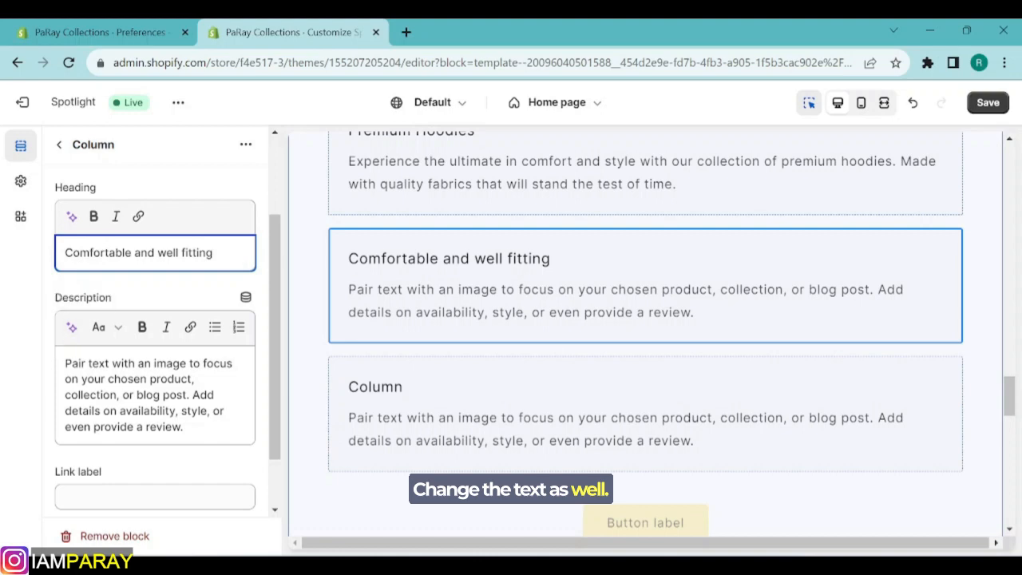
{"action": "left_click", "coordinate": [72, 329]}
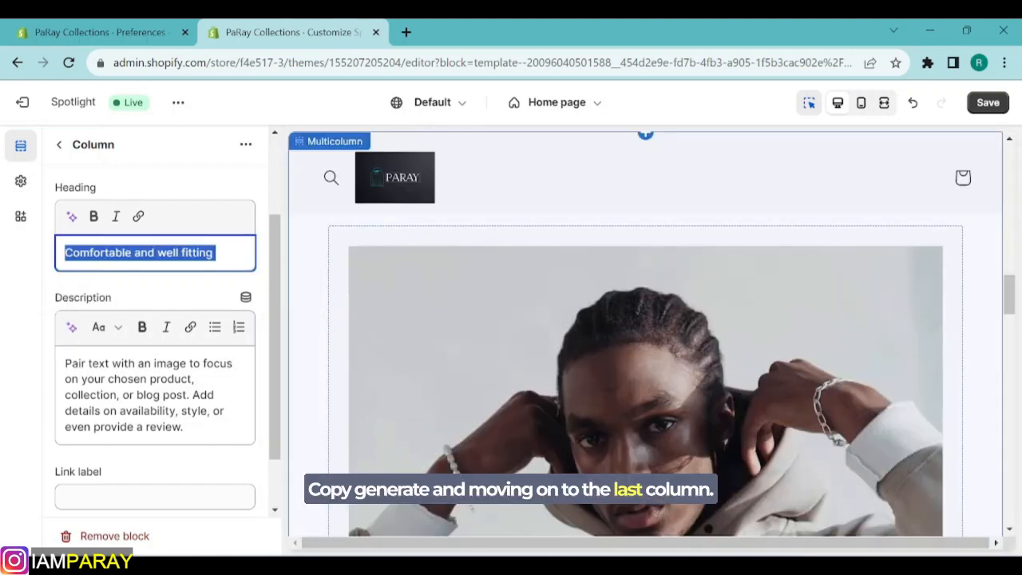
{"action": "right_click", "coordinate": [164, 257]}
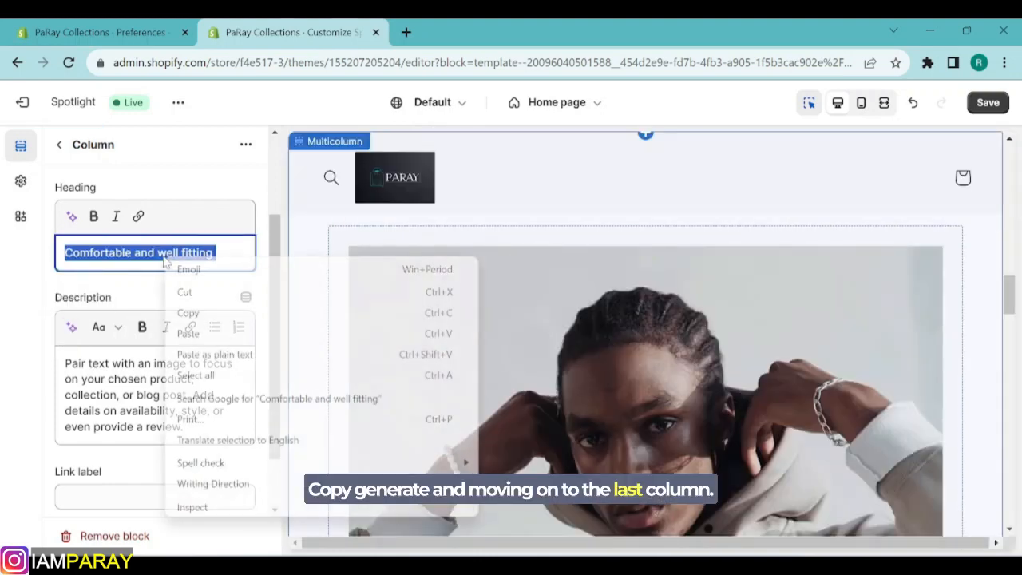
{"action": "left_click", "coordinate": [192, 312]}
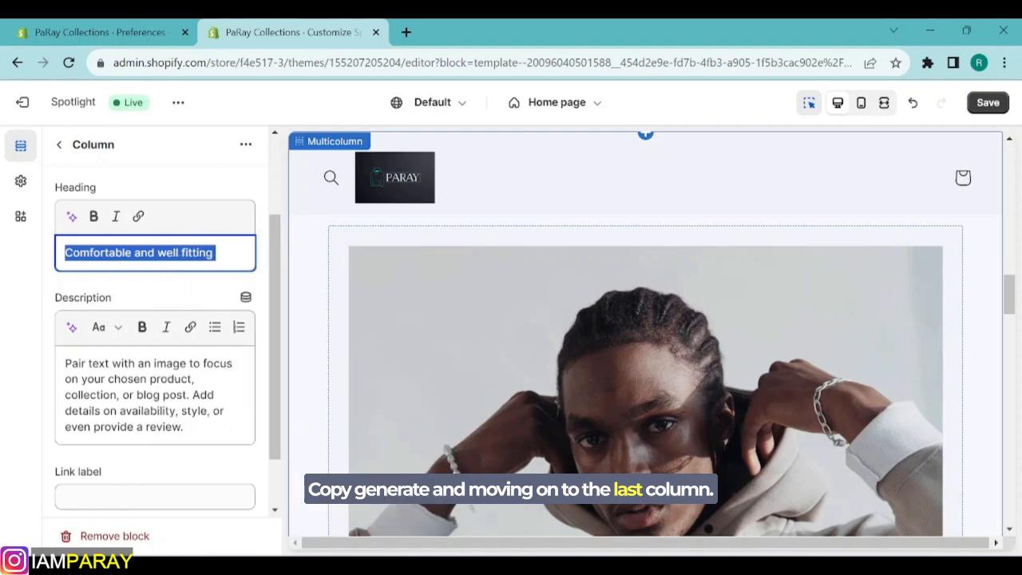
{"action": "left_click", "coordinate": [71, 328]}
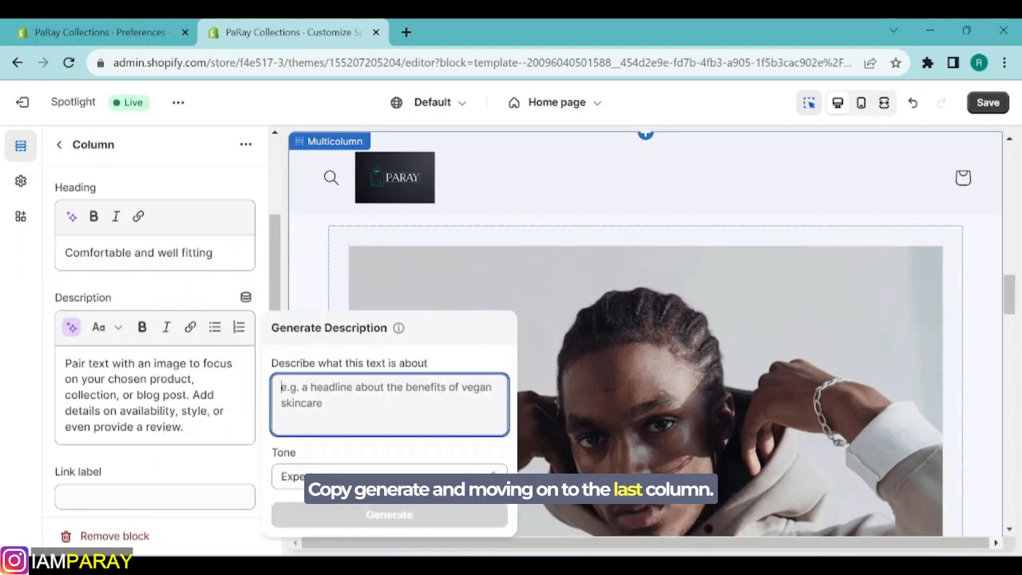
{"action": "type", "text": "Comfortable and well fitting"}
{"action": "left_click", "coordinate": [389, 514]}
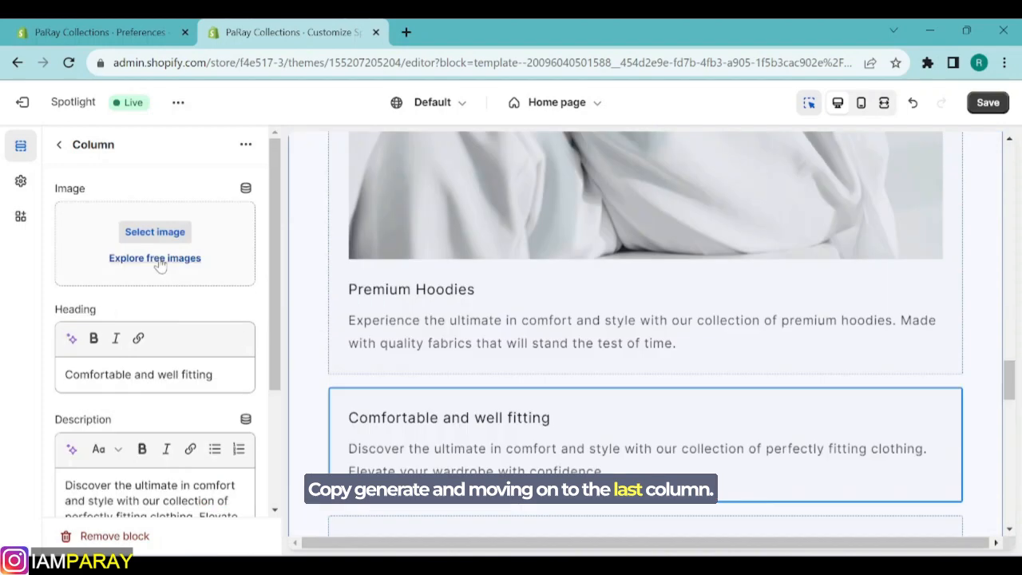
Set the second column's image to the free Men's Fashion photo of a hooded man in red neon light
{"action": "left_click", "coordinate": [160, 260]}
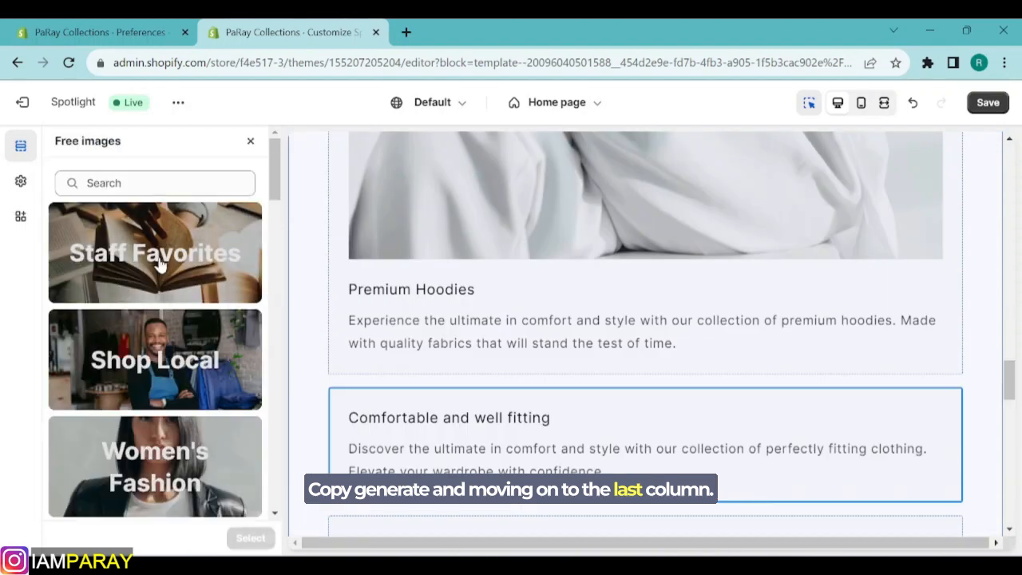
{"action": "scroll", "coordinate": [163, 375], "scroll_direction": "down", "scroll_amount": 3}
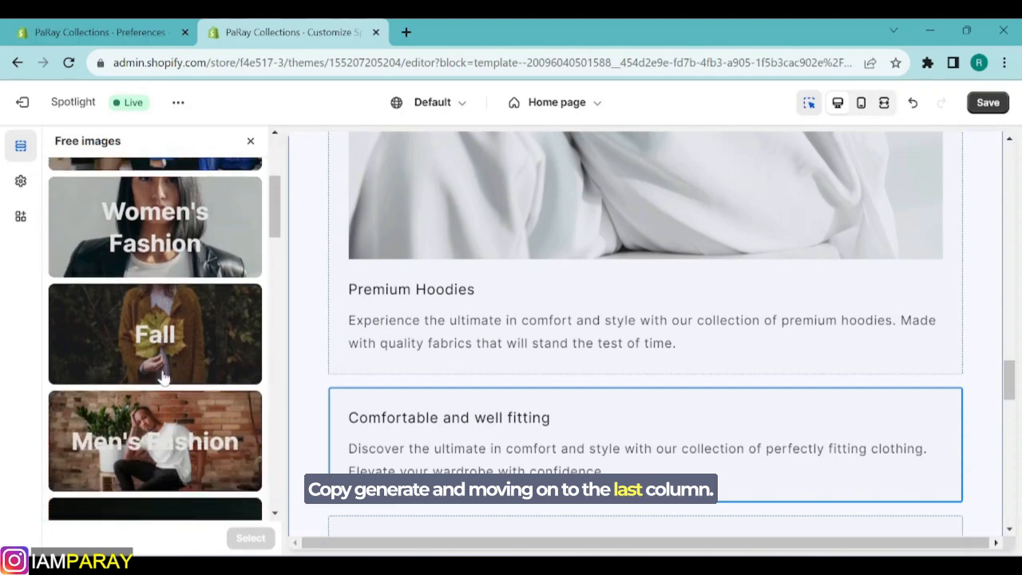
{"action": "scroll", "coordinate": [163, 375], "scroll_direction": "down", "scroll_amount": 1}
{"action": "scroll", "coordinate": [156, 336], "scroll_direction": "down", "scroll_amount": 1}
{"action": "left_click", "coordinate": [148, 299]}
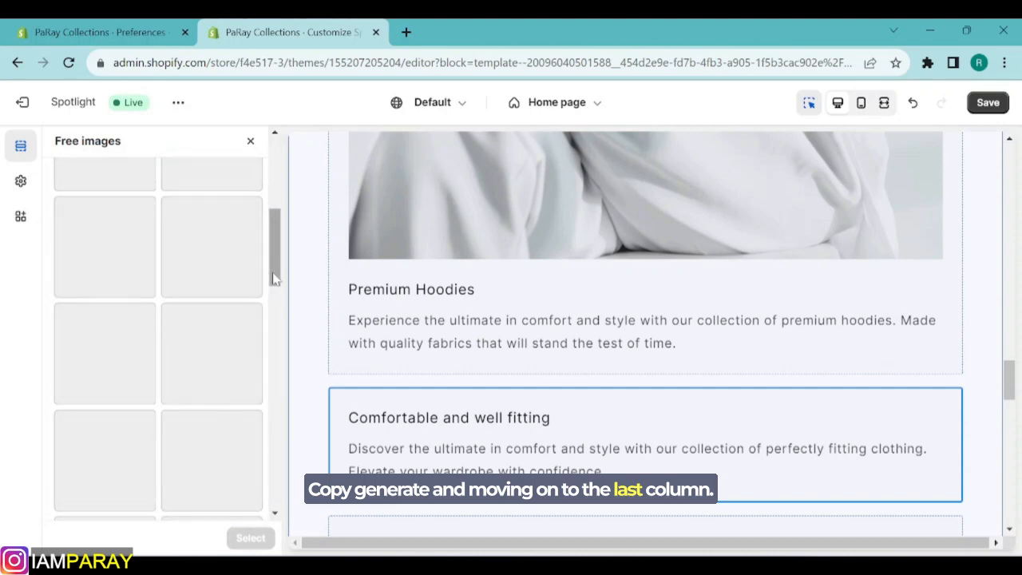
{"action": "left_click", "coordinate": [229, 317]}
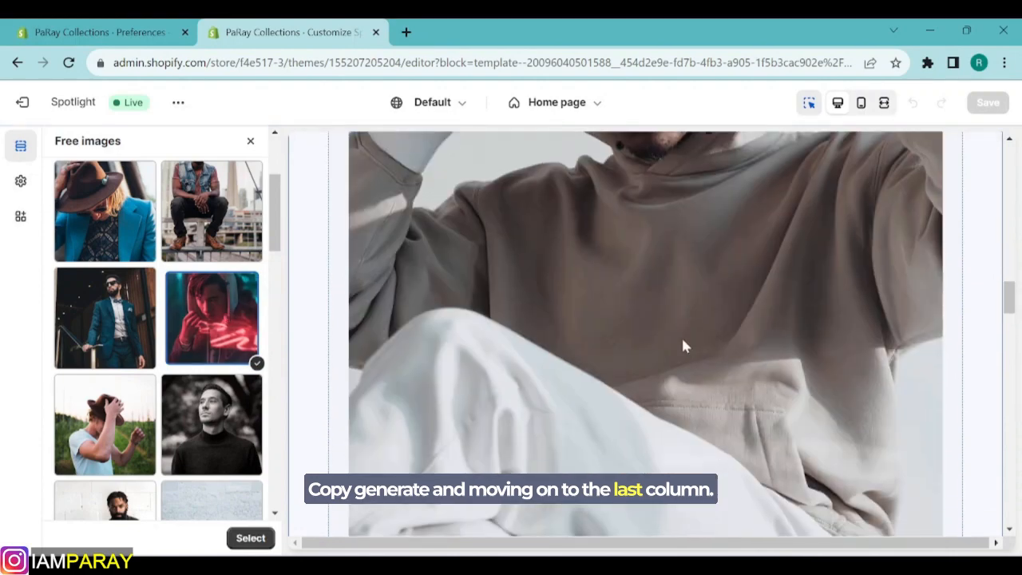
{"action": "scroll", "coordinate": [682, 339], "scroll_direction": "down", "scroll_amount": 10}
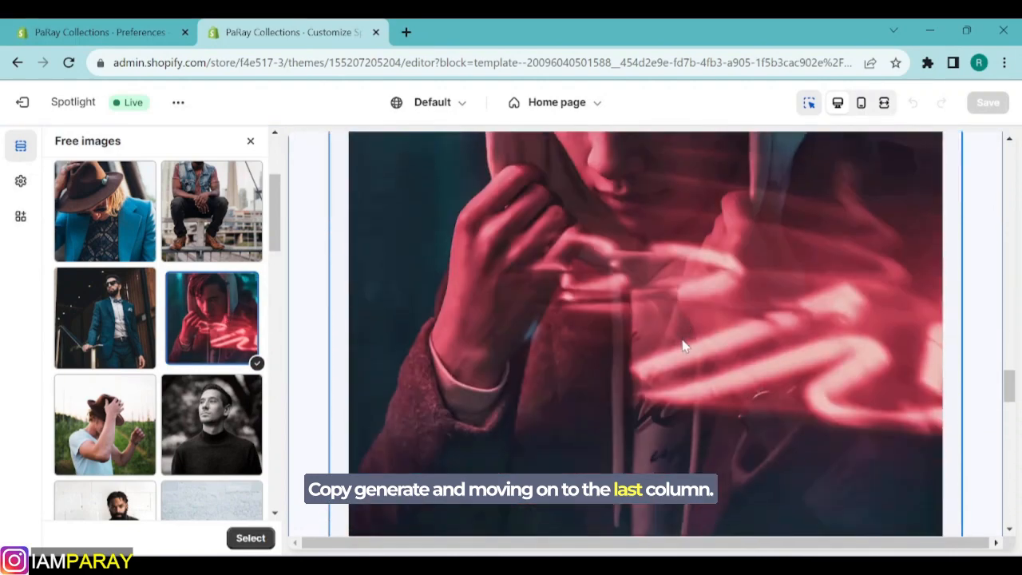
{"action": "left_click", "coordinate": [611, 364]}
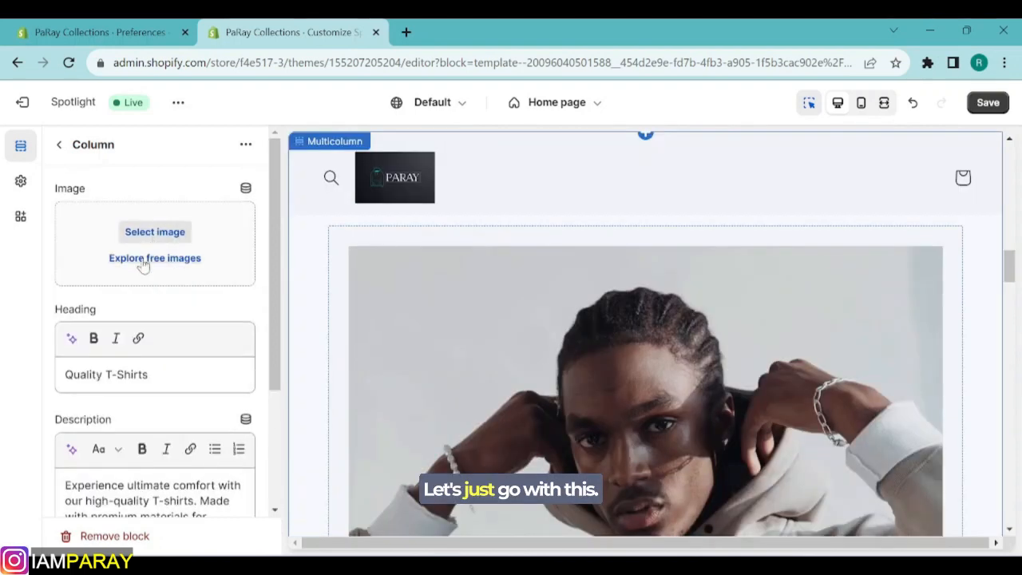
Give the last column the free photo of a crouching man in a dark sweater and the heading "Quality T-Shirts"
{"action": "left_click", "coordinate": [144, 261]}
{"action": "left_click", "coordinate": [215, 299]}
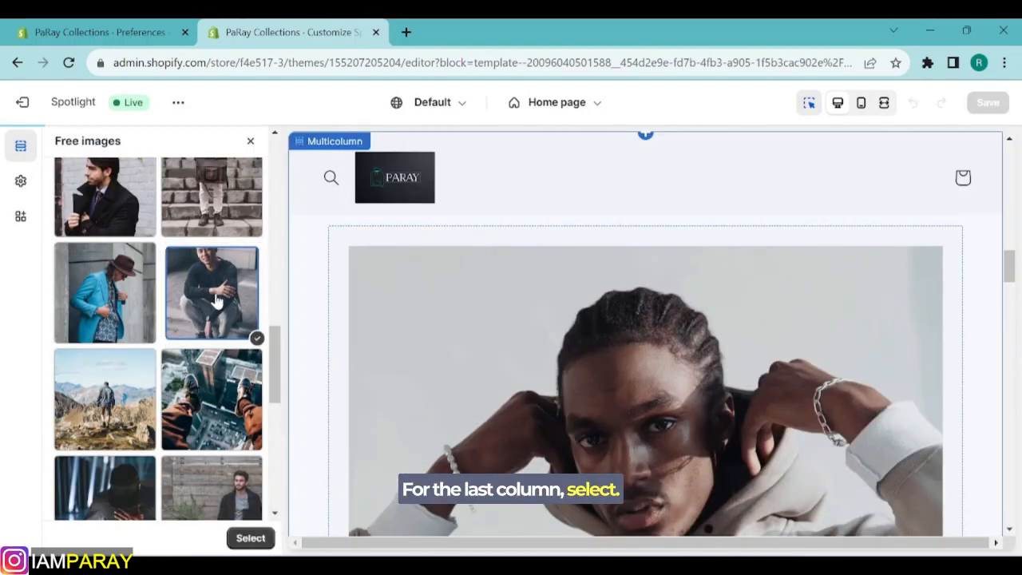
{"action": "left_click", "coordinate": [250, 537]}
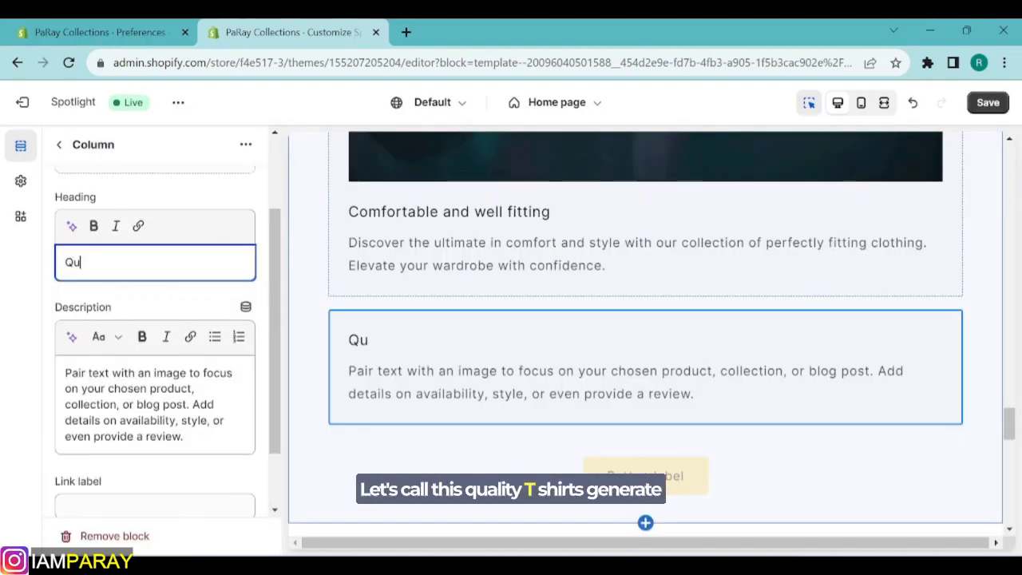
{"action": "type", "text": "ality T-Shirts"}
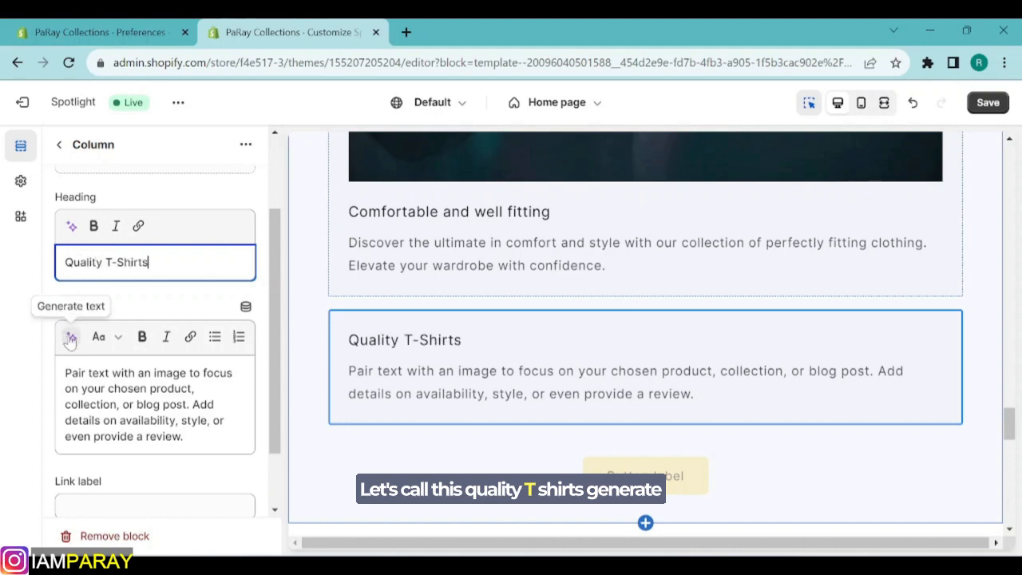
Generate the column's description text from the prompt "Quality T-Shirts" with the Expert tone
{"action": "left_click", "coordinate": [72, 337]}
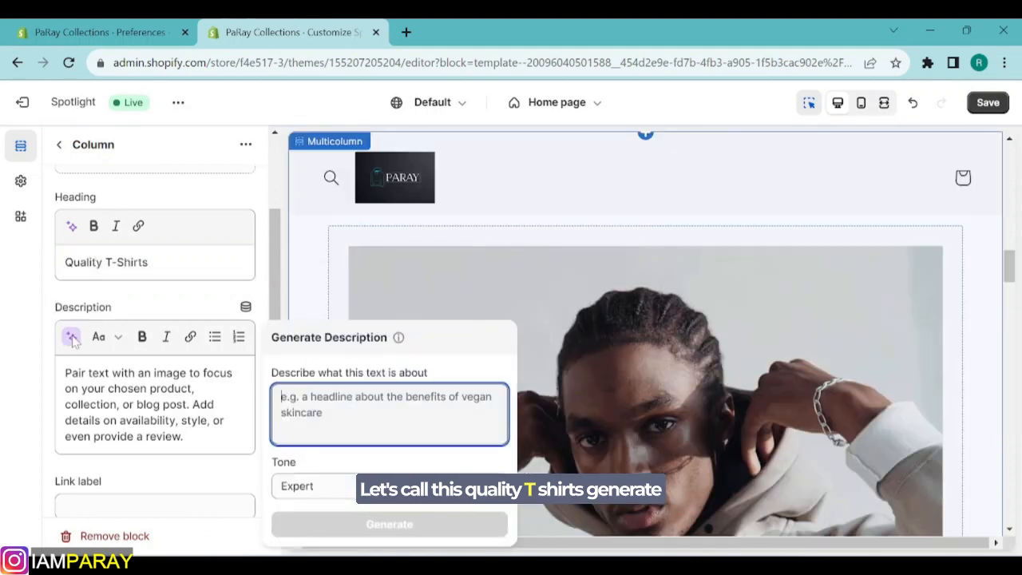
{"action": "type", "text": "Quality T-Shirts"}
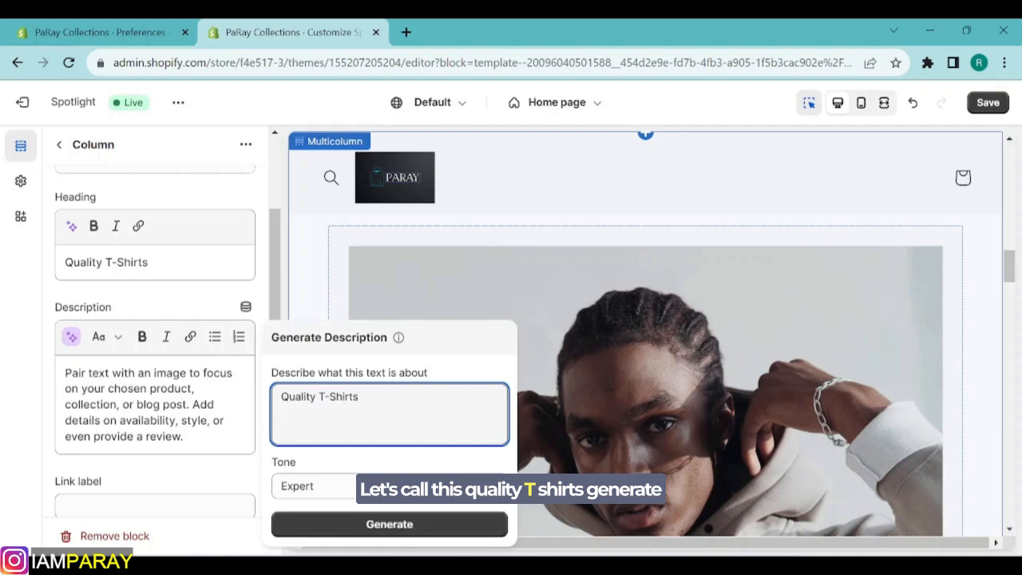
{"action": "left_click", "coordinate": [372, 525]}
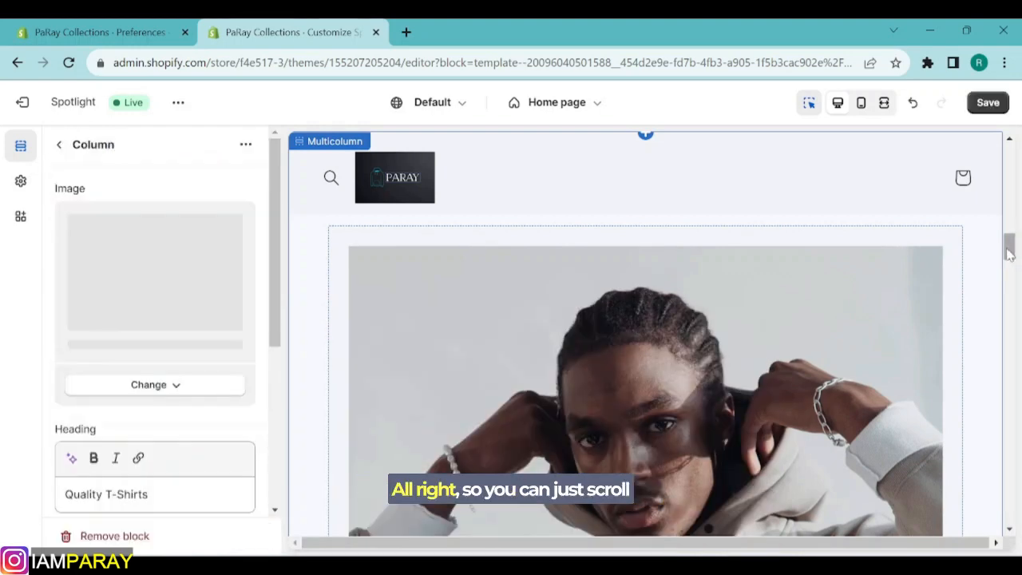
{"action": "left_click_drag", "start_coordinate": [1009, 253], "coordinate": [1011, 437]}
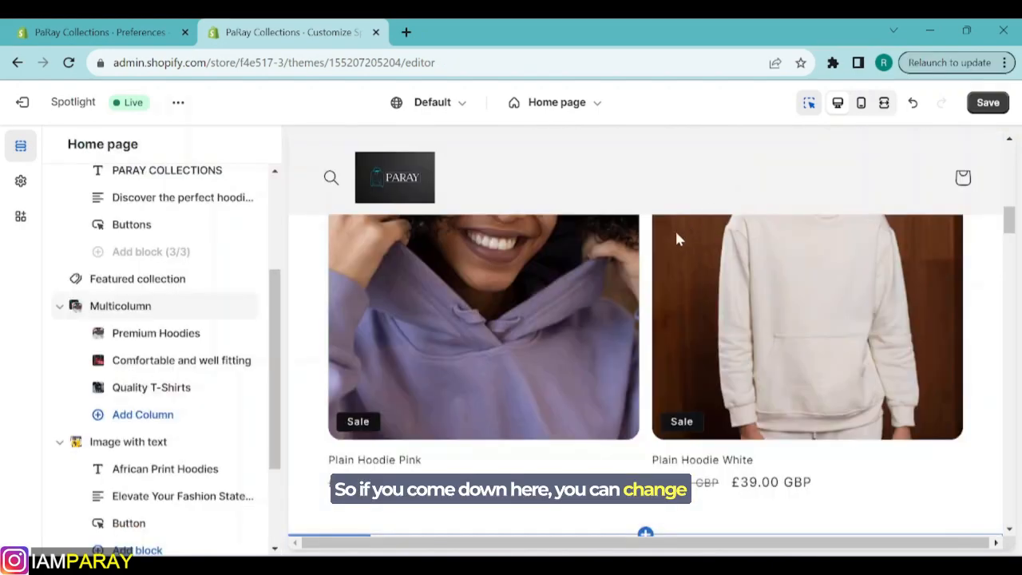
Clear the heading text of the Multicolumn section so it has no title
{"action": "scroll", "coordinate": [663, 240], "scroll_direction": "down", "scroll_amount": 3}
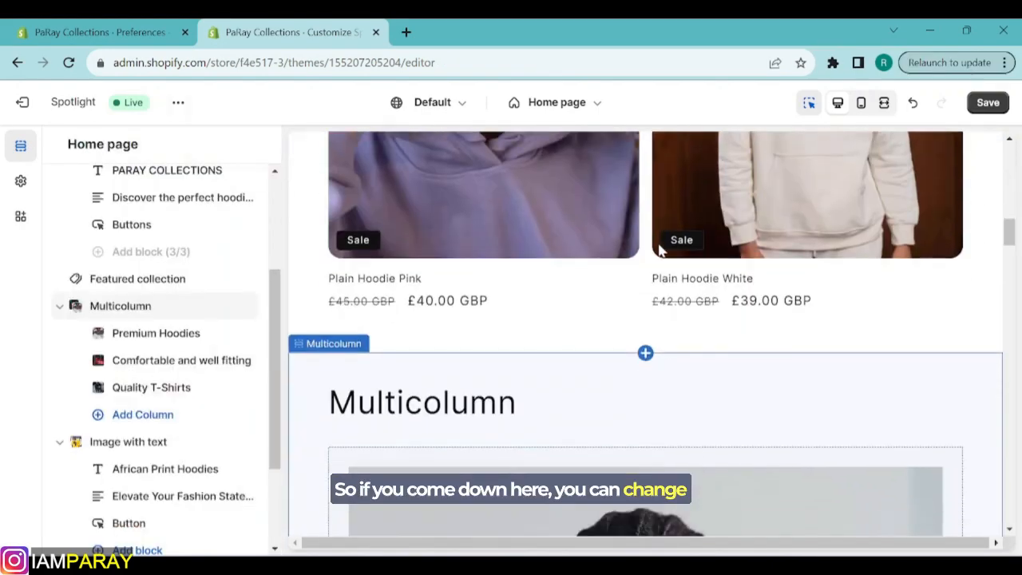
{"action": "left_click", "coordinate": [421, 356]}
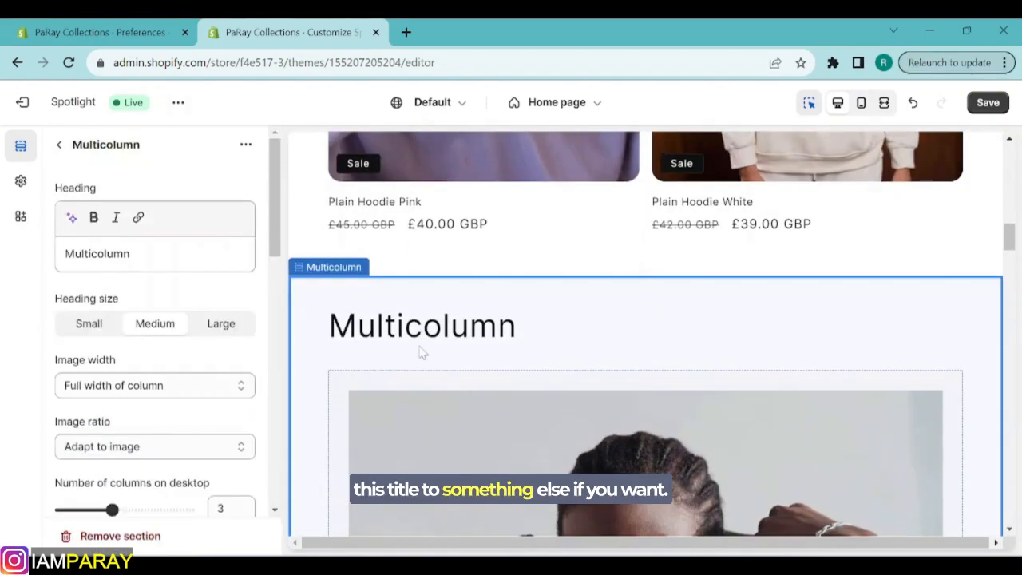
{"action": "left_click", "coordinate": [150, 254]}
{"action": "key", "text": "BackSpace"}
{"action": "key", "text": "BackSpace"}
{"action": "key", "text": "BackSpace"}
{"action": "key", "text": "BackSpace"}
{"action": "key", "text": "BackSpace"}
{"action": "key", "text": "BackSpace"}
{"action": "key", "text": "BackSpace"}
{"action": "key", "text": "BackSpace"}
{"action": "key", "text": "BackSpace"}
{"action": "key", "text": "BackSpace"}
{"action": "key", "text": "BackSpace"}
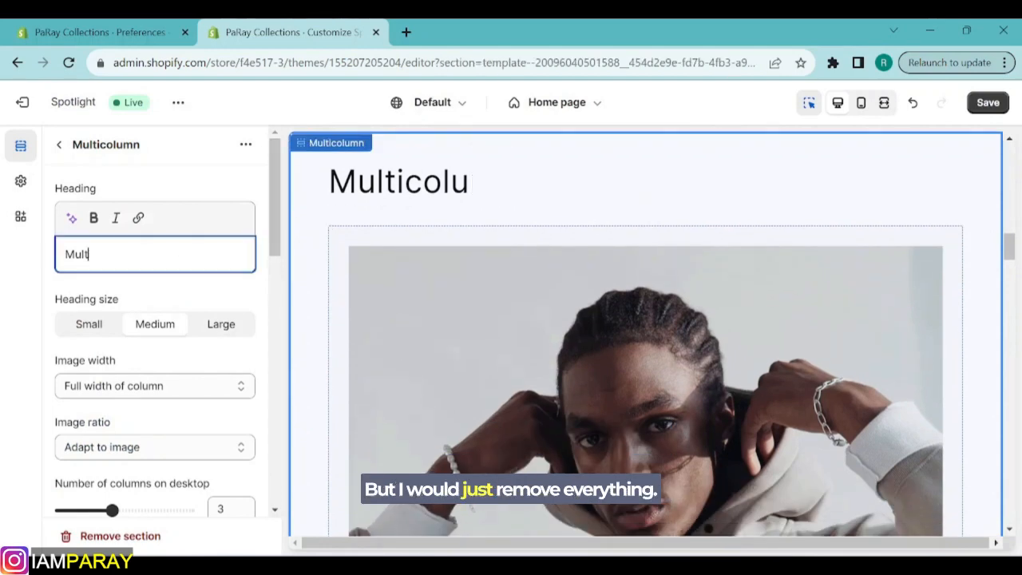
Set the Multicolumn section's image ratio to Portrait, keeping the image width at full width of column
{"action": "scroll", "coordinate": [97, 322], "scroll_direction": "down", "scroll_amount": 1}
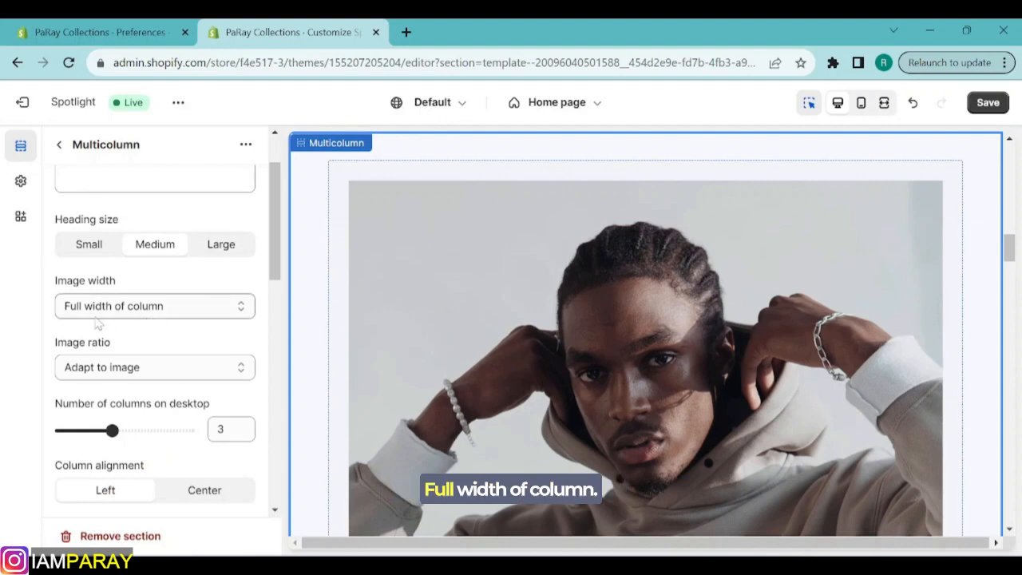
{"action": "left_click", "coordinate": [184, 311]}
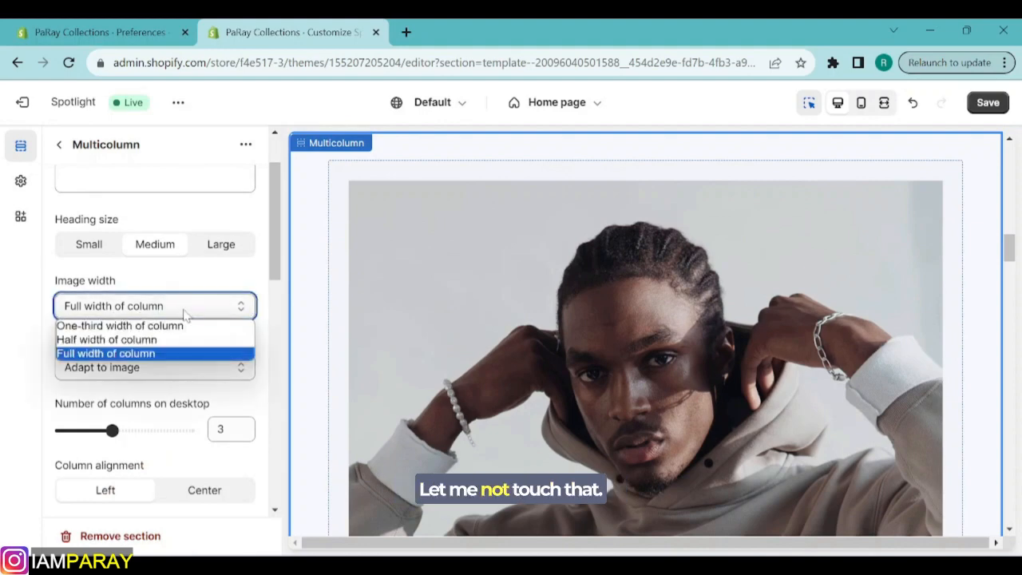
{"action": "scroll", "coordinate": [172, 308], "scroll_direction": "down", "scroll_amount": 1}
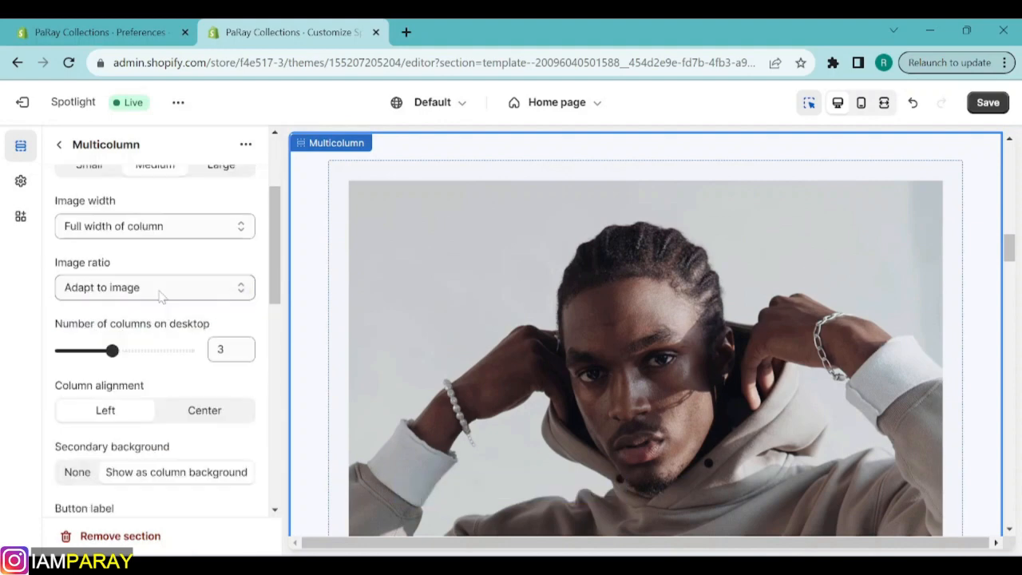
{"action": "left_click", "coordinate": [160, 297]}
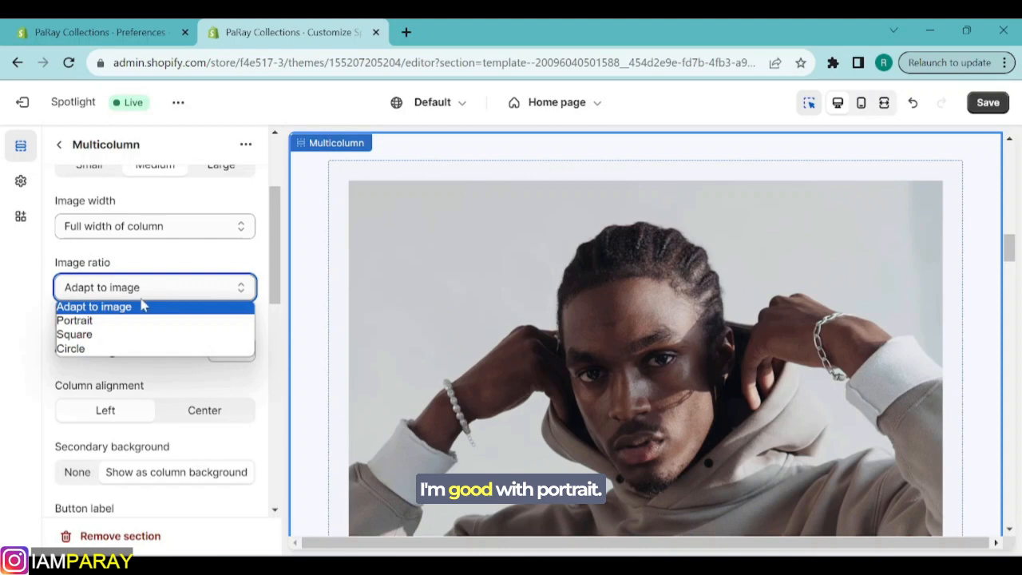
{"action": "left_click", "coordinate": [118, 323]}
Try center column alignment for the Multicolumn section and return it to left
{"action": "scroll", "coordinate": [114, 323], "scroll_direction": "down", "scroll_amount": 1}
{"action": "mouse_move", "coordinate": [112, 295]}
{"action": "left_mouse_down"}
{"action": "mouse_move", "coordinate": [162, 295]}
{"action": "mouse_move", "coordinate": [112, 296]}
{"action": "left_mouse_up"}
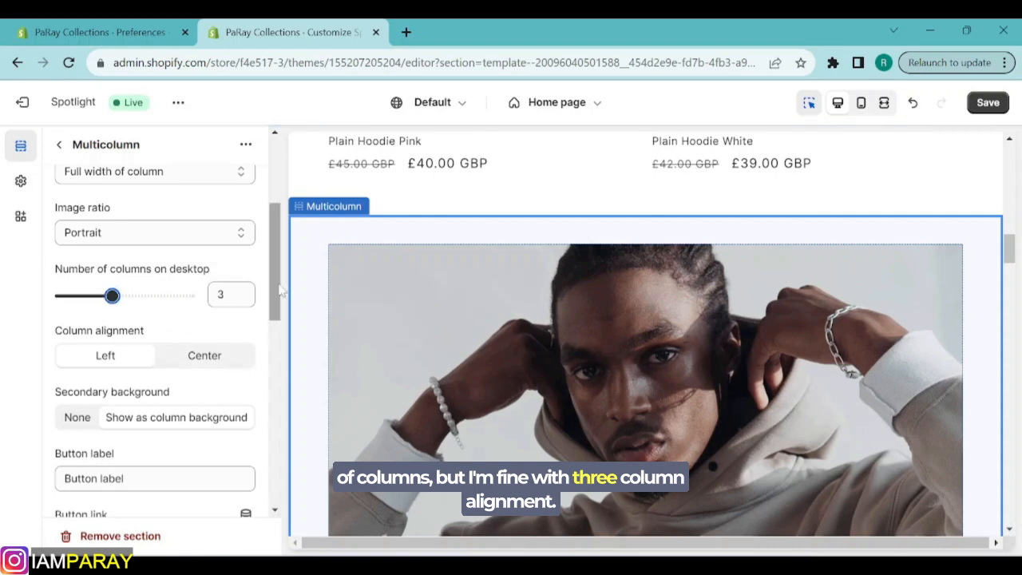
{"action": "scroll", "coordinate": [279, 291], "scroll_direction": "down", "scroll_amount": 1}
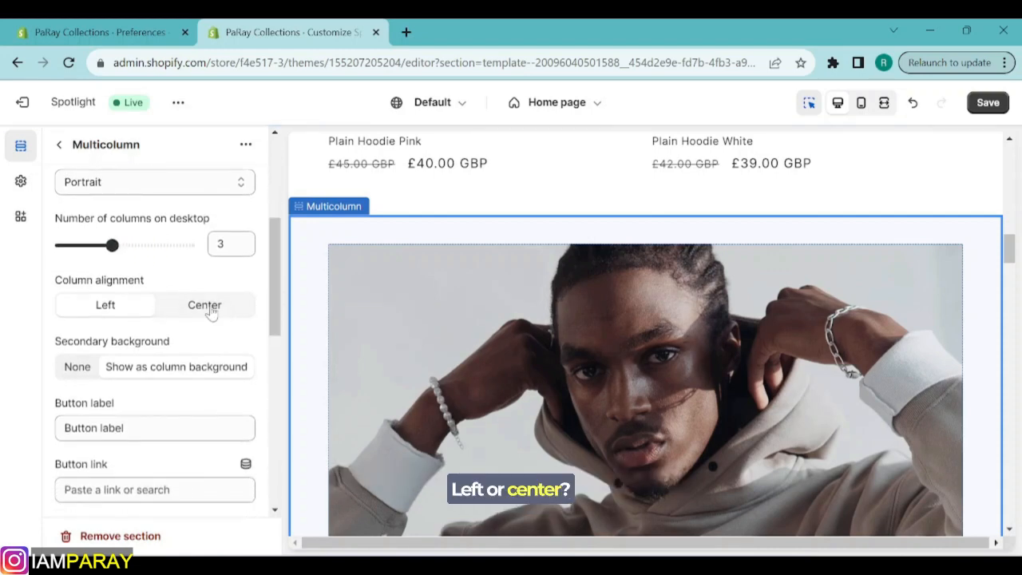
{"action": "left_click", "coordinate": [192, 313]}
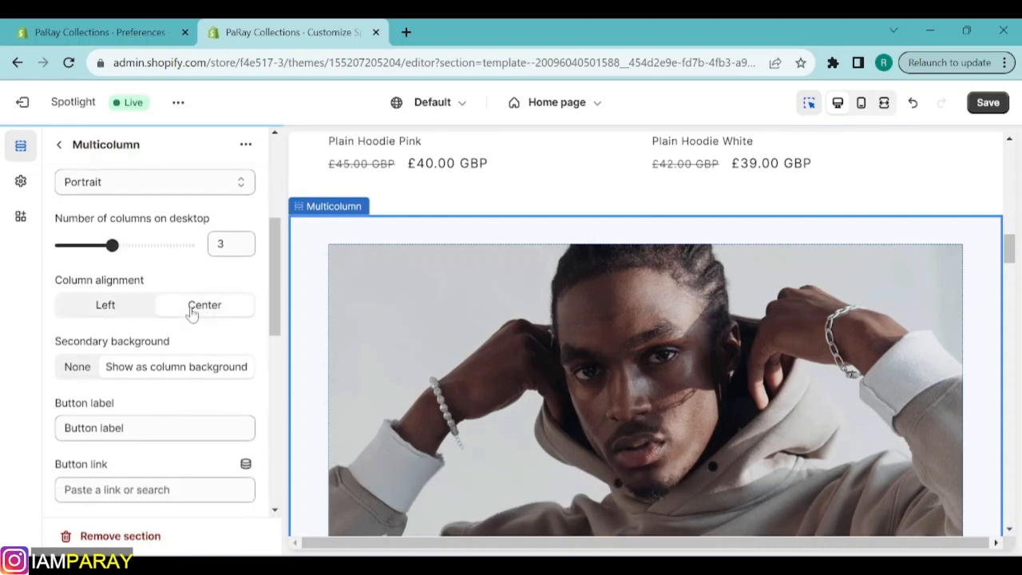
{"action": "left_click", "coordinate": [105, 310]}
Change the Multicolumn section's button label to "Learn More" and view the button link options without choosing one
{"action": "scroll", "coordinate": [245, 290], "scroll_direction": "down", "scroll_amount": 2}
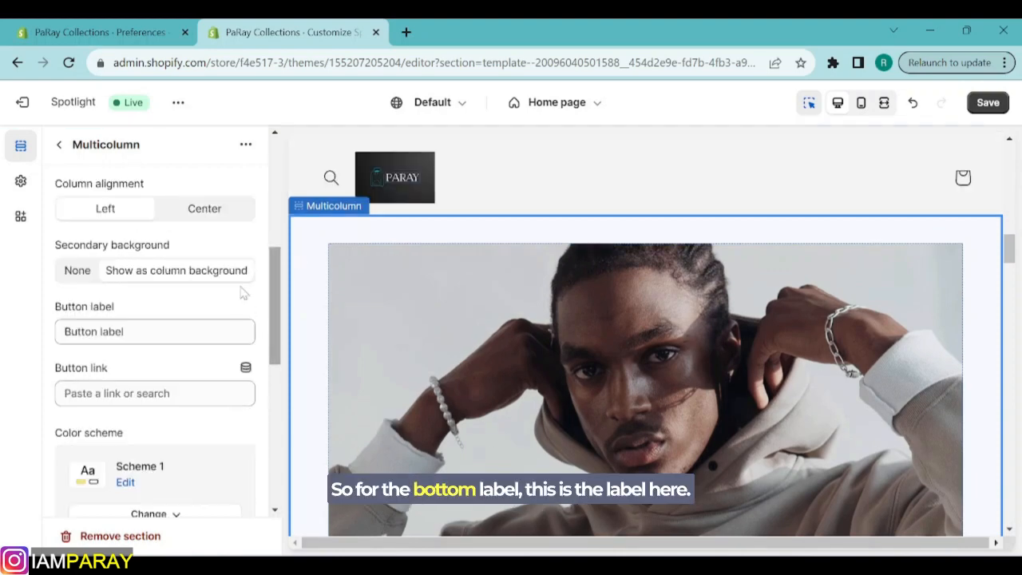
{"action": "left_click", "coordinate": [143, 331]}
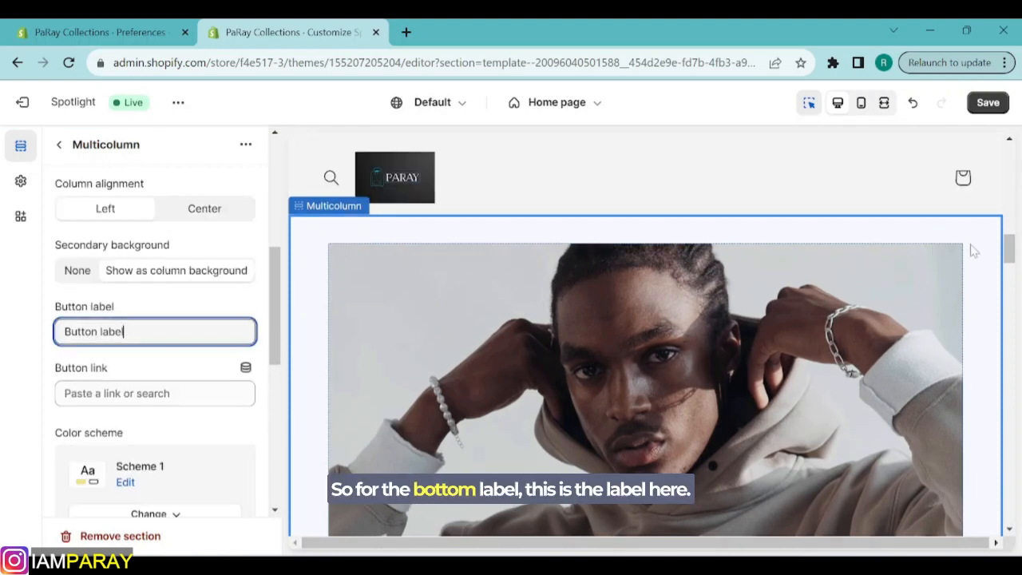
{"action": "left_click_drag", "start_coordinate": [1009, 253], "coordinate": [1008, 439]}
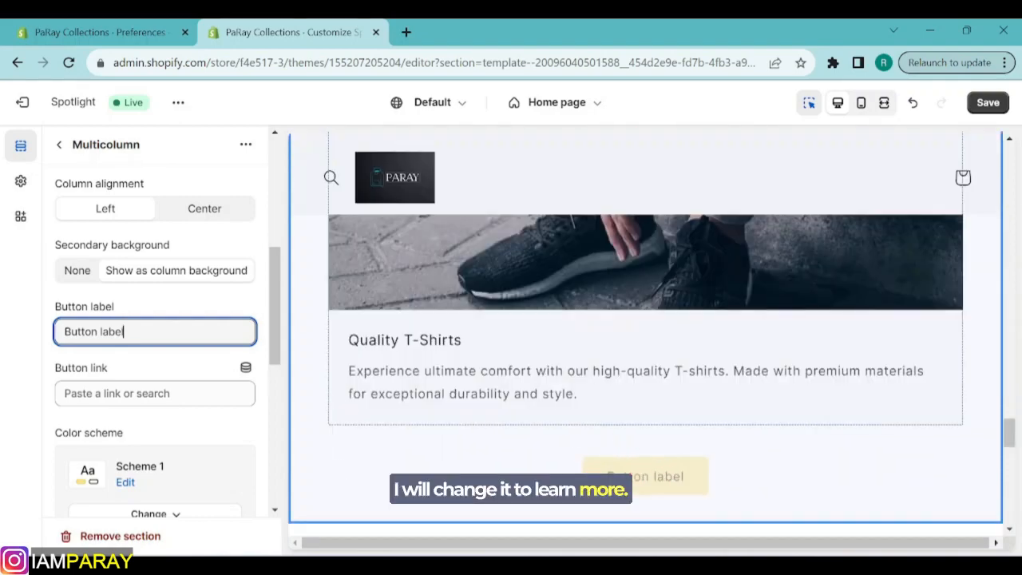
{"action": "key", "text": "ctrl+a"}
{"action": "type", "text": "Learn More"}
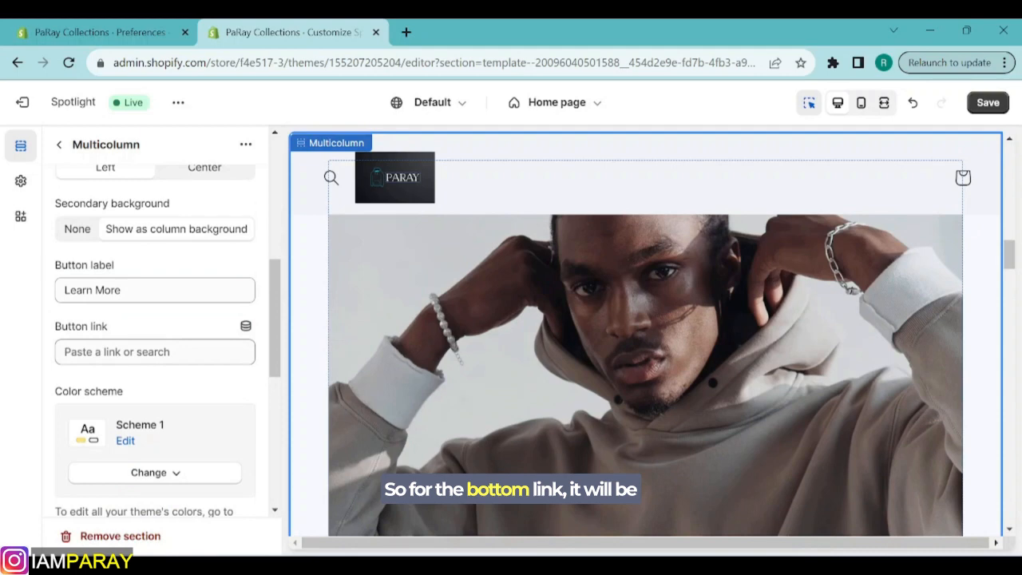
{"action": "left_click", "coordinate": [155, 353]}
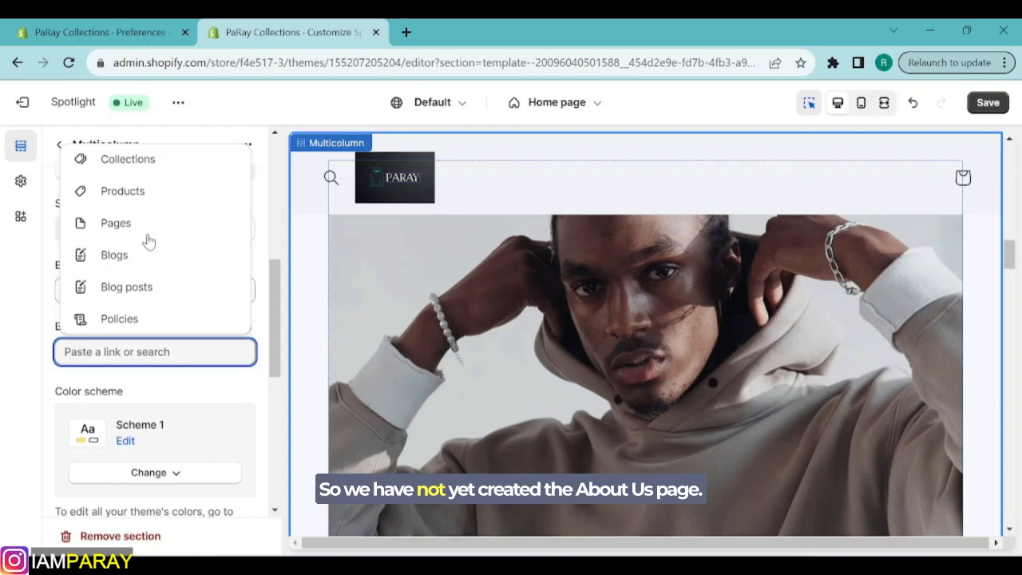
{"action": "left_click", "coordinate": [264, 377]}
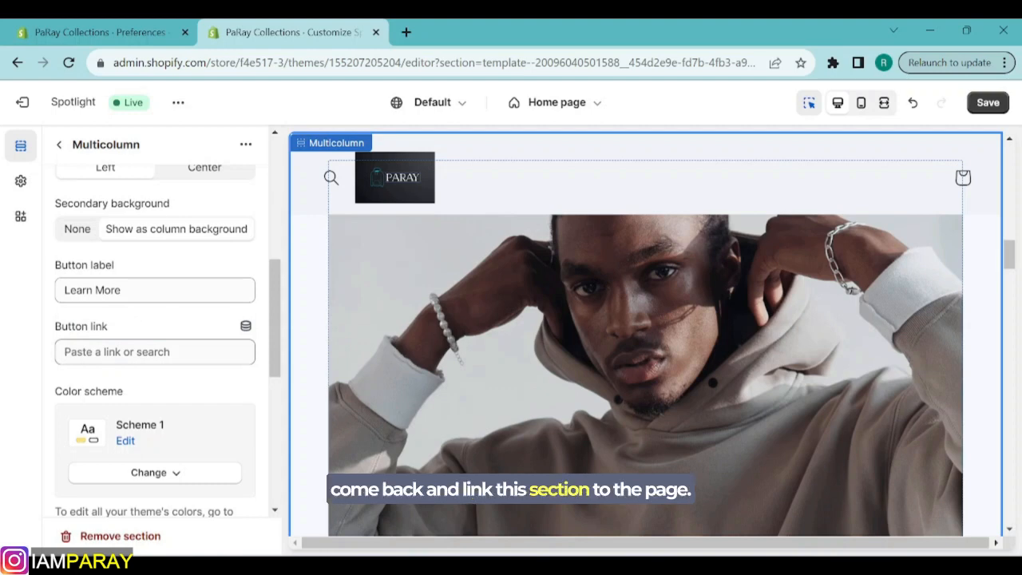
Apply color Scheme 3 to the Multicolumn section and check it down to the section's end
{"action": "left_click_drag", "start_coordinate": [272, 339], "coordinate": [272, 356]}
{"action": "left_click", "coordinate": [151, 425]}
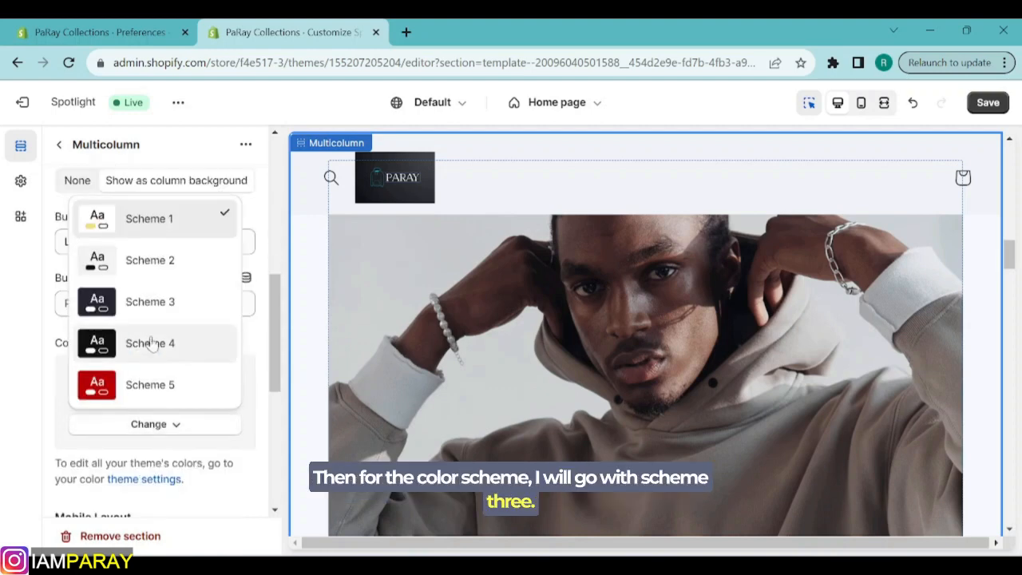
{"action": "left_click", "coordinate": [148, 307]}
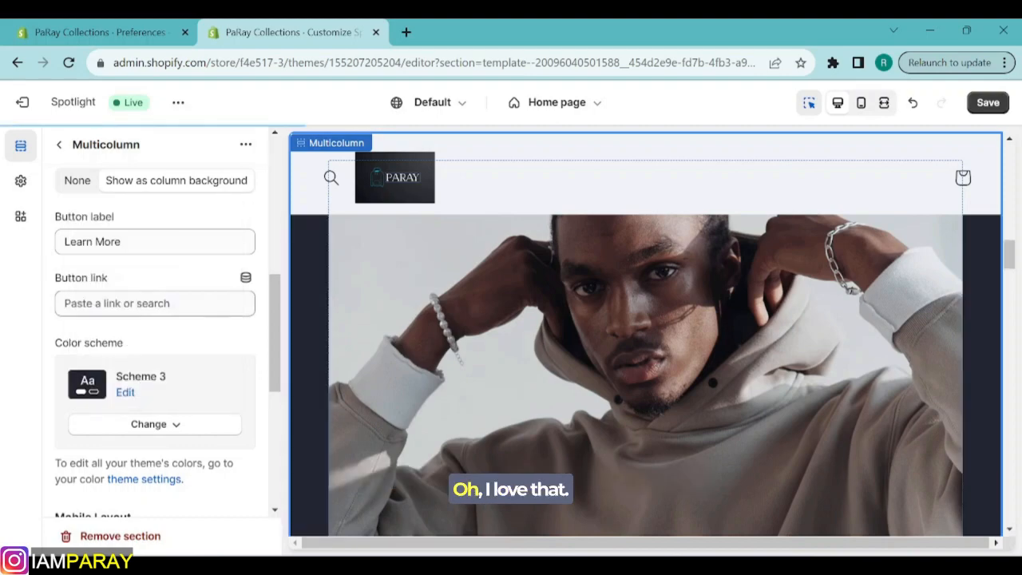
{"action": "left_click_drag", "start_coordinate": [1010, 265], "coordinate": [1010, 436]}
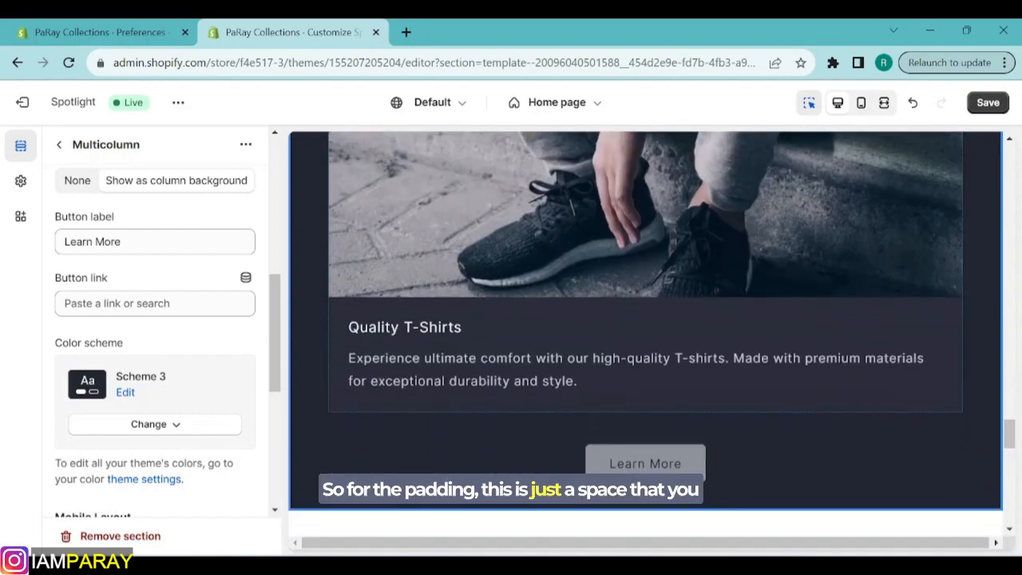
Try a top padding of 0 px on the Multicolumn section and return it to 36 px
{"action": "left_click_drag", "start_coordinate": [280, 300], "coordinate": [281, 379]}
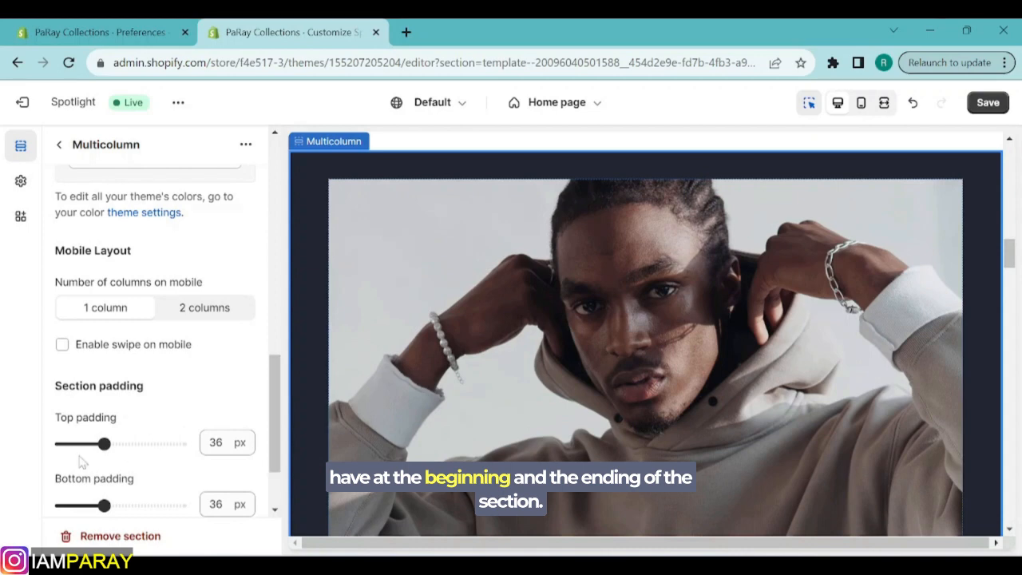
{"action": "scroll", "coordinate": [527, 434], "scroll_direction": "up", "scroll_amount": 1}
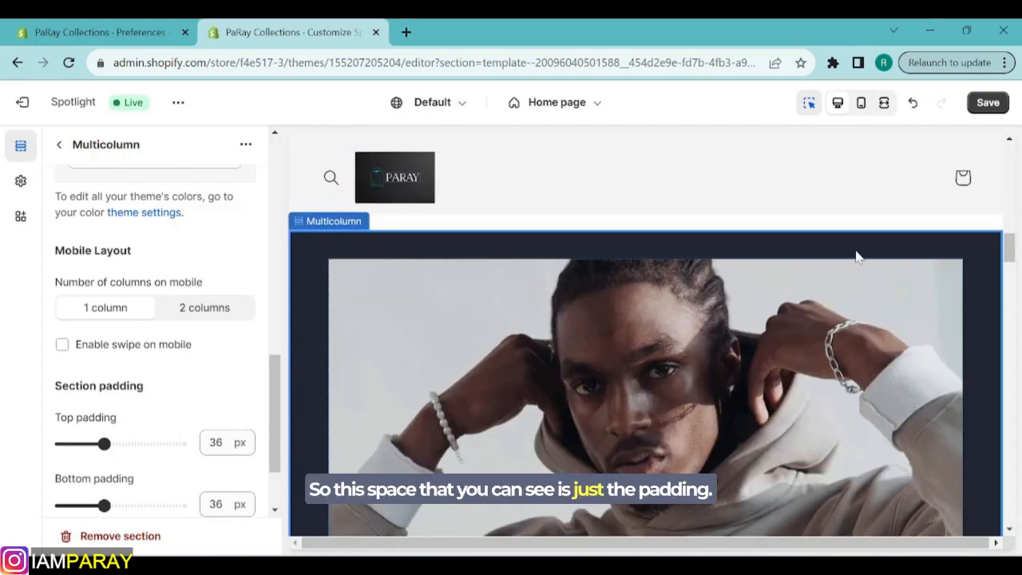
{"action": "left_click_drag", "start_coordinate": [1010, 252], "coordinate": [1008, 434]}
{"action": "left_click", "coordinate": [104, 444]}
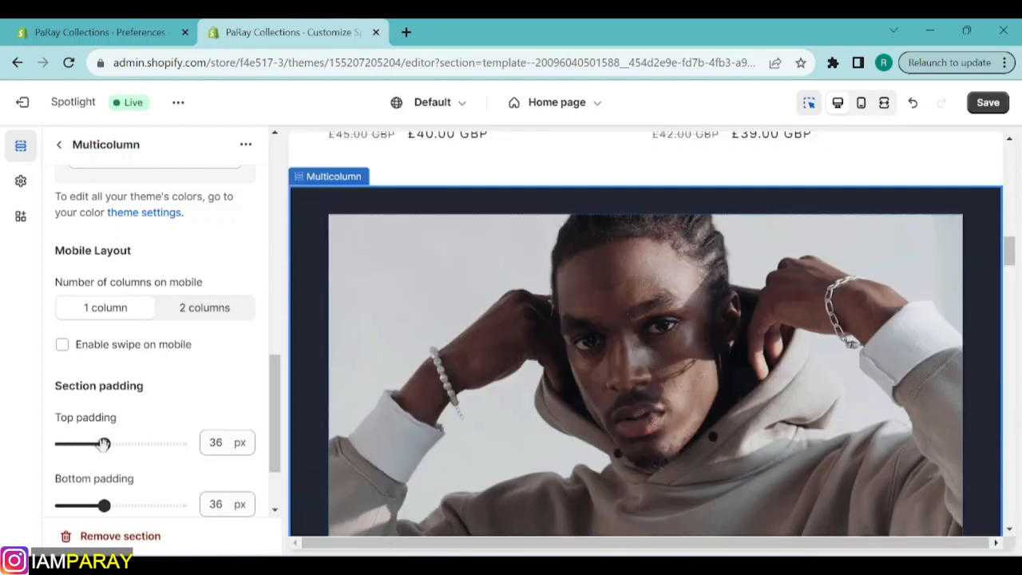
{"action": "left_click", "coordinate": [104, 444]}
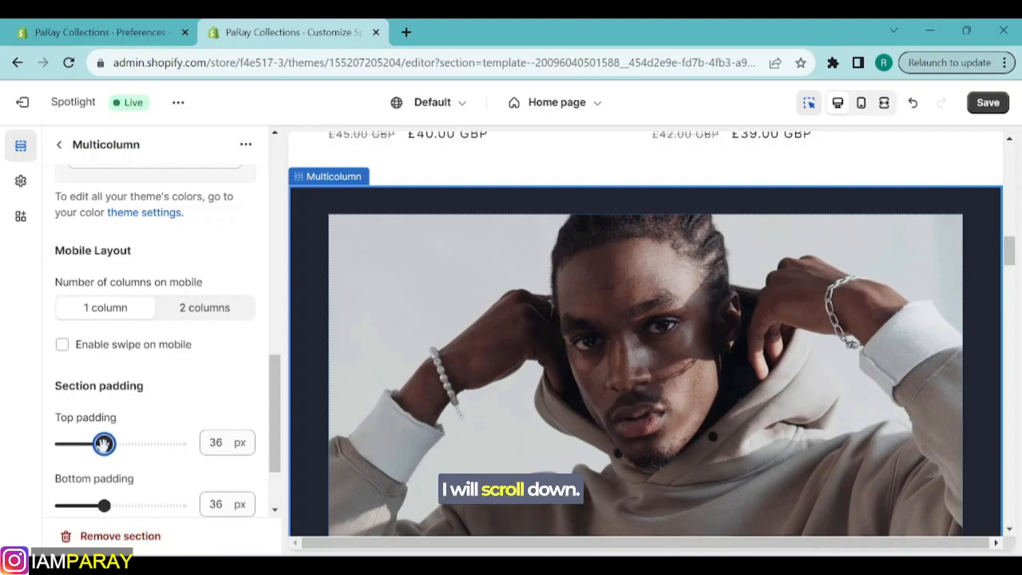
{"action": "left_click_drag", "start_coordinate": [77, 445], "coordinate": [43, 447]}
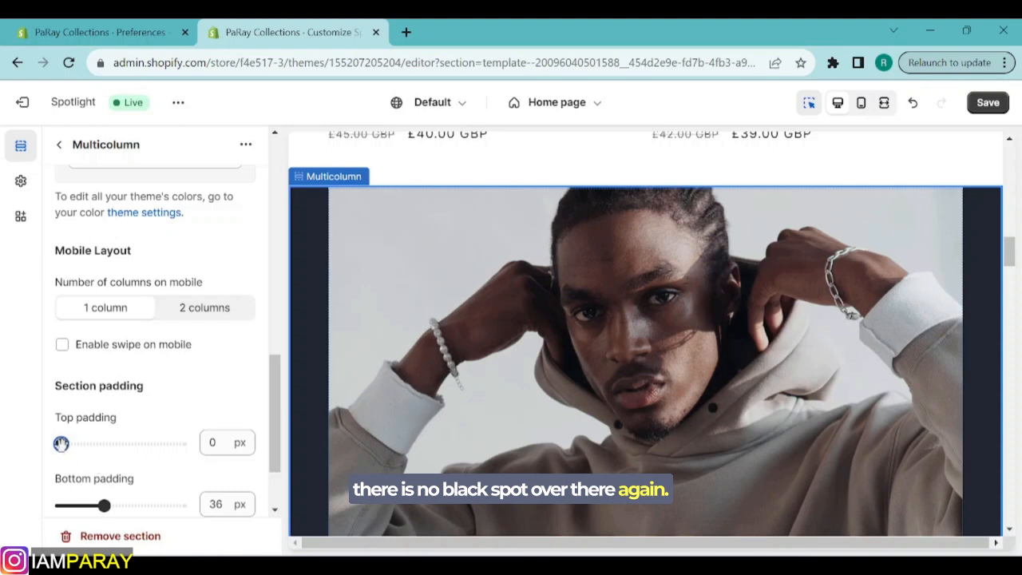
{"action": "left_click_drag", "start_coordinate": [61, 444], "coordinate": [90, 444]}
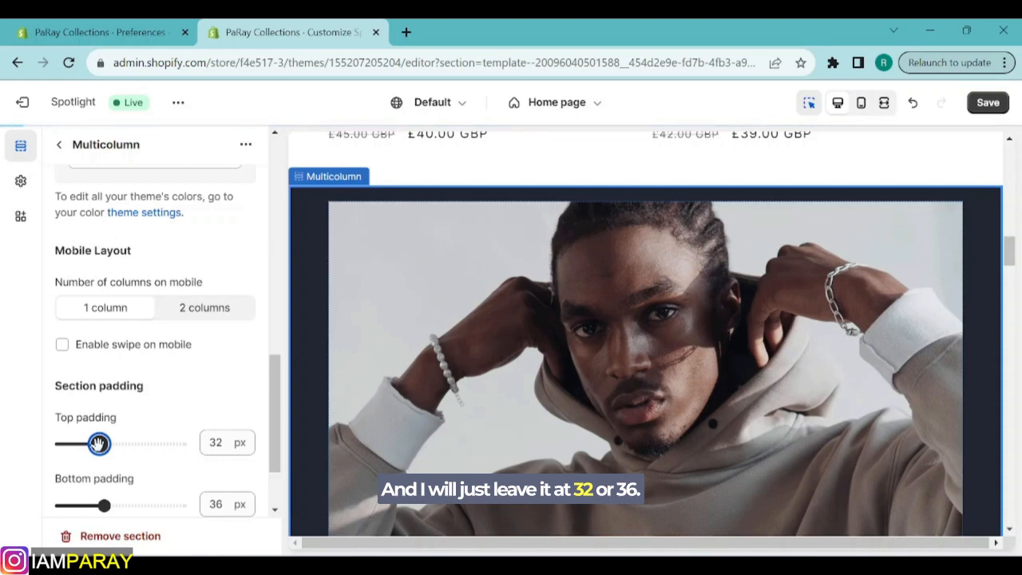
{"action": "left_click_drag", "start_coordinate": [98, 445], "coordinate": [104, 444]}
{"action": "left_click", "coordinate": [223, 443]}
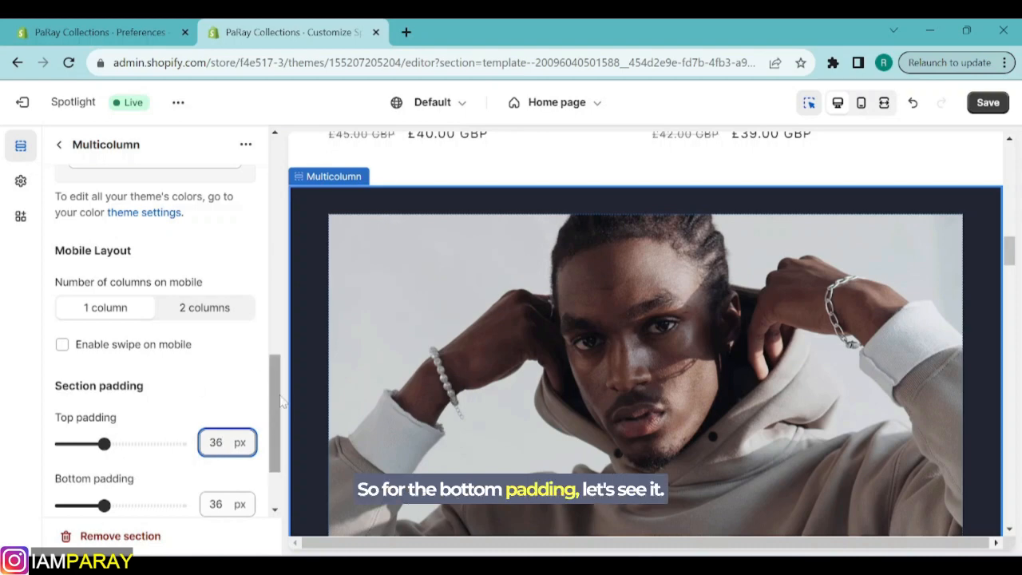
Examine the Multicolumn section's bottom padding setting and the space below its button
{"action": "left_click_drag", "start_coordinate": [277, 401], "coordinate": [278, 404]}
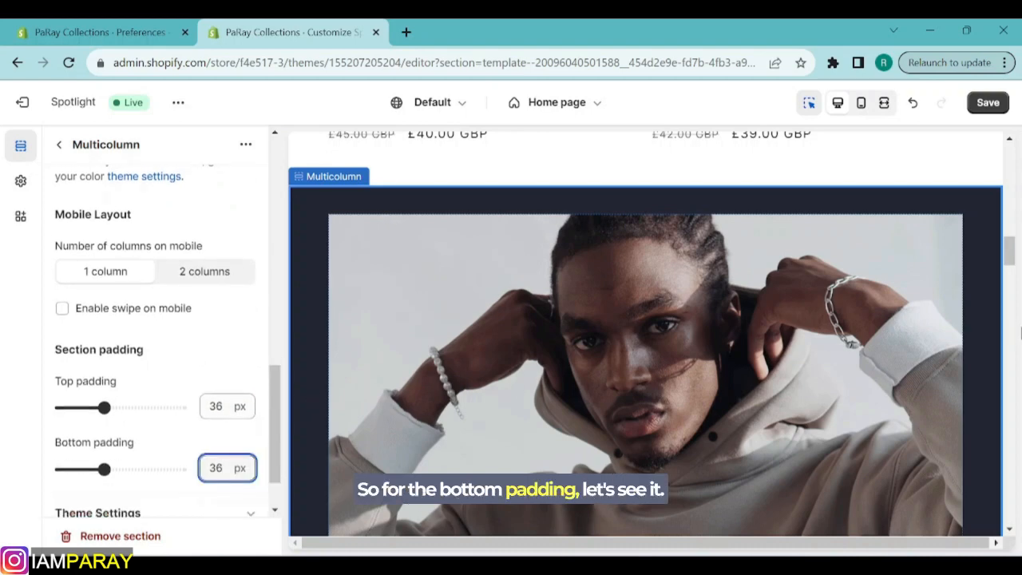
{"action": "left_click_drag", "start_coordinate": [1011, 254], "coordinate": [998, 431]}
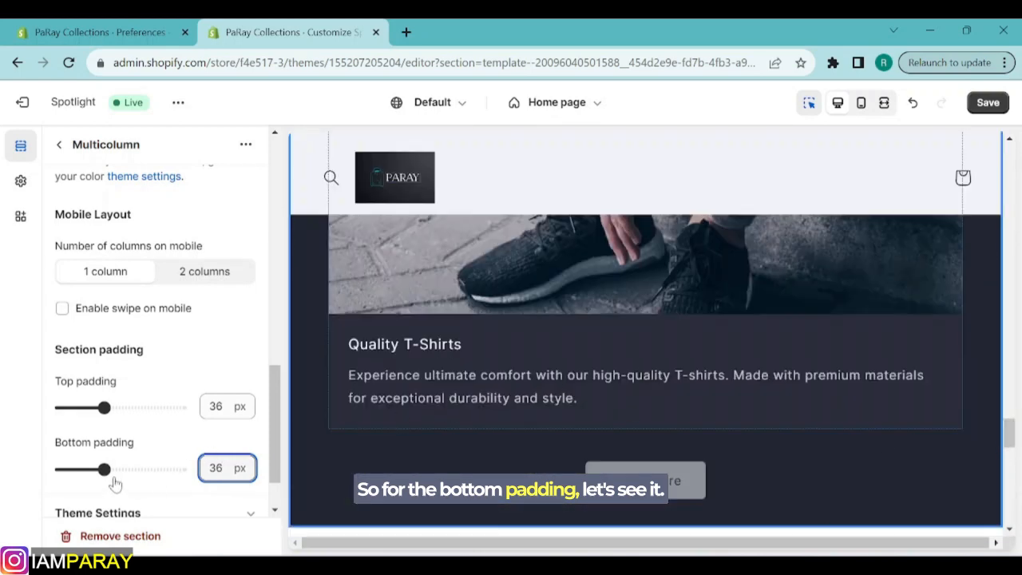
{"action": "mouse_move", "coordinate": [105, 470]}
{"action": "left_mouse_down"}
{"action": "mouse_move", "coordinate": [60, 469]}
{"action": "mouse_move", "coordinate": [104, 470]}
{"action": "left_mouse_up"}
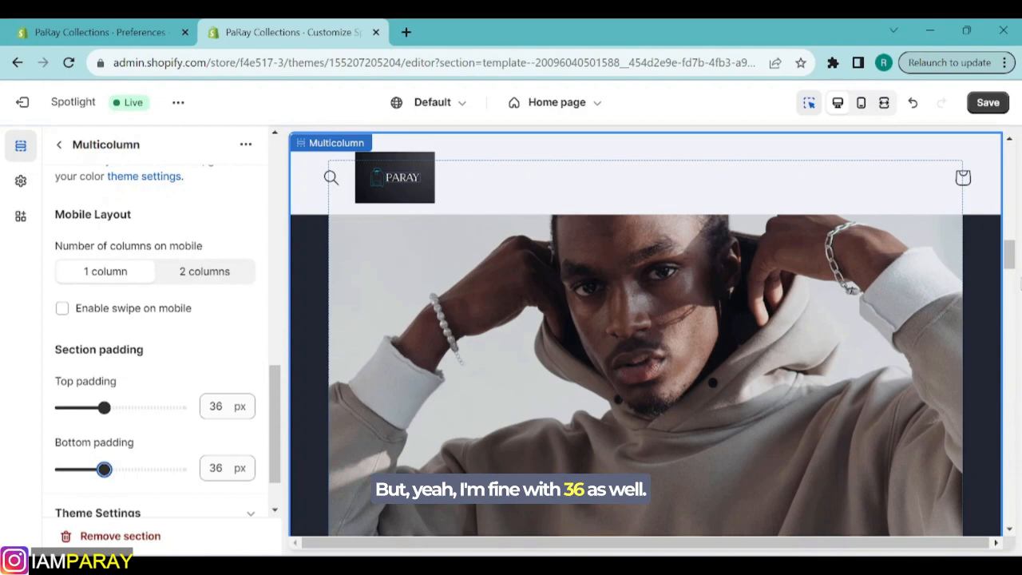
{"action": "left_click_drag", "start_coordinate": [1011, 259], "coordinate": [1009, 432]}
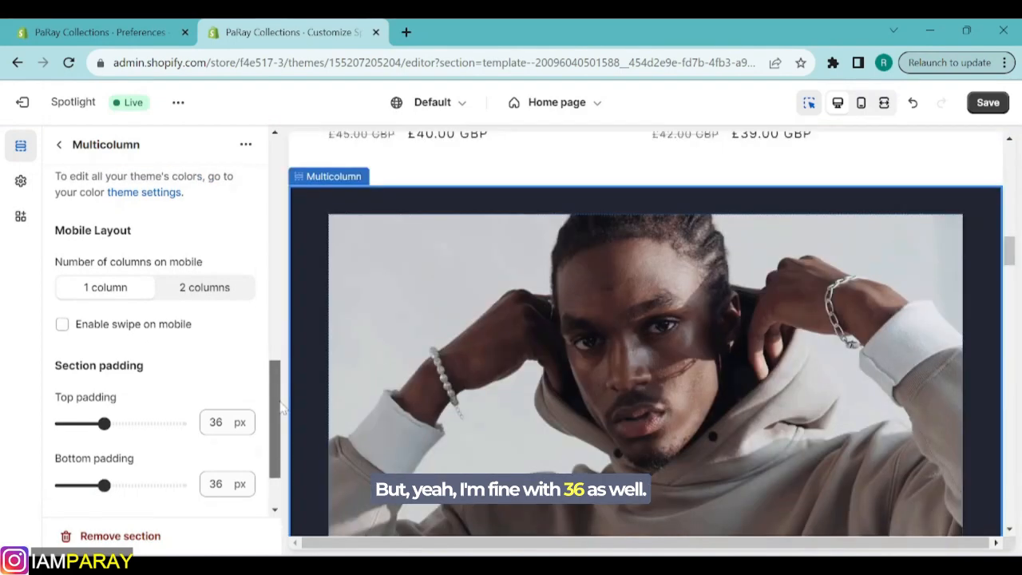
{"action": "left_click_drag", "start_coordinate": [281, 406], "coordinate": [282, 410]}
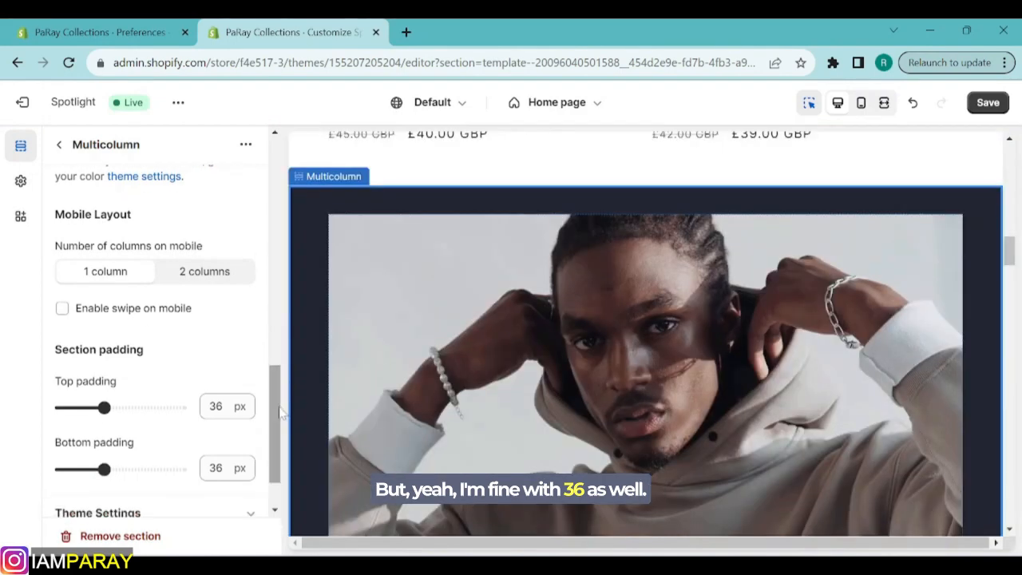
Leave the Multicolumn section's bottom padding at 36 px and save the theme changes
{"action": "left_click", "coordinate": [222, 468]}
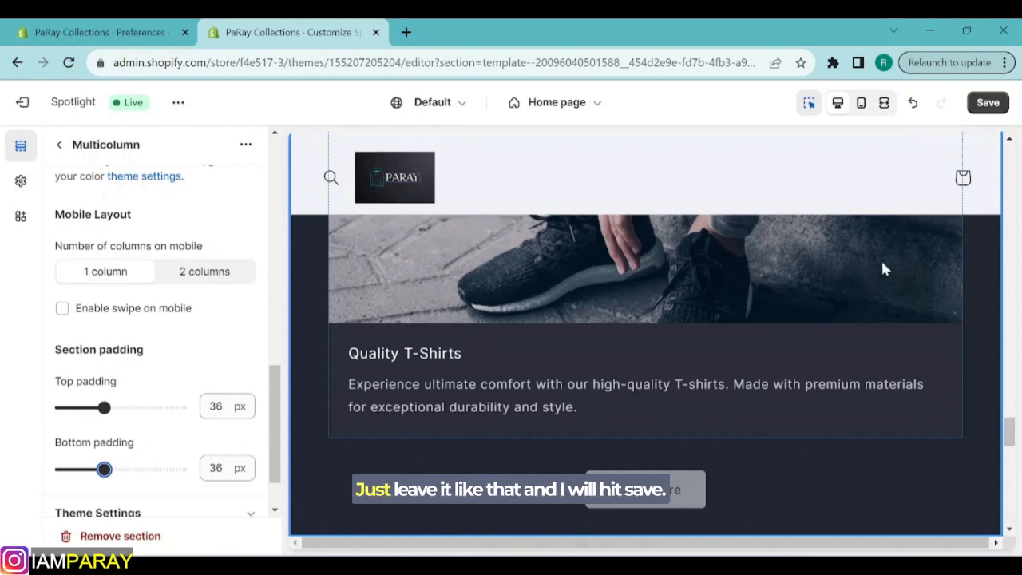
{"action": "left_click", "coordinate": [988, 102]}
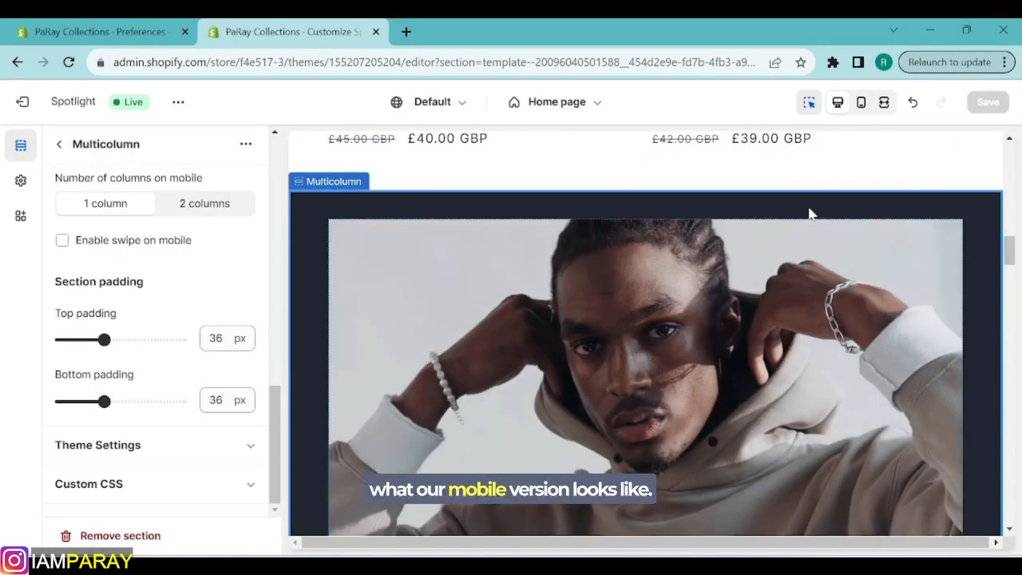
Examine the home page in the mobile preview, from the image banner down through the Multicolumn section's columns
{"action": "left_click", "coordinate": [860, 102]}
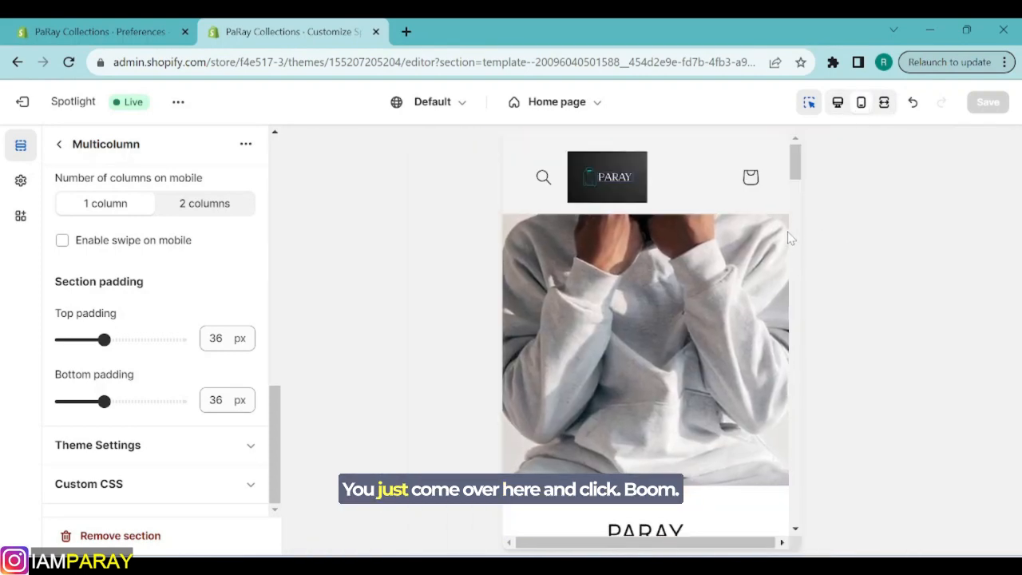
{"action": "scroll", "coordinate": [787, 231], "scroll_direction": "down", "scroll_amount": 3}
{"action": "scroll", "coordinate": [789, 240], "scroll_direction": "down", "scroll_amount": 4}
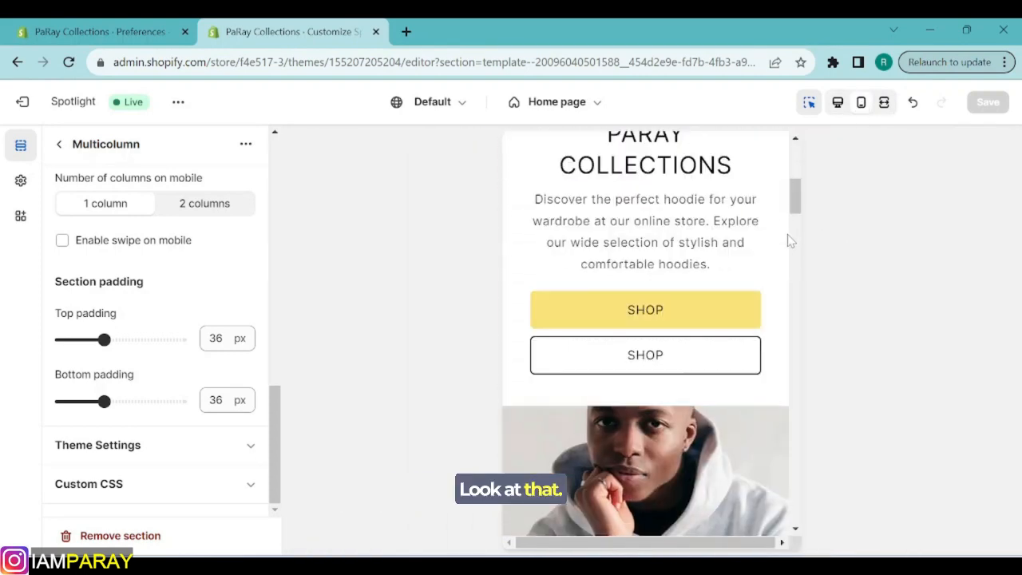
{"action": "scroll", "coordinate": [788, 234], "scroll_direction": "down", "scroll_amount": 8}
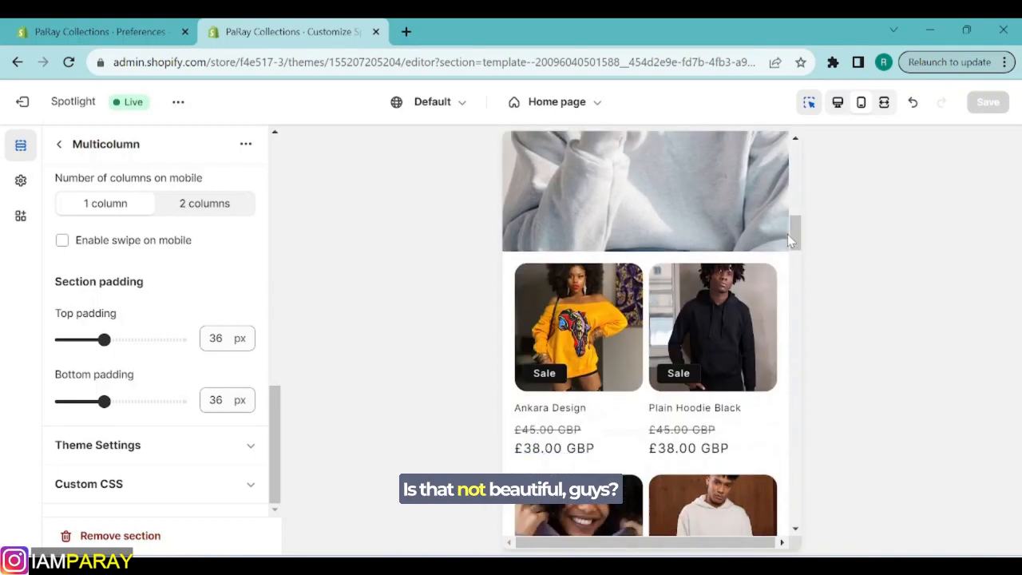
{"action": "scroll", "coordinate": [787, 234], "scroll_direction": "down", "scroll_amount": 7}
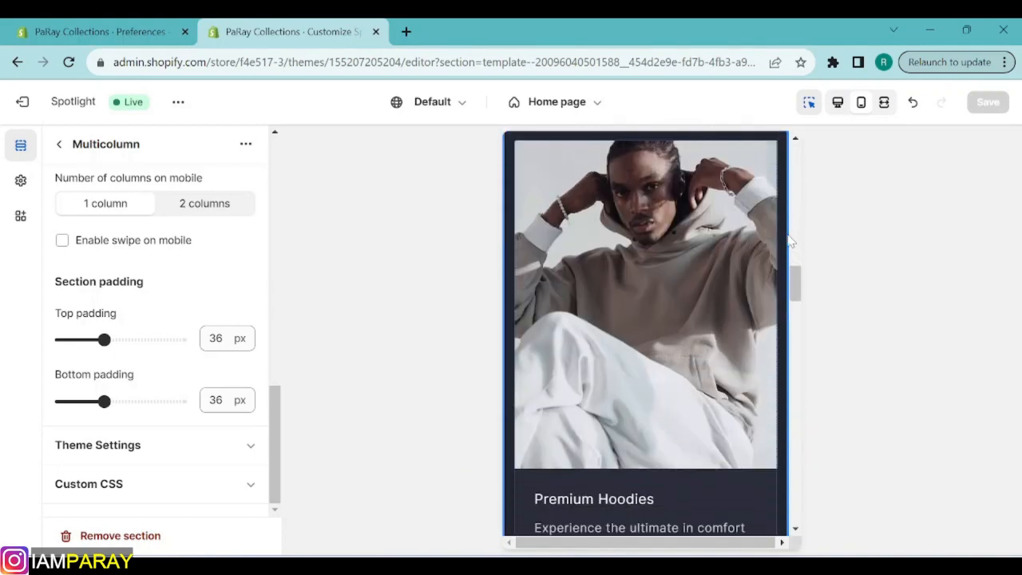
{"action": "scroll", "coordinate": [789, 241], "scroll_direction": "down", "scroll_amount": 4}
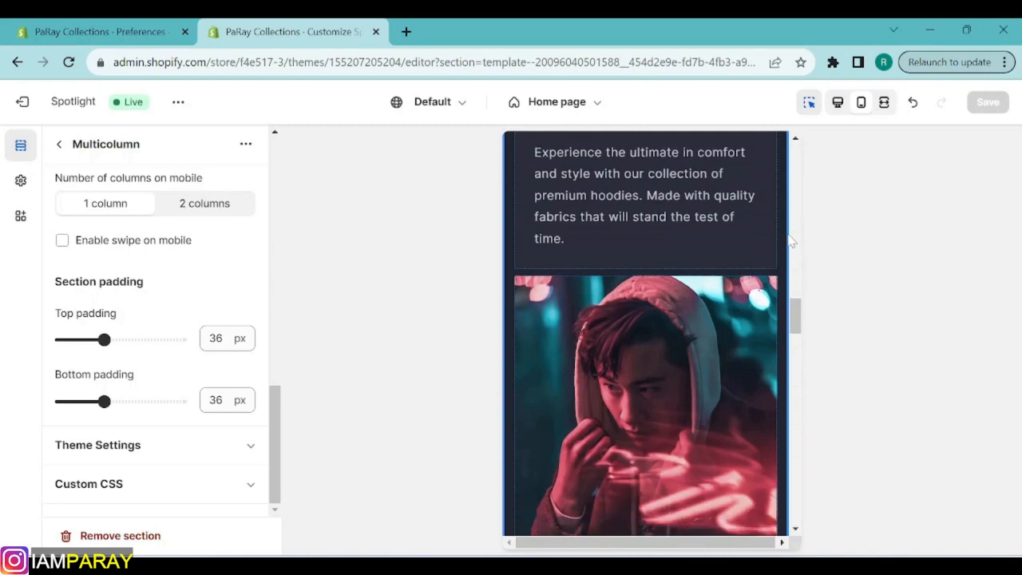
{"action": "scroll", "coordinate": [791, 241], "scroll_direction": "down", "scroll_amount": 5}
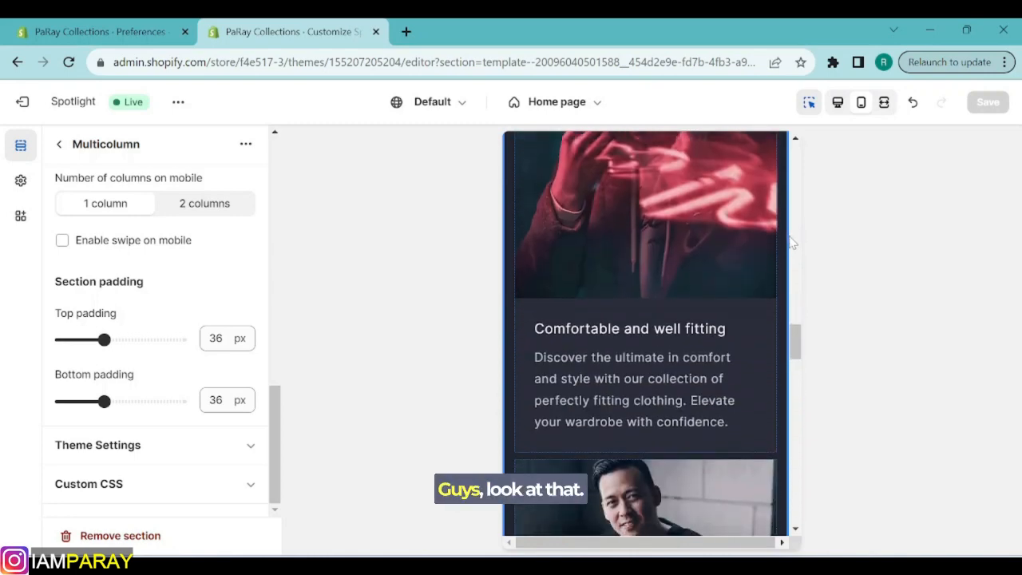
{"action": "scroll", "coordinate": [790, 242], "scroll_direction": "down", "scroll_amount": 6}
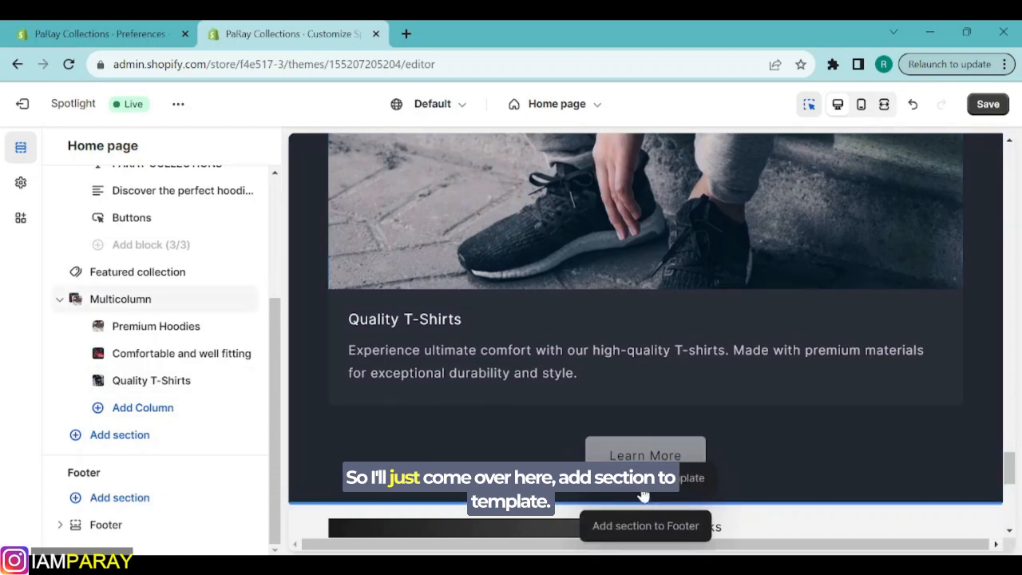
Add an Image with text section to the template below the Multicolumn section and set its image to ankara_map
{"action": "left_click", "coordinate": [643, 489]}
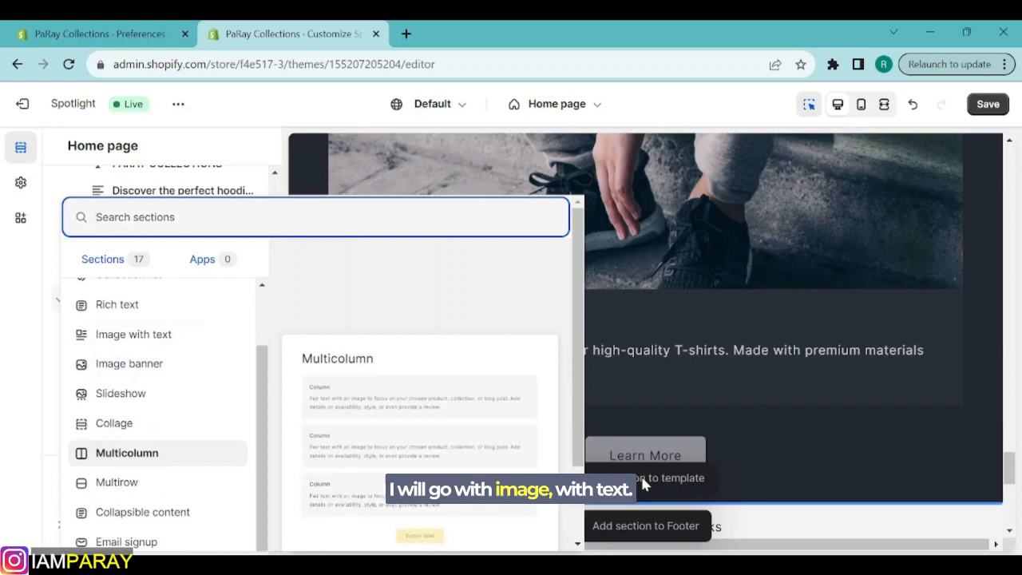
{"action": "left_click", "coordinate": [133, 342]}
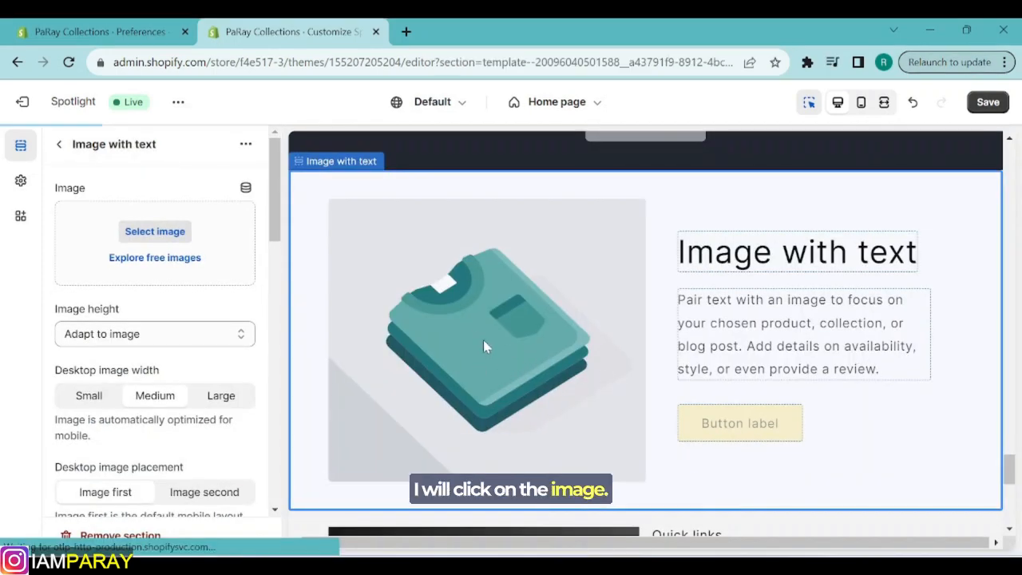
{"action": "left_click", "coordinate": [151, 237]}
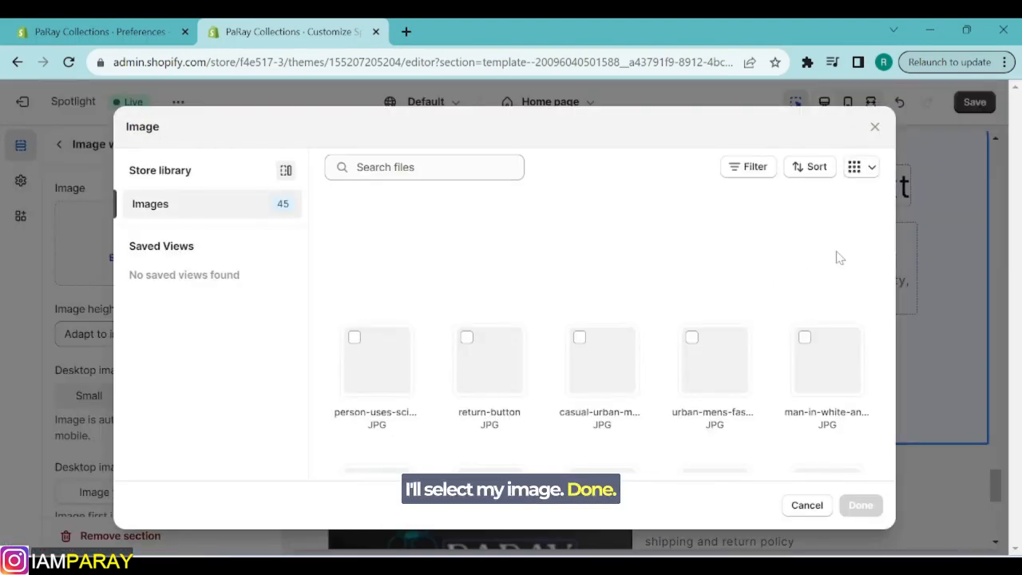
{"action": "left_click", "coordinate": [715, 239]}
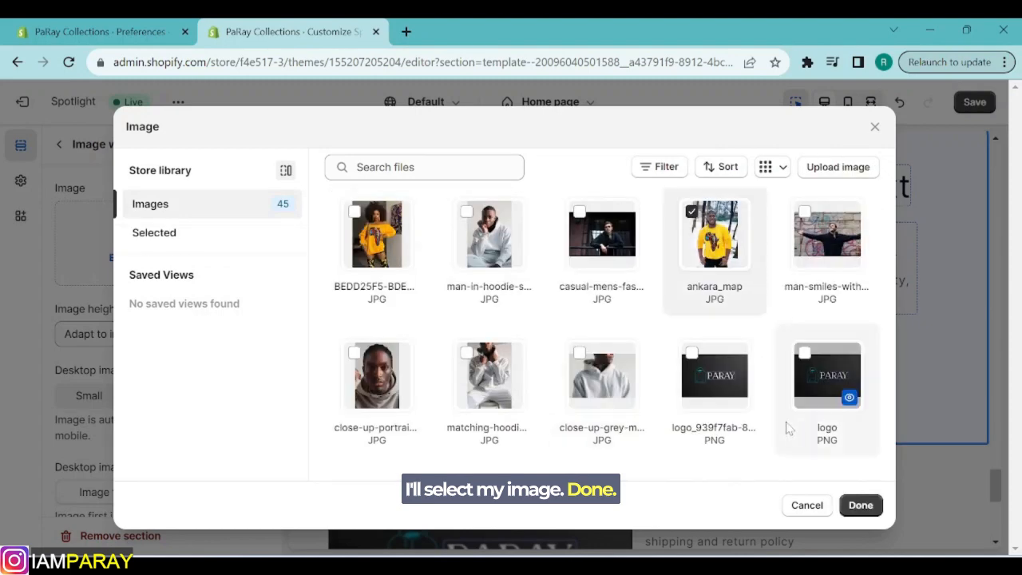
{"action": "left_click", "coordinate": [860, 505]}
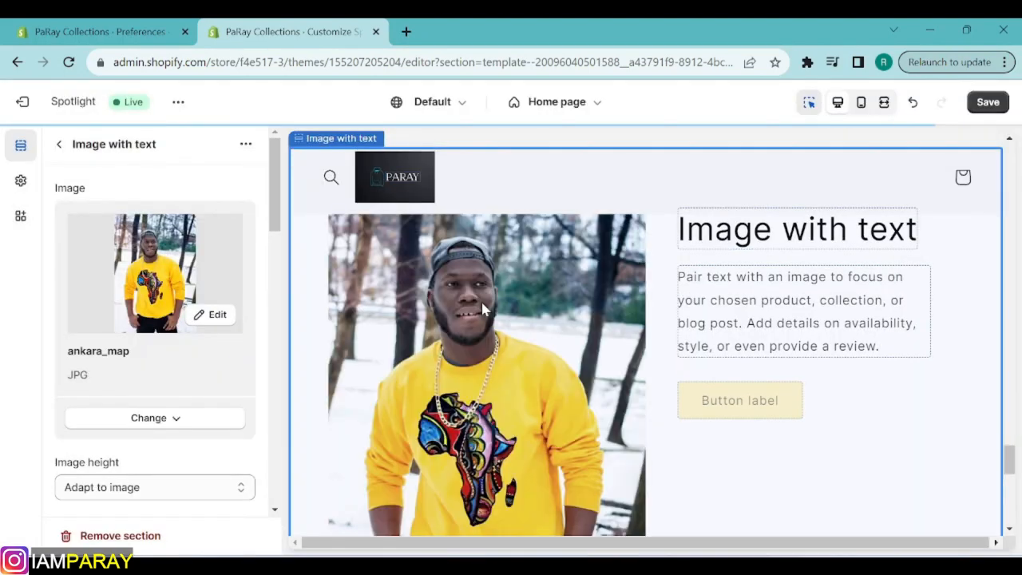
{"action": "scroll", "coordinate": [484, 309], "scroll_direction": "down", "scroll_amount": 1}
{"action": "scroll", "coordinate": [486, 307], "scroll_direction": "up", "scroll_amount": 1}
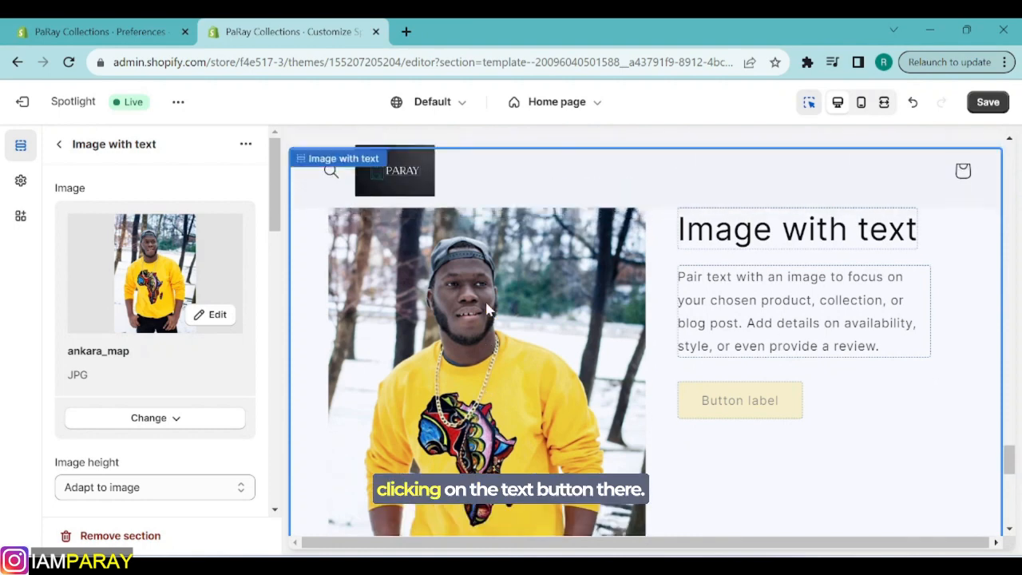
Replace the Image with text section's heading with "African Print Hoodies"
{"action": "left_click", "coordinate": [780, 240]}
{"action": "key", "text": "BackSpace"}
{"action": "key", "text": "BackSpace"}
{"action": "key", "text": "BackSpace"}
{"action": "key", "text": "BackSpace"}
{"action": "key", "text": "BackSpace"}
{"action": "key", "text": "BackSpace"}
{"action": "key", "text": "BackSpace"}
{"action": "key", "text": "BackSpace"}
{"action": "key", "text": "BackSpace"}
{"action": "key", "text": "BackSpace"}
{"action": "key", "text": "BackSpace"}
{"action": "key", "text": "BackSpace"}
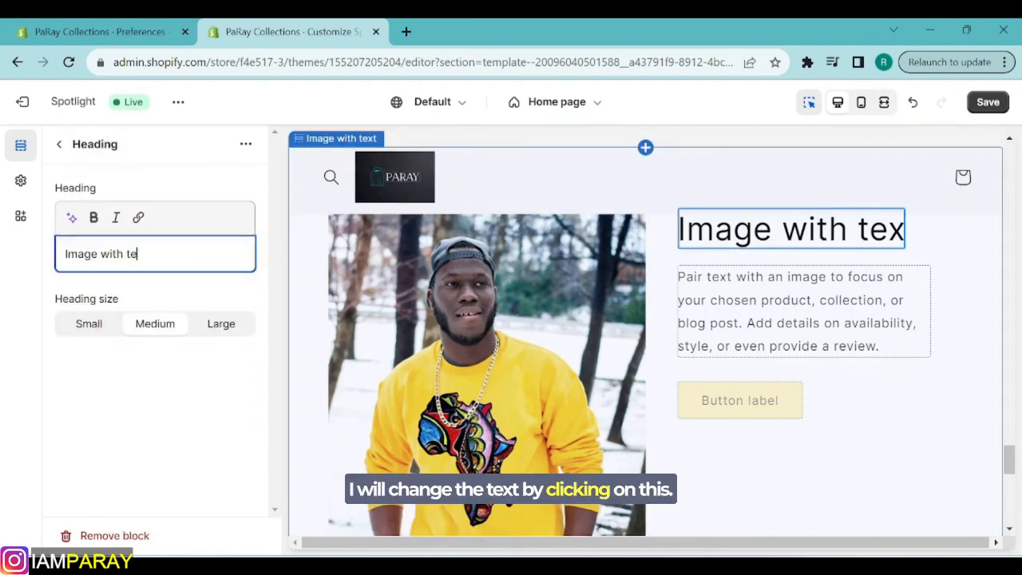
{"action": "key", "text": "BackSpace"}
{"action": "key", "text": "BackSpace"}
{"action": "key", "text": "BackSpace"}
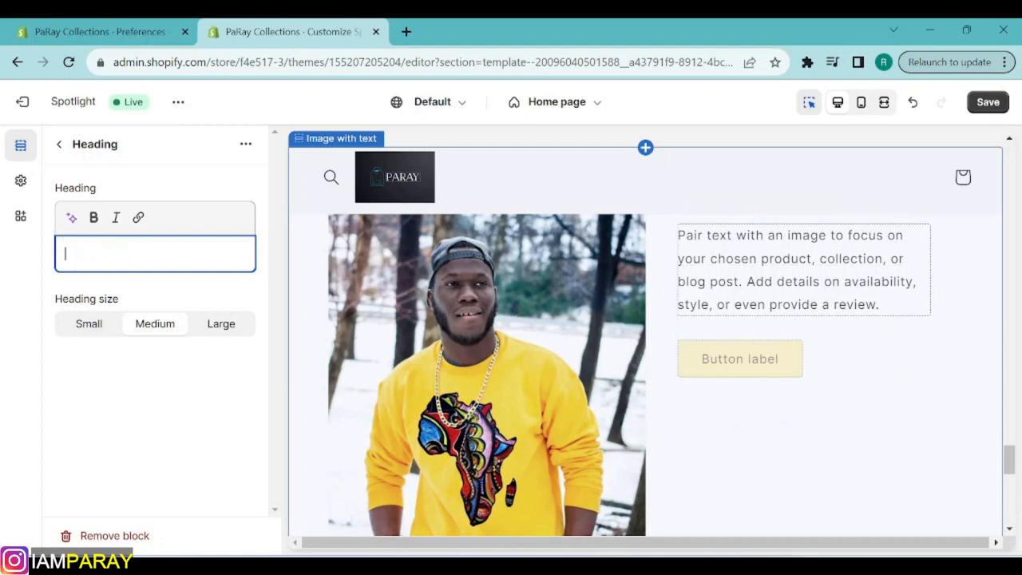
{"action": "type", "text": "Afric"}
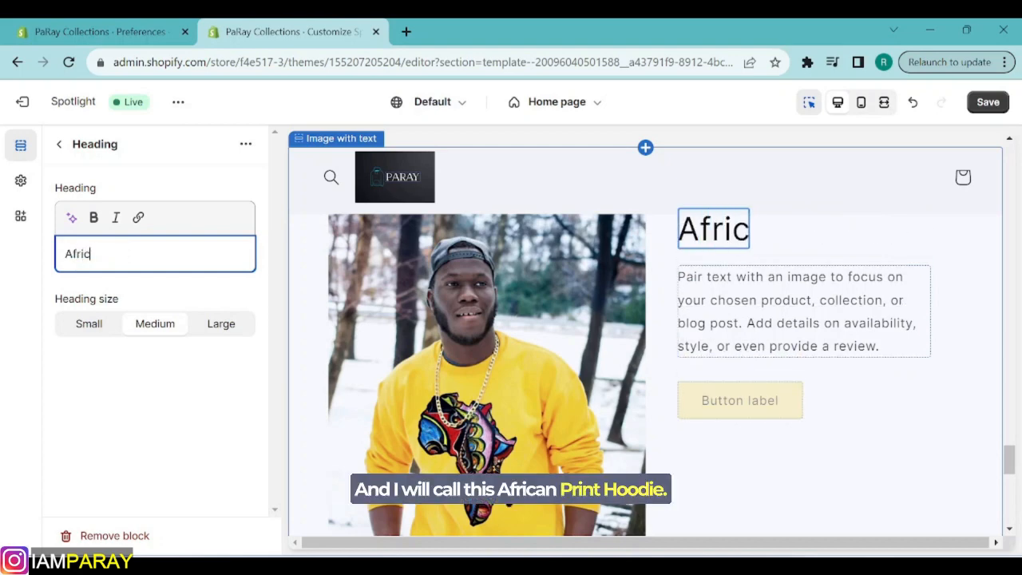
{"action": "type", "text": "an Print "}
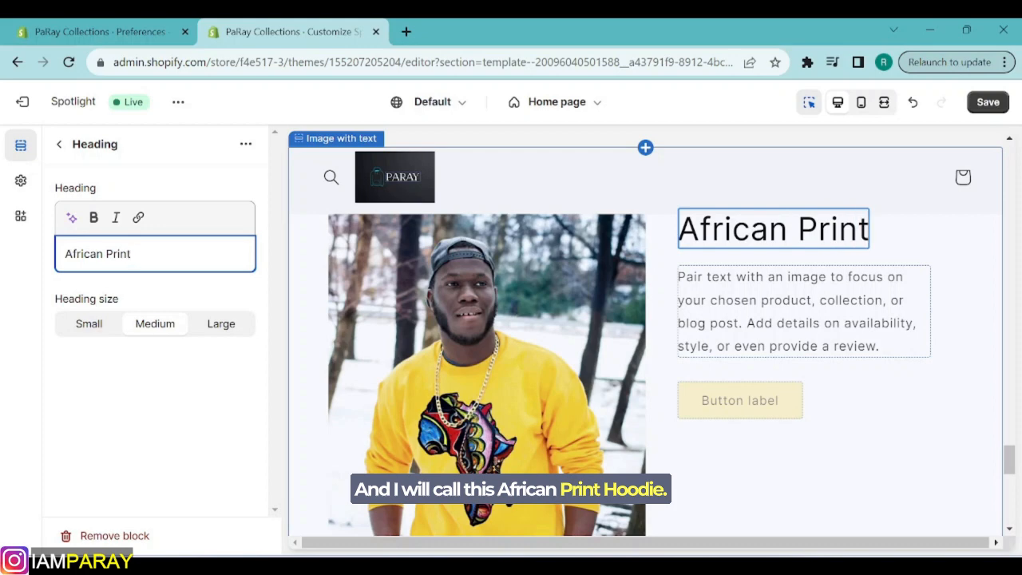
{"action": "type", "text": "Hoodies"}
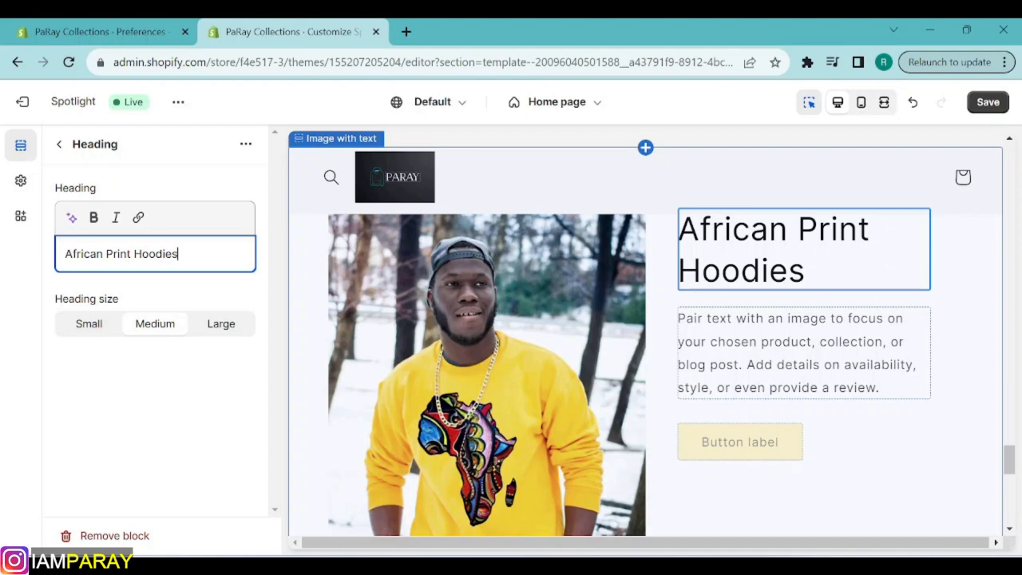
Generate the section's body text from "African Print Hoodies" and use the suggestion "Elevate Your Style with African Print Hoodies"
{"action": "left_click", "coordinate": [674, 366]}
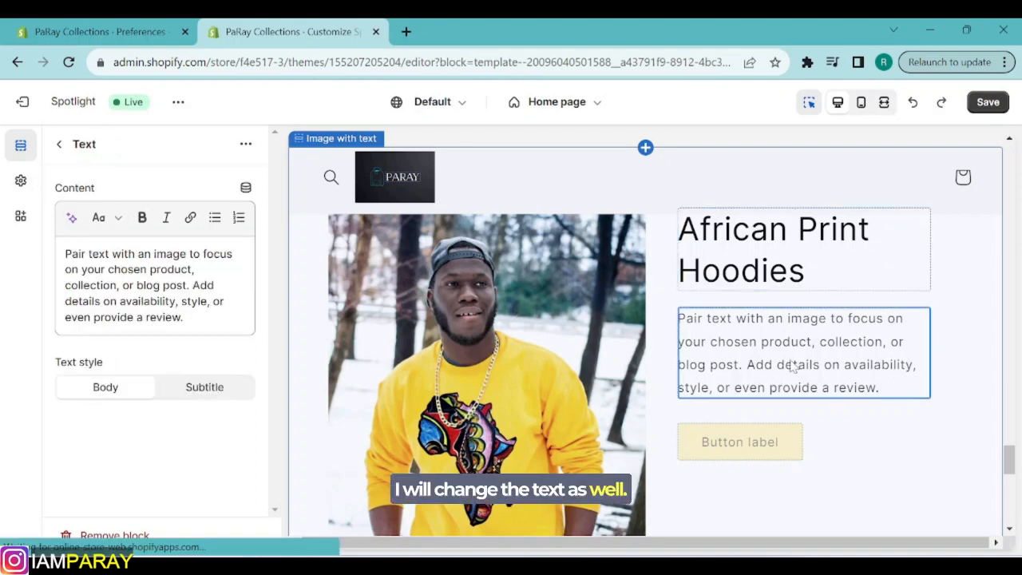
{"action": "left_click", "coordinate": [71, 219]}
{"action": "type", "text": "African Print Hoodies"}
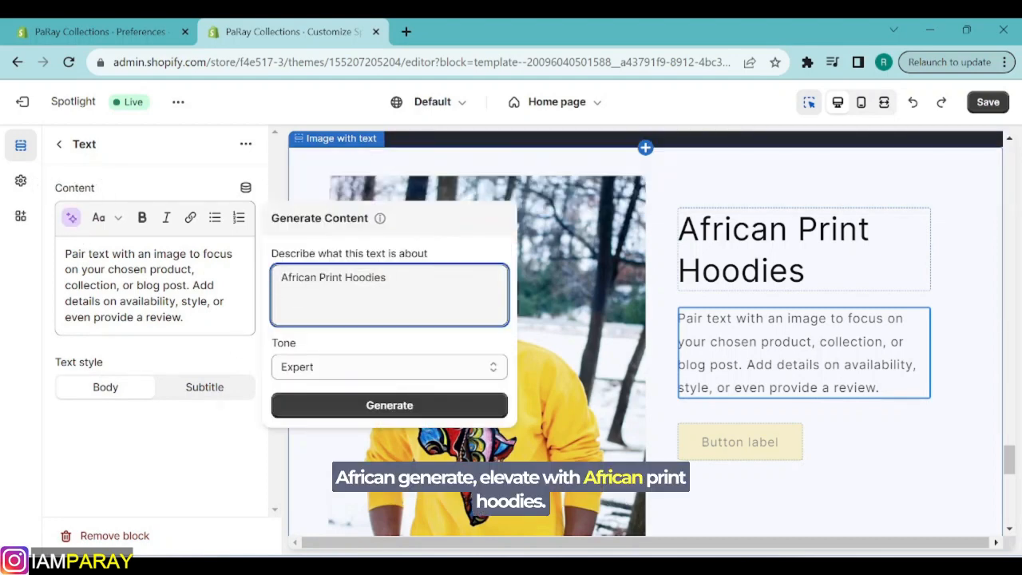
{"action": "left_click", "coordinate": [349, 403]}
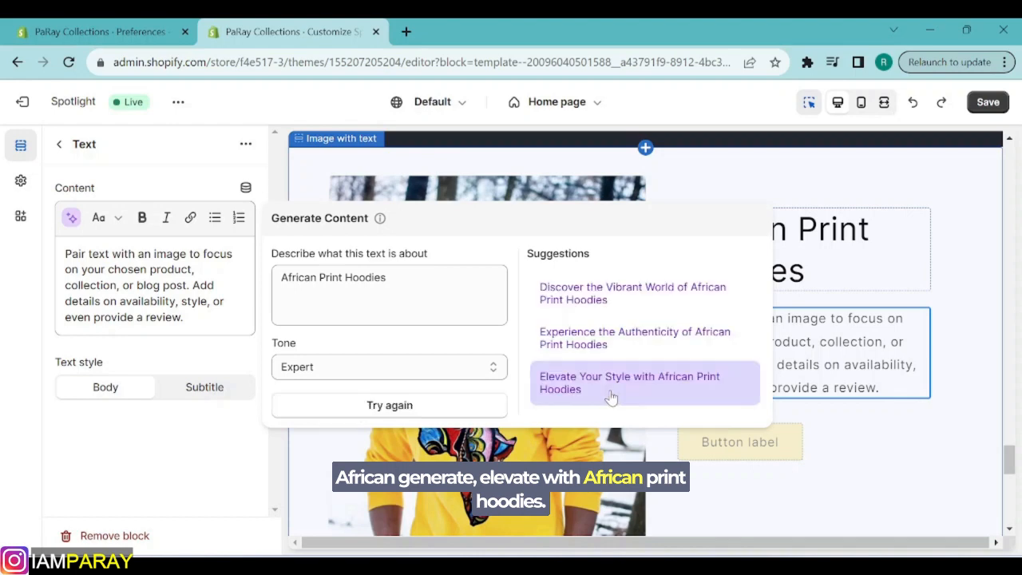
{"action": "left_click", "coordinate": [595, 391]}
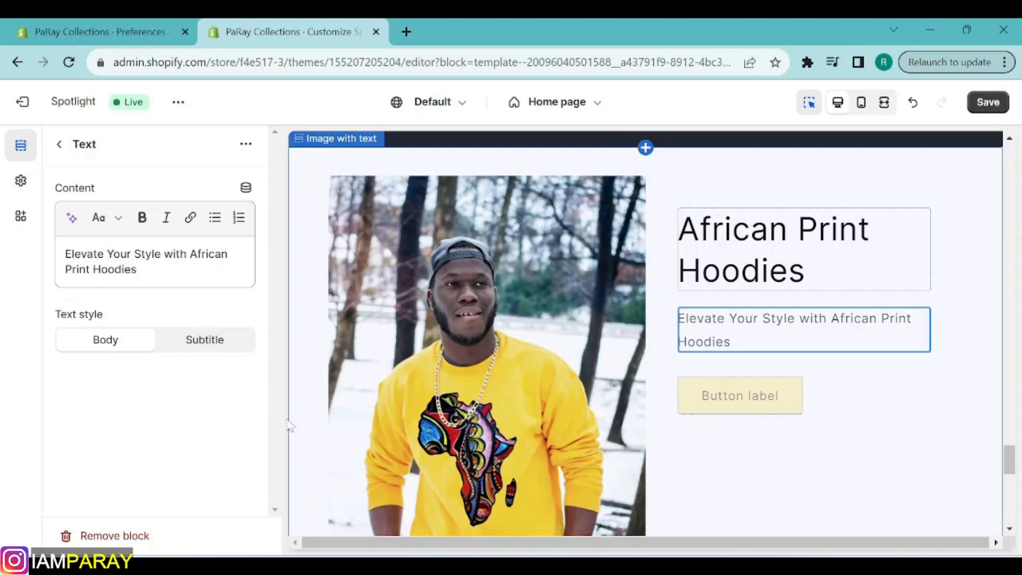
Label the Image with text section's button "Shop Now", linked to the Ankara Design product, and save the changes
{"action": "scroll", "coordinate": [345, 432], "scroll_direction": "down", "scroll_amount": 2}
{"action": "left_click", "coordinate": [733, 318]}
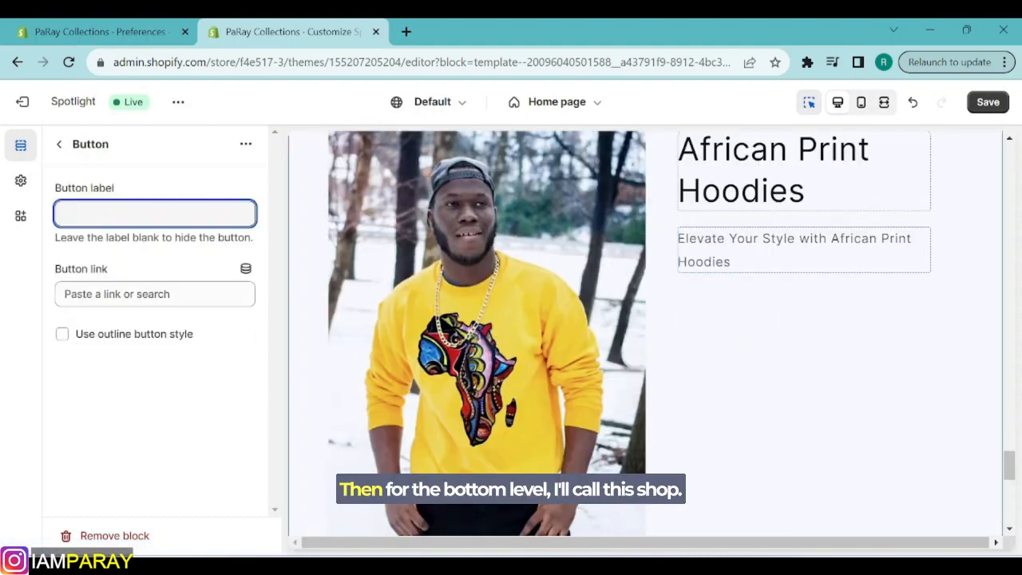
{"action": "type", "text": "Shop Now"}
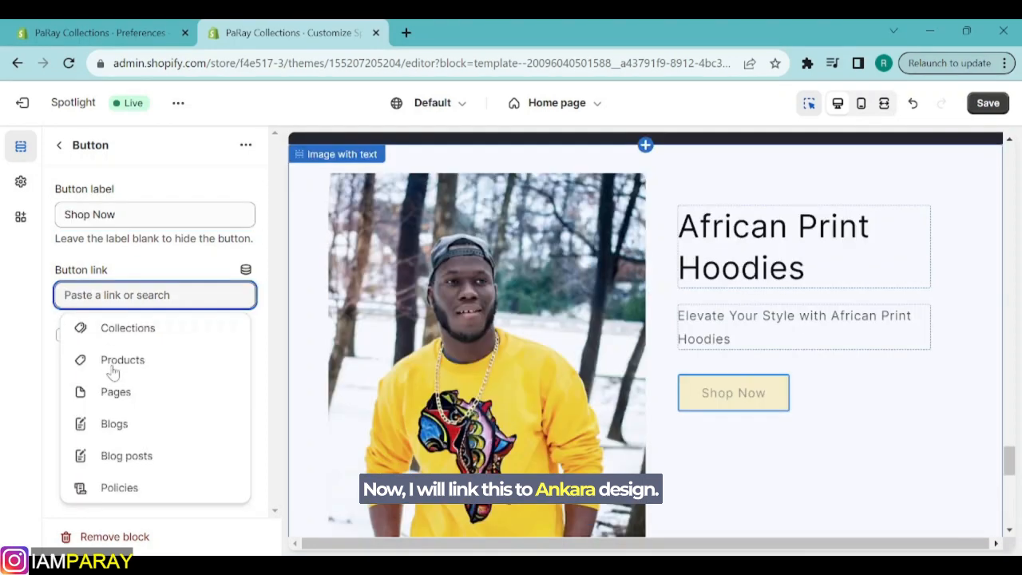
{"action": "left_click", "coordinate": [120, 364]}
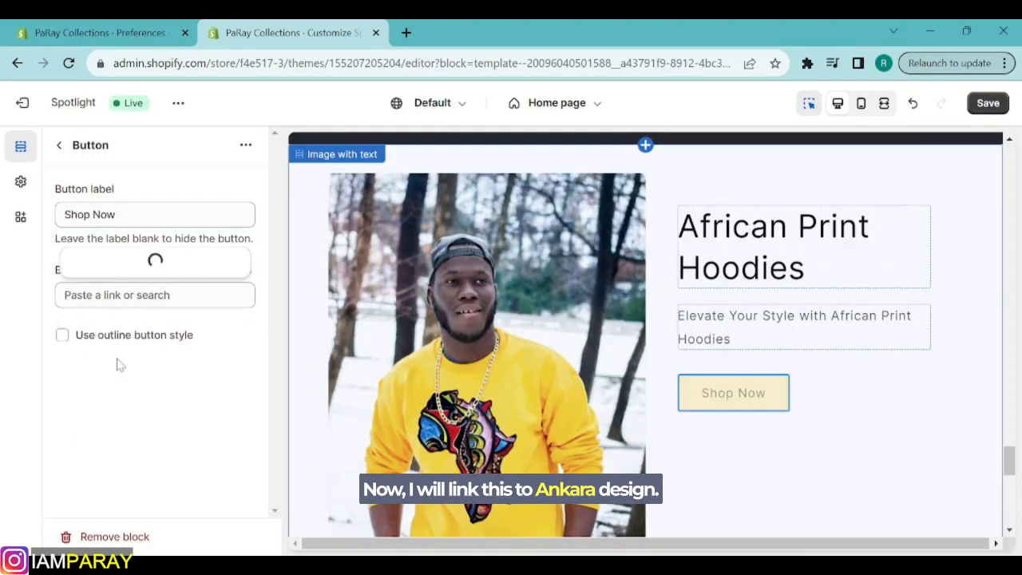
{"action": "left_click", "coordinate": [86, 391]}
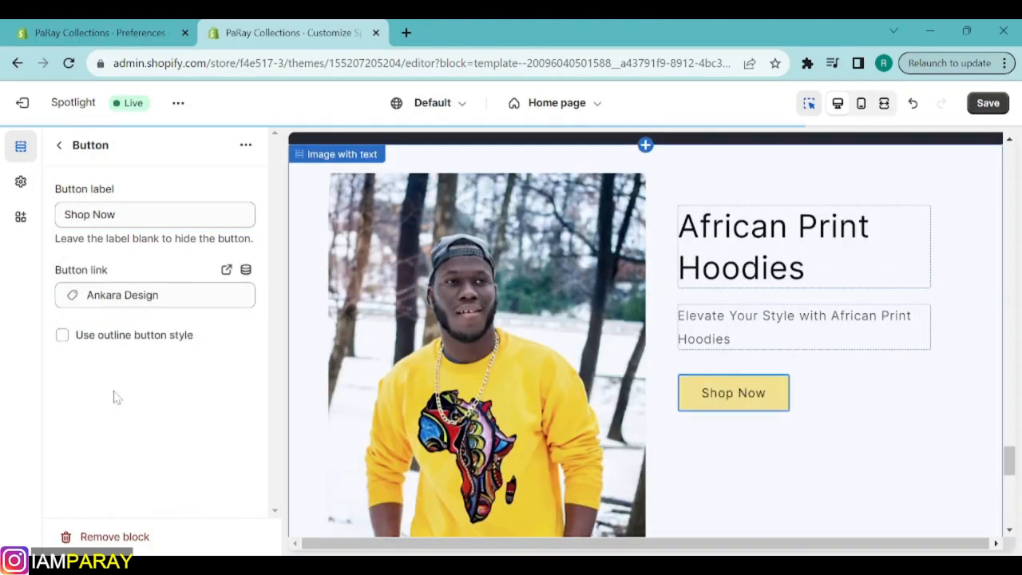
{"action": "left_click", "coordinate": [988, 102]}
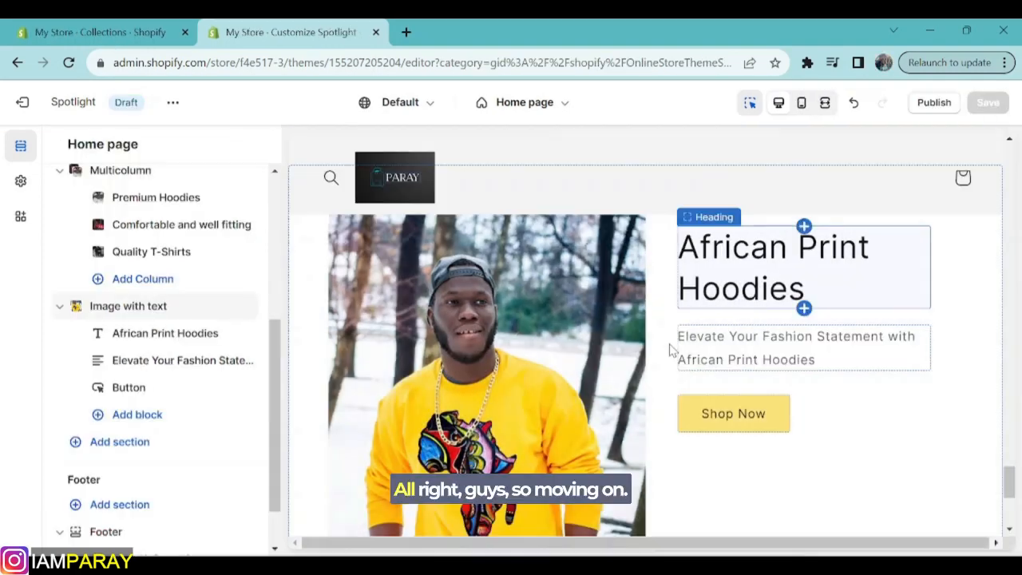
Apply color Scheme 2 to the Footer section and enable its email signup
{"action": "scroll", "coordinate": [658, 319], "scroll_direction": "down", "scroll_amount": 5}
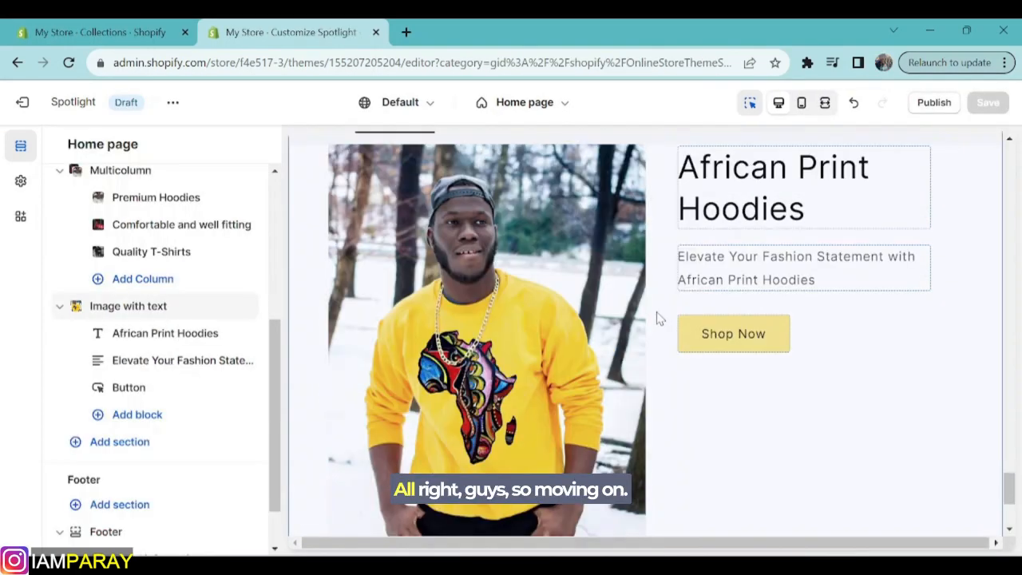
{"action": "scroll", "coordinate": [648, 330], "scroll_direction": "down", "scroll_amount": 2}
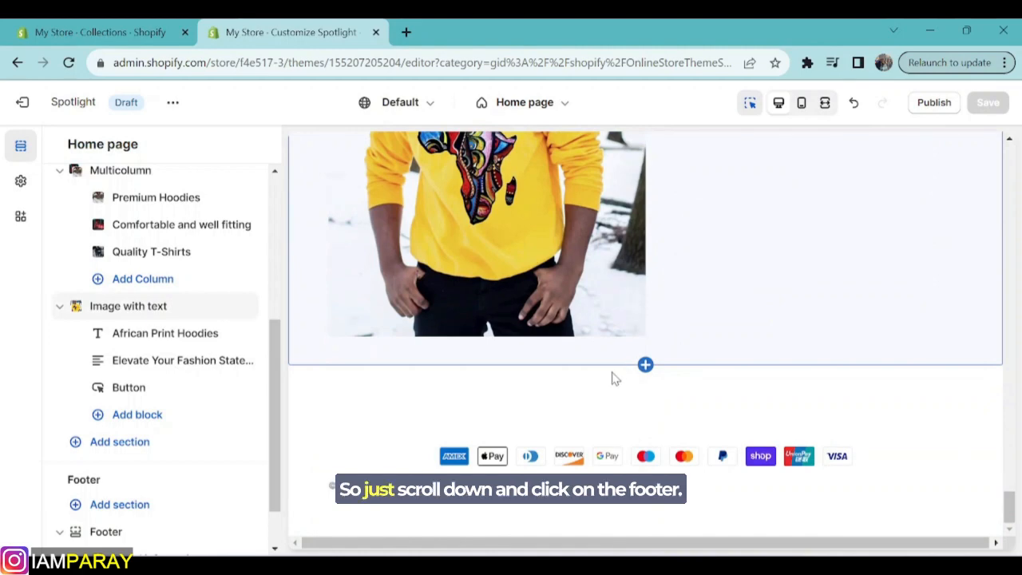
{"action": "left_click", "coordinate": [538, 400]}
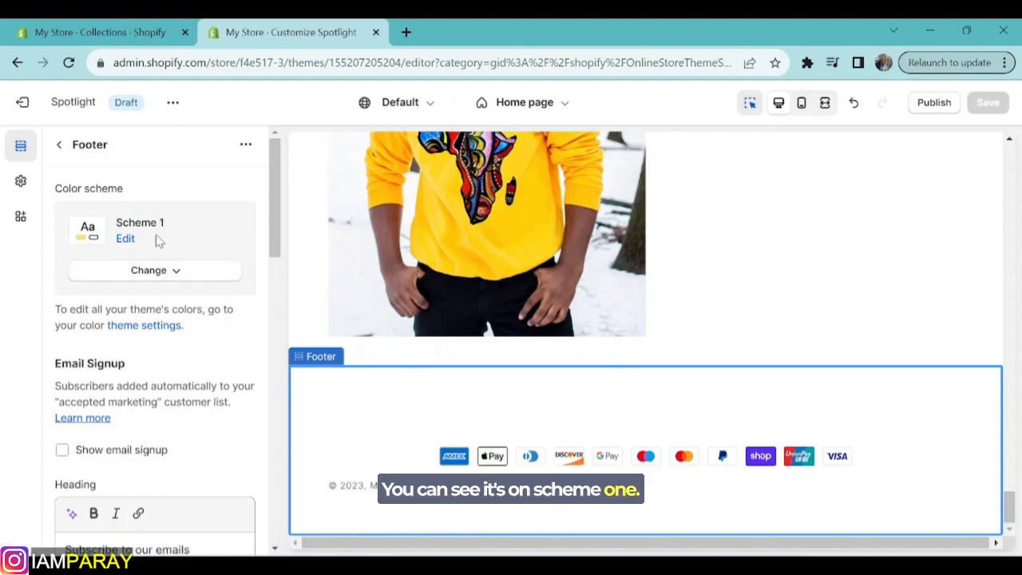
{"action": "left_click", "coordinate": [150, 269]}
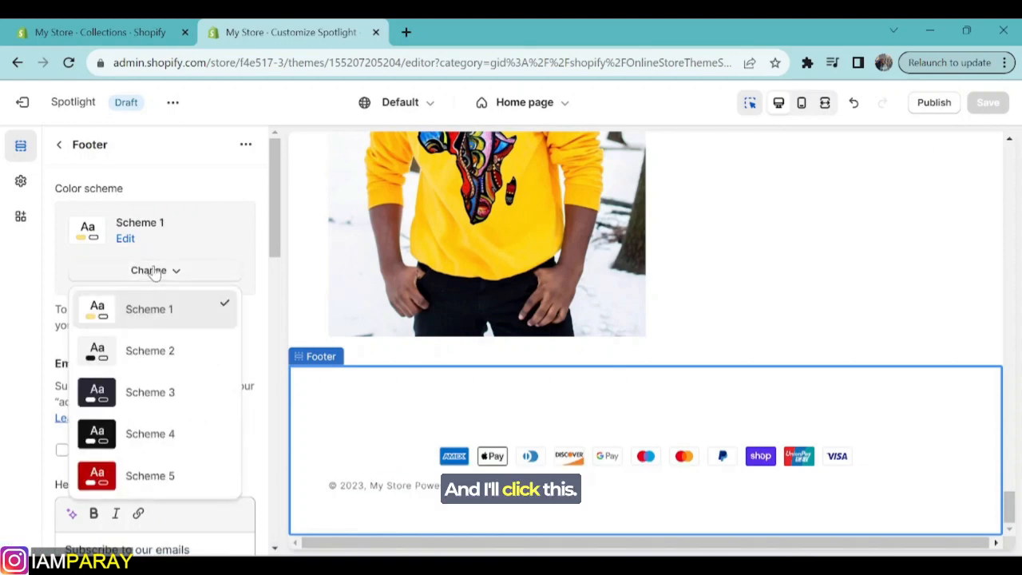
{"action": "left_click", "coordinate": [138, 352]}
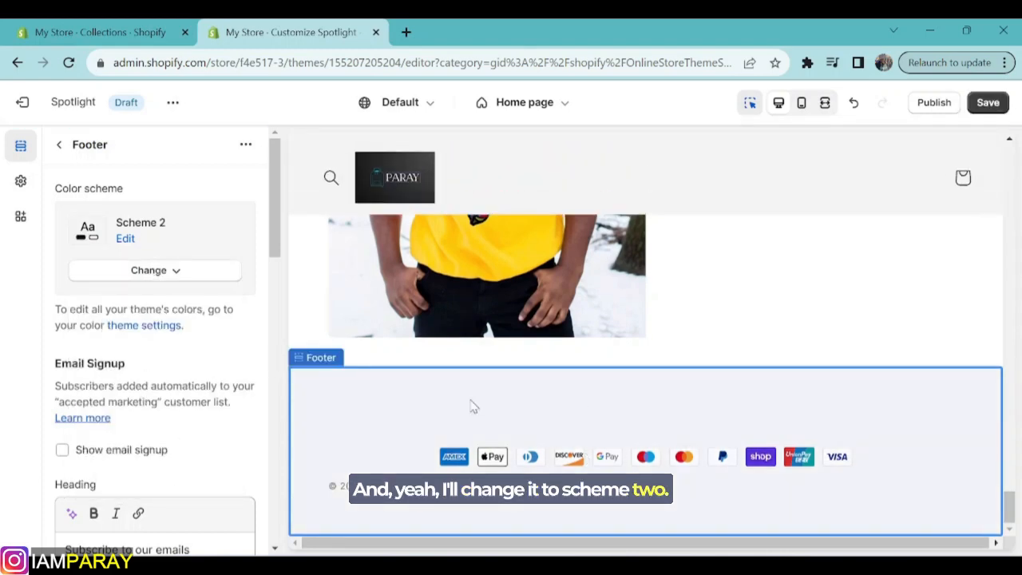
{"action": "scroll", "coordinate": [222, 310], "scroll_direction": "down", "scroll_amount": 1}
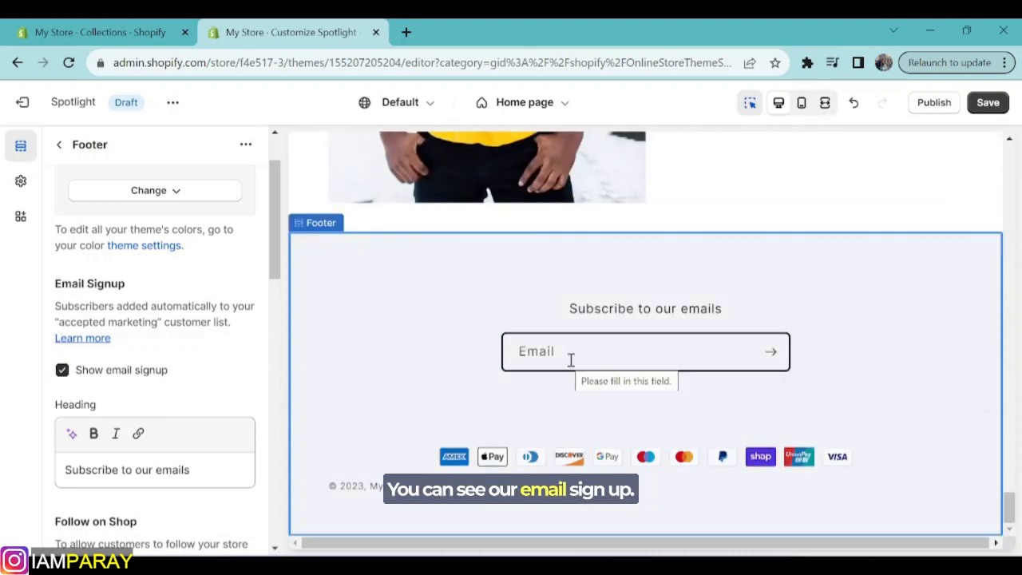
Set the Footer section's top padding to 20 px and bottom padding to 32 px, and save the changes
{"action": "scroll", "coordinate": [132, 339], "scroll_direction": "down", "scroll_amount": 5}
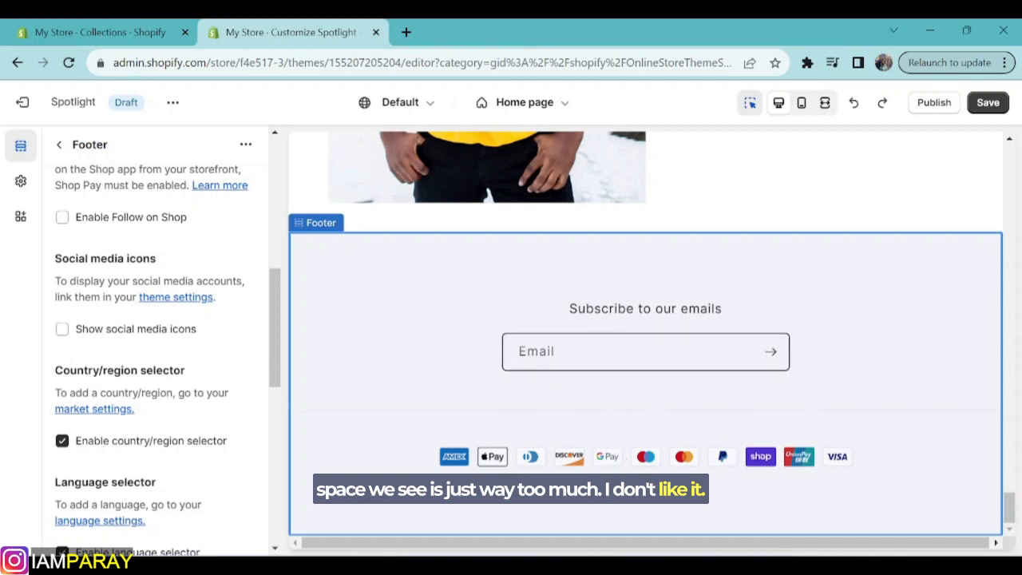
{"action": "scroll", "coordinate": [171, 352], "scroll_direction": "down", "scroll_amount": 7}
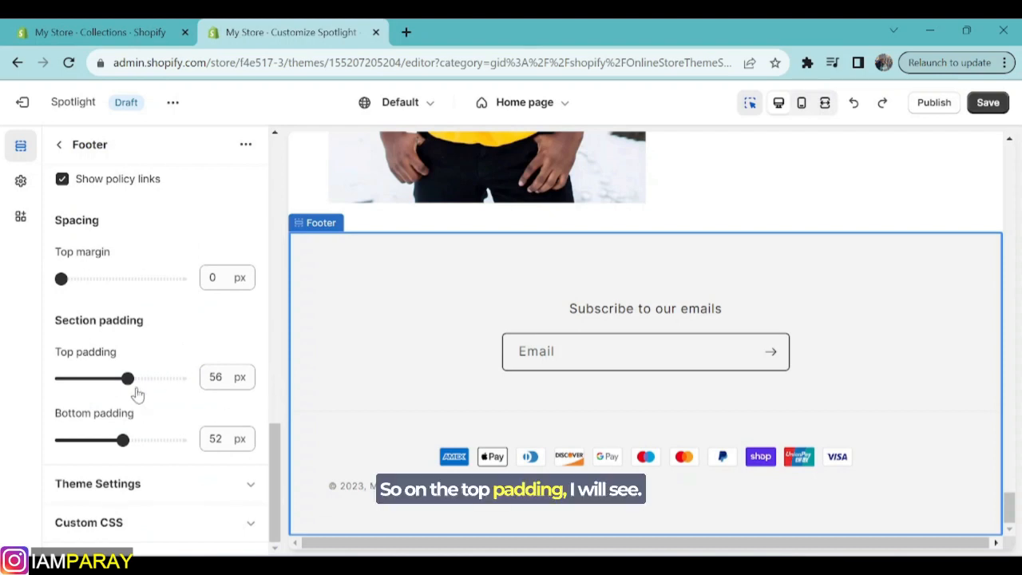
{"action": "left_click_drag", "start_coordinate": [126, 379], "coordinate": [86, 396]}
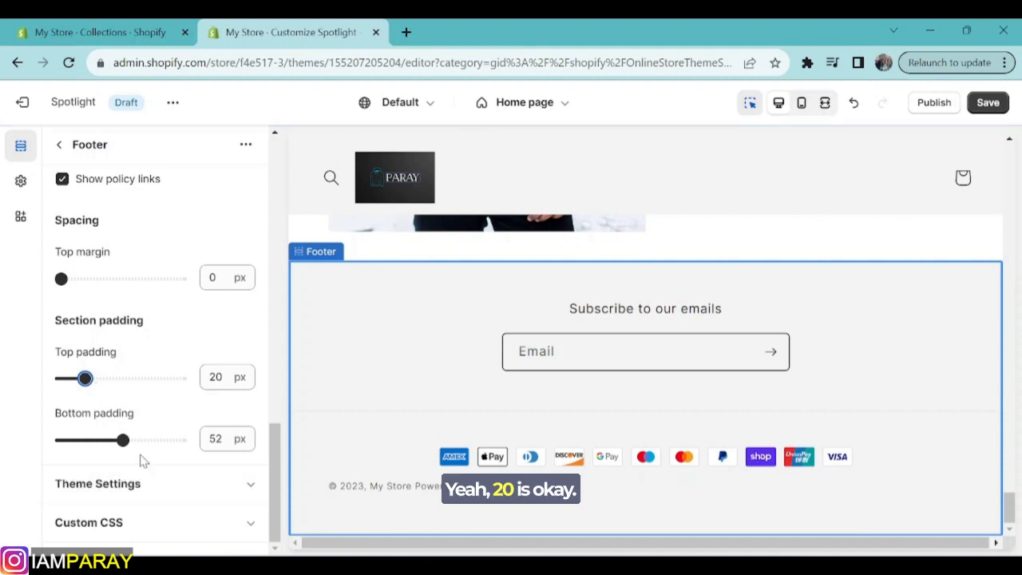
{"action": "left_click_drag", "start_coordinate": [123, 439], "coordinate": [99, 440]}
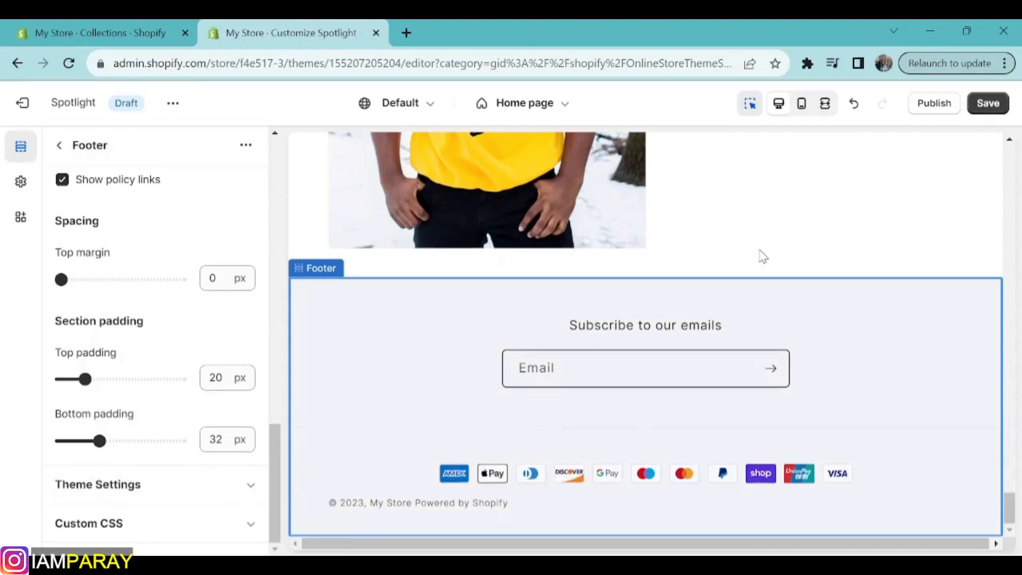
{"action": "left_click", "coordinate": [1002, 104]}
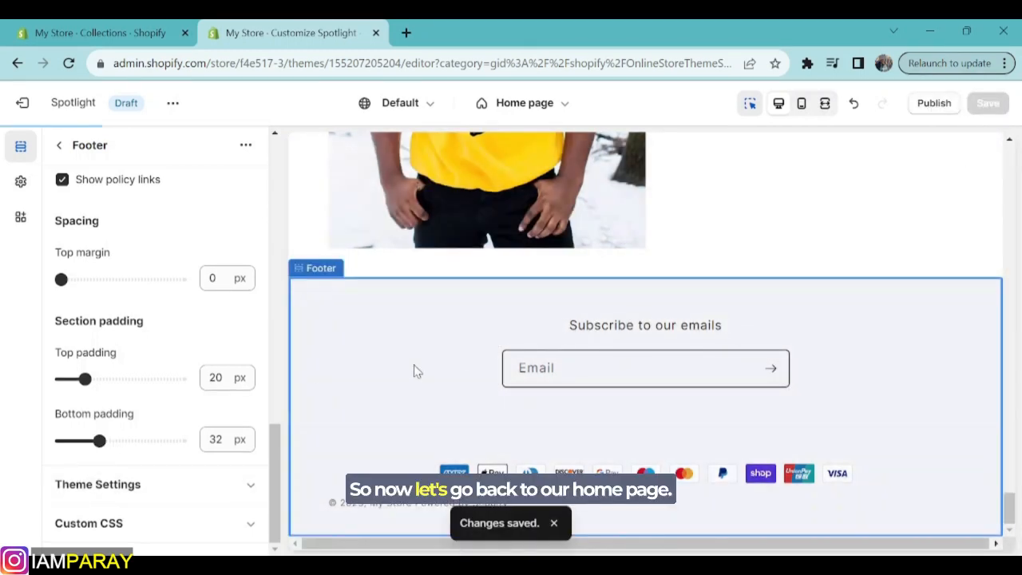
Return to the home page's section list and open the choice of blocks for the Footer section
{"action": "scroll", "coordinate": [226, 367], "scroll_direction": "up", "scroll_amount": 15}
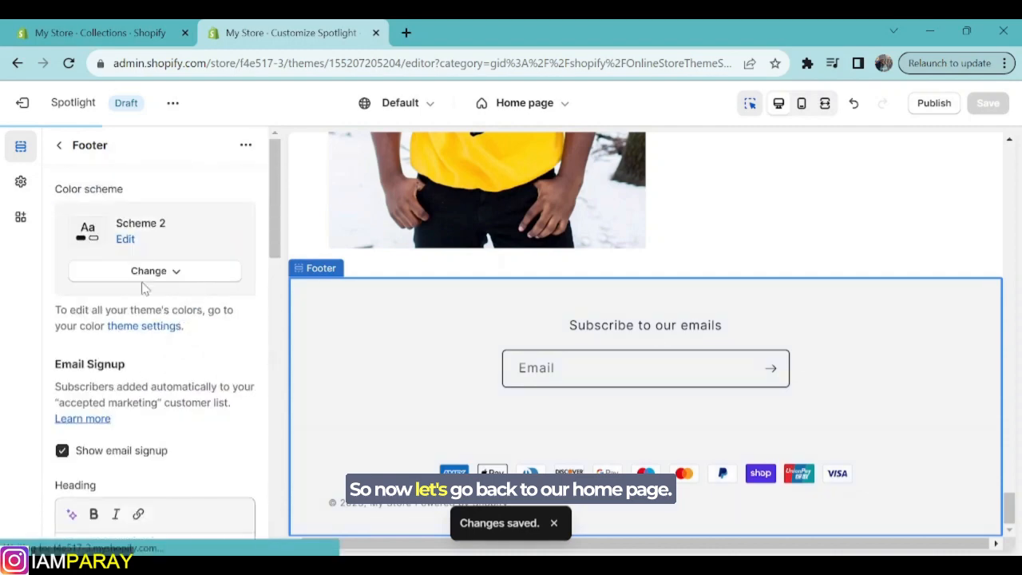
{"action": "left_click", "coordinate": [59, 145]}
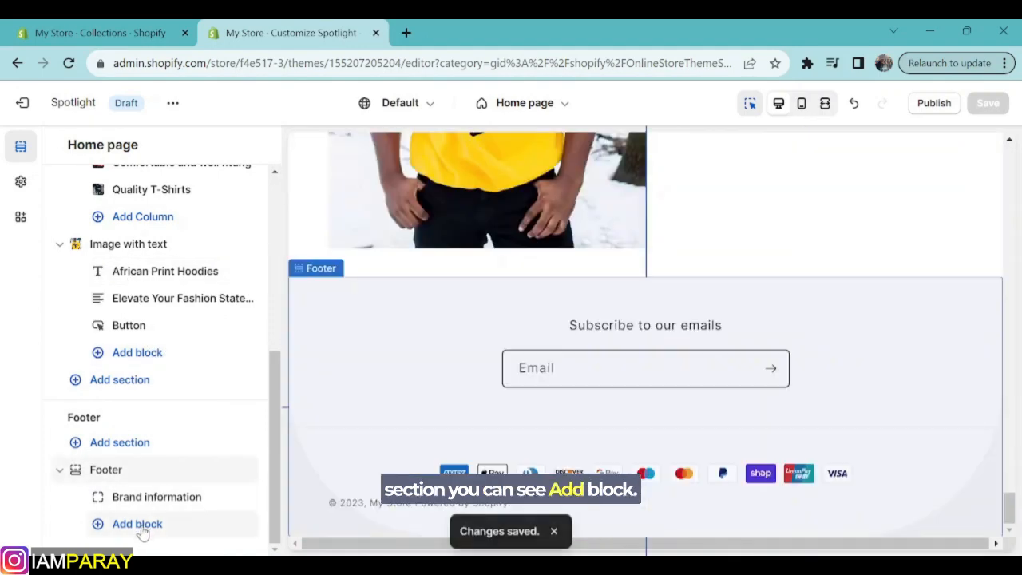
{"action": "left_click", "coordinate": [138, 524]}
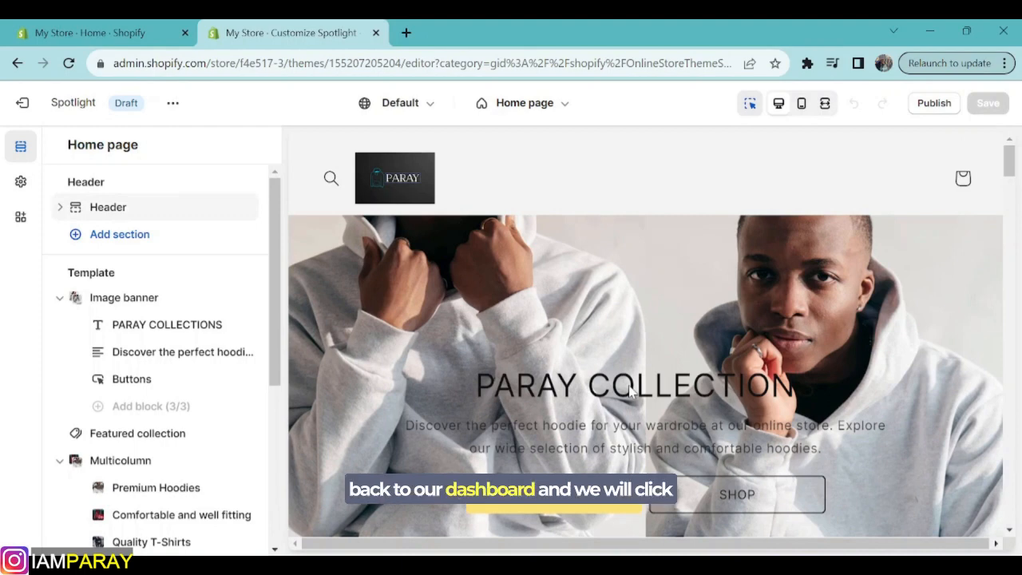
Switch to the store admin and create a new Online Store page titled "About Us"
{"action": "left_click", "coordinate": [78, 32]}
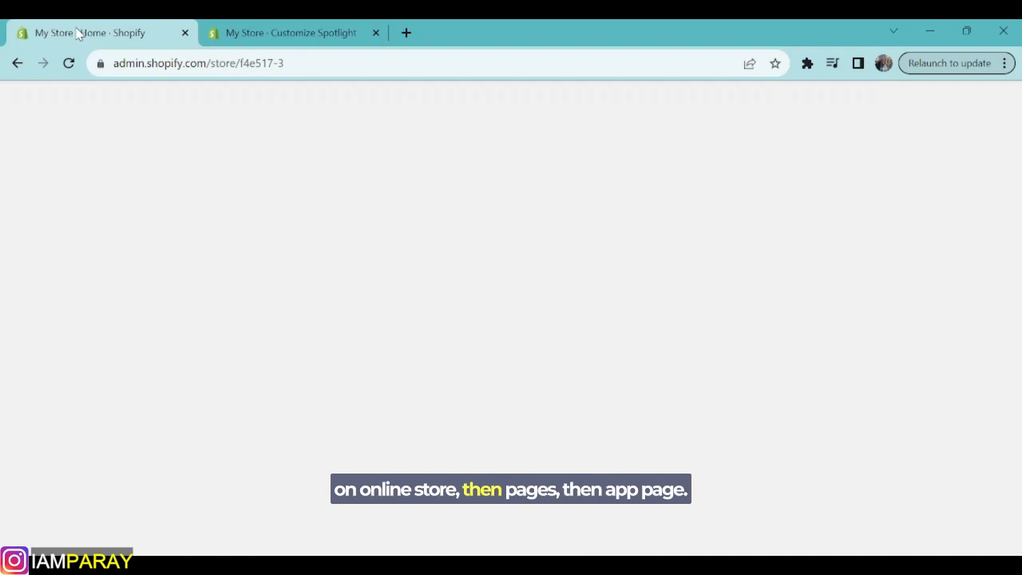
{"action": "left_click", "coordinate": [65, 369]}
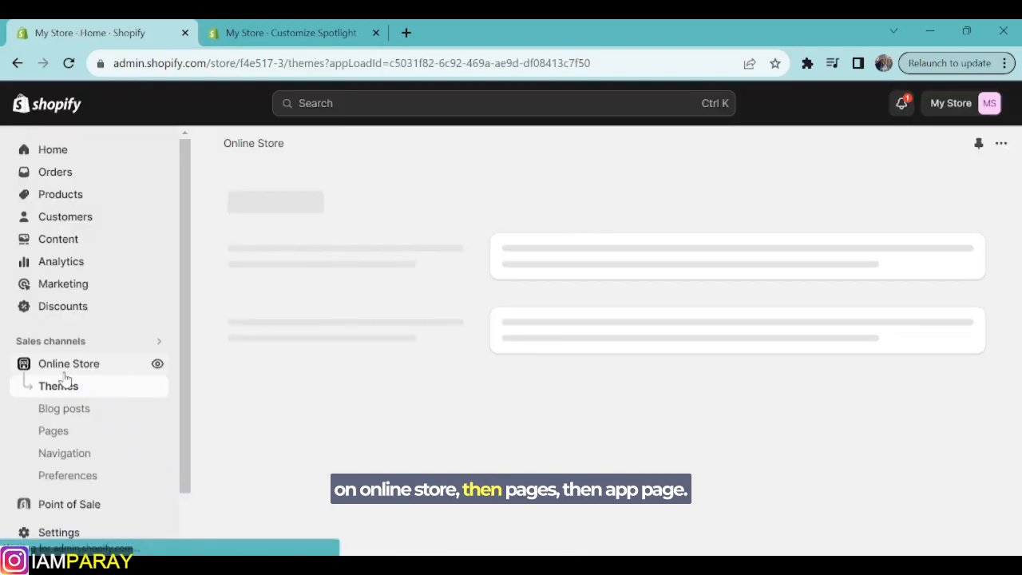
{"action": "left_click", "coordinate": [53, 430]}
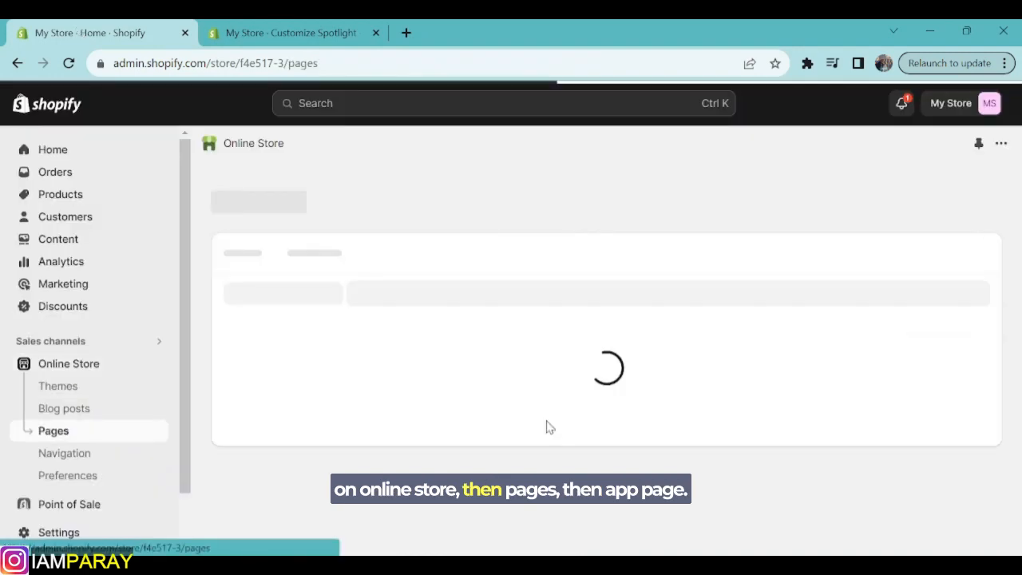
{"action": "left_click", "coordinate": [965, 191]}
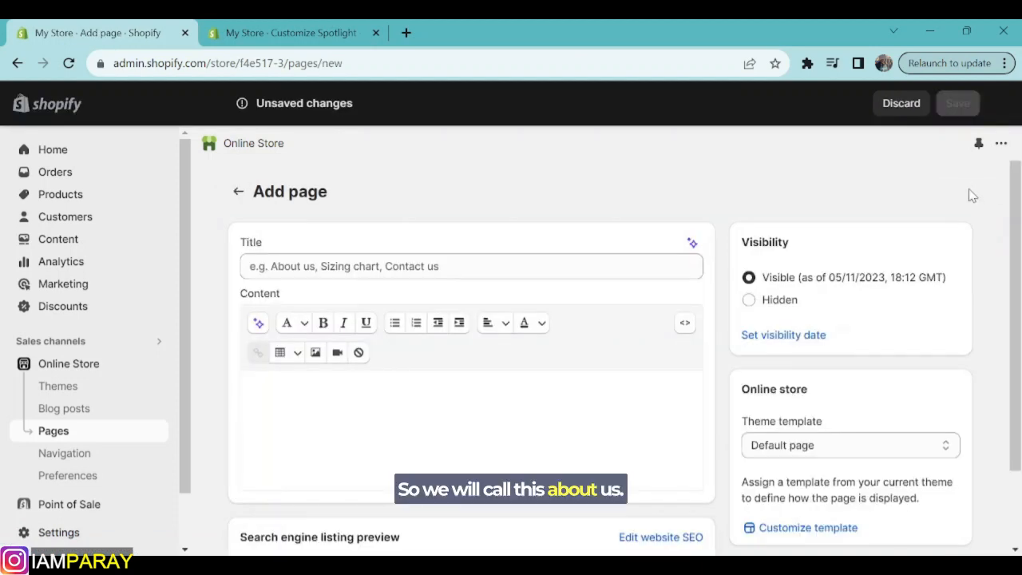
{"action": "left_click", "coordinate": [398, 265]}
{"action": "type", "text": "Abou"}
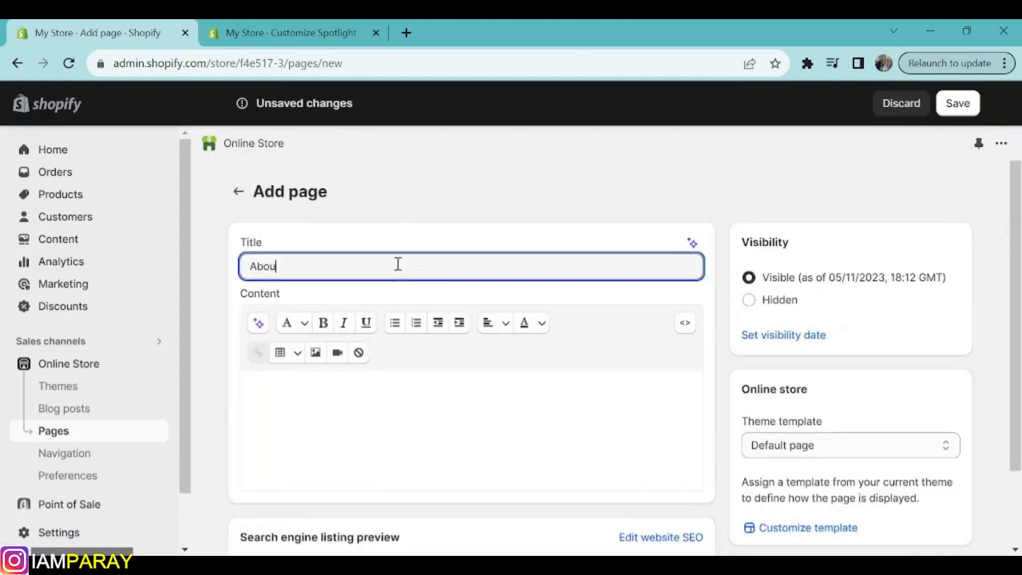
{"action": "type", "text": "t US"}
{"action": "key", "text": "BackSpace"}
{"action": "type", "text": "s"}
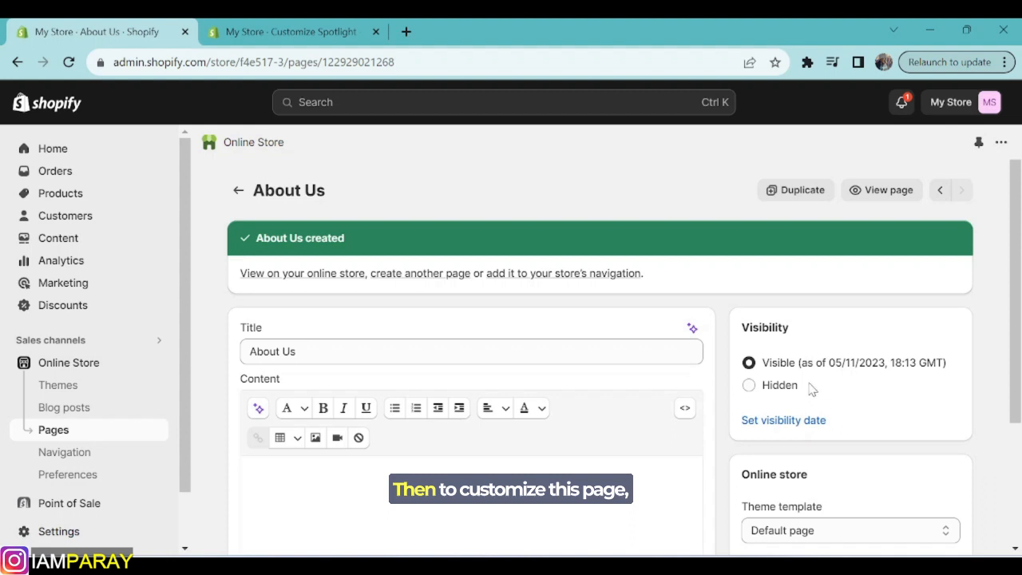
Open the About Us page's default template for customization and add an Image with text section to it
{"action": "scroll", "coordinate": [811, 391], "scroll_direction": "down", "scroll_amount": 2}
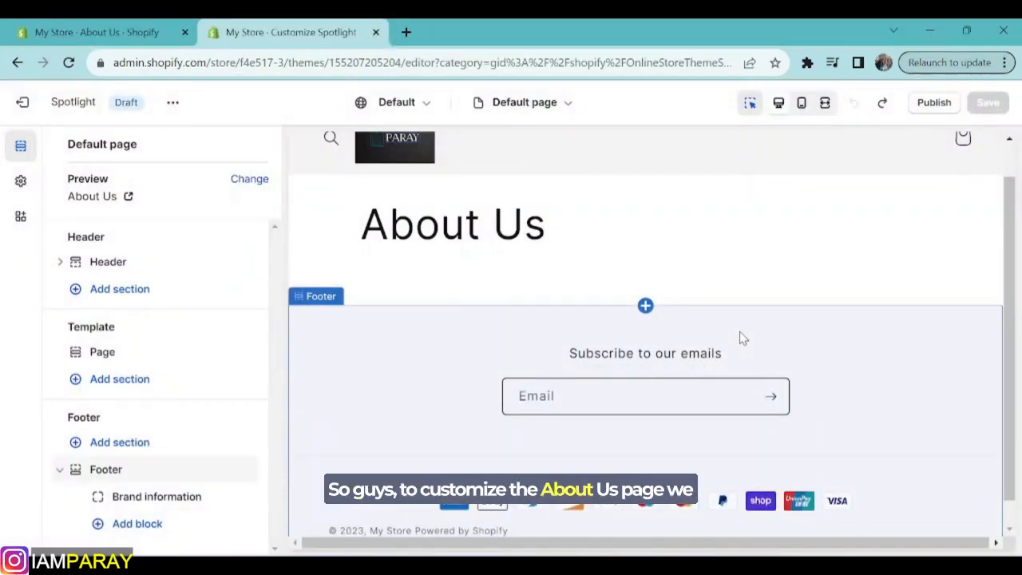
{"action": "scroll", "coordinate": [707, 324], "scroll_direction": "down", "scroll_amount": 1}
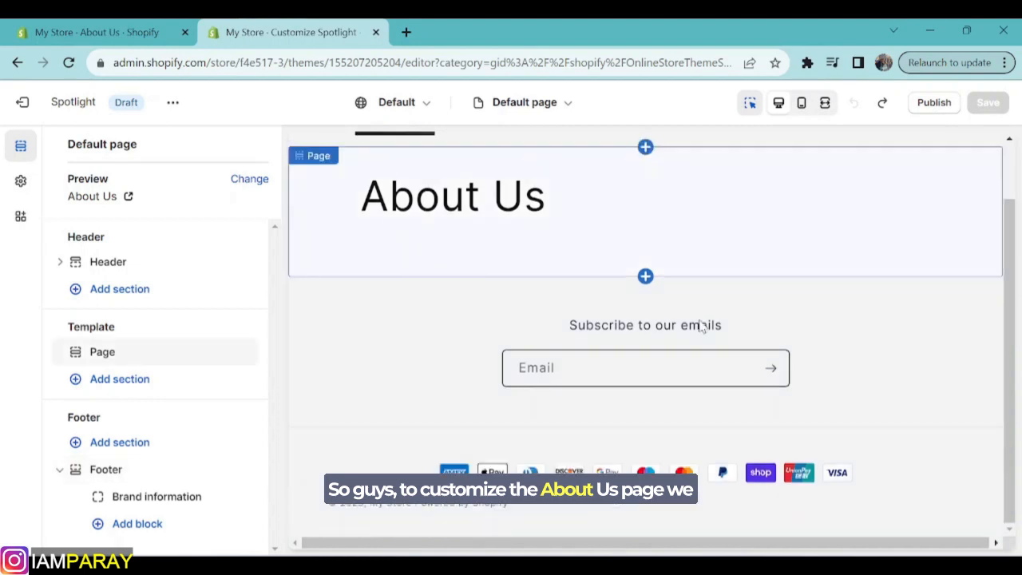
{"action": "scroll", "coordinate": [700, 325], "scroll_direction": "up", "scroll_amount": 2}
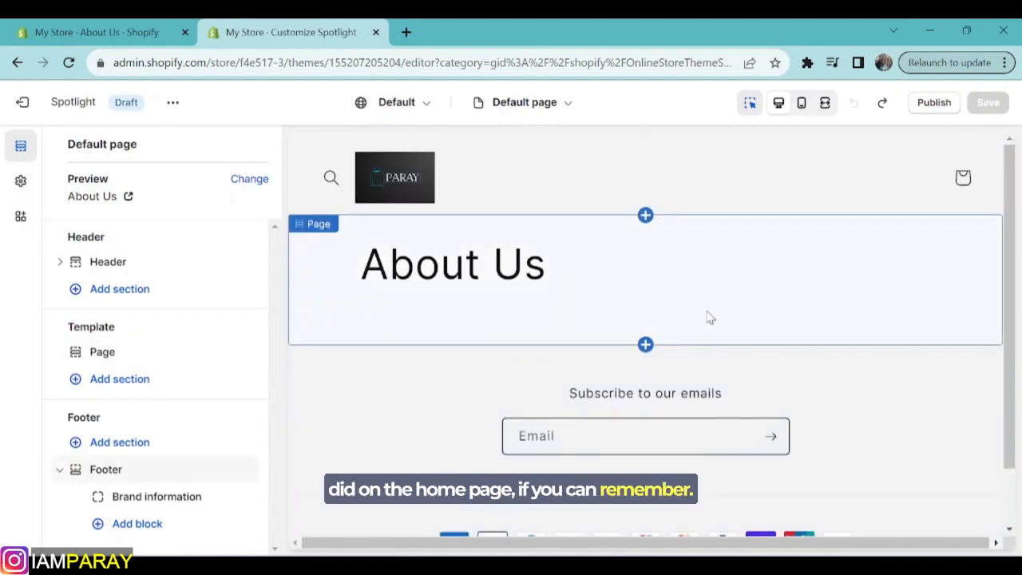
{"action": "scroll", "coordinate": [813, 344], "scroll_direction": "down", "scroll_amount": 2}
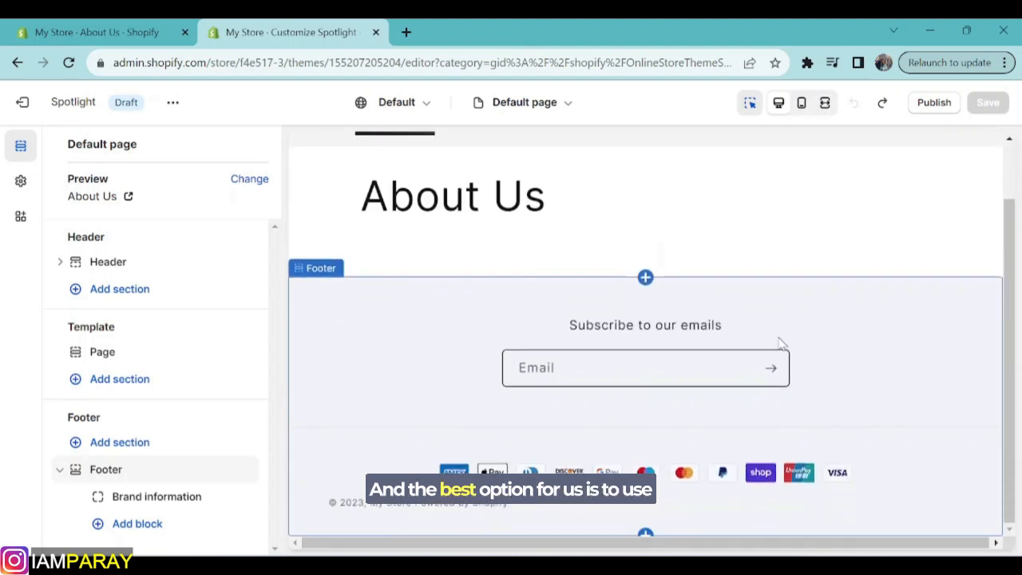
{"action": "scroll", "coordinate": [781, 344], "scroll_direction": "up", "scroll_amount": 2}
{"action": "scroll", "coordinate": [643, 331], "scroll_direction": "down", "scroll_amount": 2}
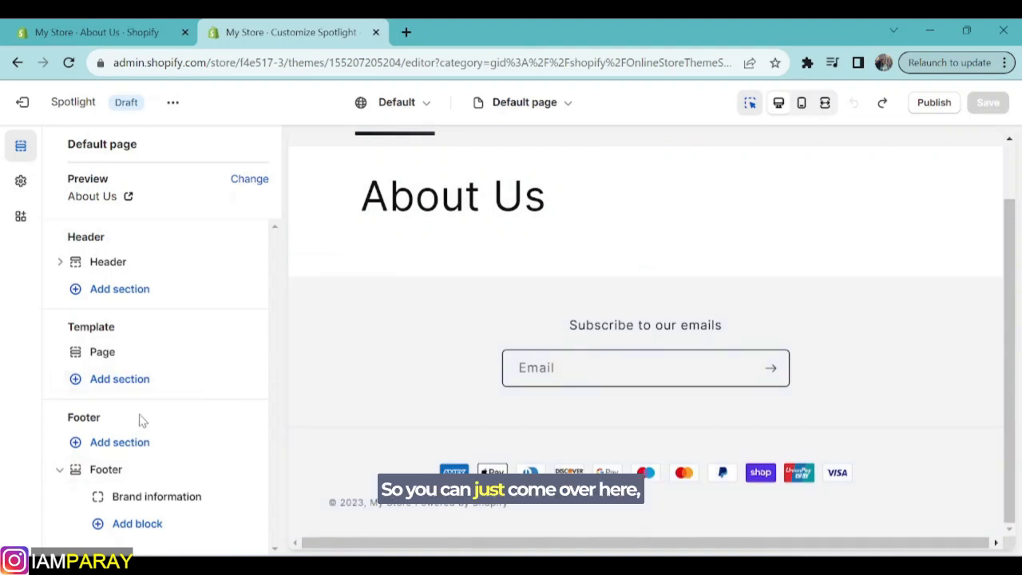
{"action": "left_click", "coordinate": [127, 381]}
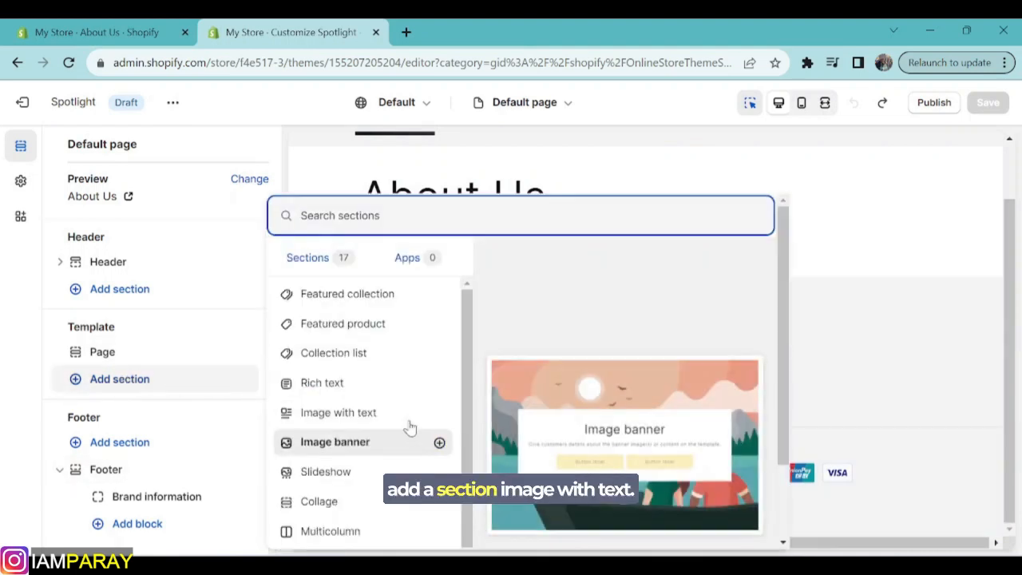
{"action": "left_click", "coordinate": [364, 422]}
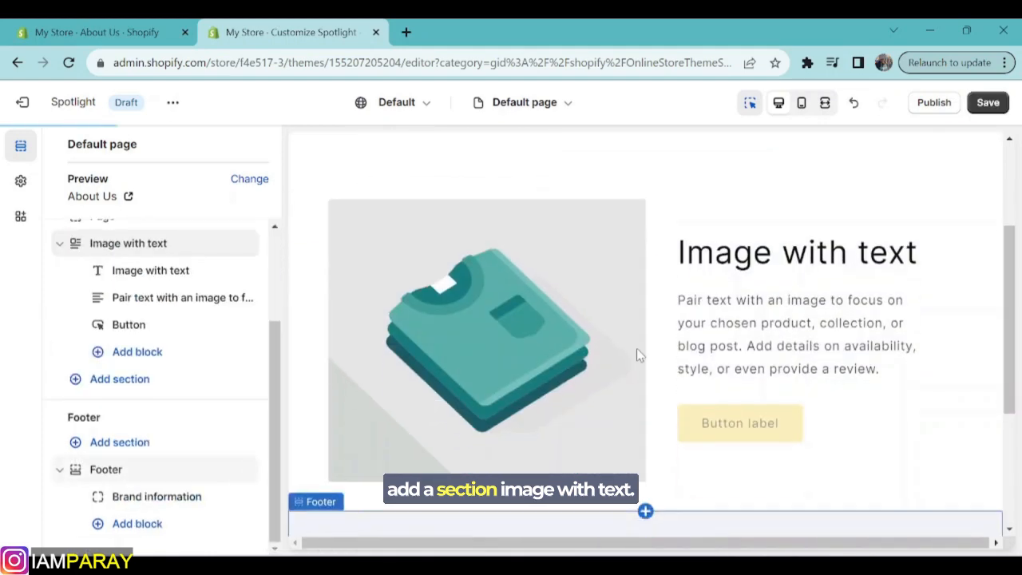
Duplicate the Image with text section on the About Us page
{"action": "left_click", "coordinate": [511, 307]}
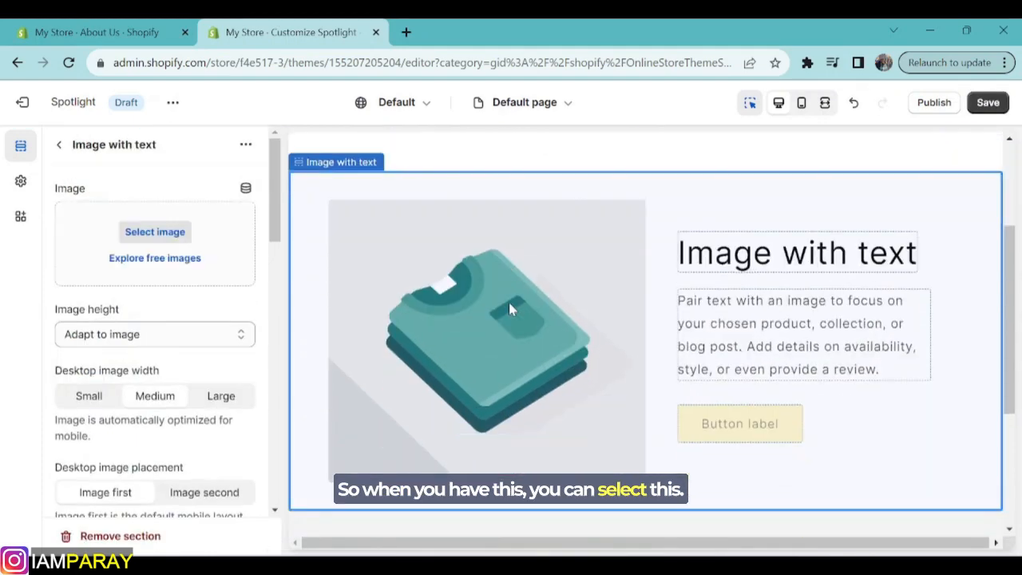
{"action": "scroll", "coordinate": [424, 308], "scroll_direction": "up", "scroll_amount": 2}
{"action": "scroll", "coordinate": [373, 298], "scroll_direction": "down", "scroll_amount": 3}
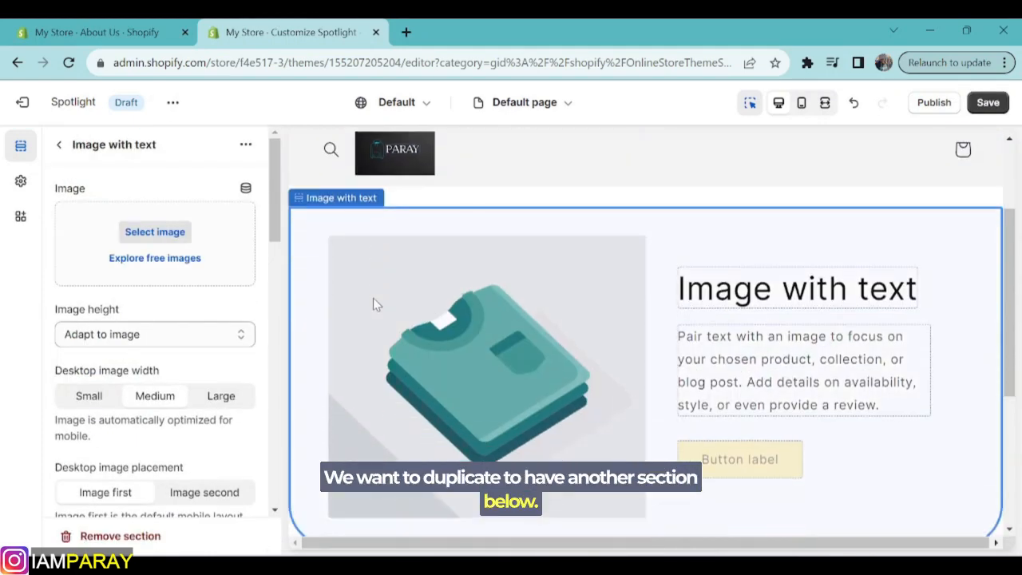
{"action": "scroll", "coordinate": [373, 298], "scroll_direction": "up", "scroll_amount": 1}
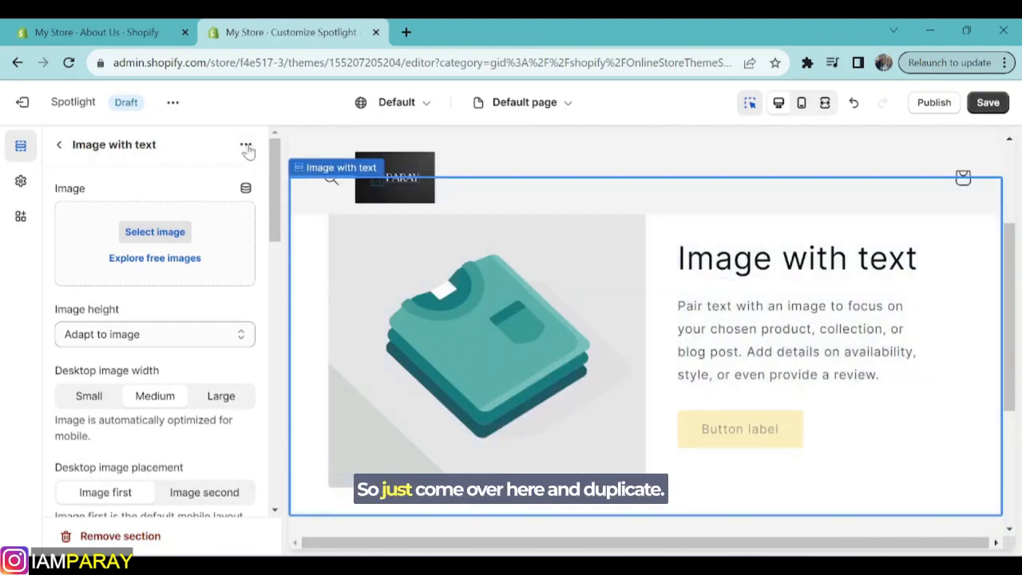
{"action": "left_click", "coordinate": [246, 147]}
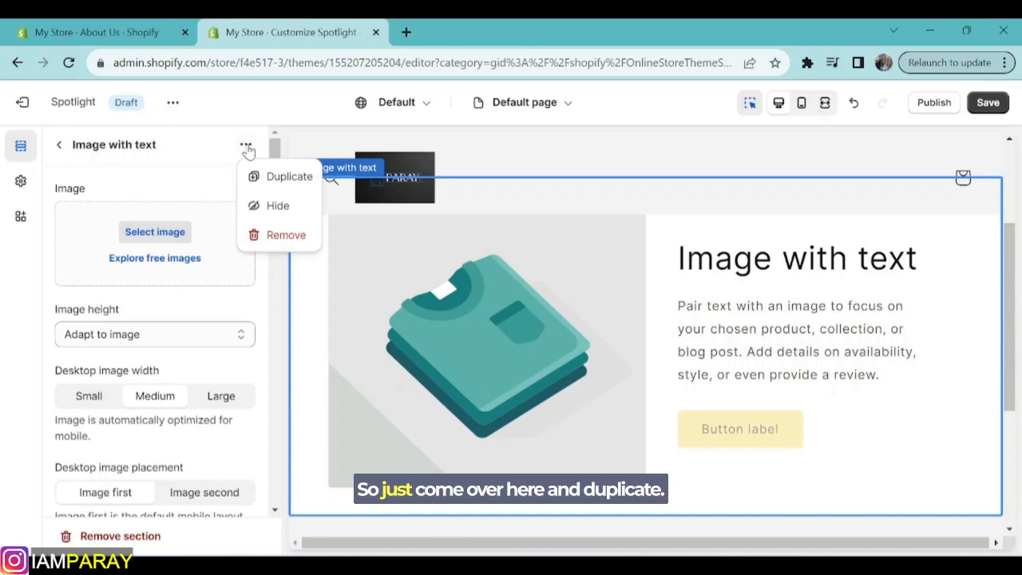
{"action": "left_click", "coordinate": [263, 176]}
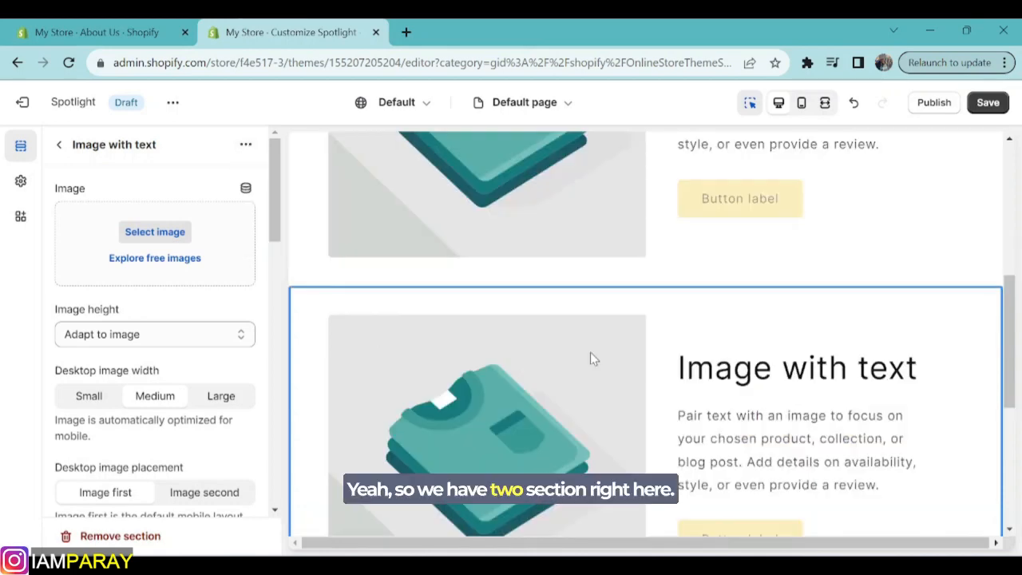
Set the desktop image placement of the first Image with text section to "Image second"
{"action": "scroll", "coordinate": [607, 363], "scroll_direction": "up", "scroll_amount": 5}
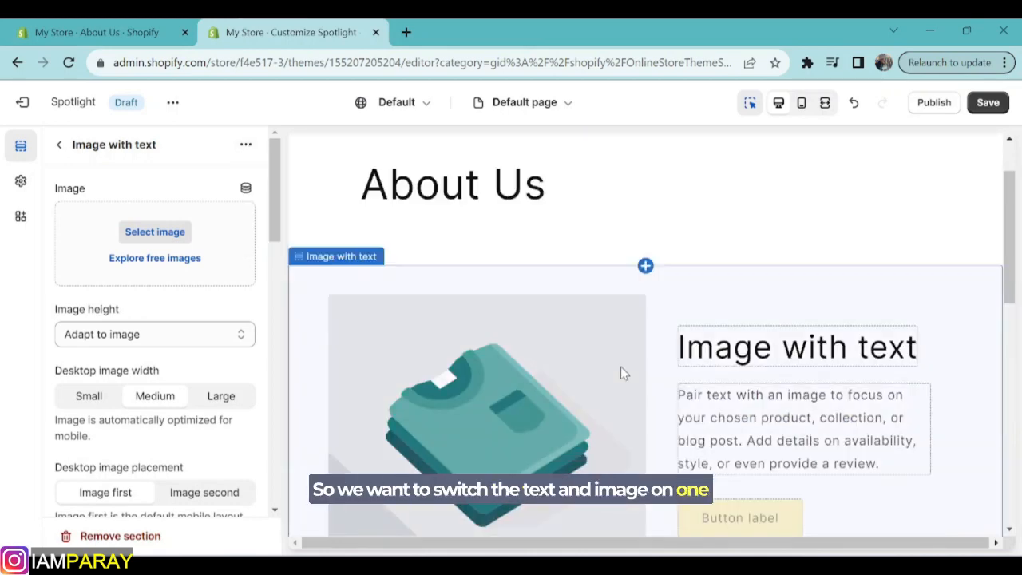
{"action": "scroll", "coordinate": [623, 372], "scroll_direction": "down", "scroll_amount": 1}
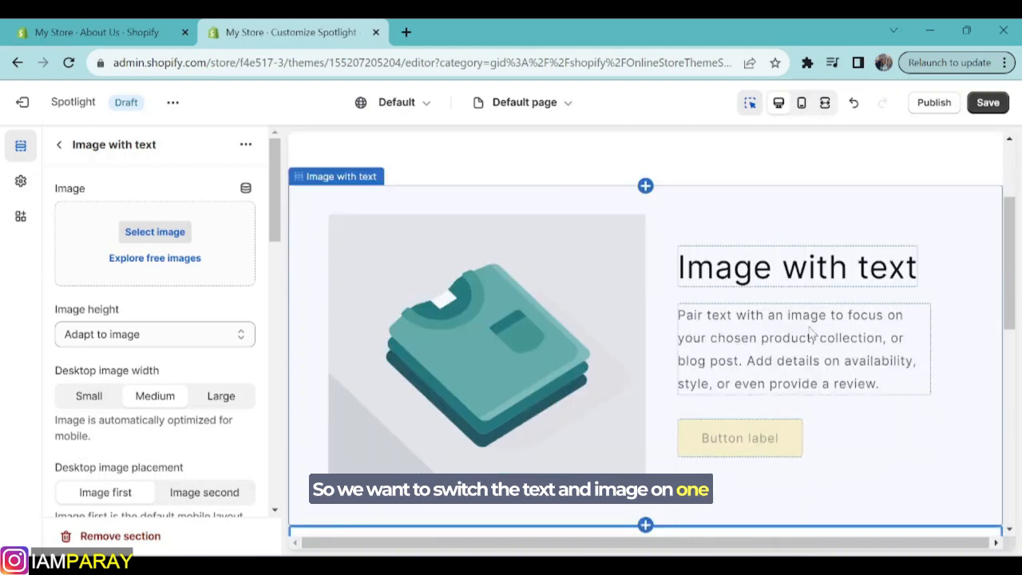
{"action": "scroll", "coordinate": [741, 353], "scroll_direction": "down", "scroll_amount": 3}
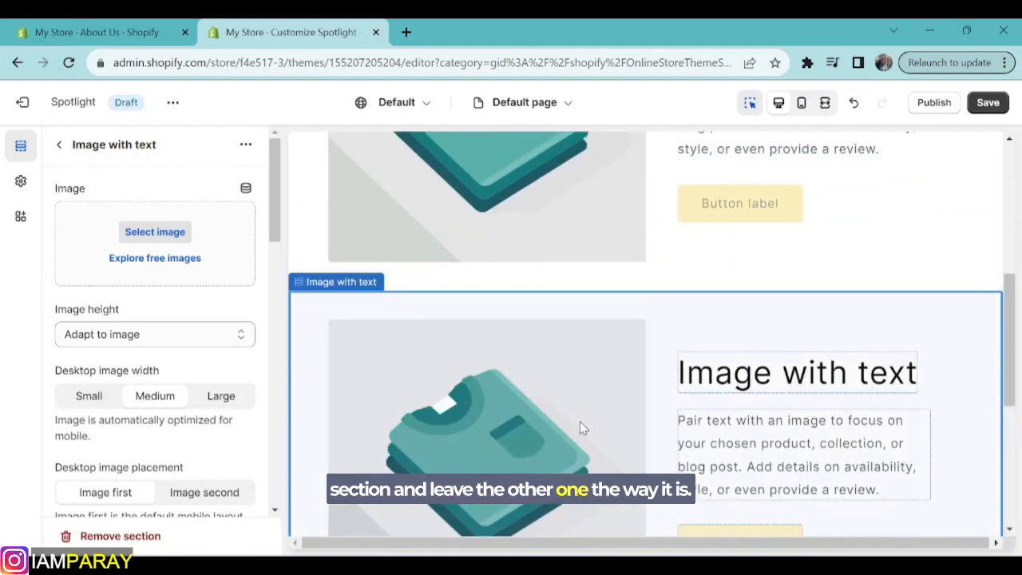
{"action": "scroll", "coordinate": [580, 423], "scroll_direction": "up", "scroll_amount": 5}
{"action": "scroll", "coordinate": [576, 404], "scroll_direction": "down", "scroll_amount": 2}
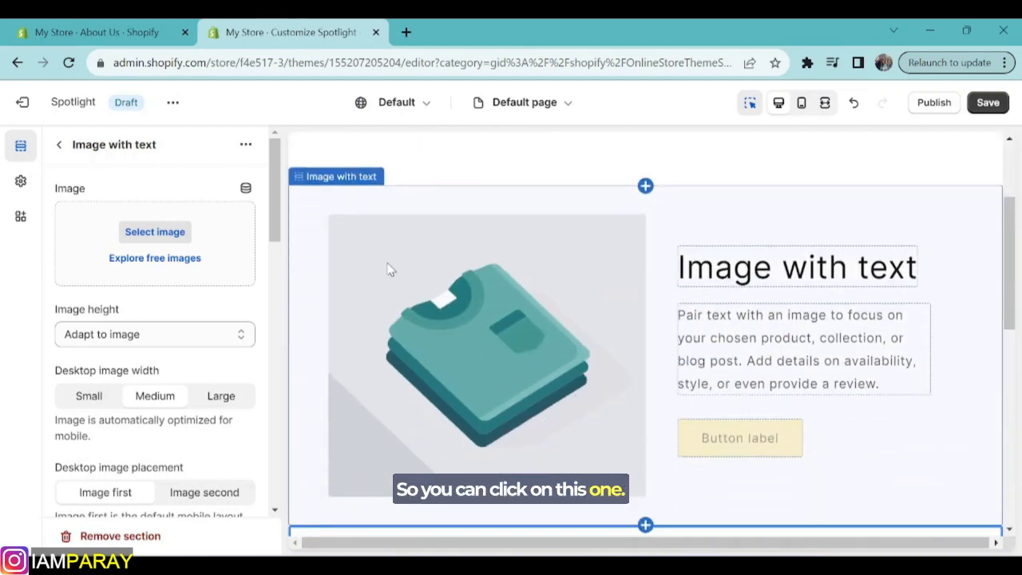
{"action": "left_click", "coordinate": [381, 264]}
{"action": "scroll", "coordinate": [192, 373], "scroll_direction": "down", "scroll_amount": 2}
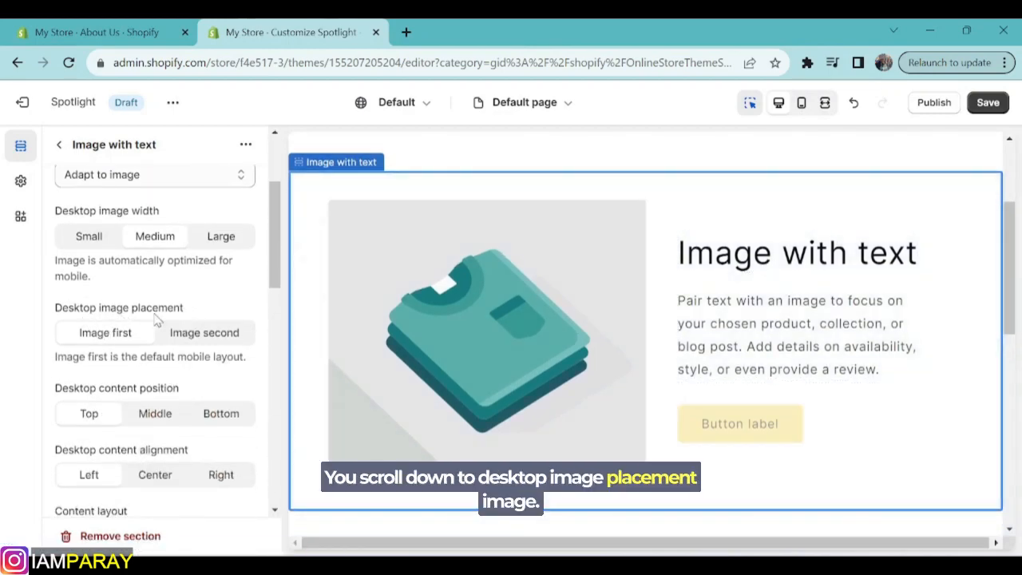
{"action": "left_click", "coordinate": [192, 339]}
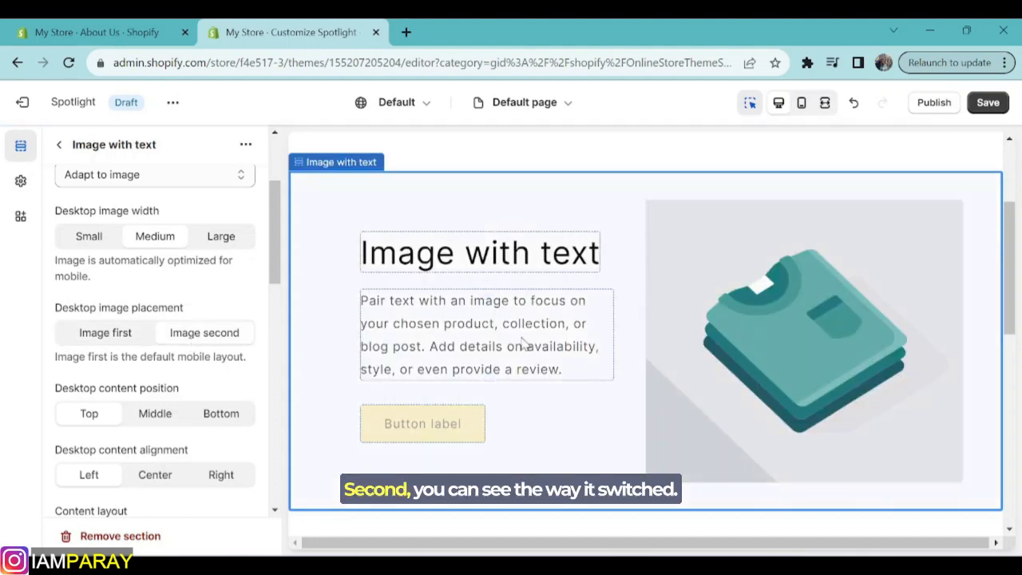
{"action": "scroll", "coordinate": [840, 375], "scroll_direction": "down", "scroll_amount": 4}
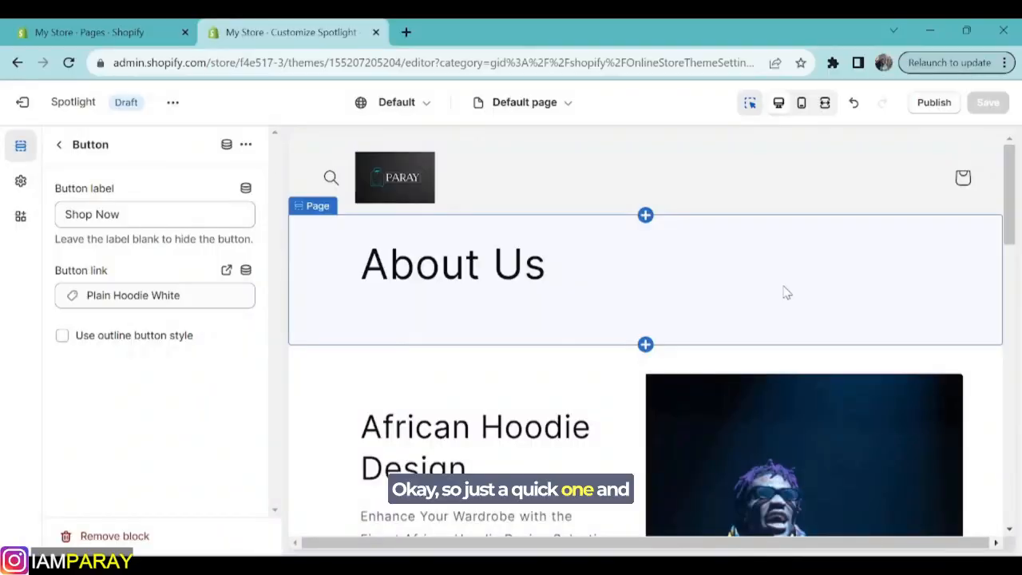
{"action": "scroll", "coordinate": [785, 293], "scroll_direction": "down", "scroll_amount": 5}
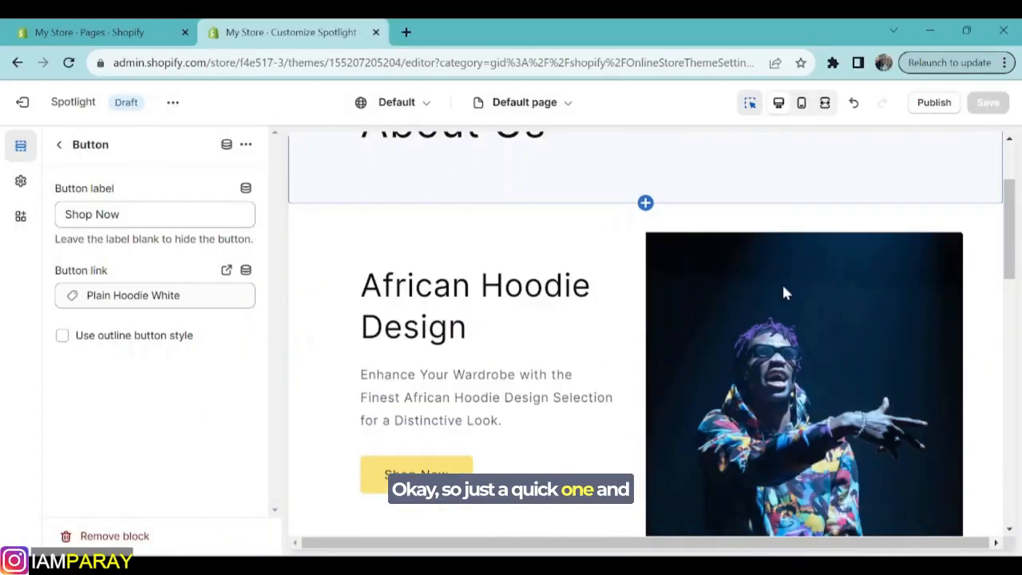
{"action": "scroll", "coordinate": [786, 293], "scroll_direction": "down", "scroll_amount": 2}
{"action": "scroll", "coordinate": [786, 293], "scroll_direction": "up", "scroll_amount": 3}
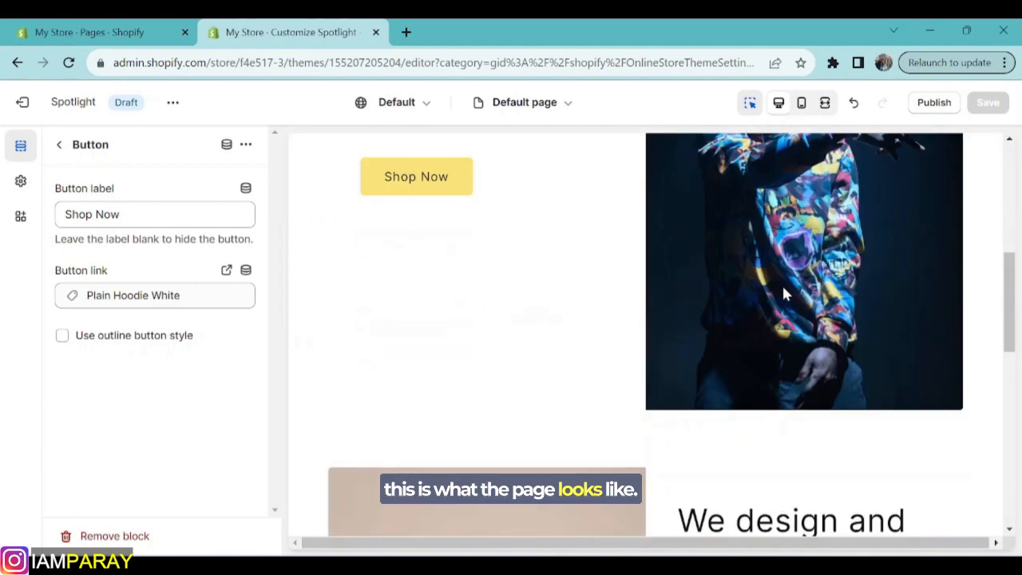
{"action": "scroll", "coordinate": [786, 293], "scroll_direction": "down", "scroll_amount": 5}
{"action": "scroll", "coordinate": [783, 296], "scroll_direction": "up", "scroll_amount": 1}
{"action": "scroll", "coordinate": [783, 293], "scroll_direction": "up", "scroll_amount": 3}
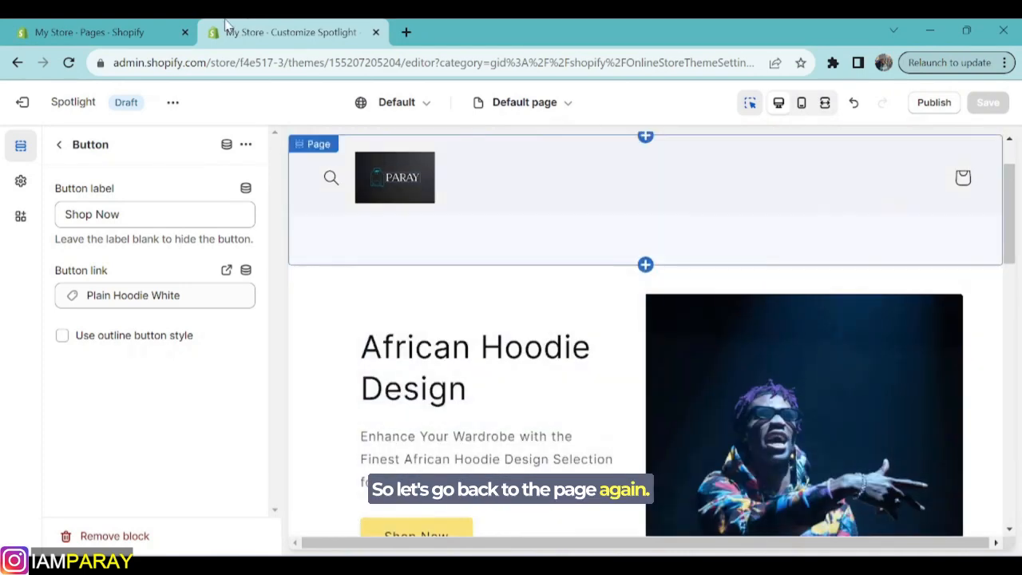
Return to the store admin's Pages list, then create and save a new page titled "Shipping and Policy"
{"action": "left_click", "coordinate": [128, 32]}
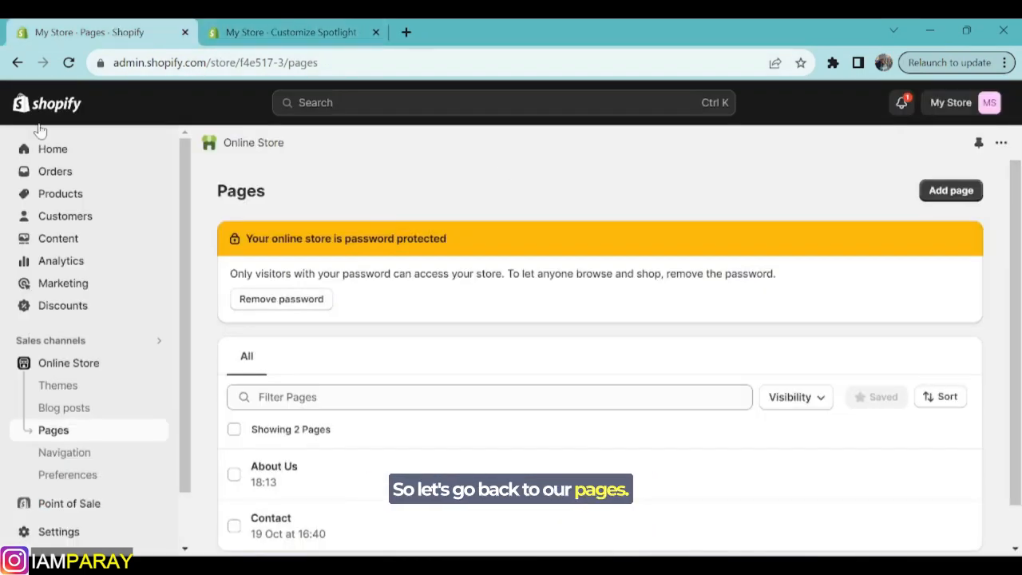
{"action": "scroll", "coordinate": [344, 233], "scroll_direction": "down", "scroll_amount": 1}
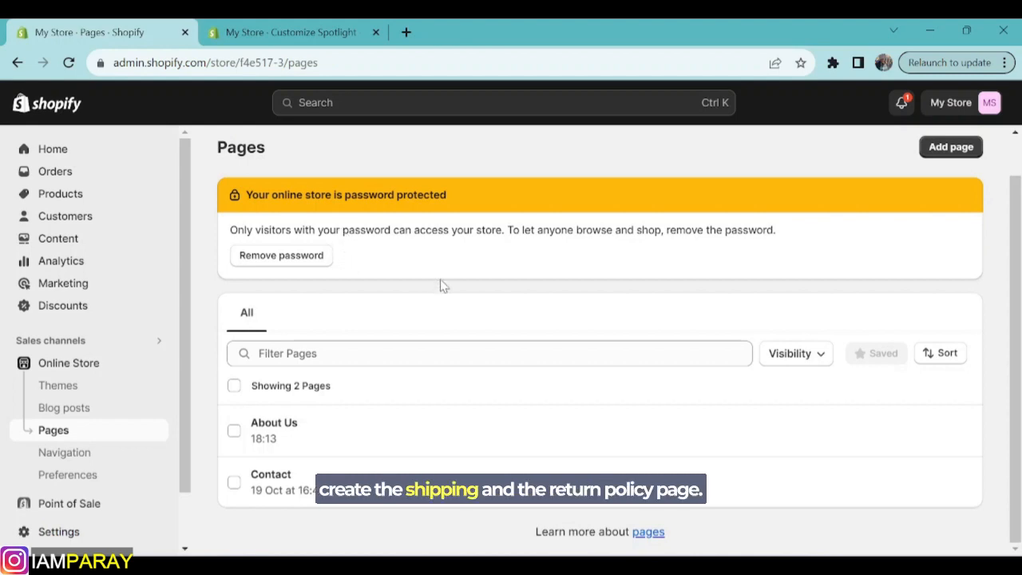
{"action": "scroll", "coordinate": [482, 290], "scroll_direction": "up", "scroll_amount": 1}
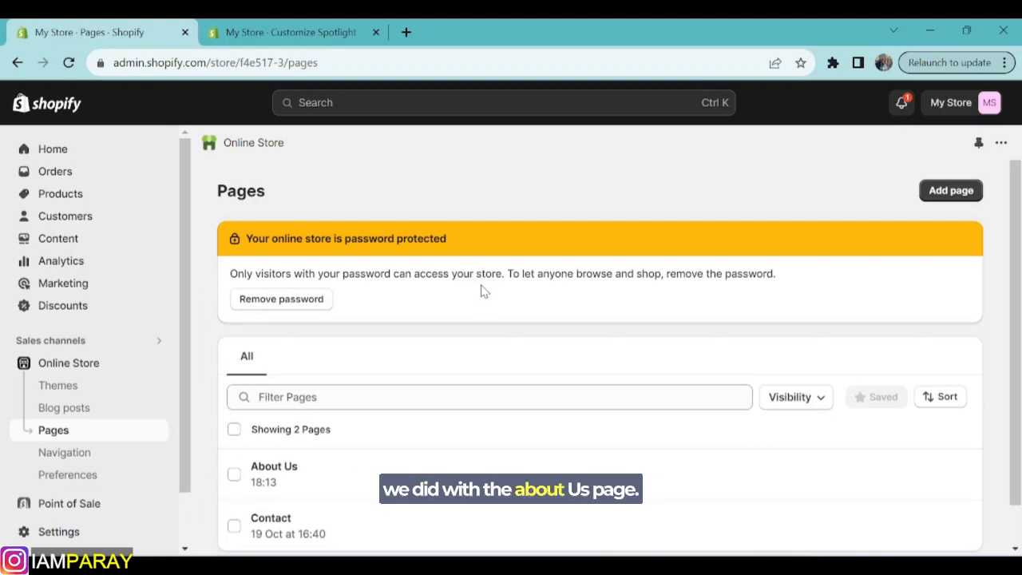
{"action": "left_click", "coordinate": [947, 195]}
{"action": "left_click", "coordinate": [296, 267]}
{"action": "type", "text": "Sh"}
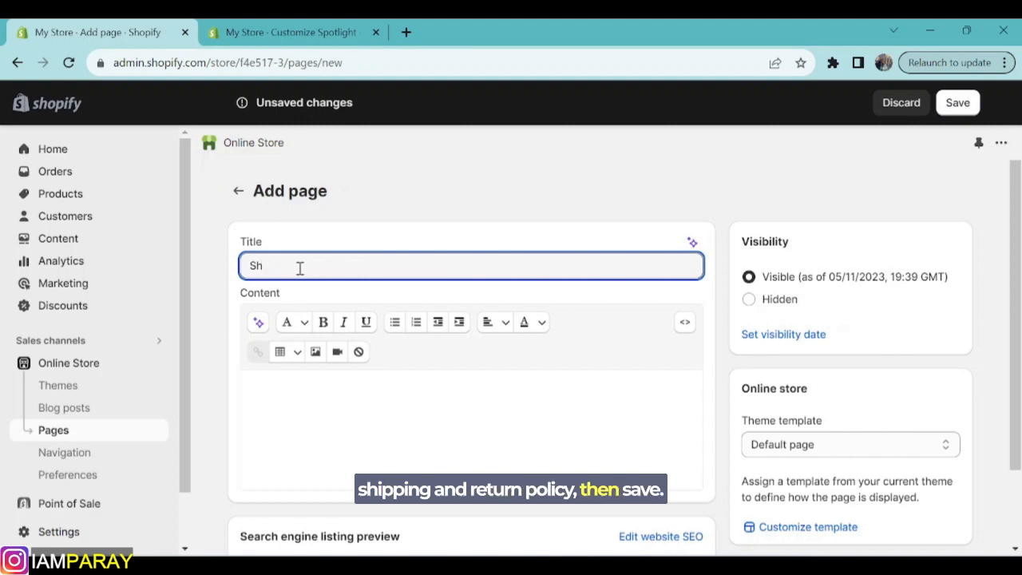
{"action": "type", "text": "ipping and Policy"}
{"action": "scroll", "coordinate": [300, 269], "scroll_direction": "down", "scroll_amount": 2}
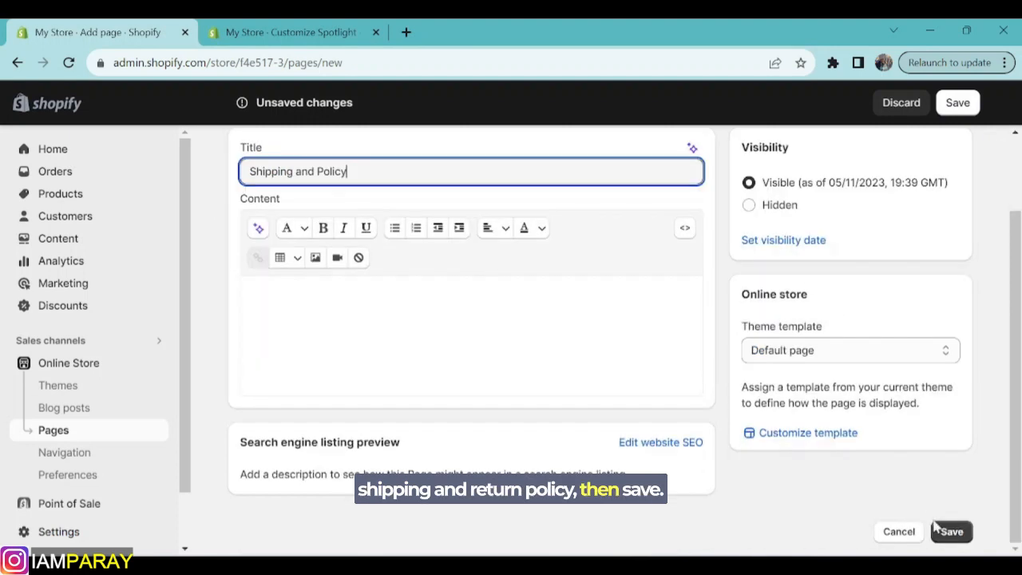
{"action": "left_click", "coordinate": [947, 532]}
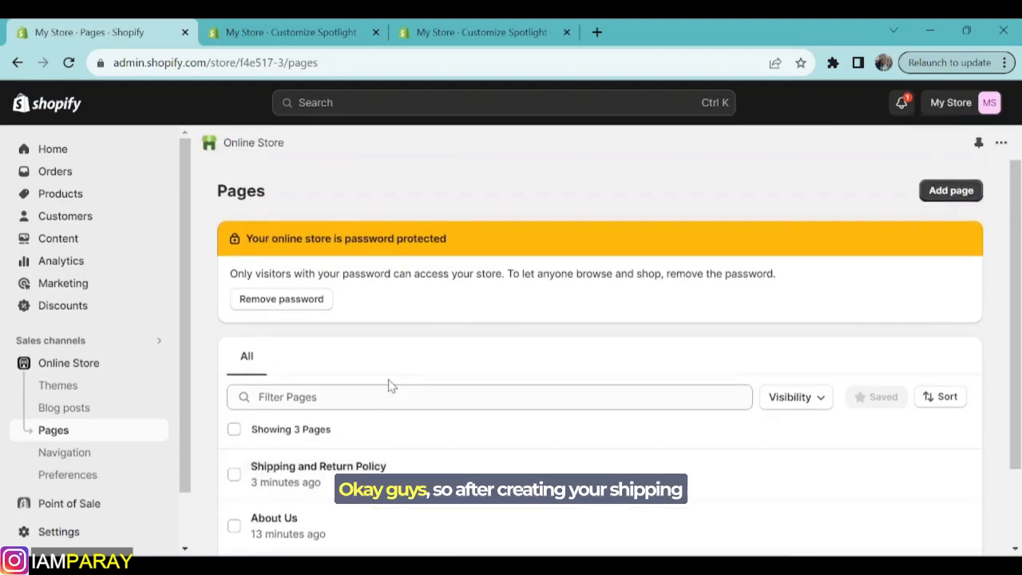
Open the Main menu in the online store's Navigation and remove its Catalog item
{"action": "scroll", "coordinate": [391, 385], "scroll_direction": "down", "scroll_amount": 2}
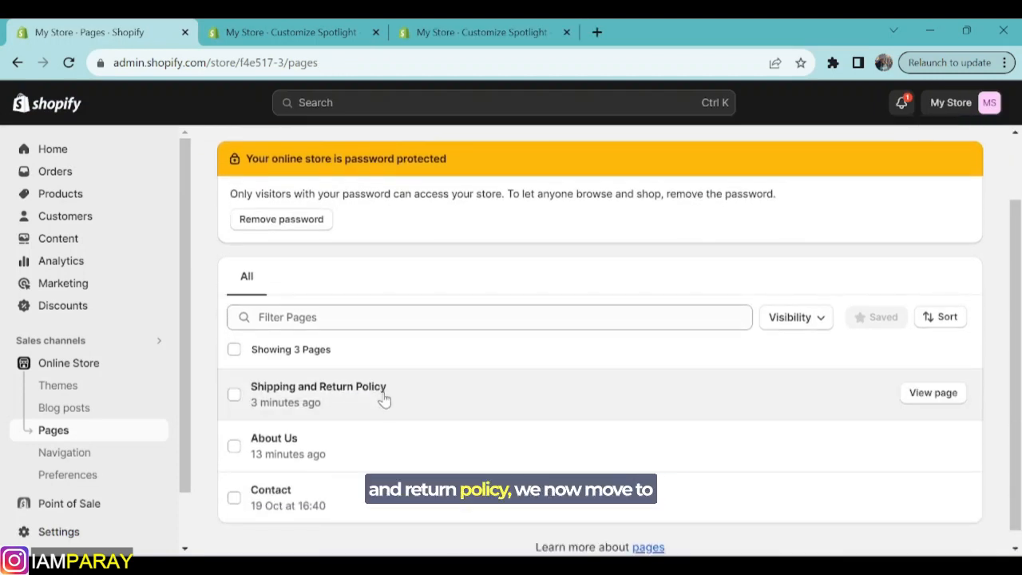
{"action": "scroll", "coordinate": [386, 399], "scroll_direction": "down", "scroll_amount": 1}
{"action": "left_click", "coordinate": [72, 454]}
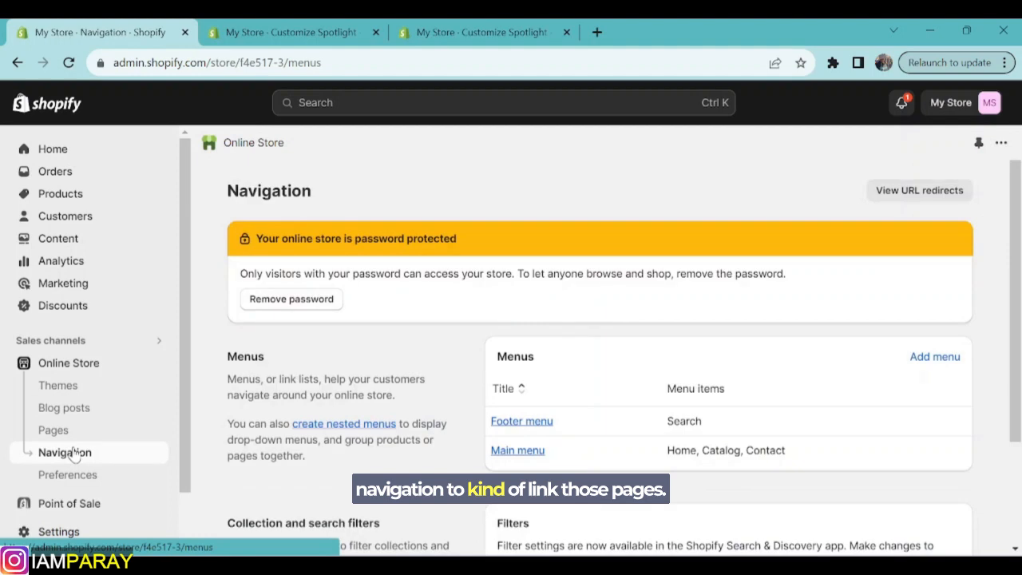
{"action": "left_click", "coordinate": [519, 452]}
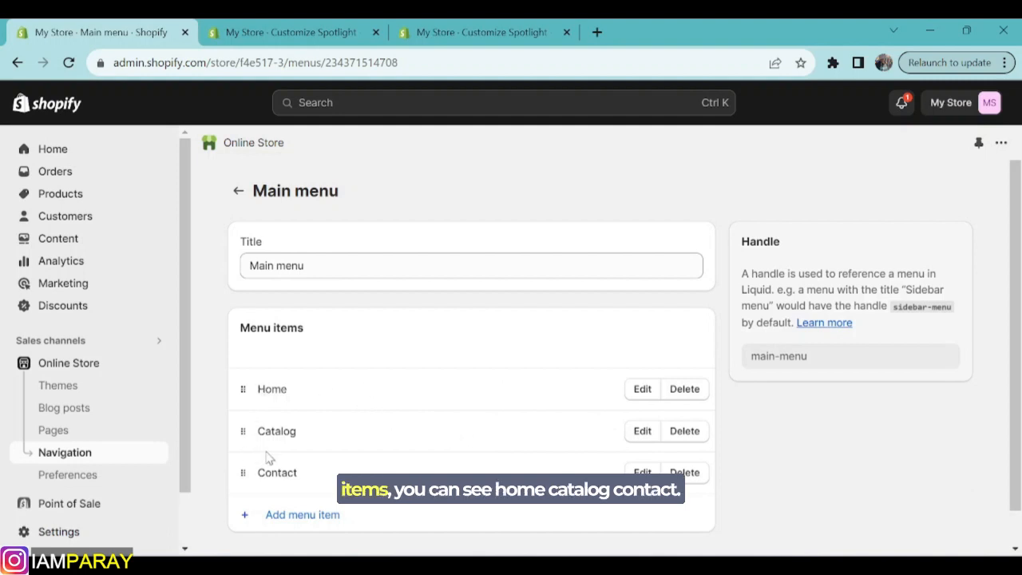
{"action": "scroll", "coordinate": [287, 471], "scroll_direction": "down", "scroll_amount": 1}
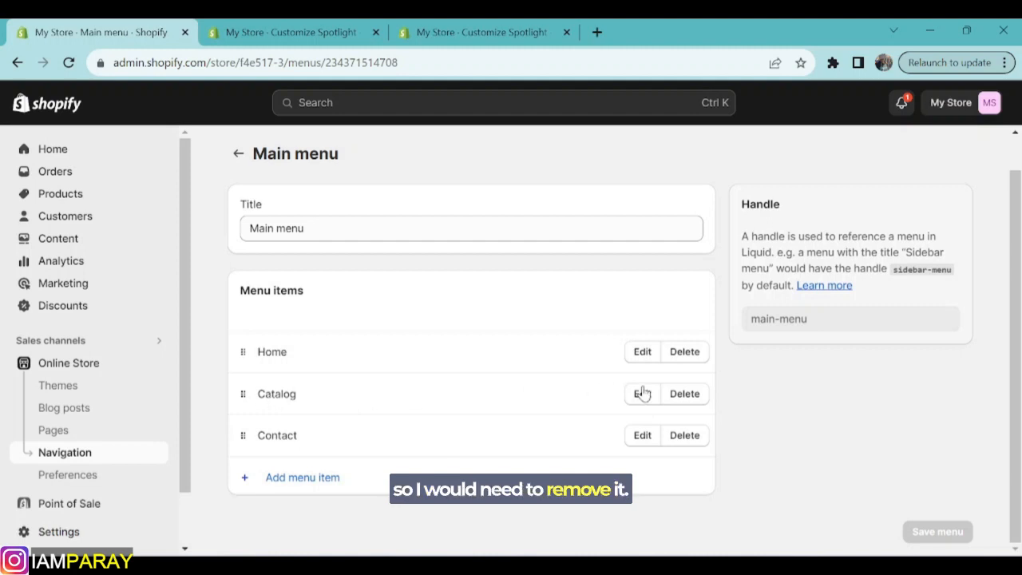
{"action": "left_click", "coordinate": [685, 393]}
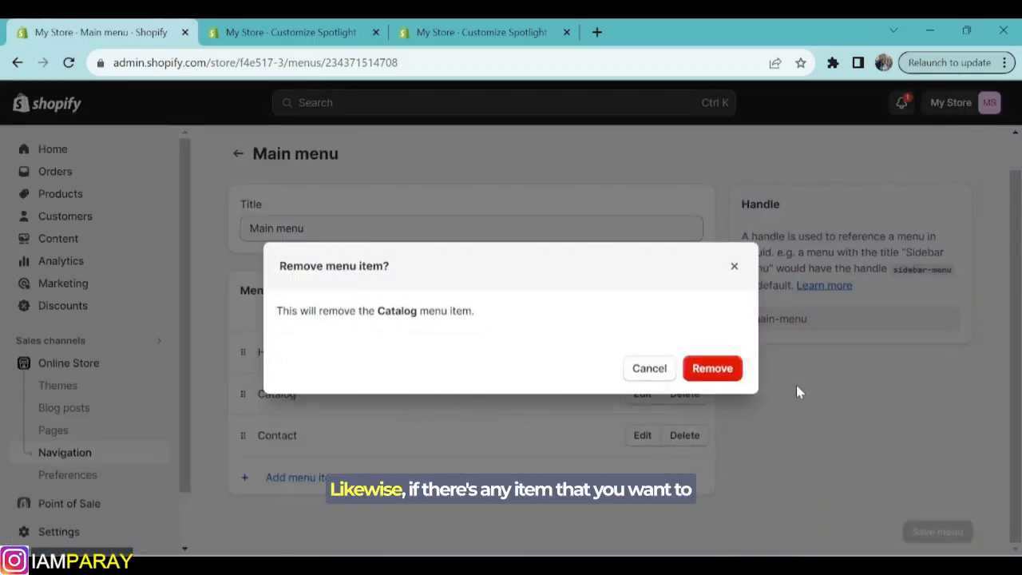
{"action": "left_click", "coordinate": [713, 369]}
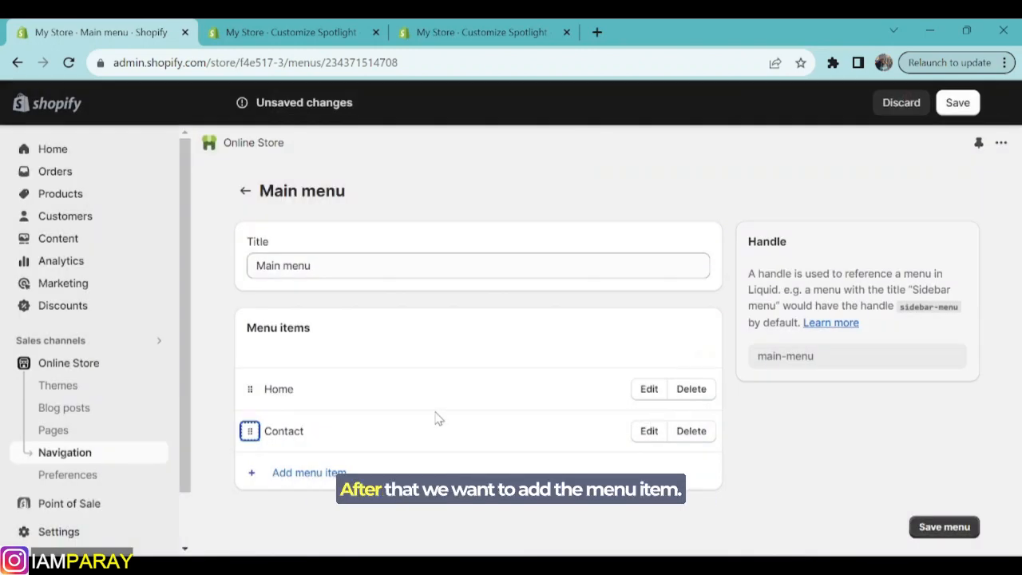
Add a Main menu item named "About Us" that links to the About Us page
{"action": "left_click", "coordinate": [310, 476]}
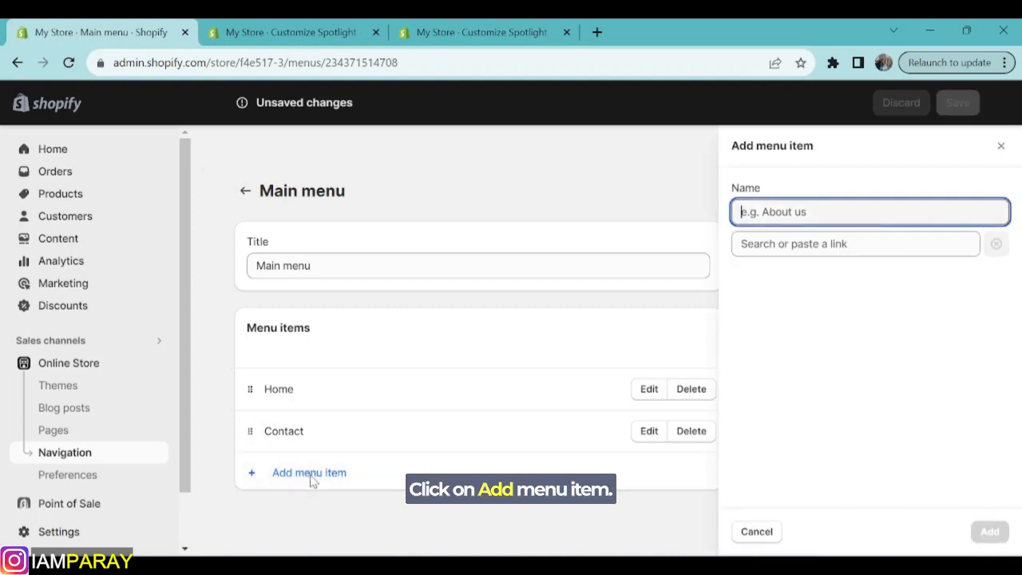
{"action": "type", "text": "About Us"}
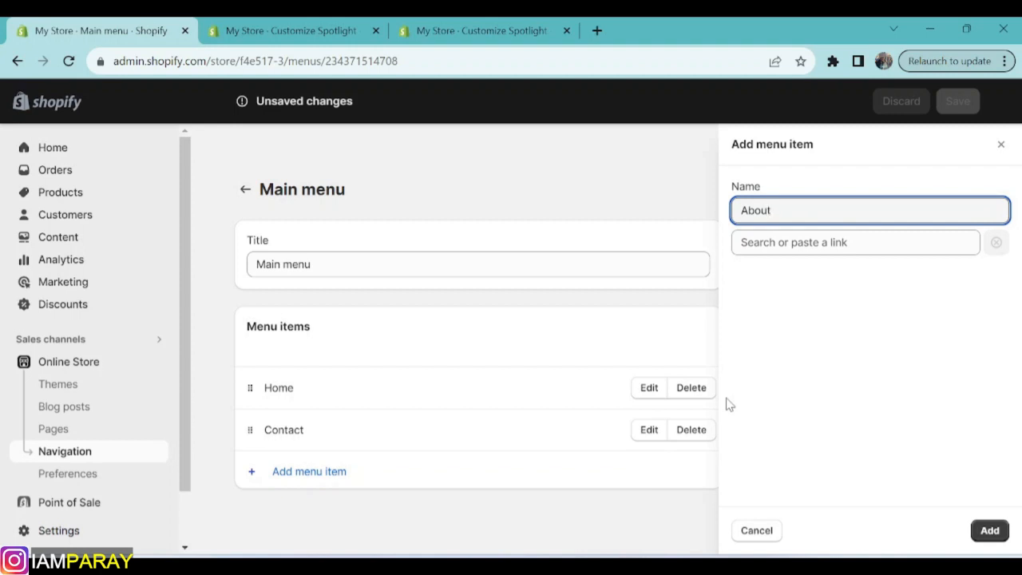
{"action": "left_click", "coordinate": [835, 240]}
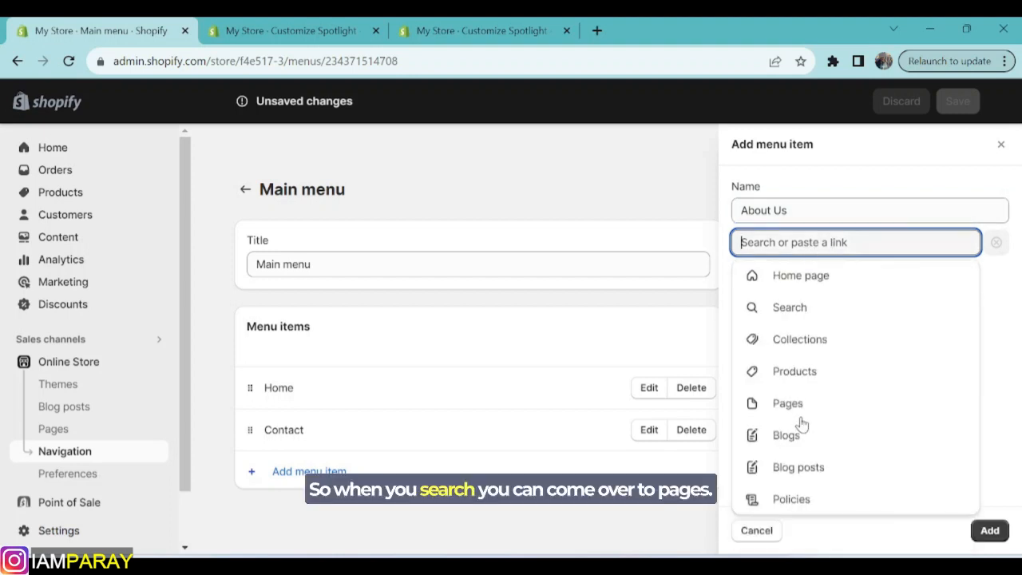
{"action": "left_click", "coordinate": [799, 406]}
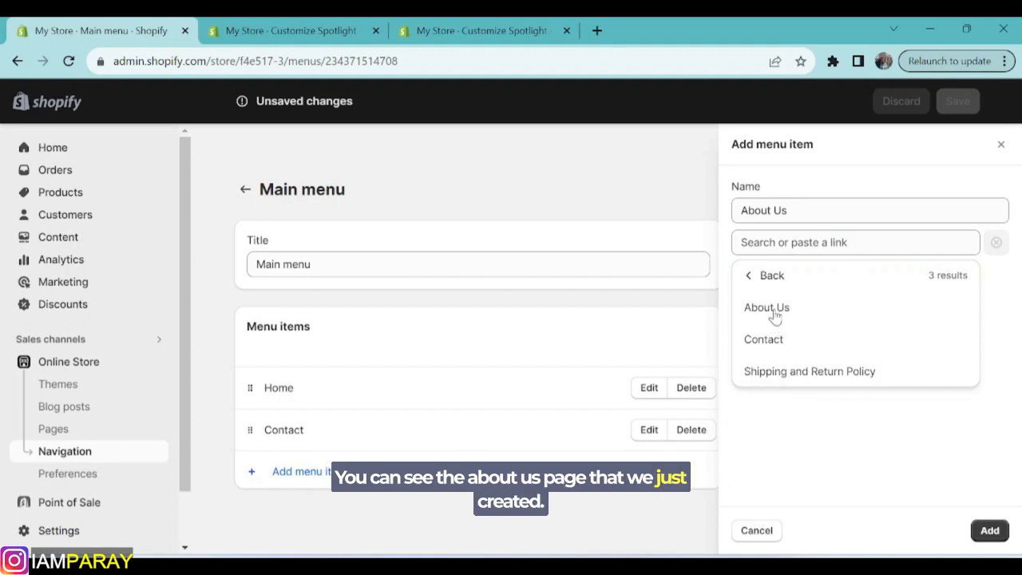
{"action": "left_click", "coordinate": [768, 309]}
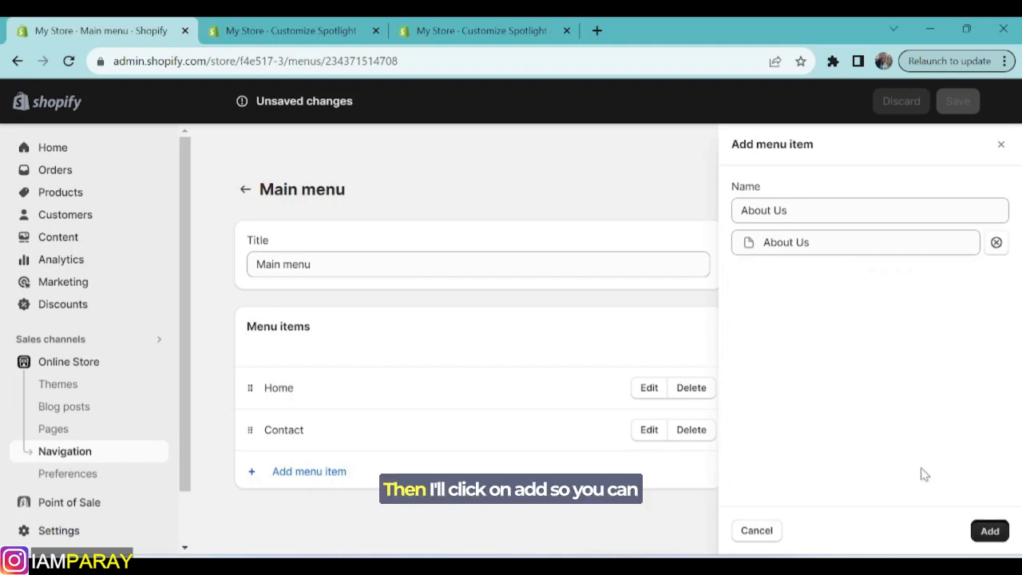
{"action": "left_click", "coordinate": [990, 530]}
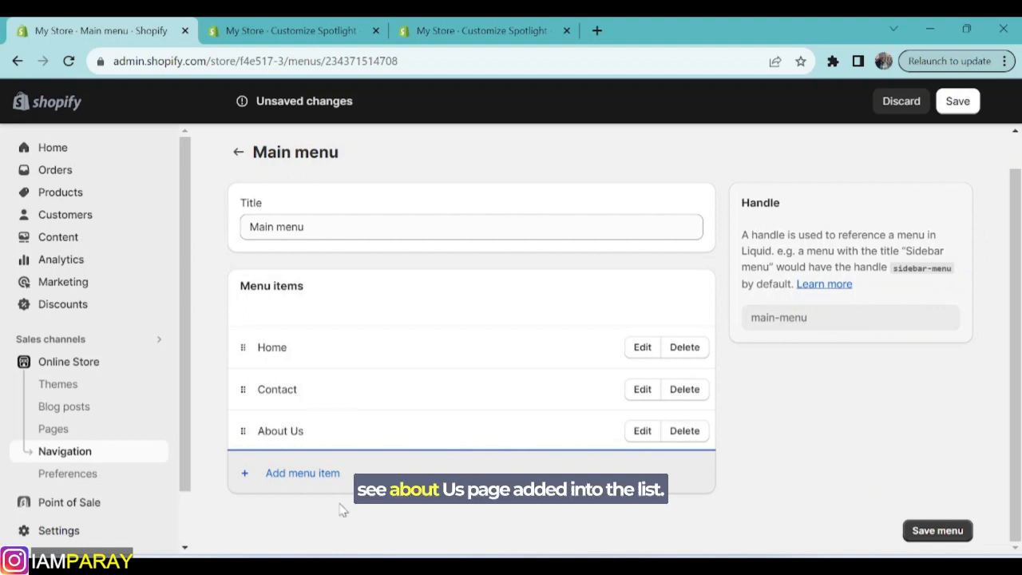
Add a Main menu item named "All Products" that links to All products
{"action": "left_click", "coordinate": [301, 475]}
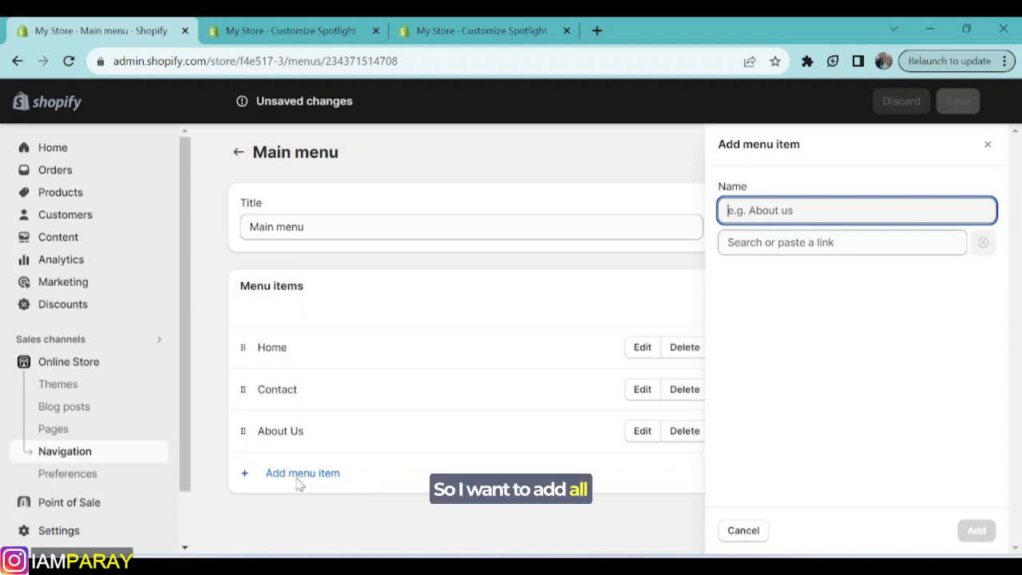
{"action": "type", "text": "All Products"}
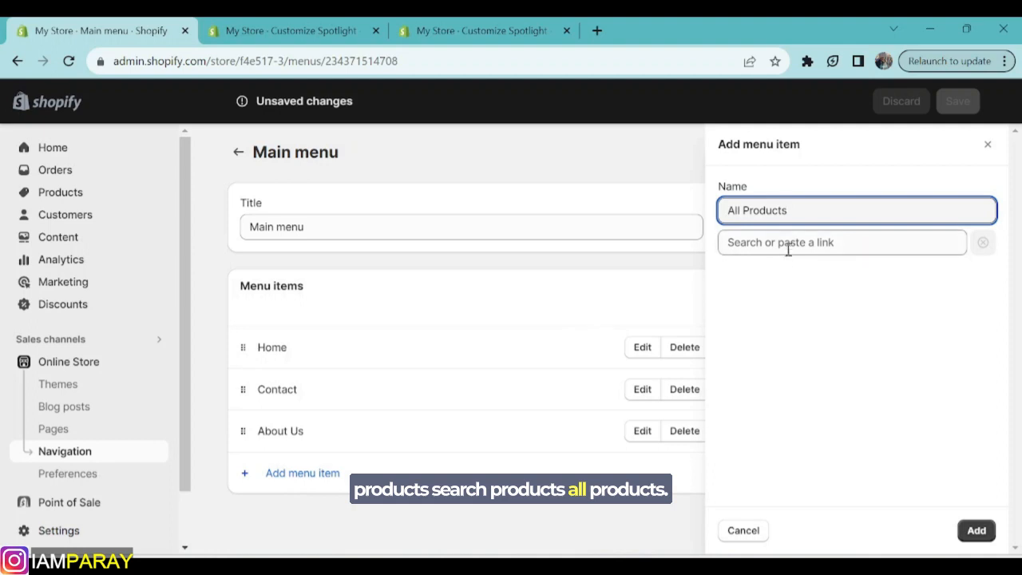
{"action": "left_click", "coordinate": [786, 247]}
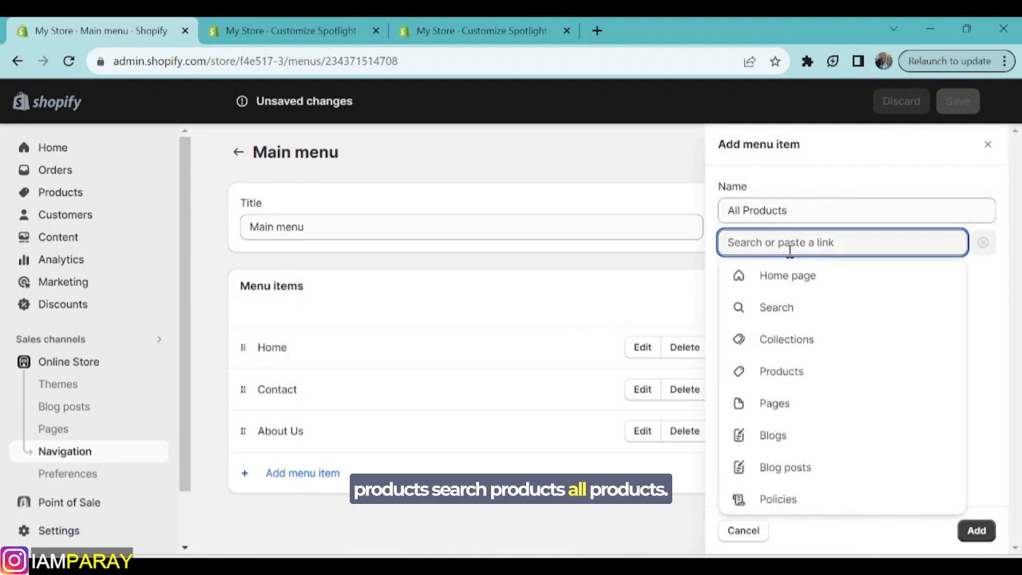
{"action": "left_click", "coordinate": [795, 376]}
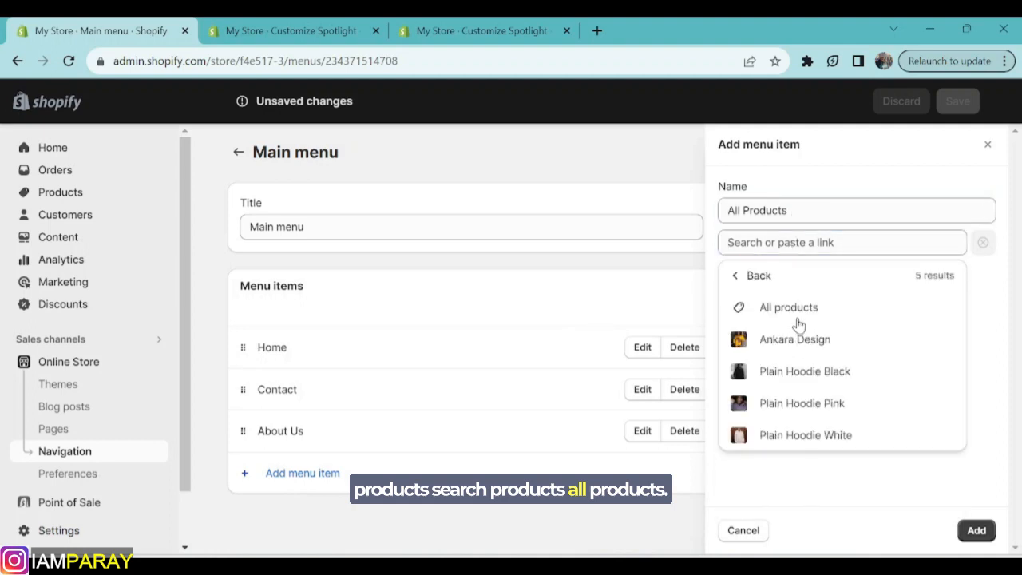
{"action": "left_click", "coordinate": [805, 310]}
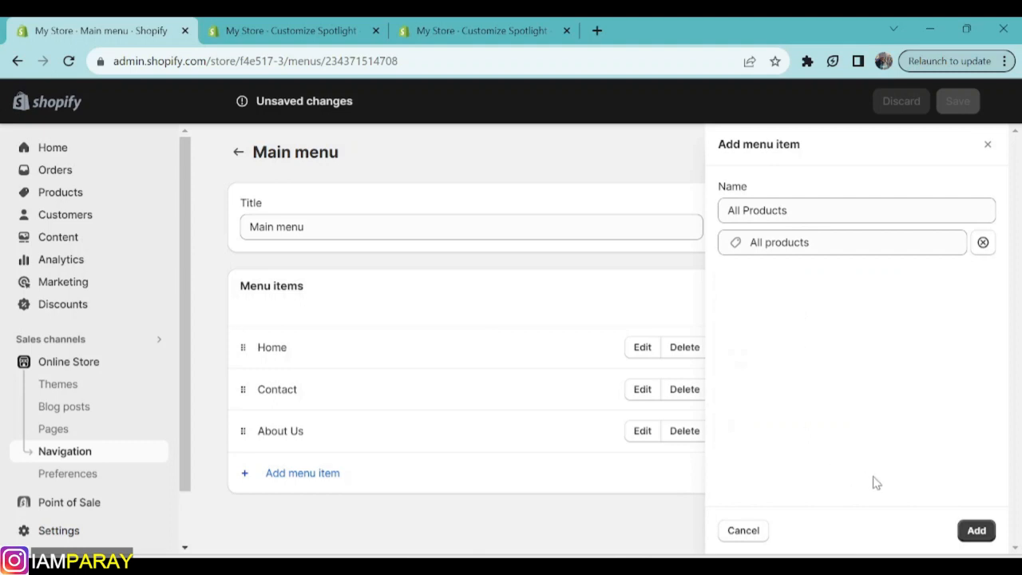
{"action": "left_click", "coordinate": [976, 531]}
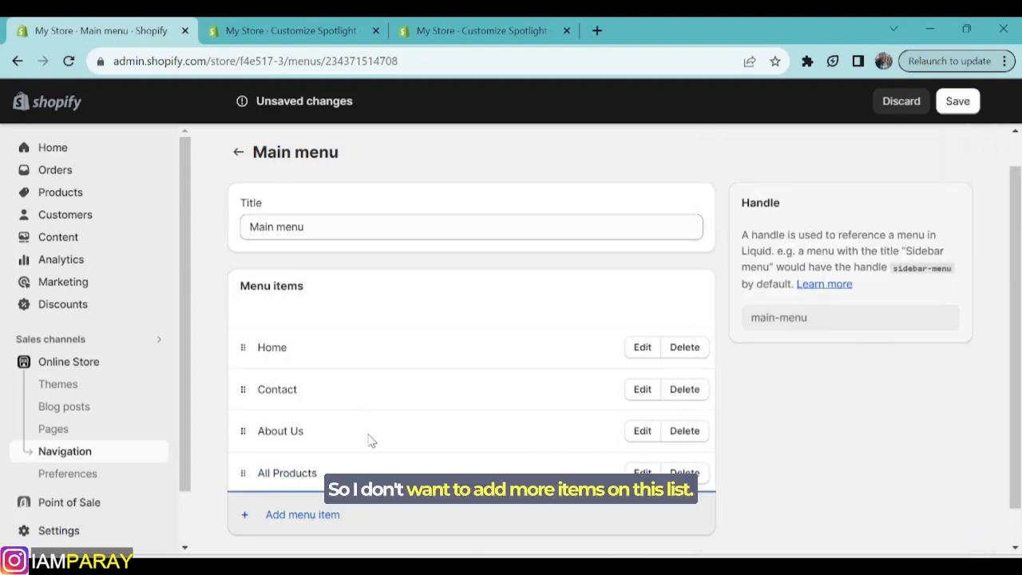
Save the Main menu and return to the Navigation overview
{"action": "scroll", "coordinate": [370, 439], "scroll_direction": "down", "scroll_amount": 1}
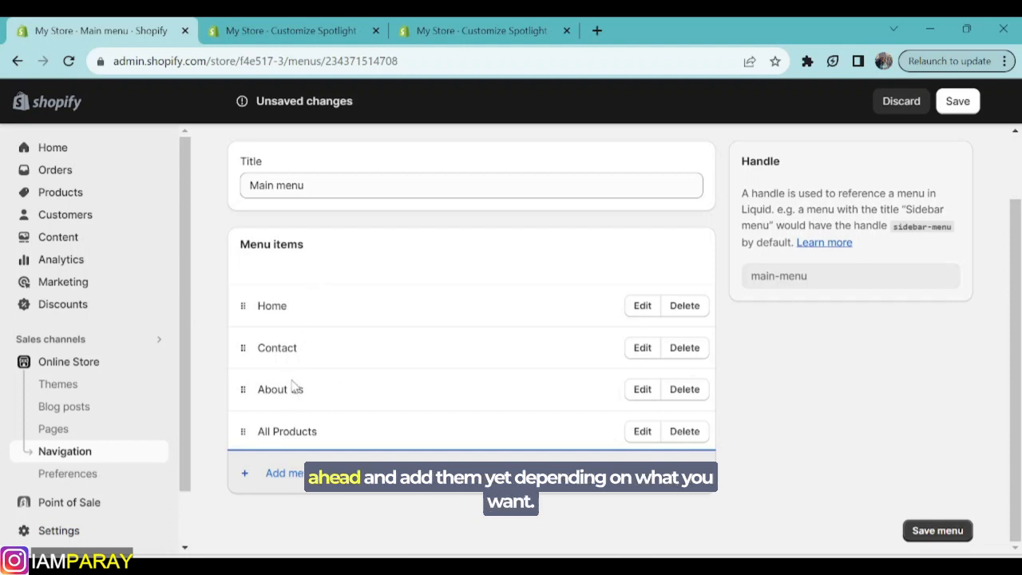
{"action": "scroll", "coordinate": [328, 407], "scroll_direction": "up", "scroll_amount": 1}
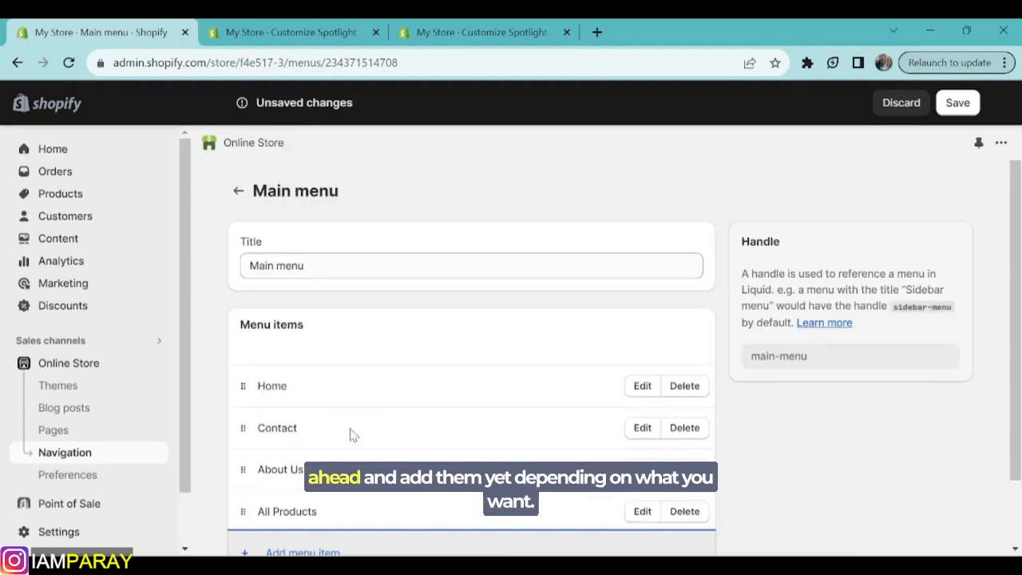
{"action": "scroll", "coordinate": [353, 437], "scroll_direction": "down", "scroll_amount": 1}
{"action": "scroll", "coordinate": [687, 452], "scroll_direction": "up", "scroll_amount": 1}
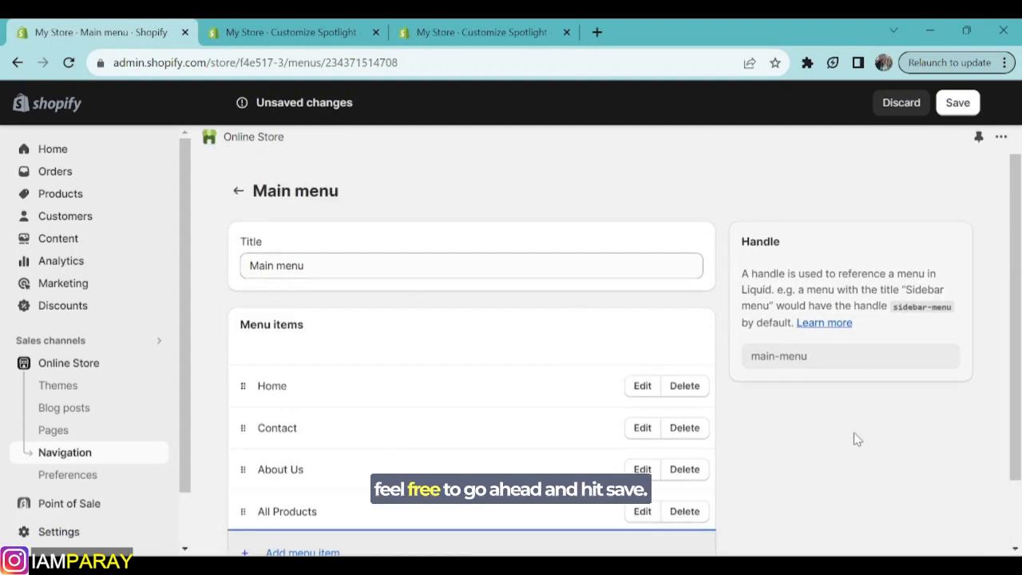
{"action": "left_click", "coordinate": [955, 102]}
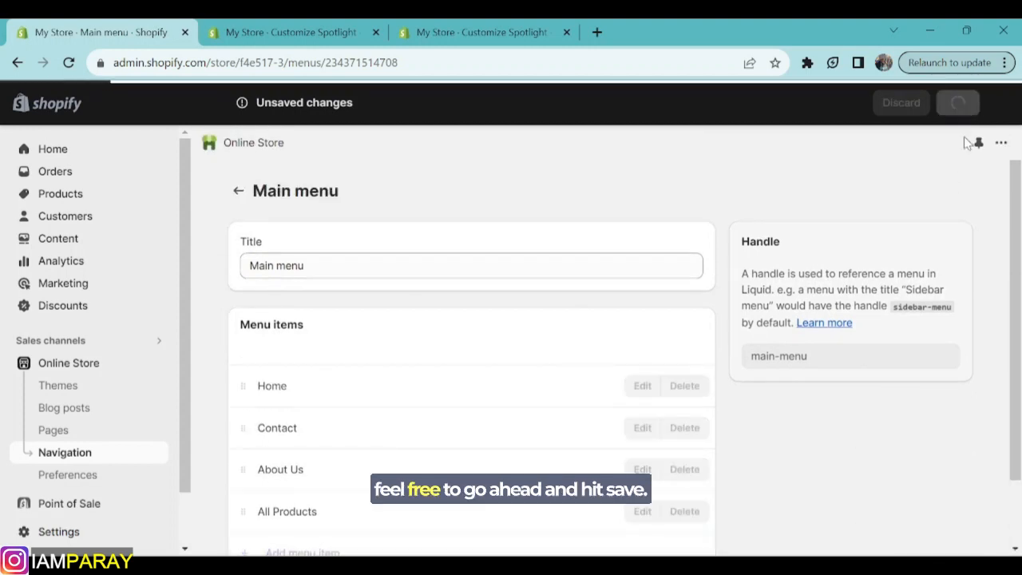
{"action": "left_click", "coordinate": [238, 190]}
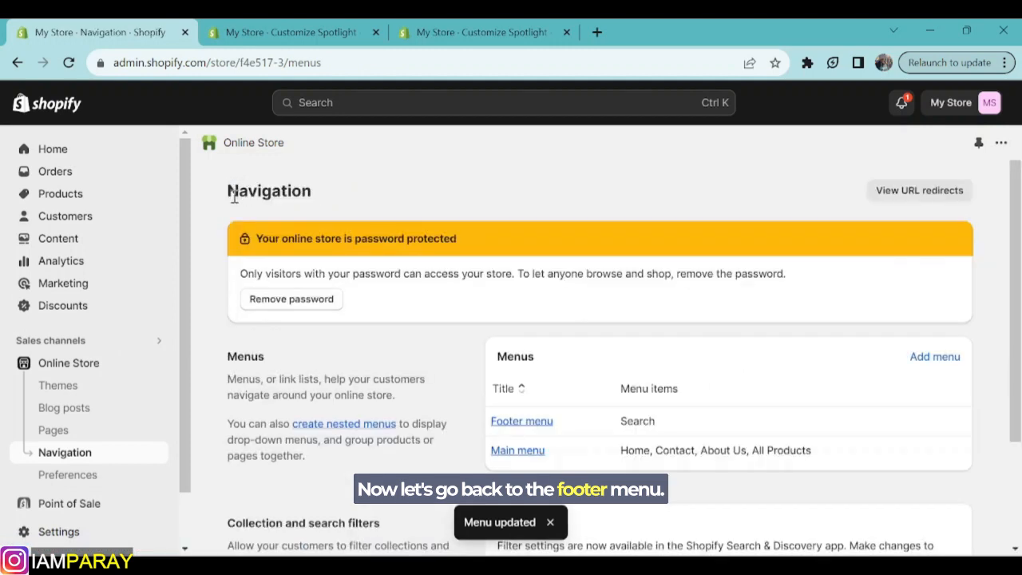
Open the Footer menu and add an item named "shipping and return policy" that links to the Shipping and Return Policy page
{"action": "scroll", "coordinate": [285, 249], "scroll_direction": "down", "scroll_amount": 2}
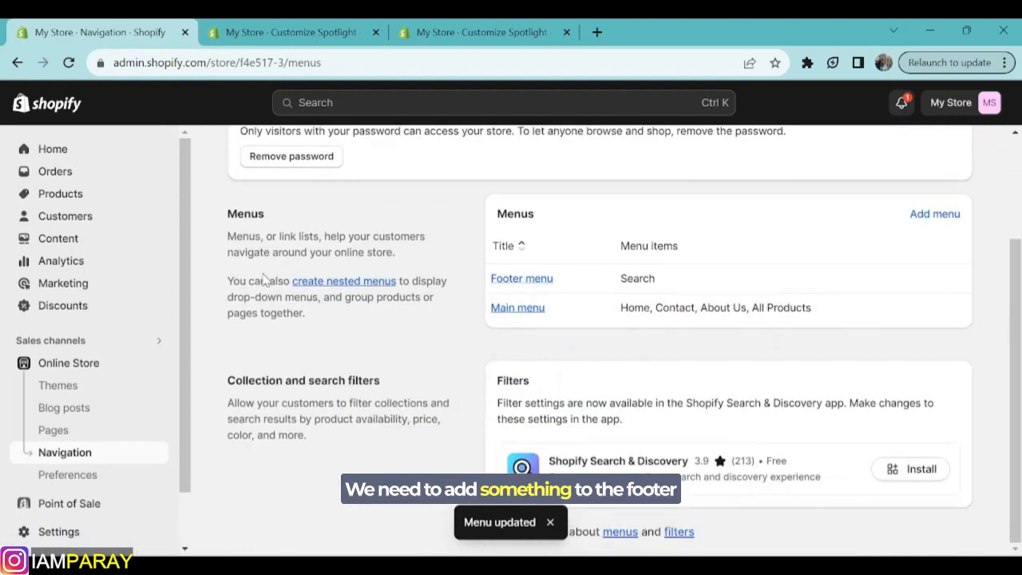
{"action": "left_click", "coordinate": [521, 278]}
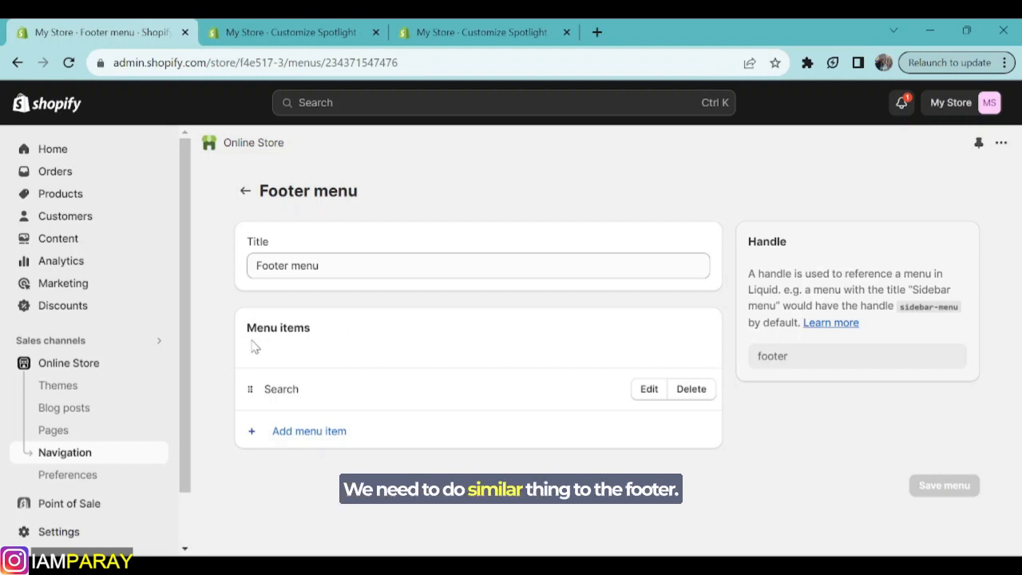
{"action": "left_click", "coordinate": [306, 429]}
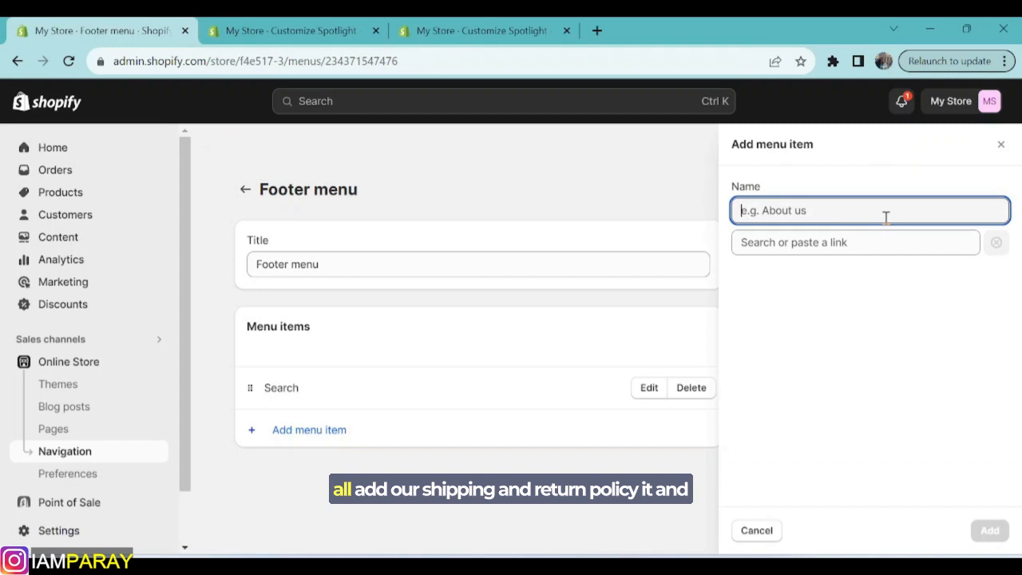
{"action": "type", "text": "shipping and return policy"}
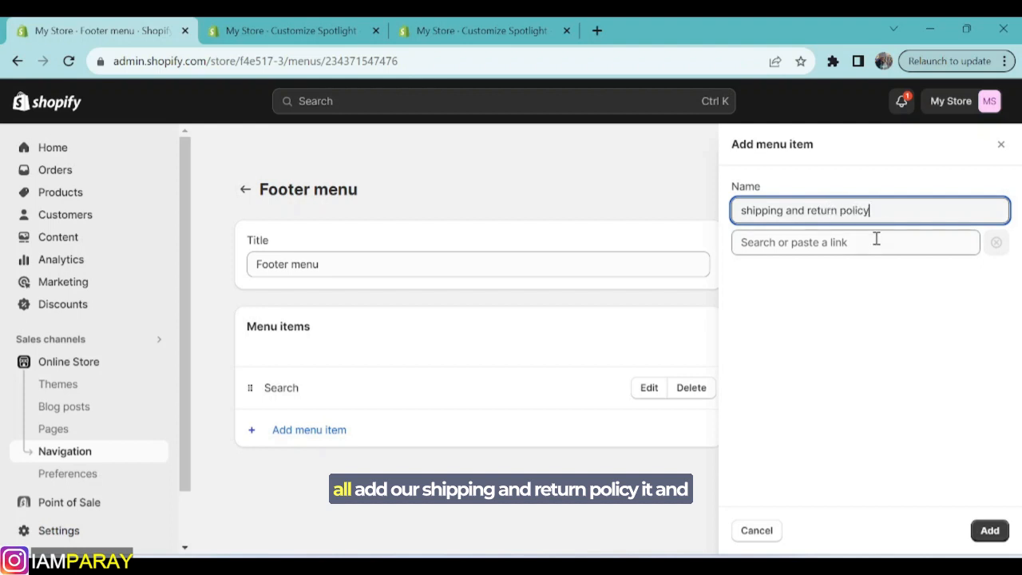
{"action": "left_click", "coordinate": [874, 242]}
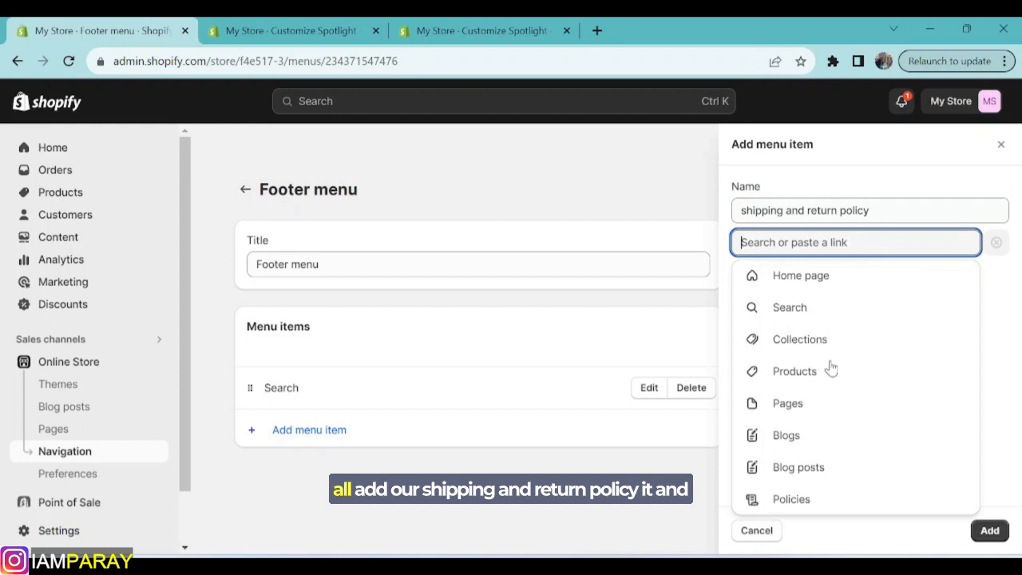
{"action": "left_click", "coordinate": [808, 413]}
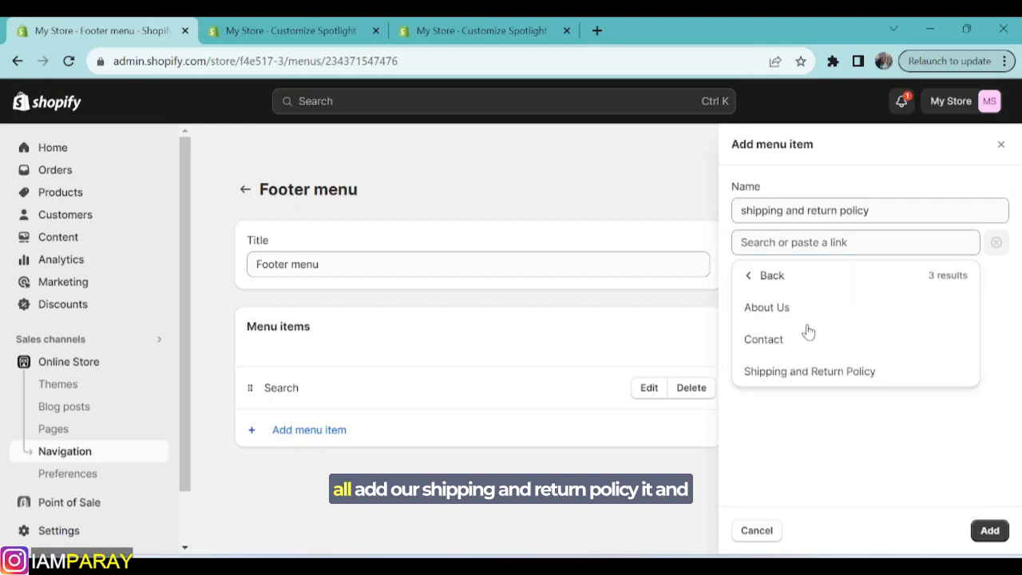
{"action": "left_click", "coordinate": [790, 375]}
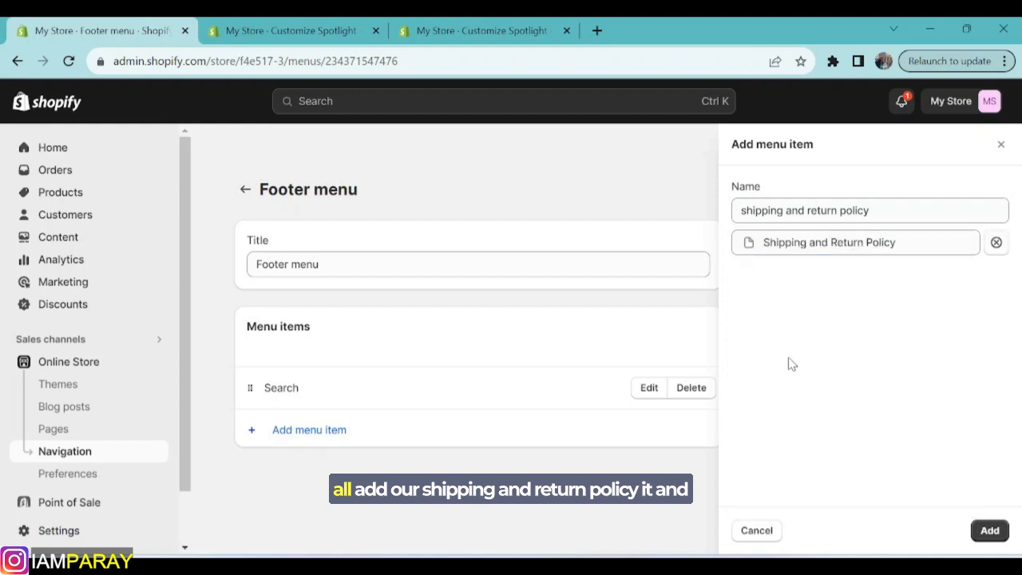
{"action": "left_click", "coordinate": [990, 532]}
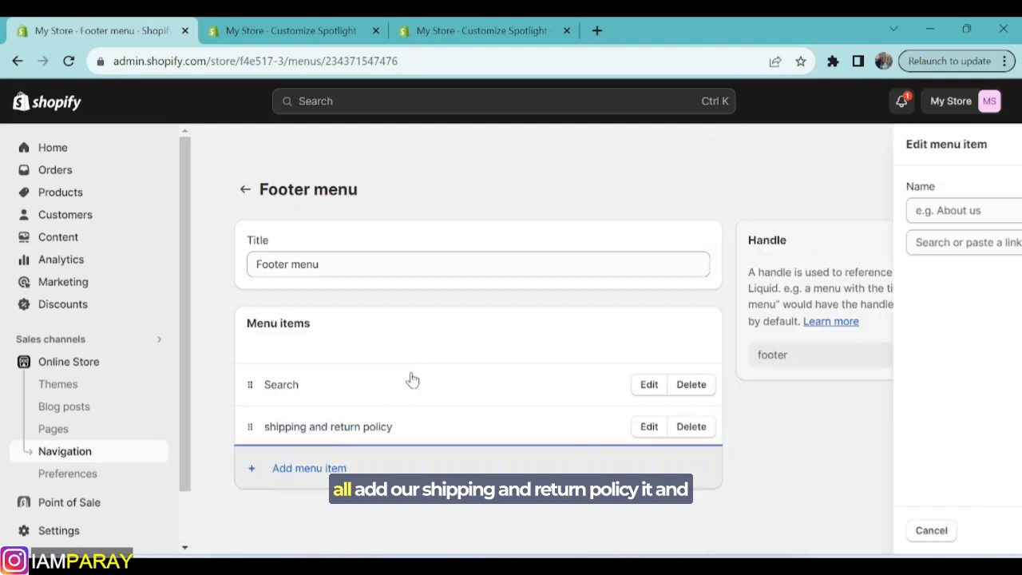
Add a Footer menu item named "about us" that links to the About Us page
{"action": "left_click", "coordinate": [318, 470]}
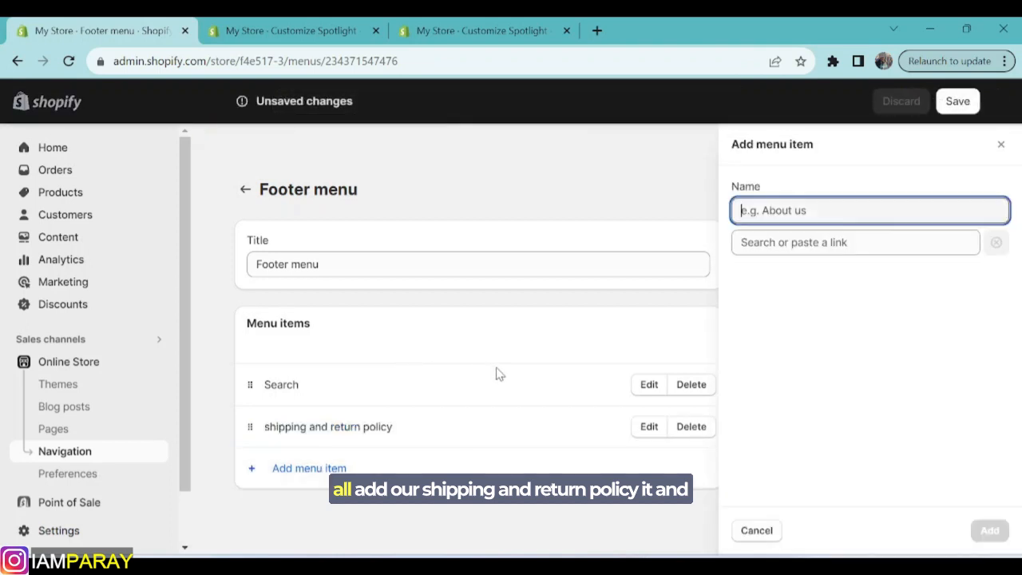
{"action": "type", "text": "about"}
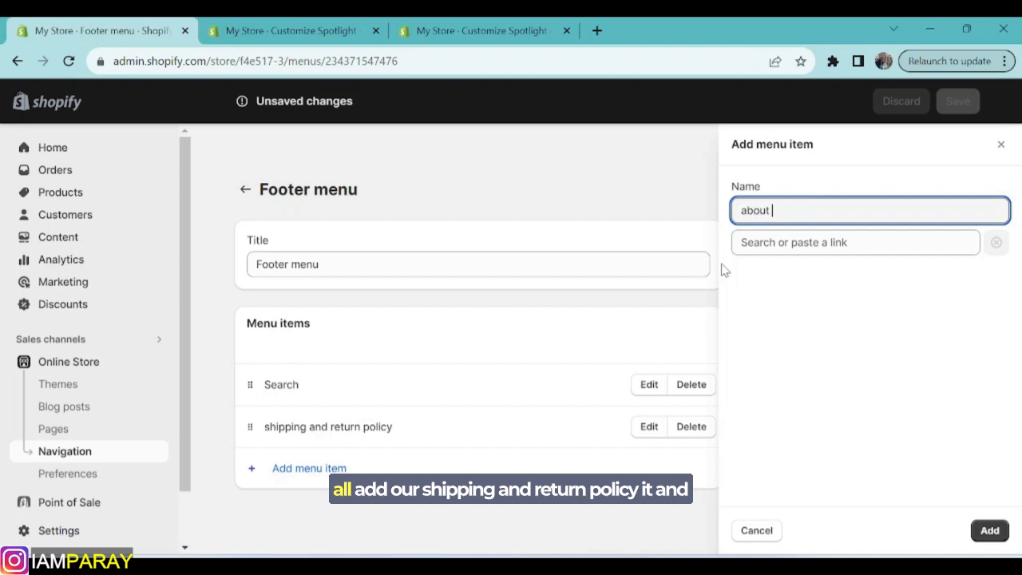
{"action": "type", "text": " us"}
{"action": "left_click", "coordinate": [775, 242]}
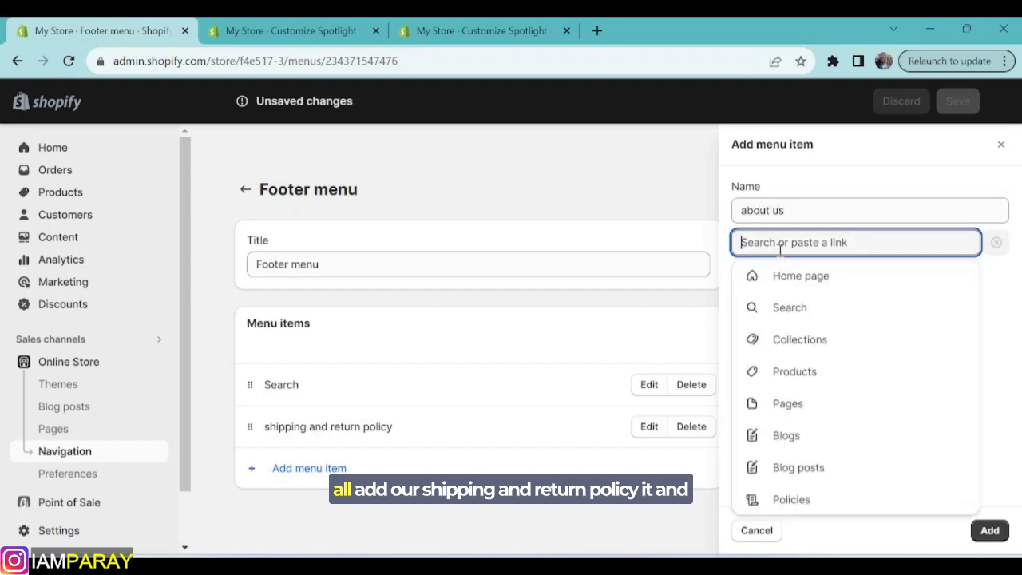
{"action": "left_click", "coordinate": [788, 403]}
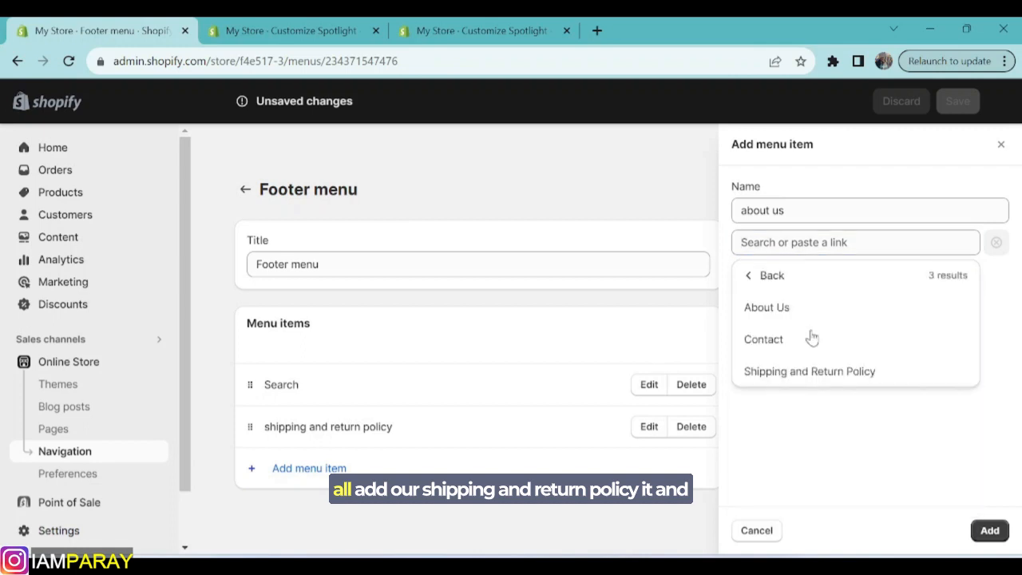
{"action": "left_click", "coordinate": [789, 310]}
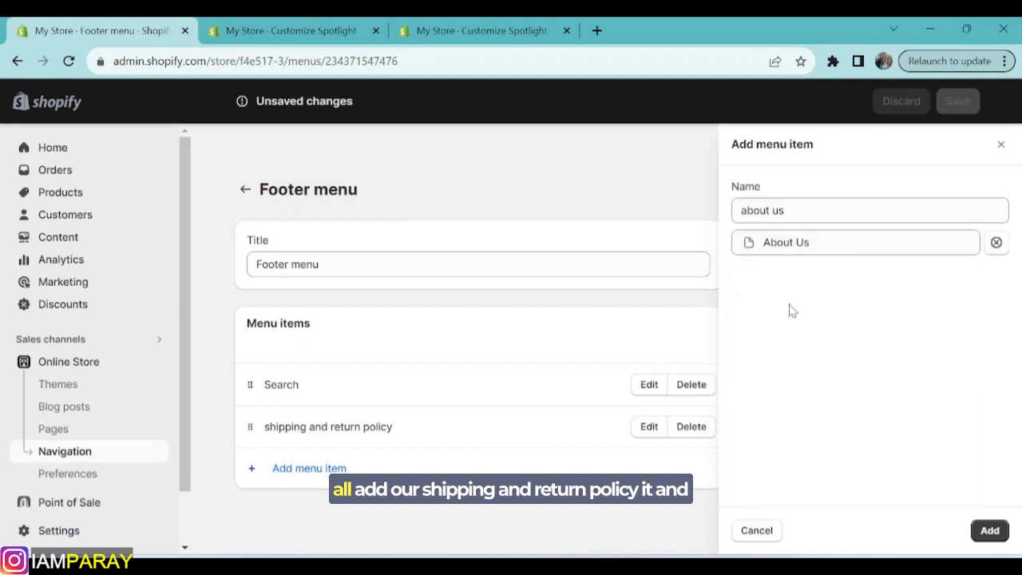
{"action": "left_click", "coordinate": [989, 531]}
Add a Footer menu item named "all product" that links to All products
{"action": "scroll", "coordinate": [303, 471], "scroll_direction": "down", "scroll_amount": 1}
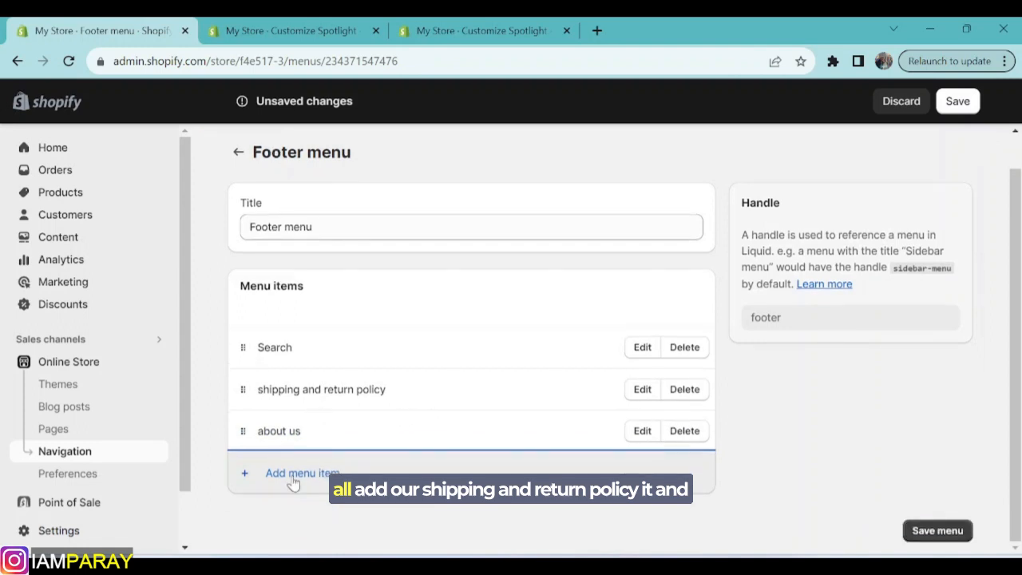
{"action": "left_click", "coordinate": [293, 473]}
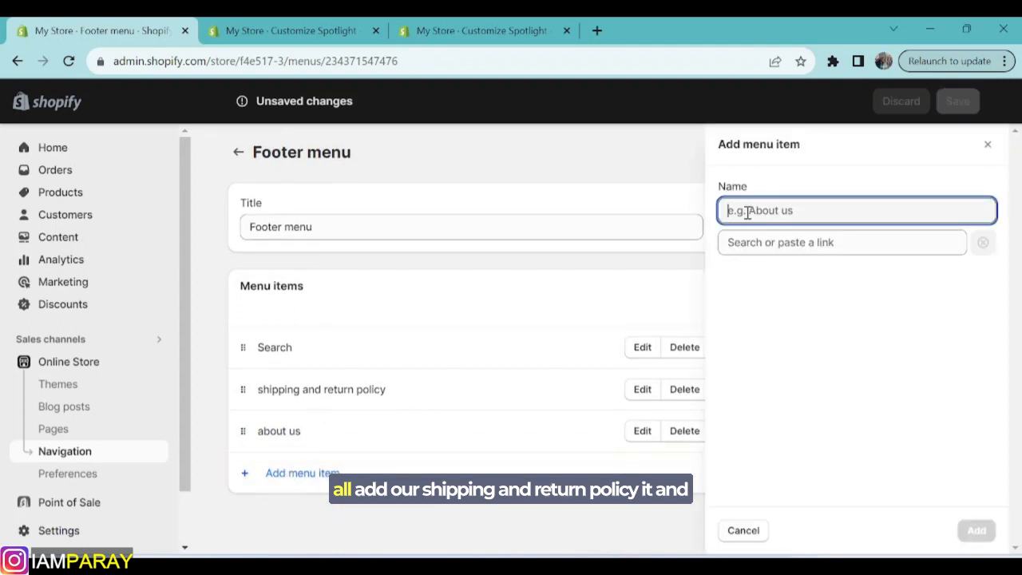
{"action": "type", "text": "all"}
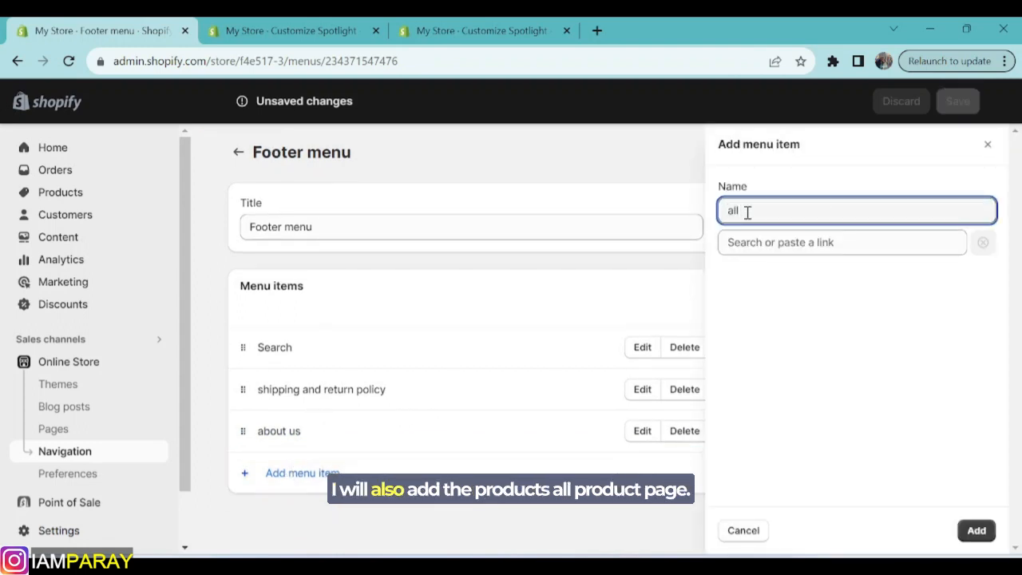
{"action": "key", "text": "BackSpace"}
{"action": "key", "text": "BackSpace"}
{"action": "key", "text": "BackSpace"}
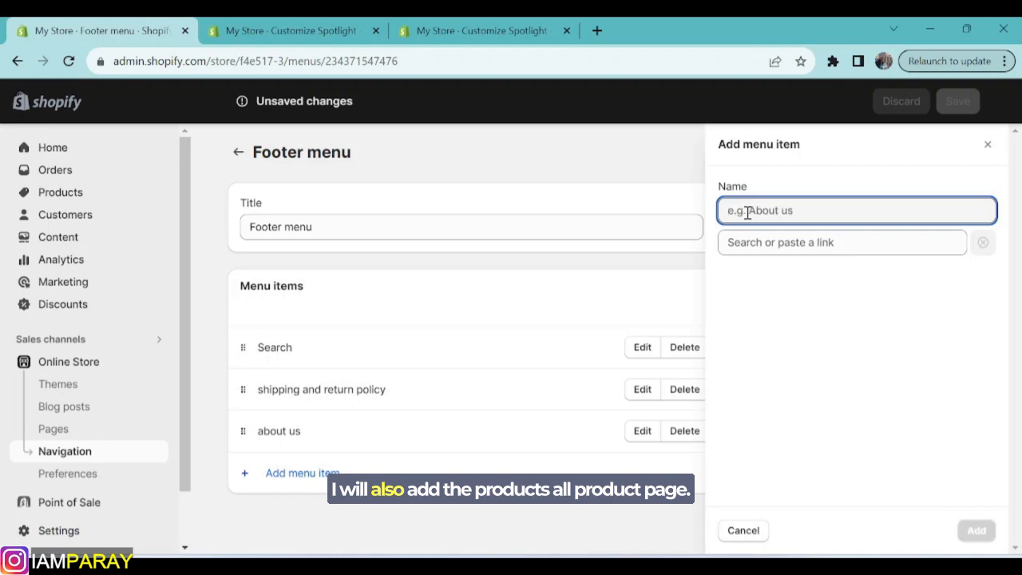
{"action": "type", "text": "all p"}
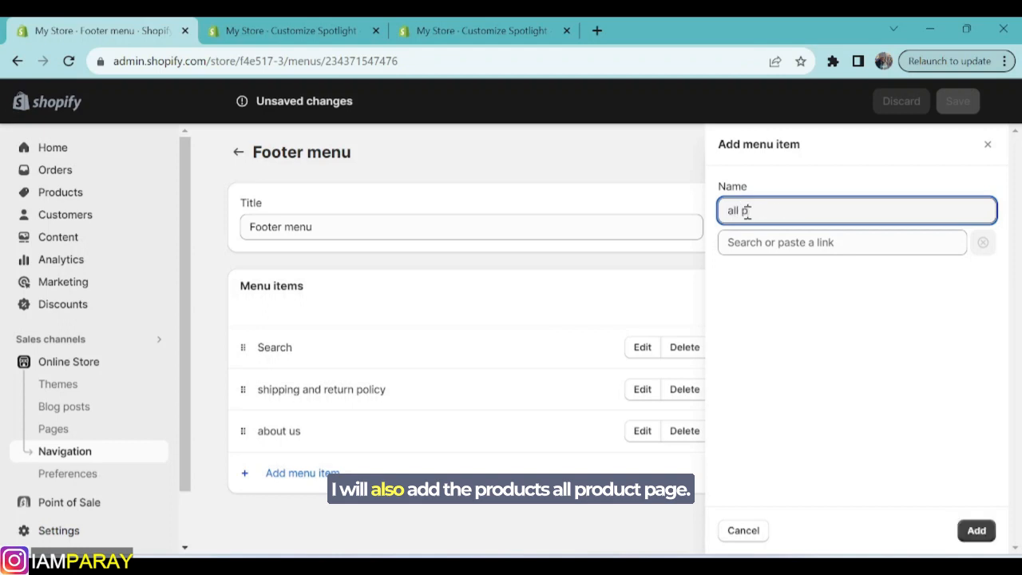
{"action": "type", "text": "roduc"}
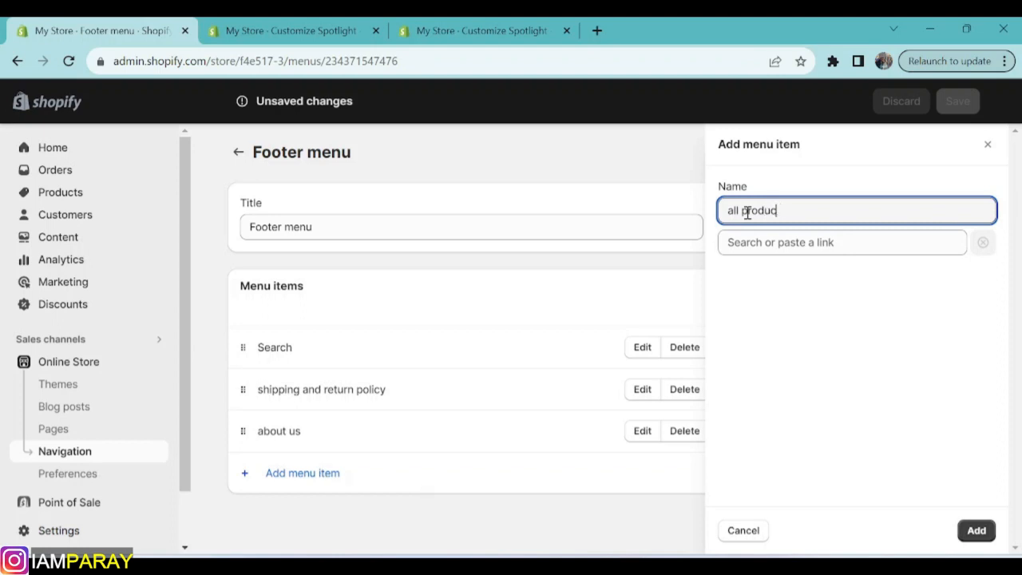
{"action": "type", "text": "t"}
{"action": "left_click", "coordinate": [807, 246]}
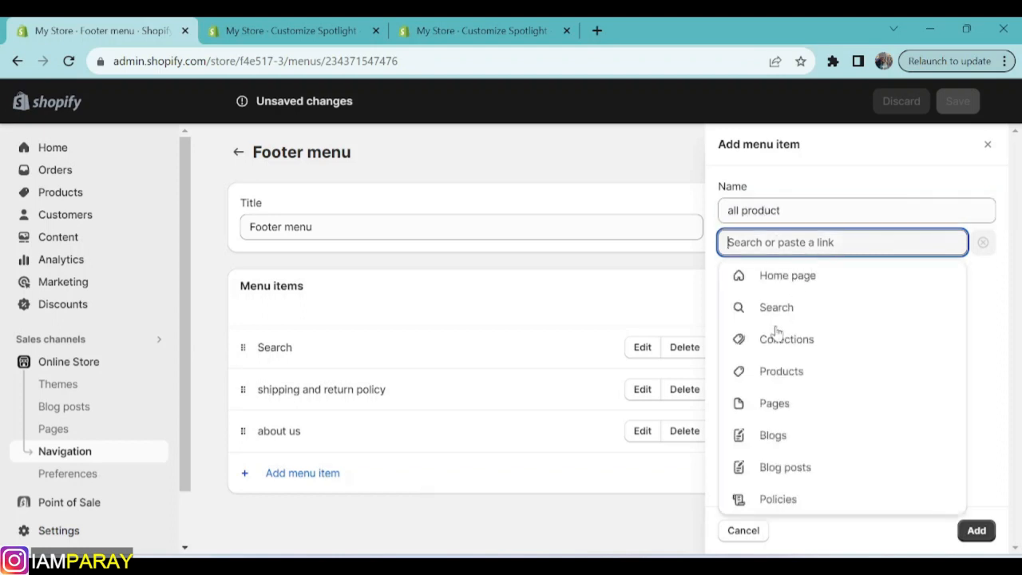
{"action": "left_click", "coordinate": [773, 372]}
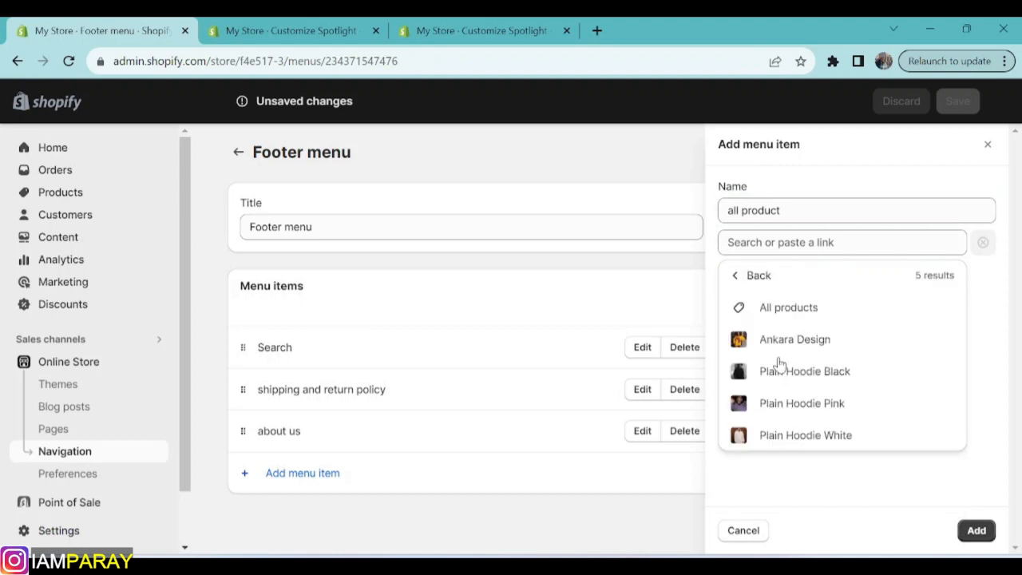
{"action": "left_click", "coordinate": [787, 308]}
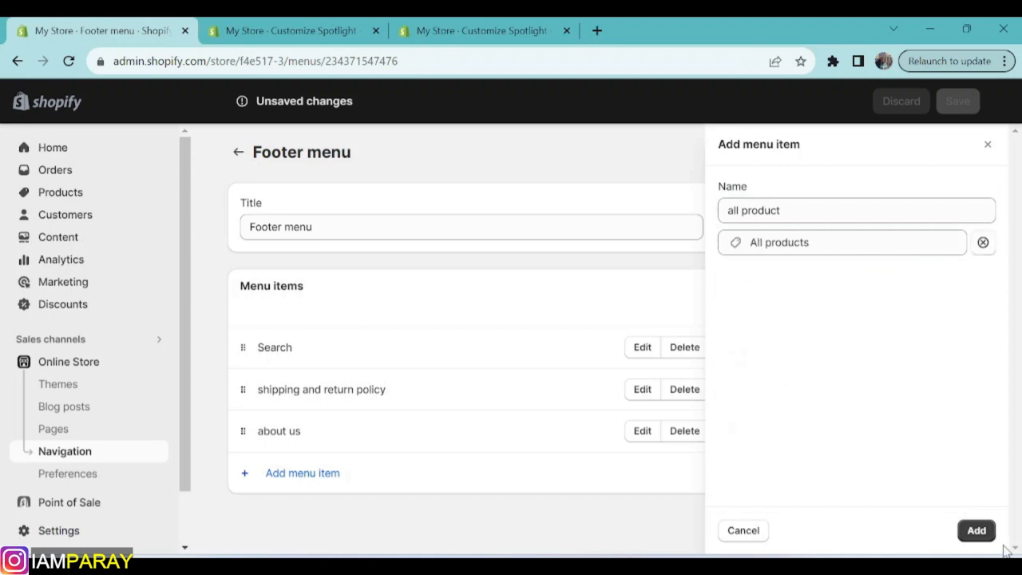
{"action": "left_click", "coordinate": [977, 531]}
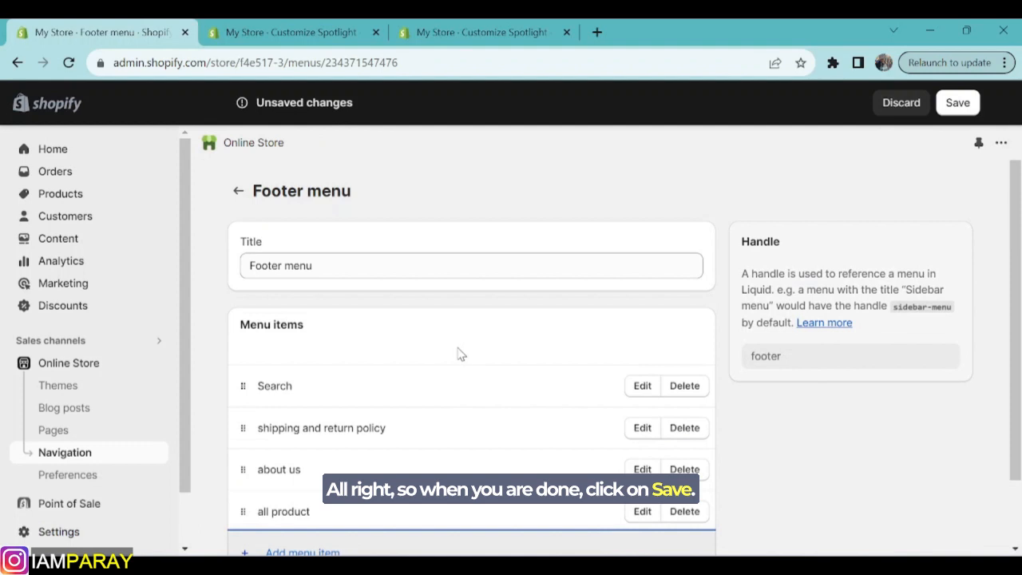
Save the Footer menu with its new items
{"action": "scroll", "coordinate": [461, 355], "scroll_direction": "down", "scroll_amount": 1}
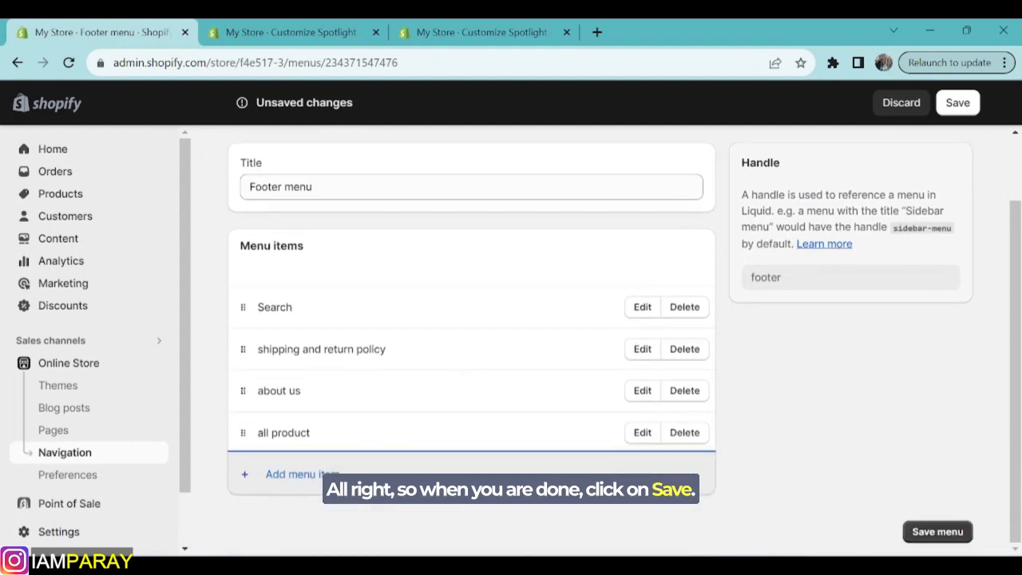
{"action": "left_click", "coordinate": [937, 533]}
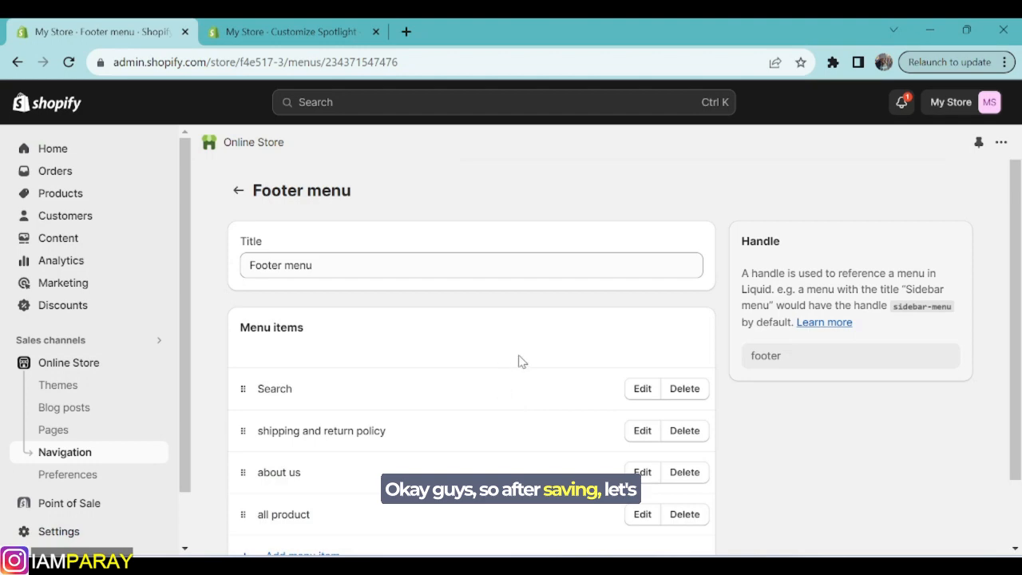
{"action": "scroll", "coordinate": [531, 345], "scroll_direction": "down", "scroll_amount": 1}
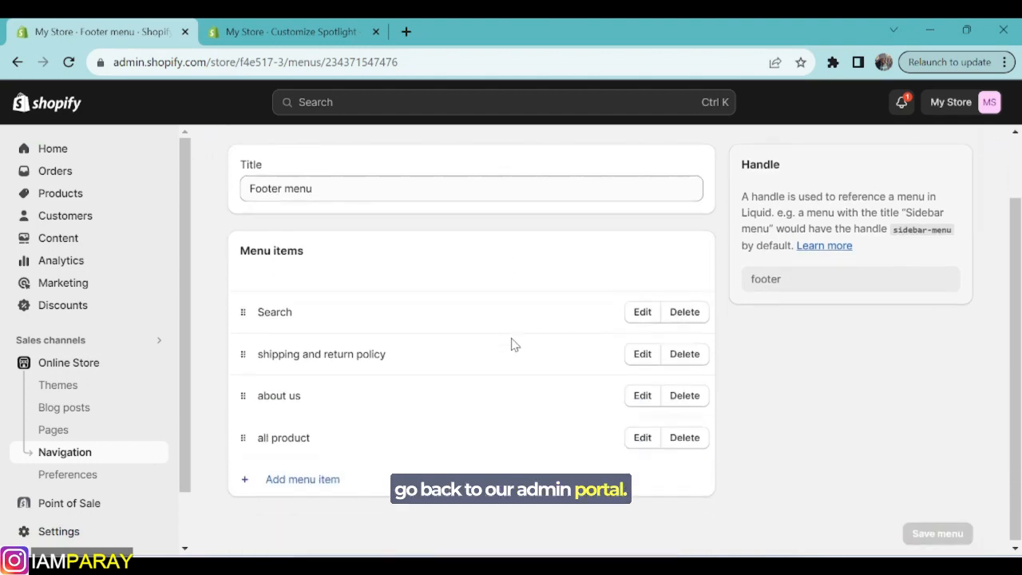
Switch to the Spotlight theme editor and add a Quick links menu block to the home page's Footer section
{"action": "left_click", "coordinate": [318, 30]}
{"action": "scroll", "coordinate": [468, 322], "scroll_direction": "down", "scroll_amount": 5}
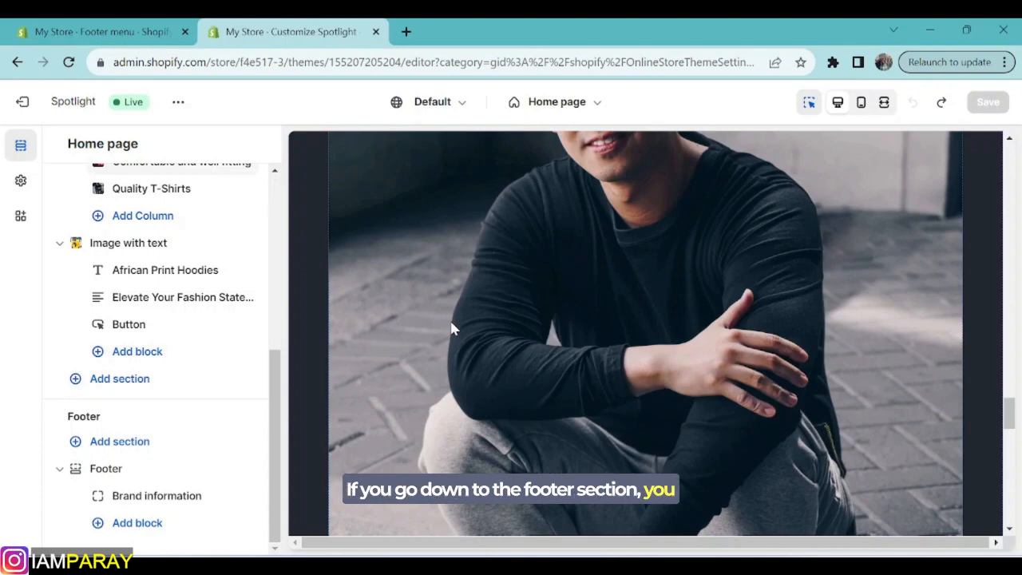
{"action": "scroll", "coordinate": [452, 327], "scroll_direction": "down", "scroll_amount": 10}
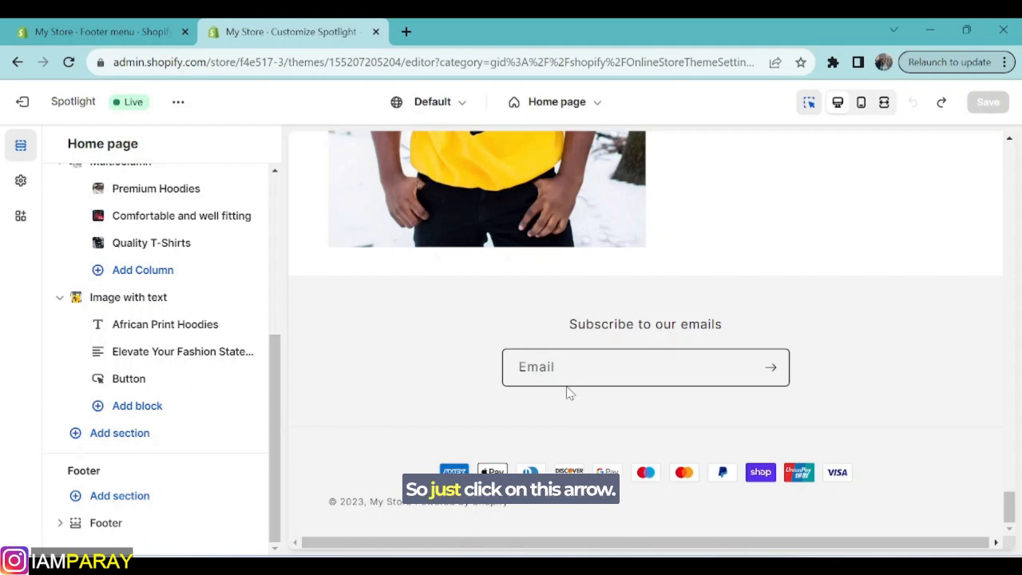
{"action": "left_click", "coordinate": [175, 524]}
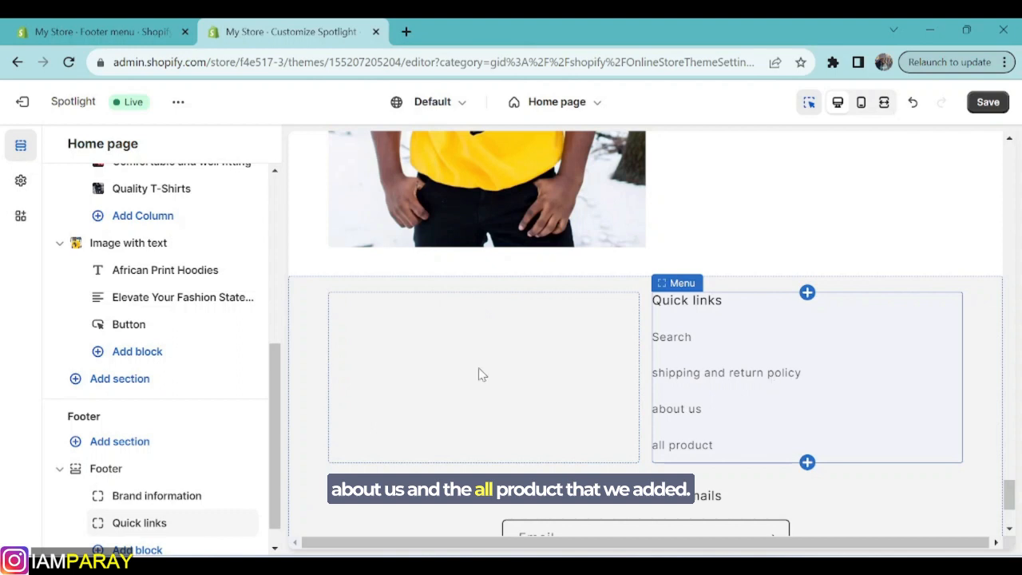
Edit the brand information of the footer's Brand information block, entering "hhh" as both the headline and the description
{"action": "left_click", "coordinate": [391, 381]}
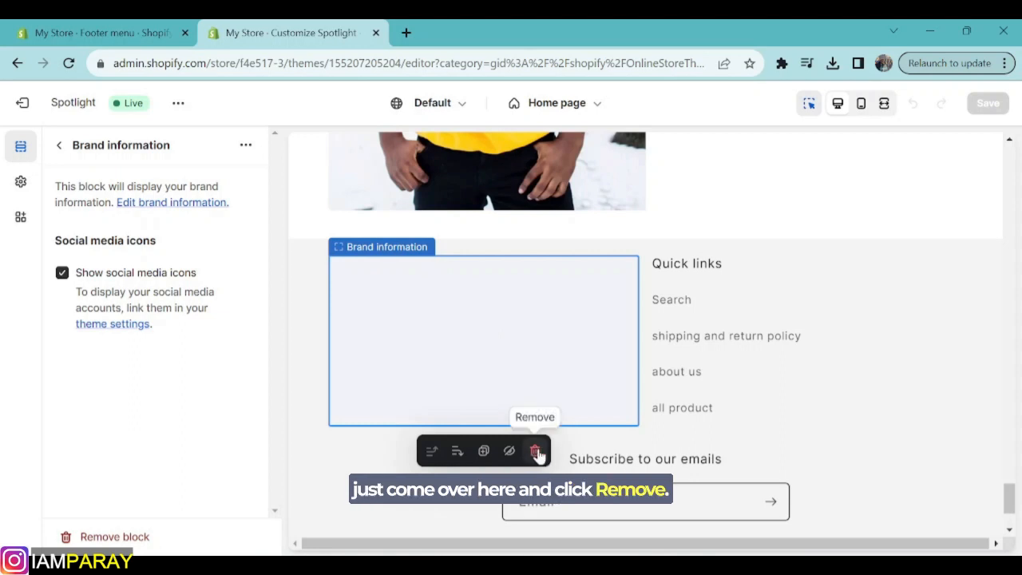
{"action": "left_click", "coordinate": [141, 206]}
{"action": "scroll", "coordinate": [144, 304], "scroll_direction": "down", "scroll_amount": 1}
{"action": "scroll", "coordinate": [144, 304], "scroll_direction": "down", "scroll_amount": 8}
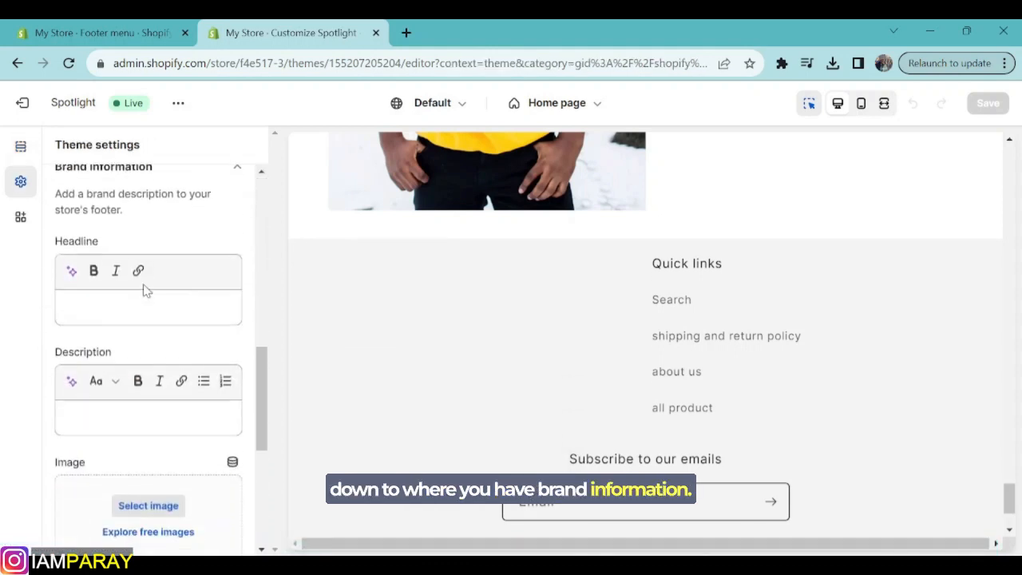
{"action": "scroll", "coordinate": [144, 292], "scroll_direction": "up", "scroll_amount": 1}
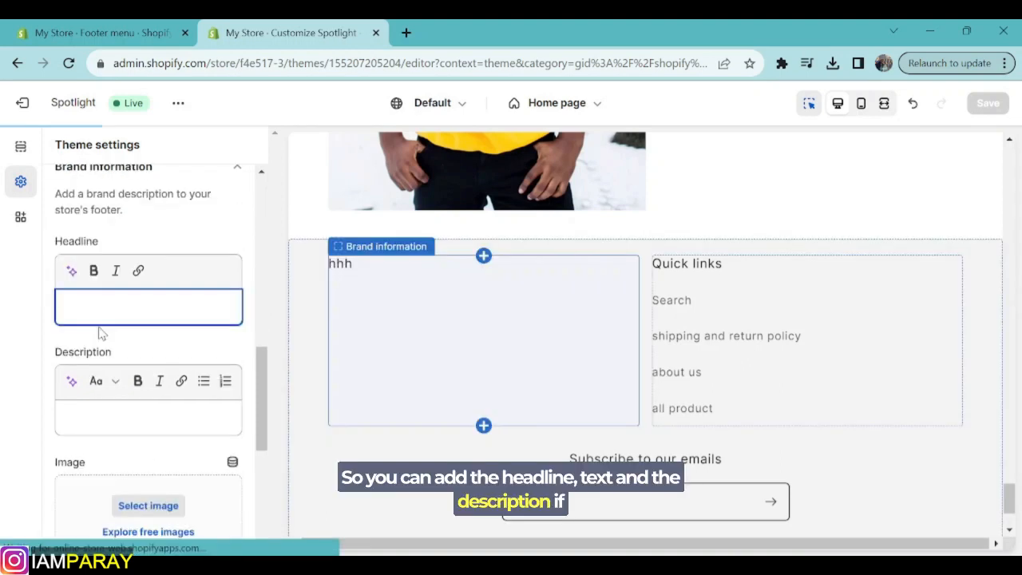
{"action": "type", "text": "hhh"}
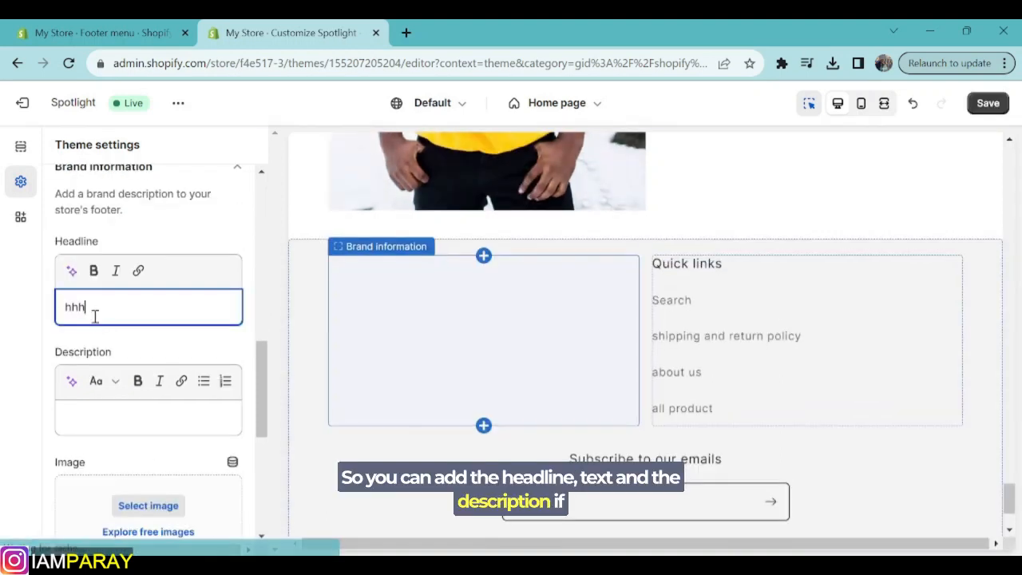
{"action": "left_click", "coordinate": [93, 412]}
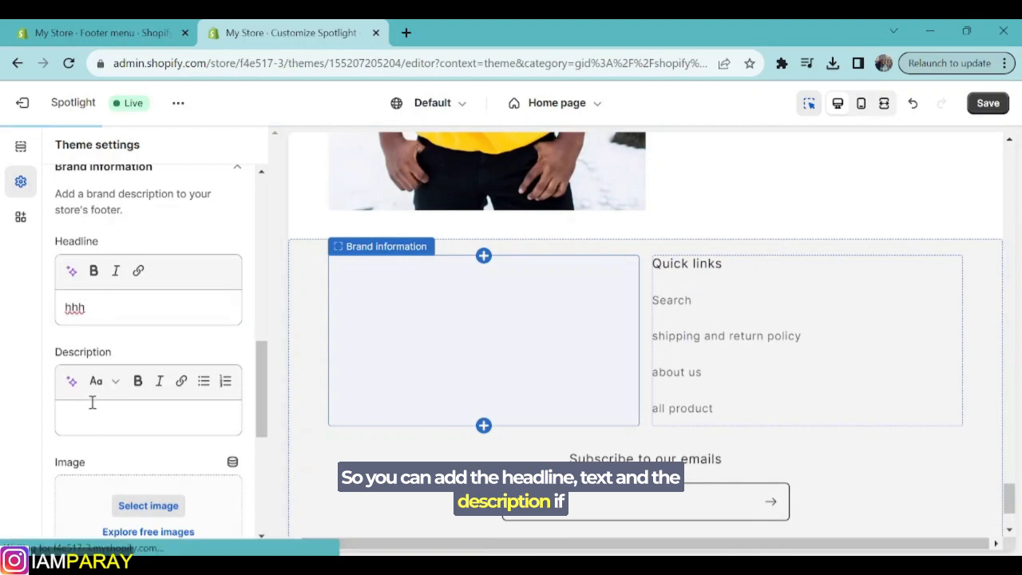
{"action": "type", "text": "hhh"}
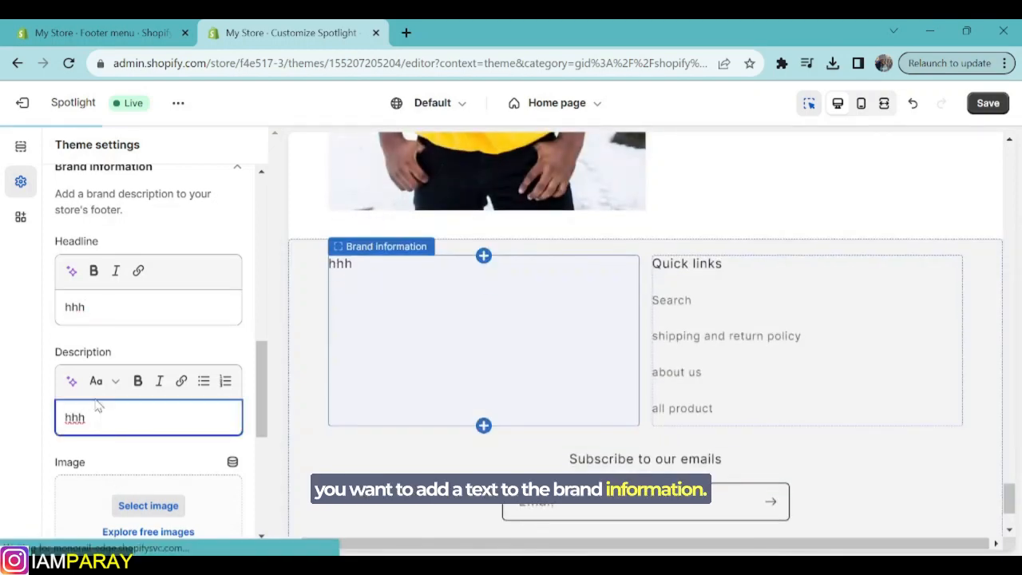
Clear the "hhh" text from the brand information's headline and description
{"action": "left_click", "coordinate": [103, 311]}
{"action": "key", "text": "BackSpace"}
{"action": "scroll", "coordinate": [103, 445], "scroll_direction": "down", "scroll_amount": 2}
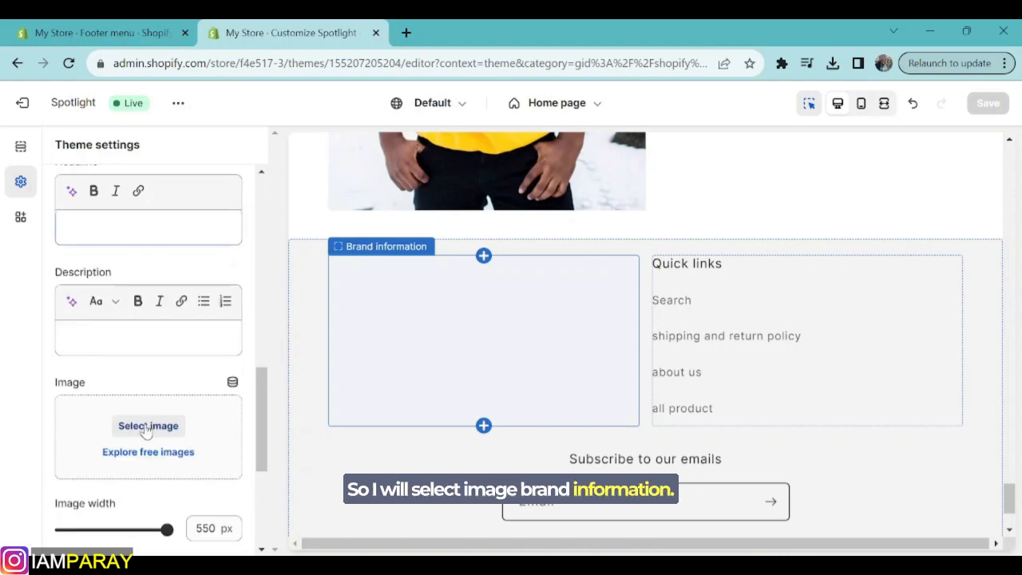
Set the PARAY logo from the store's image library as the brand information image
{"action": "left_click", "coordinate": [143, 427]}
{"action": "scroll", "coordinate": [654, 263], "scroll_direction": "down", "scroll_amount": 5}
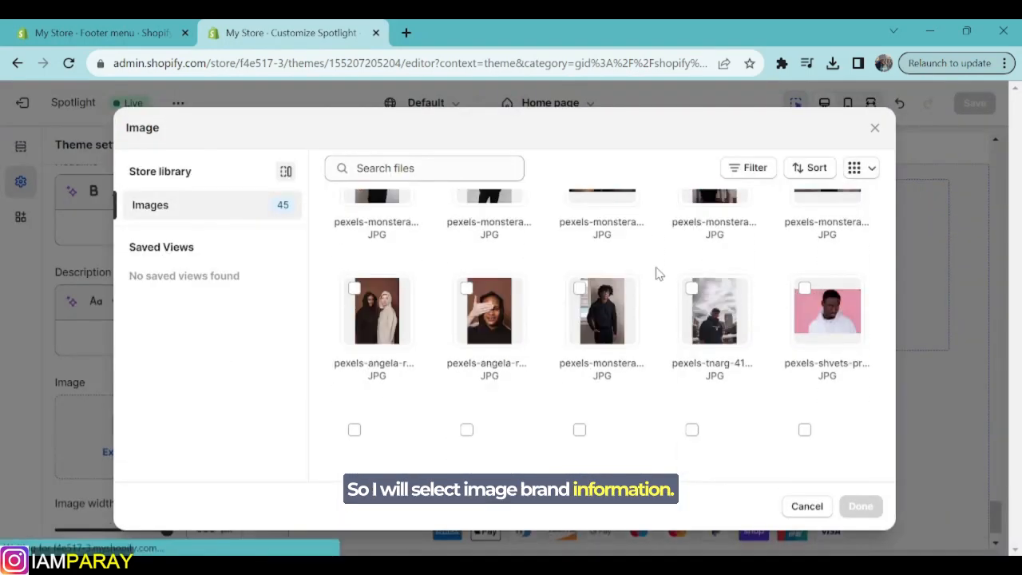
{"action": "scroll", "coordinate": [654, 272], "scroll_direction": "down", "scroll_amount": 4}
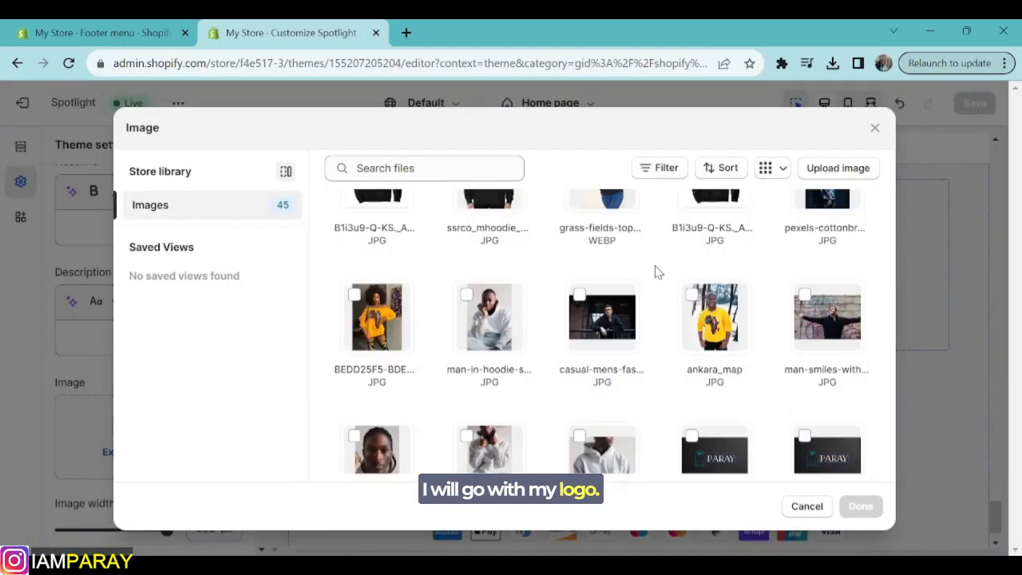
{"action": "left_click", "coordinate": [711, 365]}
{"action": "left_click", "coordinate": [861, 508]}
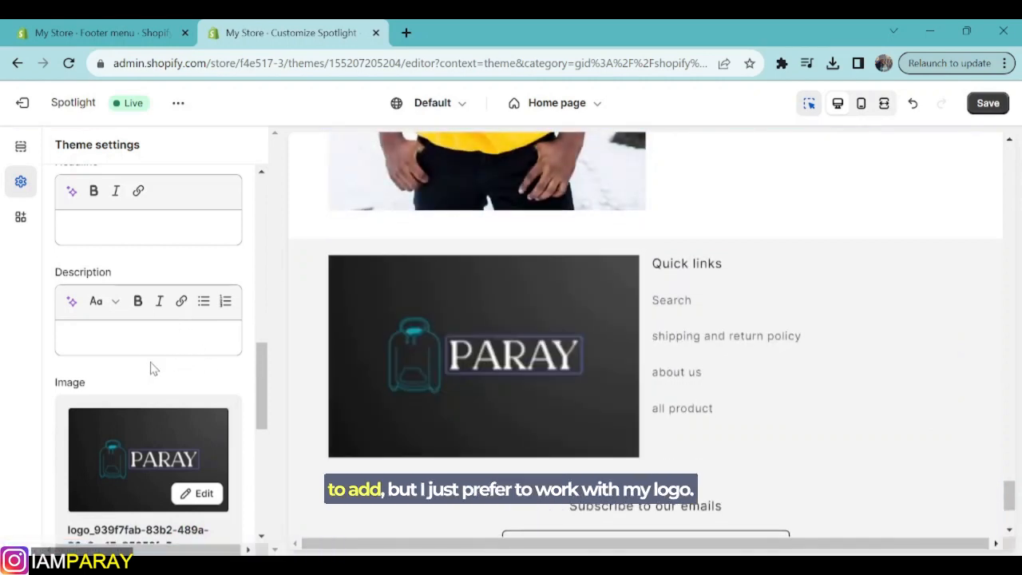
Set the brand image width to 550 px and save the theme changes
{"action": "scroll", "coordinate": [153, 365], "scroll_direction": "down", "scroll_amount": 4}
{"action": "scroll", "coordinate": [156, 377], "scroll_direction": "down", "scroll_amount": 1}
{"action": "scroll", "coordinate": [164, 365], "scroll_direction": "up", "scroll_amount": 1}
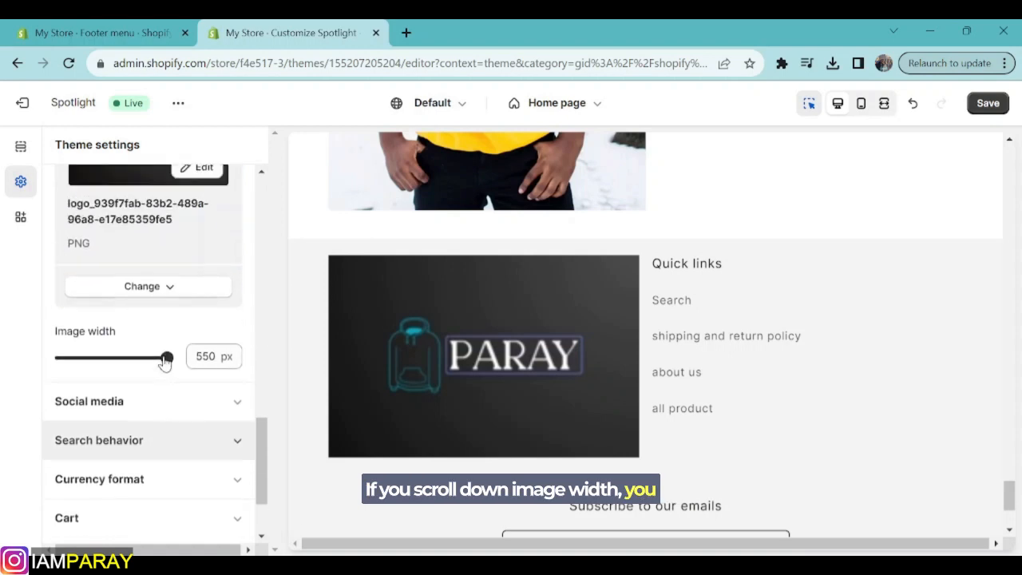
{"action": "left_click_drag", "start_coordinate": [168, 363], "coordinate": [190, 367]}
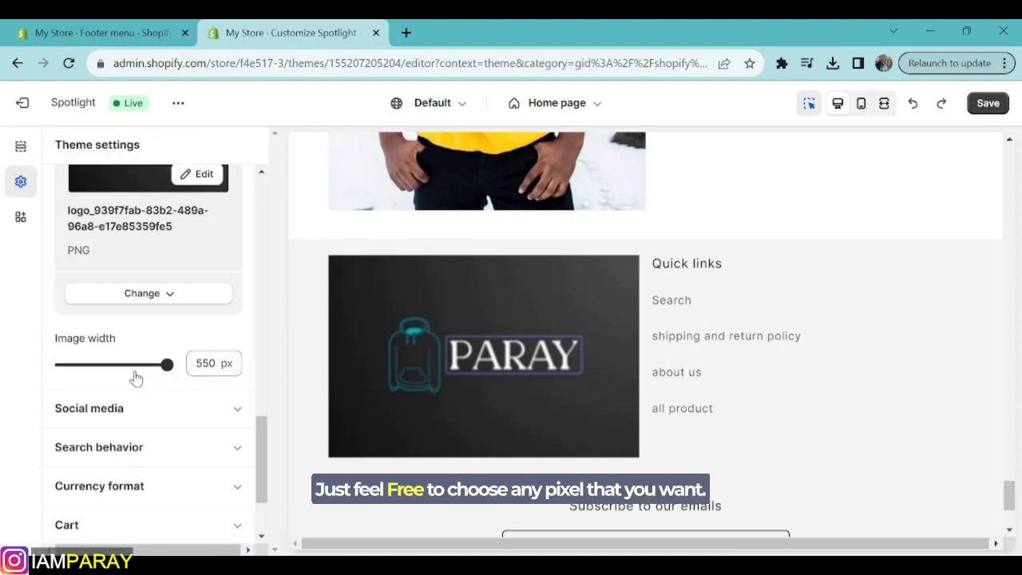
{"action": "scroll", "coordinate": [134, 377], "scroll_direction": "down", "scroll_amount": 2}
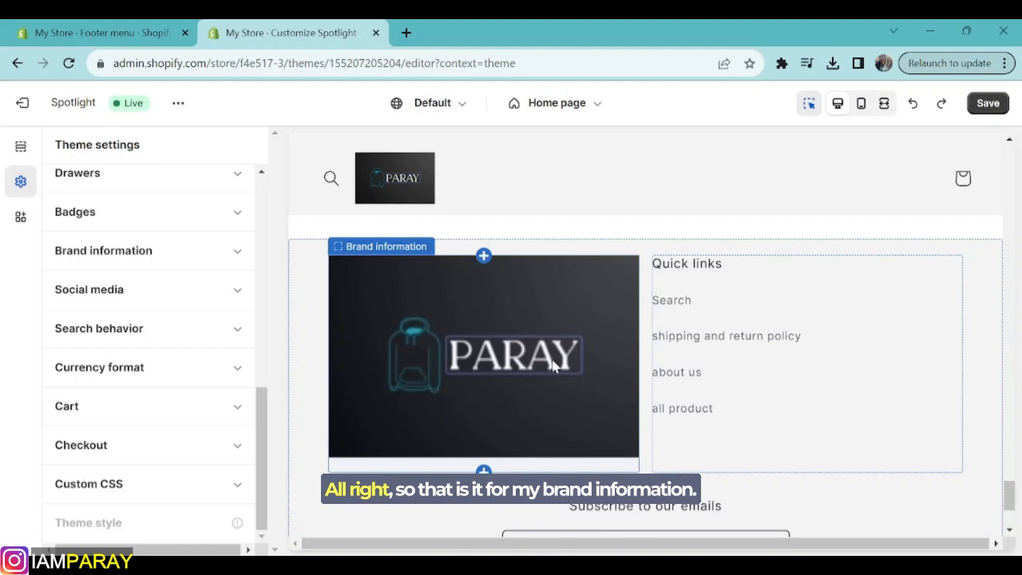
{"action": "scroll", "coordinate": [371, 455], "scroll_direction": "down", "scroll_amount": 3}
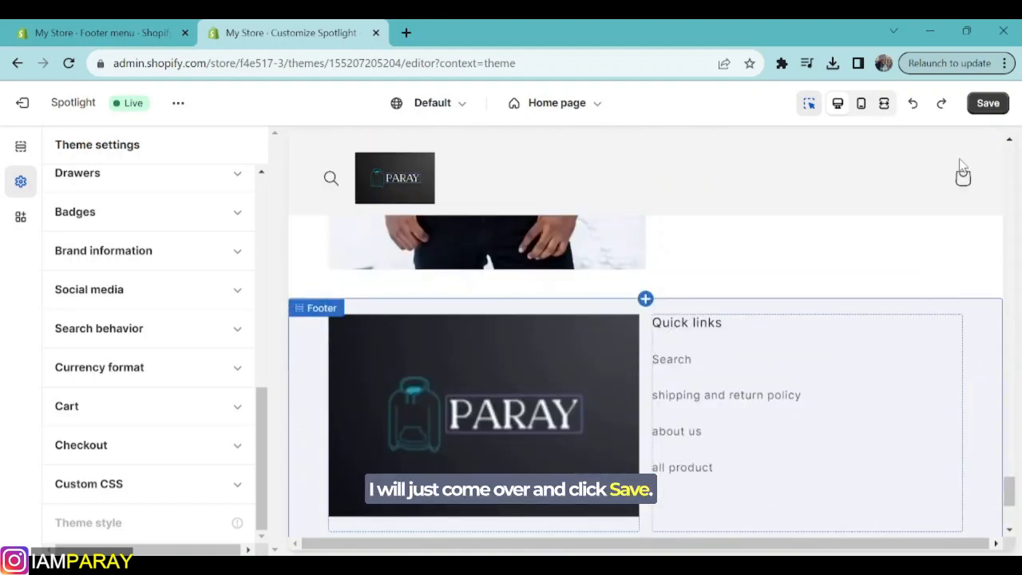
{"action": "left_click", "coordinate": [988, 102]}
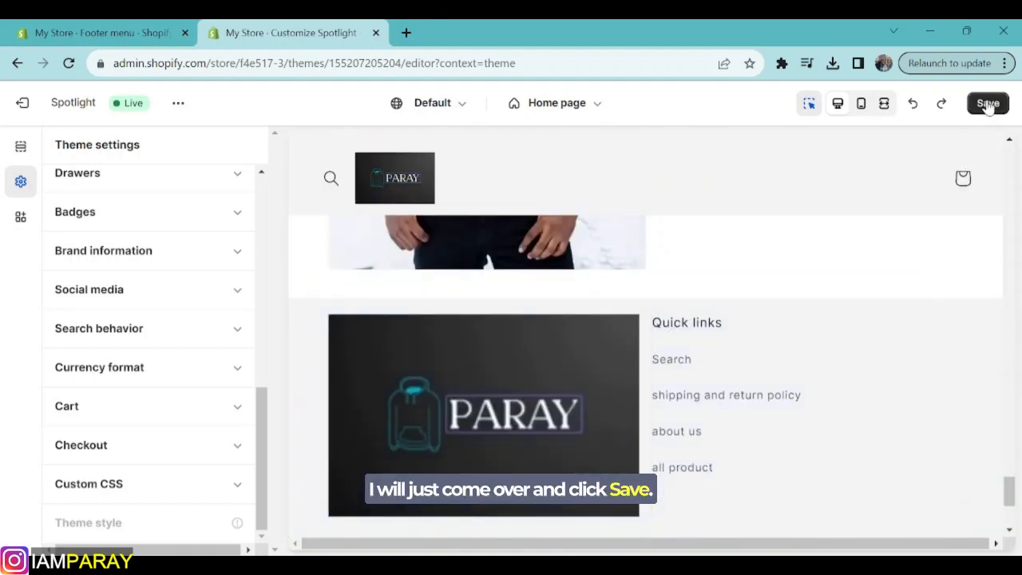
Look up which blocks can be added to the home page's Header section
{"action": "scroll", "coordinate": [1008, 342], "scroll_direction": "up", "scroll_amount": 10}
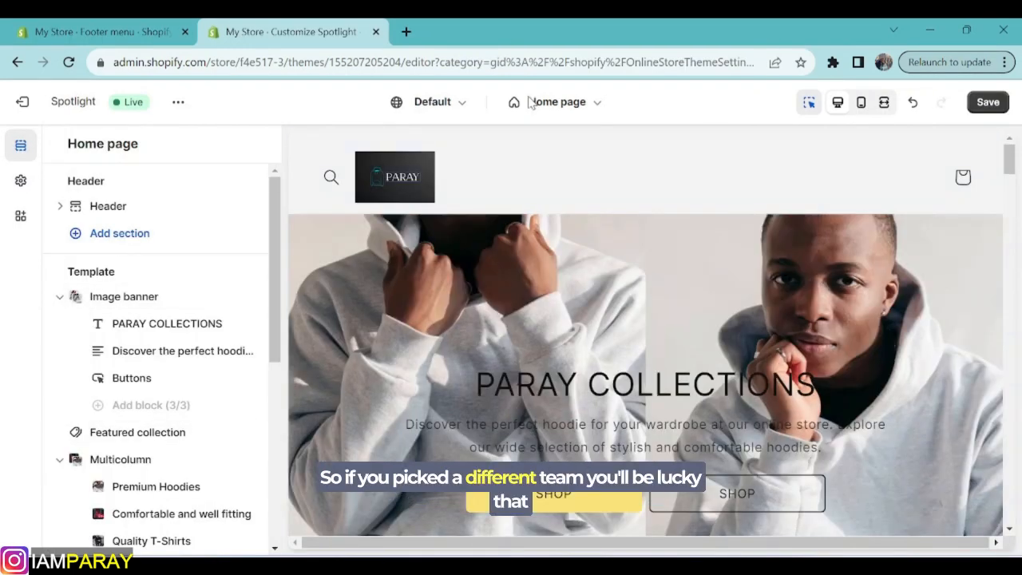
{"action": "scroll", "coordinate": [403, 294], "scroll_direction": "down", "scroll_amount": 1}
{"action": "scroll", "coordinate": [401, 284], "scroll_direction": "up", "scroll_amount": 1}
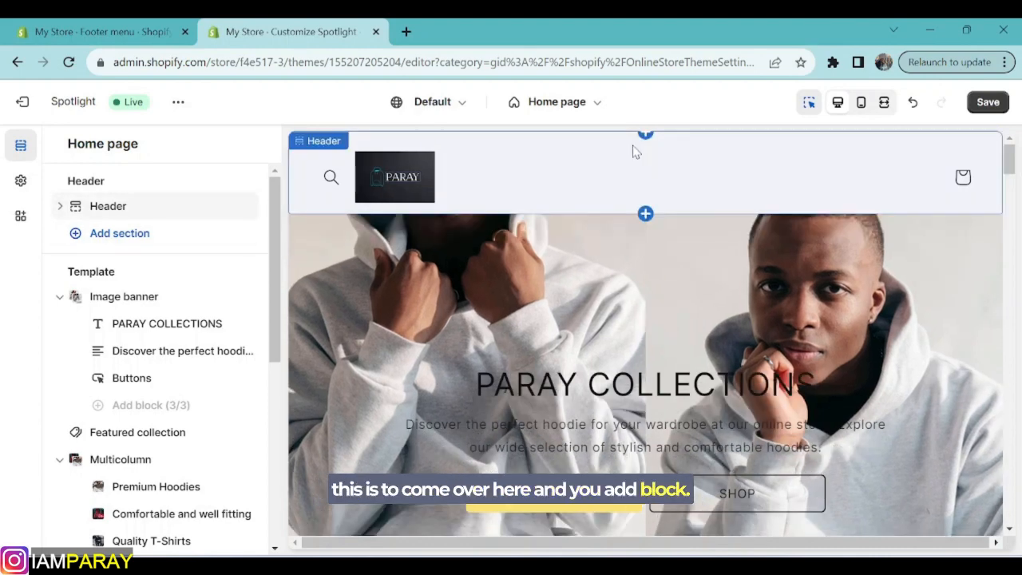
{"action": "left_click", "coordinate": [361, 202]}
{"action": "left_click", "coordinate": [130, 235]}
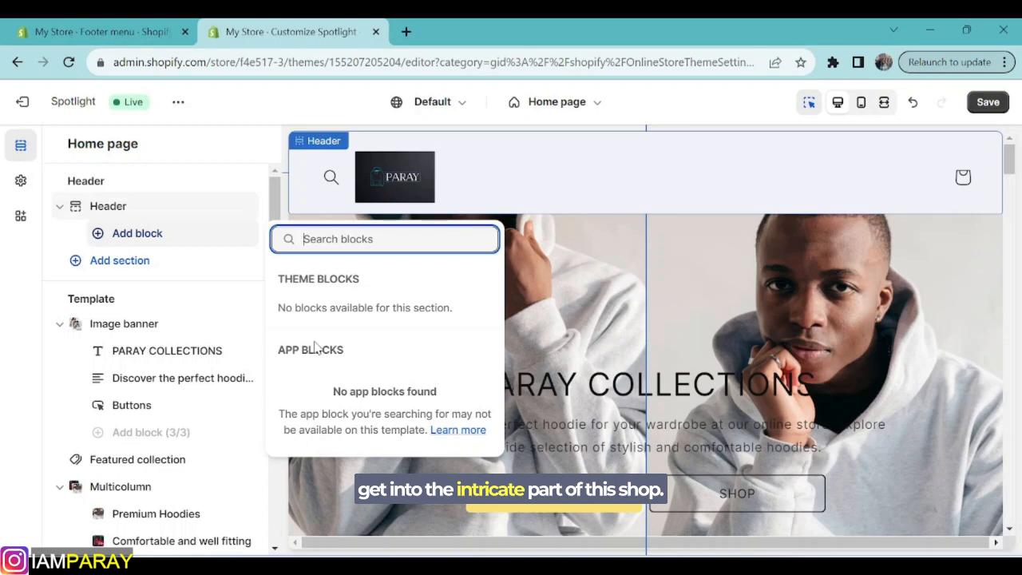
Switch to the Shopify admin showing the Footer menu and open the store settings
{"action": "left_click", "coordinate": [86, 32]}
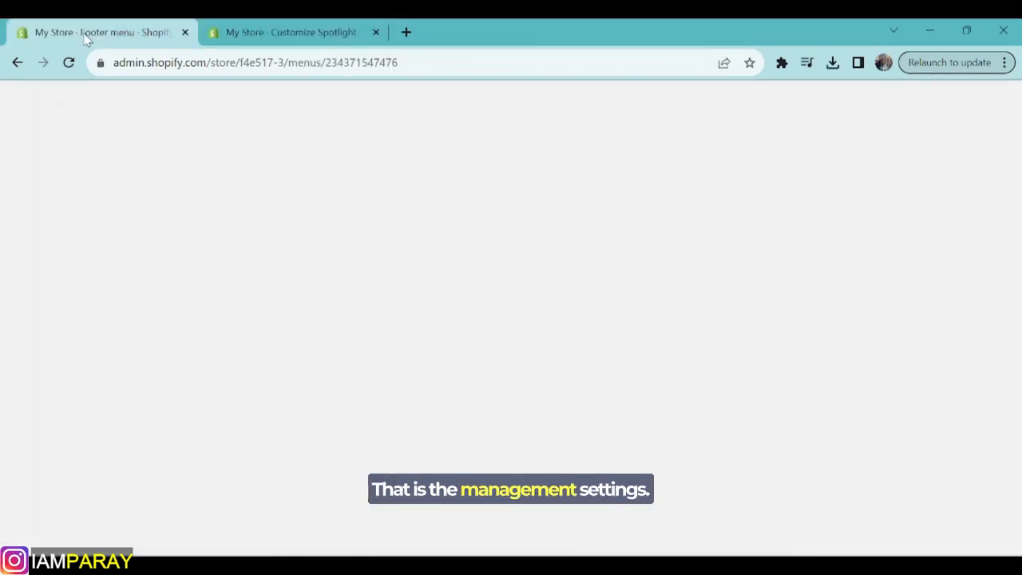
{"action": "scroll", "coordinate": [685, 248], "scroll_direction": "up", "scroll_amount": 2}
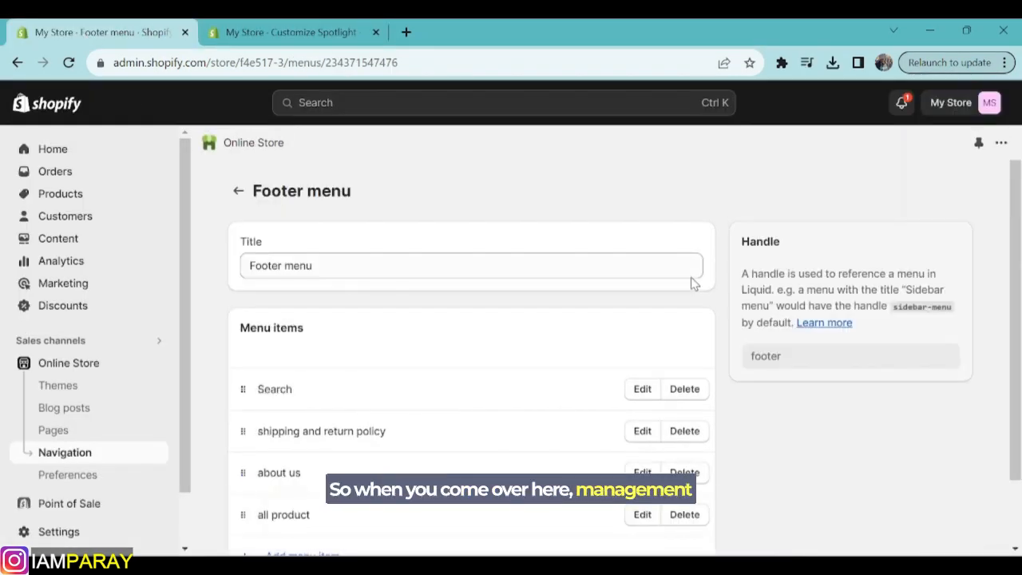
{"action": "scroll", "coordinate": [689, 269], "scroll_direction": "down", "scroll_amount": 2}
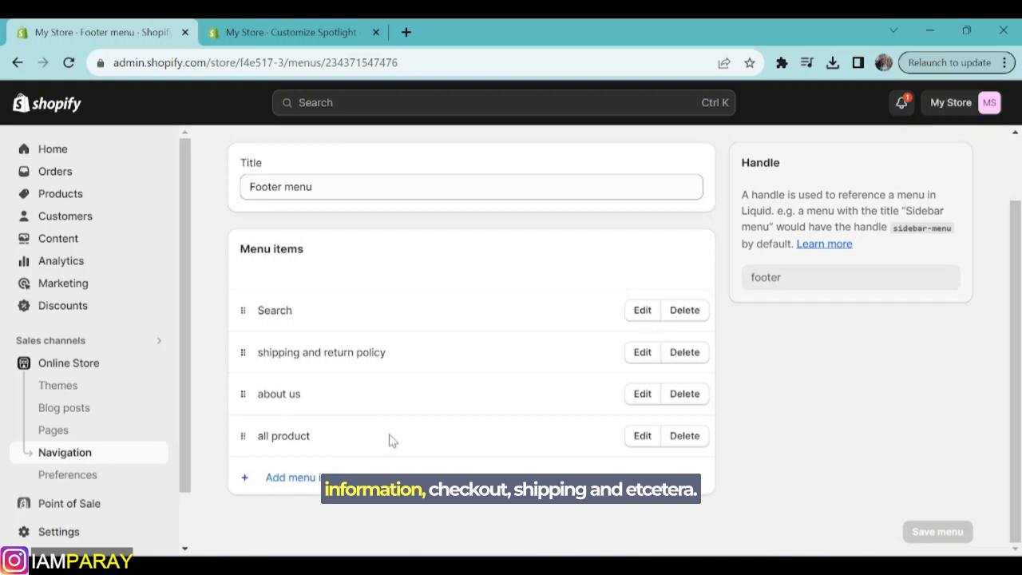
{"action": "scroll", "coordinate": [376, 295], "scroll_direction": "up", "scroll_amount": 1}
{"action": "scroll", "coordinate": [378, 313], "scroll_direction": "down", "scroll_amount": 1}
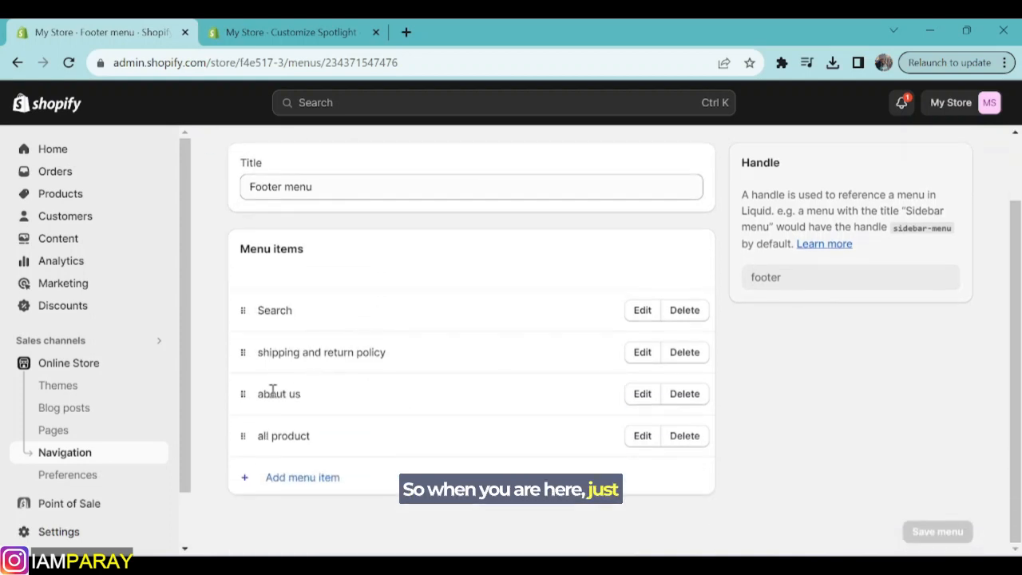
{"action": "scroll", "coordinate": [87, 336], "scroll_direction": "down", "scroll_amount": 2}
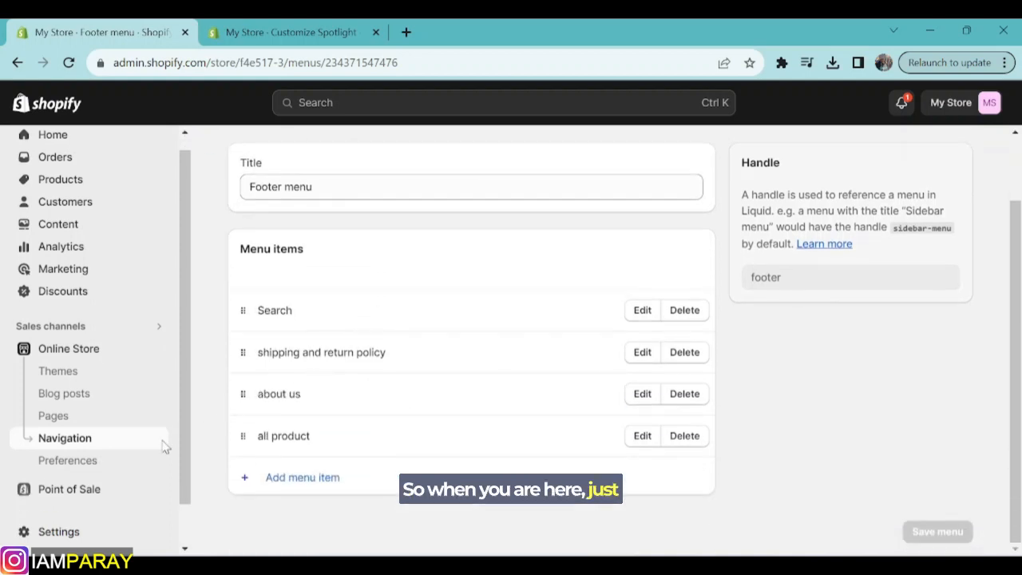
{"action": "left_click", "coordinate": [53, 533]}
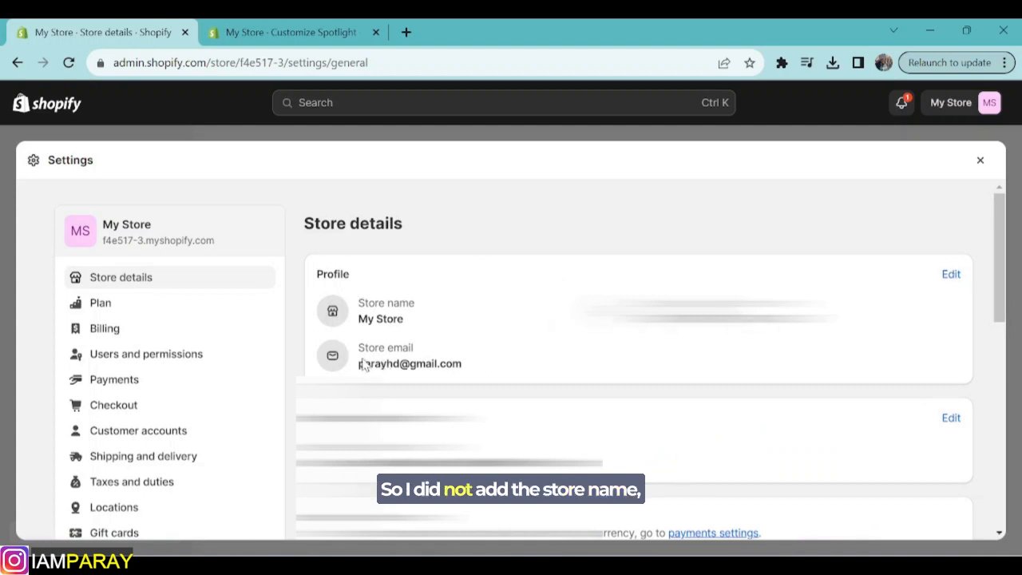
Rename the store as "PaRay Collections" in the store details profile and save the change
{"action": "left_click", "coordinate": [951, 275]}
{"action": "left_click", "coordinate": [409, 338]}
{"action": "key", "text": "BackSpace"}
{"action": "key", "text": "BackSpace"}
{"action": "key", "text": "BackSpace"}
{"action": "key", "text": "BackSpace"}
{"action": "key", "text": "BackSpace"}
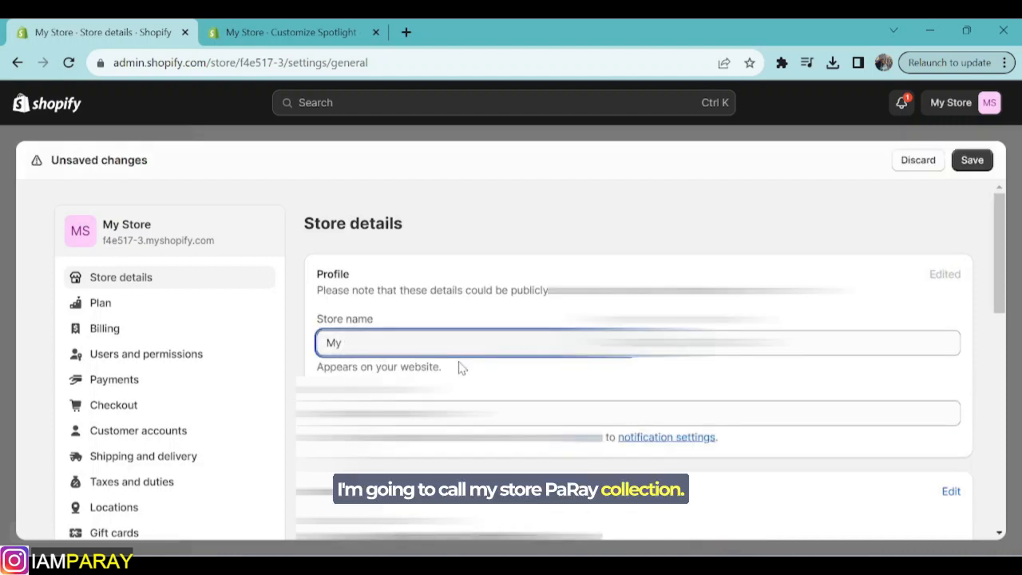
{"action": "type", "text": "\\\\pa"}
{"action": "type", "text": "PaRay Collections"}
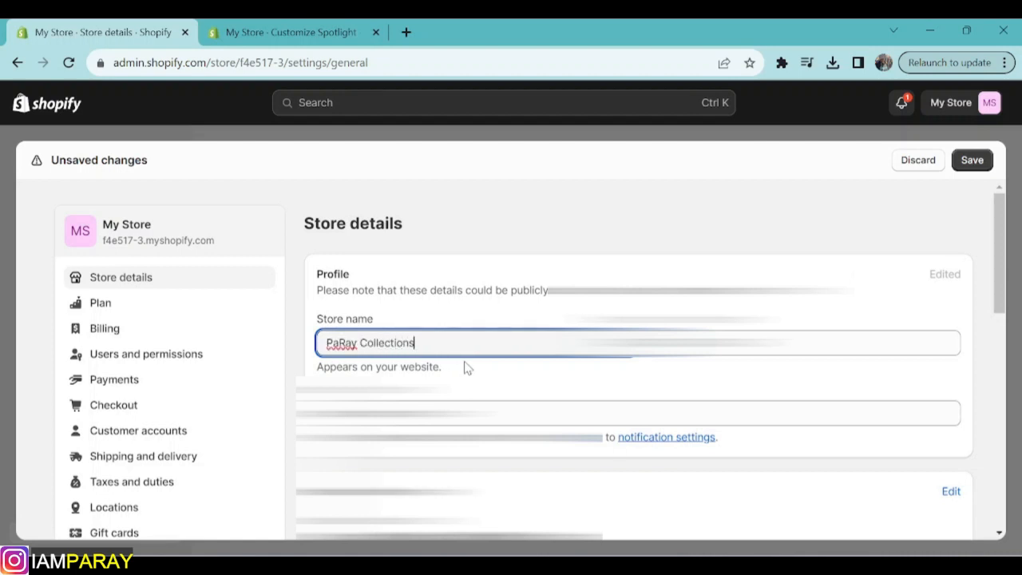
{"action": "left_click", "coordinate": [974, 160]}
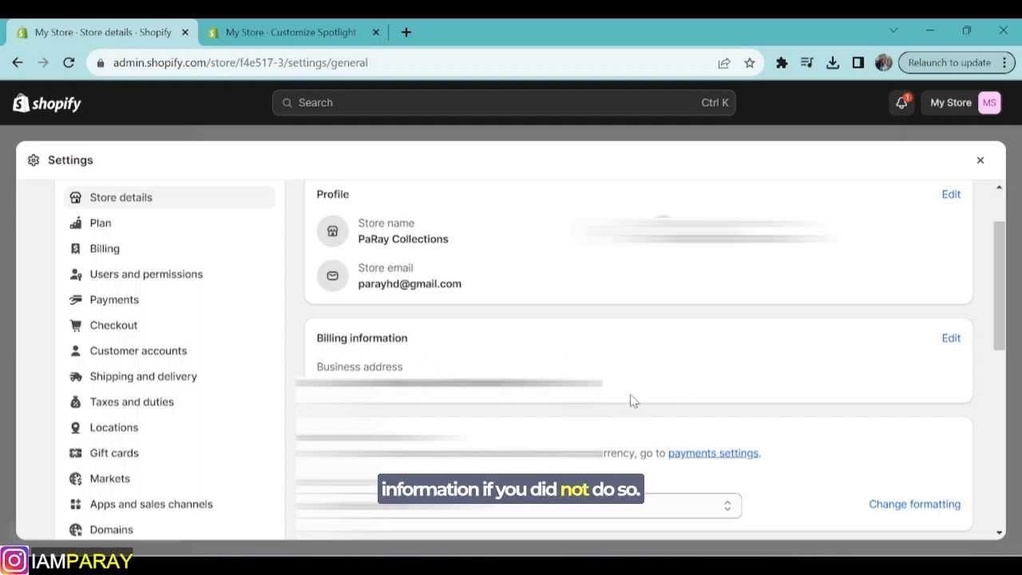
Review the available store currencies and the time zone settings in the store details
{"action": "scroll", "coordinate": [586, 338], "scroll_direction": "down", "scroll_amount": 2}
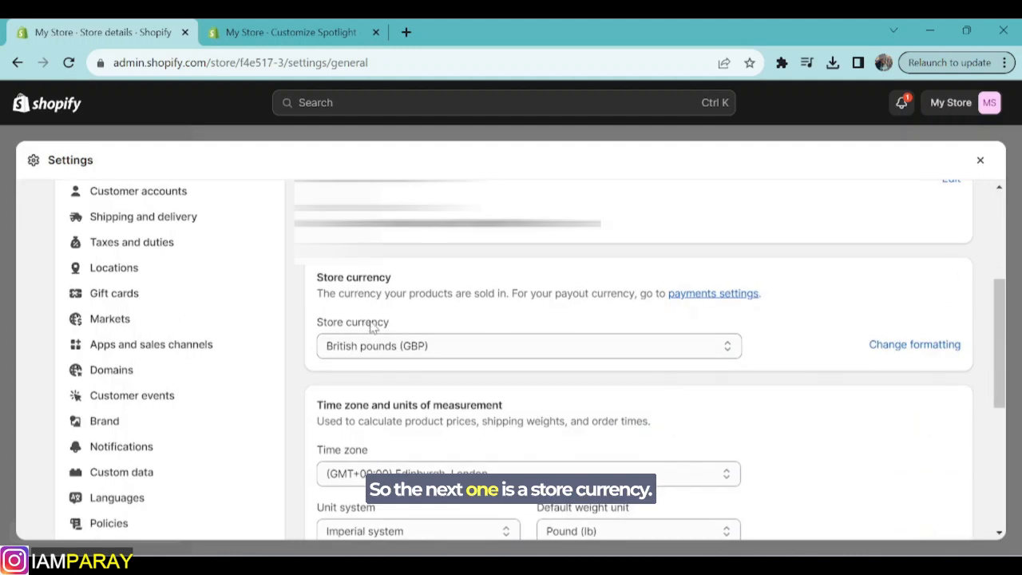
{"action": "left_click", "coordinate": [521, 355]}
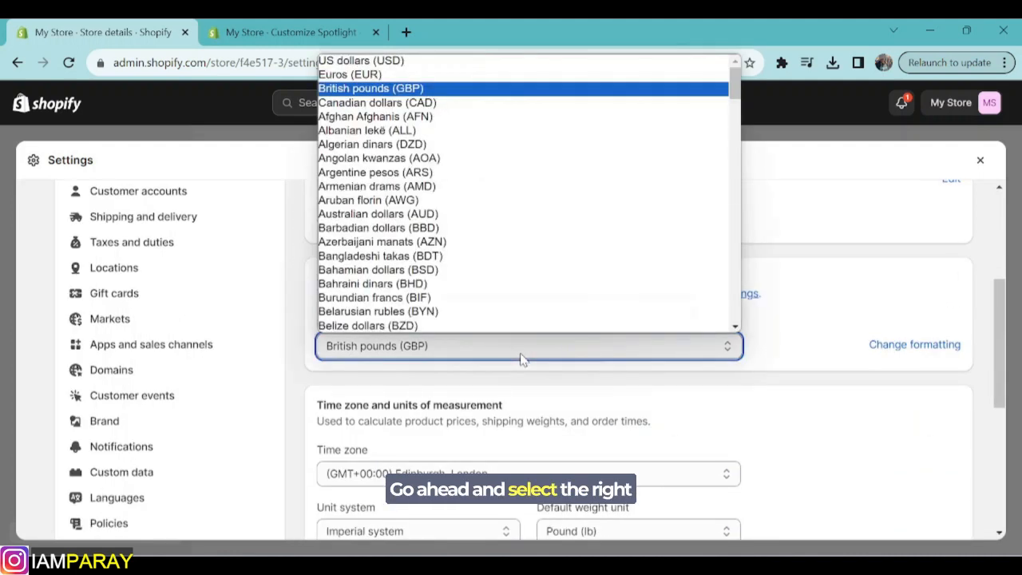
{"action": "scroll", "coordinate": [409, 237], "scroll_direction": "down", "scroll_amount": 5}
{"action": "scroll", "coordinate": [409, 237], "scroll_direction": "down", "scroll_amount": 4}
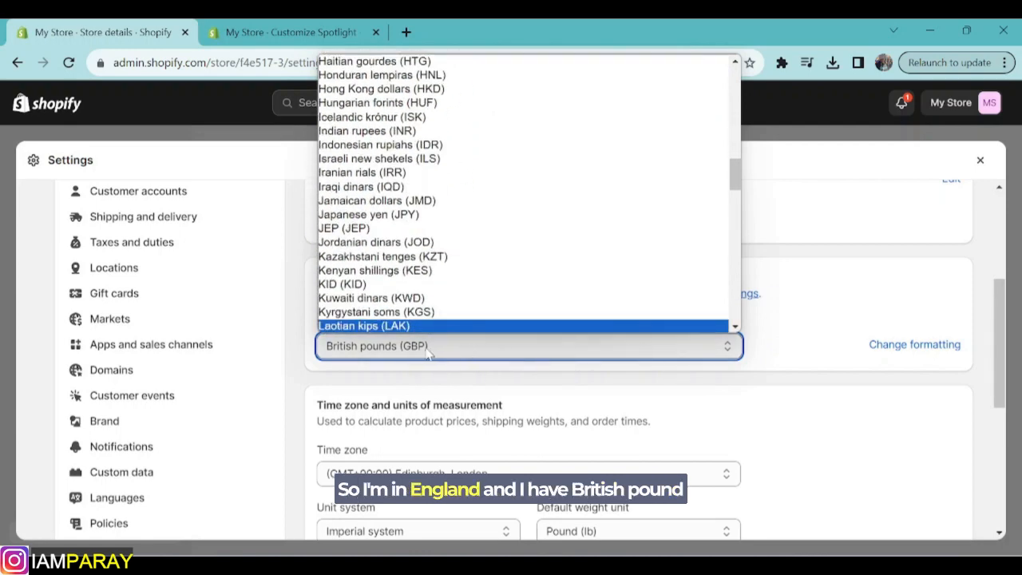
{"action": "left_click", "coordinate": [765, 354]}
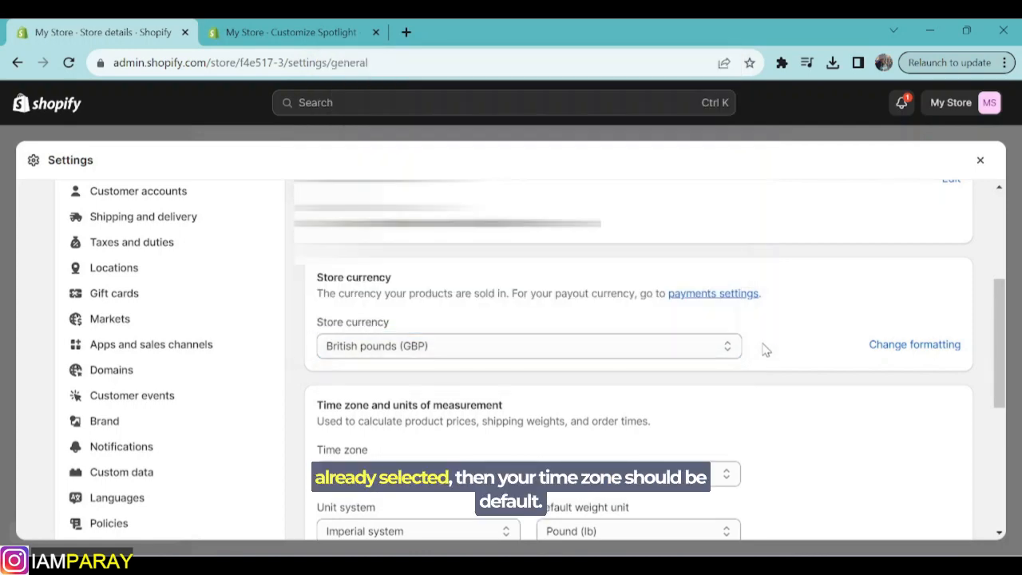
{"action": "scroll", "coordinate": [660, 349], "scroll_direction": "down", "scroll_amount": 1}
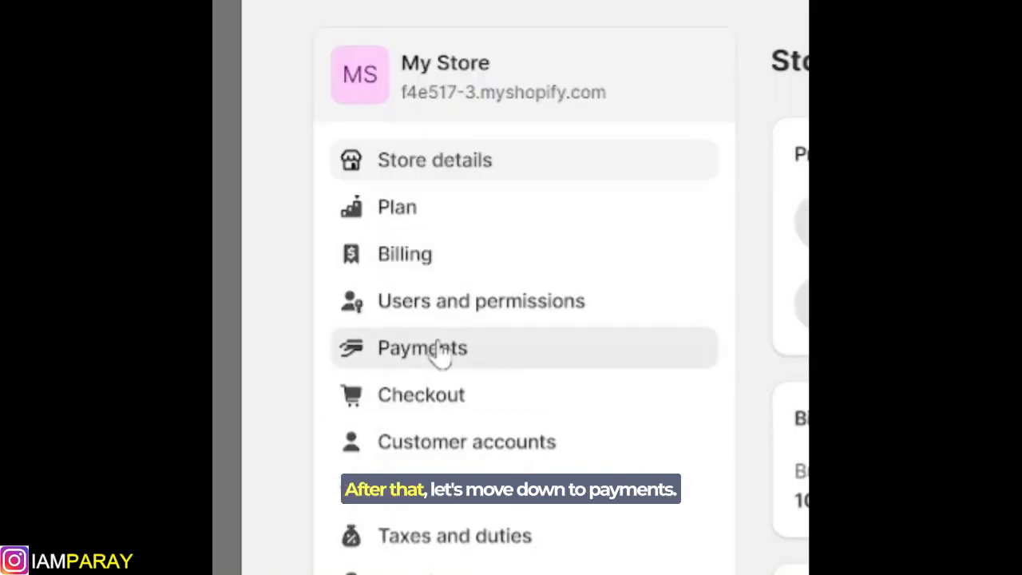
Open the payment settings and review Shopify Payments and the additional payment methods
{"action": "left_click", "coordinate": [125, 379]}
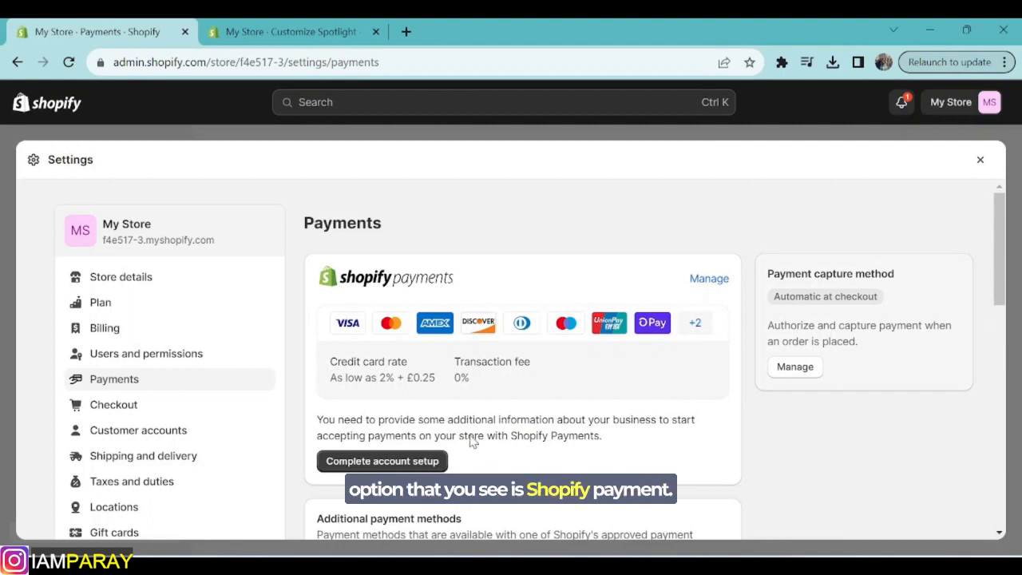
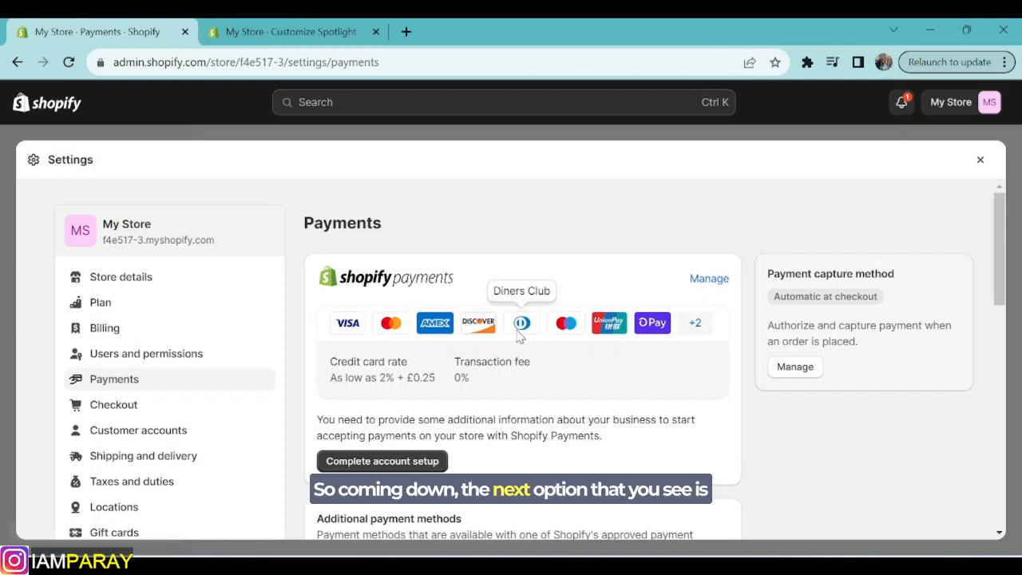
{"action": "scroll", "coordinate": [517, 336], "scroll_direction": "down", "scroll_amount": 2}
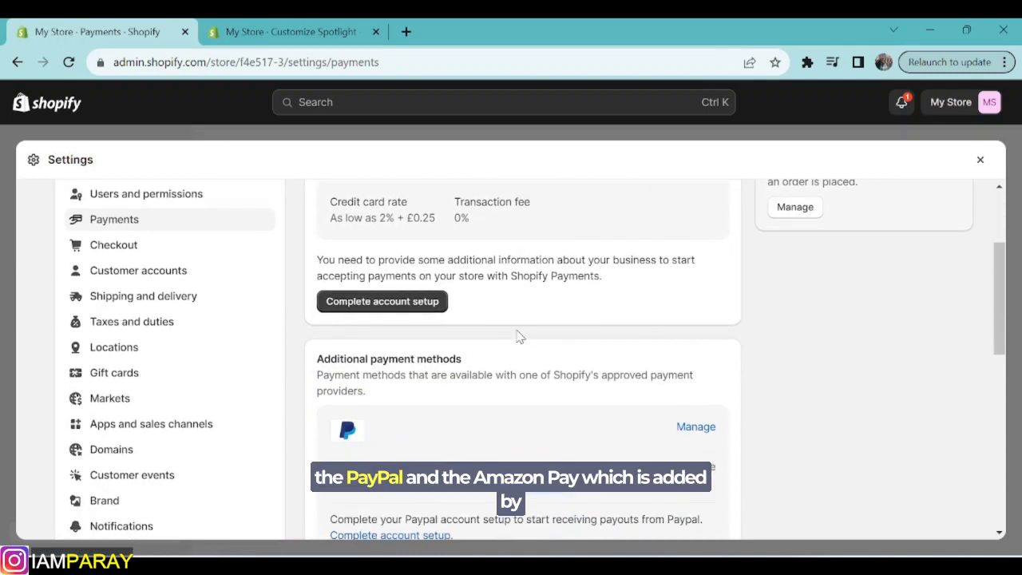
{"action": "scroll", "coordinate": [518, 335], "scroll_direction": "down", "scroll_amount": 1}
{"action": "scroll", "coordinate": [518, 335], "scroll_direction": "down", "scroll_amount": 1}
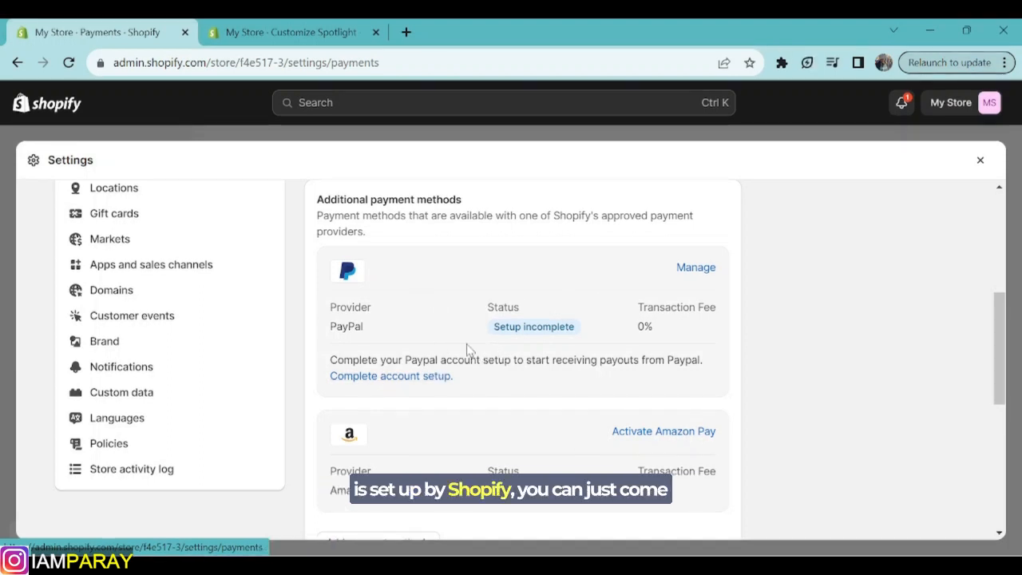
{"action": "scroll", "coordinate": [463, 355], "scroll_direction": "down", "scroll_amount": 1}
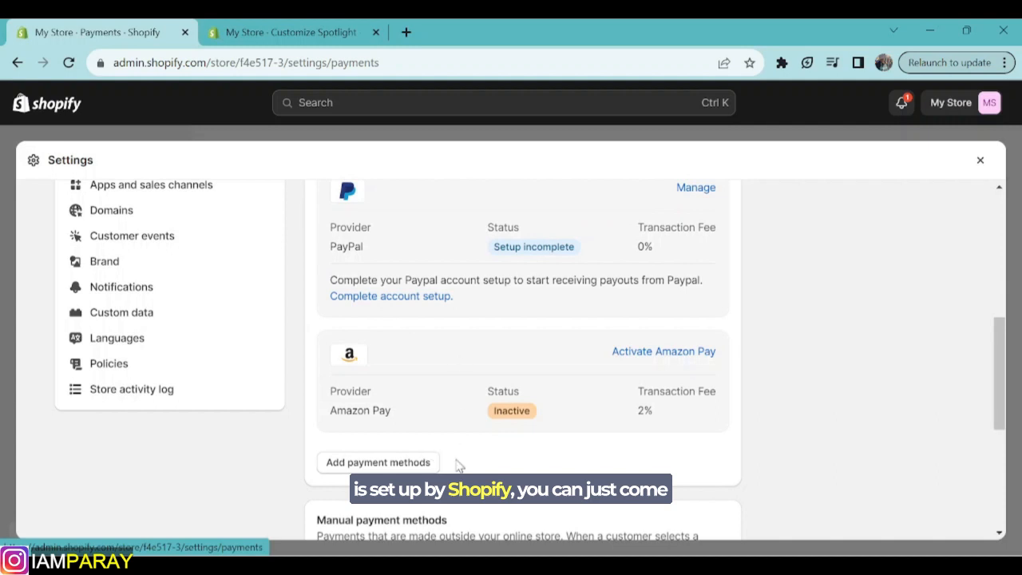
Open the page for adding payment methods and browse the list of payment providers and the cards each one accepts
{"action": "left_click", "coordinate": [364, 463]}
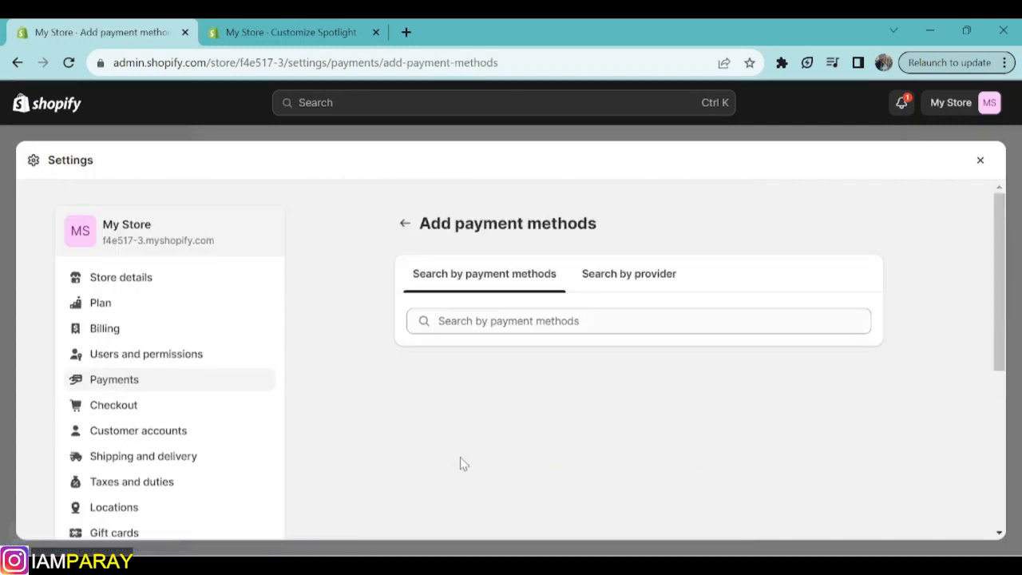
{"action": "left_click", "coordinate": [646, 277]}
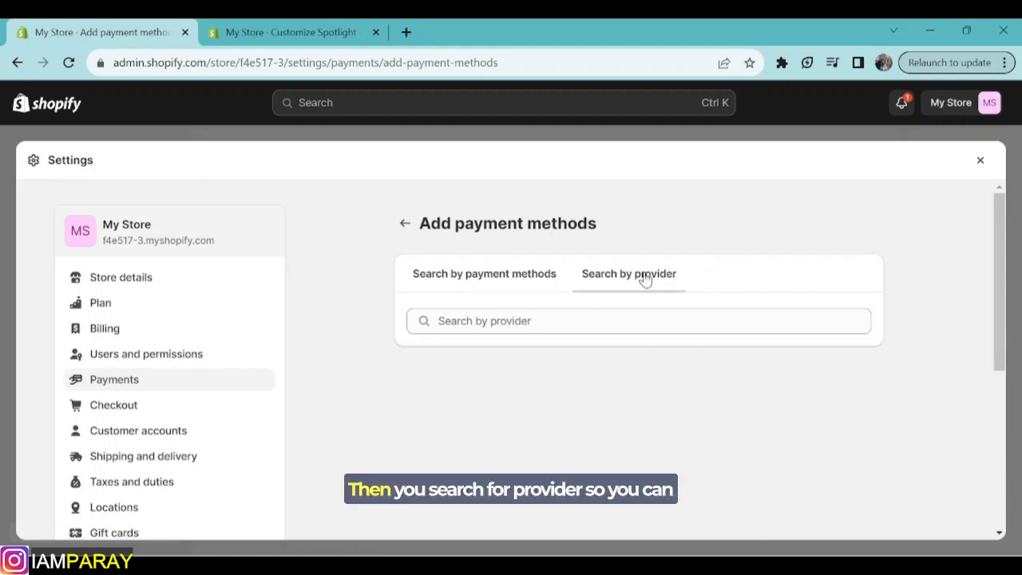
{"action": "left_click", "coordinate": [596, 323]}
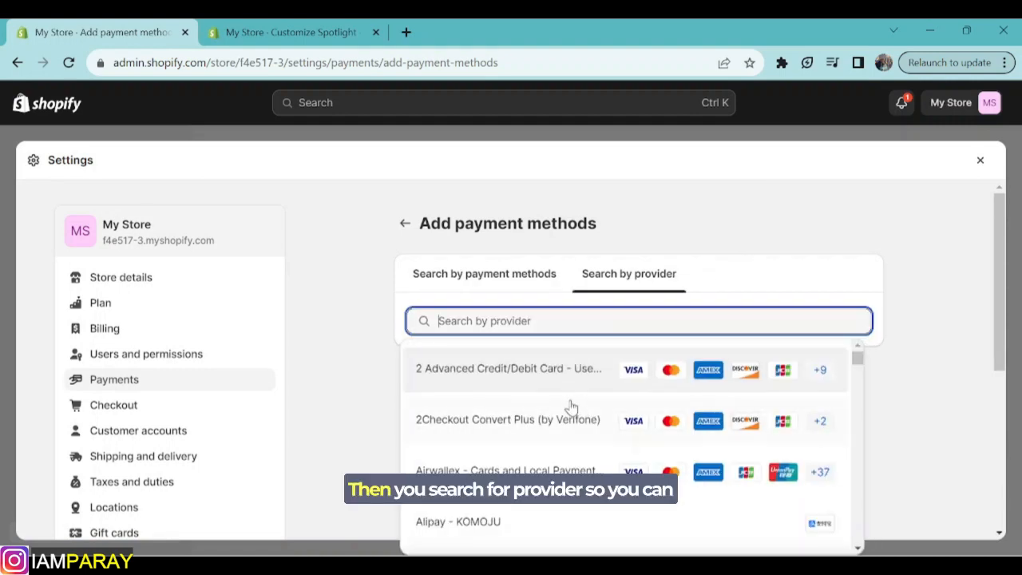
{"action": "scroll", "coordinate": [575, 409], "scroll_direction": "down", "scroll_amount": 1}
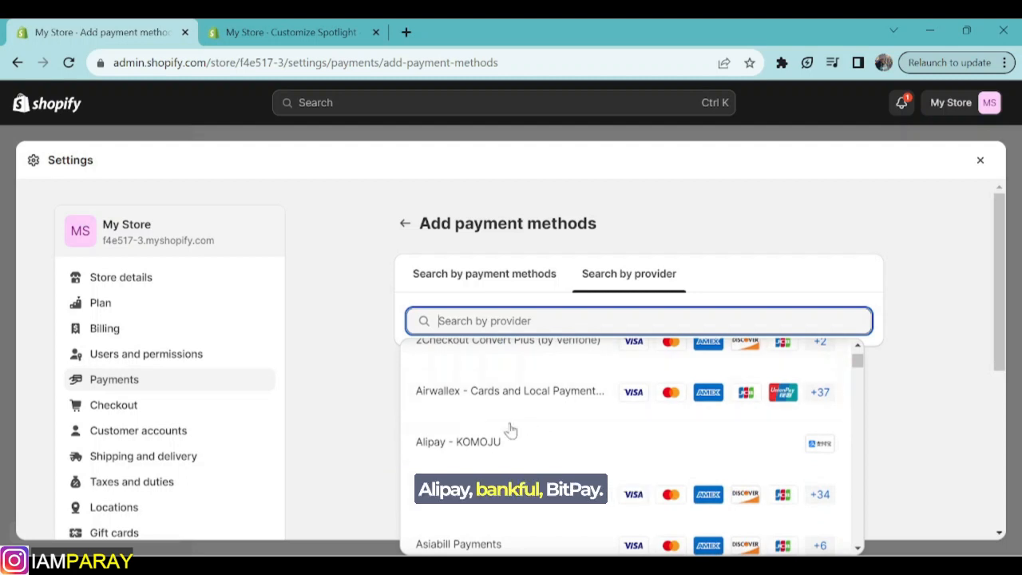
{"action": "scroll", "coordinate": [511, 447], "scroll_direction": "down", "scroll_amount": 3}
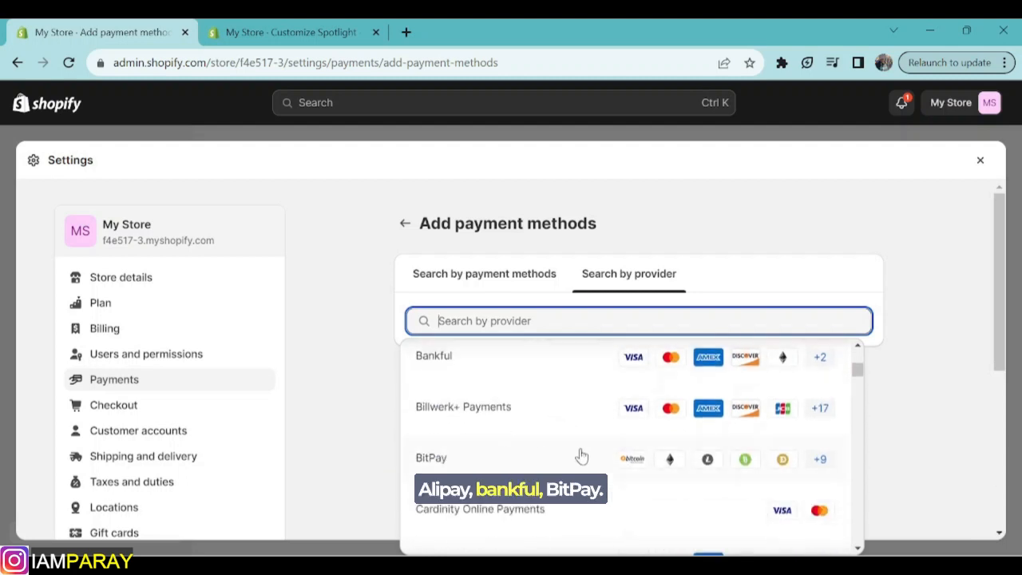
{"action": "scroll", "coordinate": [579, 455], "scroll_direction": "down", "scroll_amount": 4}
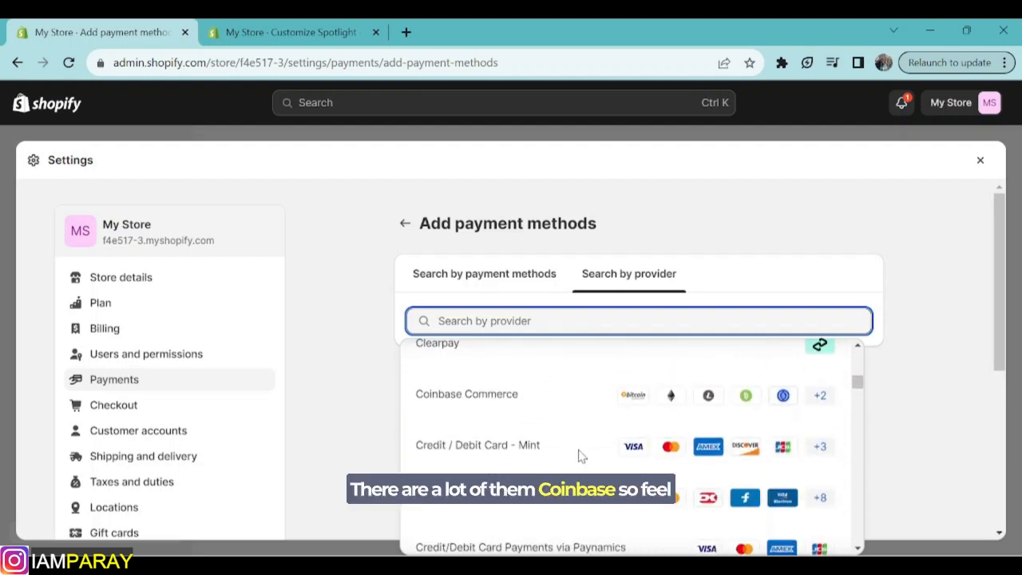
{"action": "scroll", "coordinate": [532, 454], "scroll_direction": "down", "scroll_amount": 1}
{"action": "scroll", "coordinate": [535, 460], "scroll_direction": "down", "scroll_amount": 3}
{"action": "scroll", "coordinate": [535, 463], "scroll_direction": "down", "scroll_amount": 6}
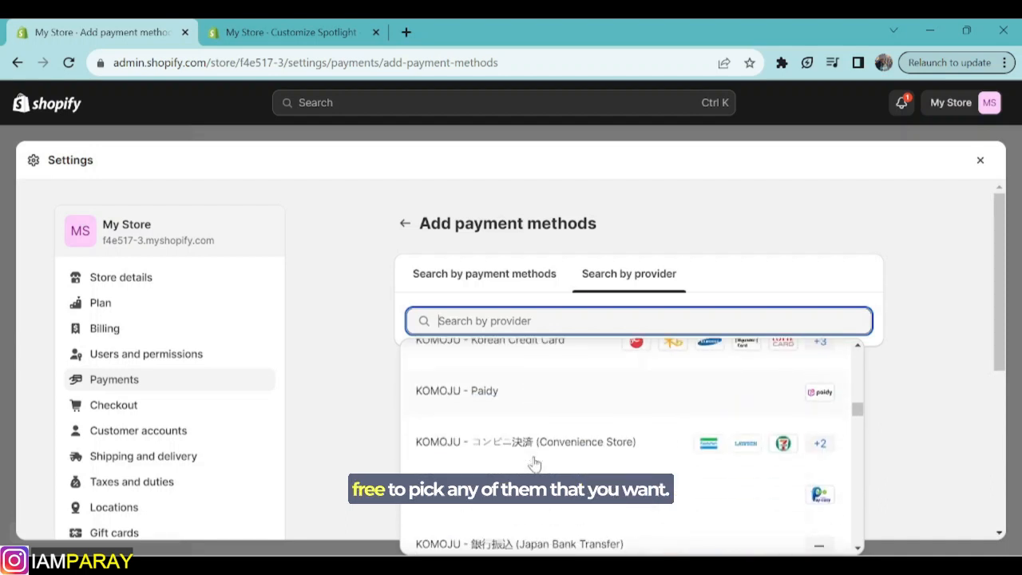
{"action": "scroll", "coordinate": [463, 361], "scroll_direction": "up", "scroll_amount": 1}
{"action": "scroll", "coordinate": [542, 417], "scroll_direction": "down", "scroll_amount": 3}
{"action": "scroll", "coordinate": [543, 419], "scroll_direction": "down", "scroll_amount": 6}
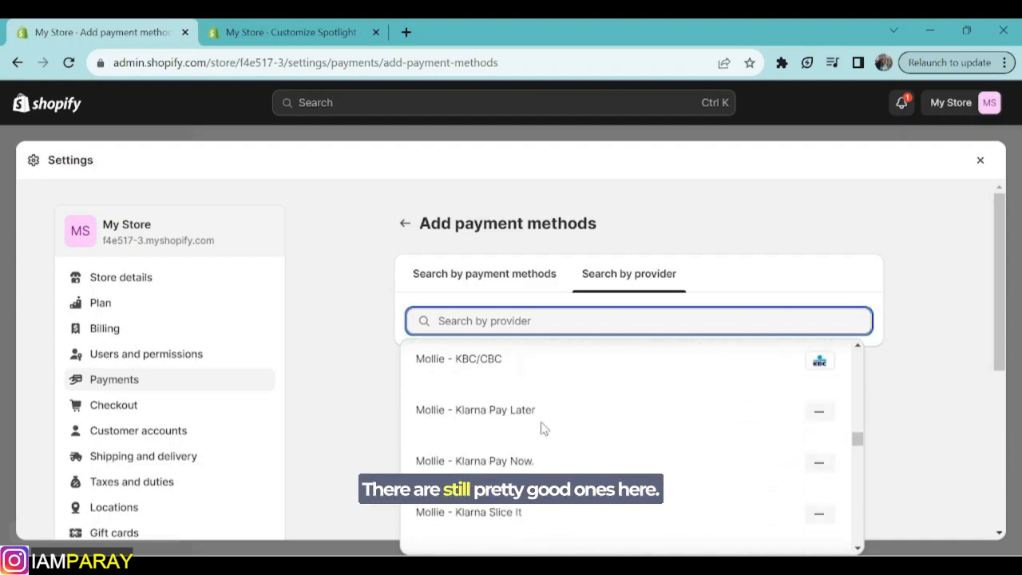
{"action": "scroll", "coordinate": [542, 429], "scroll_direction": "down", "scroll_amount": 1}
{"action": "scroll", "coordinate": [543, 431], "scroll_direction": "down", "scroll_amount": 2}
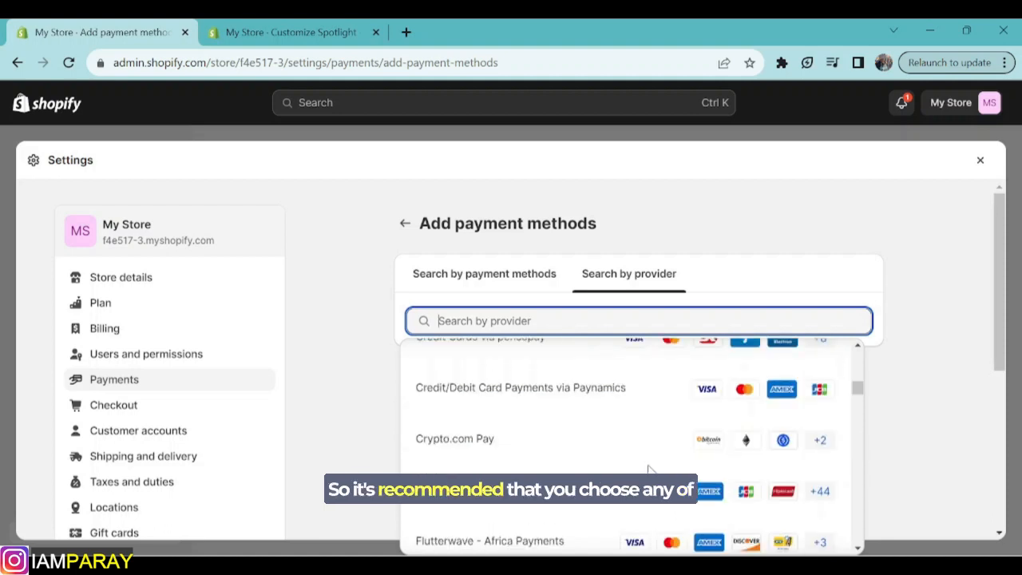
{"action": "scroll", "coordinate": [650, 468], "scroll_direction": "down", "scroll_amount": 3}
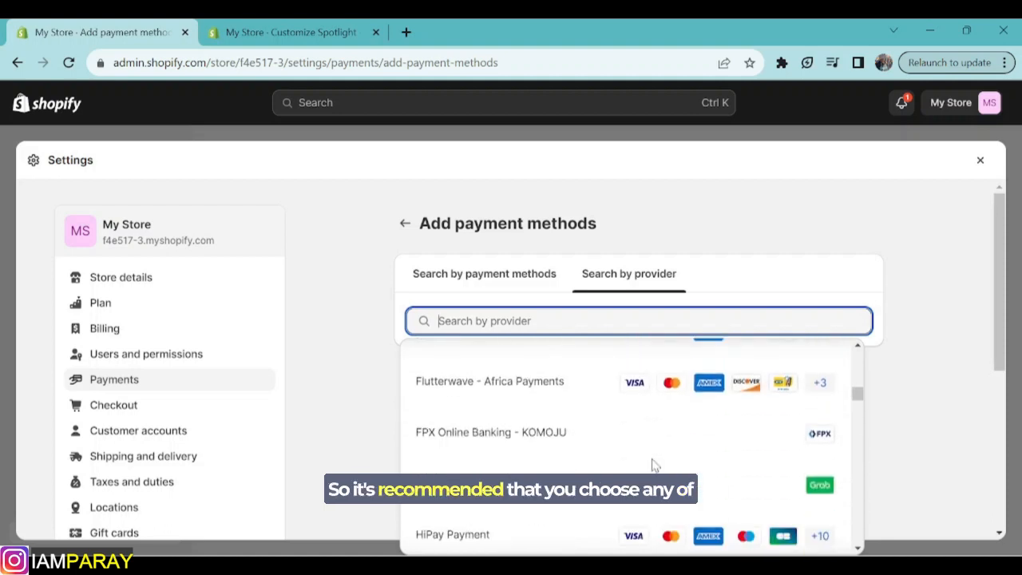
{"action": "scroll", "coordinate": [651, 466], "scroll_direction": "down", "scroll_amount": 1}
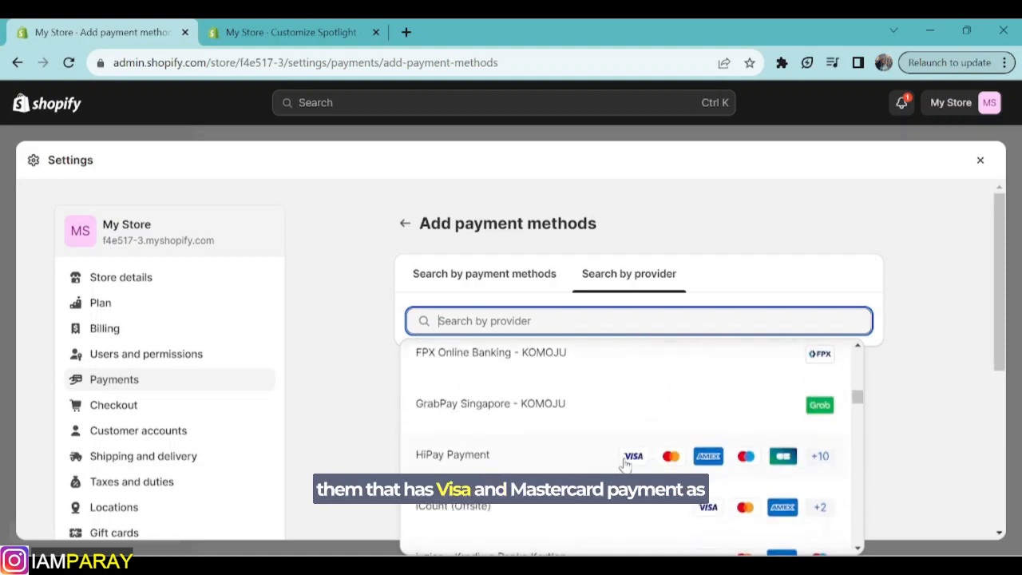
{"action": "scroll", "coordinate": [697, 467], "scroll_direction": "down", "scroll_amount": 4}
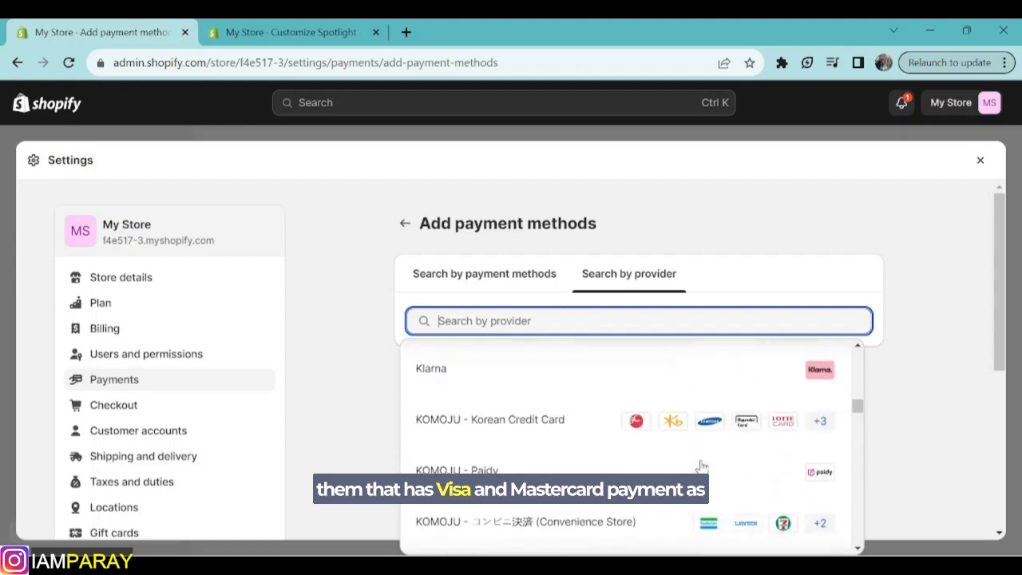
{"action": "scroll", "coordinate": [697, 466], "scroll_direction": "down", "scroll_amount": 4}
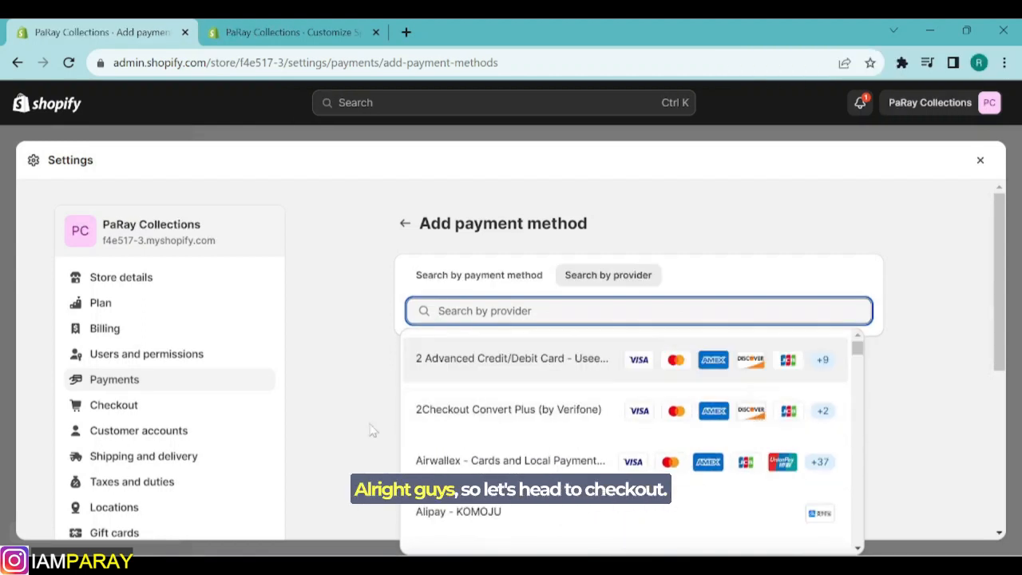
Open the checkout settings and require the customer's first and last name under customer information
{"action": "left_click", "coordinate": [116, 405]}
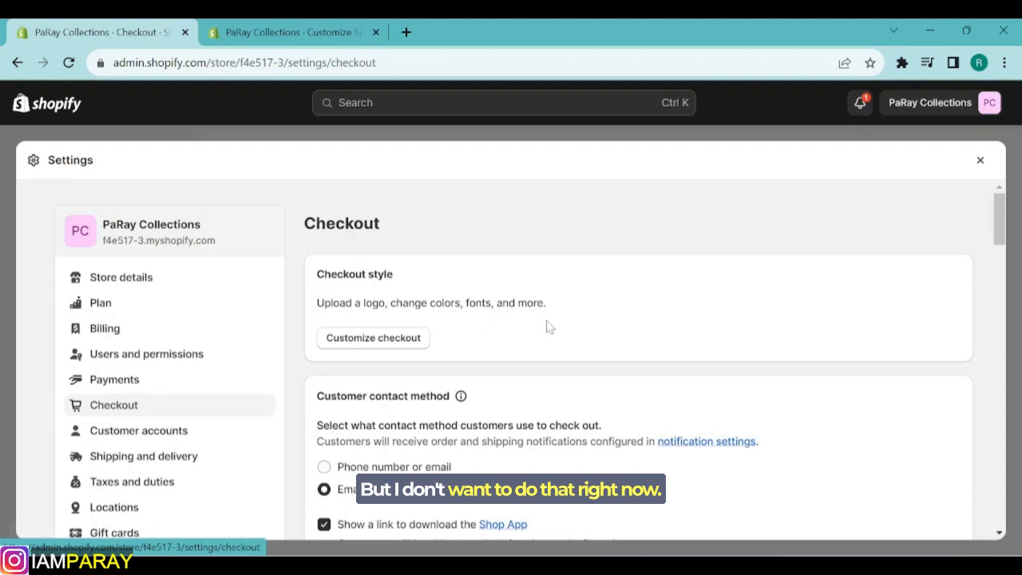
{"action": "scroll", "coordinate": [548, 327], "scroll_direction": "down", "scroll_amount": 3}
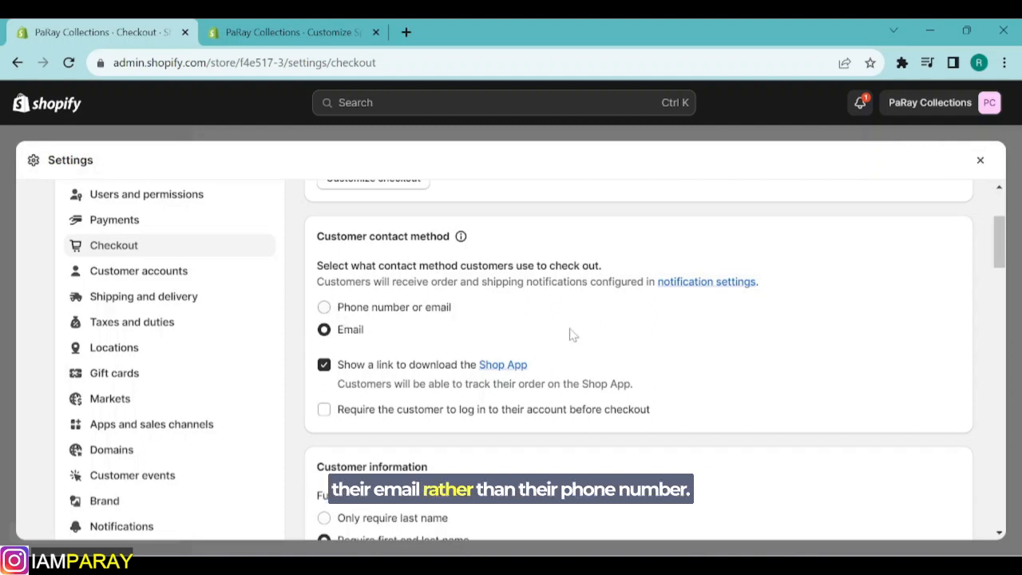
{"action": "scroll", "coordinate": [570, 333], "scroll_direction": "down", "scroll_amount": 3}
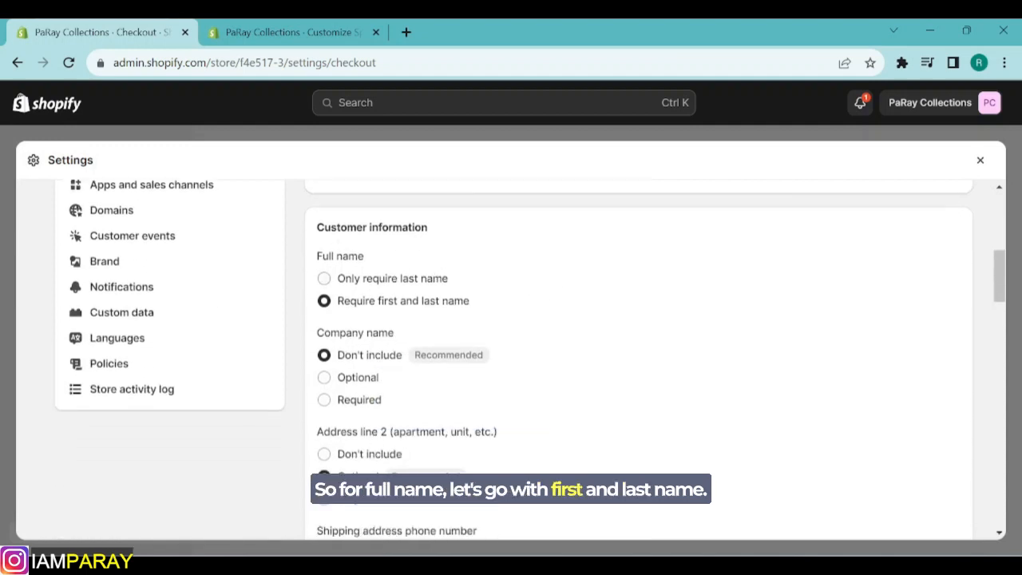
{"action": "left_click", "coordinate": [324, 278]}
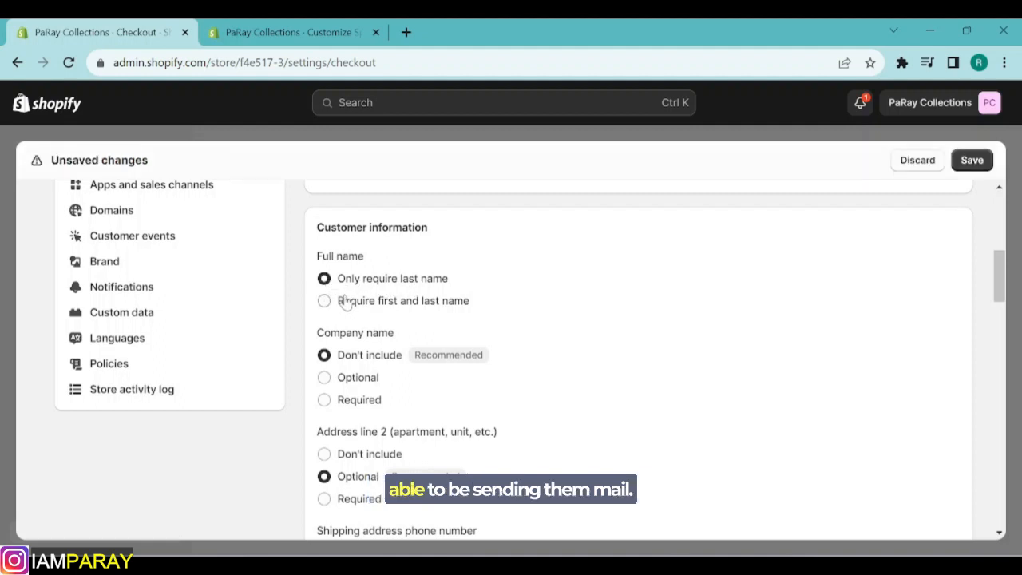
{"action": "left_click", "coordinate": [324, 301]}
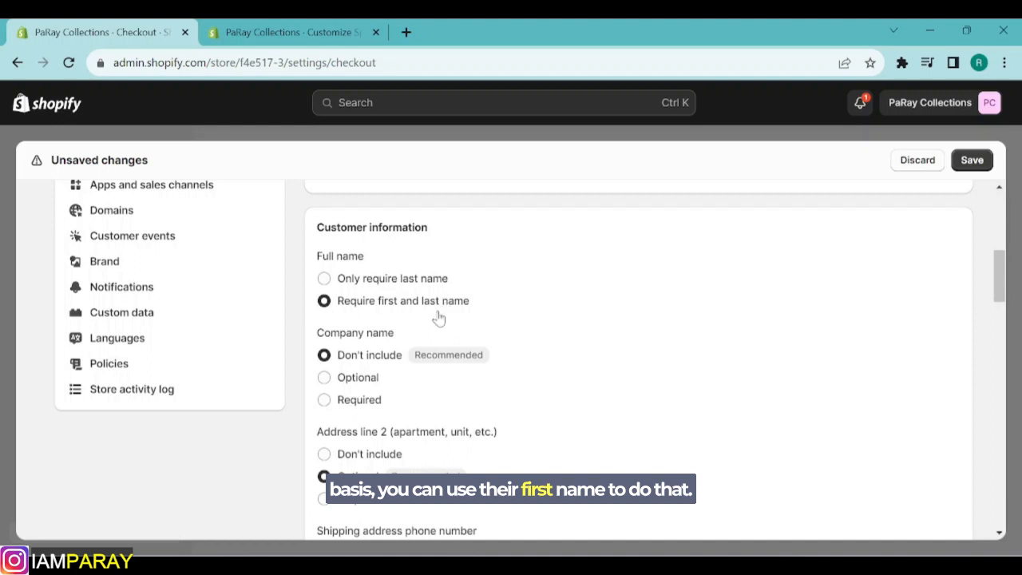
Make the shipping address phone number required in the checkout's customer information
{"action": "scroll", "coordinate": [677, 324], "scroll_direction": "down", "scroll_amount": 1}
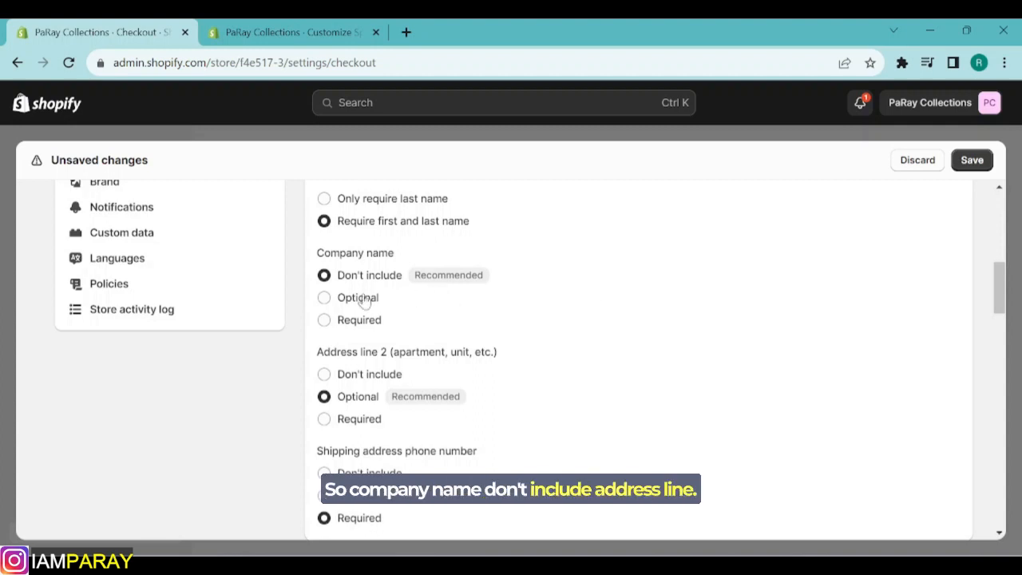
{"action": "scroll", "coordinate": [594, 313], "scroll_direction": "down", "scroll_amount": 1}
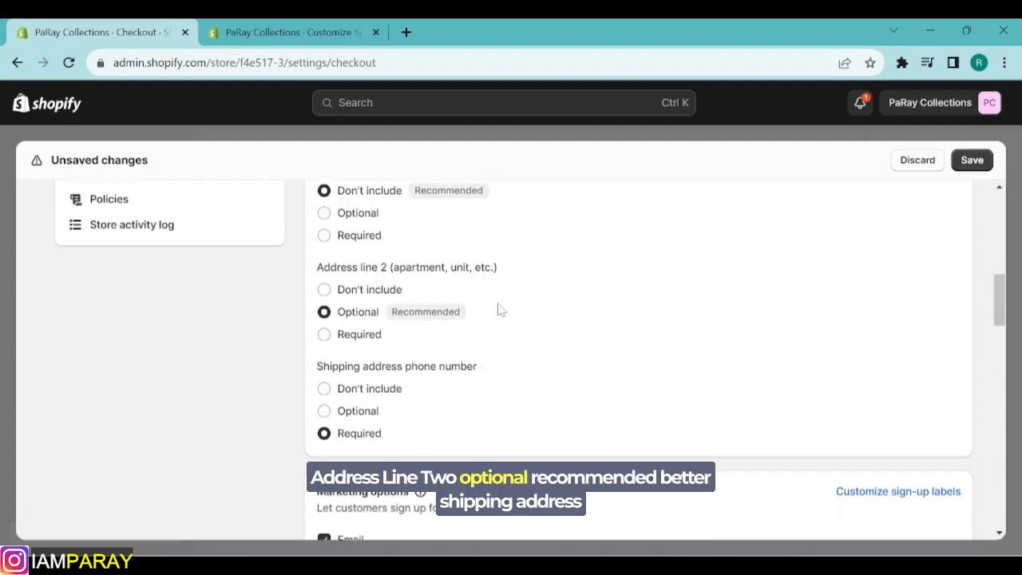
{"action": "scroll", "coordinate": [500, 310], "scroll_direction": "down", "scroll_amount": 1}
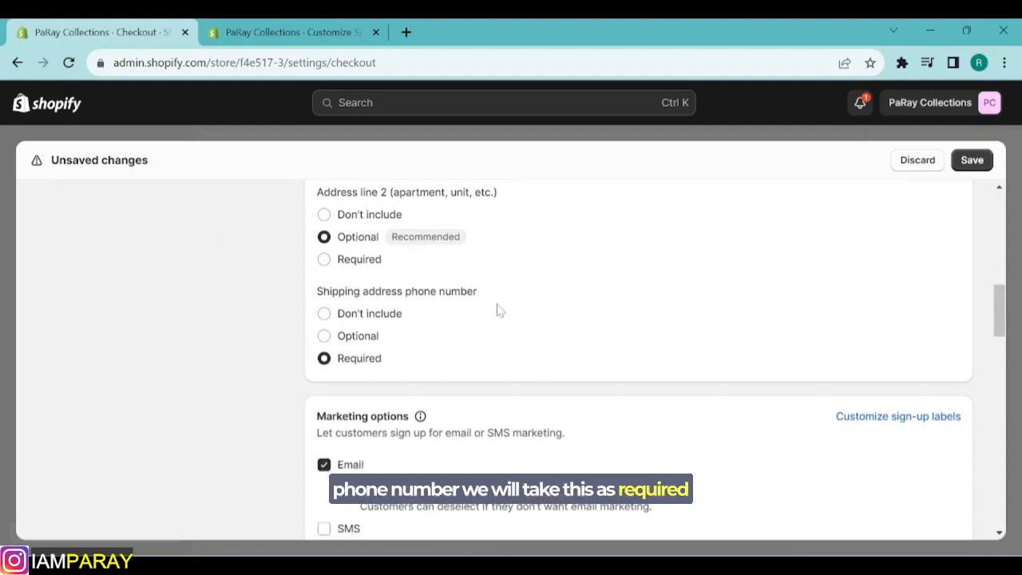
{"action": "left_click", "coordinate": [323, 313]}
{"action": "left_click", "coordinate": [324, 360]}
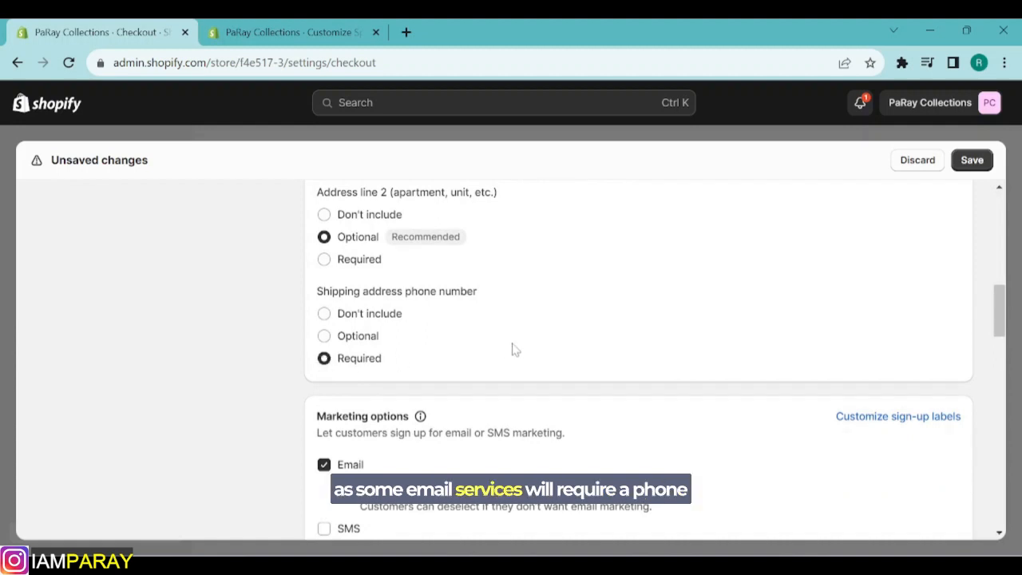
Review the marketing, tipping, address collection and order processing options in the checkout settings
{"action": "scroll", "coordinate": [515, 350], "scroll_direction": "down", "scroll_amount": 1}
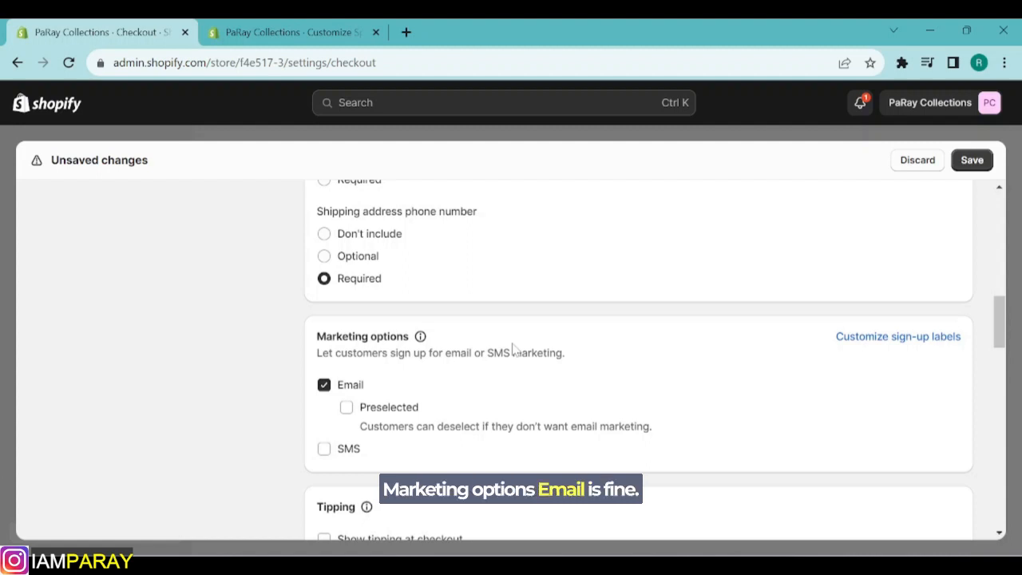
{"action": "scroll", "coordinate": [515, 349], "scroll_direction": "down", "scroll_amount": 1}
{"action": "scroll", "coordinate": [515, 349], "scroll_direction": "down", "scroll_amount": 1}
{"action": "scroll", "coordinate": [515, 350], "scroll_direction": "down", "scroll_amount": 1}
{"action": "scroll", "coordinate": [514, 349], "scroll_direction": "up", "scroll_amount": 1}
{"action": "scroll", "coordinate": [554, 354], "scroll_direction": "down", "scroll_amount": 3}
{"action": "scroll", "coordinate": [555, 353], "scroll_direction": "down", "scroll_amount": 4}
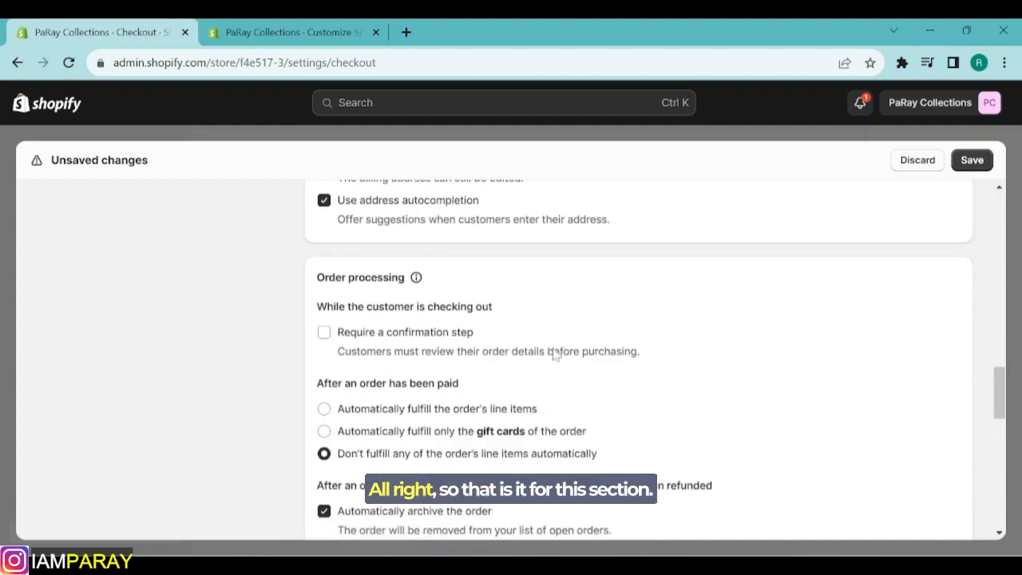
{"action": "scroll", "coordinate": [557, 354], "scroll_direction": "down", "scroll_amount": 5}
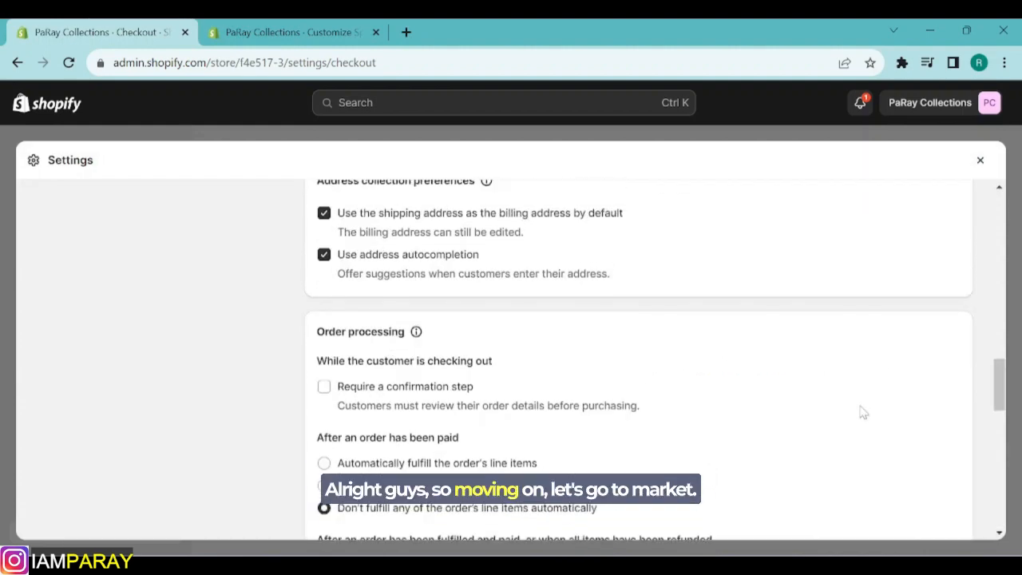
Open the Markets settings and review the active and inactive markets and the recommendations
{"action": "scroll", "coordinate": [860, 411], "scroll_direction": "up", "scroll_amount": 8}
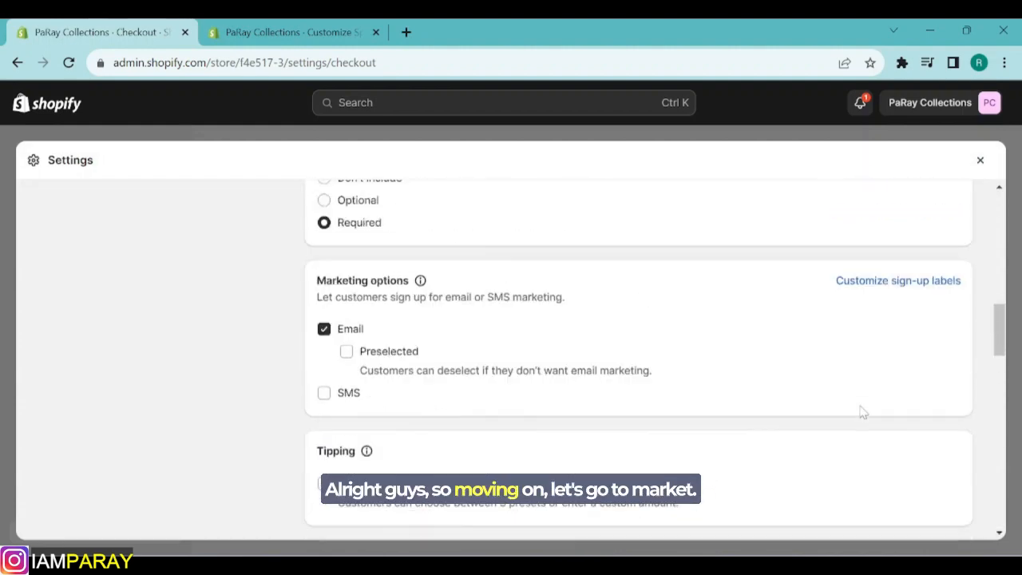
{"action": "scroll", "coordinate": [860, 411], "scroll_direction": "up", "scroll_amount": 5}
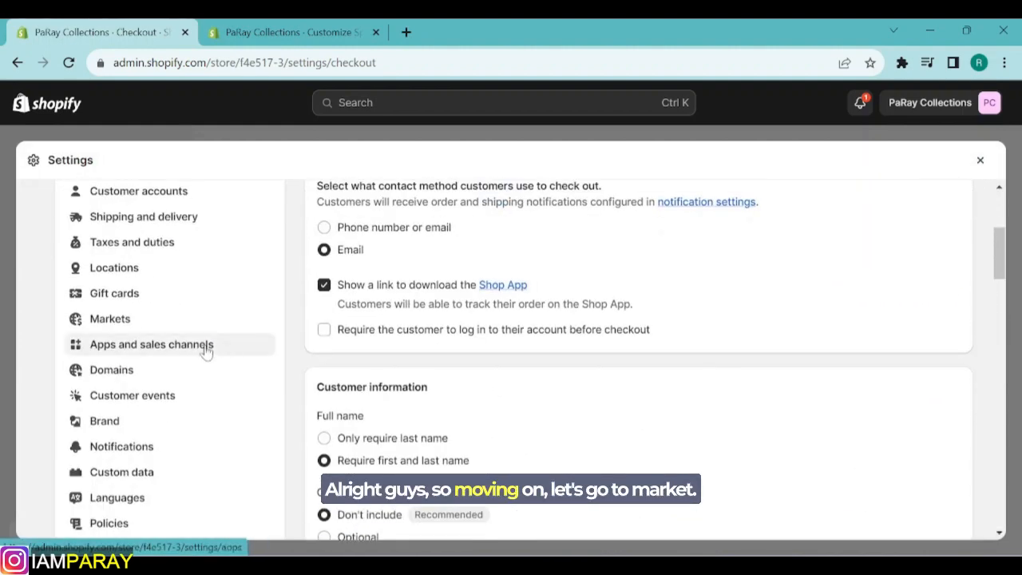
{"action": "left_click", "coordinate": [111, 323]}
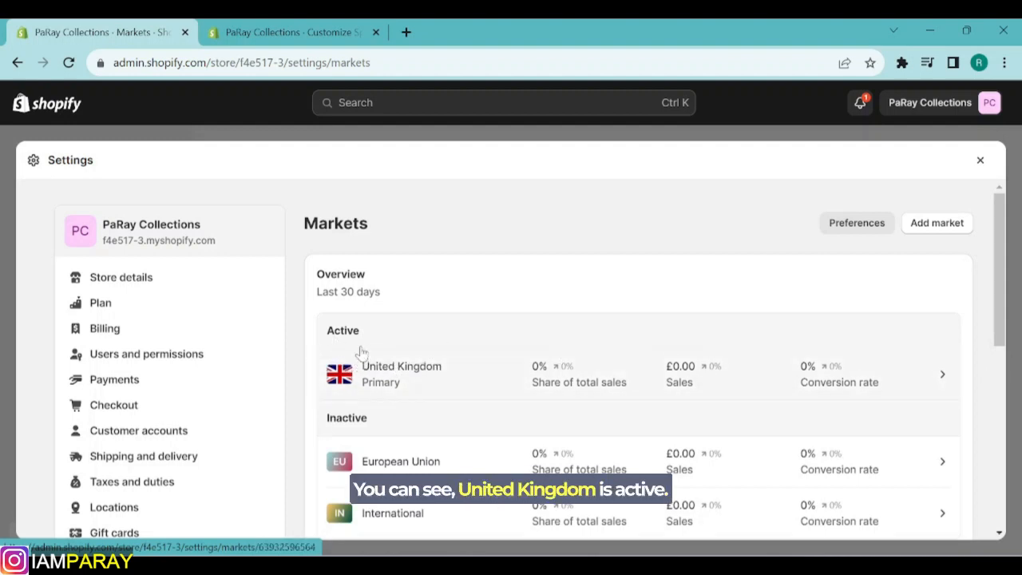
{"action": "scroll", "coordinate": [489, 360], "scroll_direction": "down", "scroll_amount": 2}
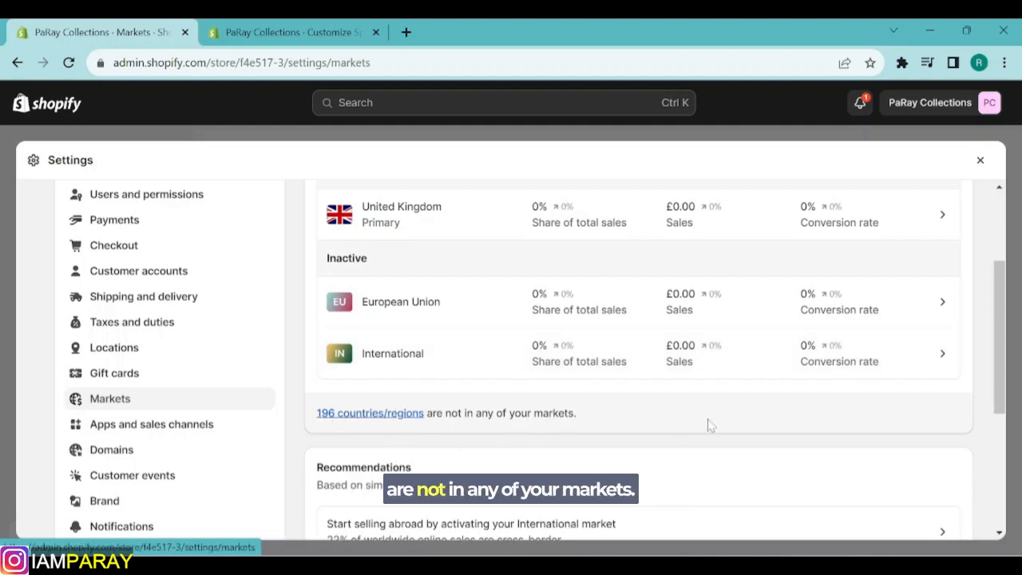
{"action": "scroll", "coordinate": [694, 419], "scroll_direction": "down", "scroll_amount": 1}
{"action": "scroll", "coordinate": [495, 372], "scroll_direction": "up", "scroll_amount": 2}
Open the European Union market for editing, review its list of included countries and regions, and leave the selection unsaved
{"action": "left_click", "coordinate": [481, 388]}
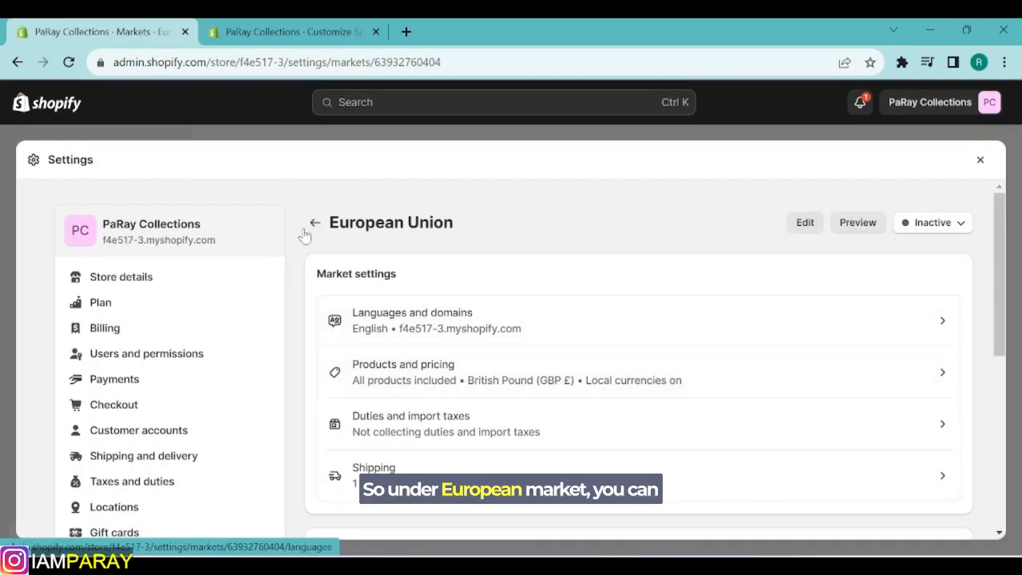
{"action": "left_click", "coordinate": [805, 224]}
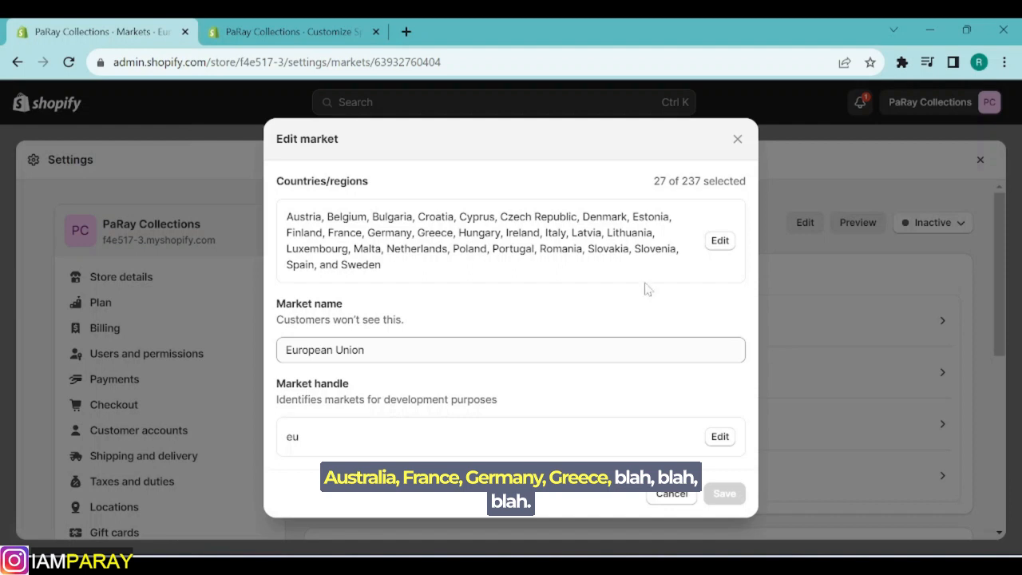
{"action": "left_click", "coordinate": [718, 243]}
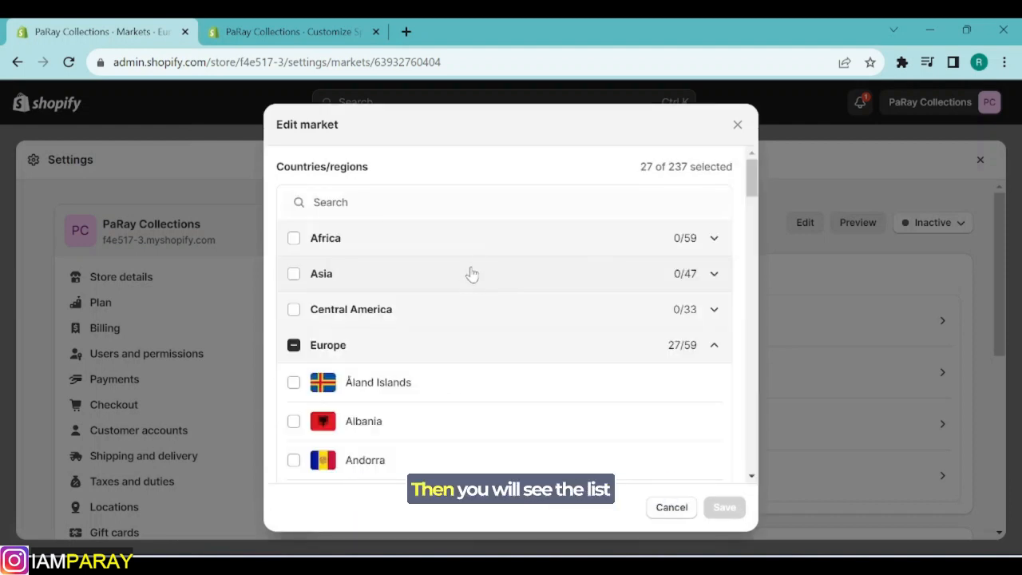
{"action": "scroll", "coordinate": [467, 298], "scroll_direction": "down", "scroll_amount": 1}
{"action": "scroll", "coordinate": [466, 307], "scroll_direction": "down", "scroll_amount": 5}
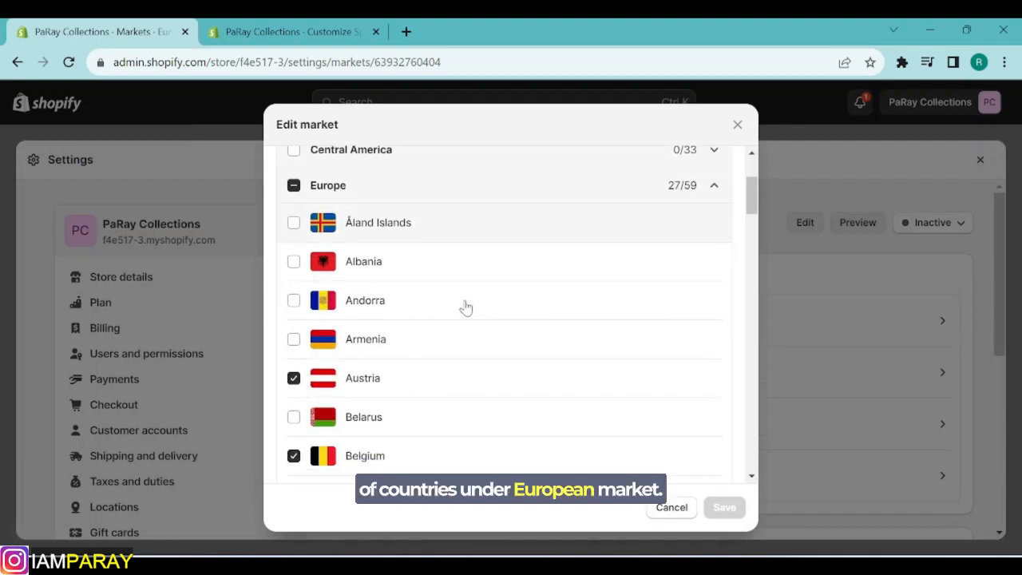
{"action": "scroll", "coordinate": [466, 307], "scroll_direction": "down", "scroll_amount": 2}
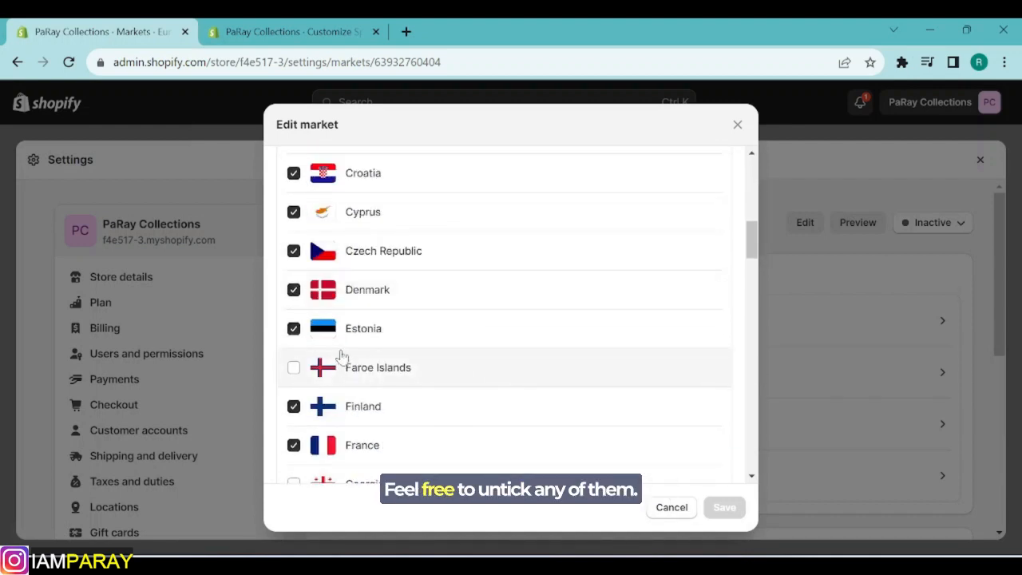
{"action": "scroll", "coordinate": [415, 356], "scroll_direction": "down", "scroll_amount": 4}
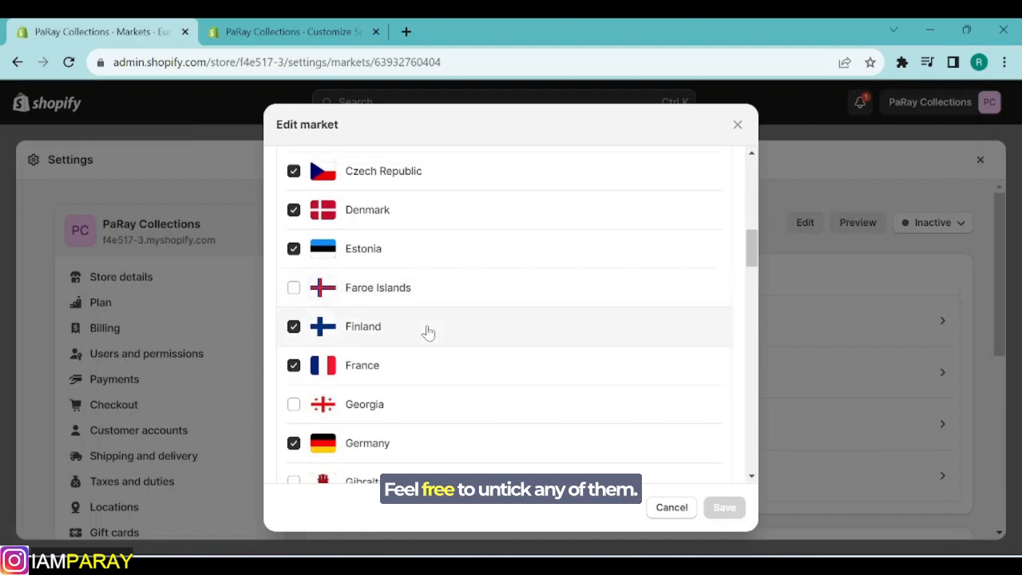
{"action": "scroll", "coordinate": [426, 333], "scroll_direction": "down", "scroll_amount": 2}
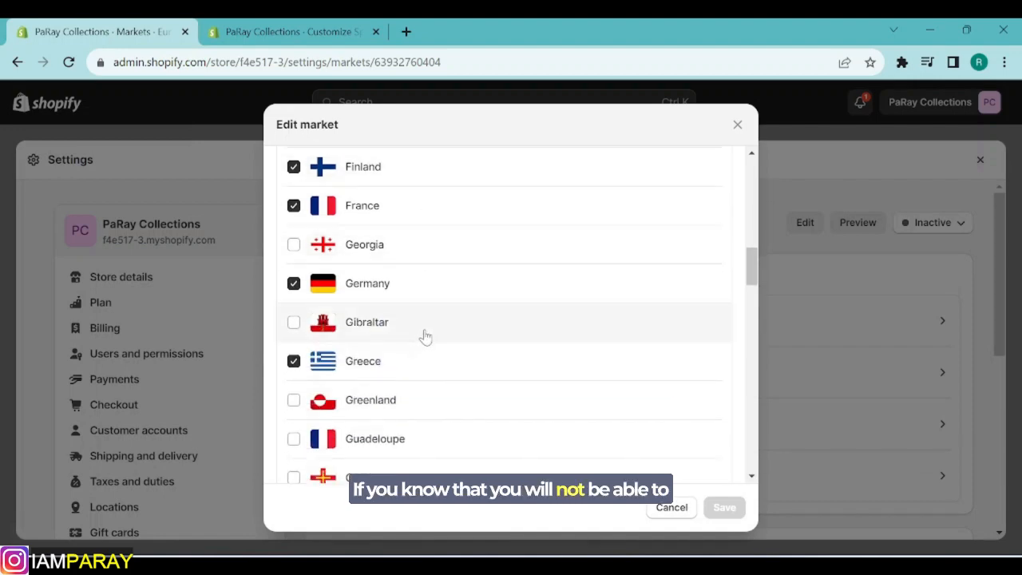
{"action": "scroll", "coordinate": [424, 340], "scroll_direction": "down", "scroll_amount": 4}
{"action": "scroll", "coordinate": [410, 371], "scroll_direction": "down", "scroll_amount": 2}
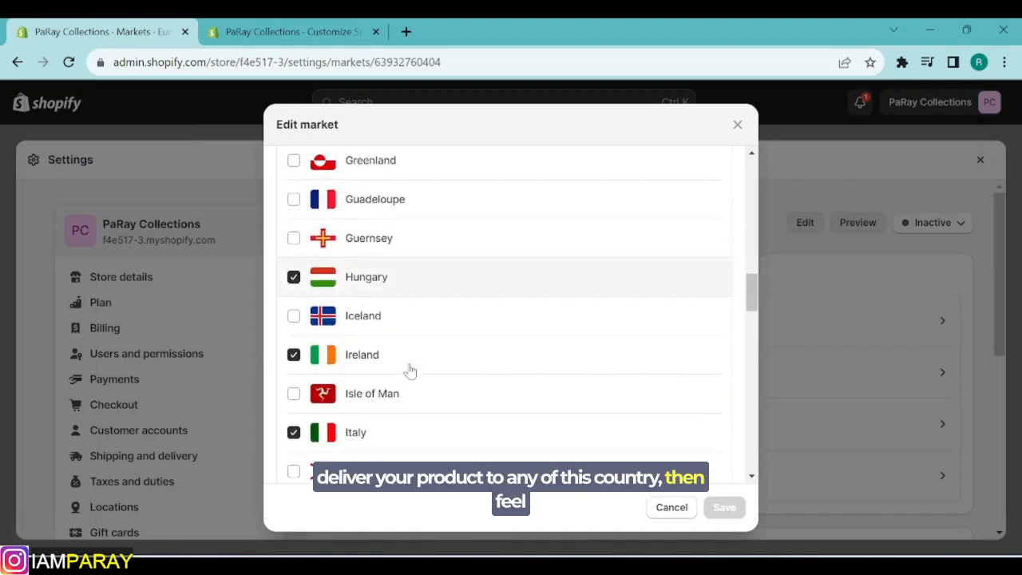
{"action": "scroll", "coordinate": [409, 371], "scroll_direction": "down", "scroll_amount": 2}
{"action": "scroll", "coordinate": [517, 321], "scroll_direction": "up", "scroll_amount": 10}
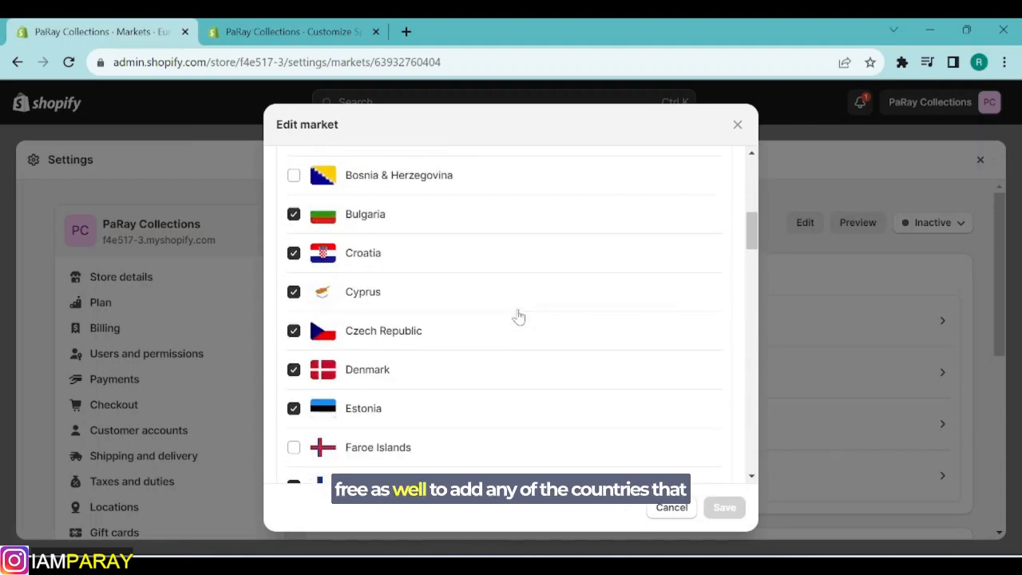
{"action": "scroll", "coordinate": [495, 311], "scroll_direction": "down", "scroll_amount": 8}
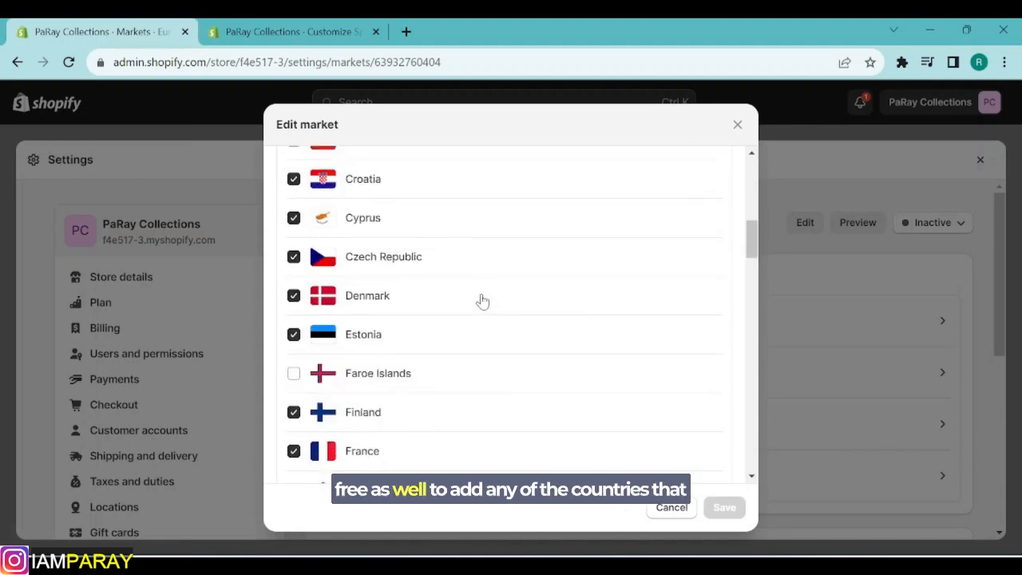
{"action": "scroll", "coordinate": [482, 300], "scroll_direction": "down", "scroll_amount": 9}
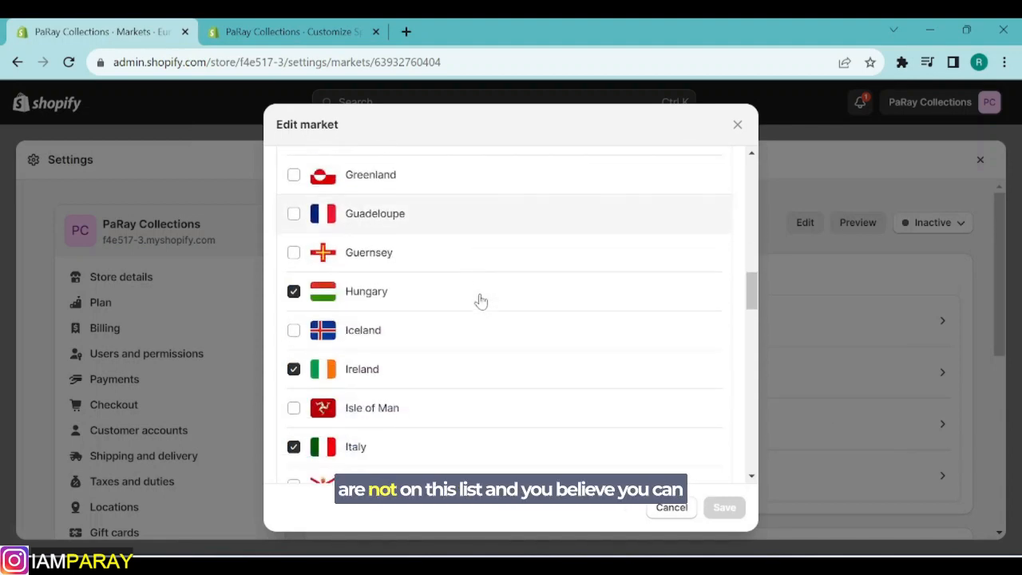
{"action": "scroll", "coordinate": [477, 312], "scroll_direction": "down", "scroll_amount": 6}
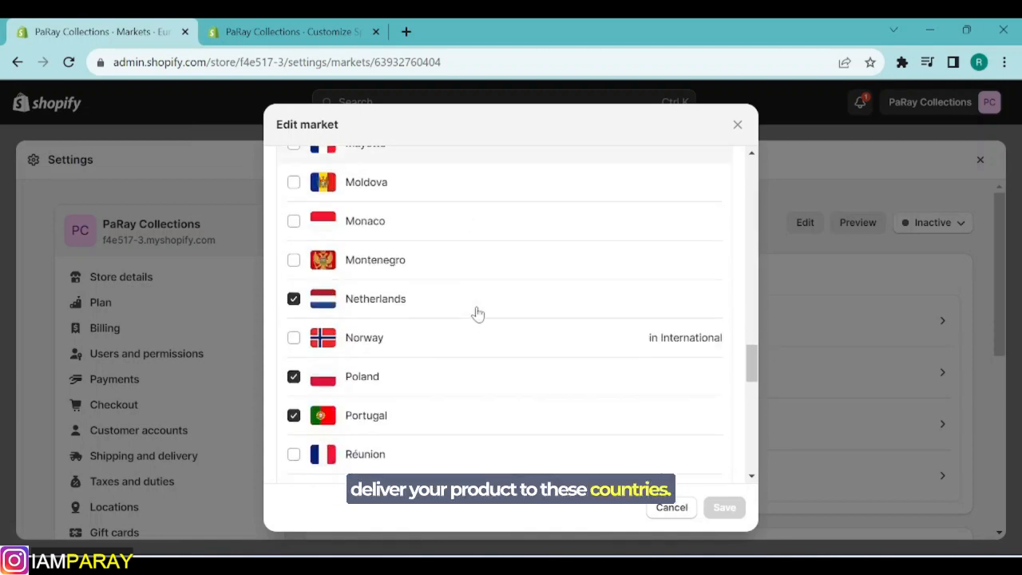
{"action": "scroll", "coordinate": [479, 311], "scroll_direction": "up", "scroll_amount": 3}
{"action": "scroll", "coordinate": [536, 312], "scroll_direction": "up", "scroll_amount": 12}
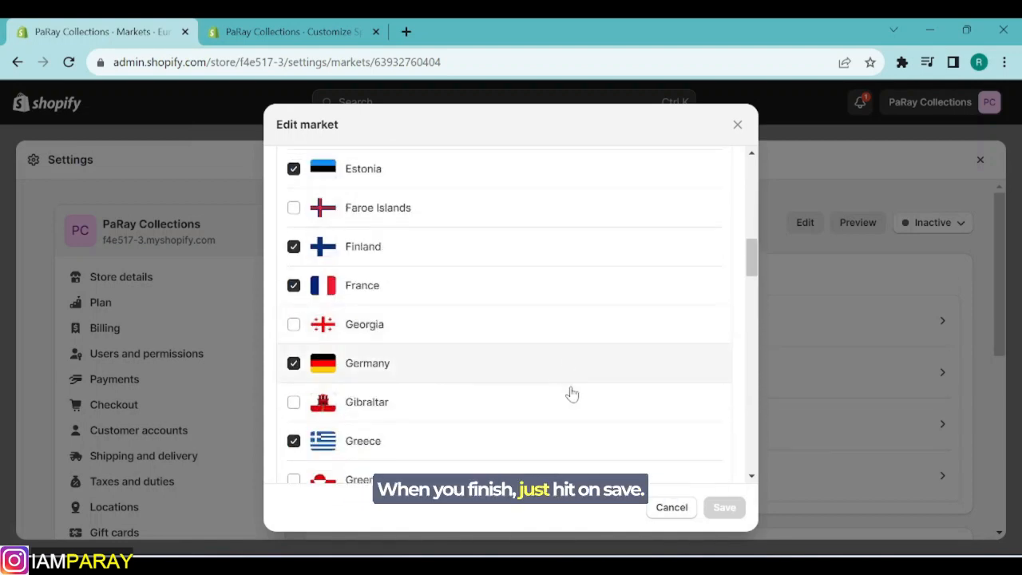
{"action": "left_click", "coordinate": [671, 507]}
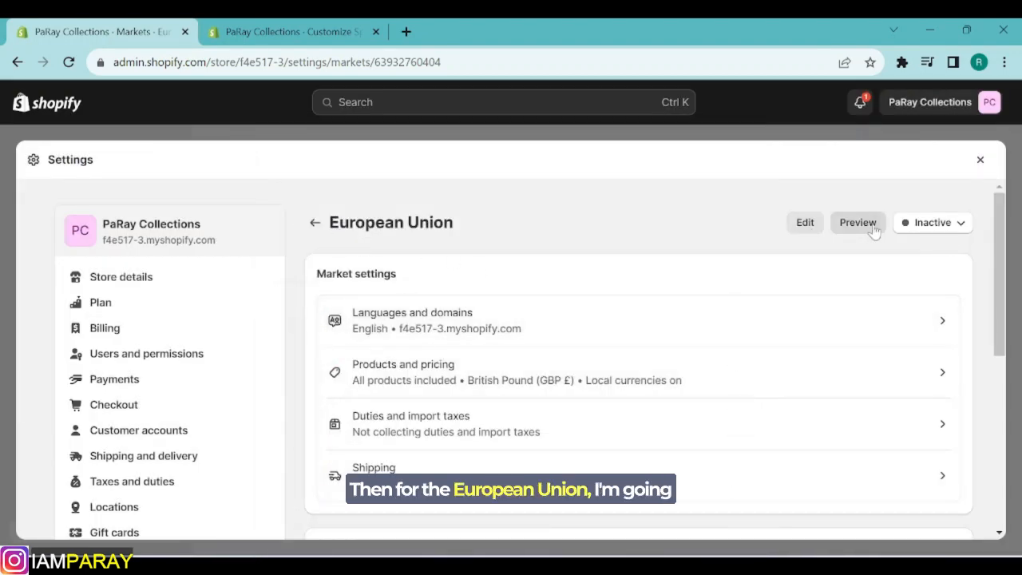
Try to set the European Union market's status to Active and return to the markets list
{"action": "left_click", "coordinate": [954, 228]}
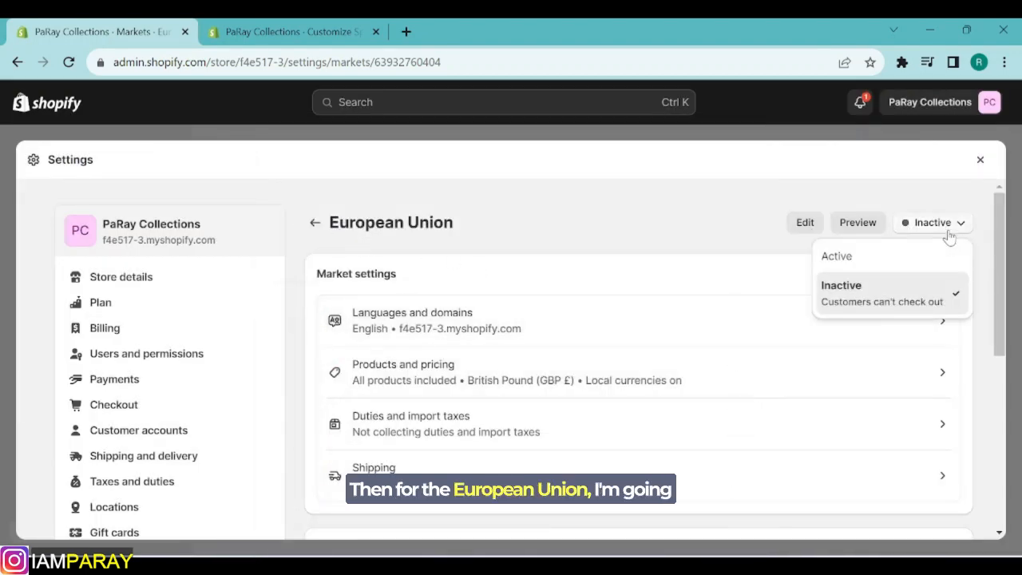
{"action": "left_click", "coordinate": [874, 259]}
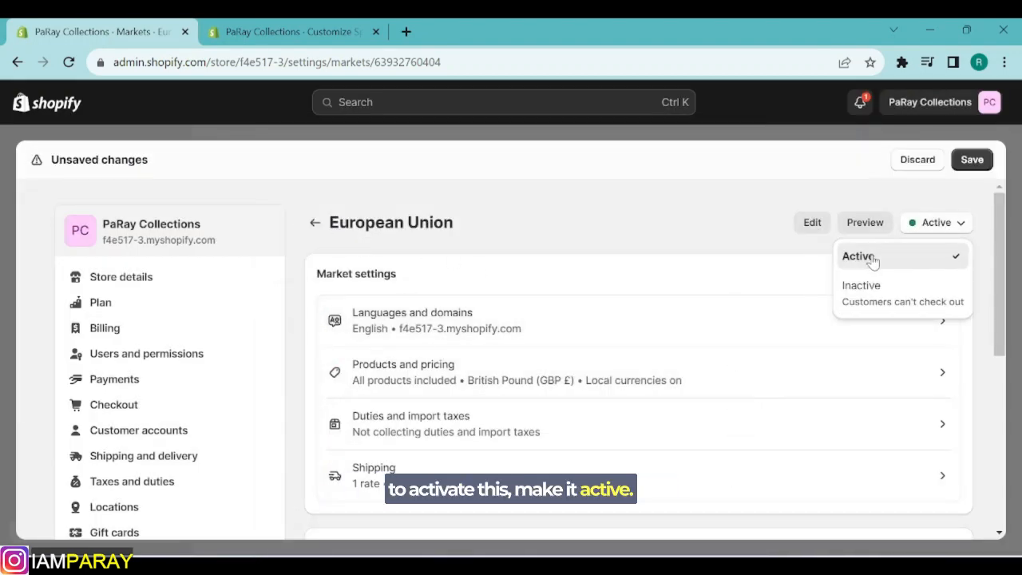
{"action": "left_click", "coordinate": [314, 223]}
Open the International market for editing, review its included countries and regions, and leave the selection unsaved
{"action": "scroll", "coordinate": [431, 423], "scroll_direction": "down", "scroll_amount": 1}
{"action": "left_click", "coordinate": [418, 438]}
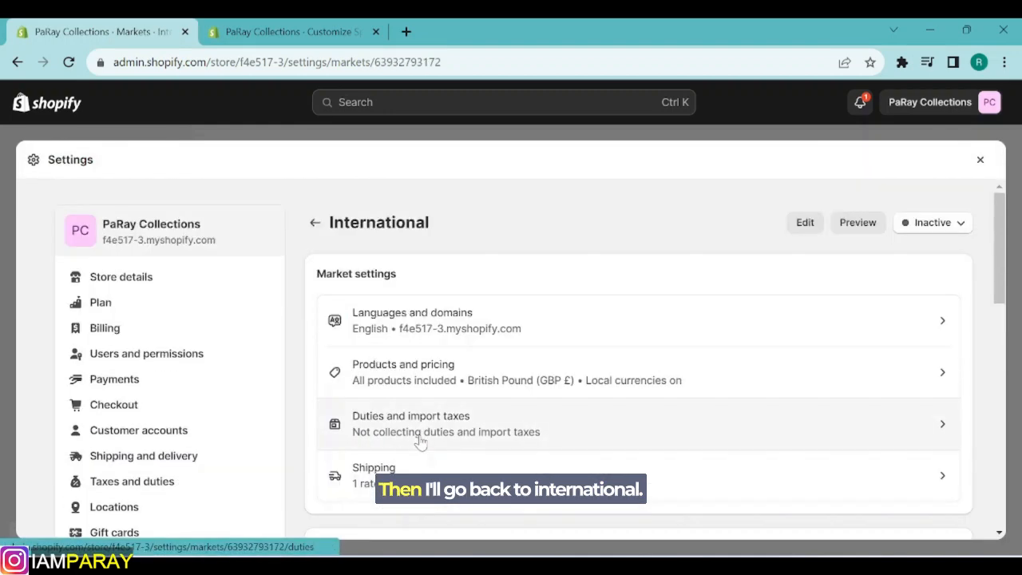
{"action": "left_click", "coordinate": [805, 224]}
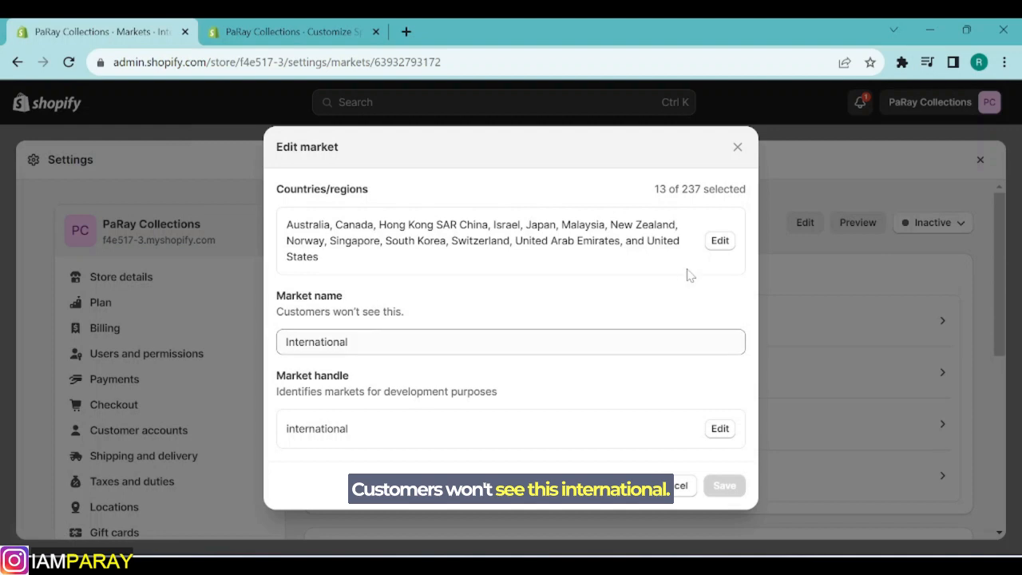
{"action": "left_click", "coordinate": [720, 241]}
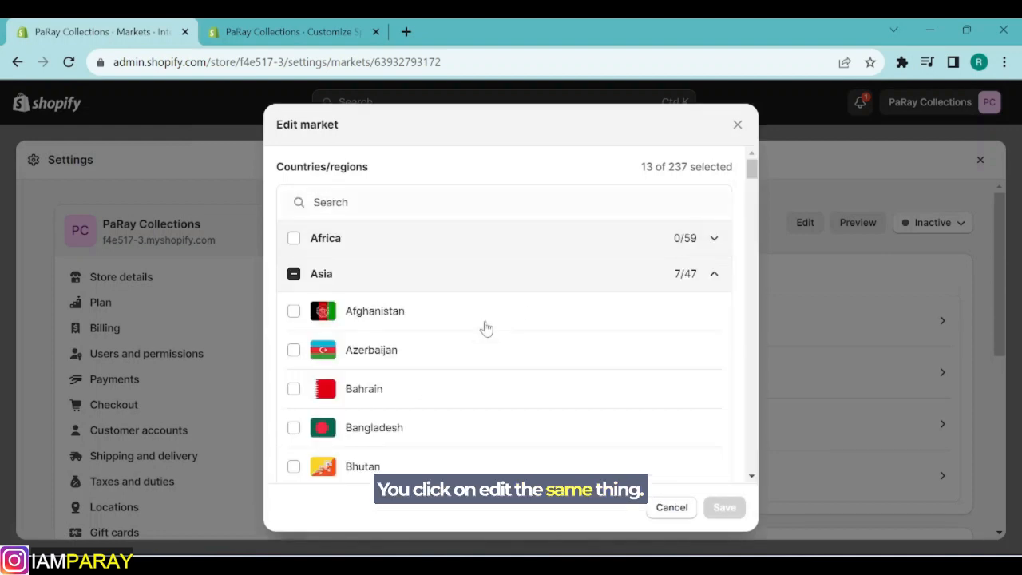
{"action": "scroll", "coordinate": [500, 321], "scroll_direction": "down", "scroll_amount": 8}
{"action": "scroll", "coordinate": [365, 305], "scroll_direction": "down", "scroll_amount": 7}
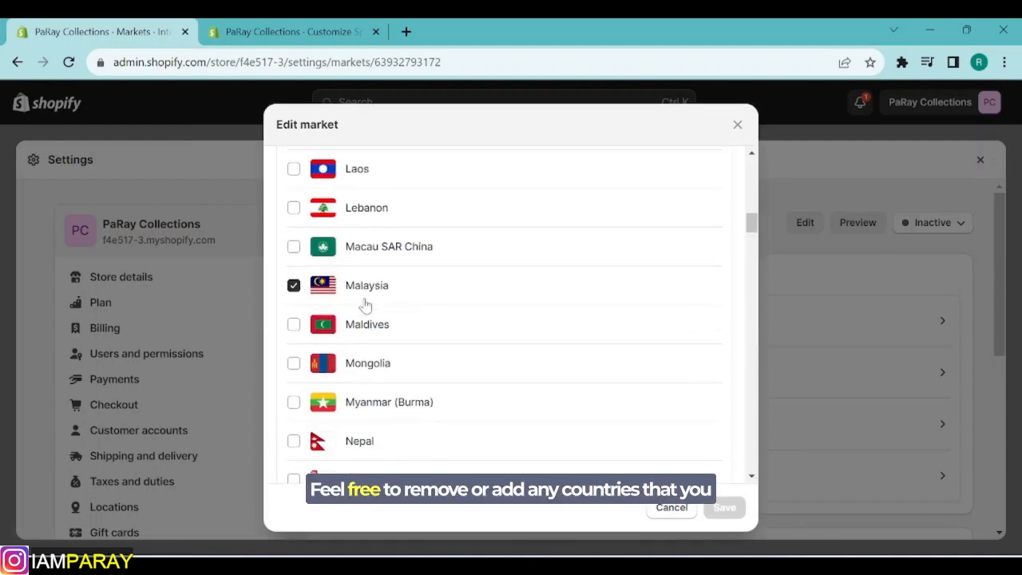
{"action": "scroll", "coordinate": [365, 305], "scroll_direction": "down", "scroll_amount": 10}
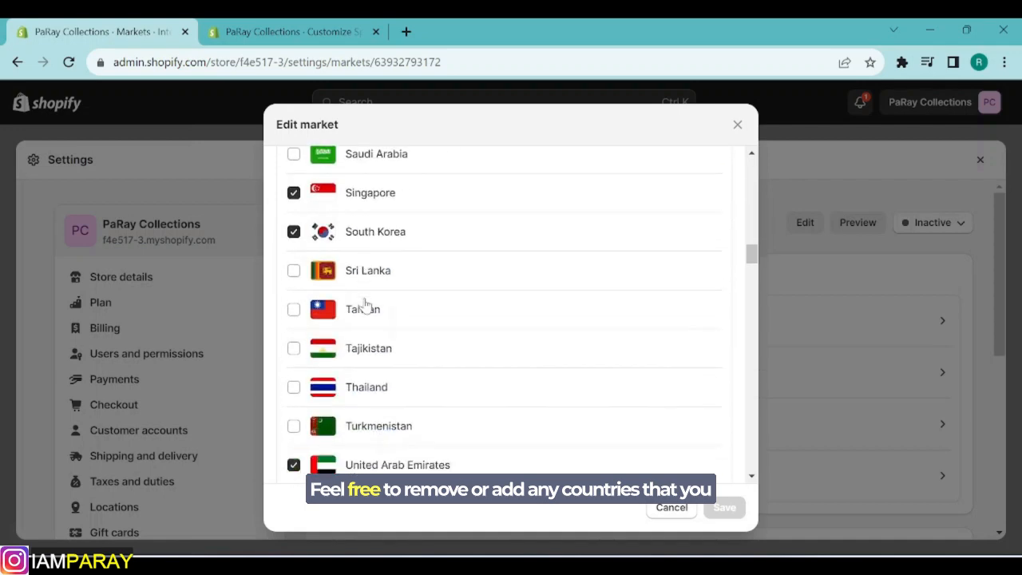
{"action": "scroll", "coordinate": [365, 305], "scroll_direction": "down", "scroll_amount": 10}
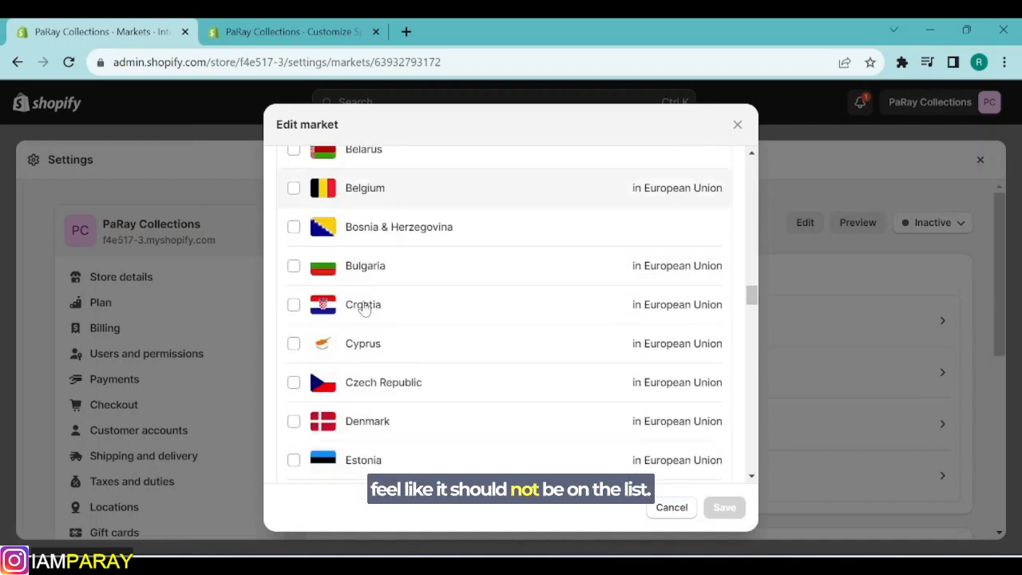
{"action": "scroll", "coordinate": [377, 307], "scroll_direction": "down", "scroll_amount": 15}
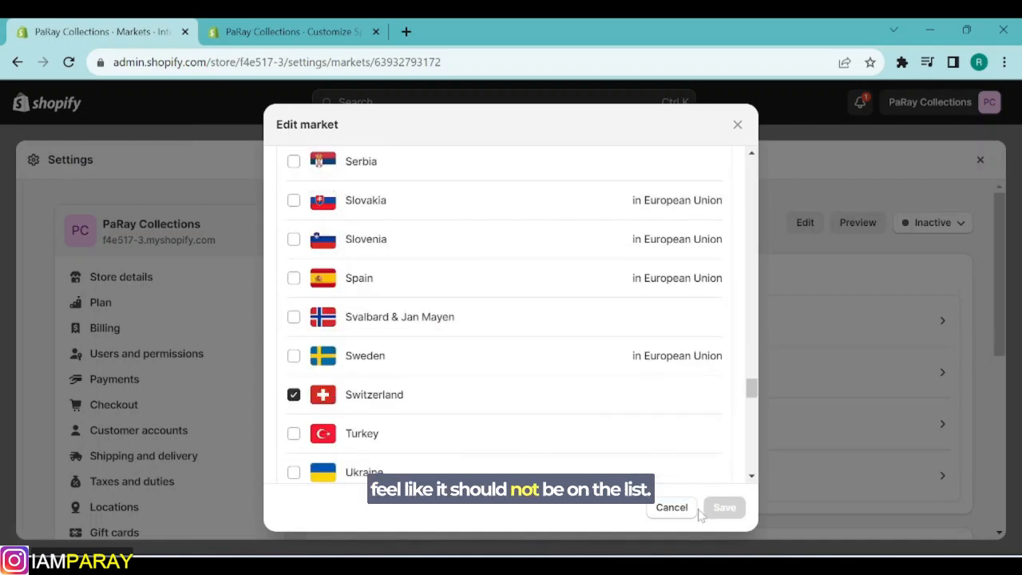
{"action": "left_click", "coordinate": [677, 511]}
Set the International market's status to Active and save the change
{"action": "left_click", "coordinate": [934, 223]}
{"action": "left_click", "coordinate": [883, 257]}
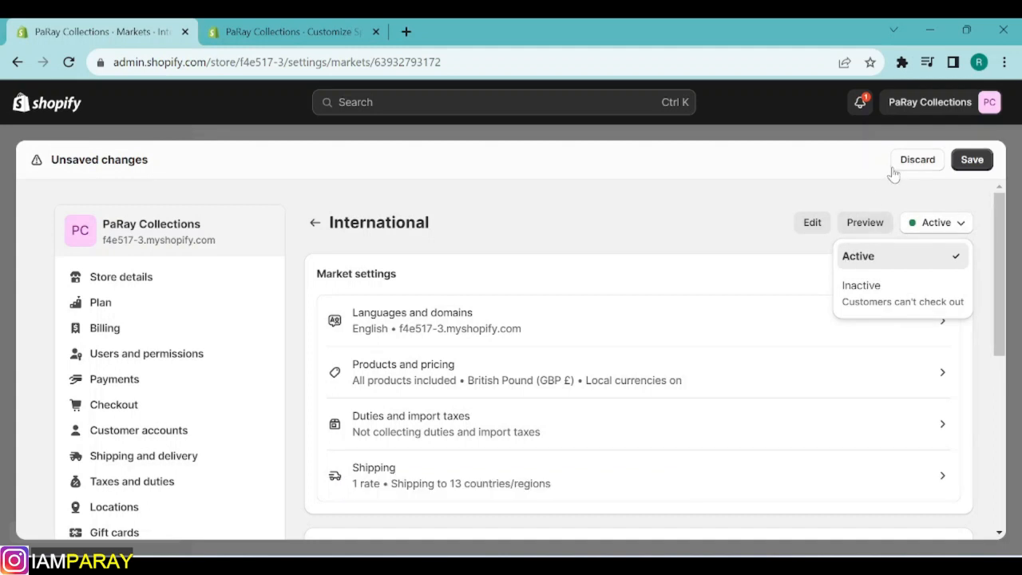
{"action": "left_click", "coordinate": [971, 160]}
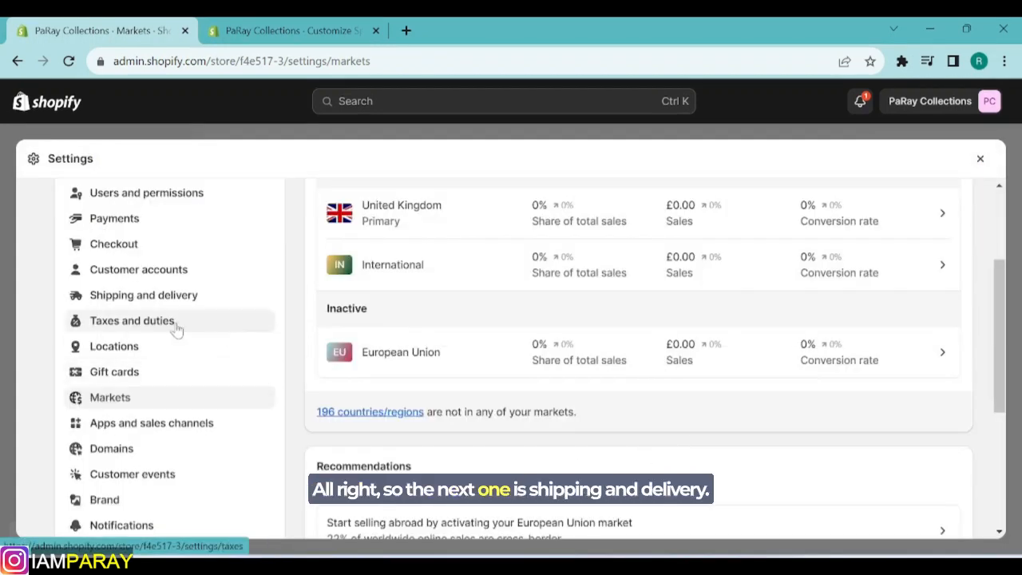
Open the Shipping and delivery settings and review the general and custom shipping rates
{"action": "left_click", "coordinate": [115, 297]}
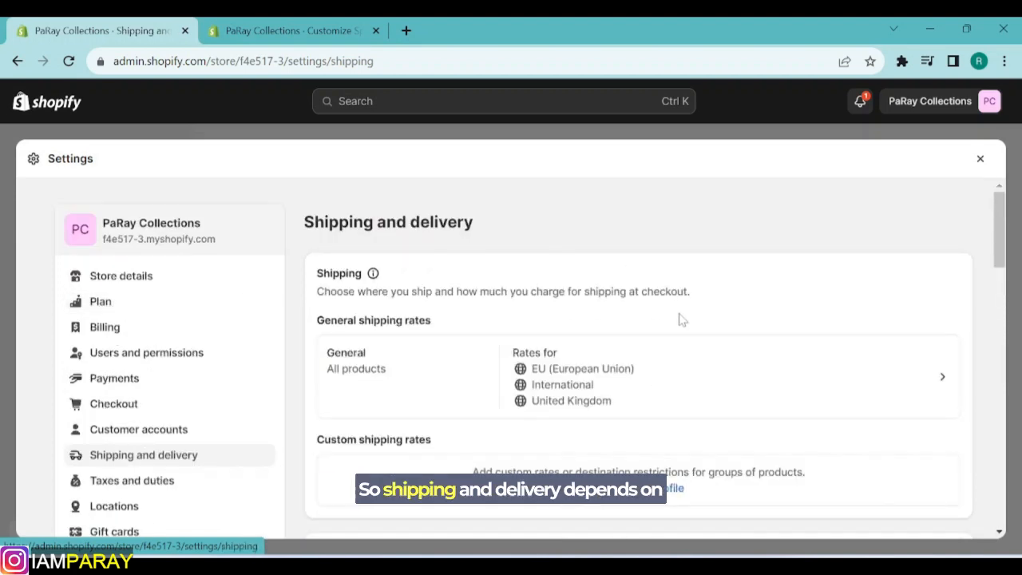
{"action": "scroll", "coordinate": [679, 319], "scroll_direction": "down", "scroll_amount": 2}
{"action": "scroll", "coordinate": [798, 299], "scroll_direction": "up", "scroll_amount": 2}
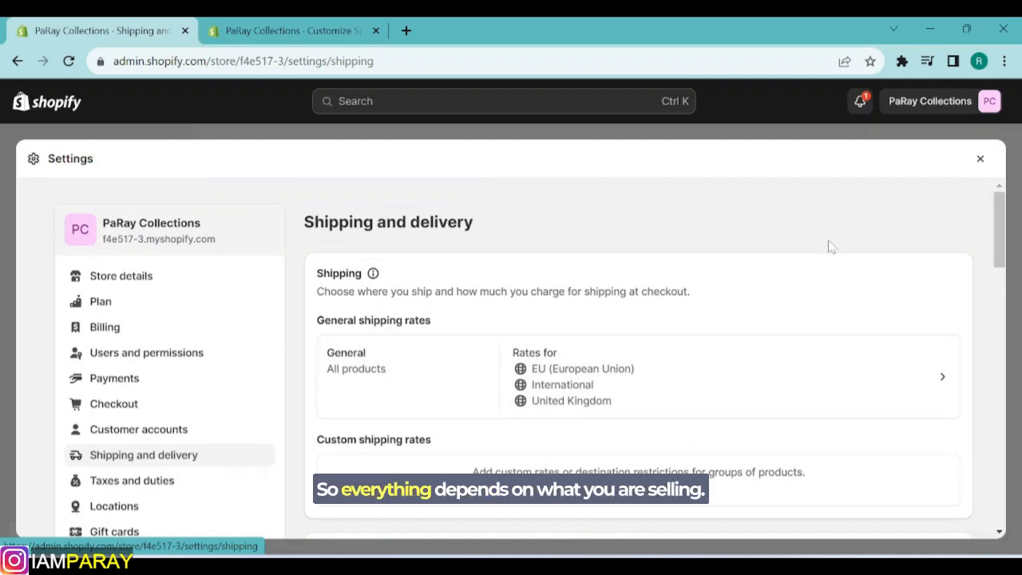
{"action": "scroll", "coordinate": [773, 362], "scroll_direction": "down", "scroll_amount": 1}
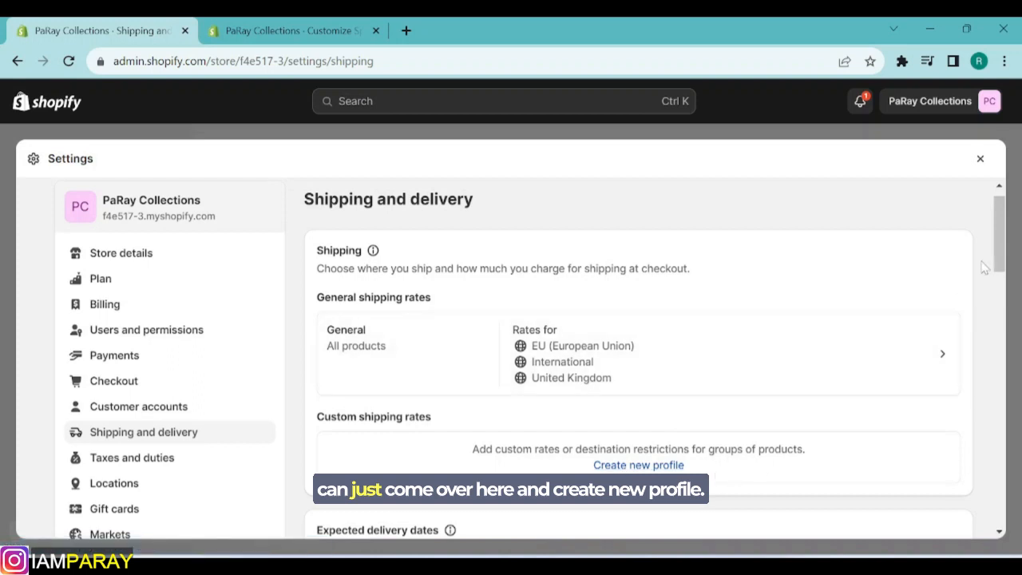
{"action": "scroll", "coordinate": [591, 406], "scroll_direction": "down", "scroll_amount": 1}
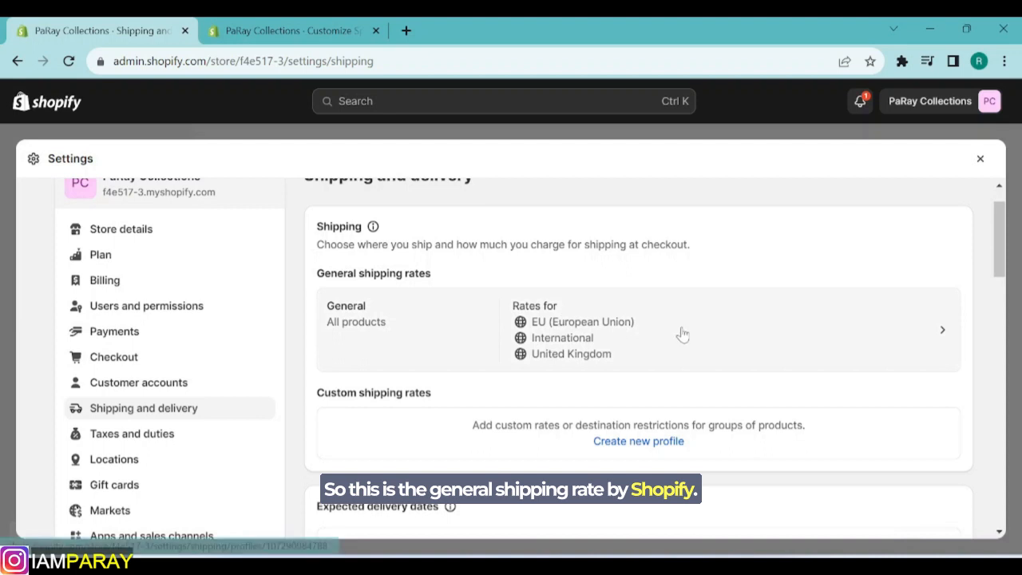
Examine the products in the general shipping profile and return to the custom shipping rates in the Shipping and delivery settings
{"action": "left_click", "coordinate": [646, 341]}
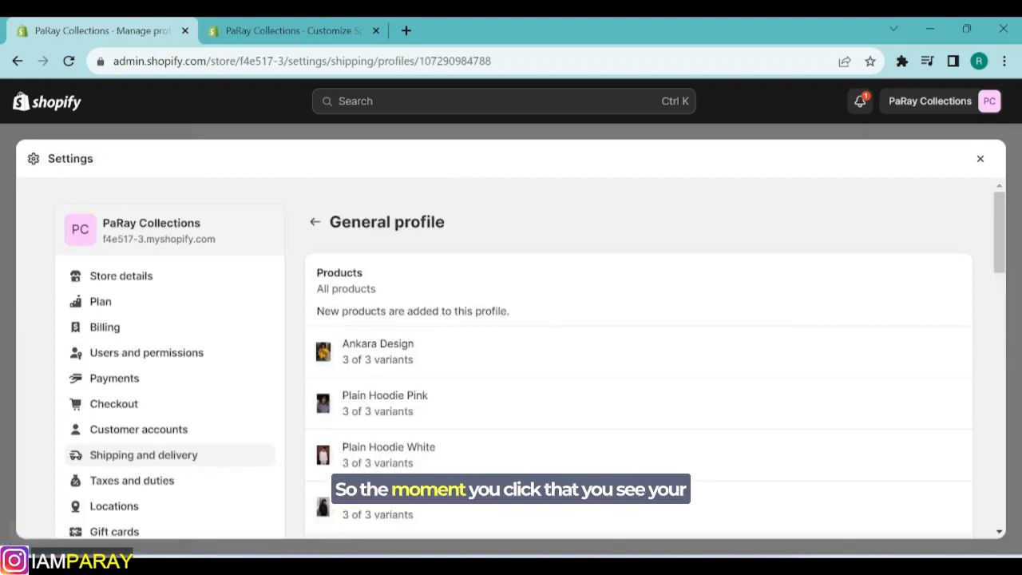
{"action": "scroll", "coordinate": [388, 312], "scroll_direction": "down", "scroll_amount": 3}
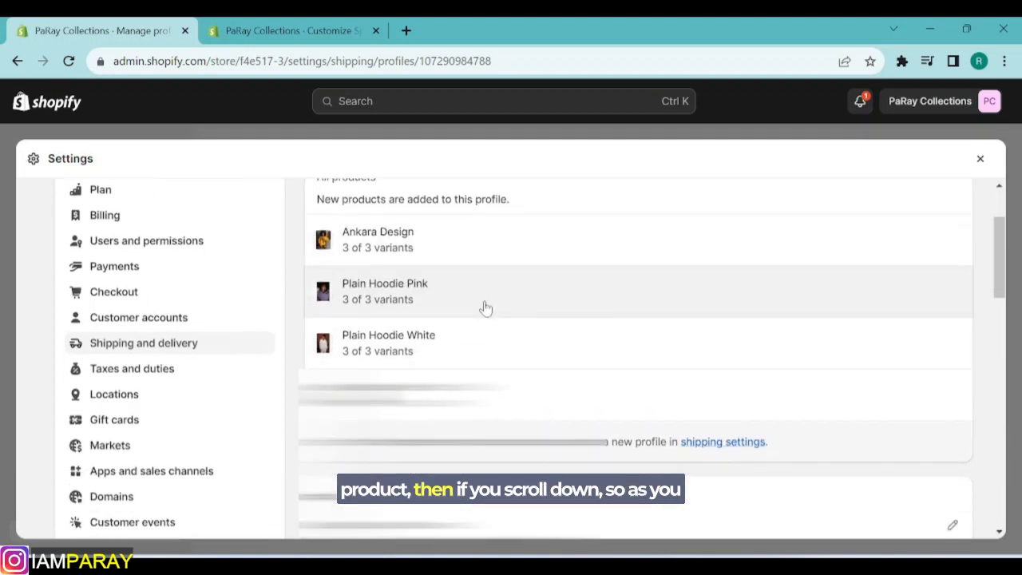
{"action": "scroll", "coordinate": [487, 312], "scroll_direction": "up", "scroll_amount": 1}
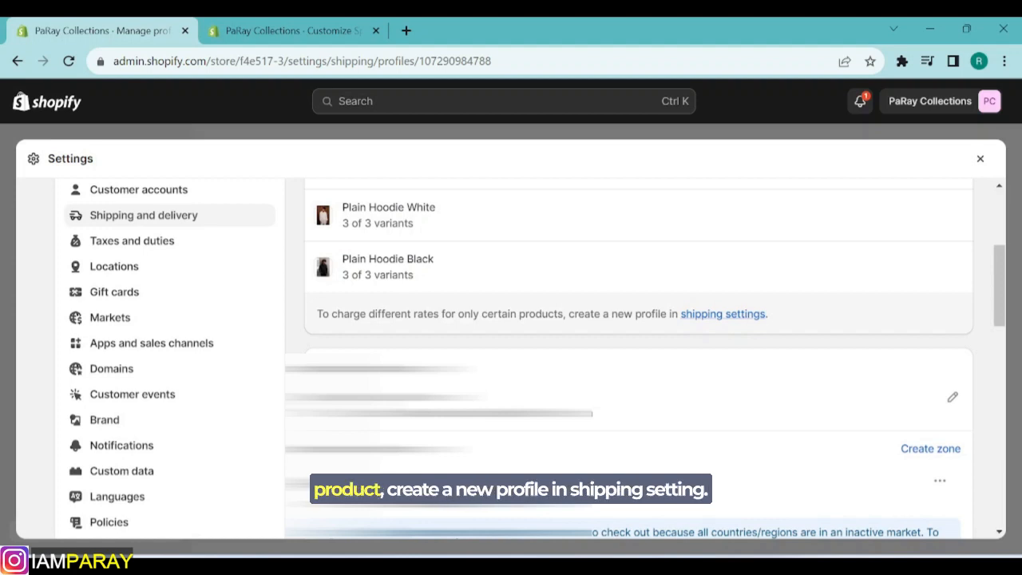
{"action": "scroll", "coordinate": [753, 322], "scroll_direction": "up", "scroll_amount": 3}
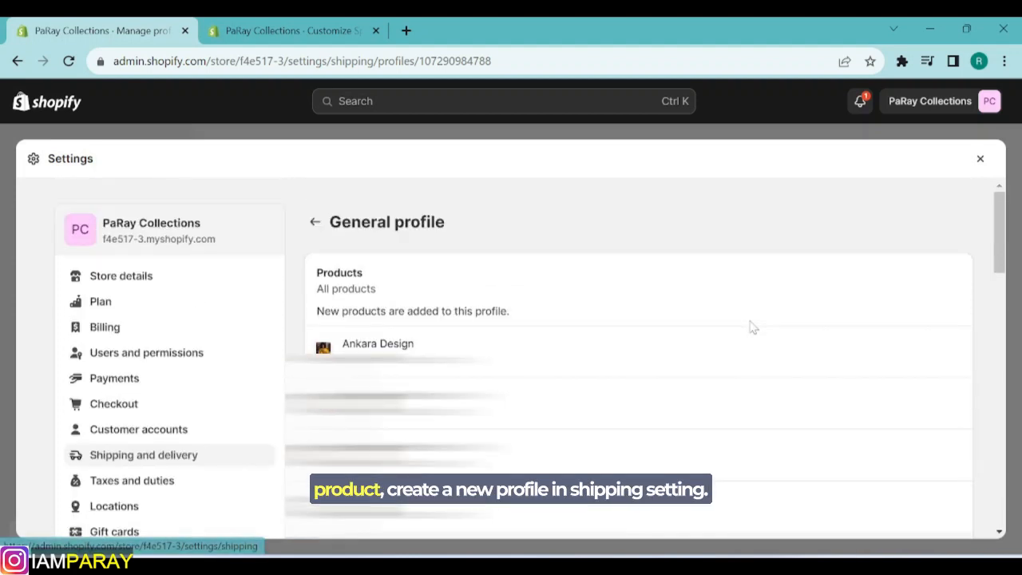
{"action": "left_click", "coordinate": [316, 228]}
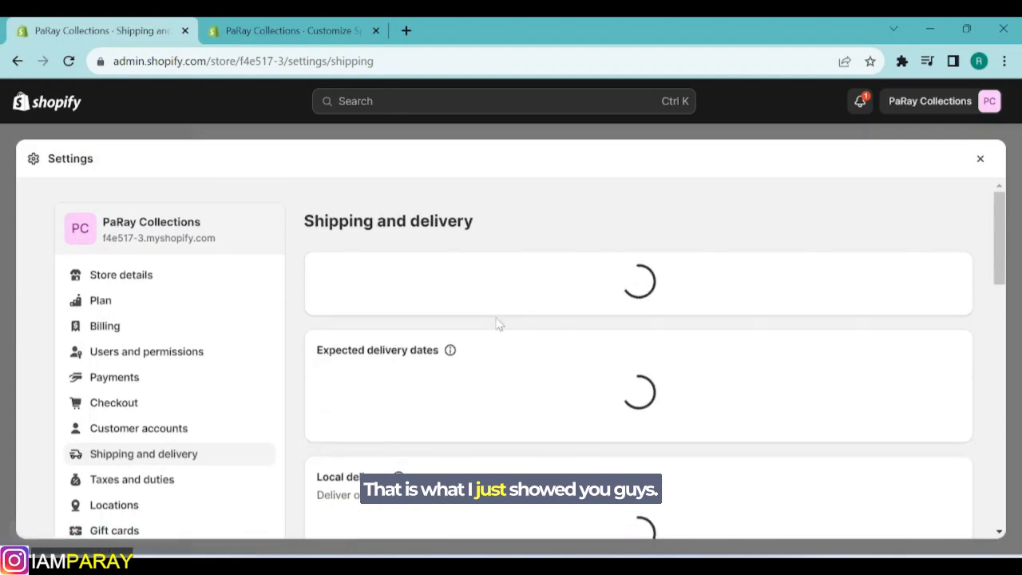
{"action": "scroll", "coordinate": [559, 327], "scroll_direction": "down", "scroll_amount": 2}
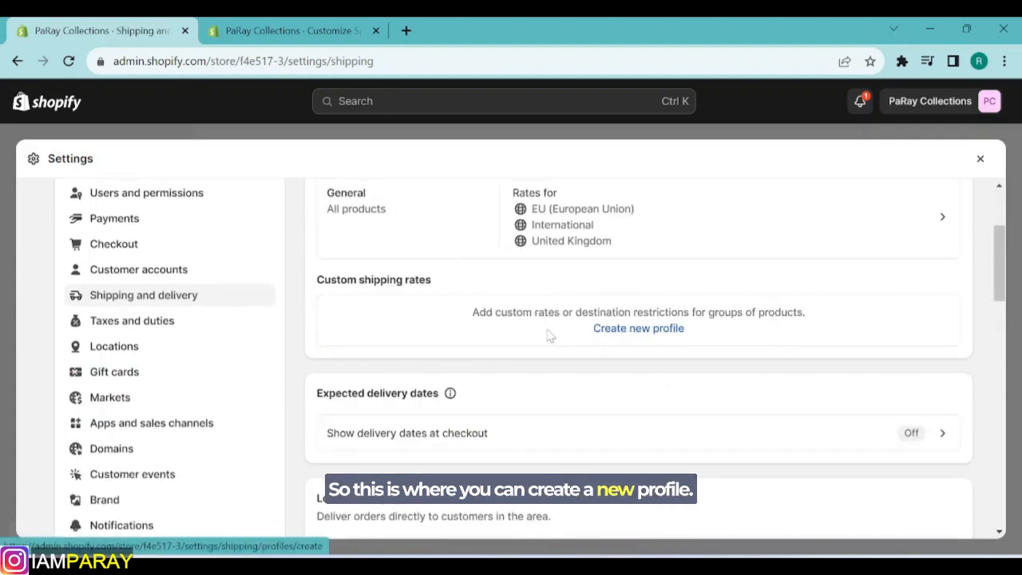
Open the general shipping profile and review the European Union zone's Standard International rate settings without changing them
{"action": "scroll", "coordinate": [655, 343], "scroll_direction": "up", "scroll_amount": 1}
{"action": "left_click", "coordinate": [661, 296]}
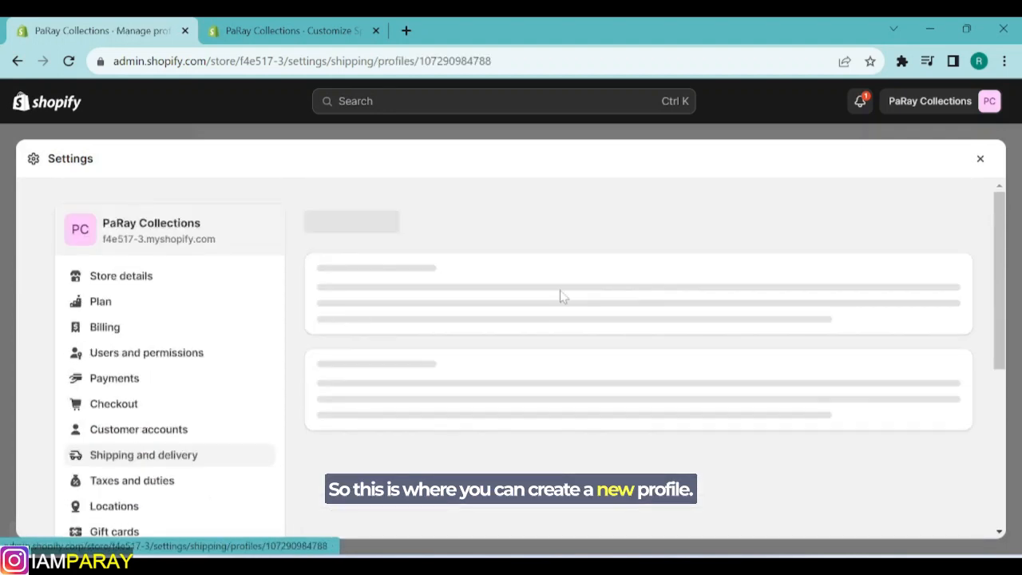
{"action": "scroll", "coordinate": [561, 295], "scroll_direction": "down", "scroll_amount": 4}
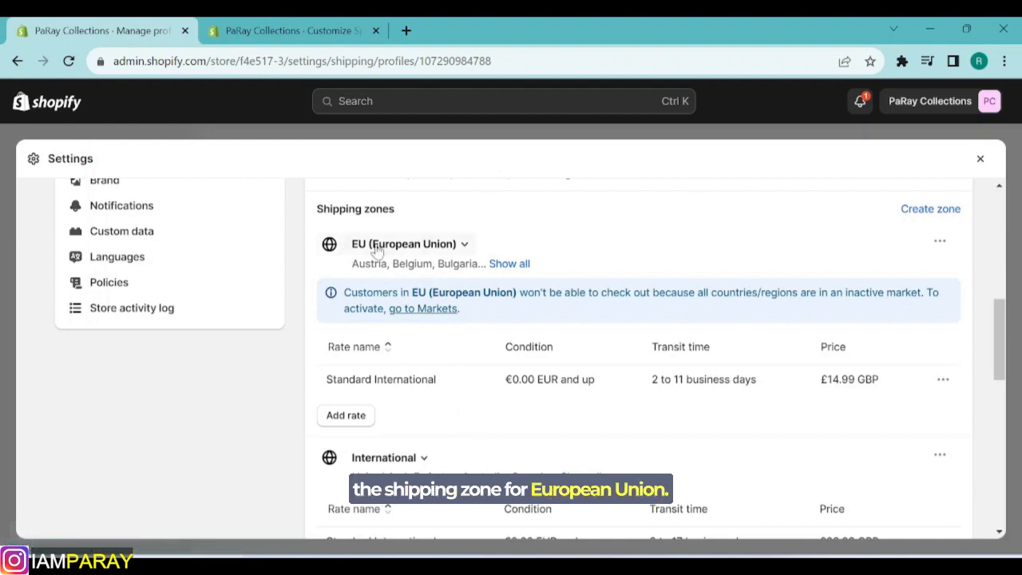
{"action": "scroll", "coordinate": [575, 313], "scroll_direction": "down", "scroll_amount": 1}
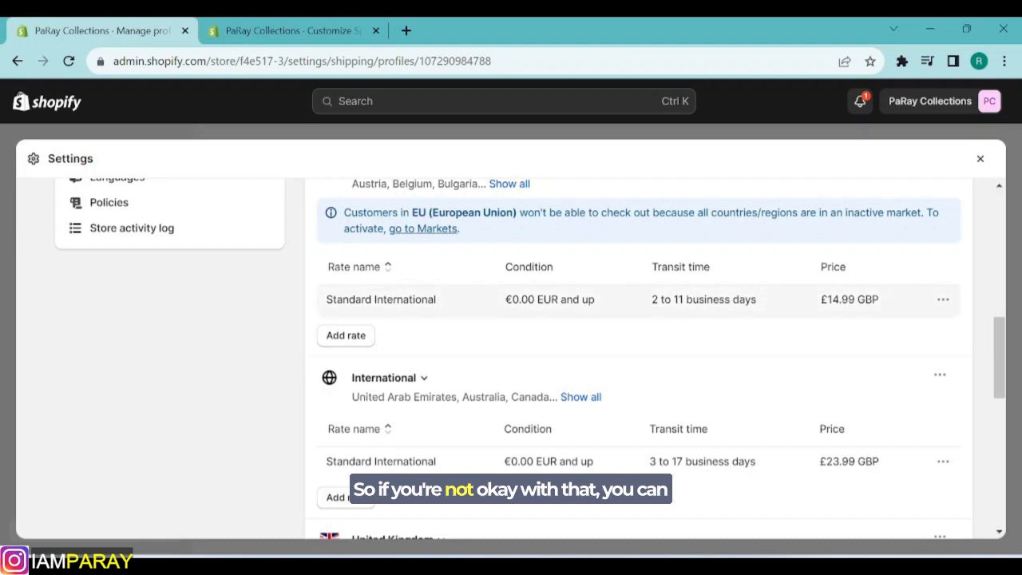
{"action": "left_click", "coordinate": [943, 301]}
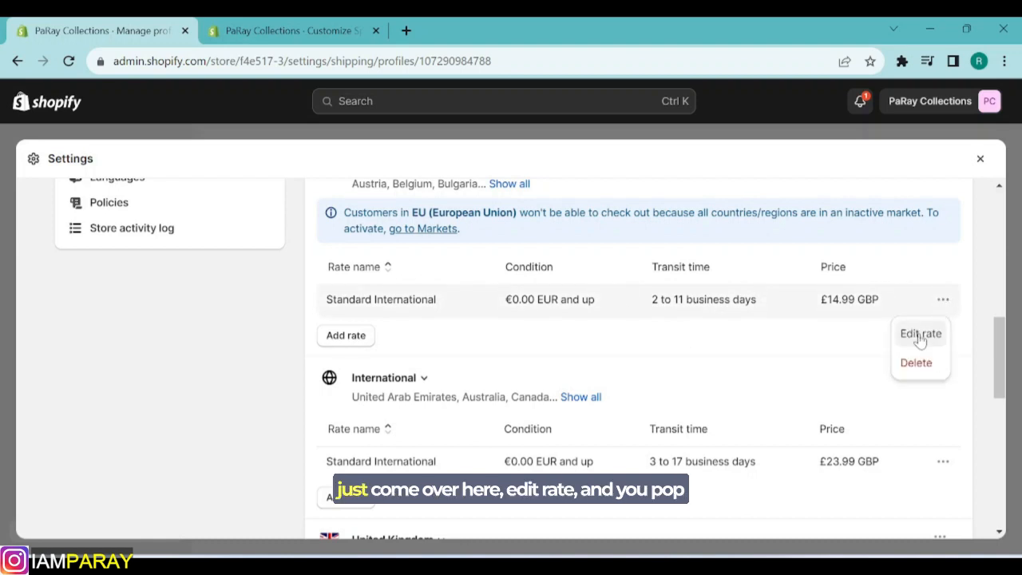
{"action": "left_click", "coordinate": [919, 332]}
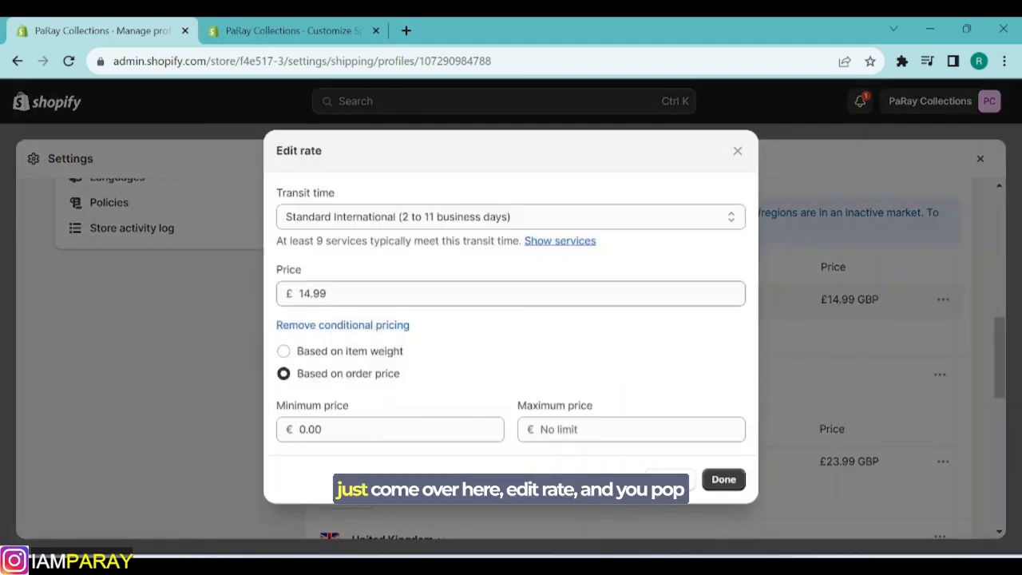
{"action": "left_click", "coordinate": [737, 151]}
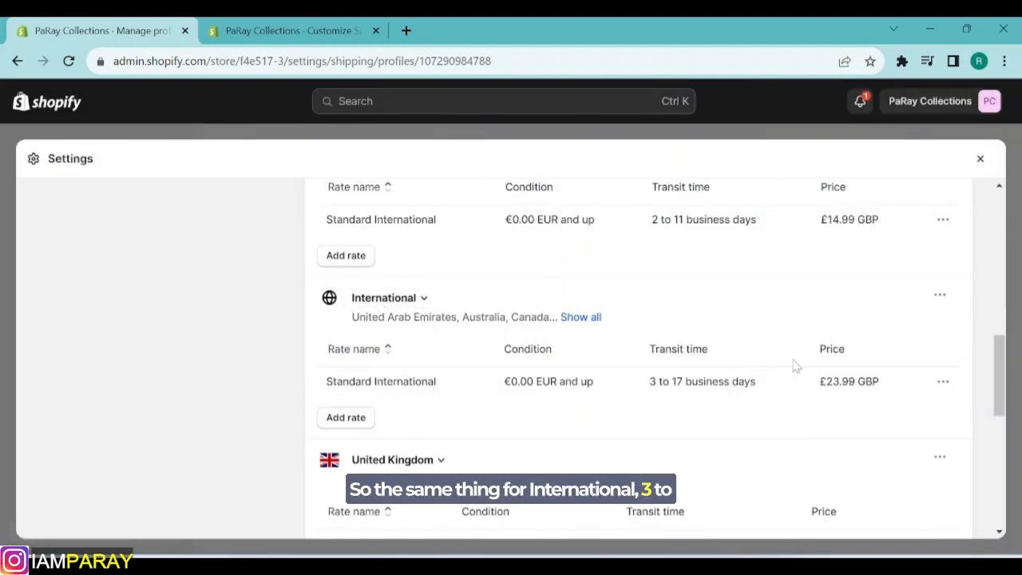
Review the International zone's rate settings and the options for adding a United Kingdom rate, leaving both unchanged
{"action": "scroll", "coordinate": [795, 365], "scroll_direction": "down", "scroll_amount": 1}
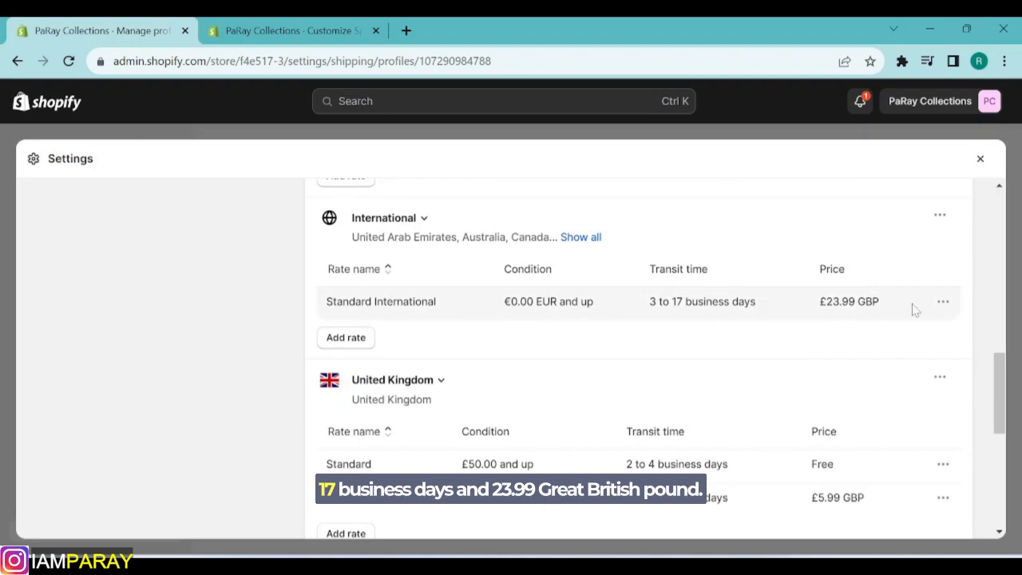
{"action": "left_click", "coordinate": [943, 302]}
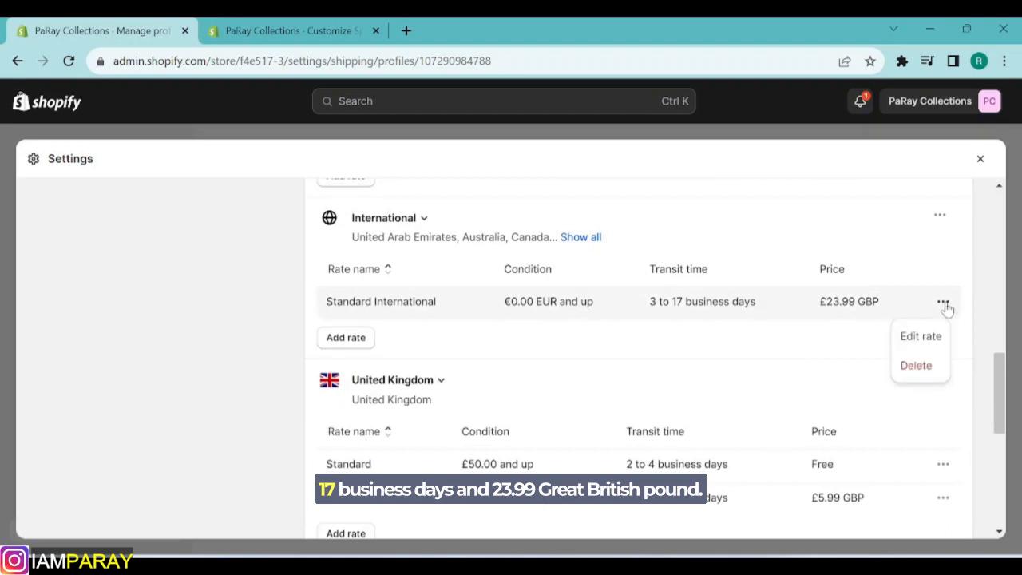
{"action": "left_click", "coordinate": [920, 336]}
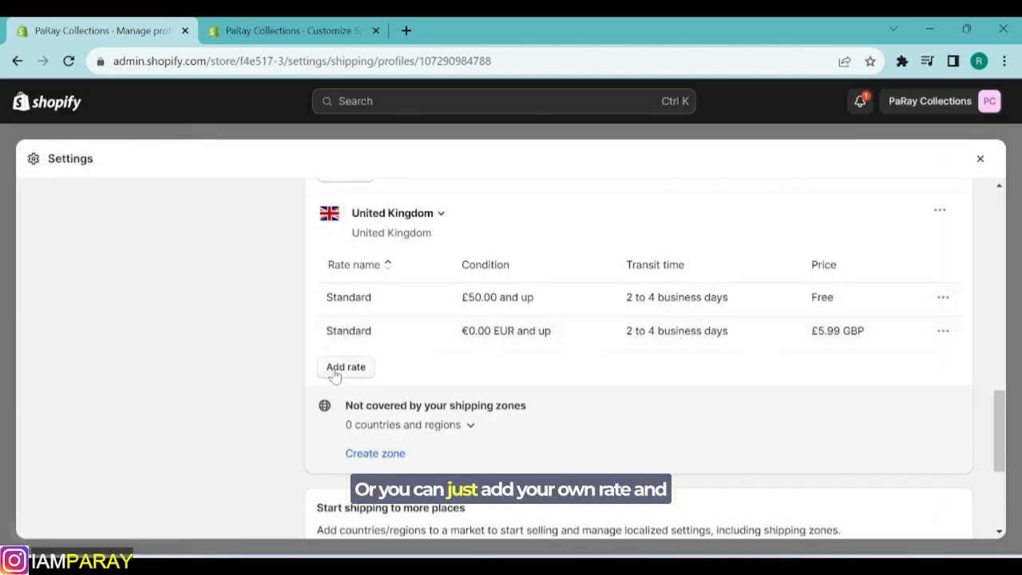
{"action": "left_click", "coordinate": [346, 367]}
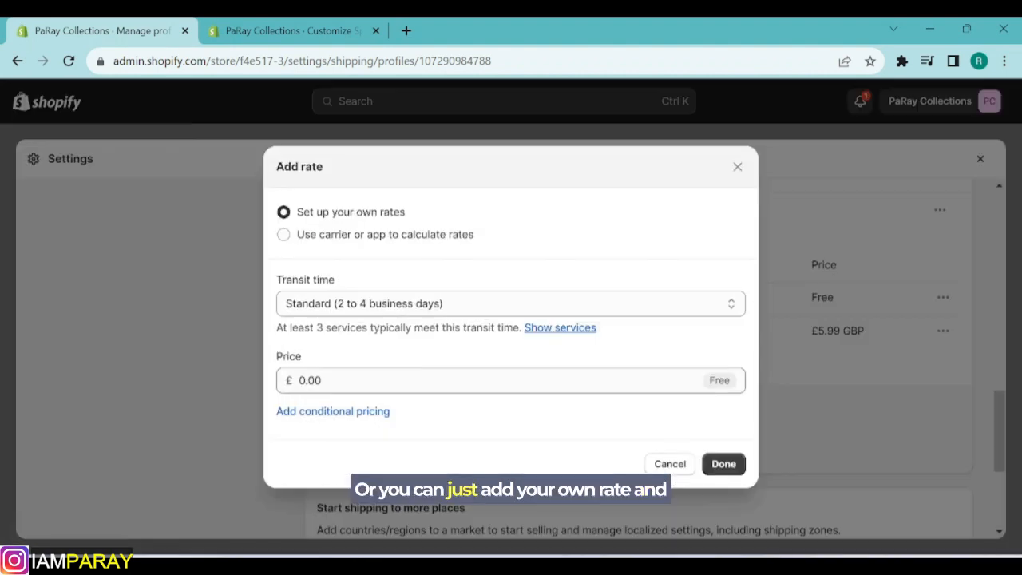
{"action": "left_click", "coordinate": [346, 381]}
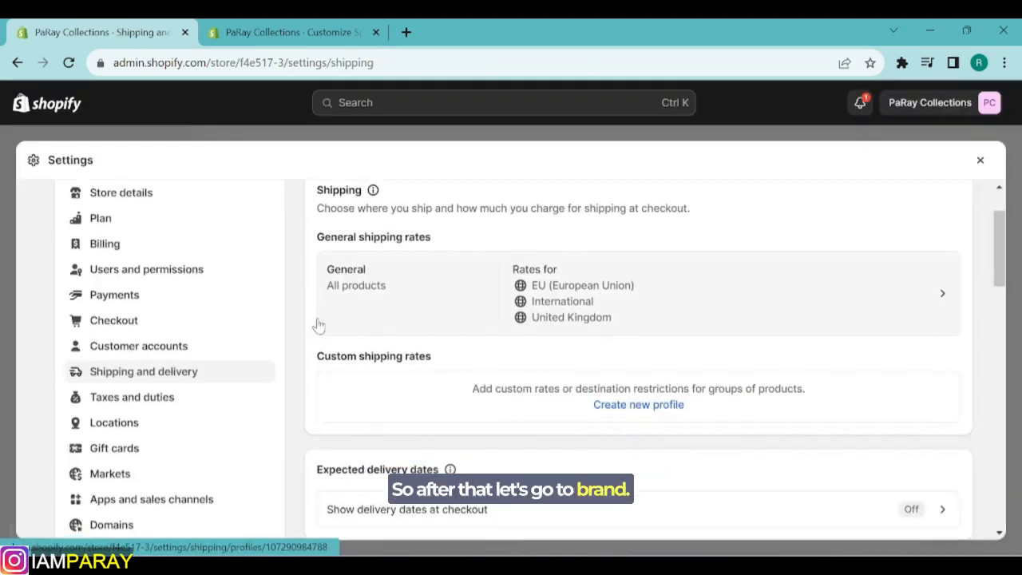
Open the Brand settings and set the default logo to the logo PNG from the store library
{"action": "scroll", "coordinate": [311, 324], "scroll_direction": "down", "scroll_amount": 4}
{"action": "left_click", "coordinate": [122, 421]}
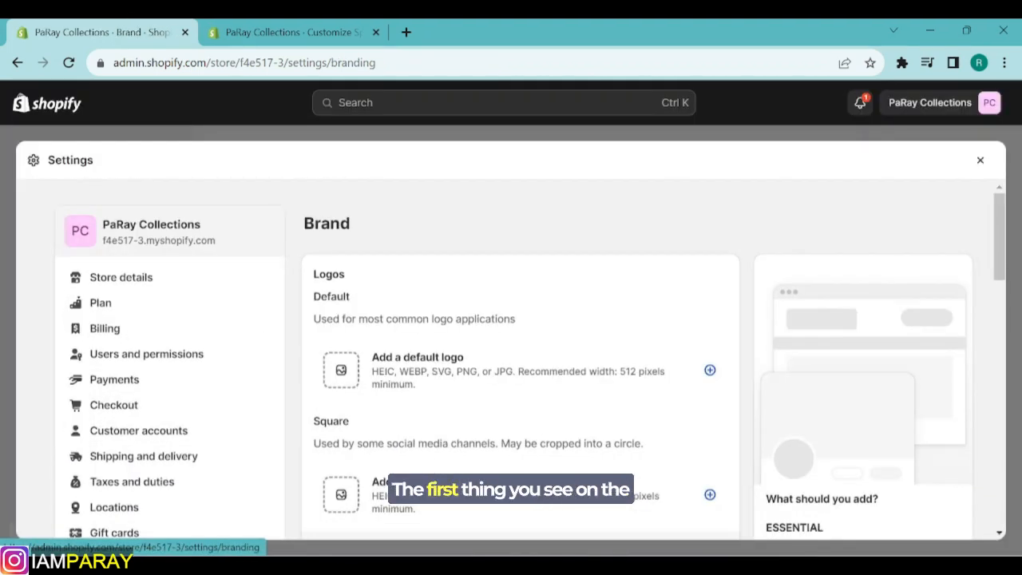
{"action": "scroll", "coordinate": [341, 258], "scroll_direction": "down", "scroll_amount": 1}
{"action": "scroll", "coordinate": [365, 303], "scroll_direction": "up", "scroll_amount": 1}
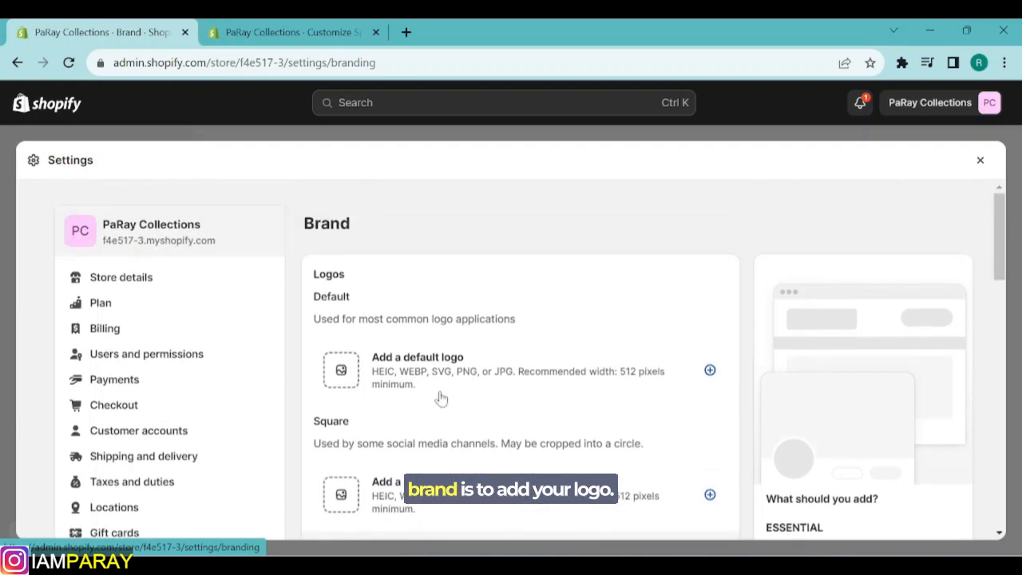
{"action": "left_click", "coordinate": [351, 384]}
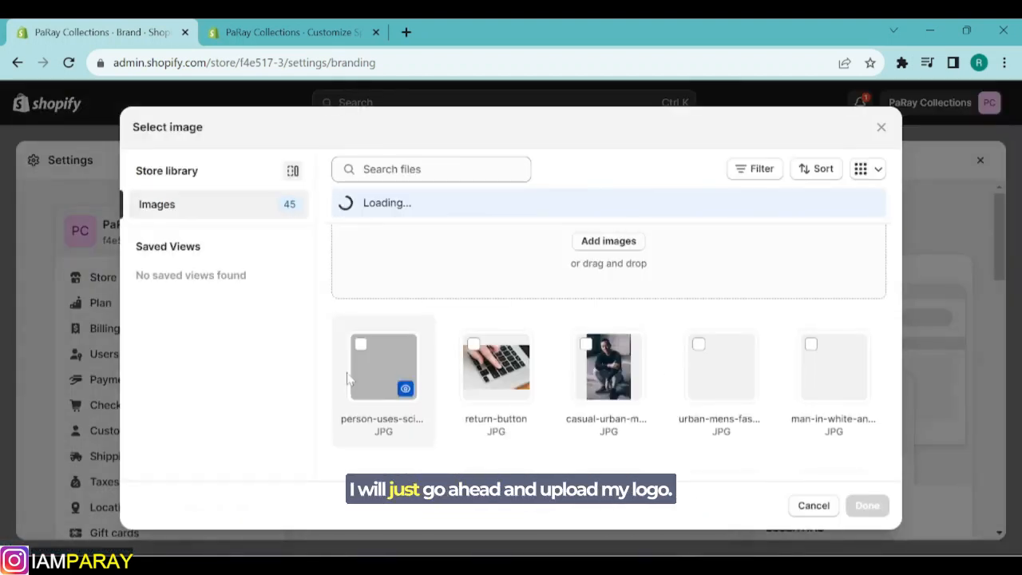
{"action": "scroll", "coordinate": [878, 264], "scroll_direction": "down", "scroll_amount": 15}
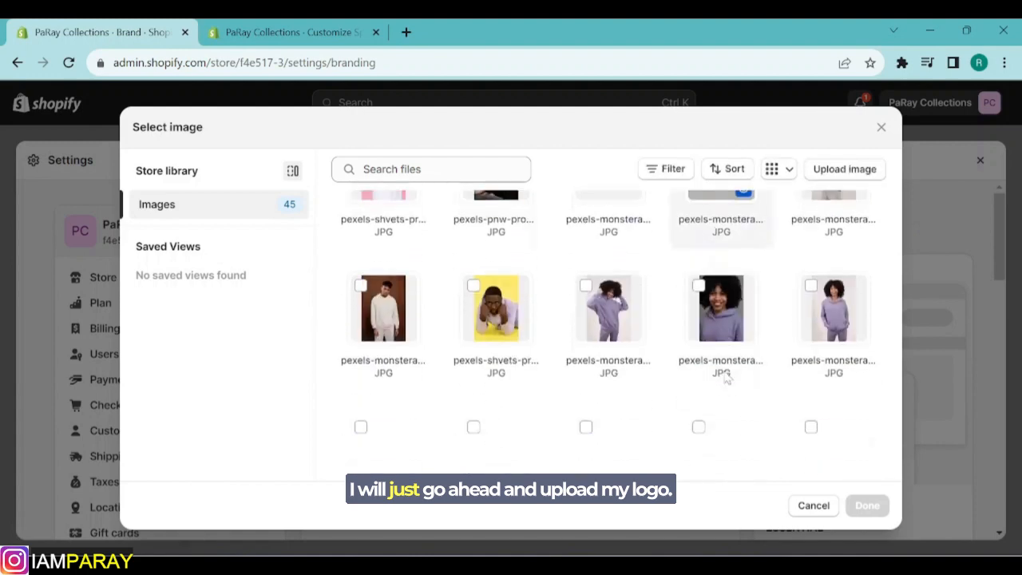
{"action": "scroll", "coordinate": [645, 379], "scroll_direction": "down", "scroll_amount": 6}
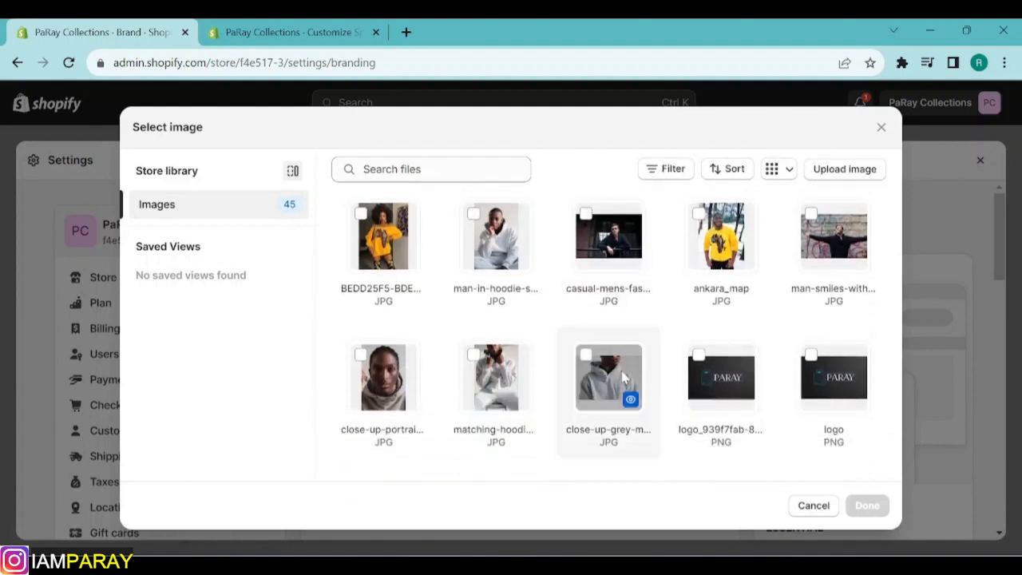
{"action": "left_click", "coordinate": [813, 374]}
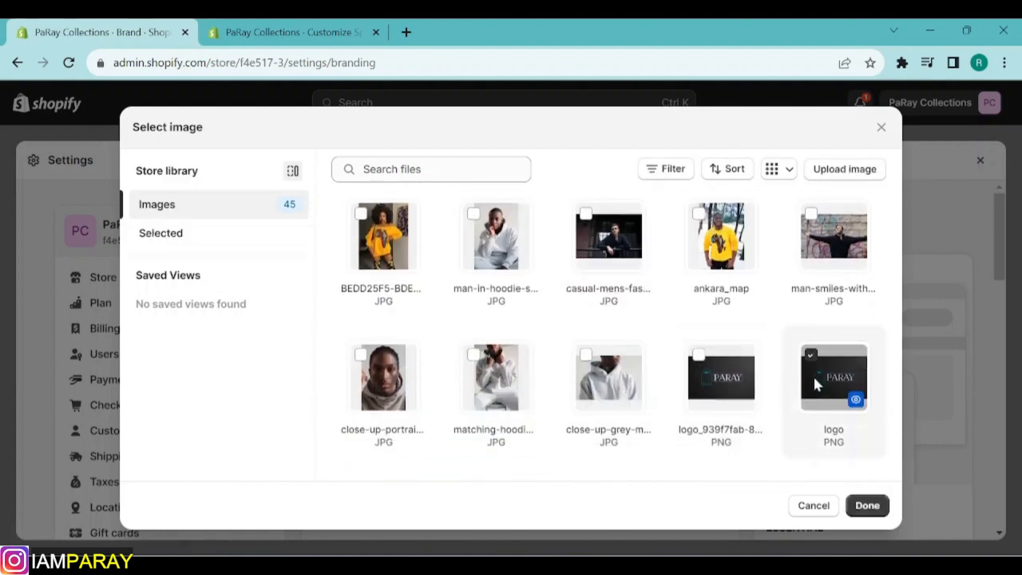
{"action": "left_click", "coordinate": [865, 504]}
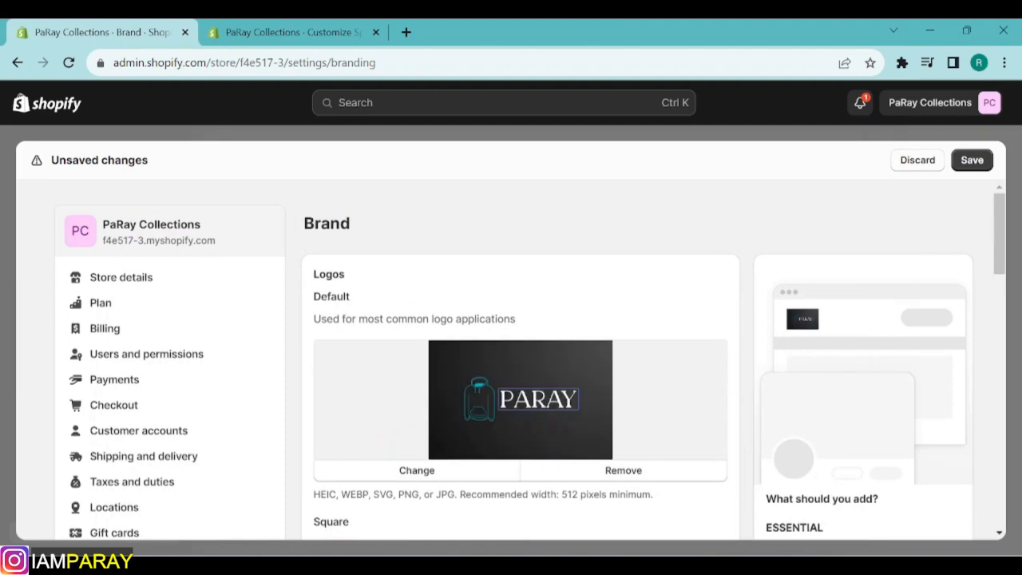
Examine the brand's primary and secondary color options and its logo section without choosing a color
{"action": "scroll", "coordinate": [420, 331], "scroll_direction": "down", "scroll_amount": 1}
{"action": "scroll", "coordinate": [451, 331], "scroll_direction": "down", "scroll_amount": 5}
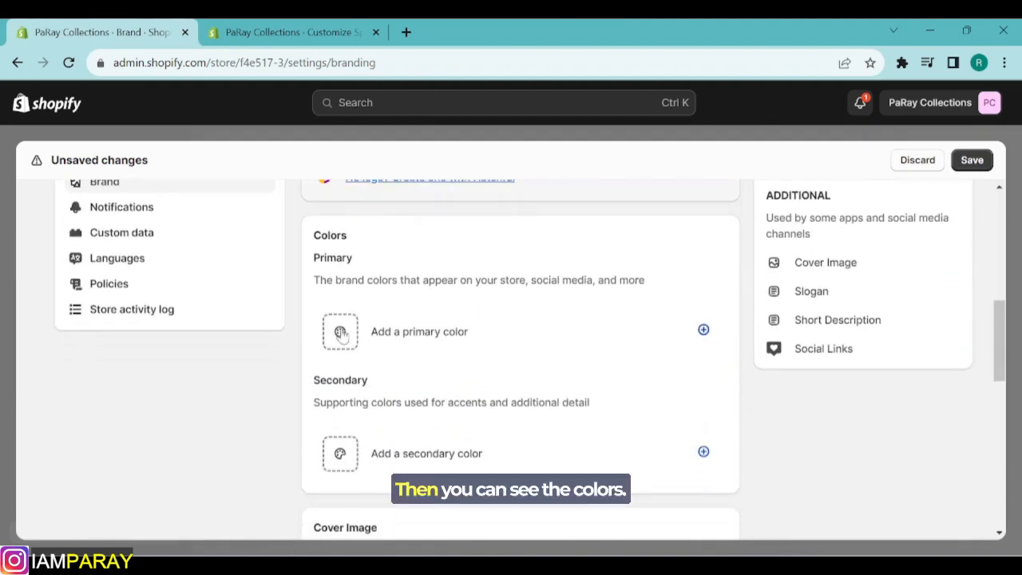
{"action": "left_click", "coordinate": [354, 340]}
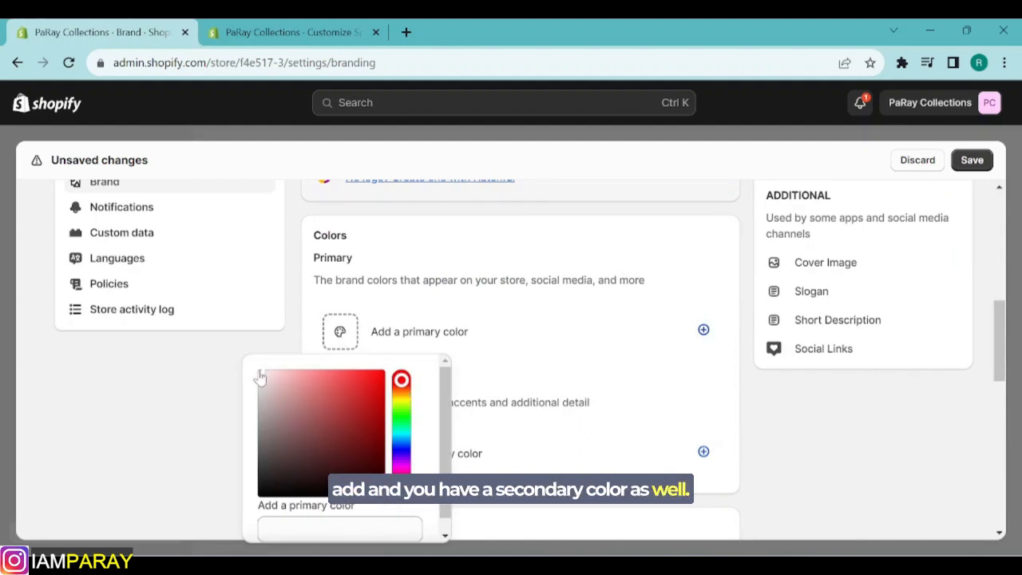
{"action": "left_click", "coordinate": [185, 373]}
{"action": "scroll", "coordinate": [239, 370], "scroll_direction": "down", "scroll_amount": 2}
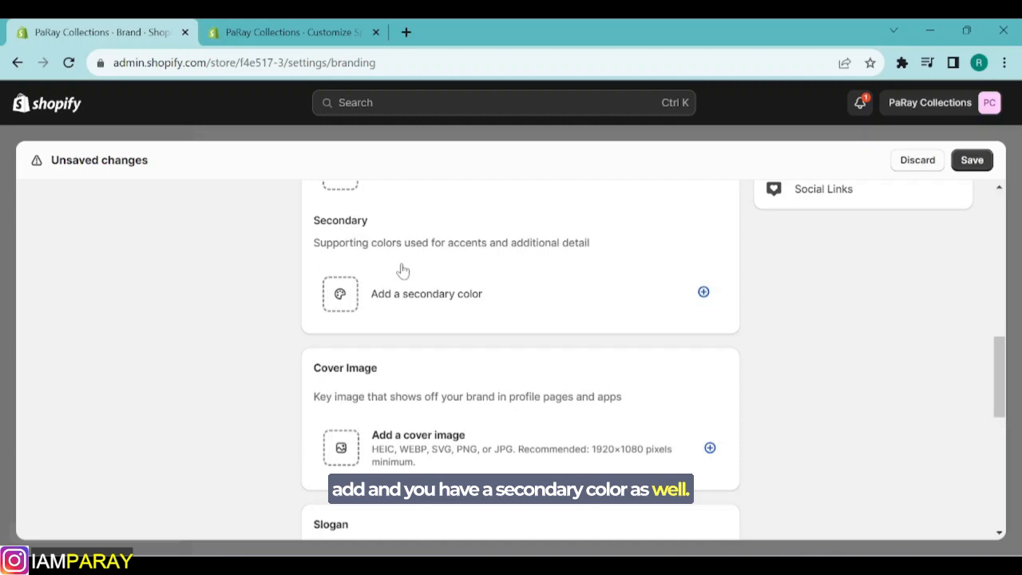
{"action": "scroll", "coordinate": [401, 271], "scroll_direction": "down", "scroll_amount": 1}
{"action": "scroll", "coordinate": [479, 372], "scroll_direction": "up", "scroll_amount": 10}
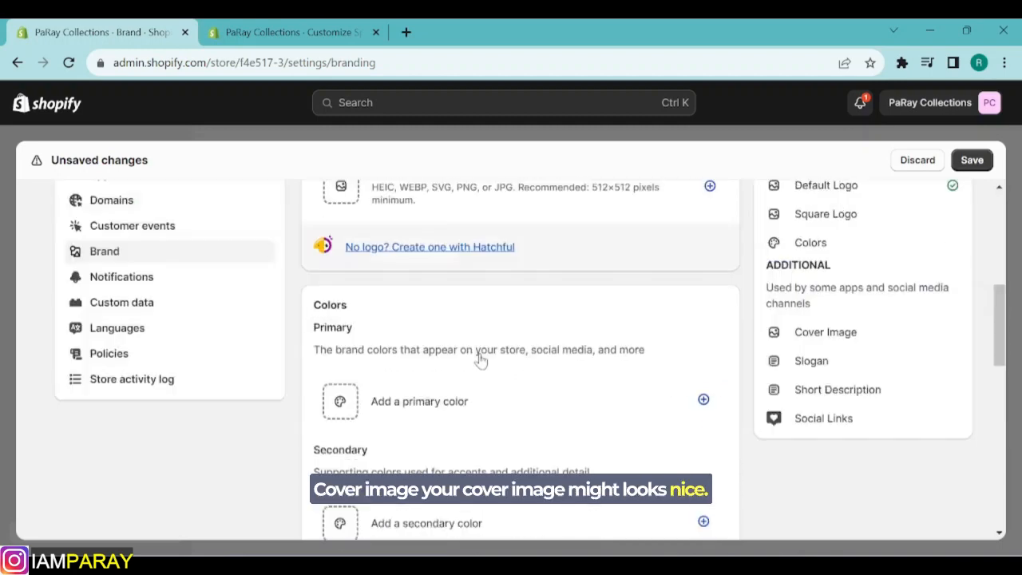
{"action": "scroll", "coordinate": [391, 343], "scroll_direction": "down", "scroll_amount": 1}
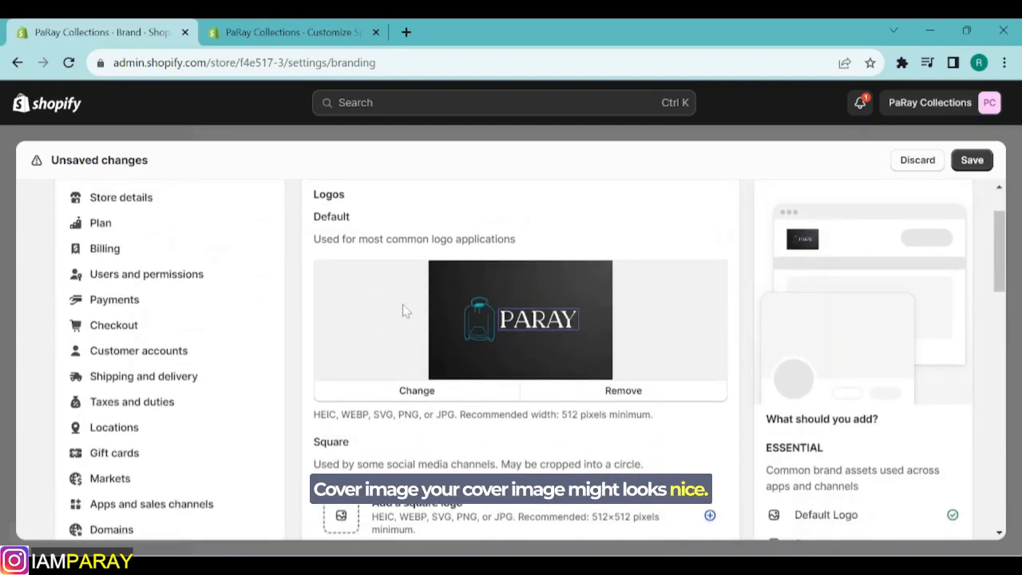
{"action": "scroll", "coordinate": [440, 310], "scroll_direction": "down", "scroll_amount": 8}
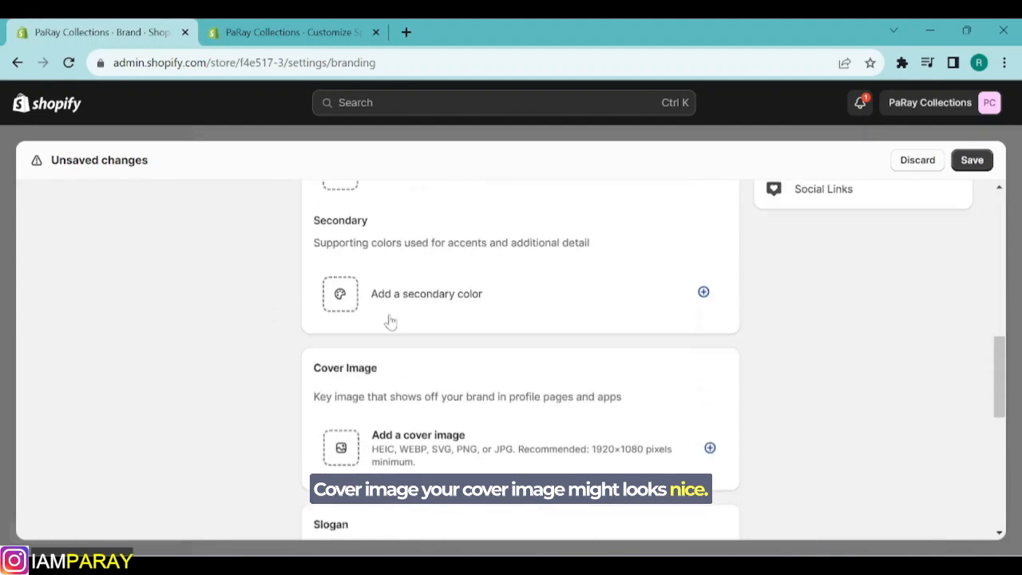
Add a cover image from the store library, using the landscape photo of the man in a black hoodie
{"action": "scroll", "coordinate": [390, 321], "scroll_direction": "down", "scroll_amount": 1}
{"action": "left_click", "coordinate": [469, 379]}
{"action": "scroll", "coordinate": [731, 375], "scroll_direction": "down", "scroll_amount": 2}
{"action": "scroll", "coordinate": [735, 373], "scroll_direction": "down", "scroll_amount": 1}
{"action": "left_click", "coordinate": [604, 279]}
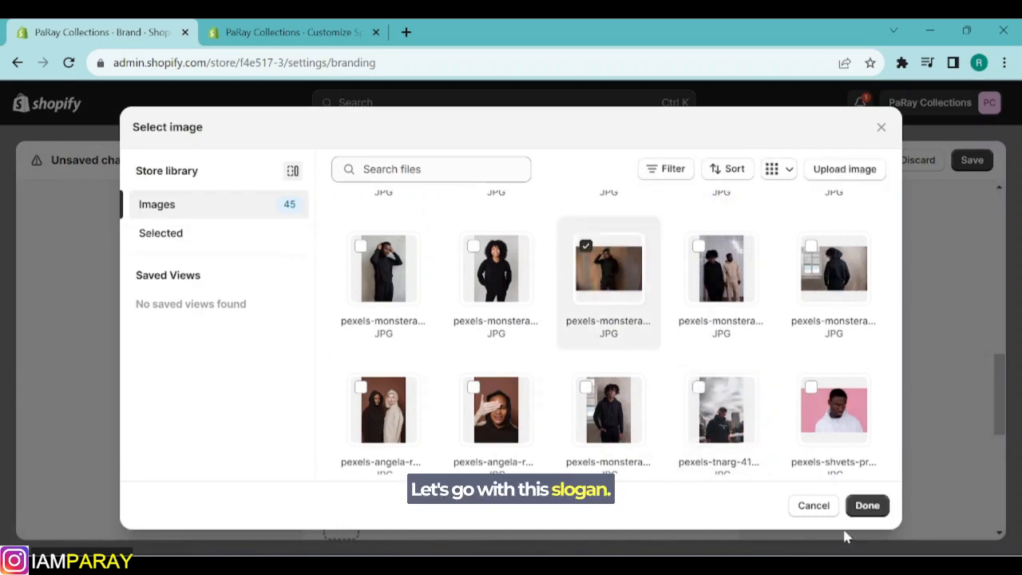
{"action": "left_click", "coordinate": [865, 505]}
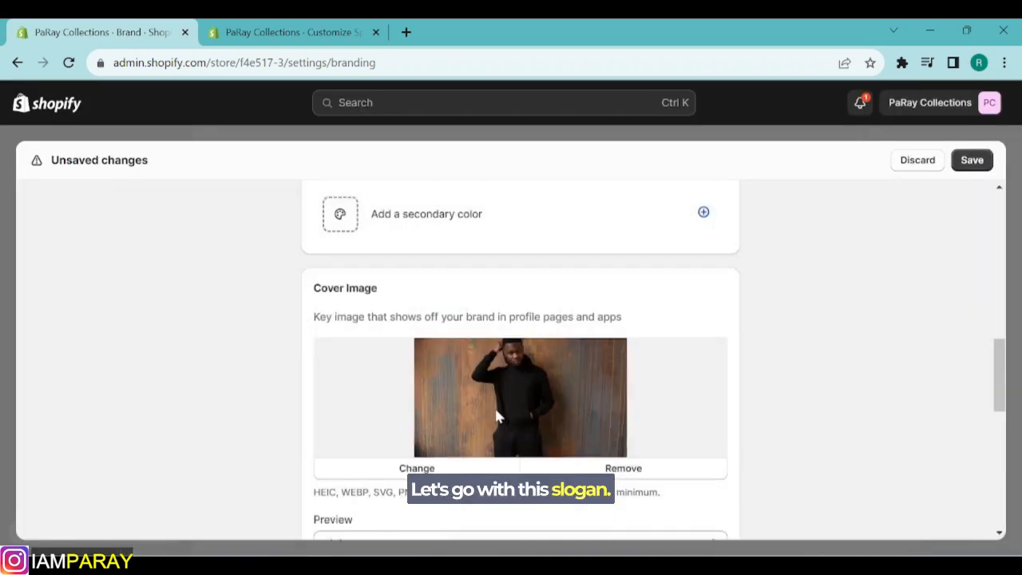
Review the slogan, short description and available social link options, and save the brand changes
{"action": "scroll", "coordinate": [497, 417], "scroll_direction": "down", "scroll_amount": 4}
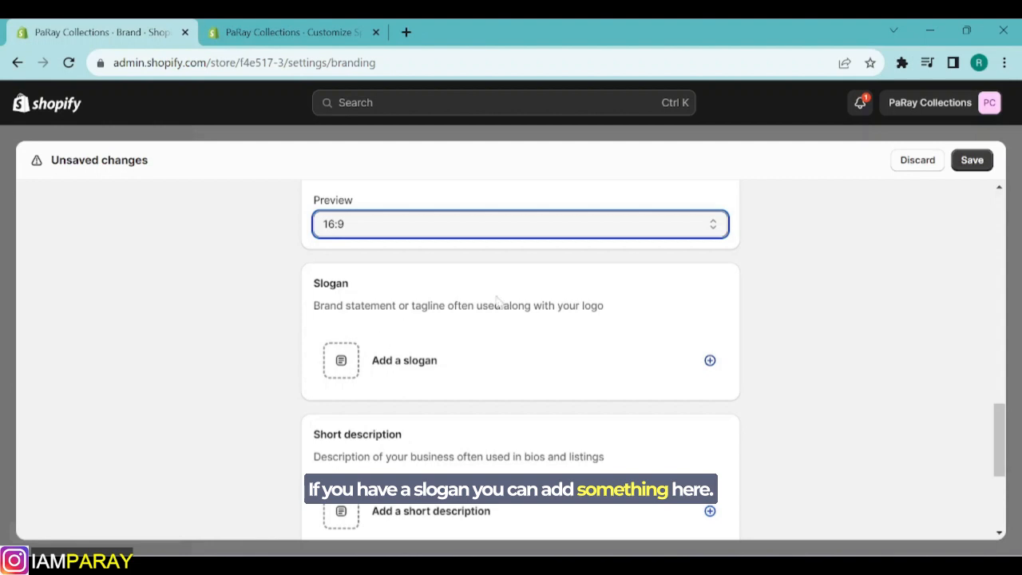
{"action": "scroll", "coordinate": [479, 320], "scroll_direction": "down", "scroll_amount": 3}
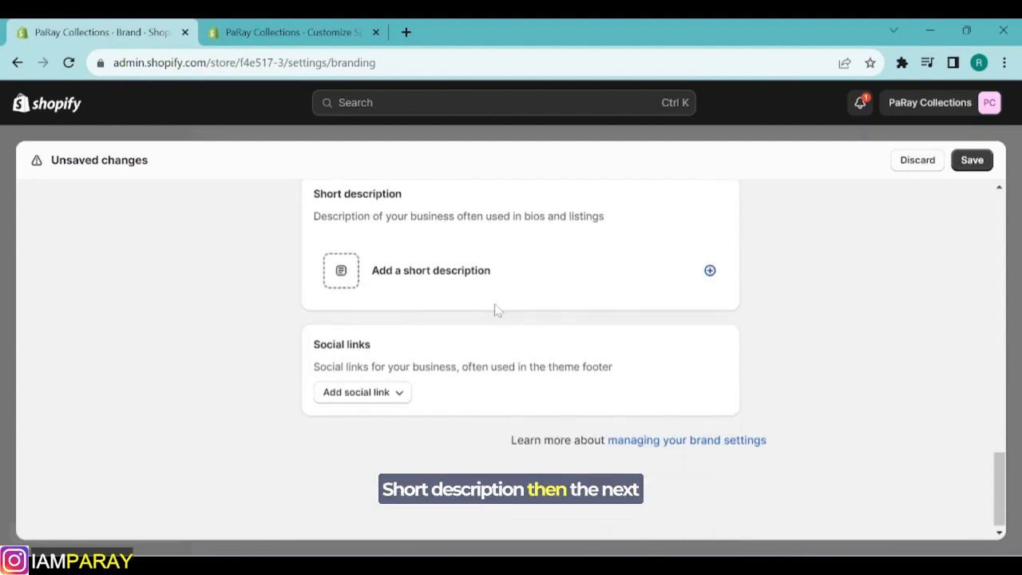
{"action": "left_click", "coordinate": [373, 395]}
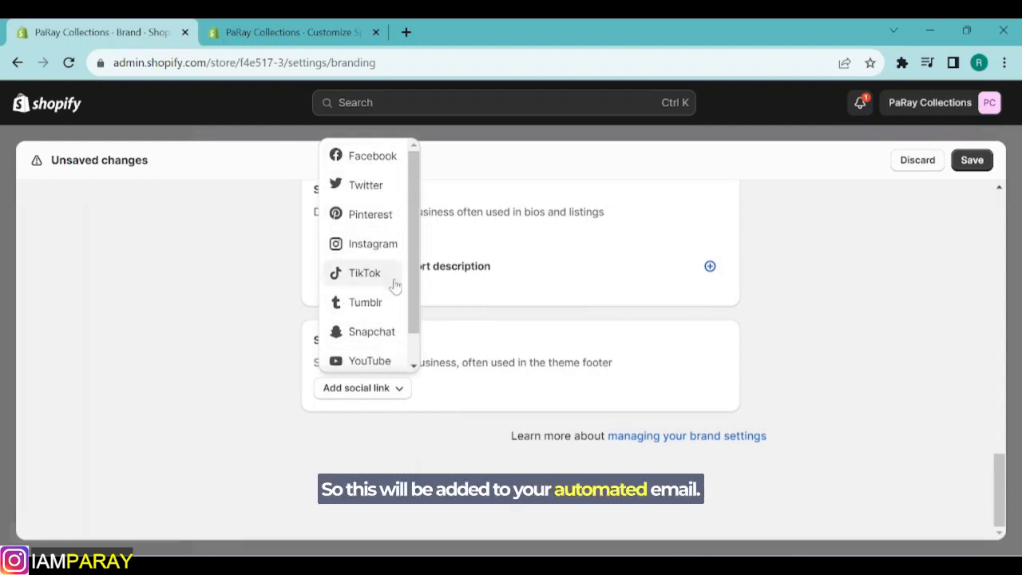
{"action": "scroll", "coordinate": [421, 317], "scroll_direction": "down", "scroll_amount": 1}
{"action": "scroll", "coordinate": [413, 283], "scroll_direction": "up", "scroll_amount": 1}
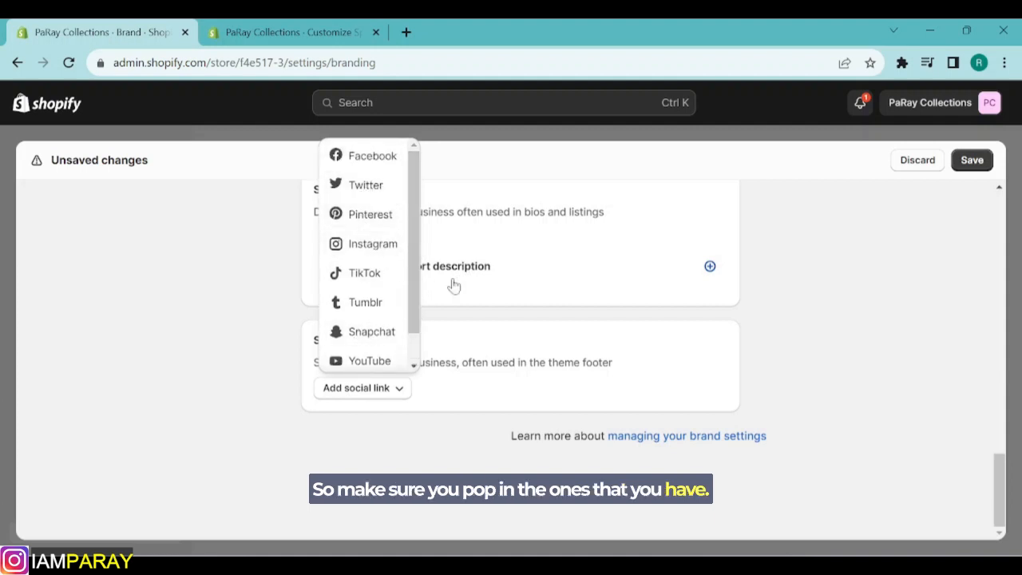
{"action": "left_click", "coordinate": [797, 352]}
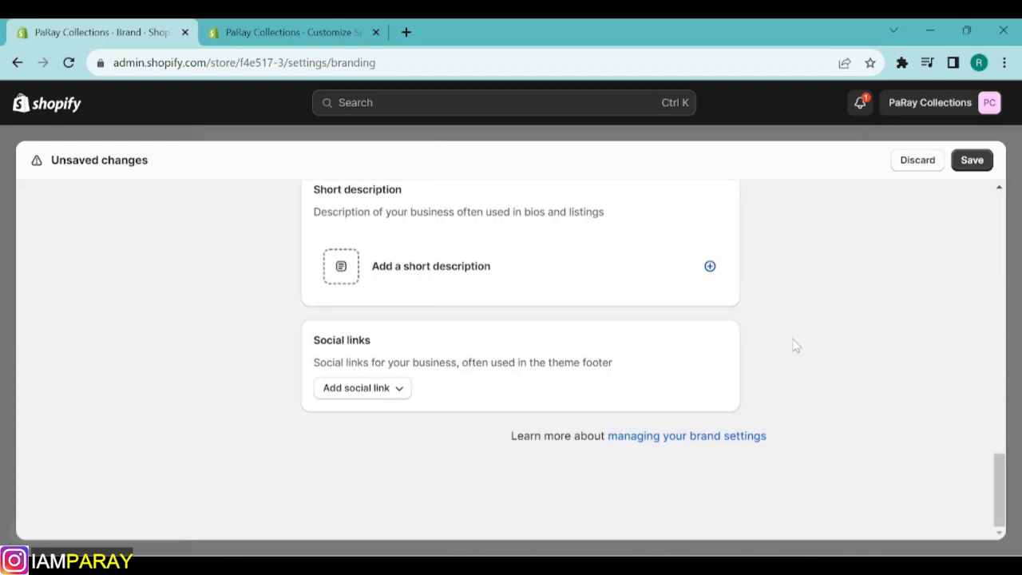
{"action": "left_click", "coordinate": [972, 159]}
Open the Policies settings, create the written return and refund policy from the template, and review its text
{"action": "scroll", "coordinate": [225, 338], "scroll_direction": "down", "scroll_amount": 3}
{"action": "left_click", "coordinate": [107, 364]}
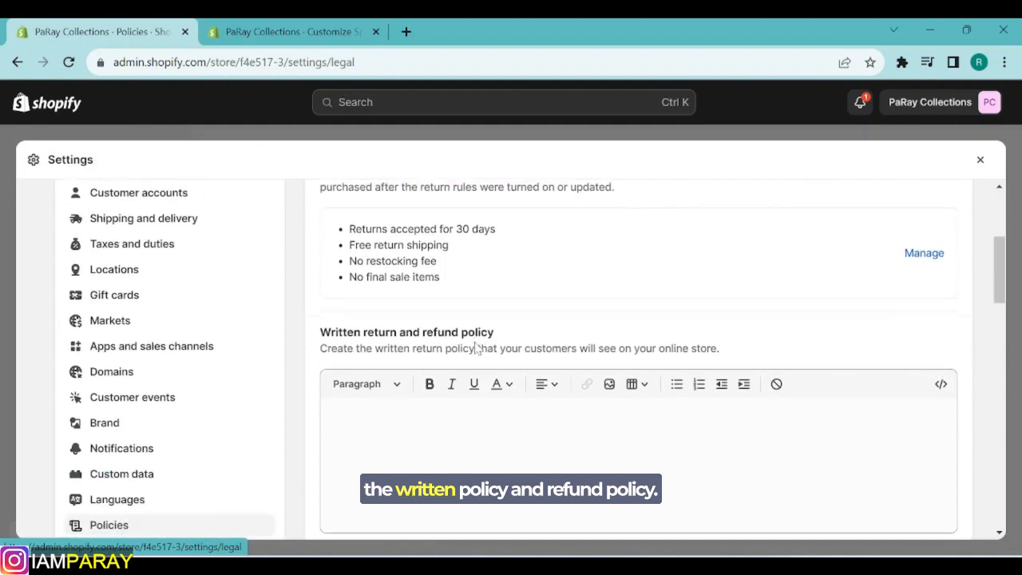
{"action": "scroll", "coordinate": [500, 338], "scroll_direction": "down", "scroll_amount": 3}
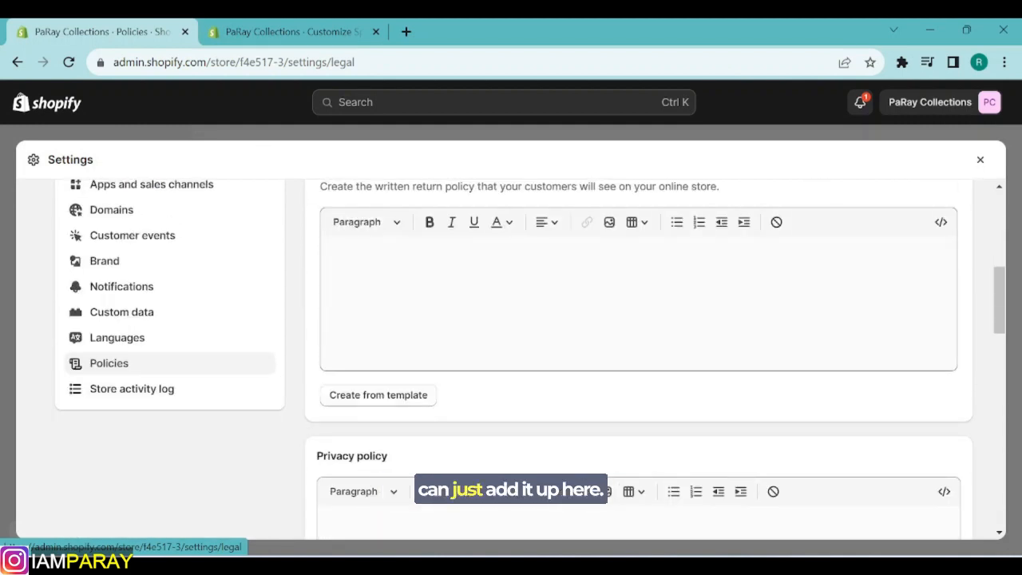
{"action": "left_click", "coordinate": [388, 397]}
{"action": "scroll", "coordinate": [381, 373], "scroll_direction": "up", "scroll_amount": 3}
{"action": "scroll", "coordinate": [380, 373], "scroll_direction": "down", "scroll_amount": 4}
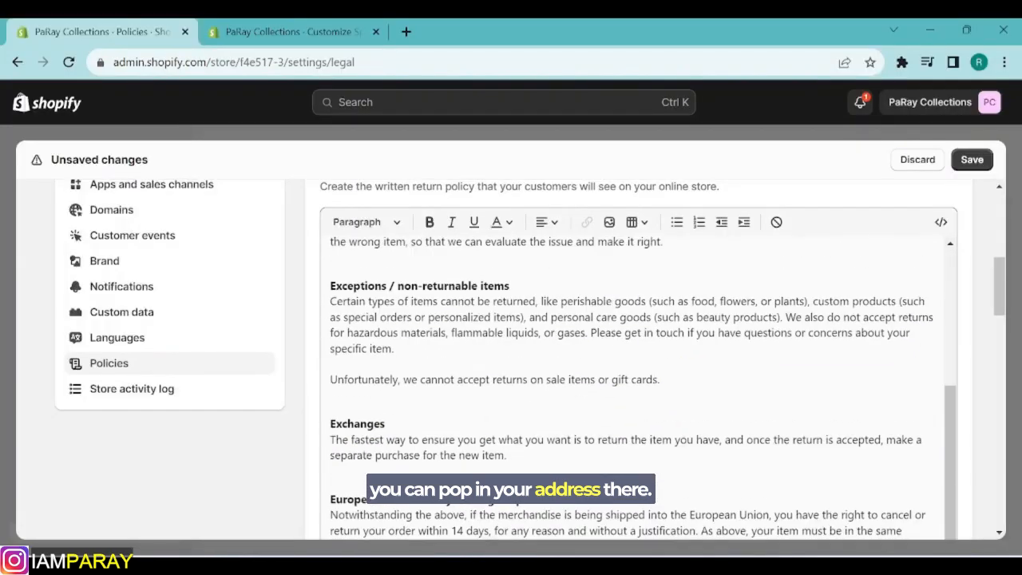
{"action": "scroll", "coordinate": [639, 383], "scroll_direction": "down", "scroll_amount": 3}
{"action": "scroll", "coordinate": [473, 308], "scroll_direction": "down", "scroll_amount": 8}
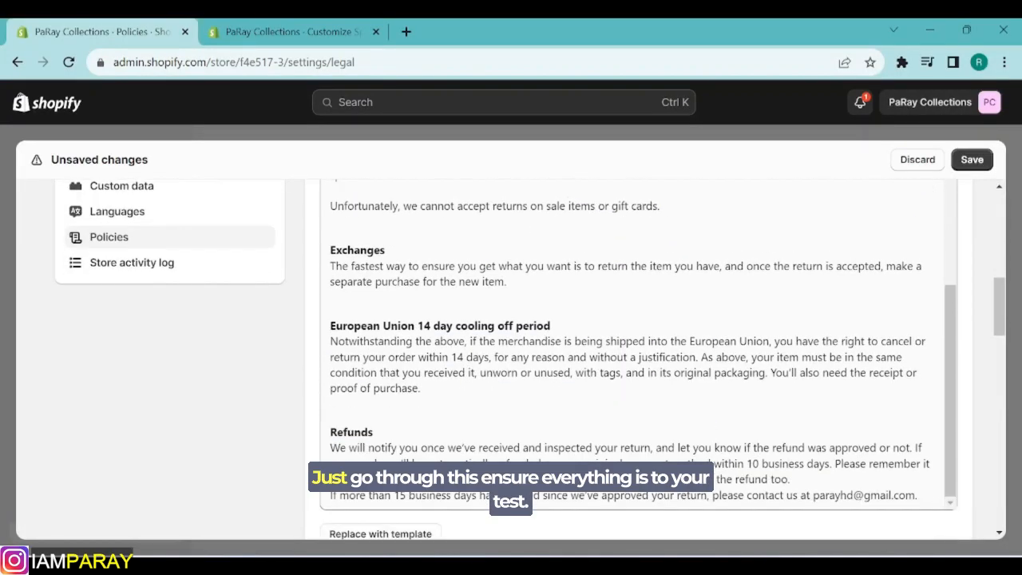
Create the store's privacy policy from the template
{"action": "scroll", "coordinate": [491, 334], "scroll_direction": "down", "scroll_amount": 2}
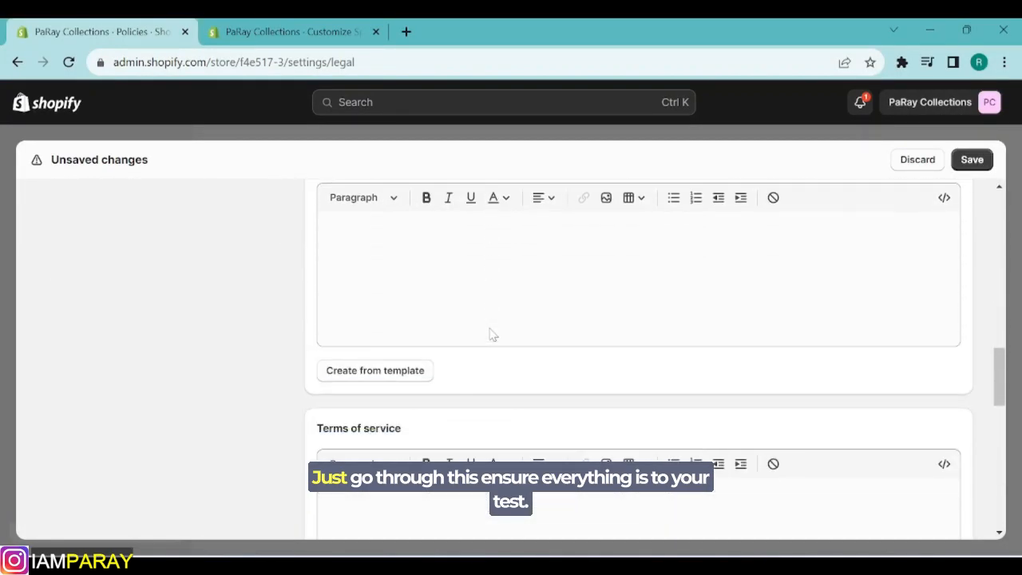
{"action": "scroll", "coordinate": [343, 288], "scroll_direction": "up", "scroll_amount": 2}
{"action": "scroll", "coordinate": [343, 288], "scroll_direction": "down", "scroll_amount": 3}
{"action": "scroll", "coordinate": [382, 257], "scroll_direction": "down", "scroll_amount": 1}
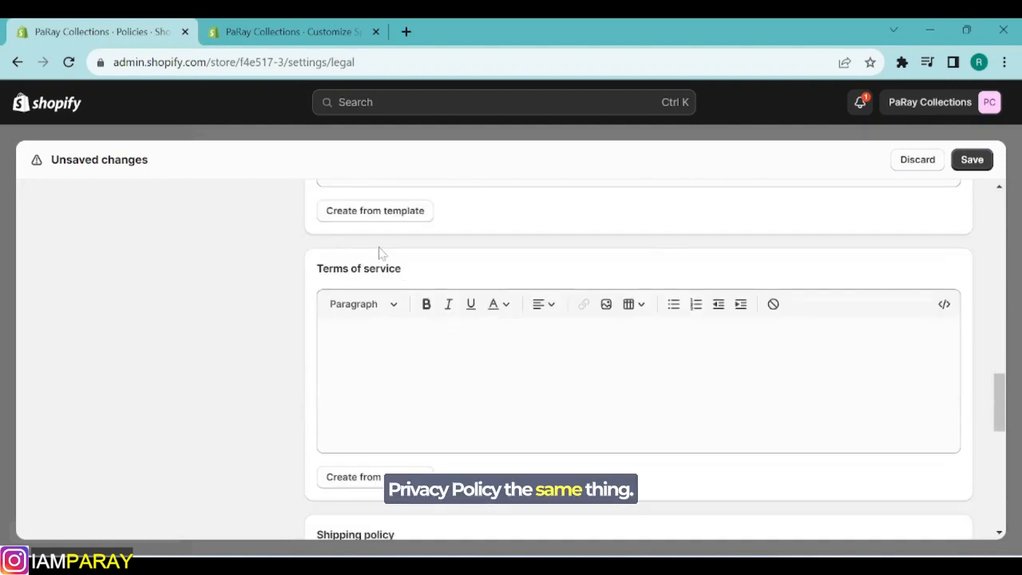
{"action": "left_click", "coordinate": [371, 213]}
Create the terms of service from the template and look over the generated text
{"action": "scroll", "coordinate": [359, 309], "scroll_direction": "down", "scroll_amount": 2}
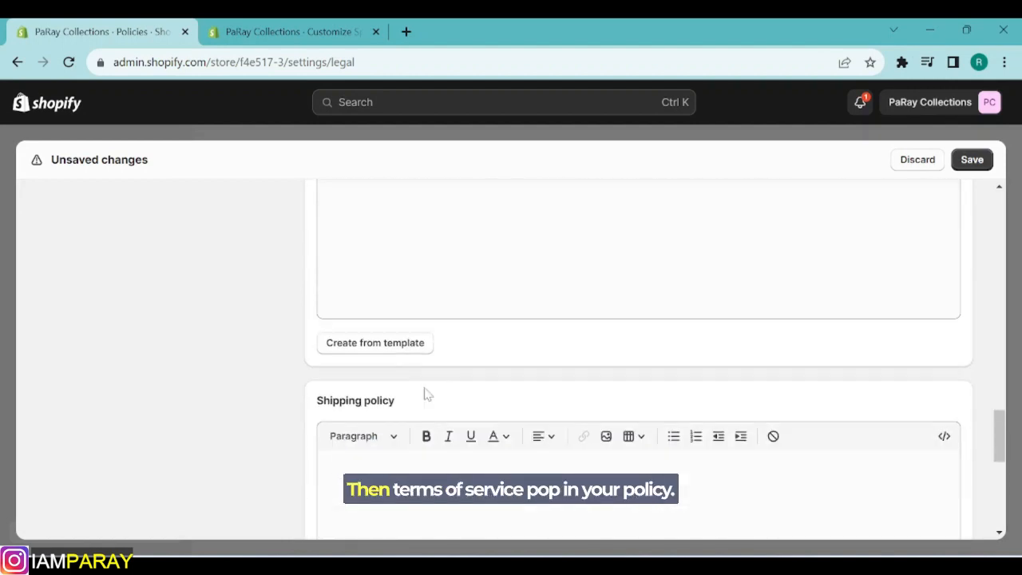
{"action": "left_click", "coordinate": [375, 344]}
{"action": "scroll", "coordinate": [524, 373], "scroll_direction": "down", "scroll_amount": 10}
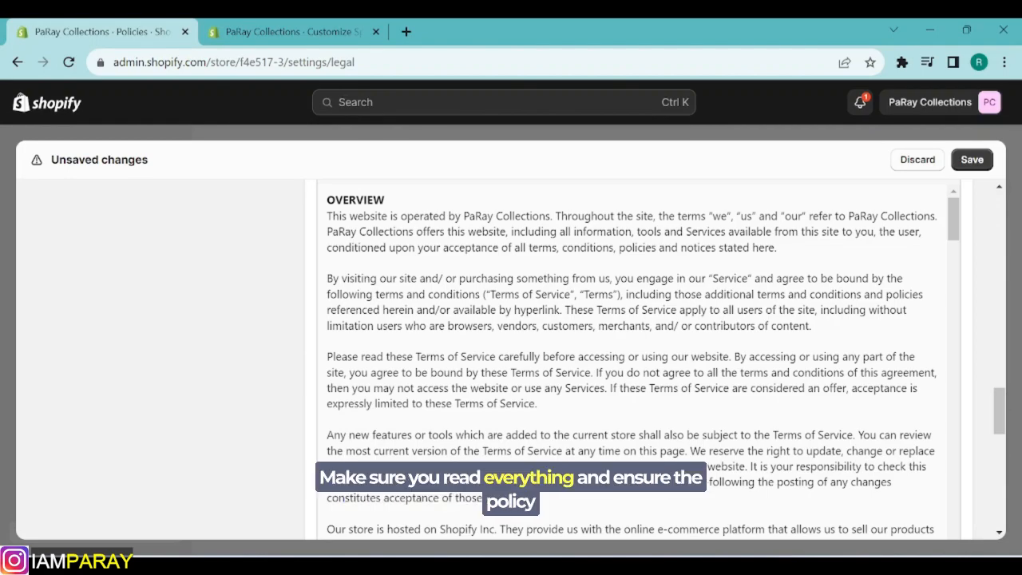
{"action": "scroll", "coordinate": [639, 359], "scroll_direction": "down", "scroll_amount": 3}
{"action": "left_click_drag", "start_coordinate": [999, 411], "coordinate": [1006, 461]}
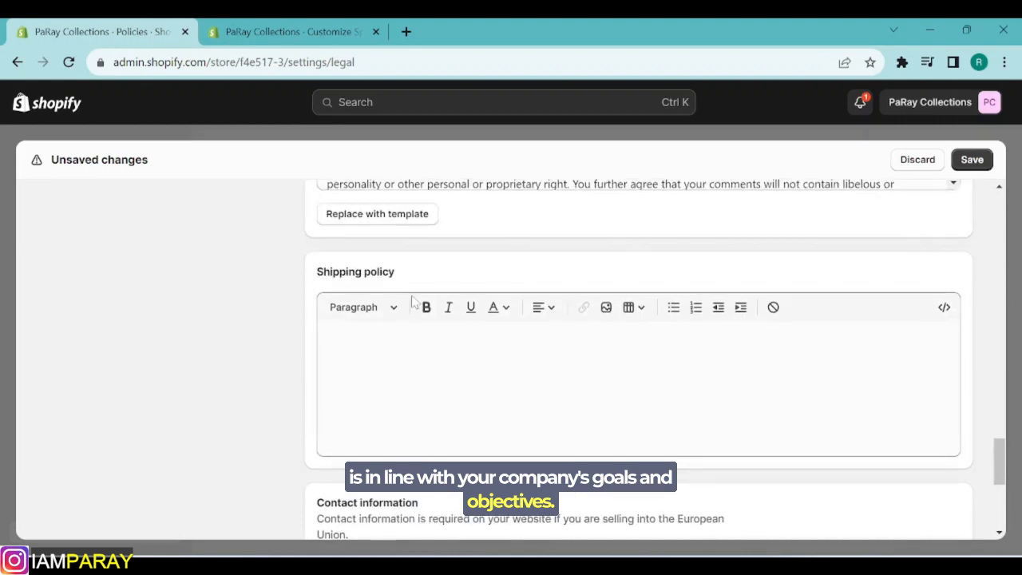
Leave the shipping policy empty, create the contact information from its template, and save the store policies
{"action": "scroll", "coordinate": [412, 302], "scroll_direction": "up", "scroll_amount": 1}
{"action": "scroll", "coordinate": [415, 302], "scroll_direction": "down", "scroll_amount": 2}
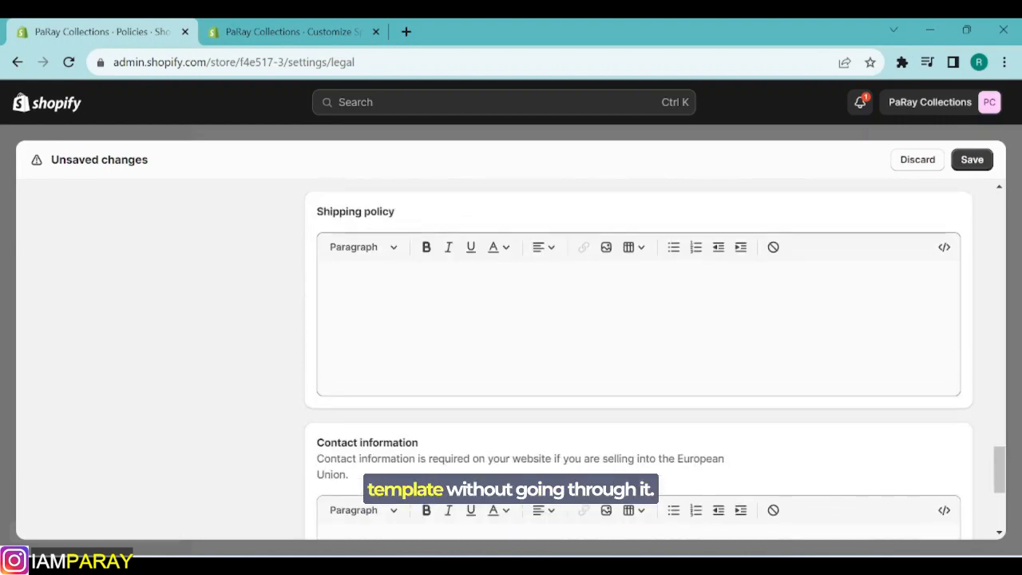
{"action": "scroll", "coordinate": [410, 296], "scroll_direction": "up", "scroll_amount": 2}
{"action": "scroll", "coordinate": [412, 309], "scroll_direction": "down", "scroll_amount": 2}
{"action": "scroll", "coordinate": [412, 309], "scroll_direction": "down", "scroll_amount": 2}
{"action": "left_click", "coordinate": [414, 350]}
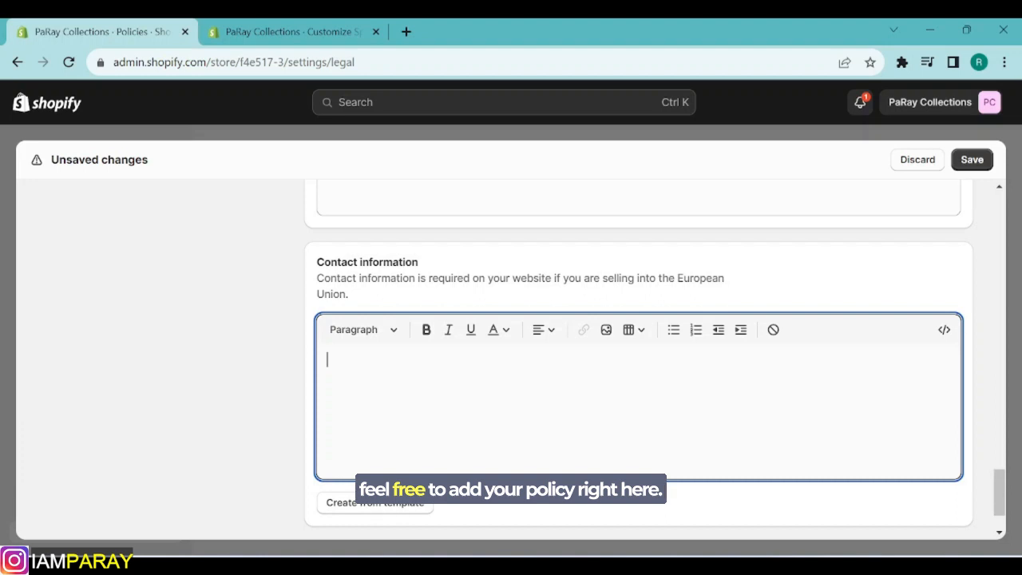
{"action": "left_click", "coordinate": [379, 512]}
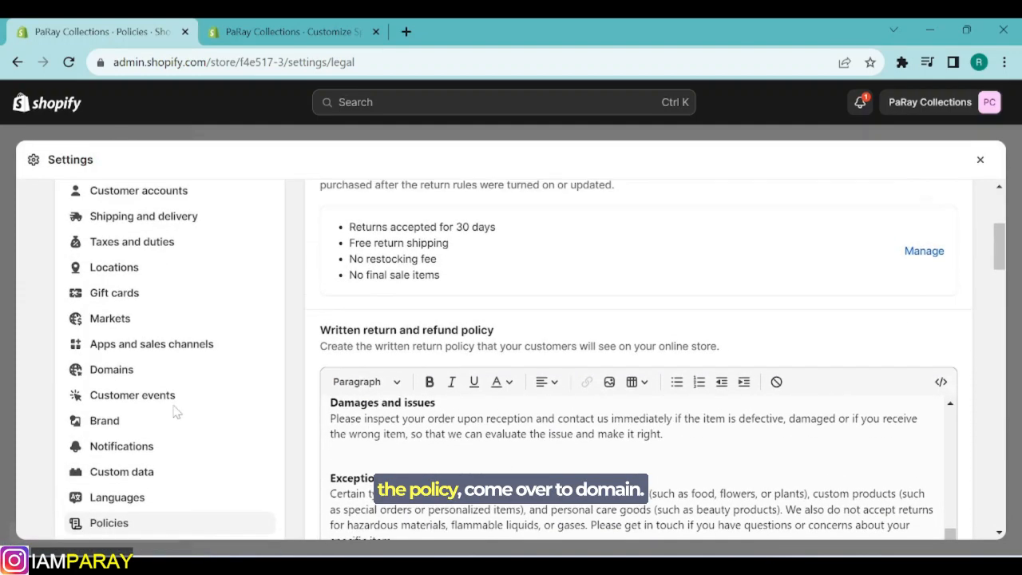
Open the Domains settings and search for paraycollections.com as a new domain to buy
{"action": "left_click", "coordinate": [113, 372]}
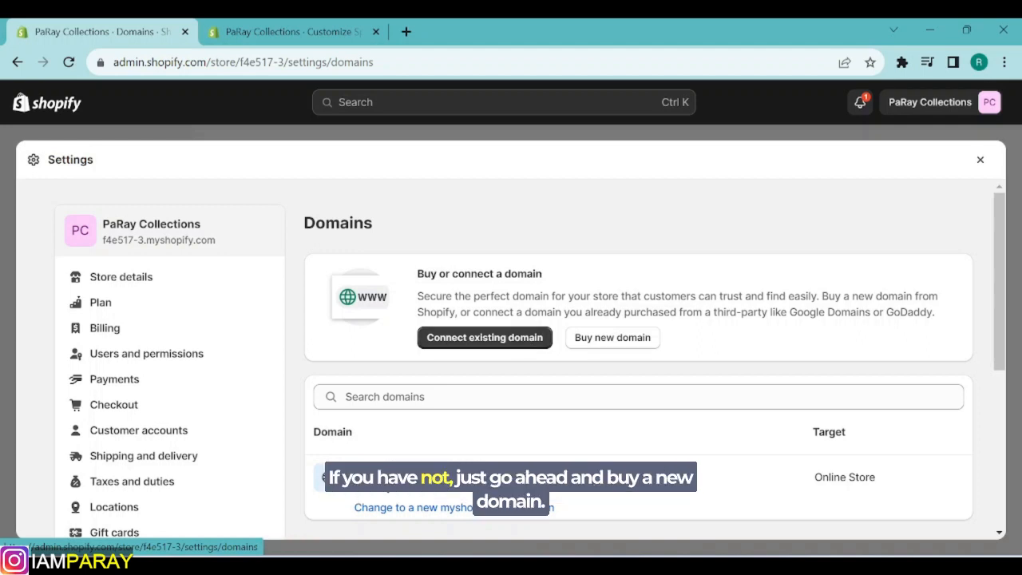
{"action": "left_click", "coordinate": [612, 337]}
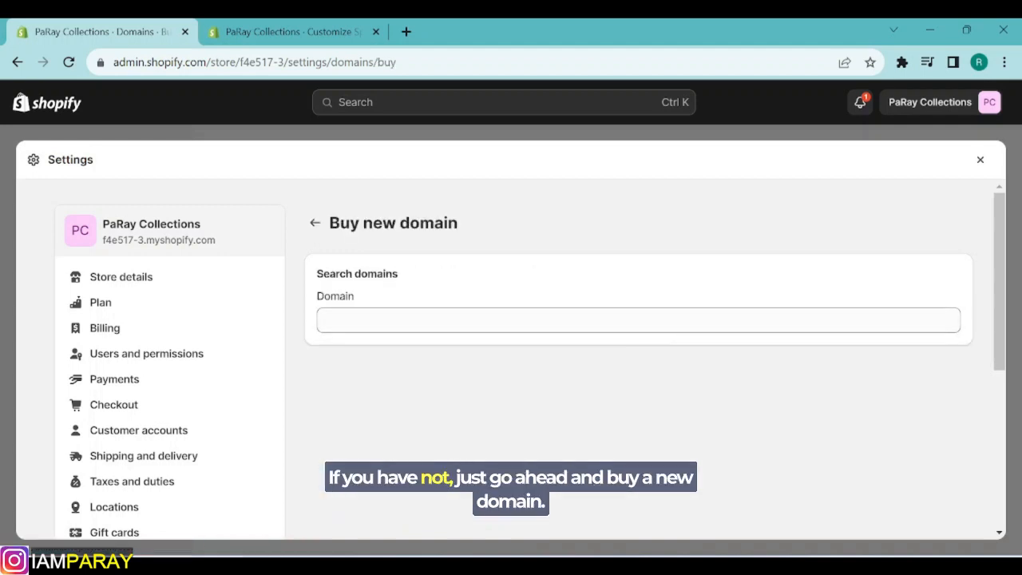
{"action": "left_click", "coordinate": [333, 319]}
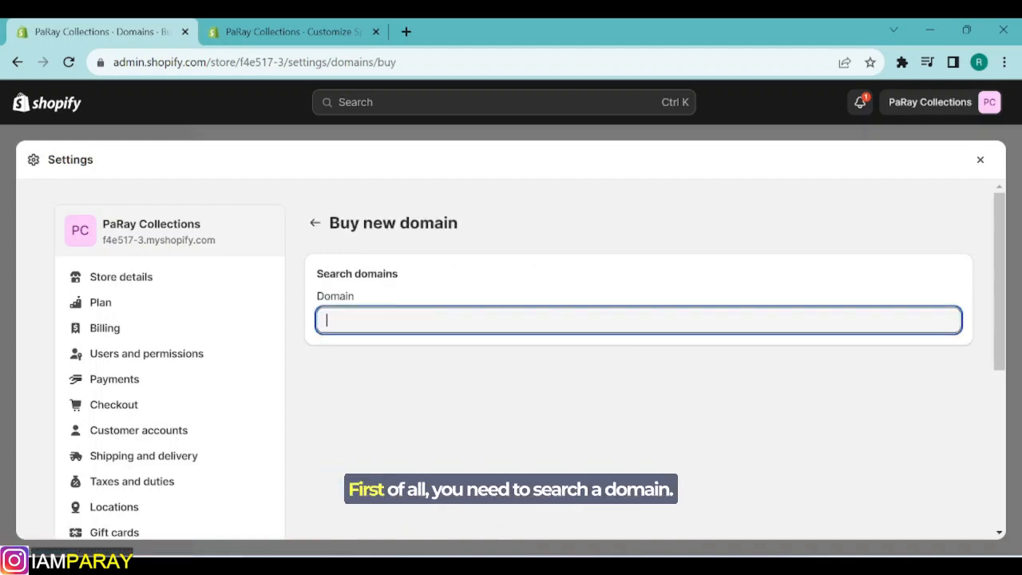
{"action": "type", "text": "paraycollections"}
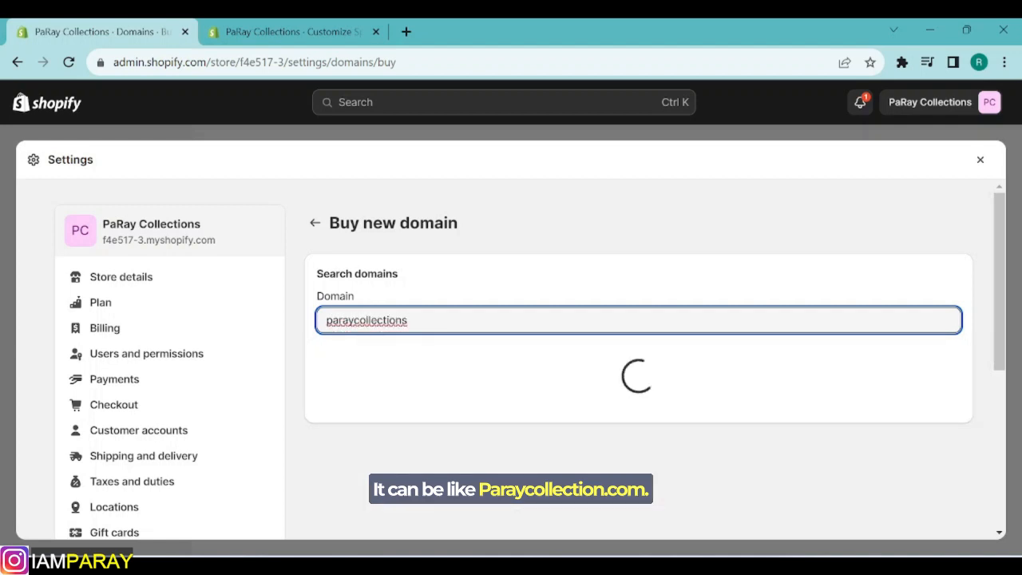
{"action": "type", "text": ".com"}
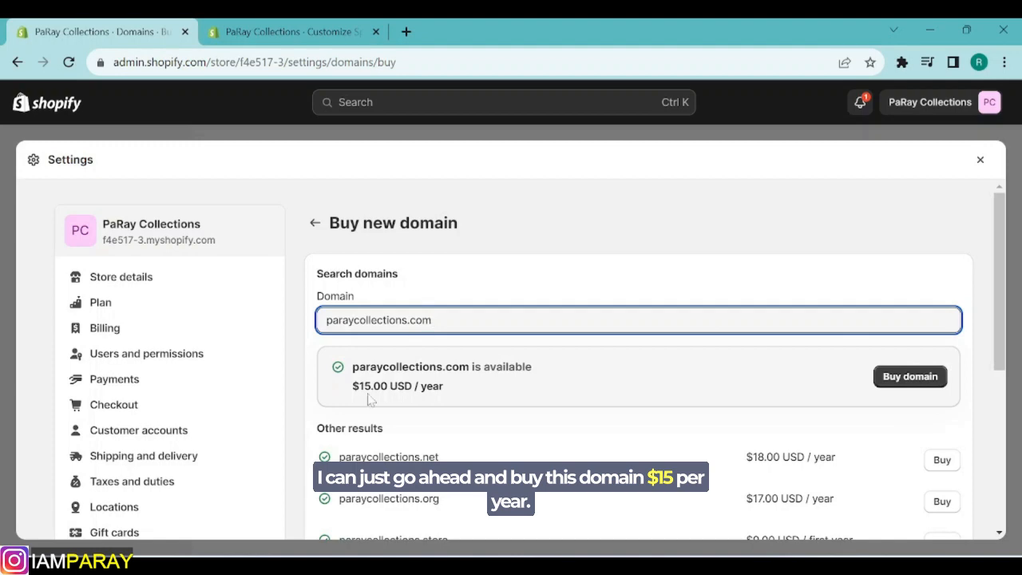
Change the store's free Shopify domain to paraycollections.myshopify.com from the Domains settings
{"action": "scroll", "coordinate": [600, 425], "scroll_direction": "down", "scroll_amount": 1}
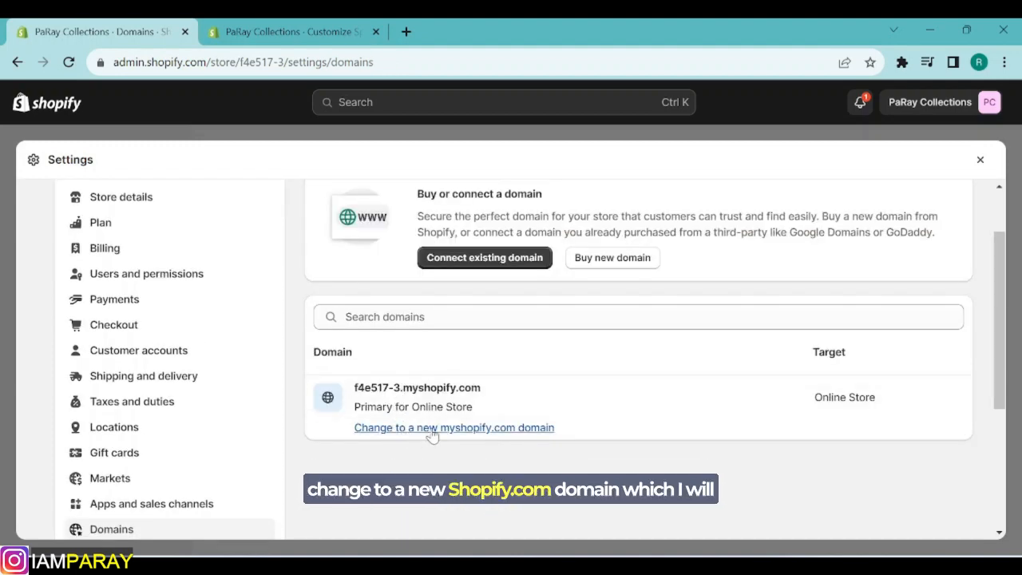
{"action": "left_click", "coordinate": [533, 432]}
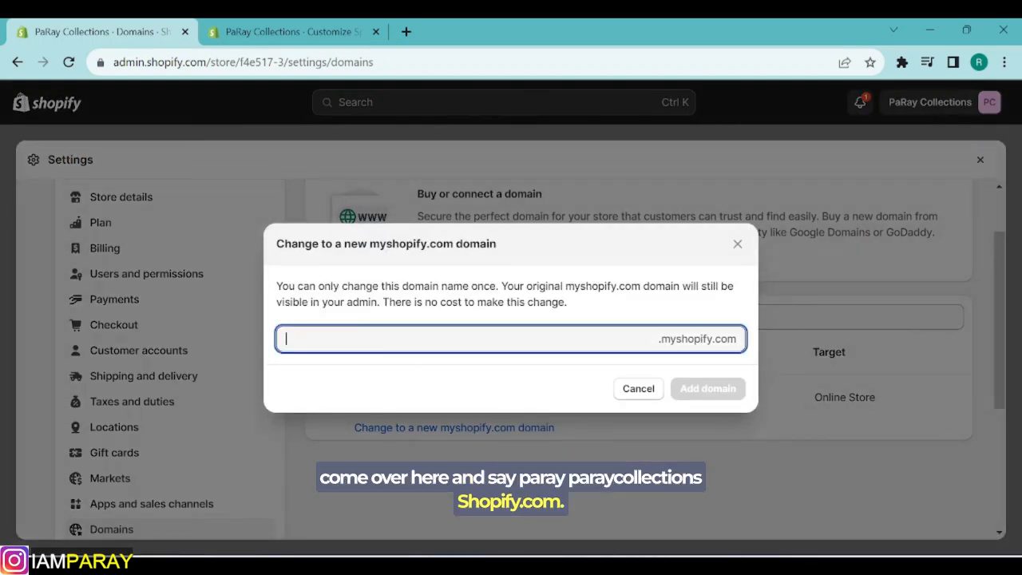
{"action": "type", "text": "paraycollections"}
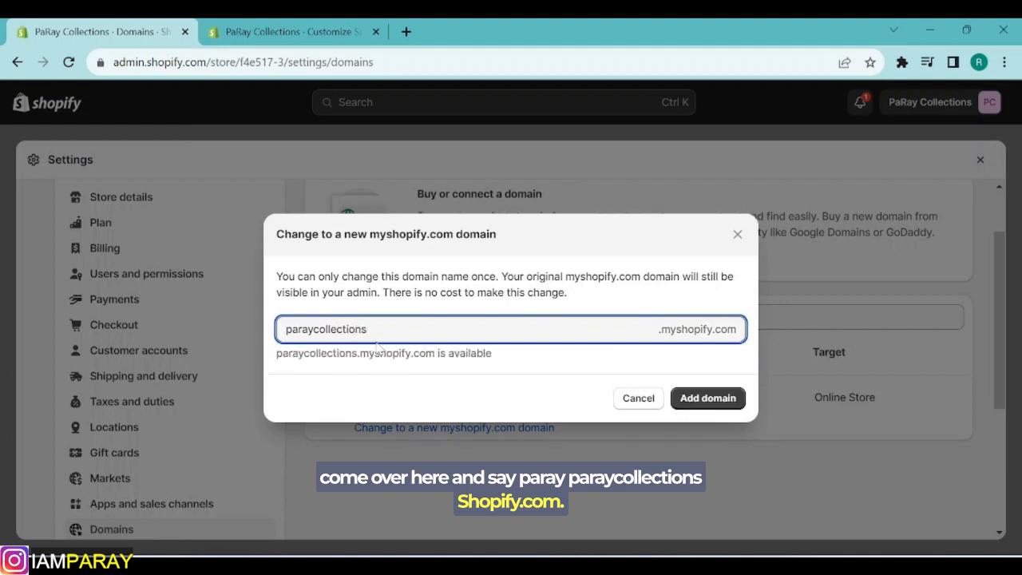
{"action": "left_click", "coordinate": [710, 402]}
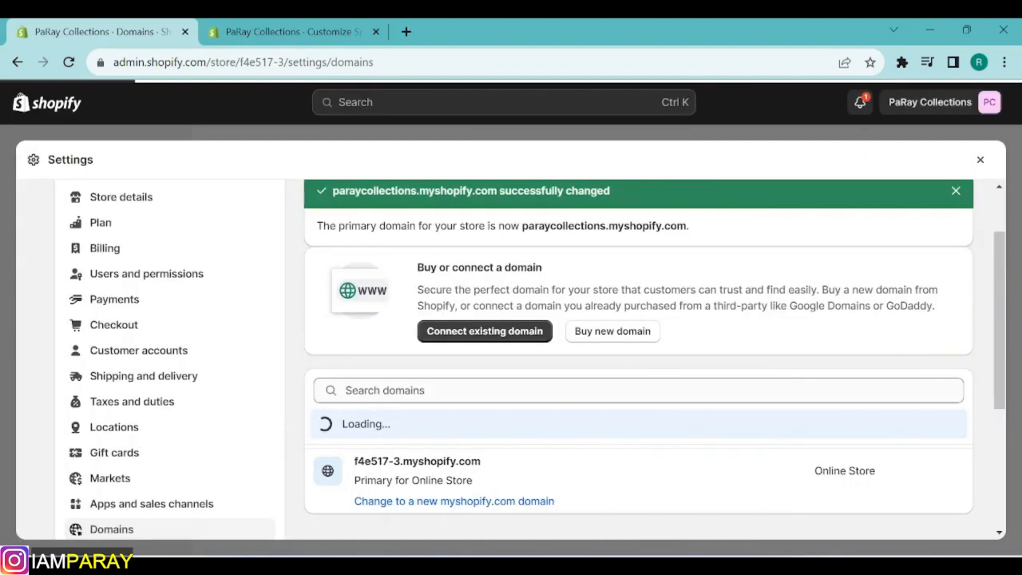
View the storefront at paraycollections.myshopify.com and check the homepage down to the policy links in the footer
{"action": "scroll", "coordinate": [485, 429], "scroll_direction": "down", "scroll_amount": 1}
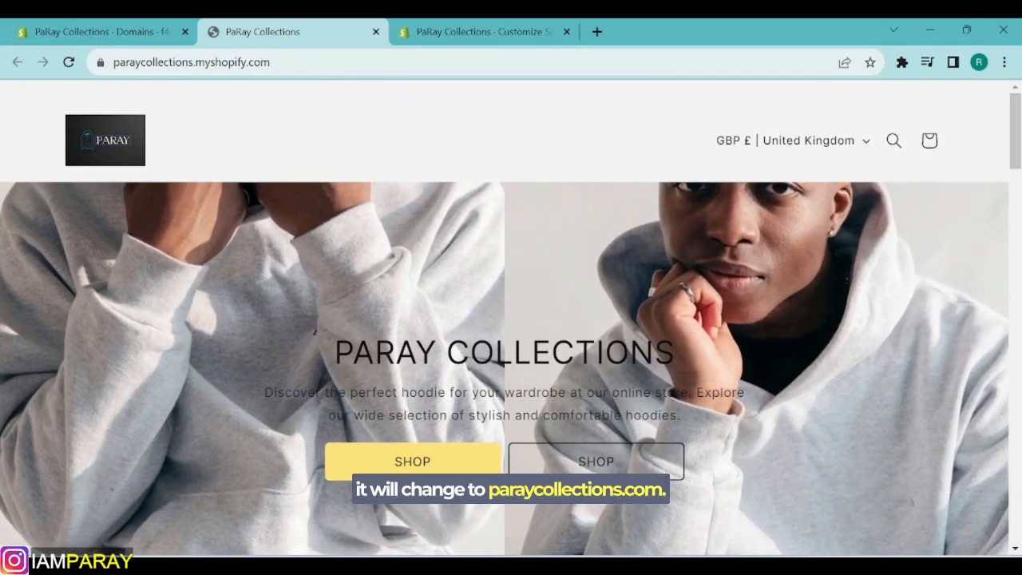
{"action": "left_click_drag", "start_coordinate": [1015, 120], "coordinate": [1018, 511]}
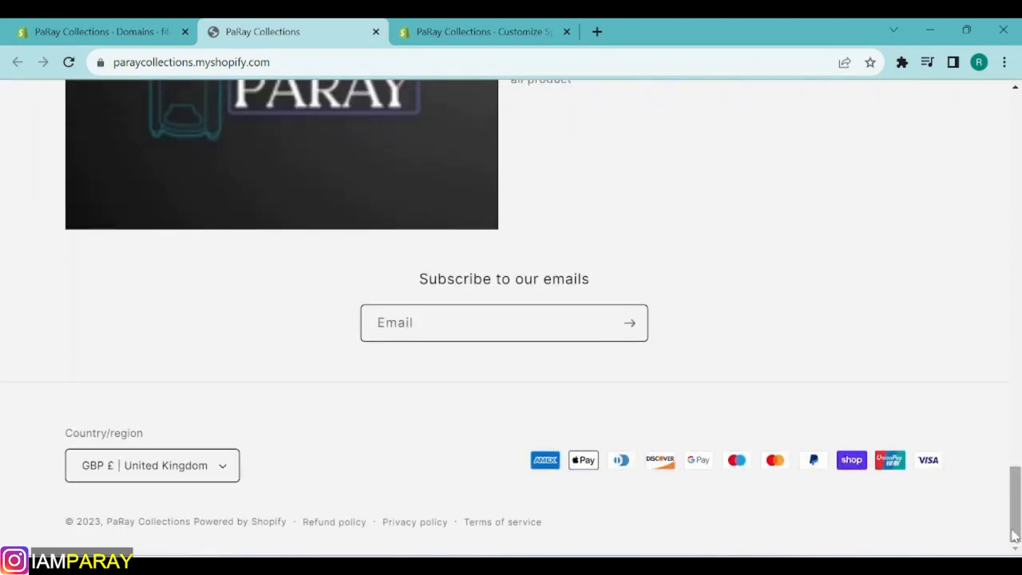
{"action": "scroll", "coordinate": [1019, 495], "scroll_direction": "up", "scroll_amount": 2}
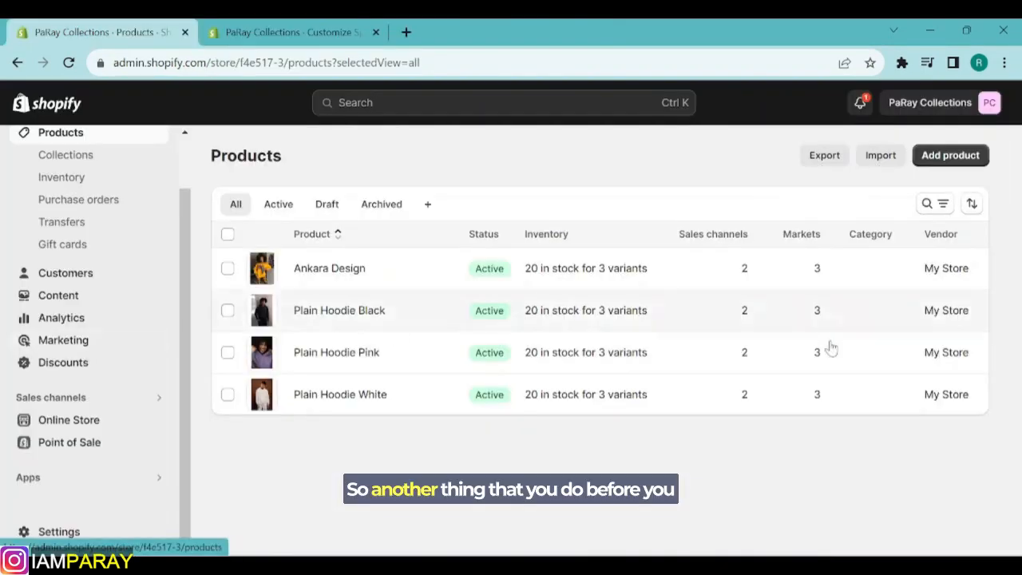
Open the Online Store preferences and set the homepage title to "PaRay Collections"
{"action": "left_click", "coordinate": [88, 420]}
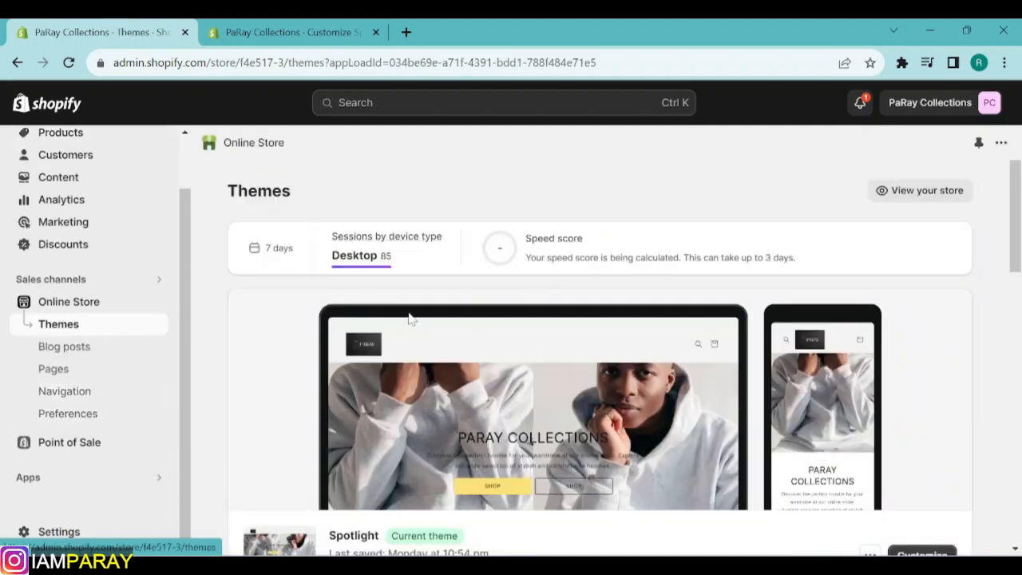
{"action": "scroll", "coordinate": [407, 308], "scroll_direction": "down", "scroll_amount": 3}
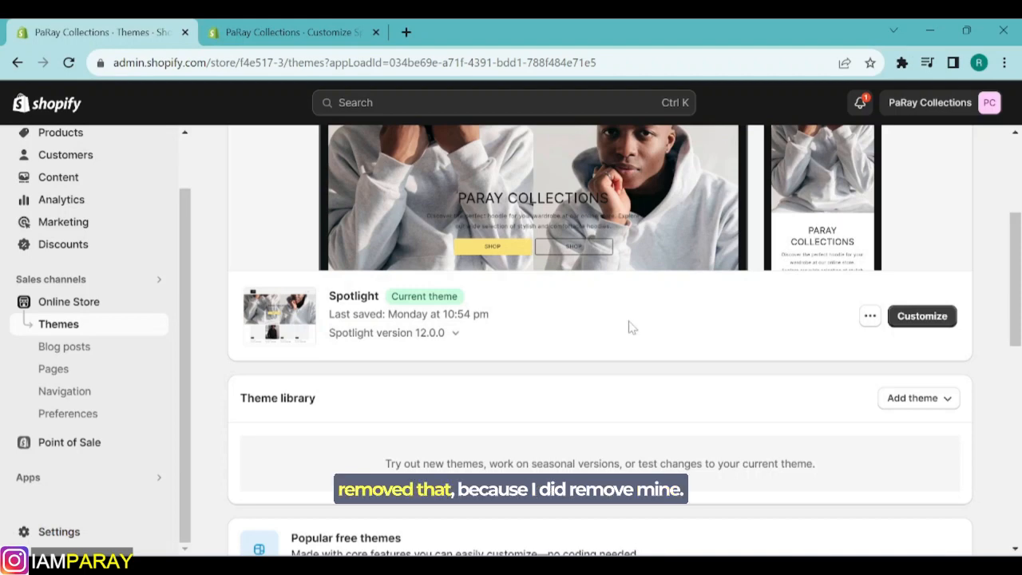
{"action": "left_click", "coordinate": [50, 415]}
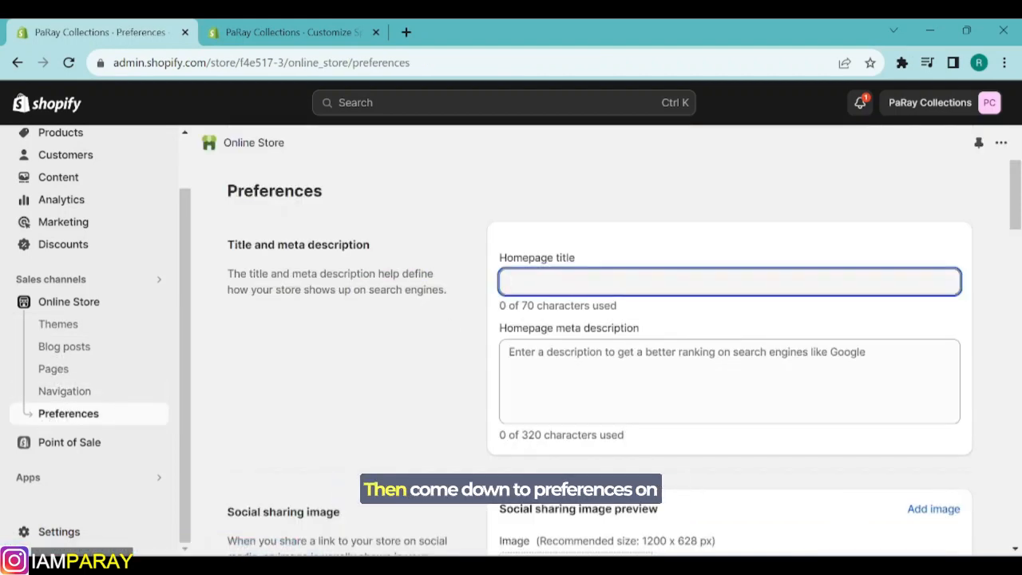
{"action": "type", "text": "Pa"}
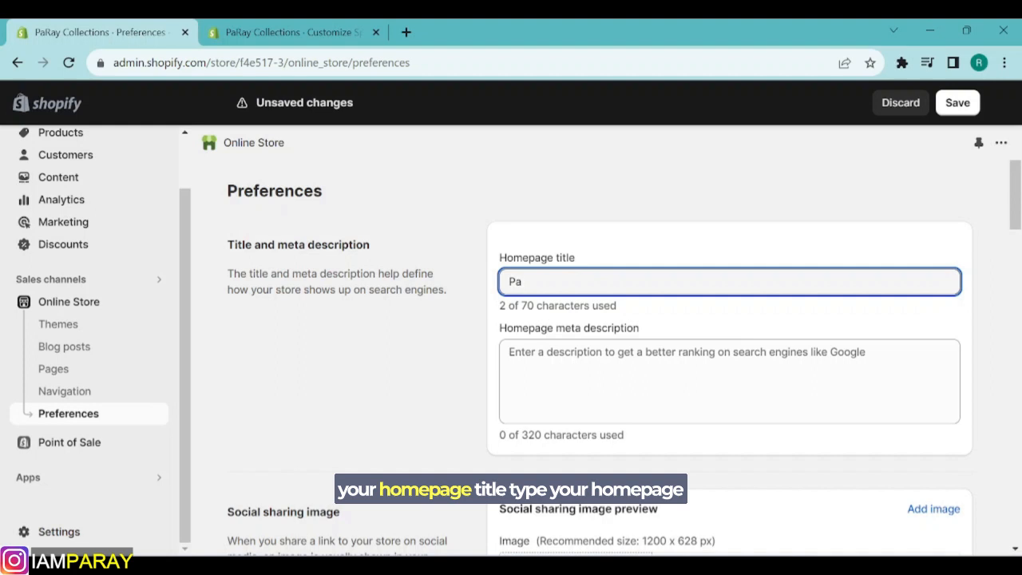
{"action": "type", "text": "R"}
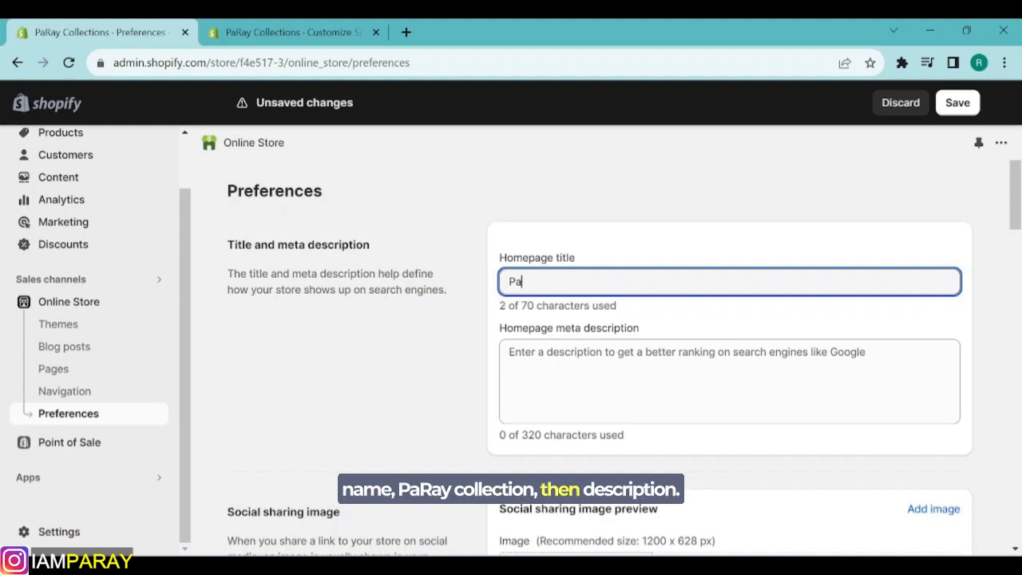
{"action": "type", "text": "ay Collections"}
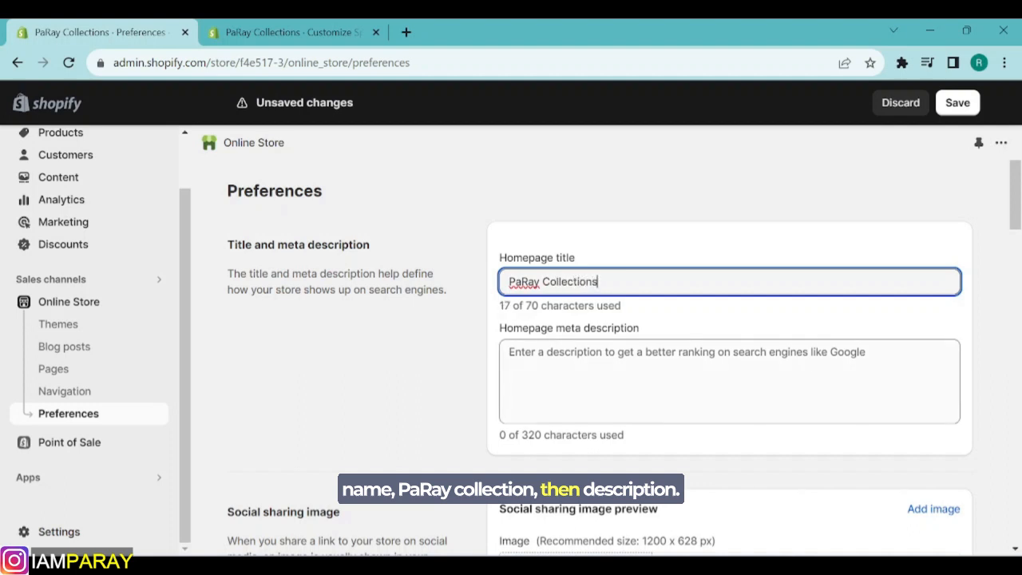
Set the homepage meta description to "Just Hoodies" and save the preferences
{"action": "left_click", "coordinate": [575, 356]}
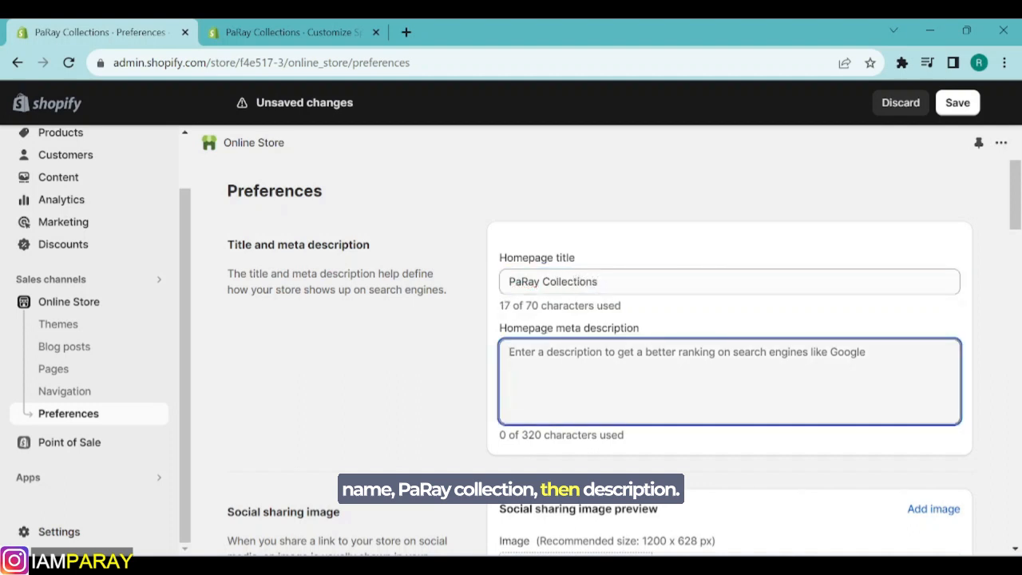
{"action": "type", "text": "Just Hoodies"}
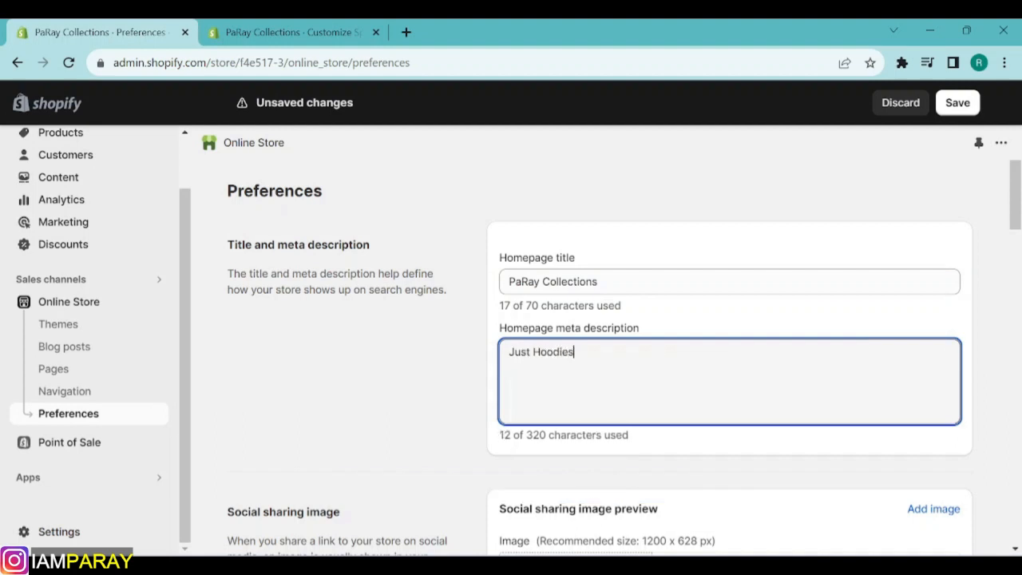
{"action": "left_click", "coordinate": [956, 104]}
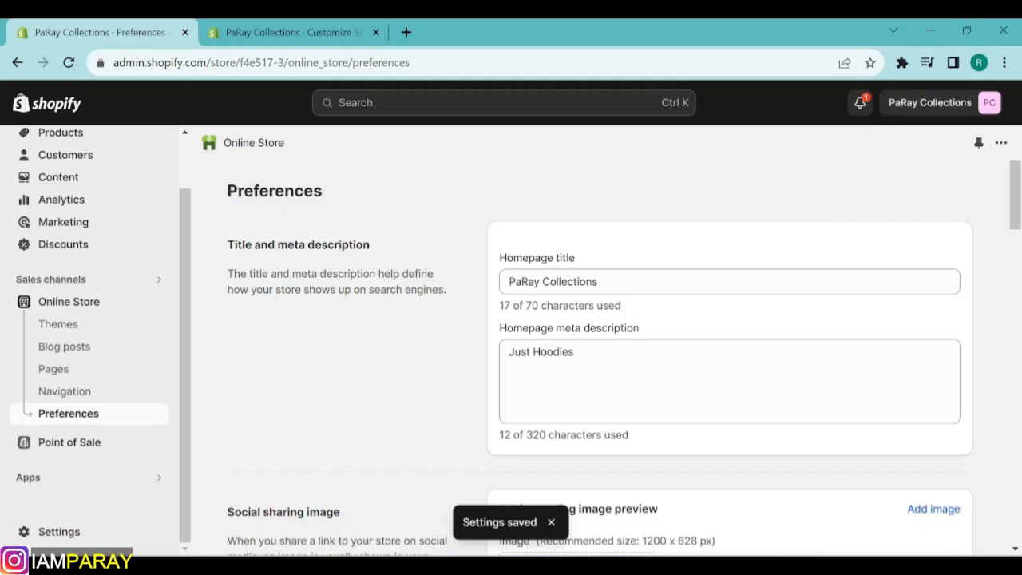